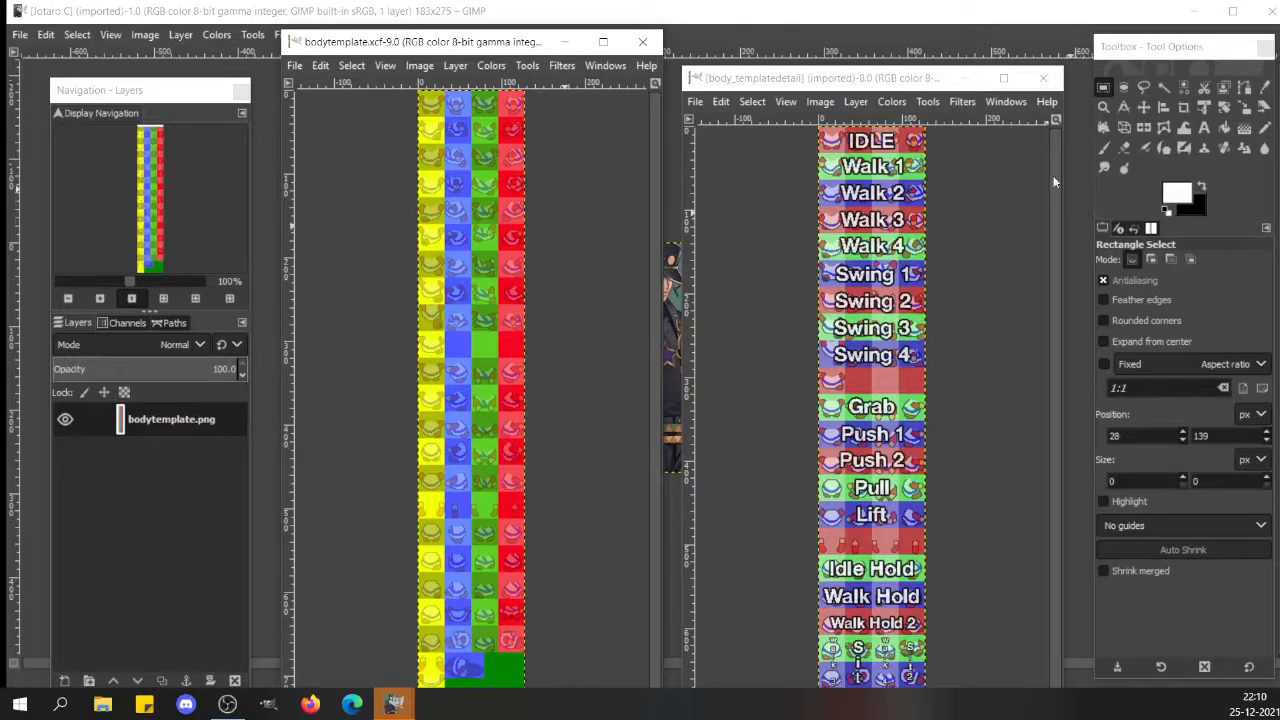
- Move the bodytemplate.xcf window slightly toward the body_templatedetail window and set its sprite sheet's zoom to 200%
click(1054, 182)
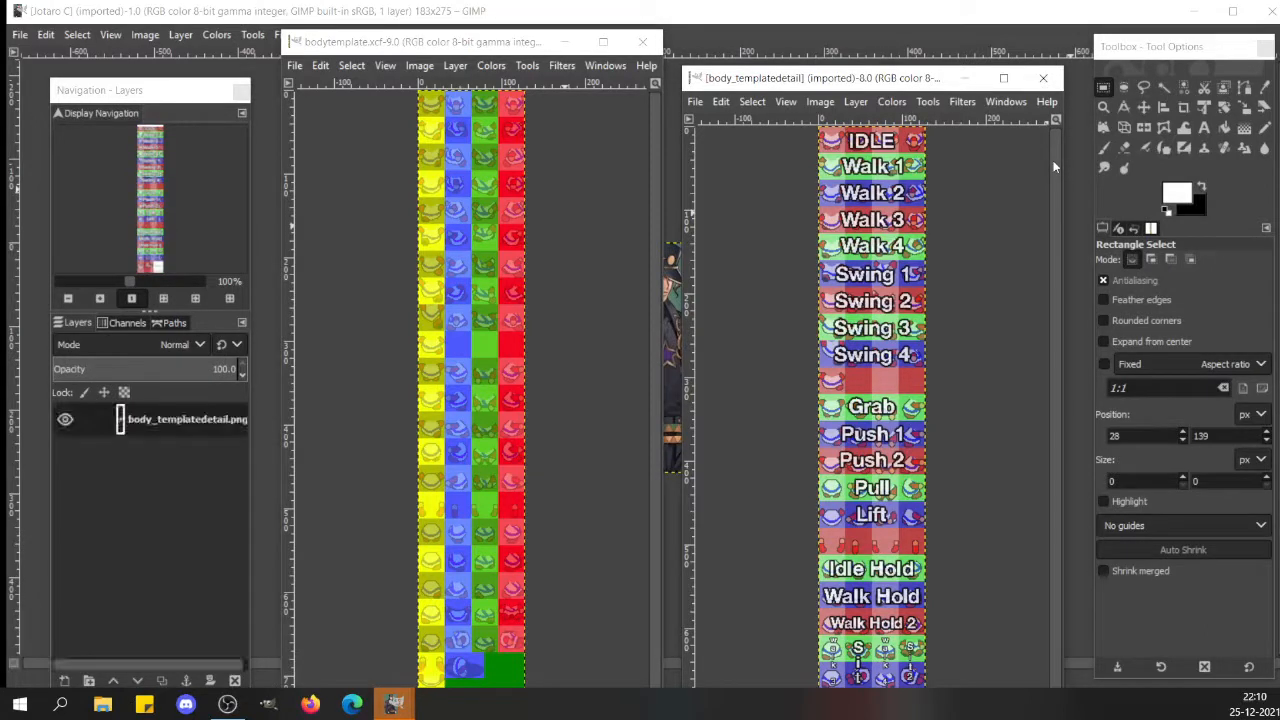
click(720, 299)
drag(468, 41, 502, 44)
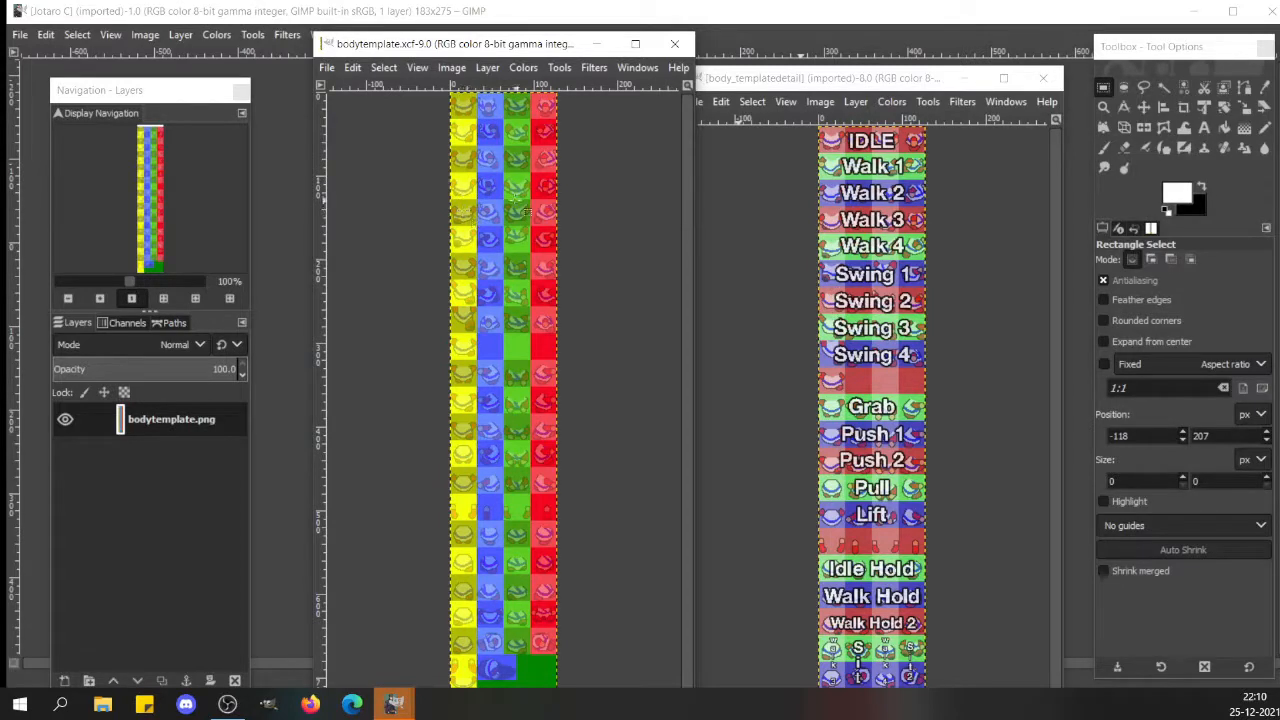
click(160, 285)
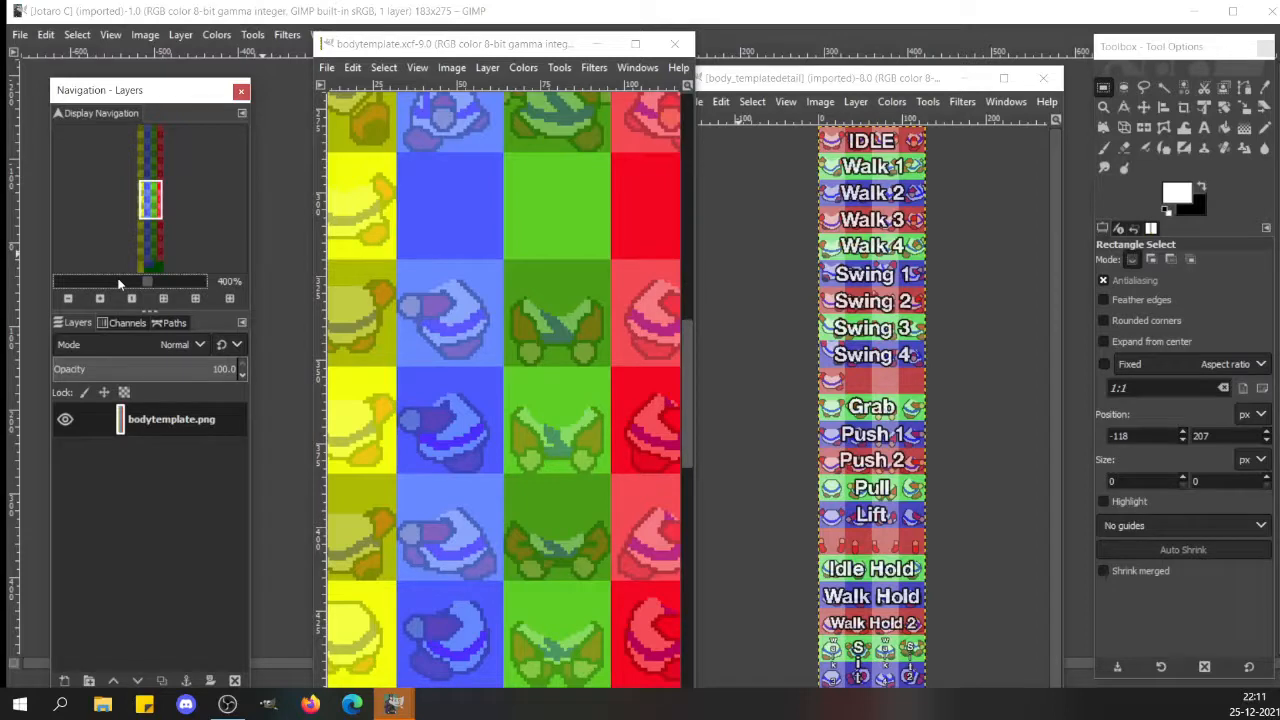
click(118, 284)
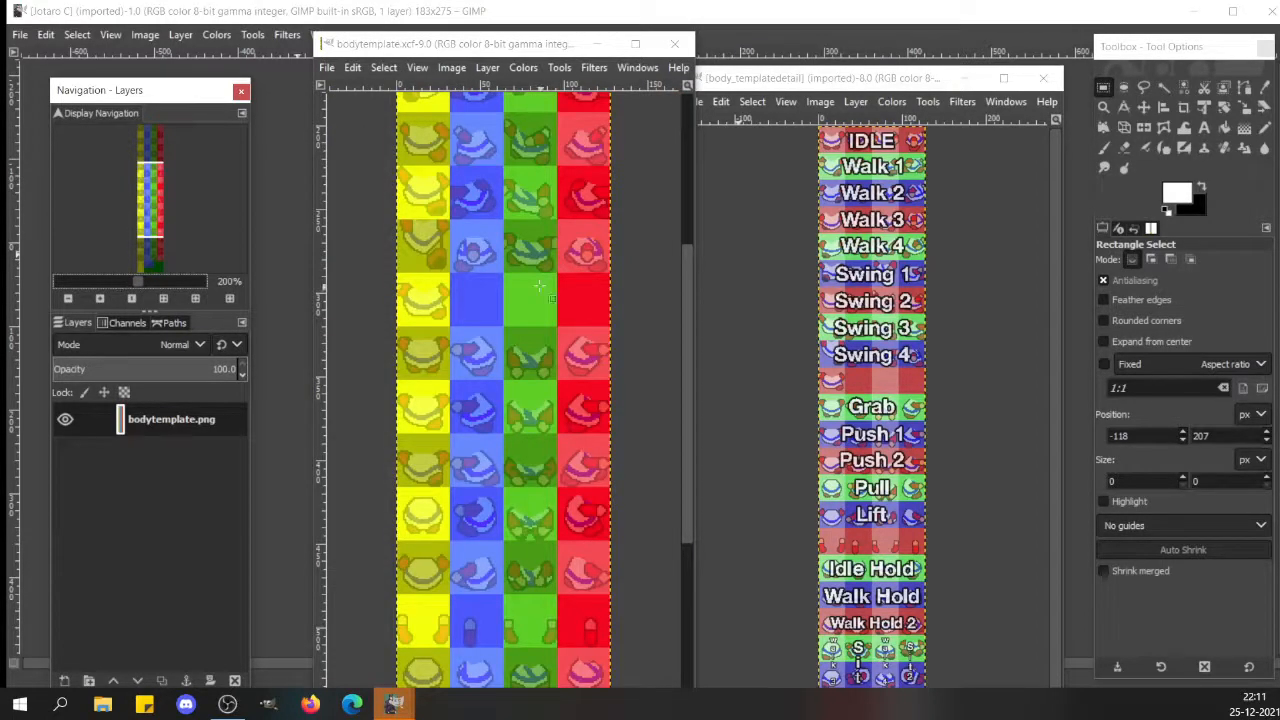
drag(413, 223, 566, 281)
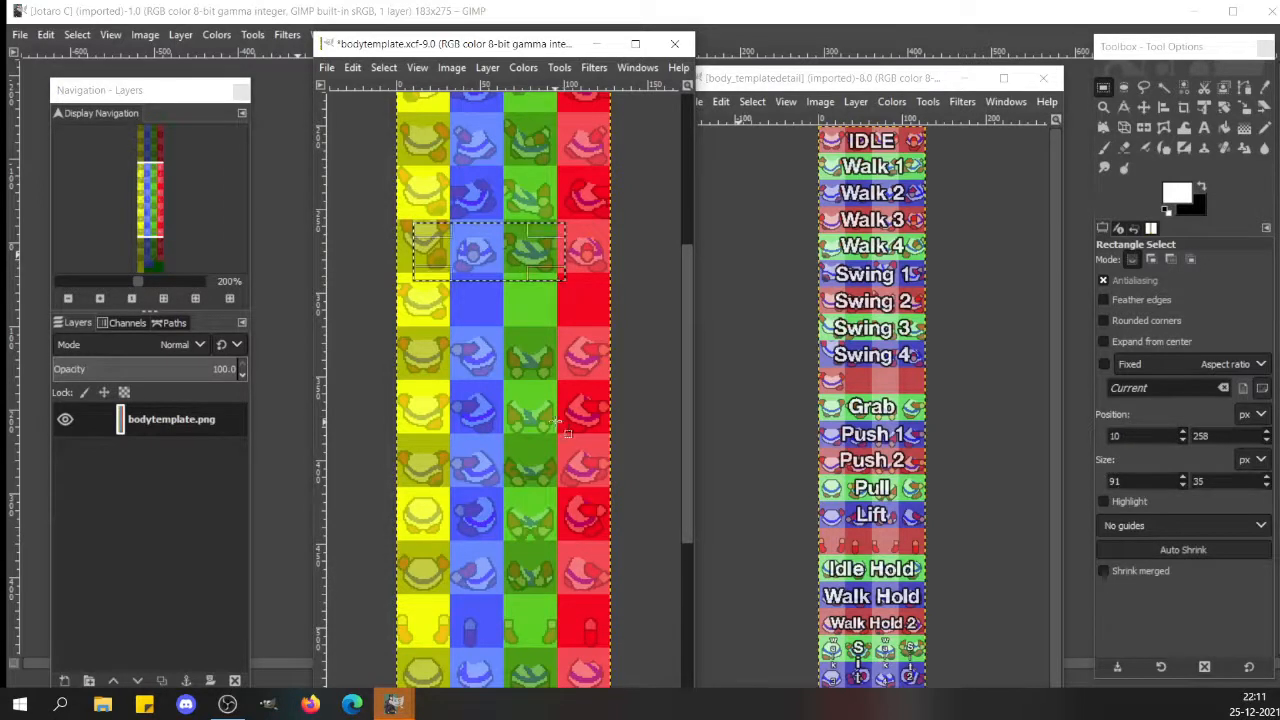
click(556, 424)
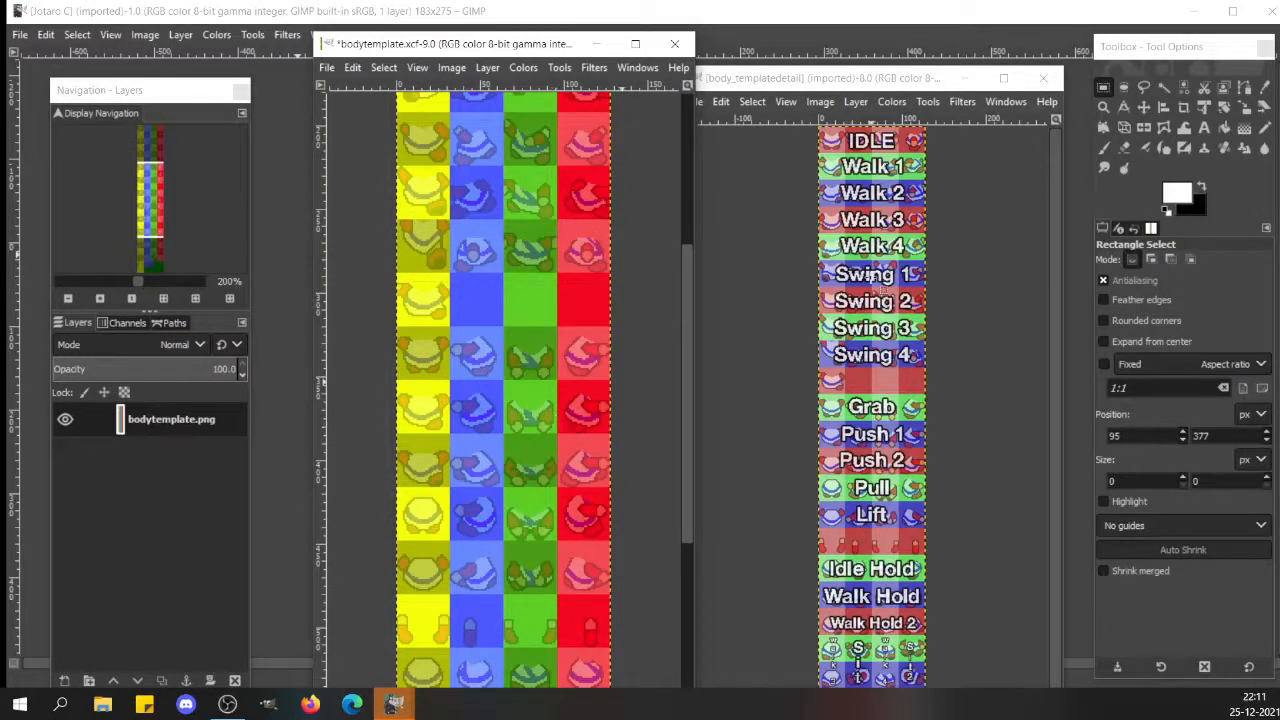
- Set the body_templatedetail image's zoom to 200% and examine its labelled action rows from IDLE down to the last poses
click(874, 274)
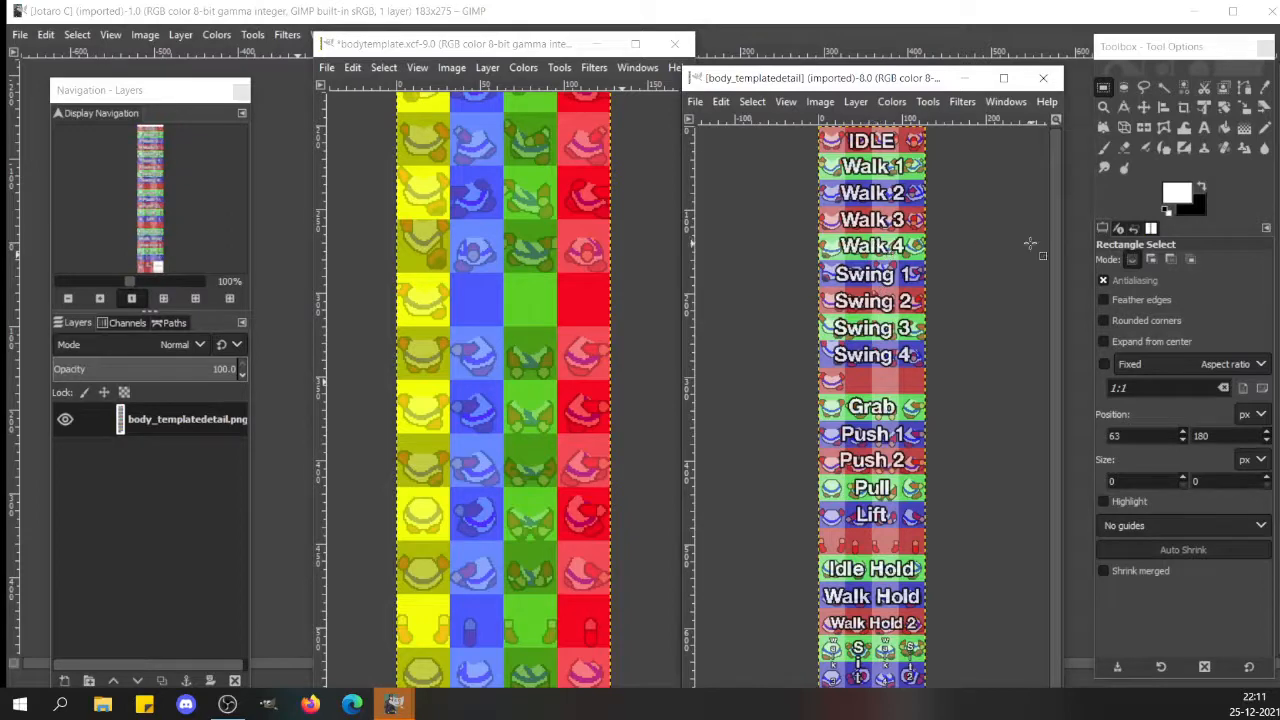
click(182, 282)
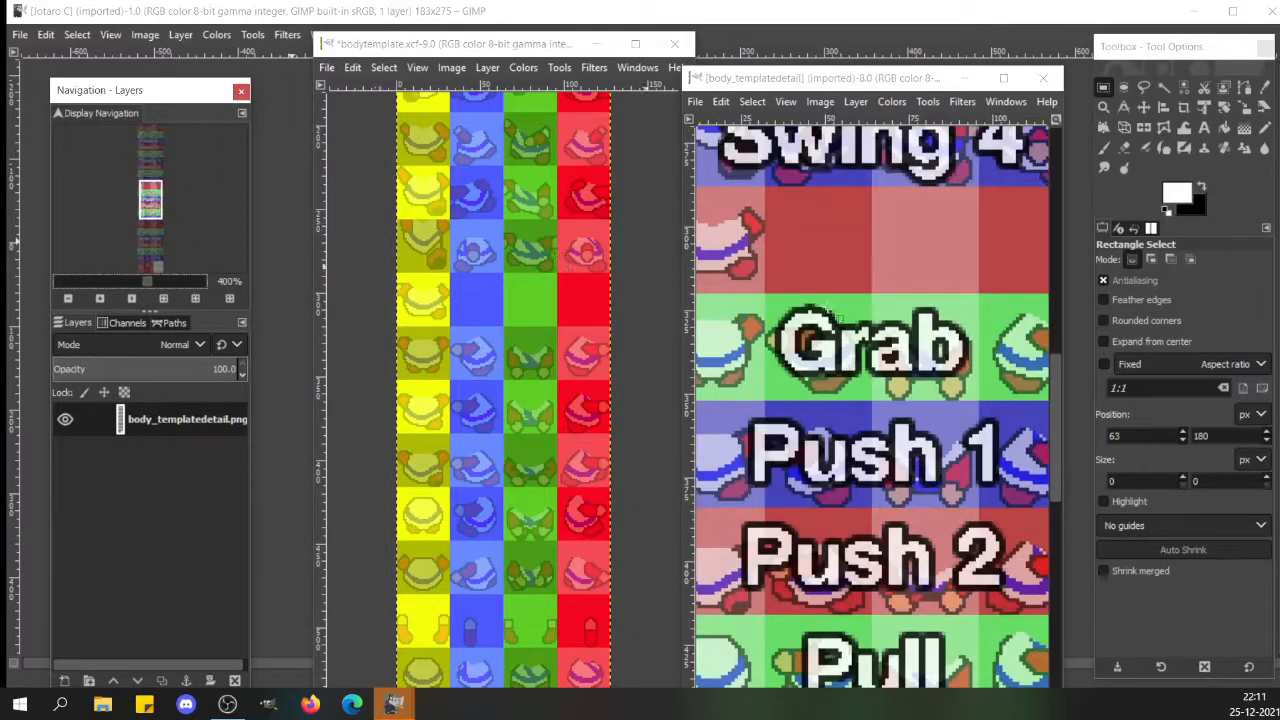
drag(1054, 398, 1056, 153)
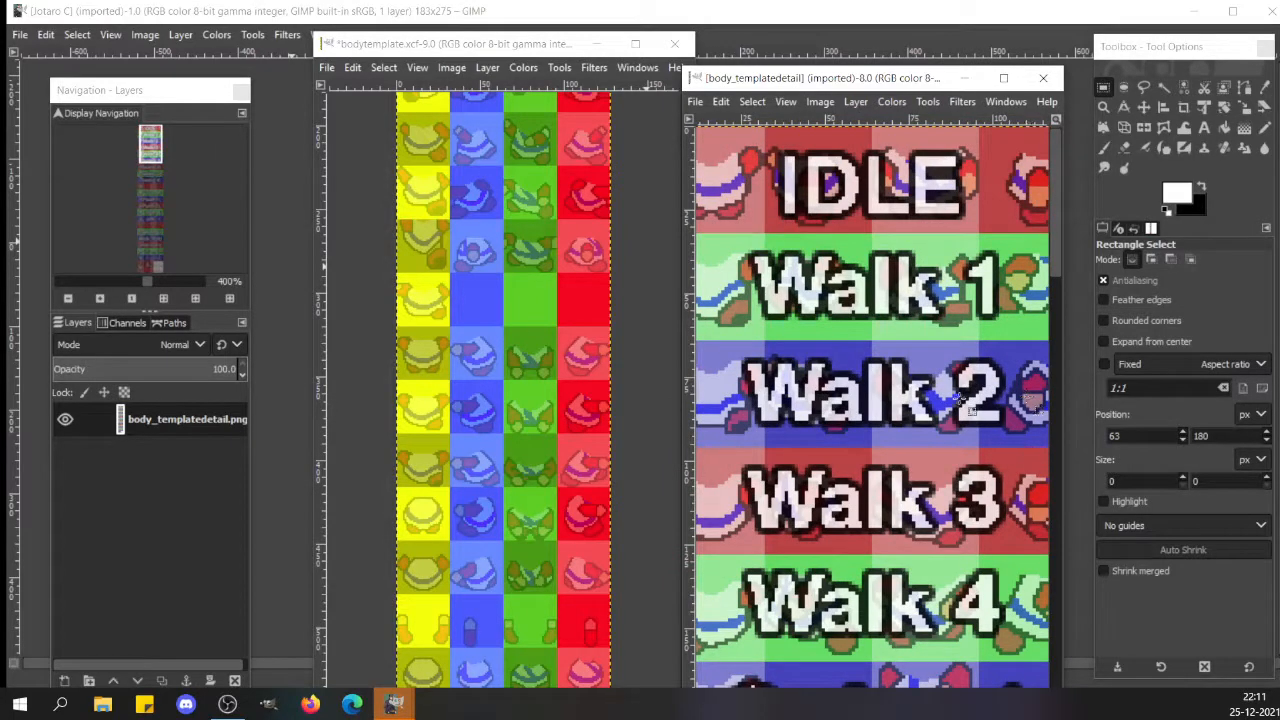
click(115, 282)
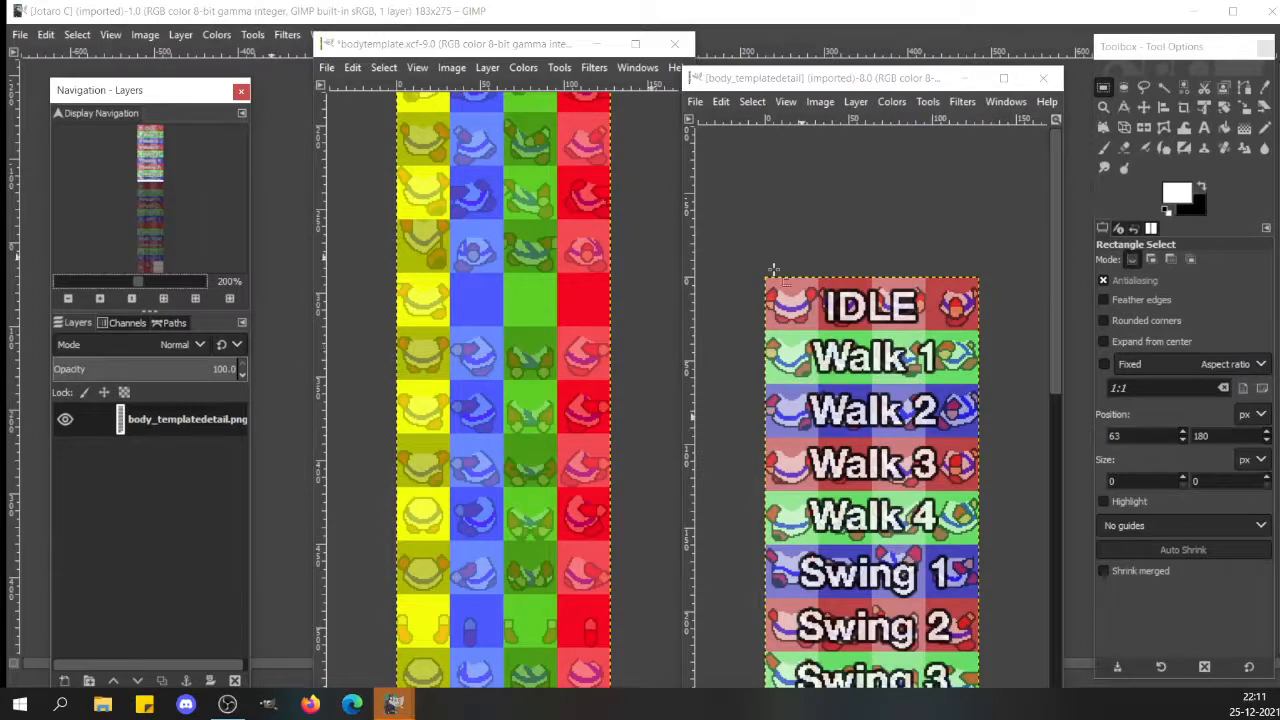
drag(1058, 155, 1062, 520)
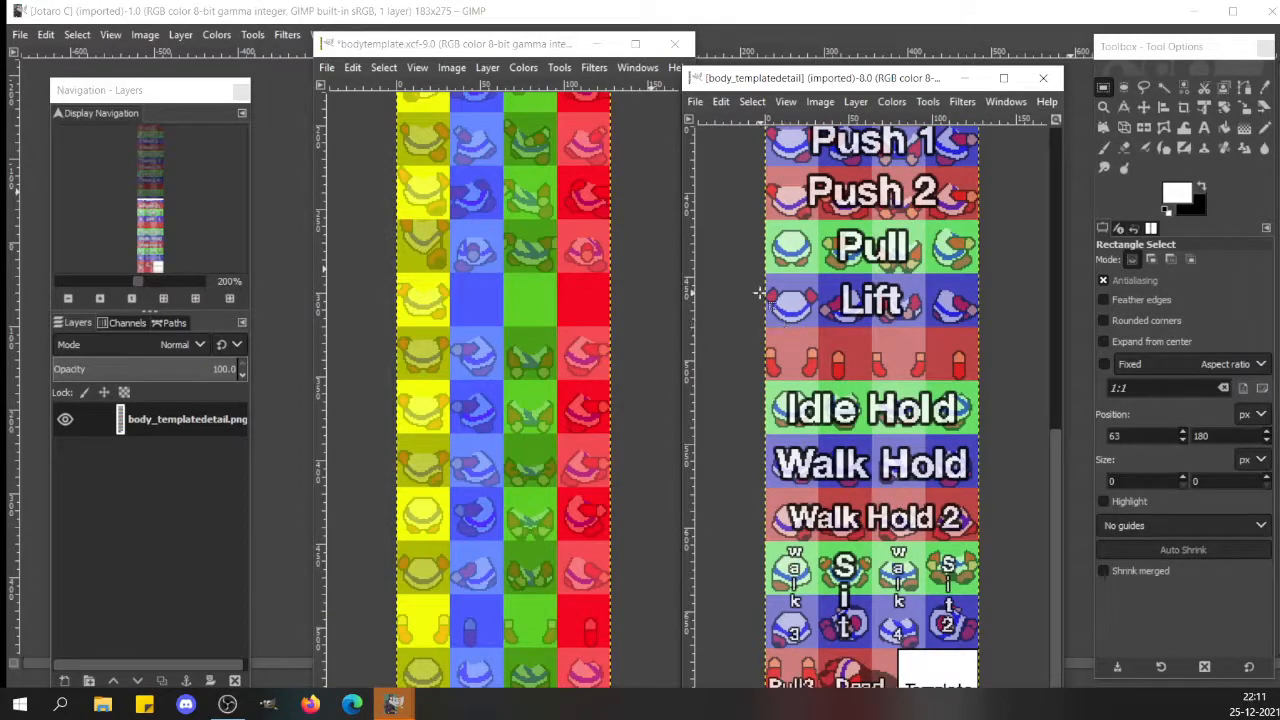
click(470, 305)
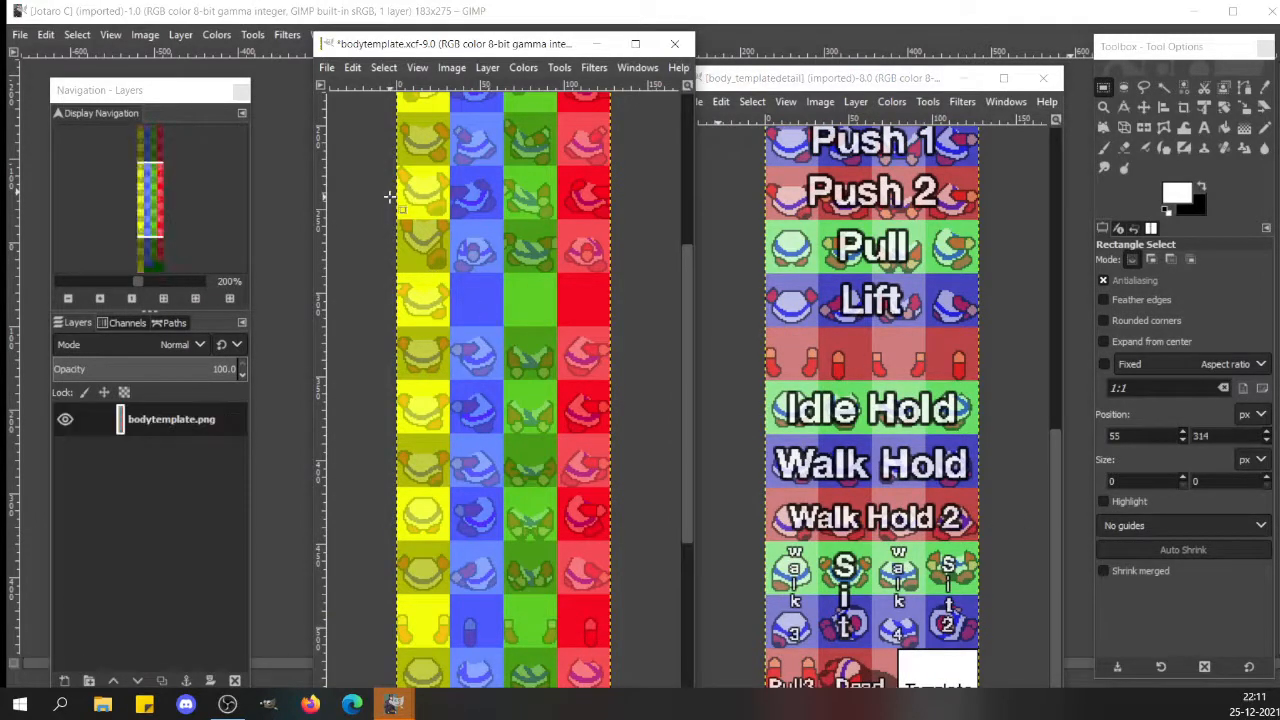
drag(390, 198, 639, 300)
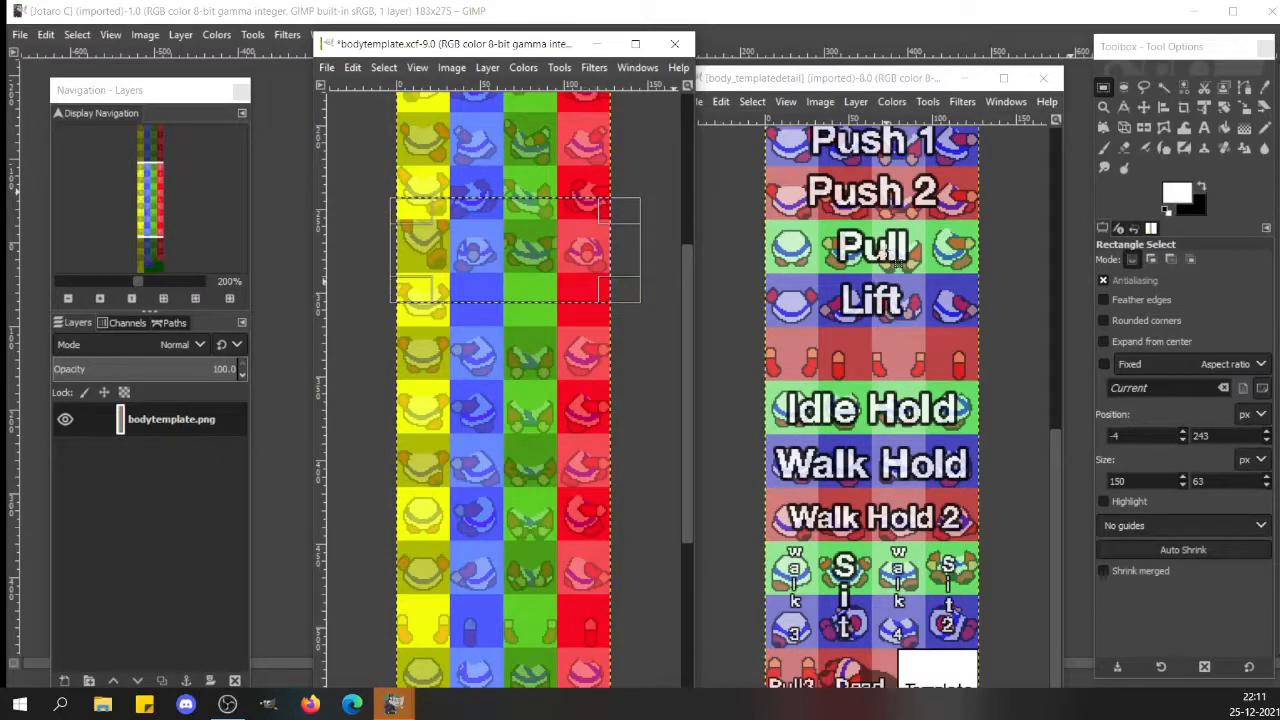
click(800, 318)
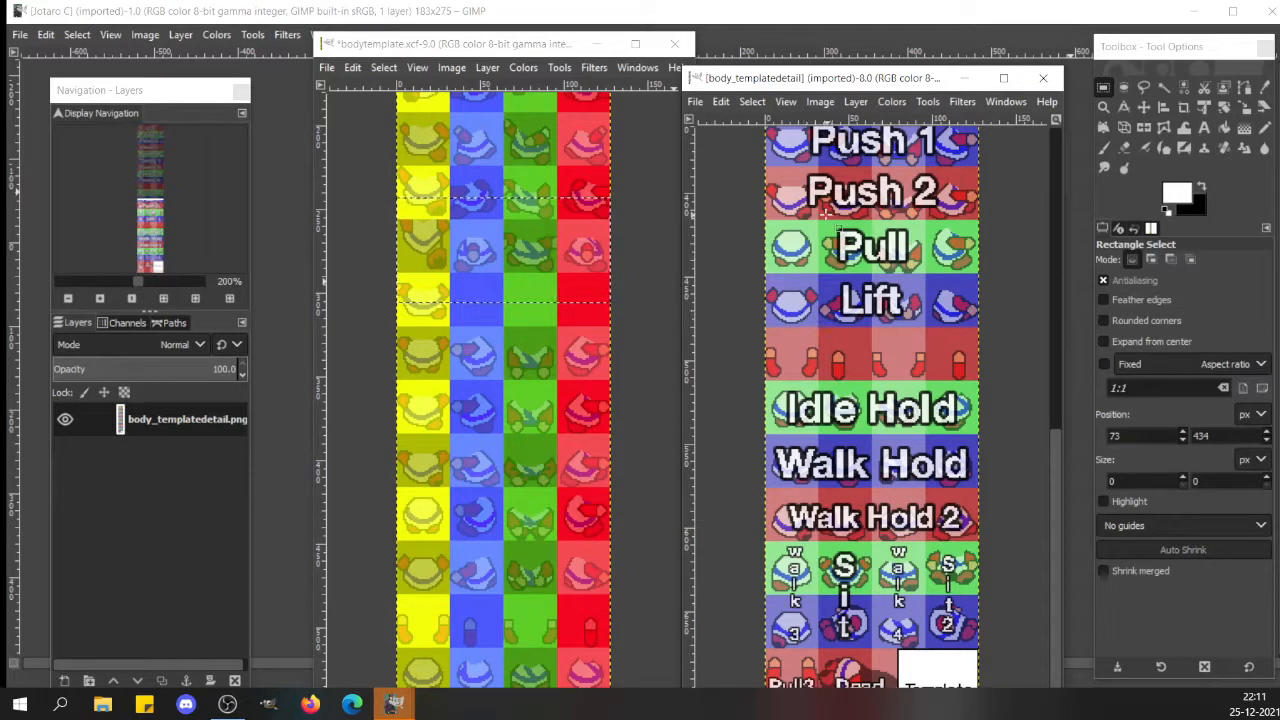
drag(745, 218, 997, 281)
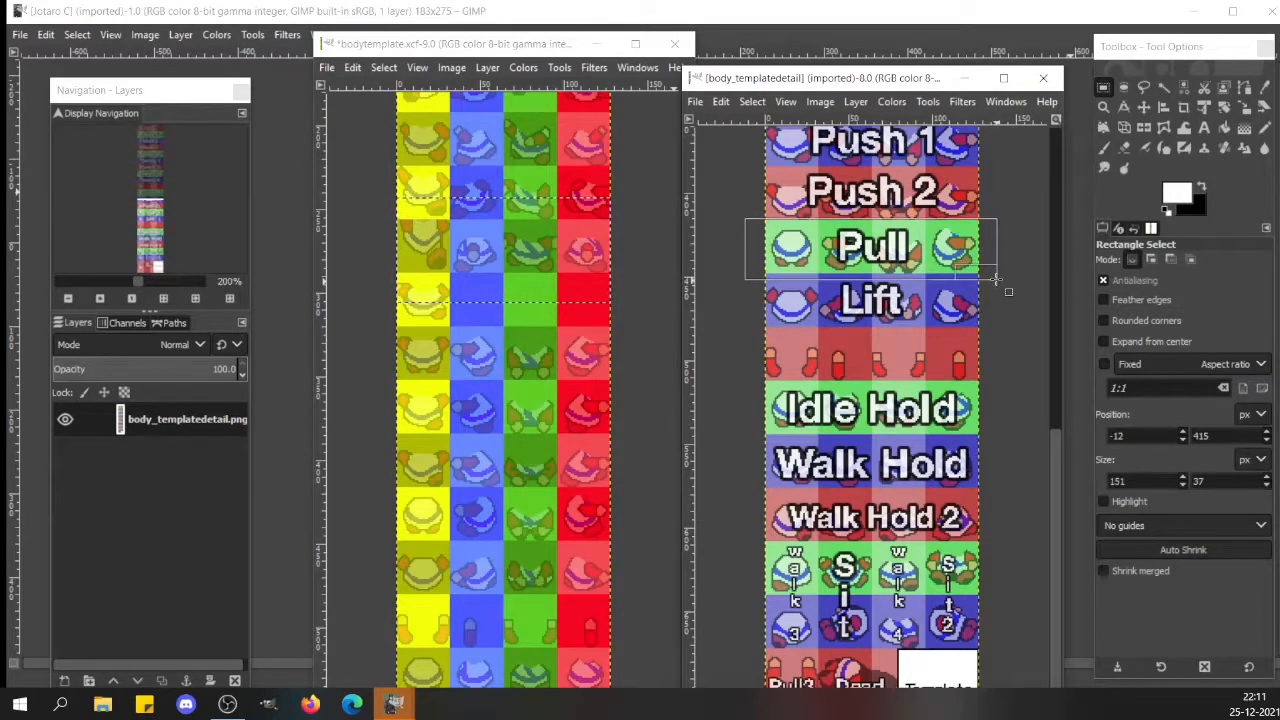
drag(749, 381, 970, 428)
click(868, 331)
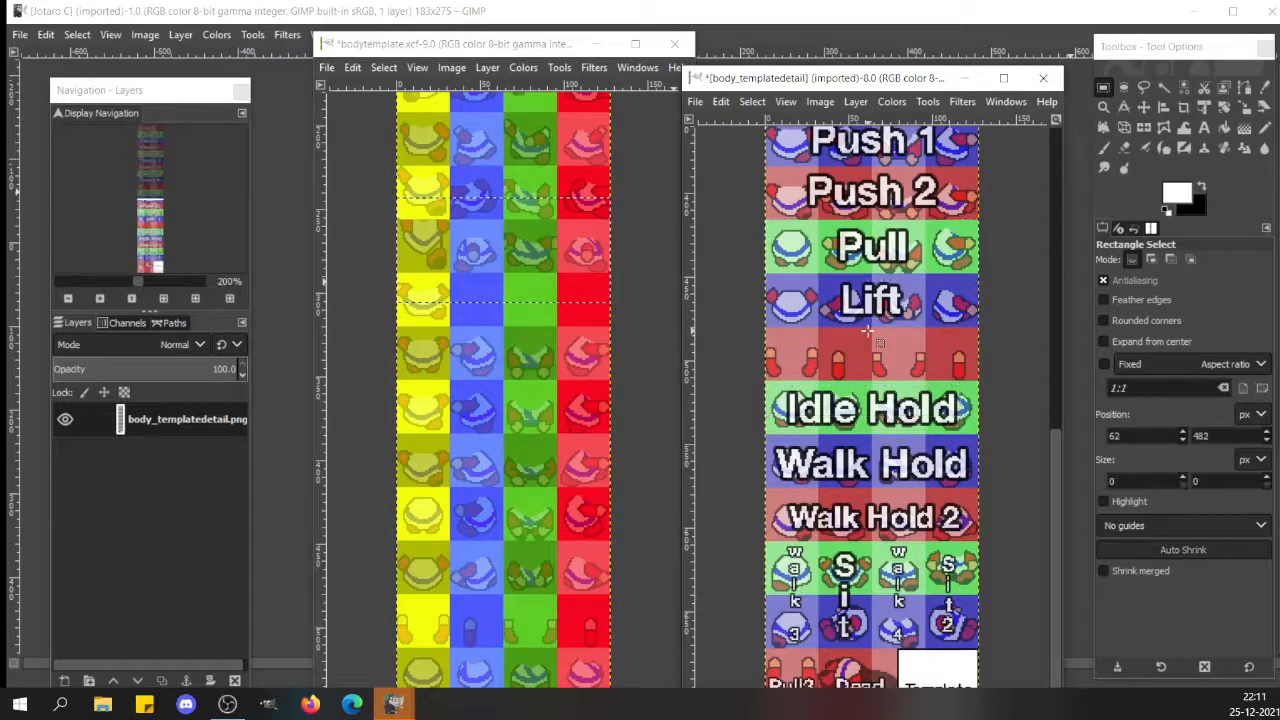
click(483, 385)
click(484, 385)
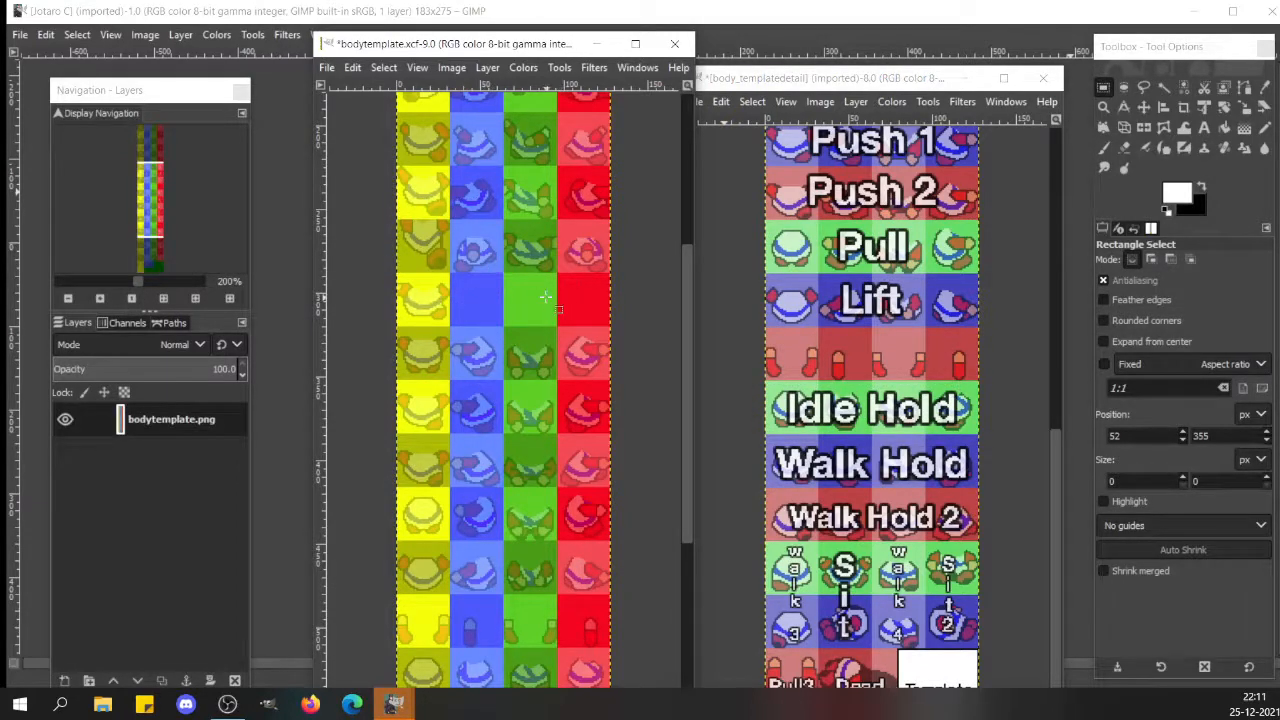
- Add a transparent 128 × 720 px layer named Action Template to bodytemplate.xcf
drag(687, 280, 703, 123)
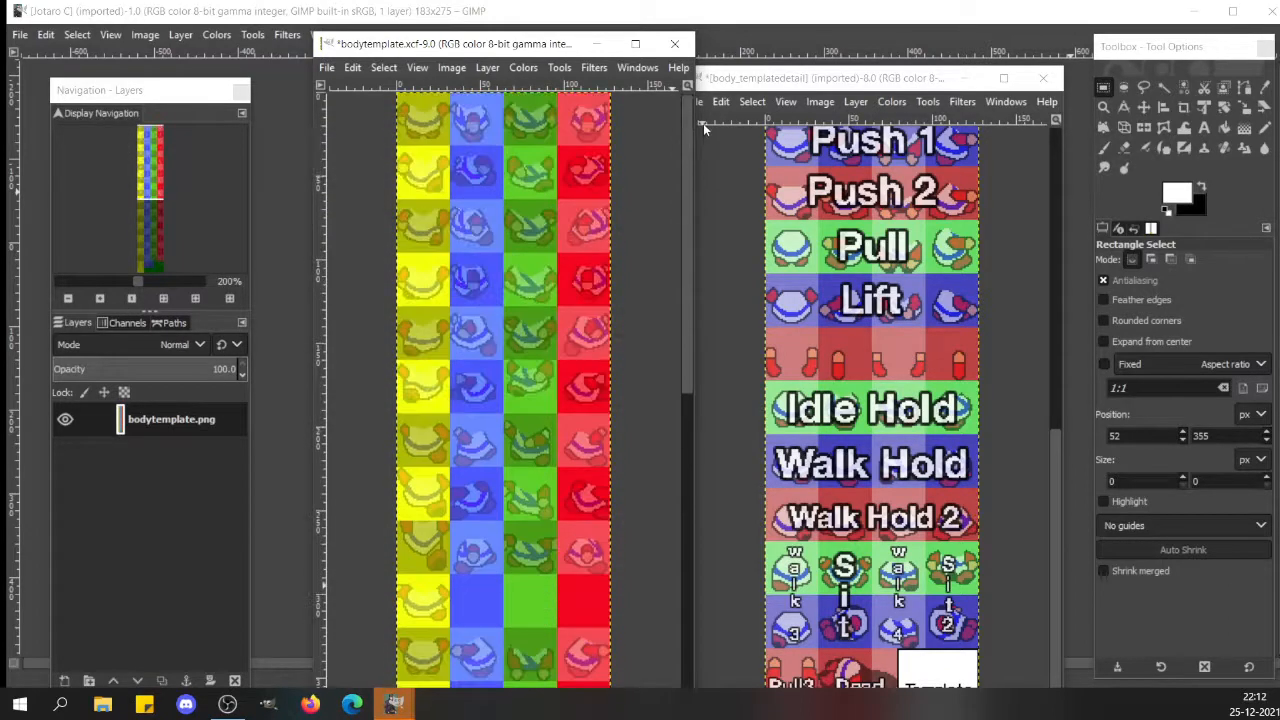
click(63, 681)
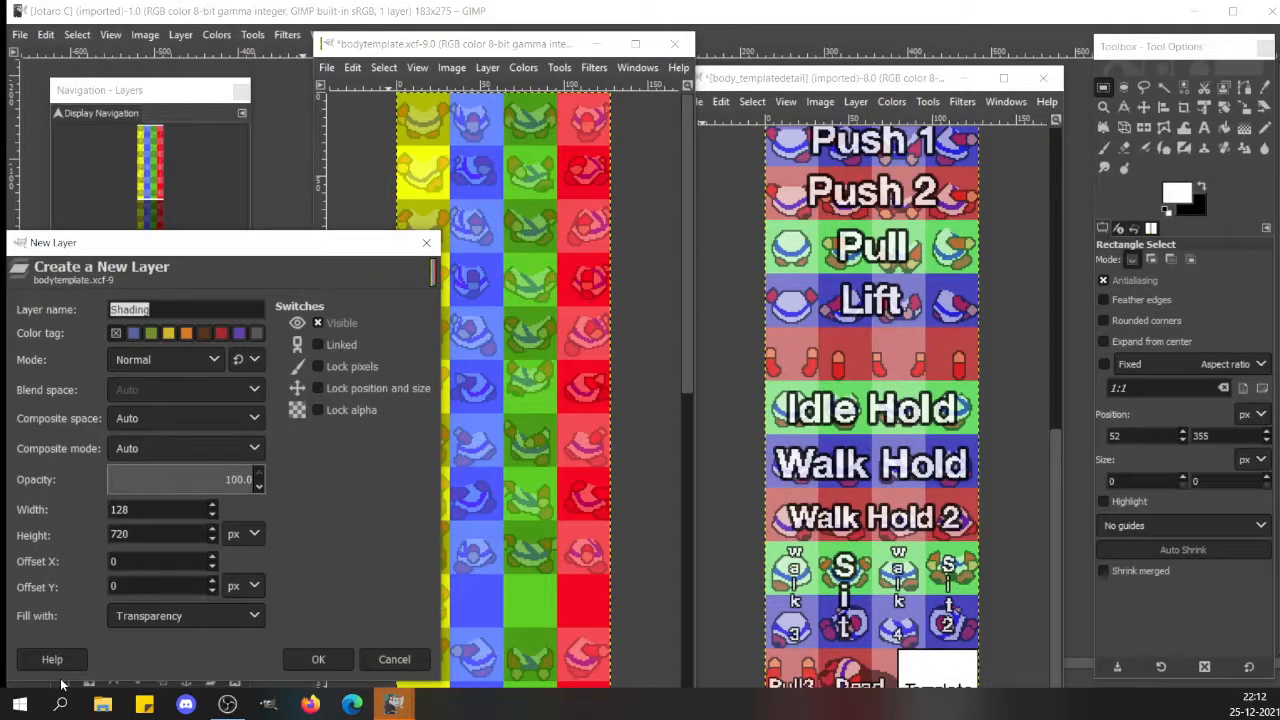
text(Action Verbiage)
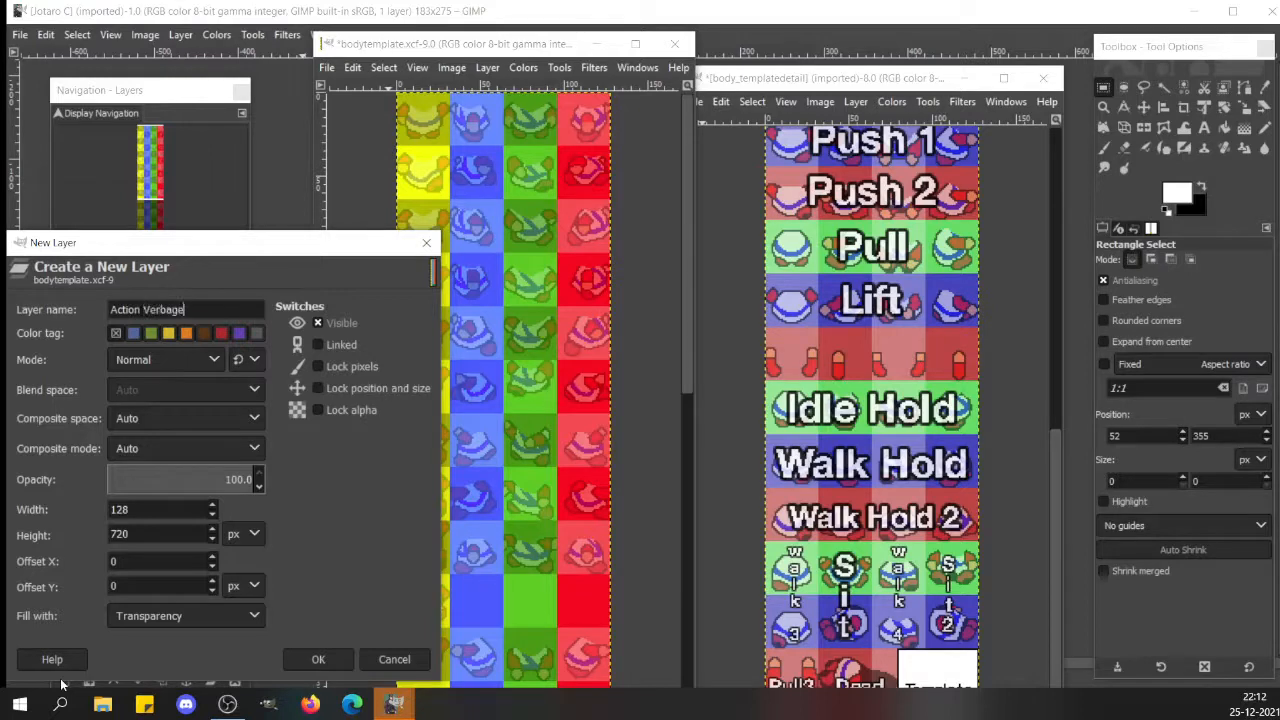
key(BackSpace)
key(BackSpace)
key(BackSpace)
key(BackSpace)
text(biage)
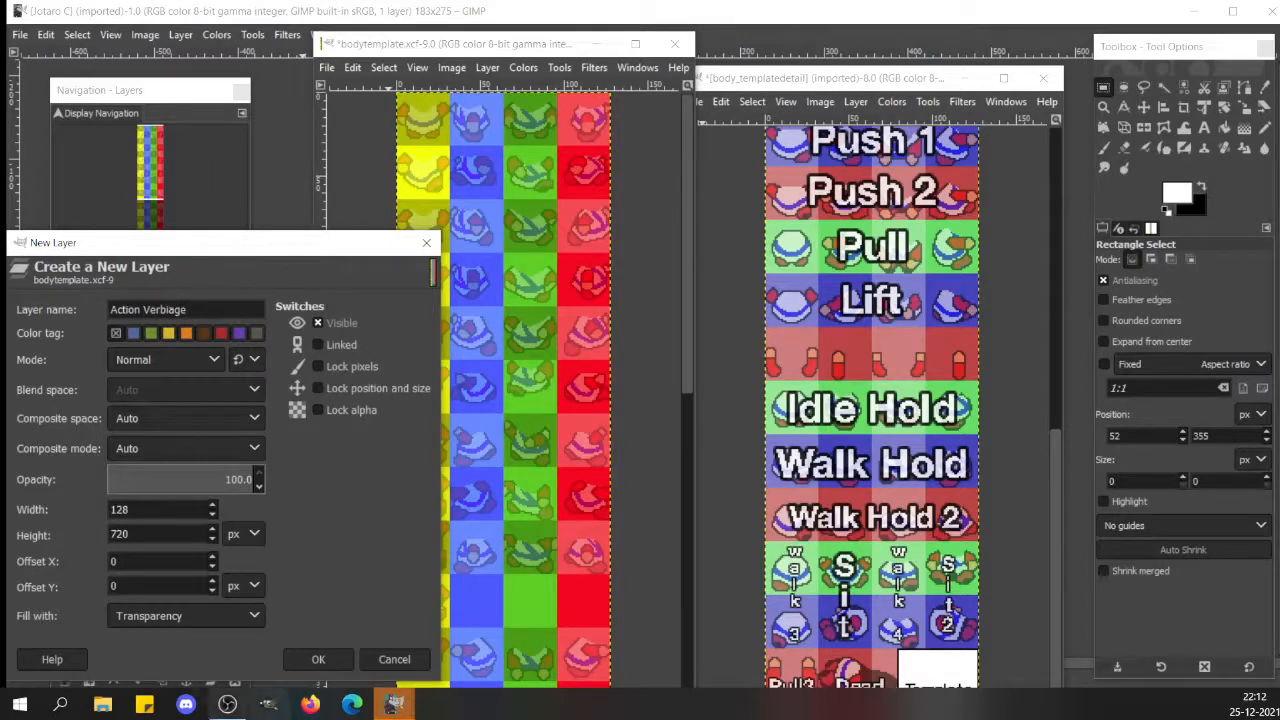
key(ctrl+a)
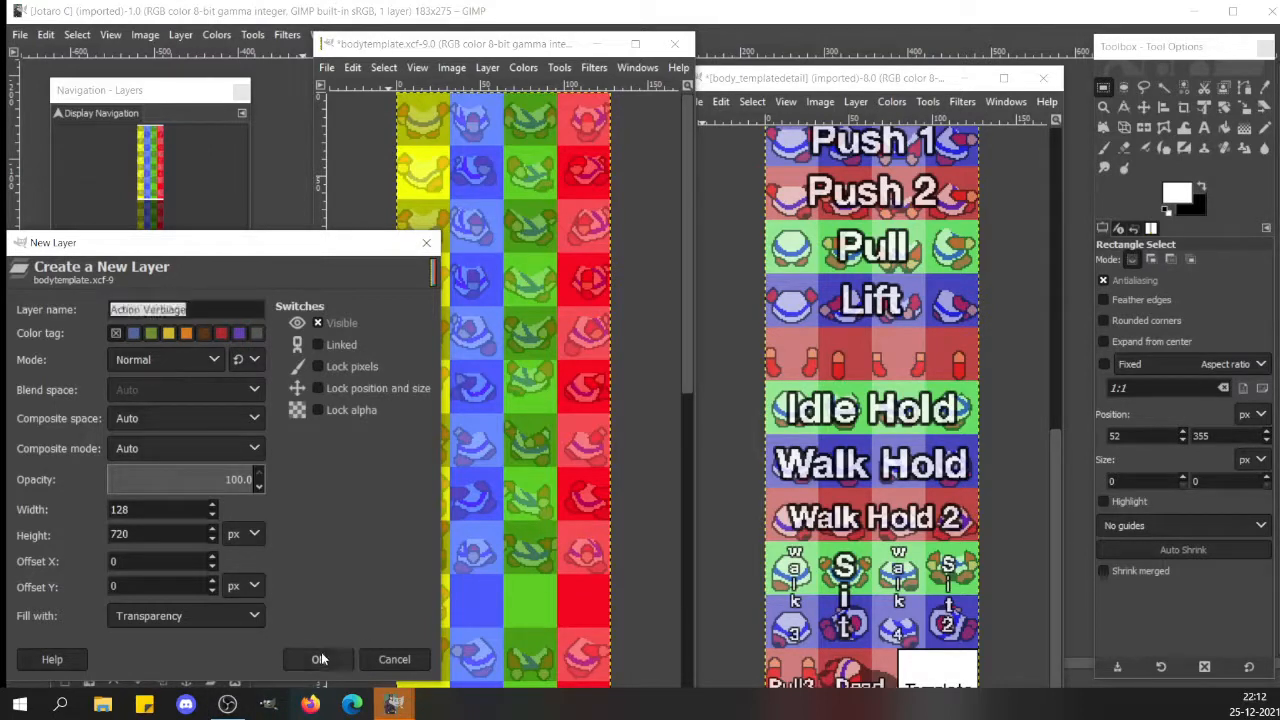
text(Action T)
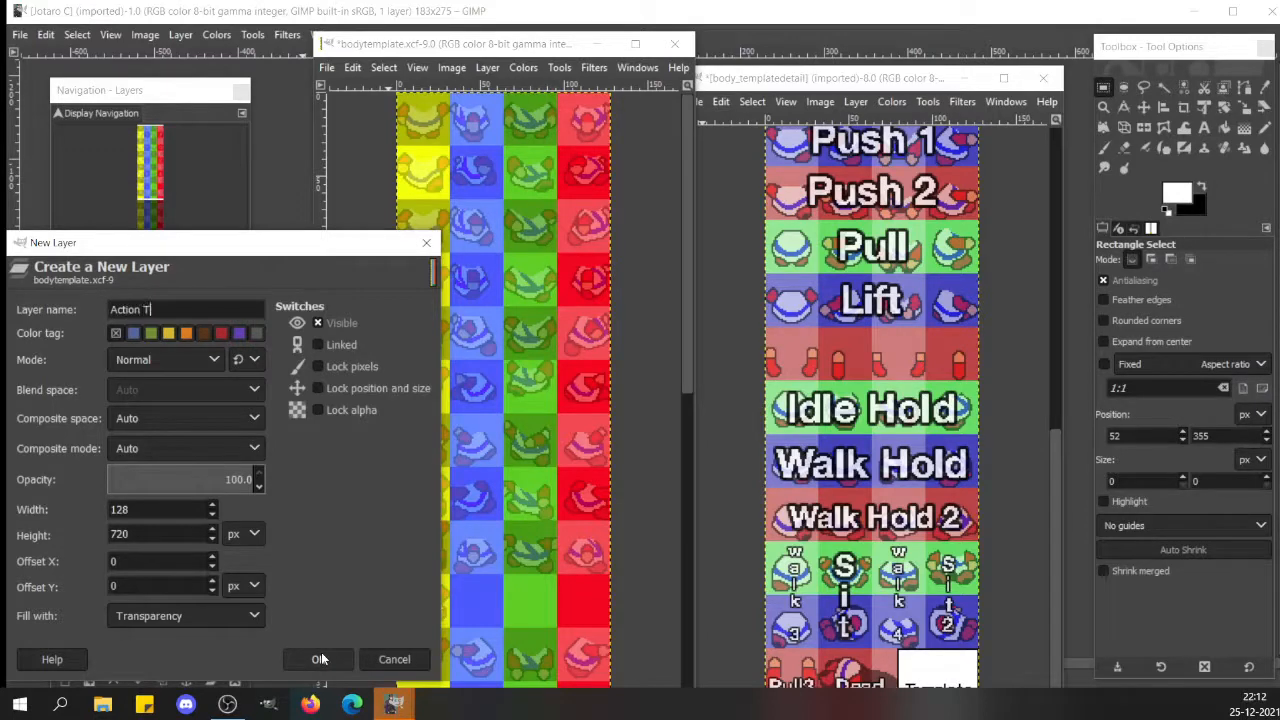
text(emplate)
click(320, 659)
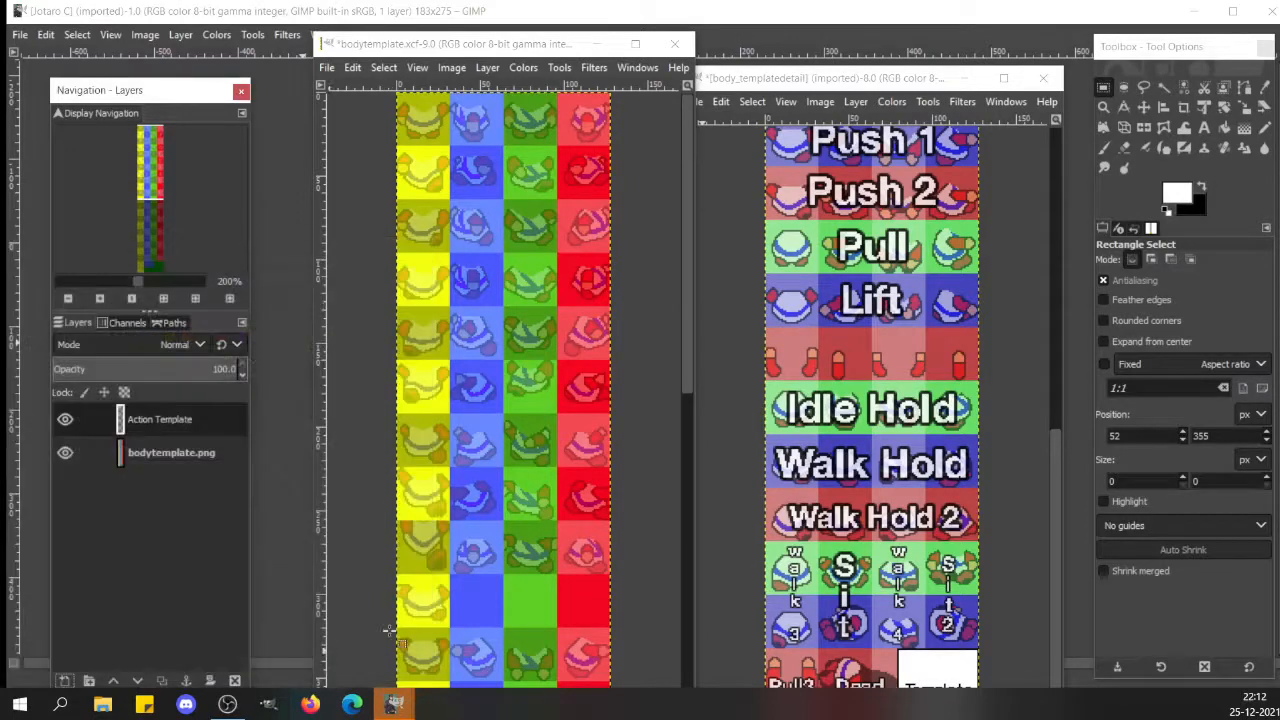
- Copy the body_templatedetail image, paste it onto the Action Template layer of bodytemplate.xcf and anchor the floating selection
click(790, 617)
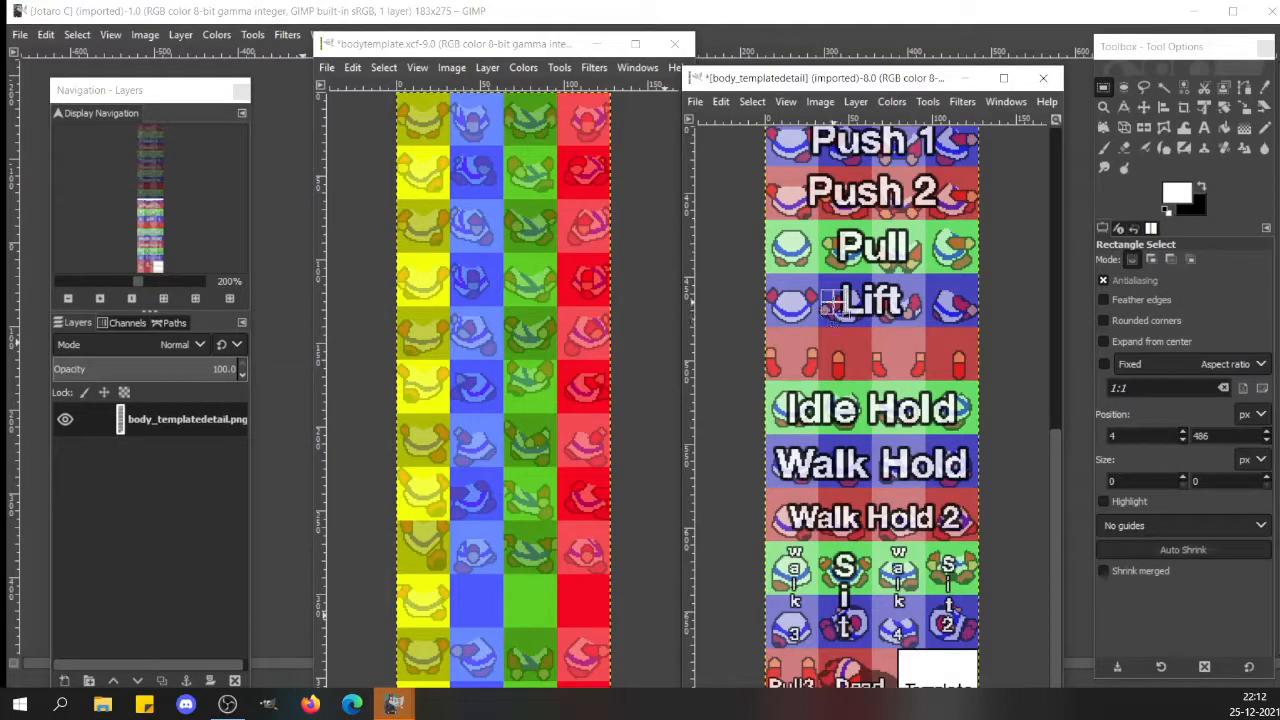
key(ctrl)
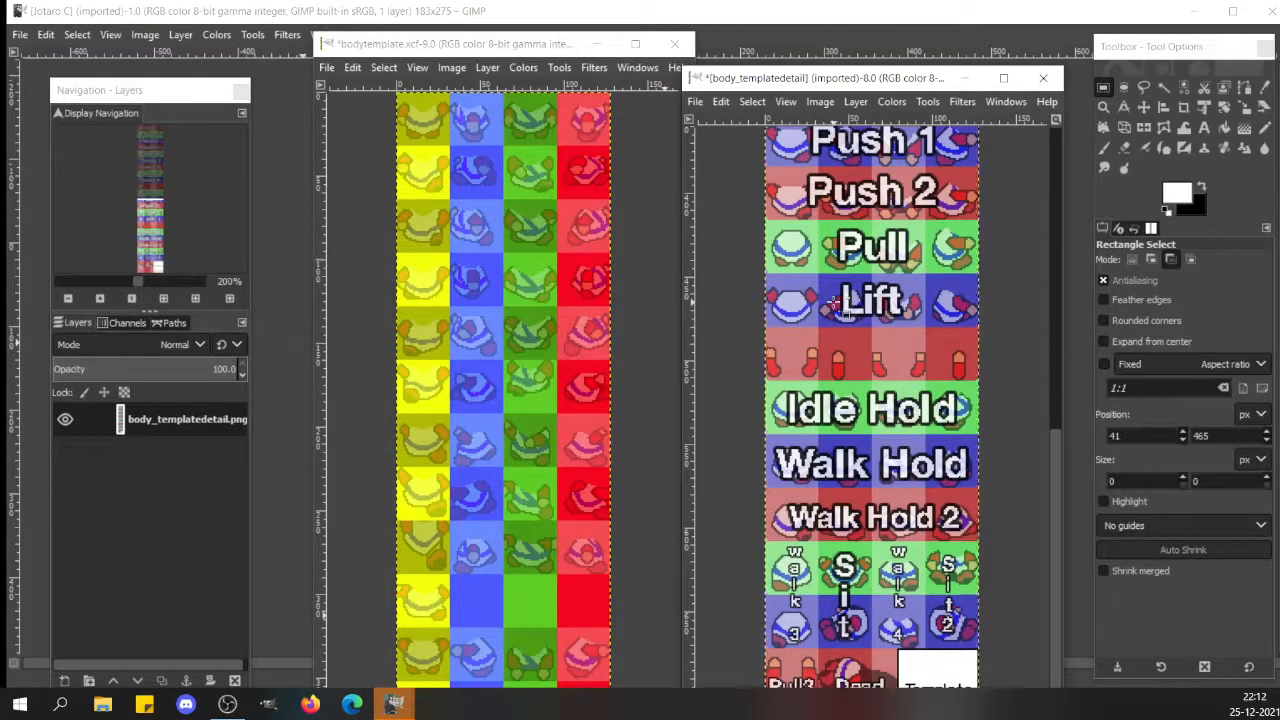
click(470, 310)
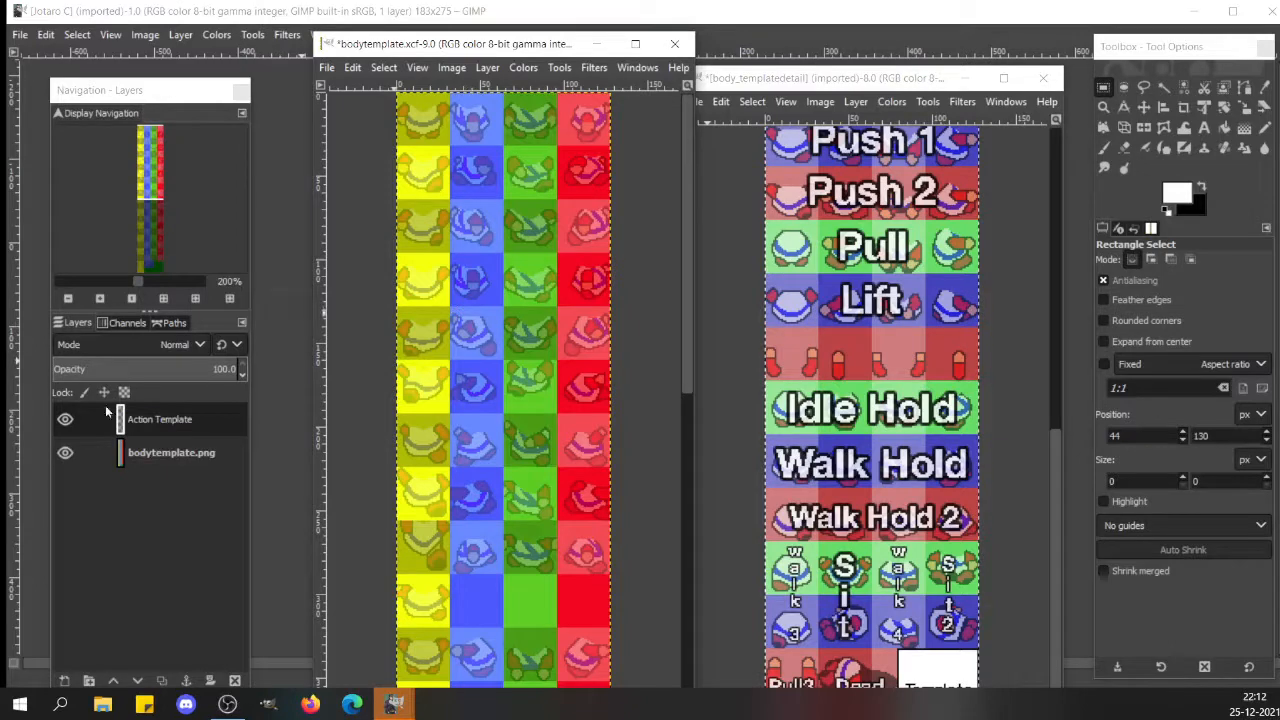
click(163, 420)
key(ctrl+v)
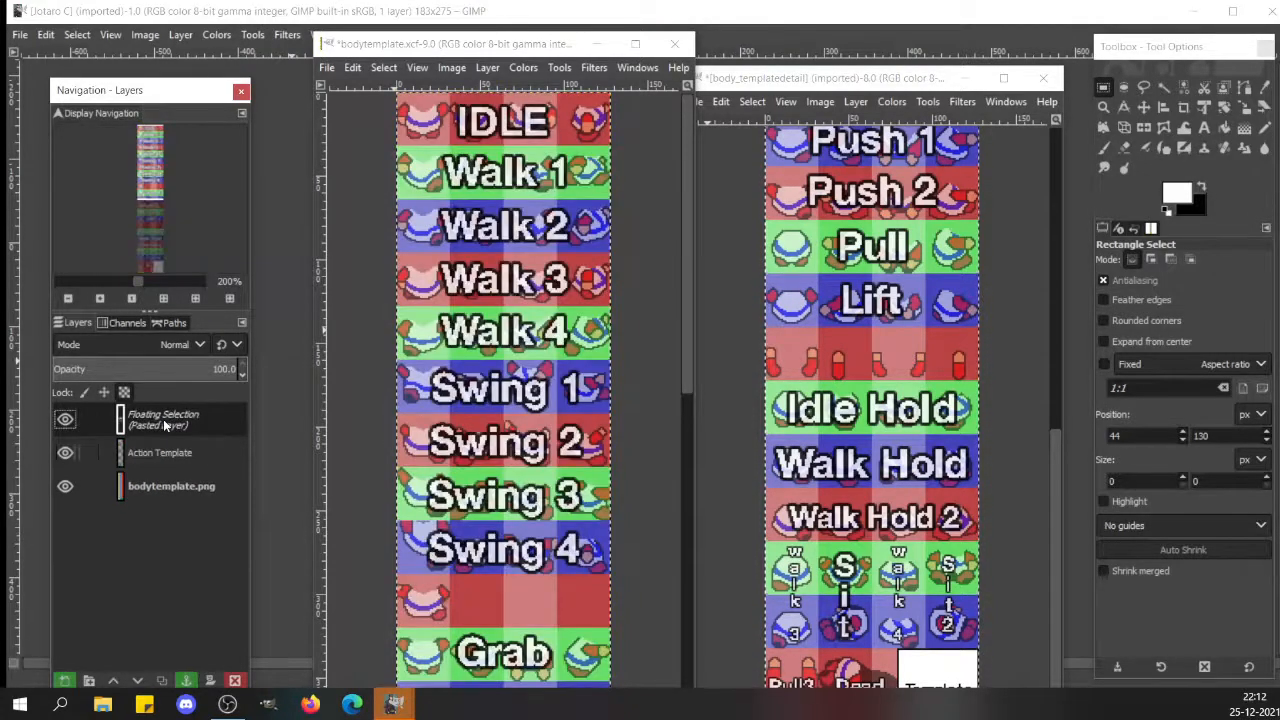
click(359, 333)
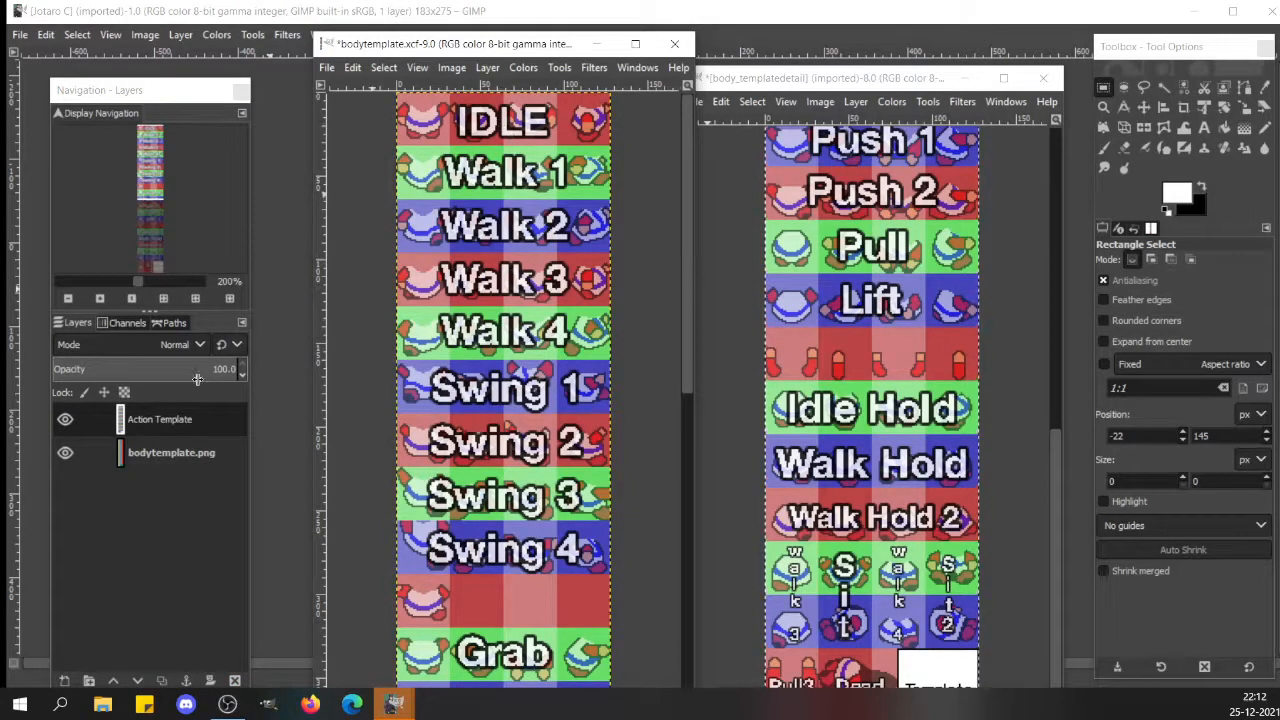
- Compare the action labels with the plain sprite sheet by repeatedly hiding and showing the Action Template layer, leaving it visible
click(59, 420)
click(62, 420)
click(62, 420)
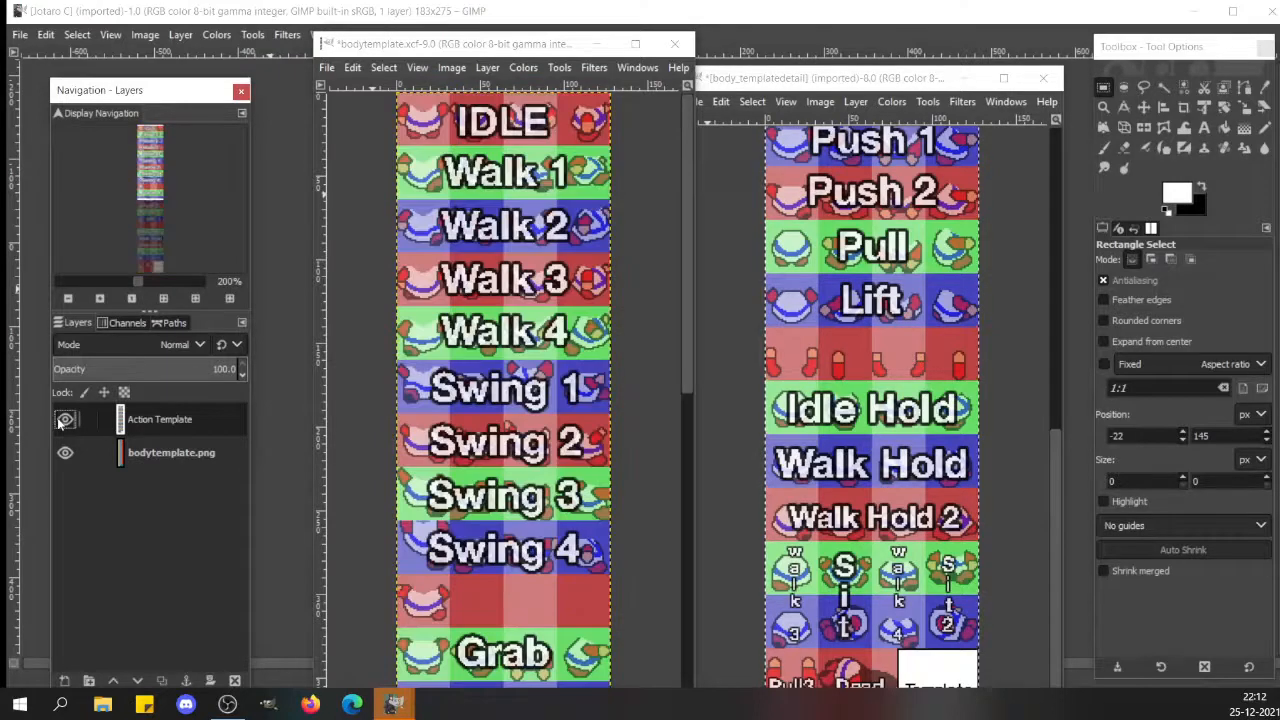
click(62, 420)
click(62, 420)
click(62, 420)
click(62, 420)
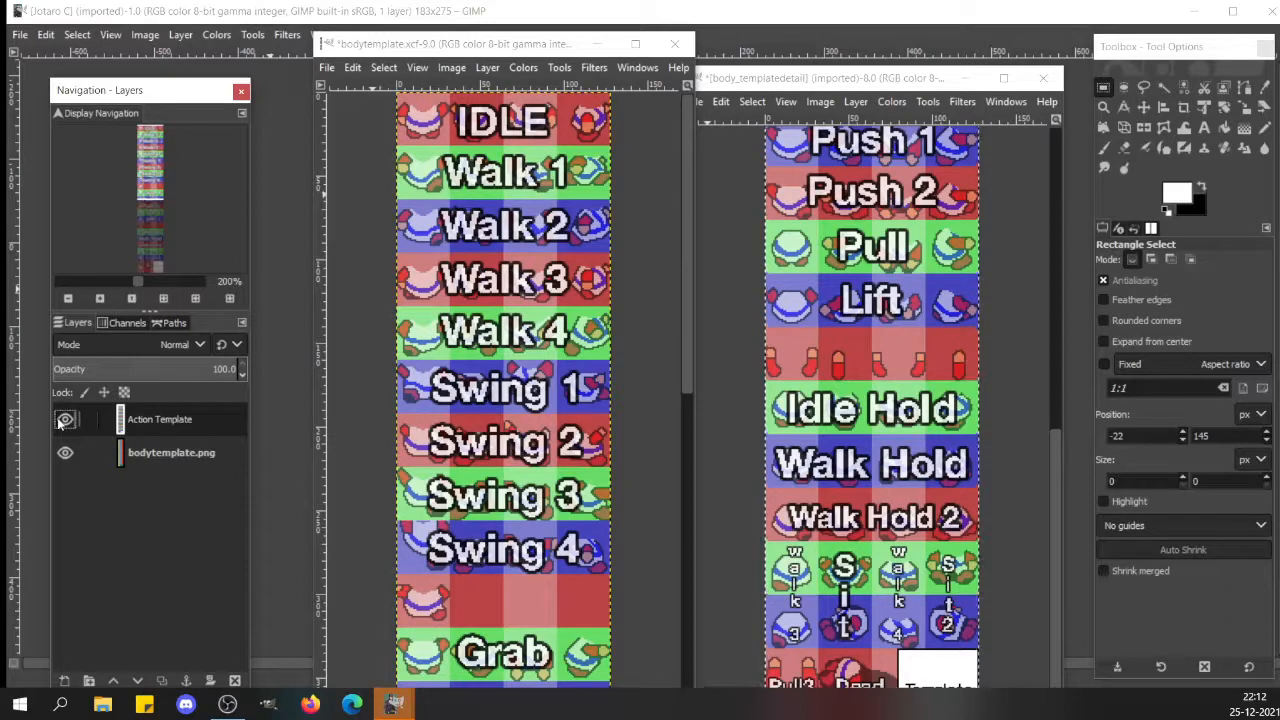
click(62, 420)
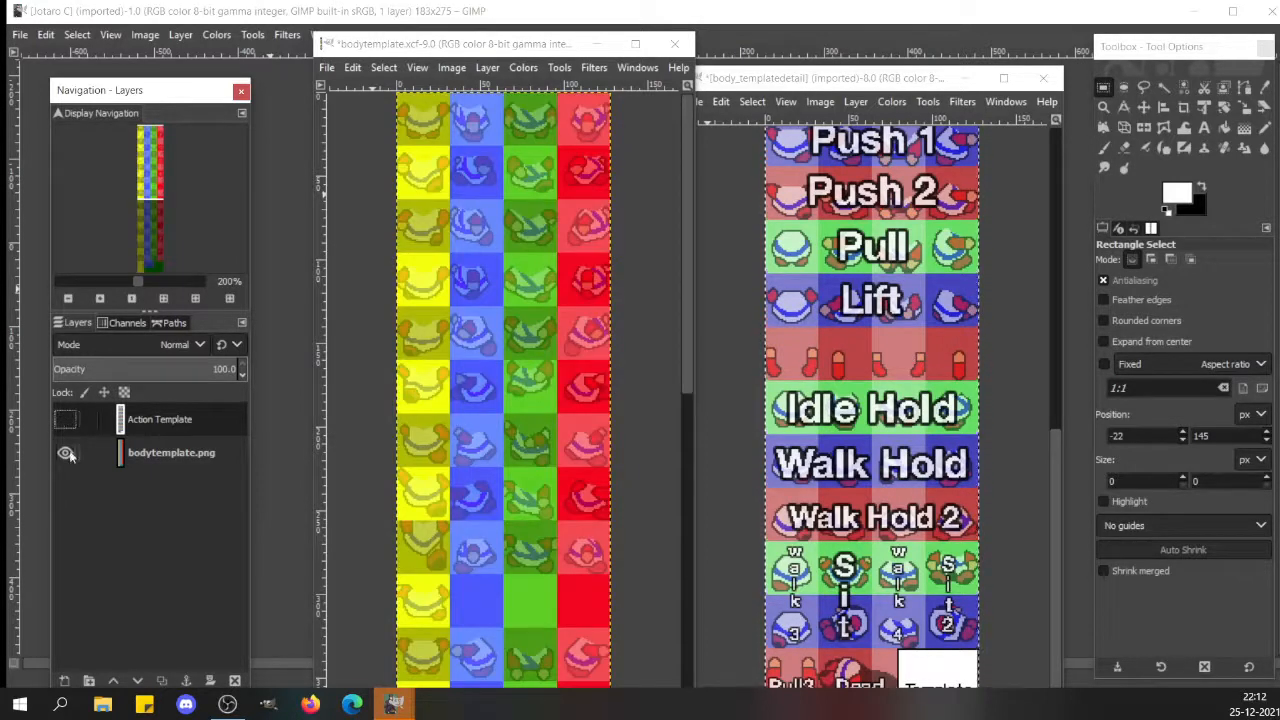
click(65, 420)
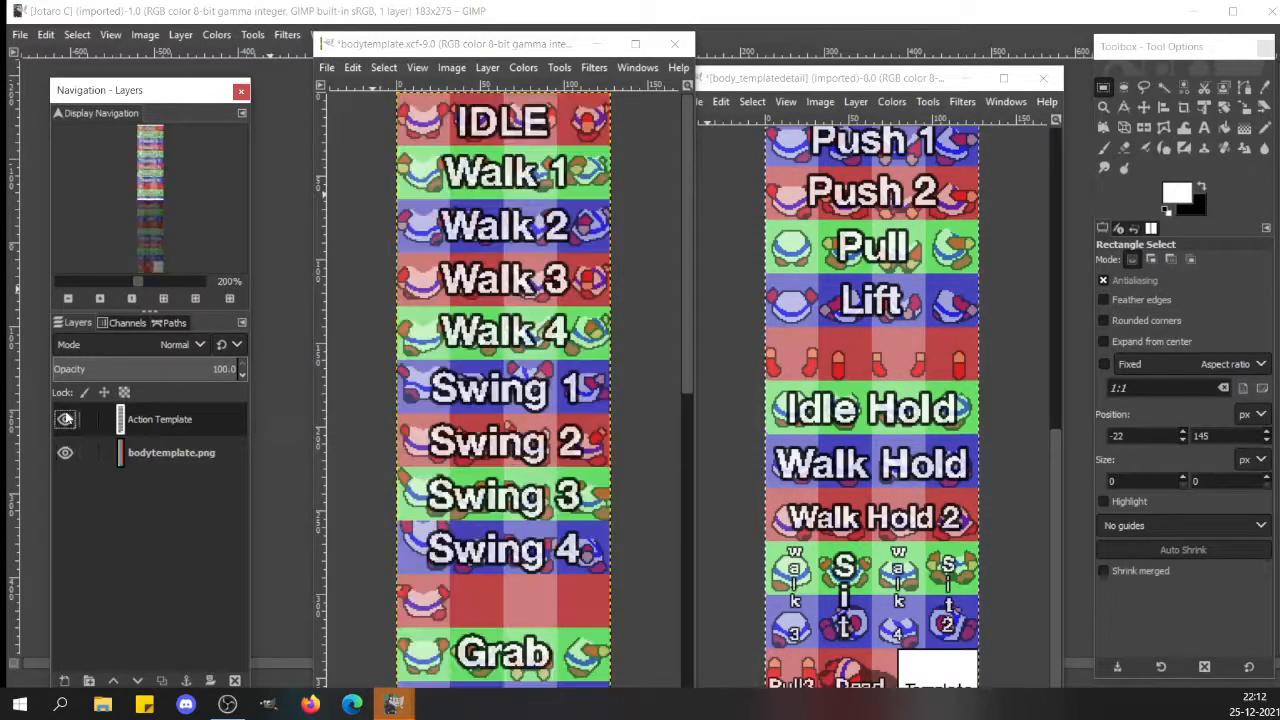
click(65, 420)
click(65, 420)
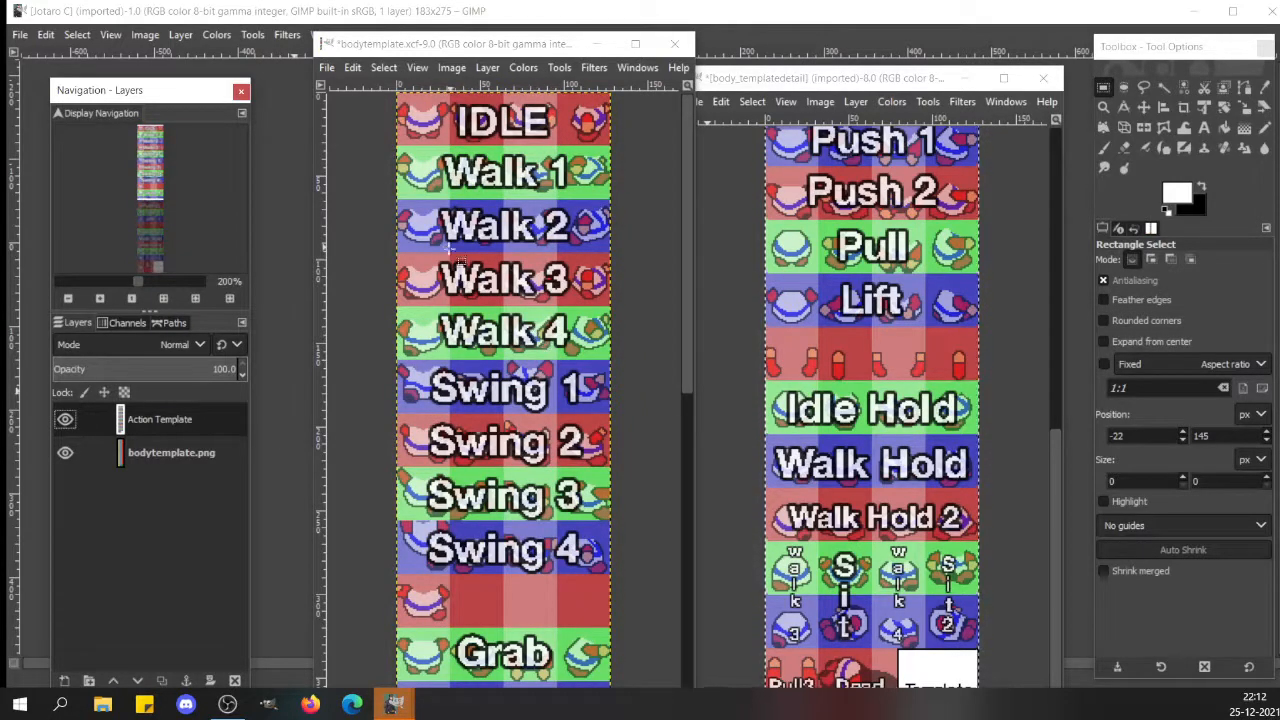
click(382, 206)
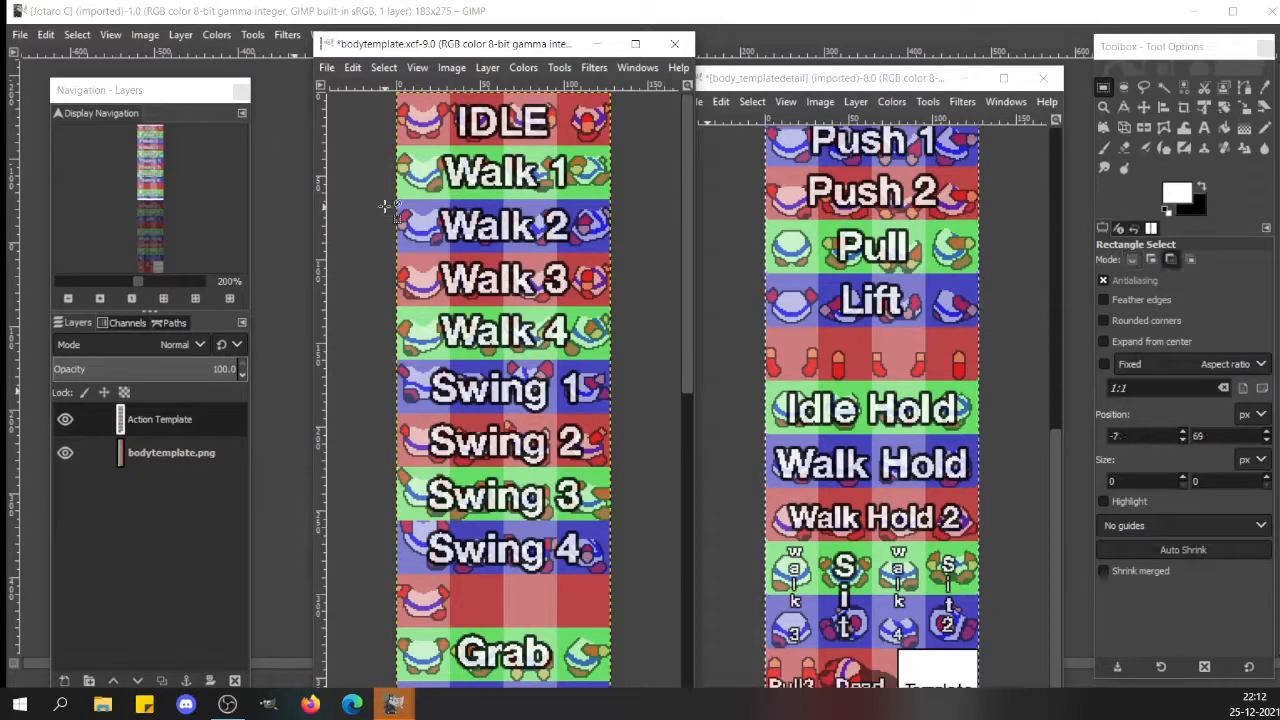
- Save bodytemplate.xcf and close the body_templatedetail image, discarding its changes
key(ctrl+s)
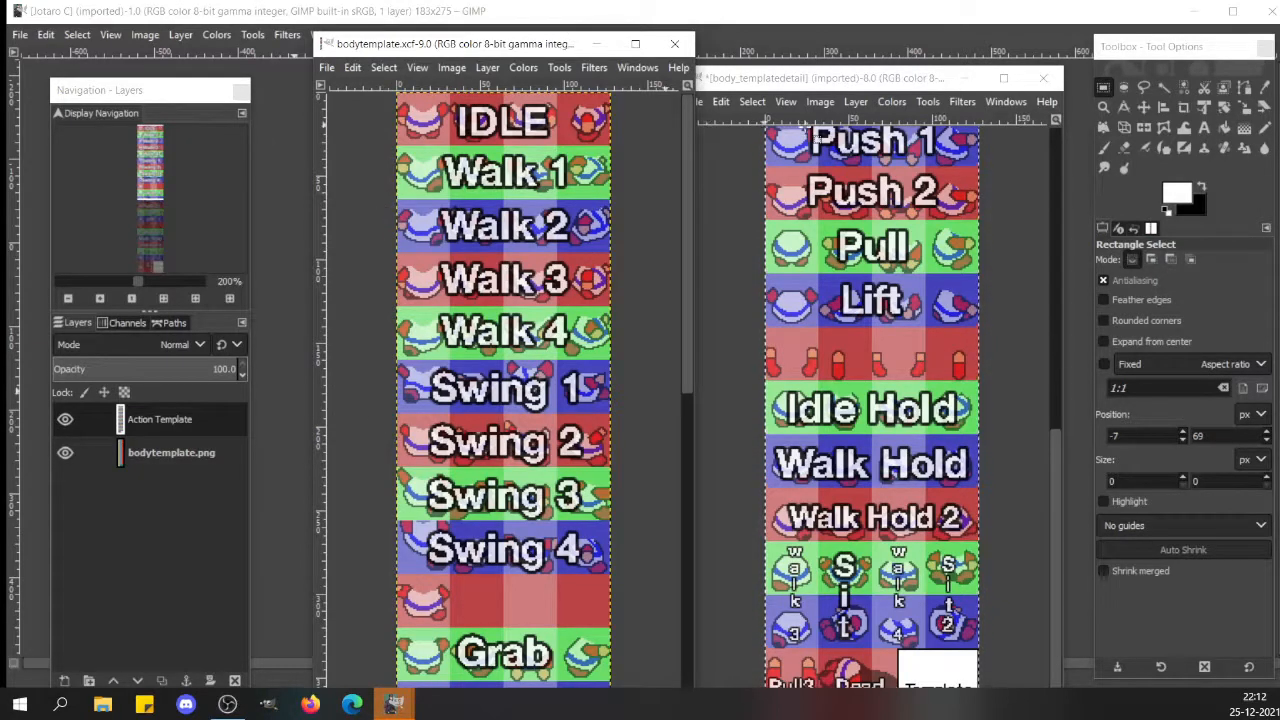
click(819, 88)
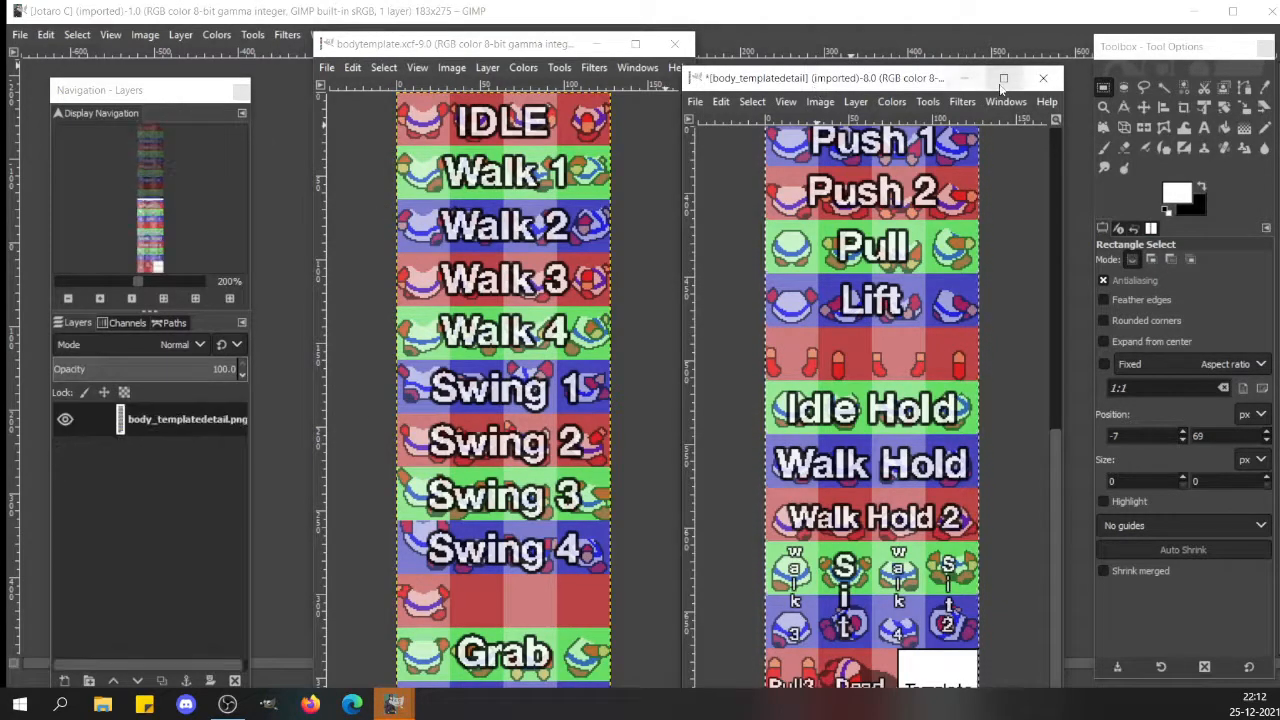
click(1043, 78)
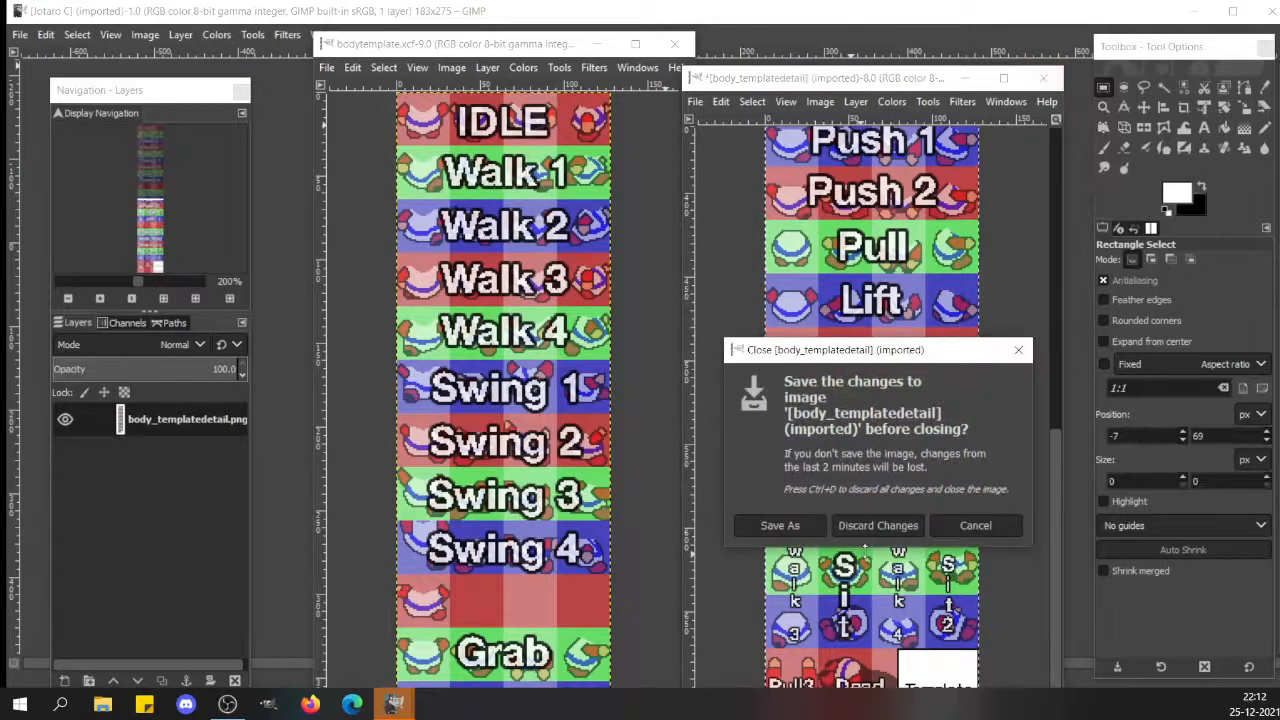
click(904, 525)
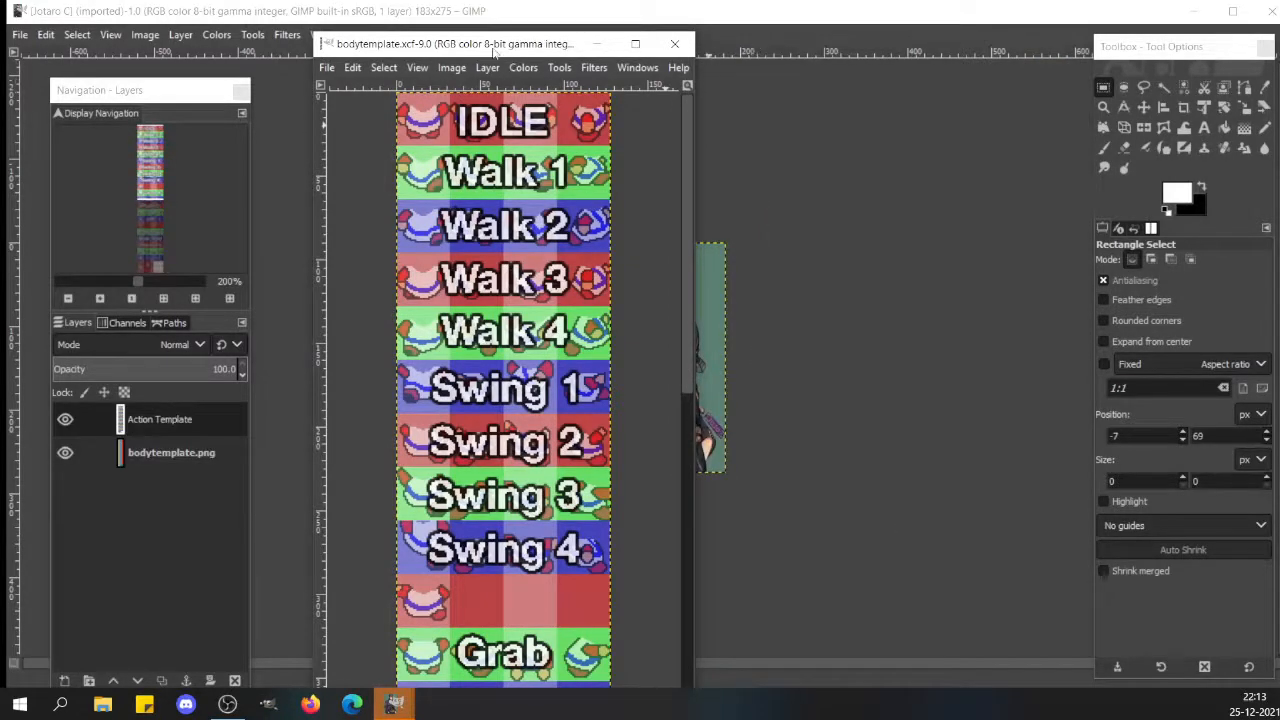
- Move the bodytemplate.xcf window aside and examine the outfits in the Jotaro A, Jotaro B and Jotaro C reference images
drag(493, 50, 907, 58)
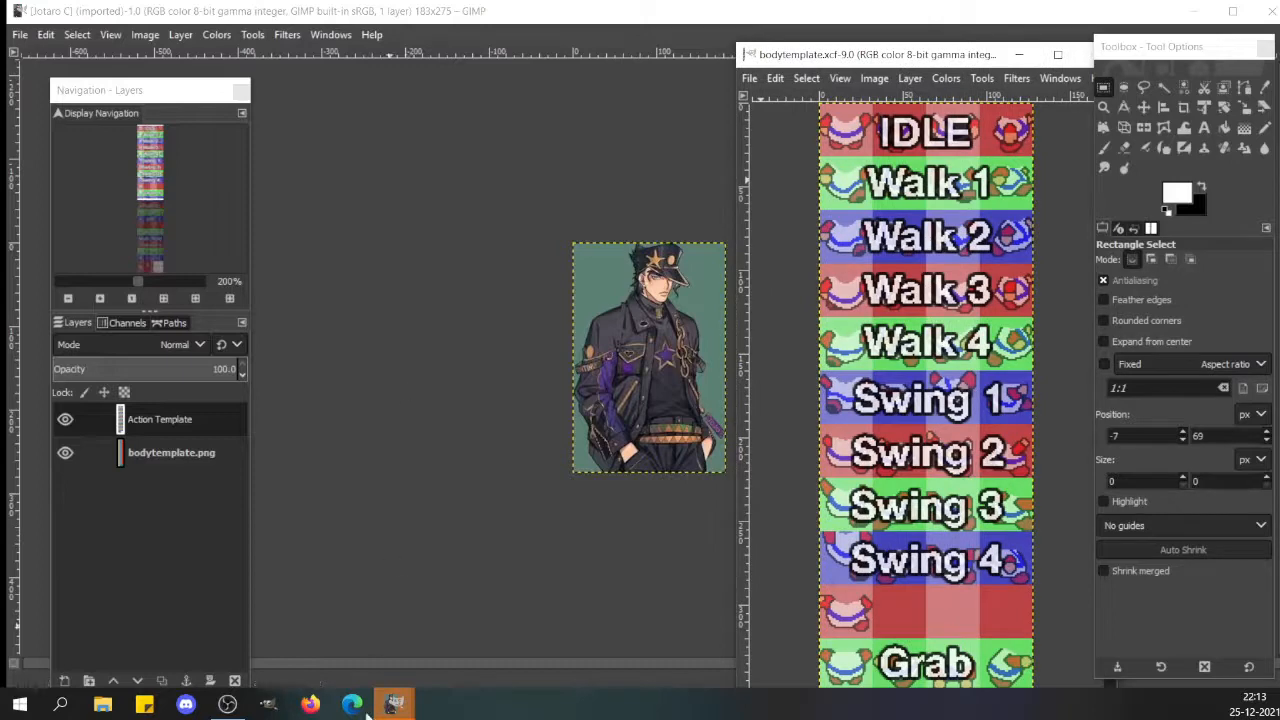
mouse_move(382, 717)
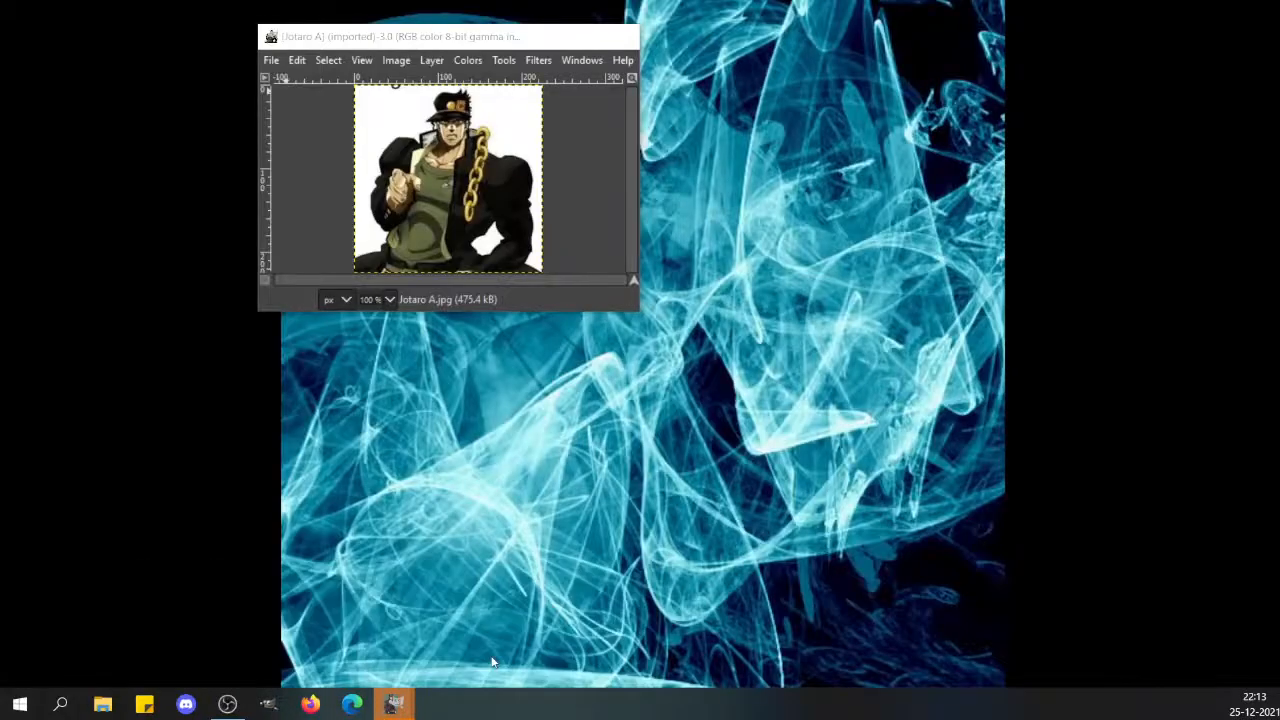
click(490, 638)
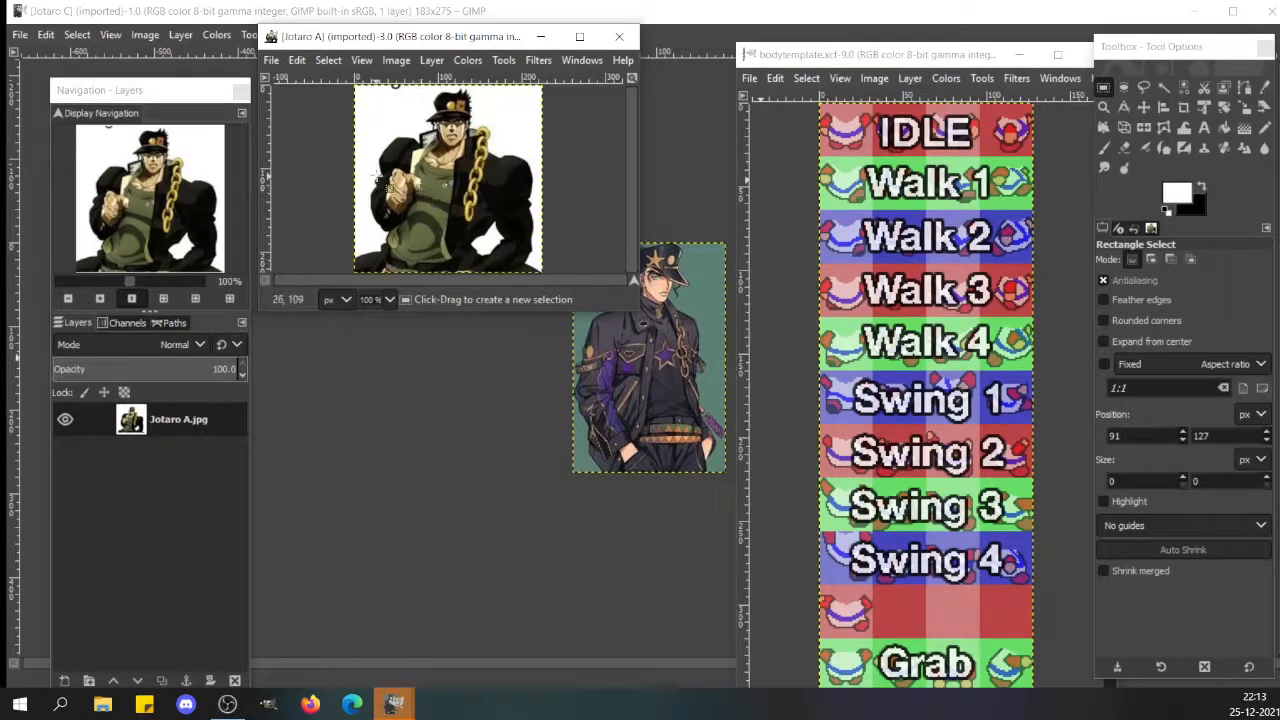
mouse_move(395, 705)
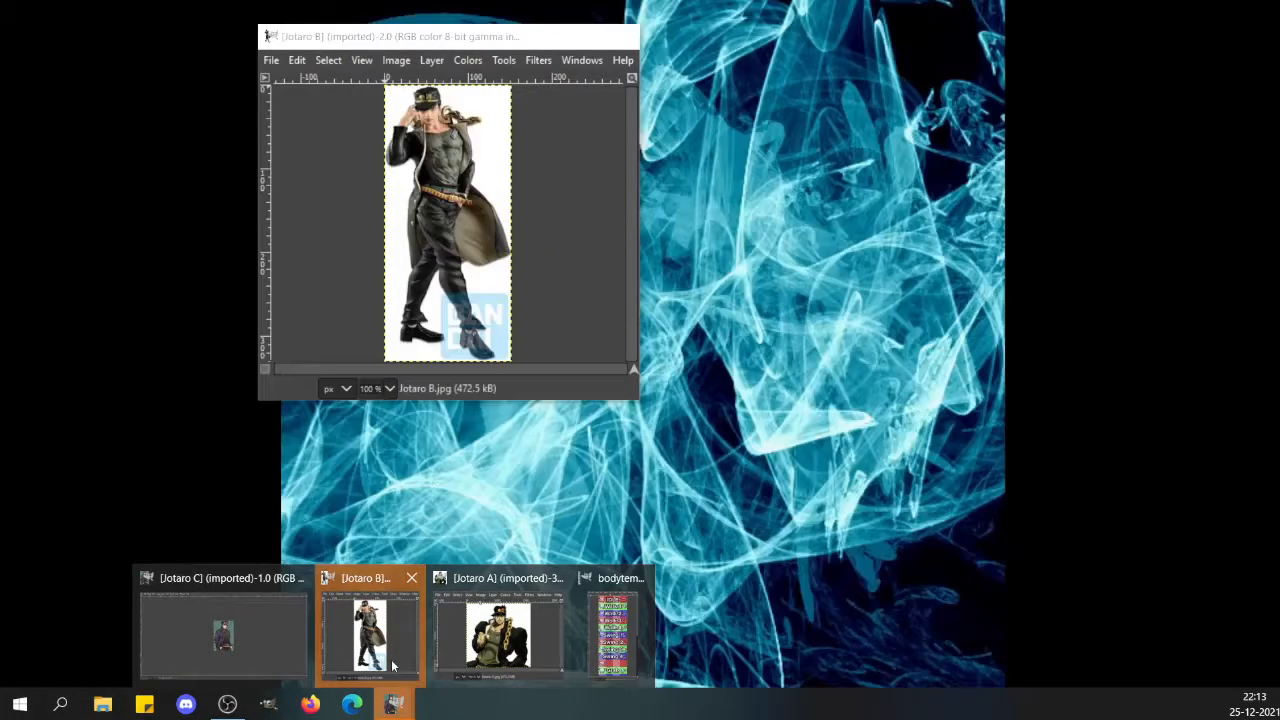
click(368, 625)
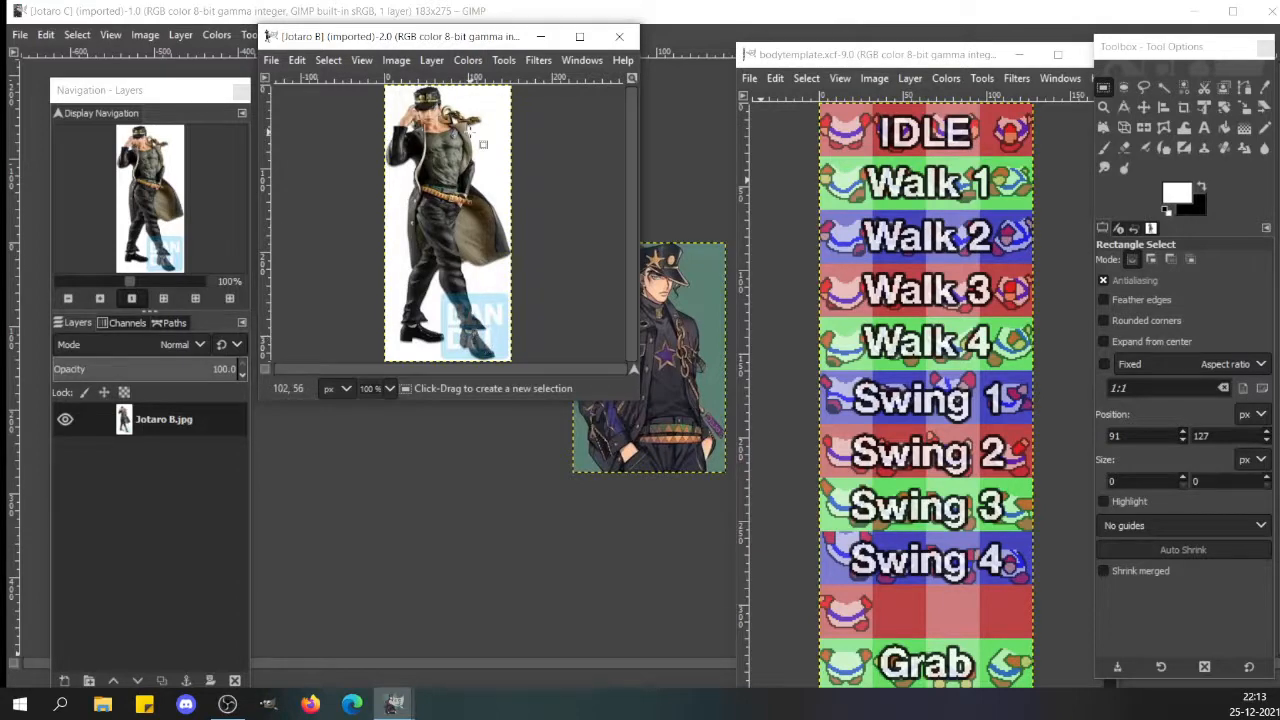
click(466, 517)
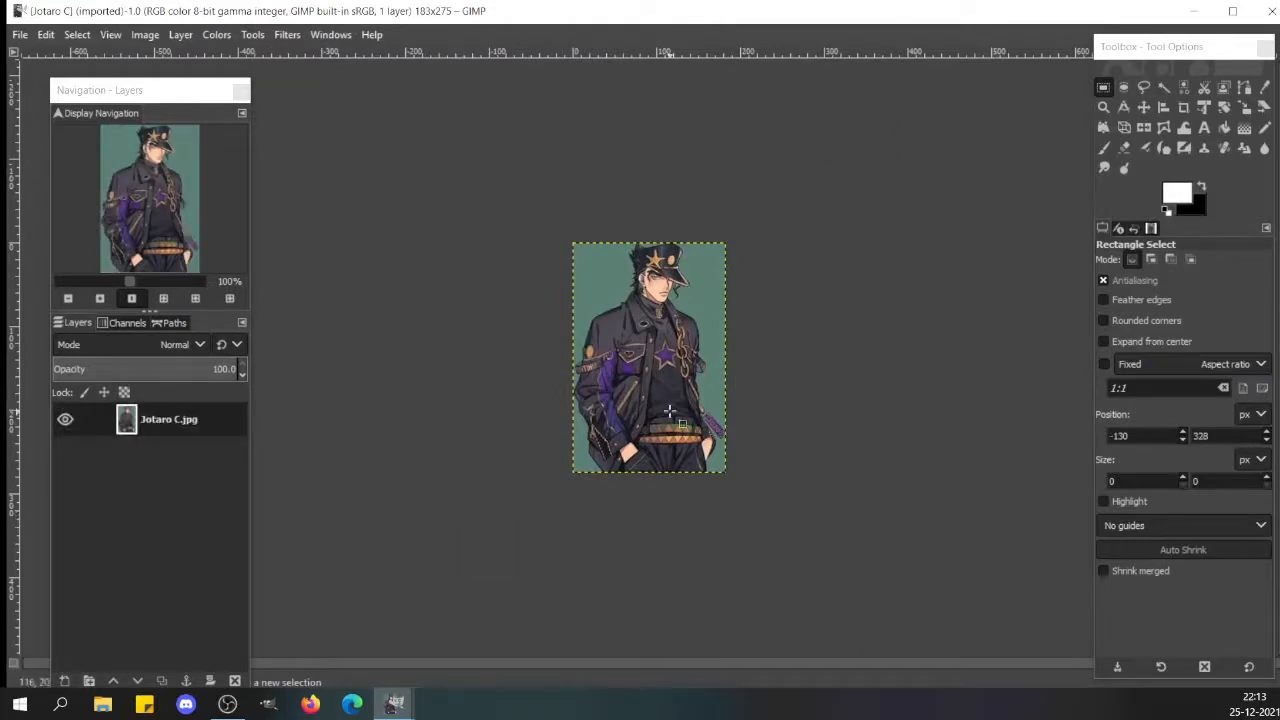
click(175, 281)
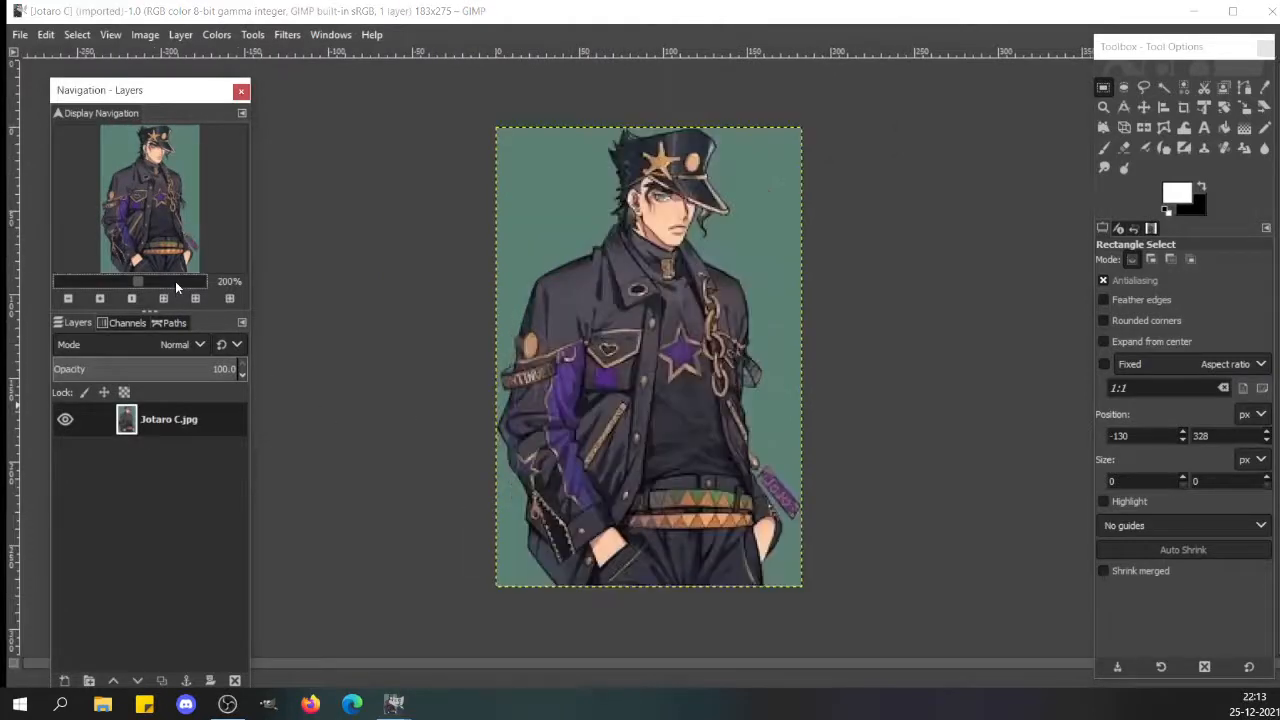
click(112, 281)
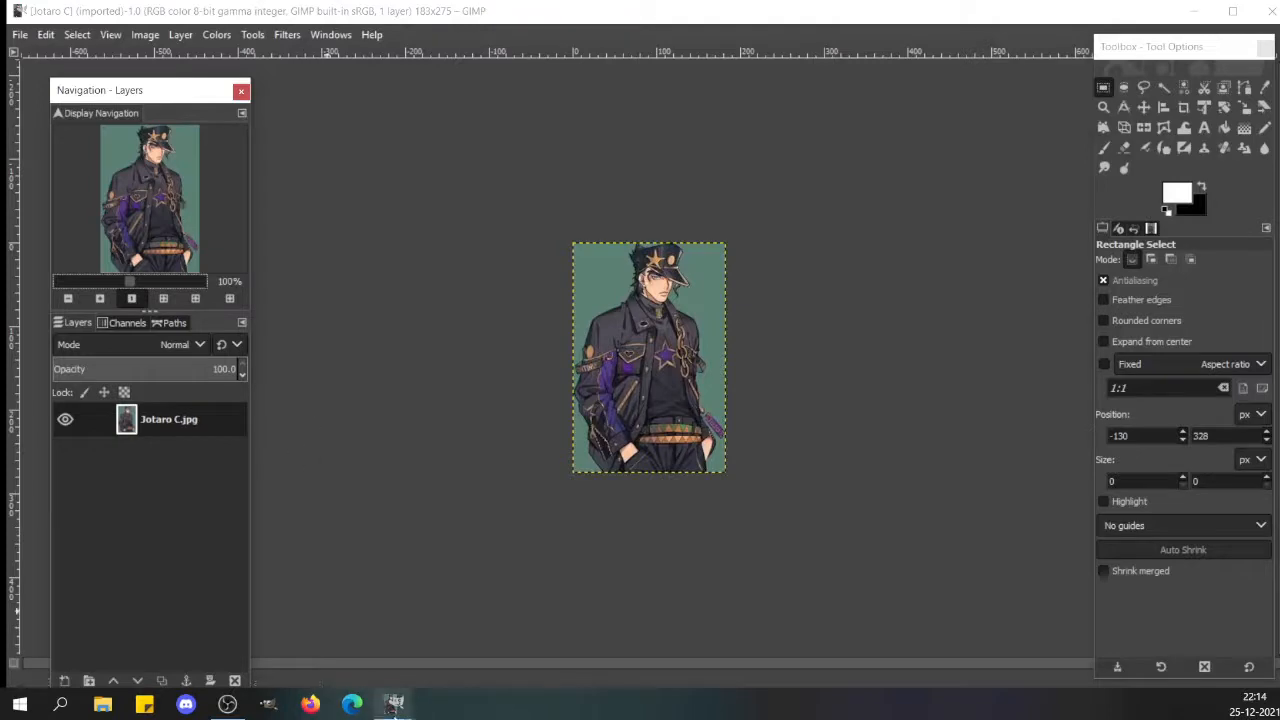
- View the Jotaro A reference image at 200% and enlarge its window to fit the whole picture
mouse_move(395, 704)
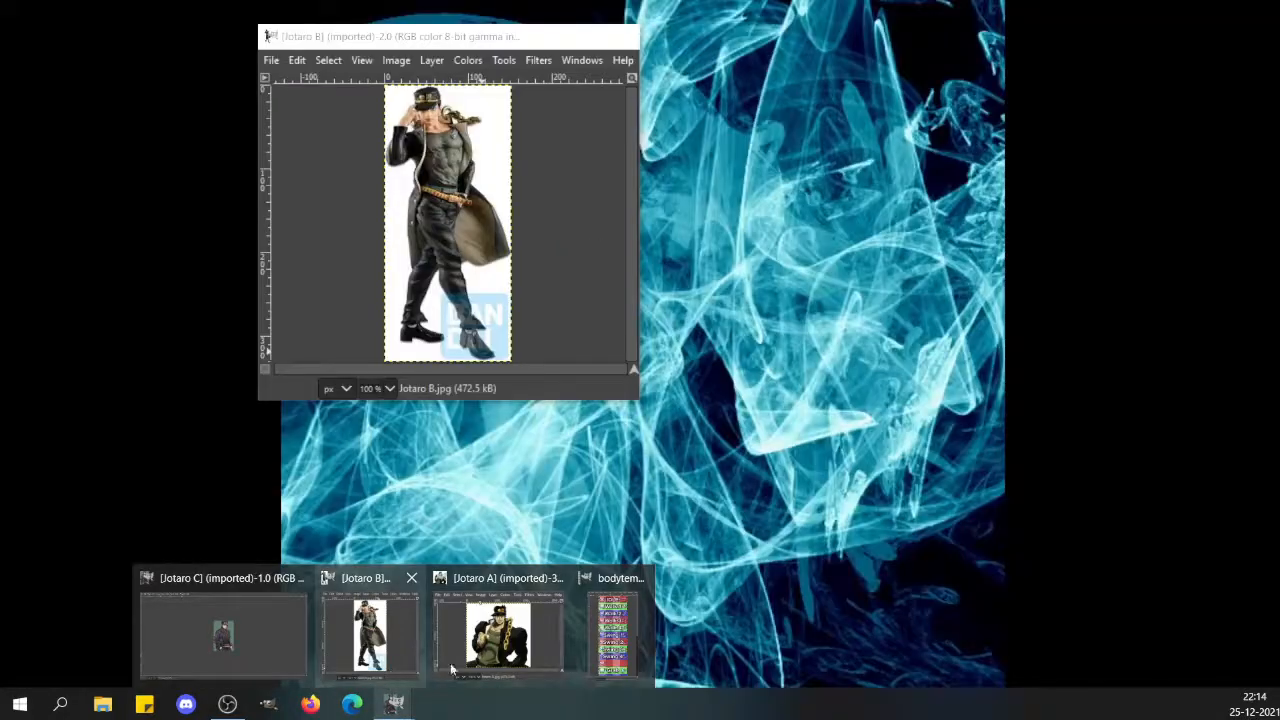
mouse_move(508, 665)
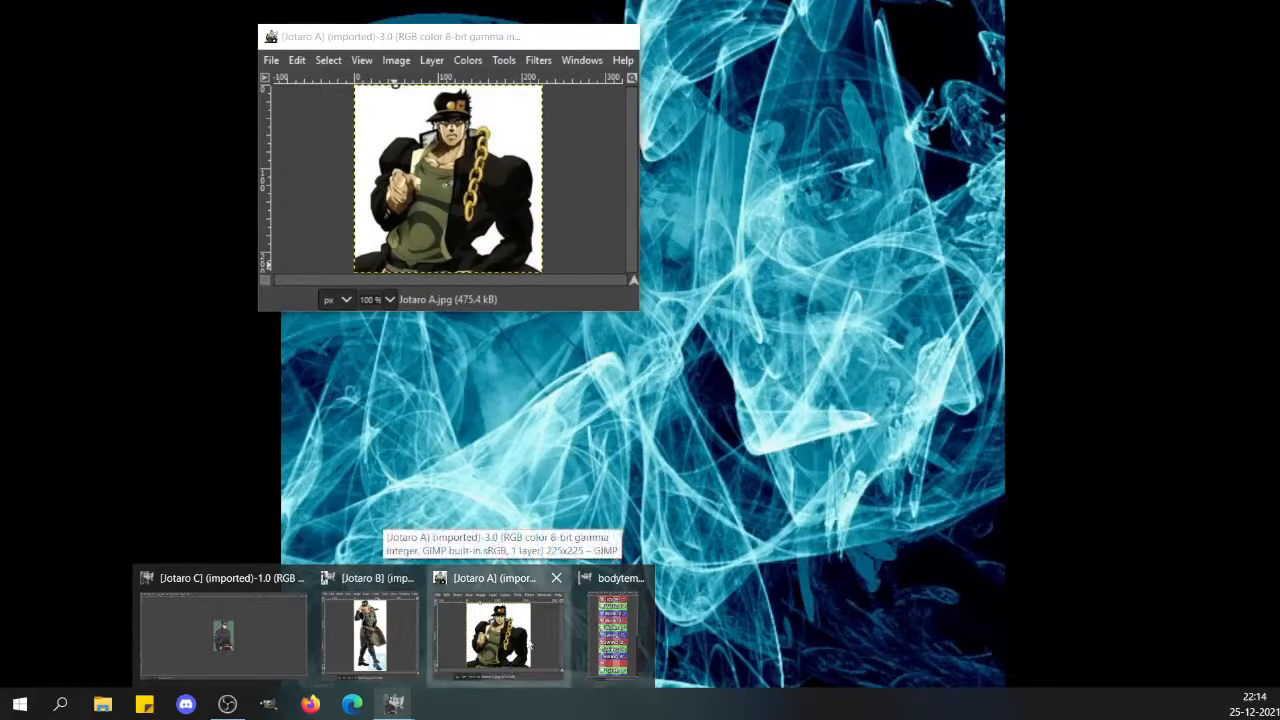
click(508, 665)
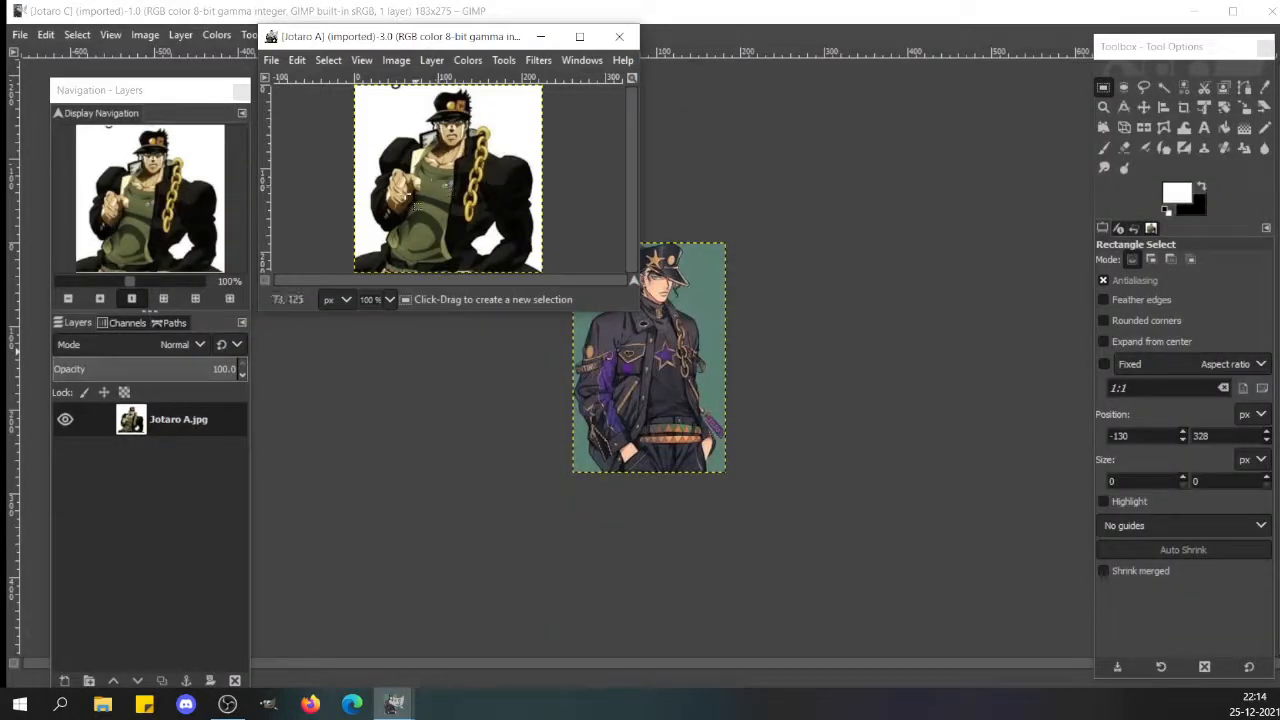
click(182, 282)
scroll(182, 284, up, 1)
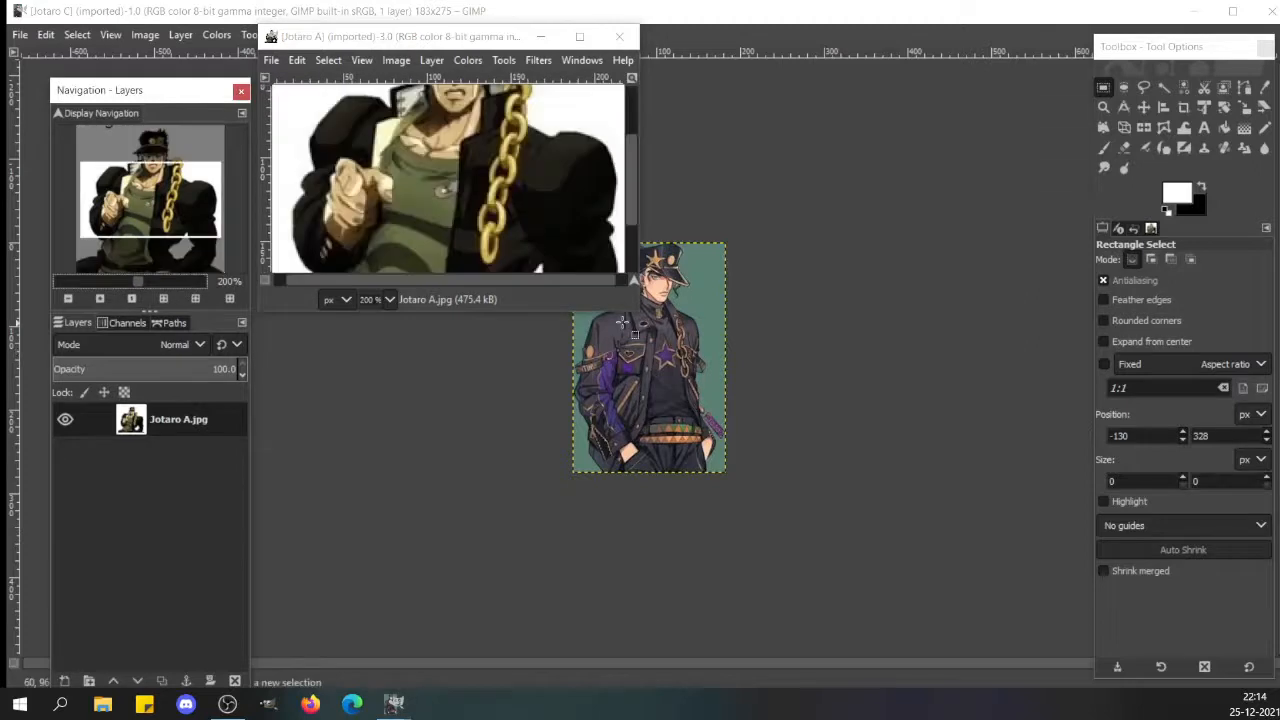
drag(662, 393, 700, 514)
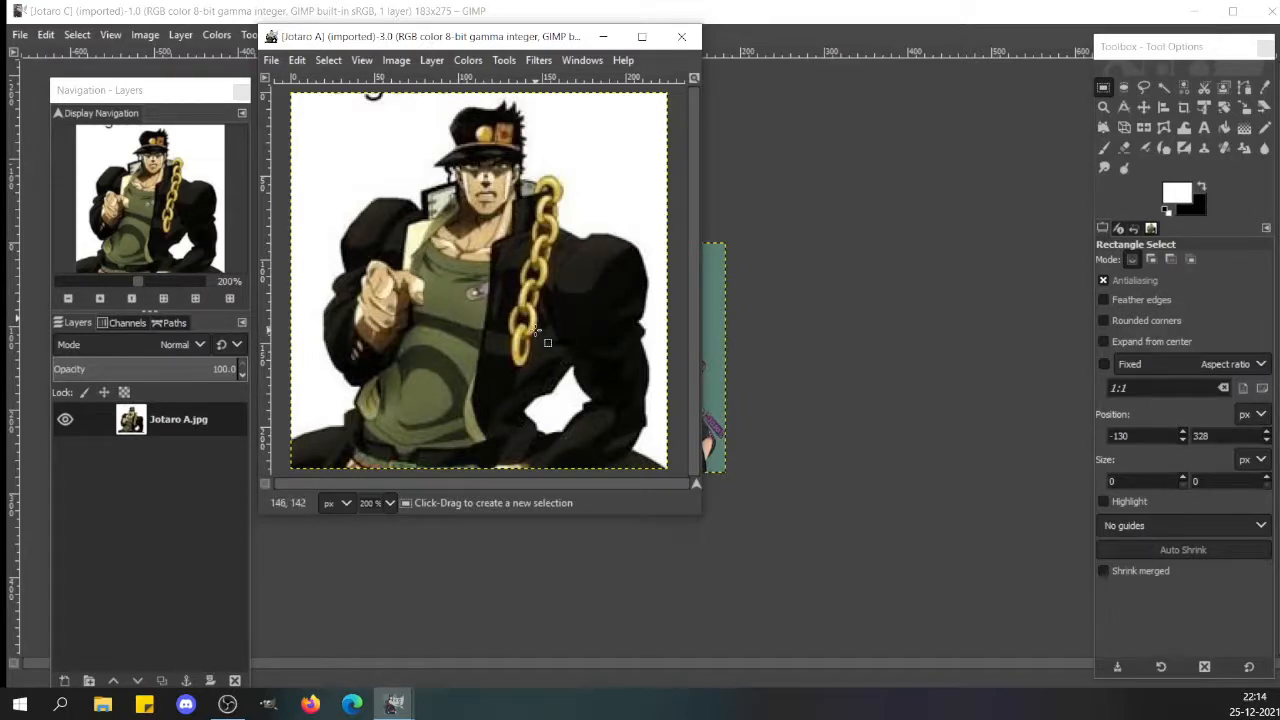
- Examine the Jotaro C reference image at 200% and compare its outfit with the Jotaro B image
click(917, 486)
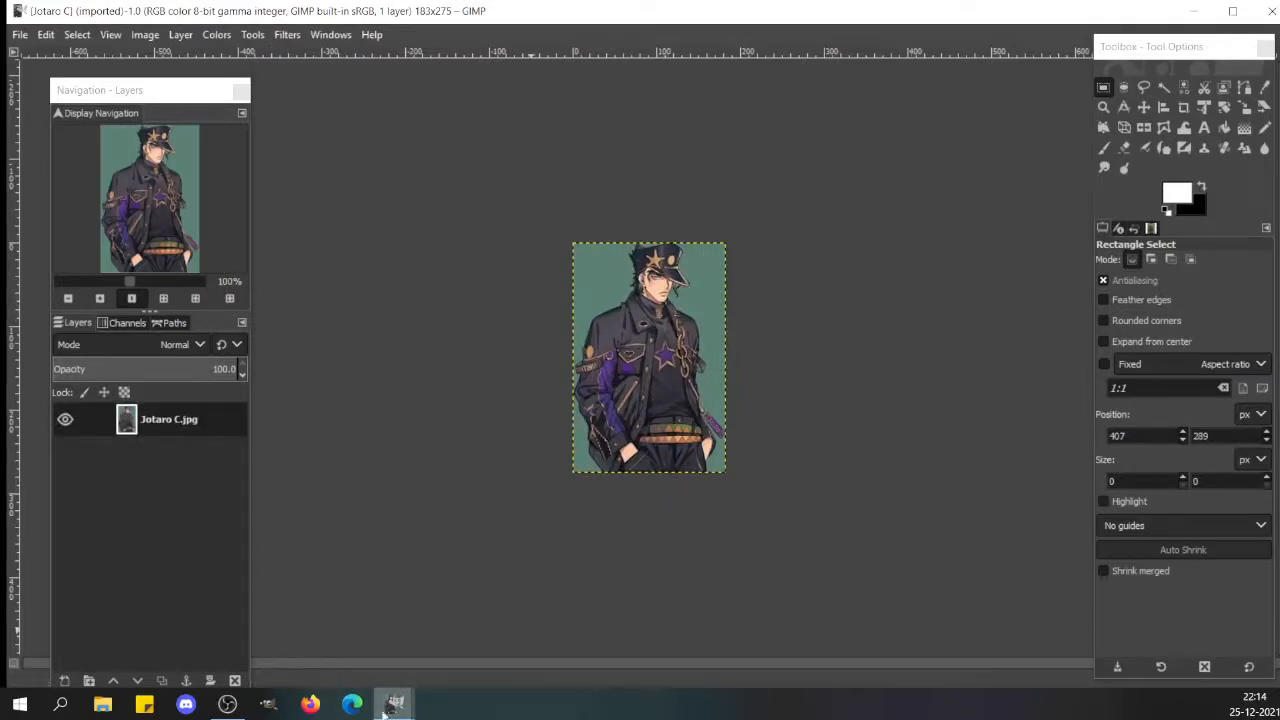
click(188, 284)
key(2)
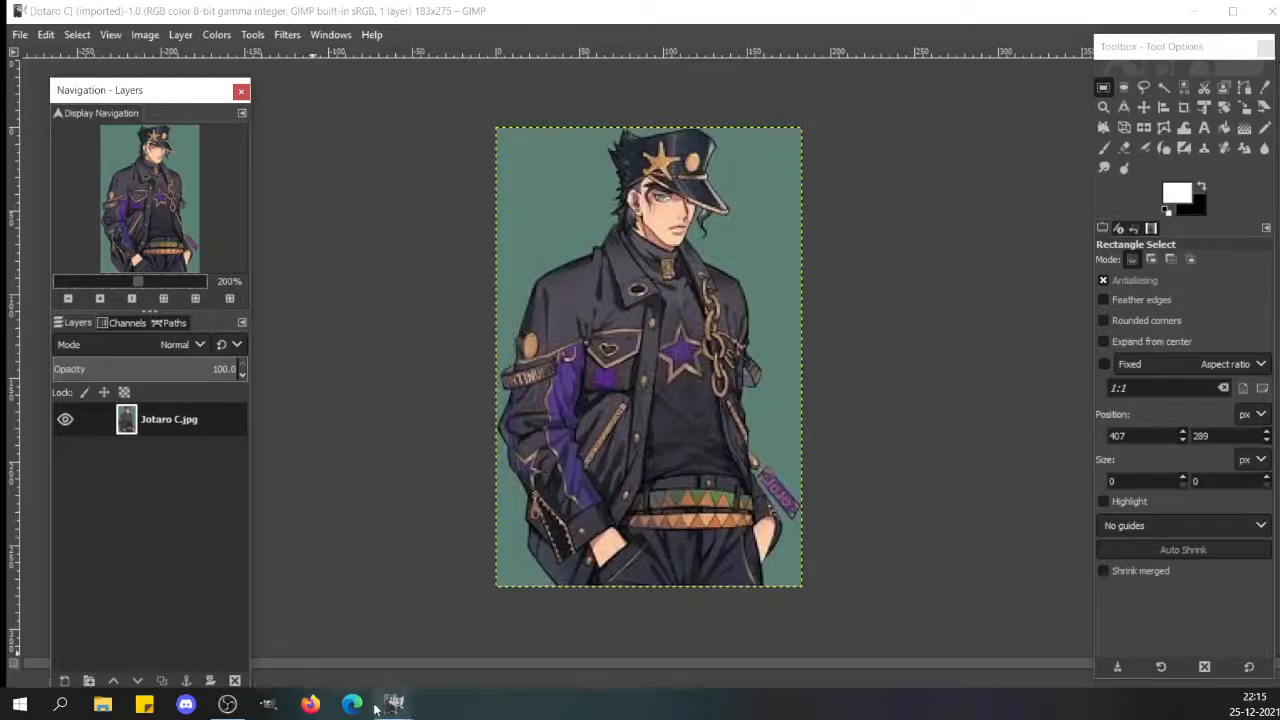
mouse_move(397, 708)
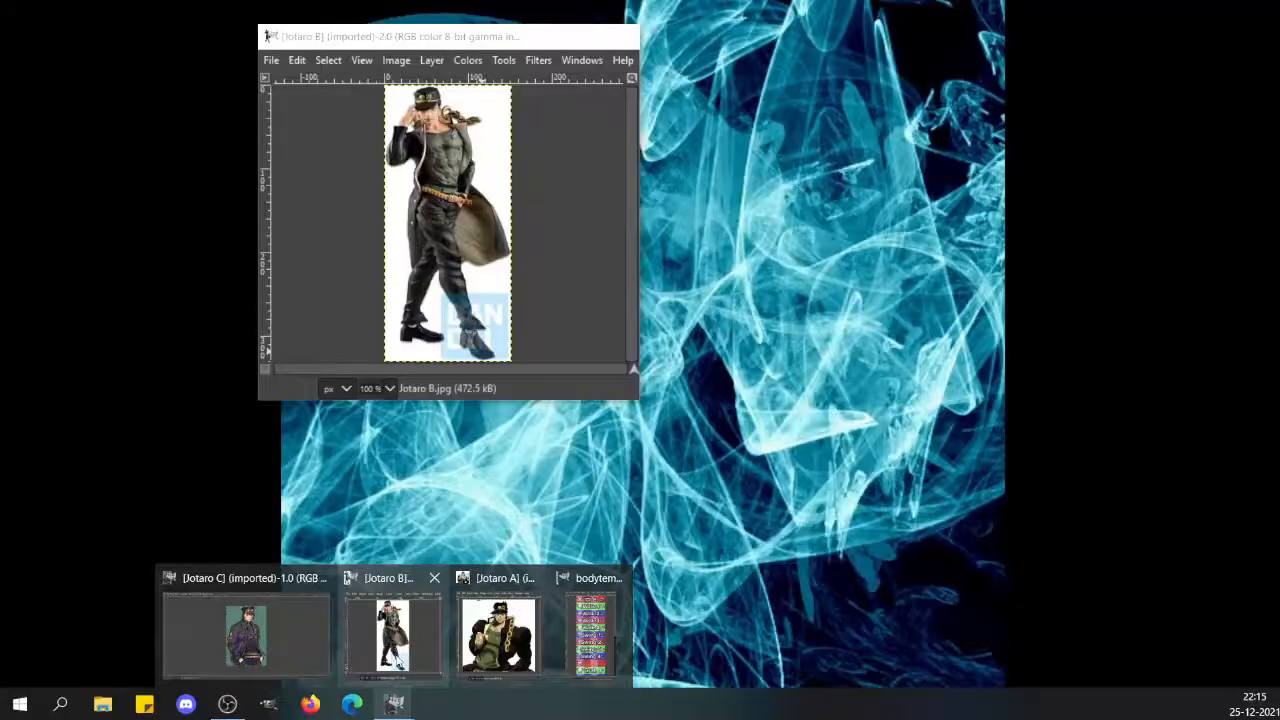
click(392, 632)
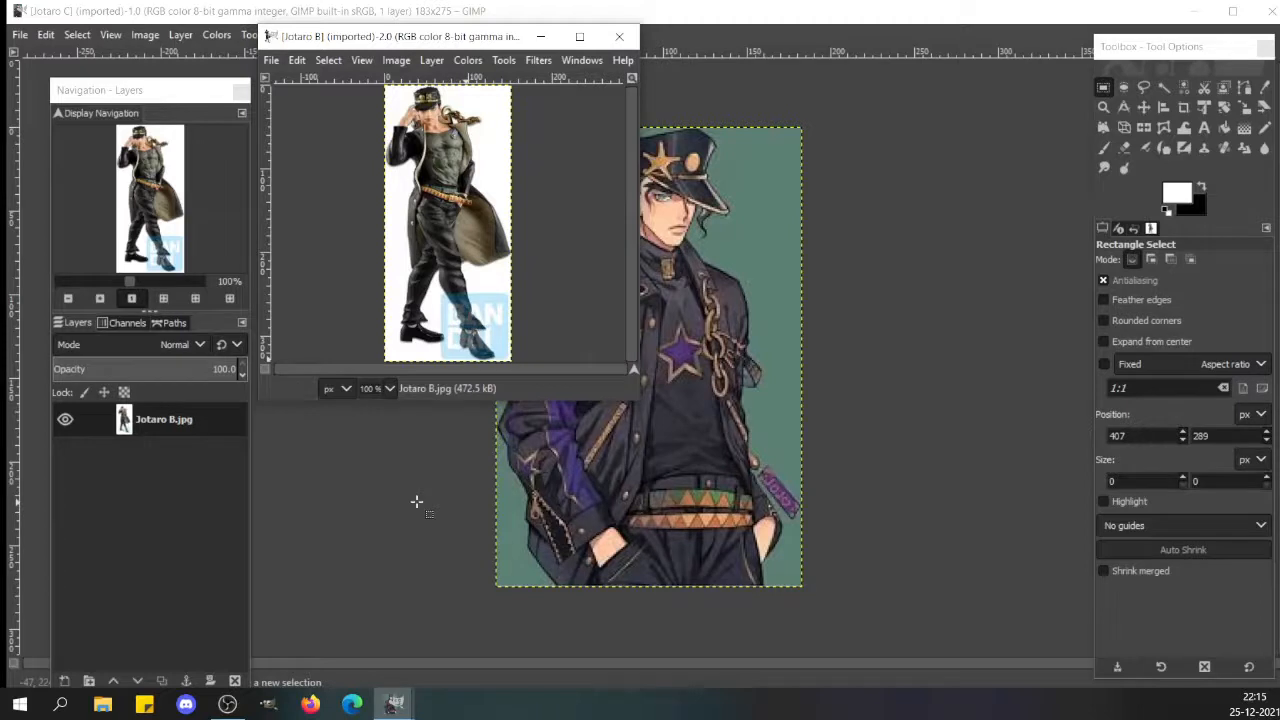
click(403, 573)
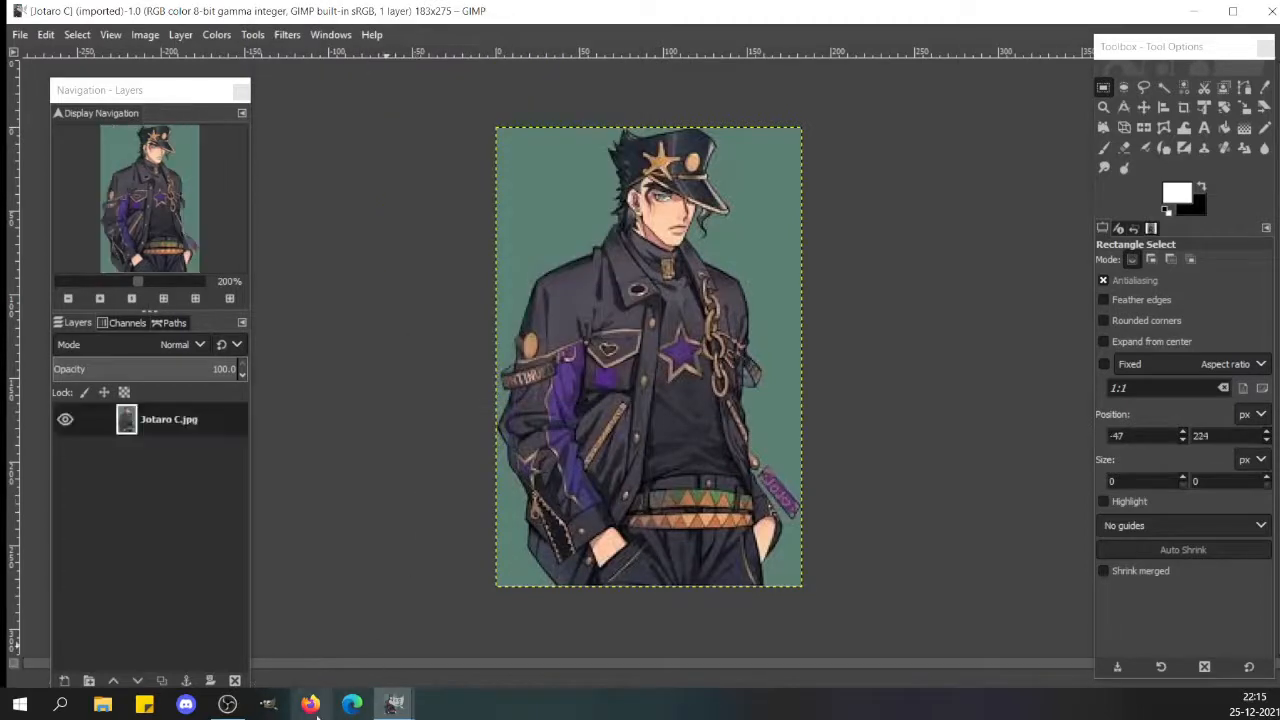
- Bring bodytemplate.xcf to the front, move its window beside the layer list and hide its Action Template layer
mouse_move(390, 708)
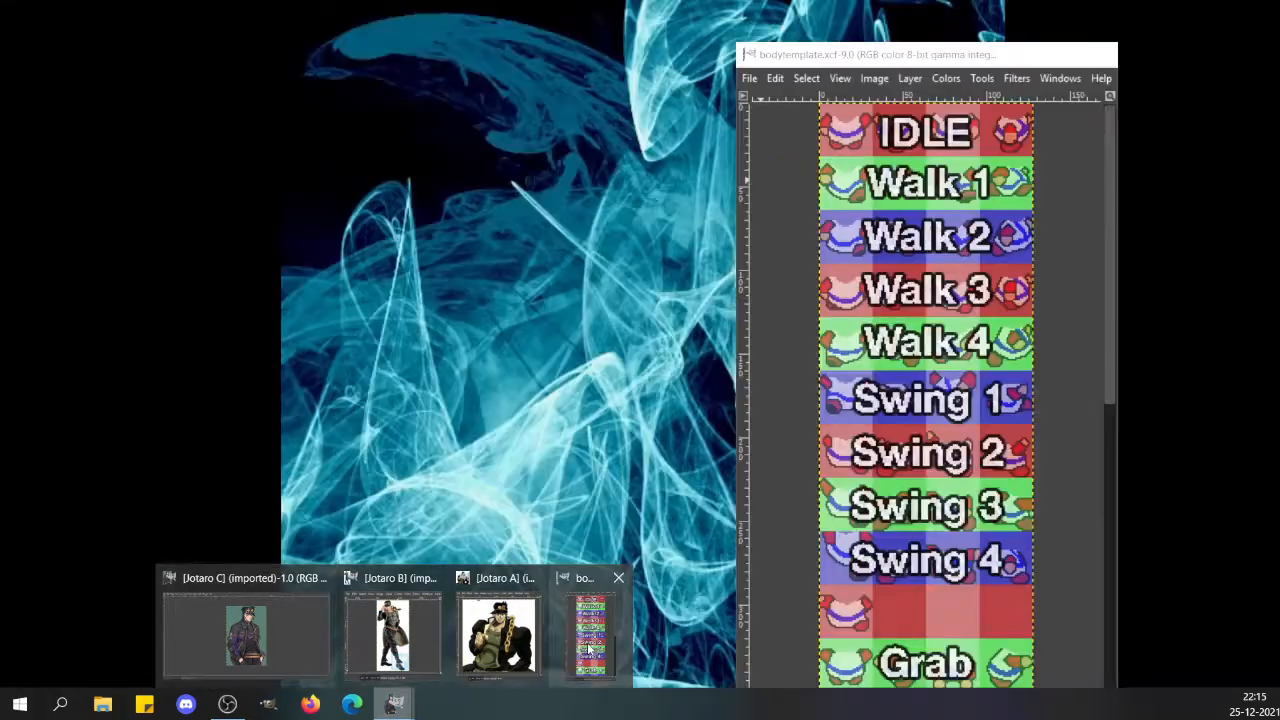
click(590, 635)
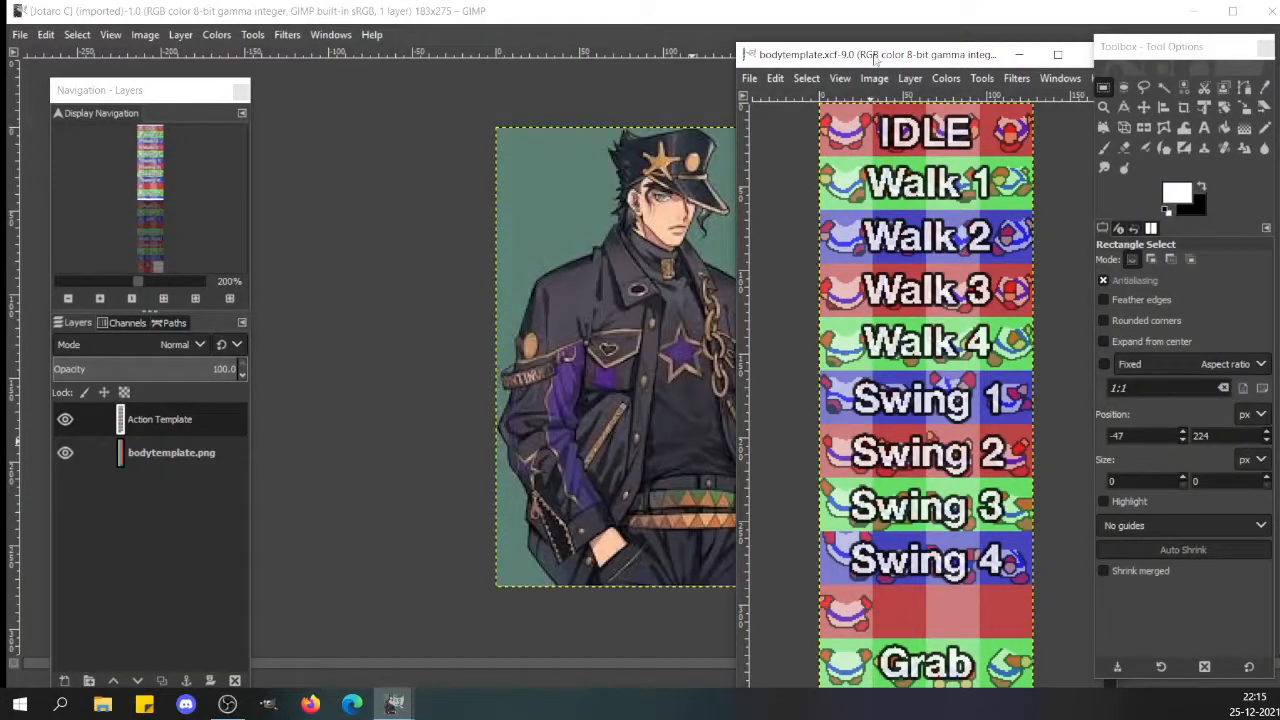
drag(876, 55, 390, 66)
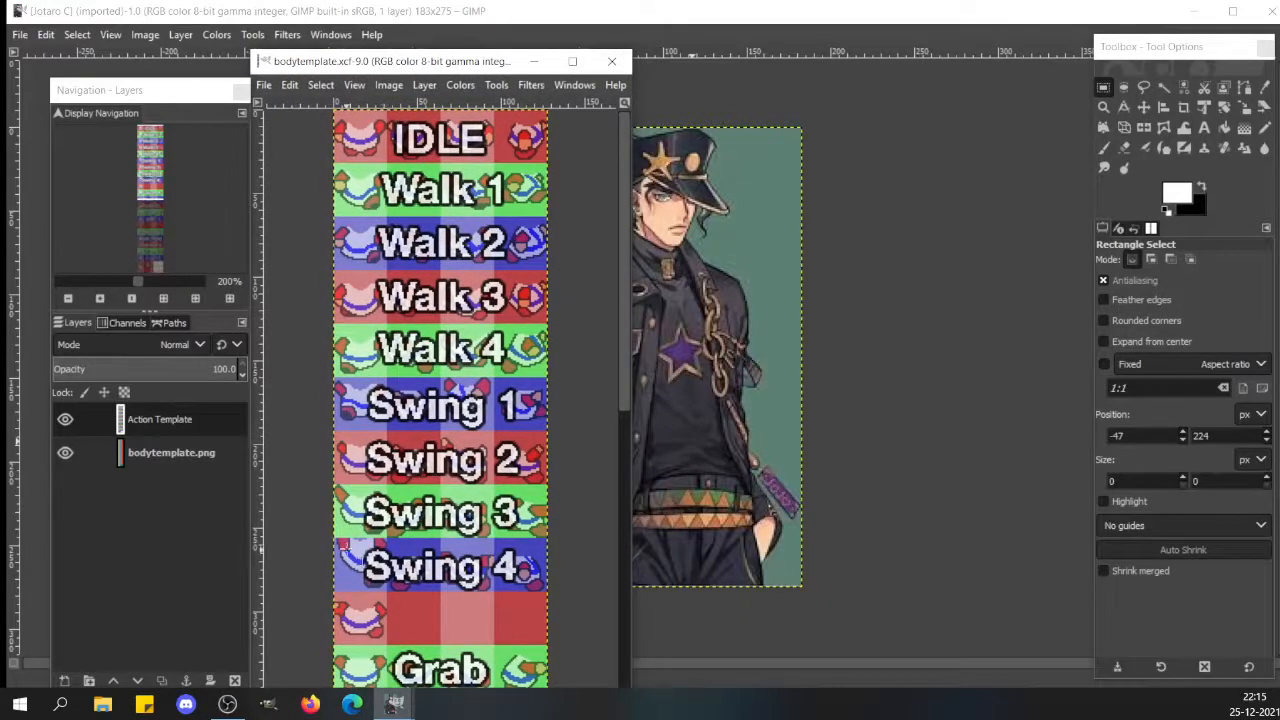
click(409, 328)
click(65, 421)
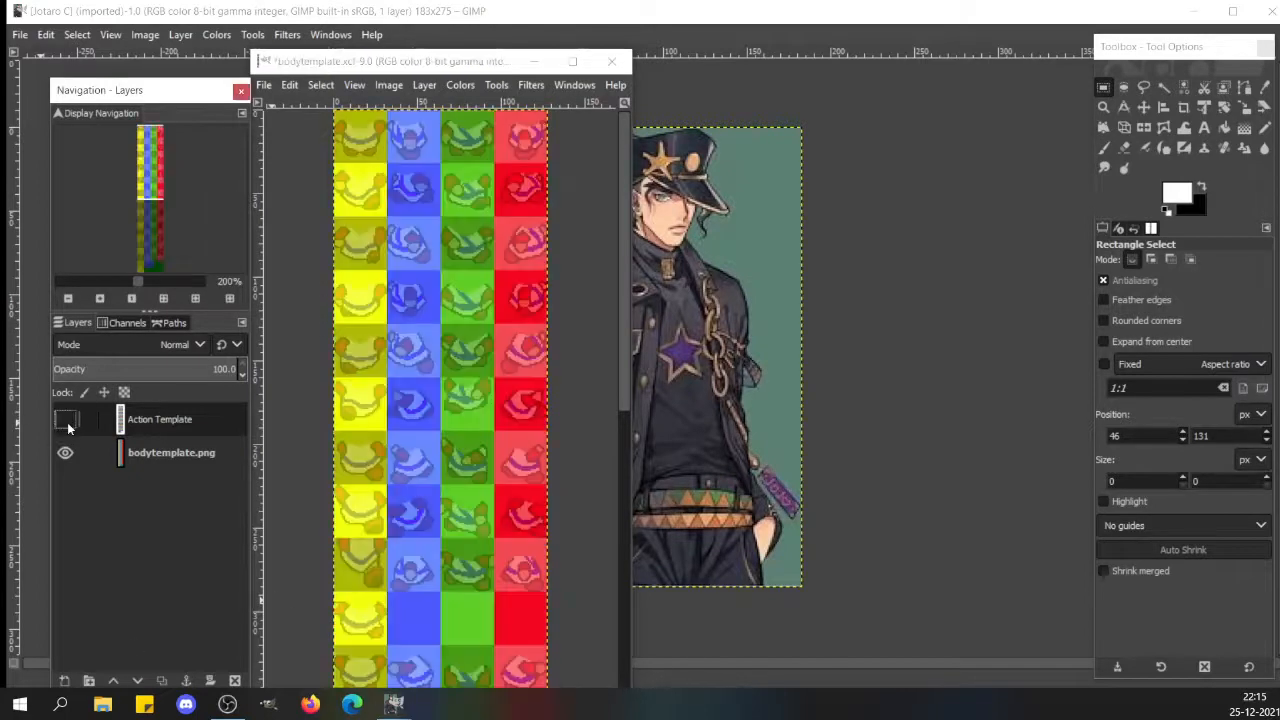
- Add a transparent 128 × 720 px layer named Underlay above the Action Template layer
click(117, 461)
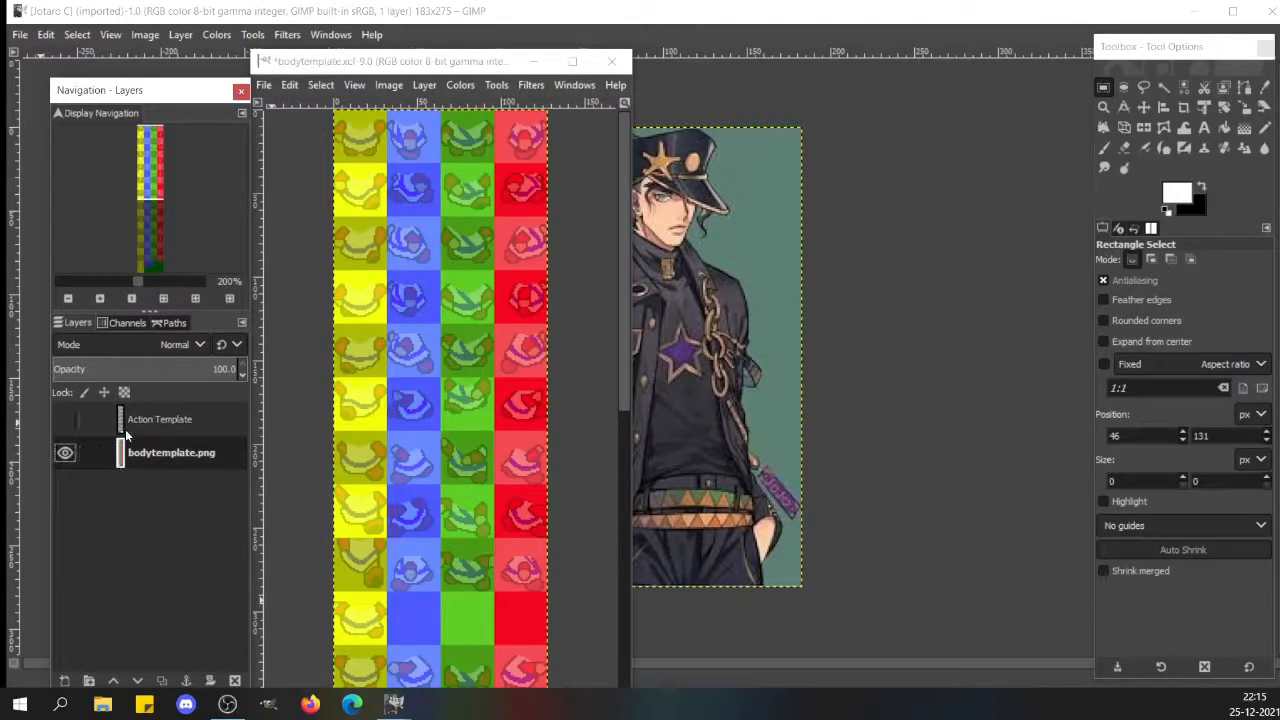
click(125, 435)
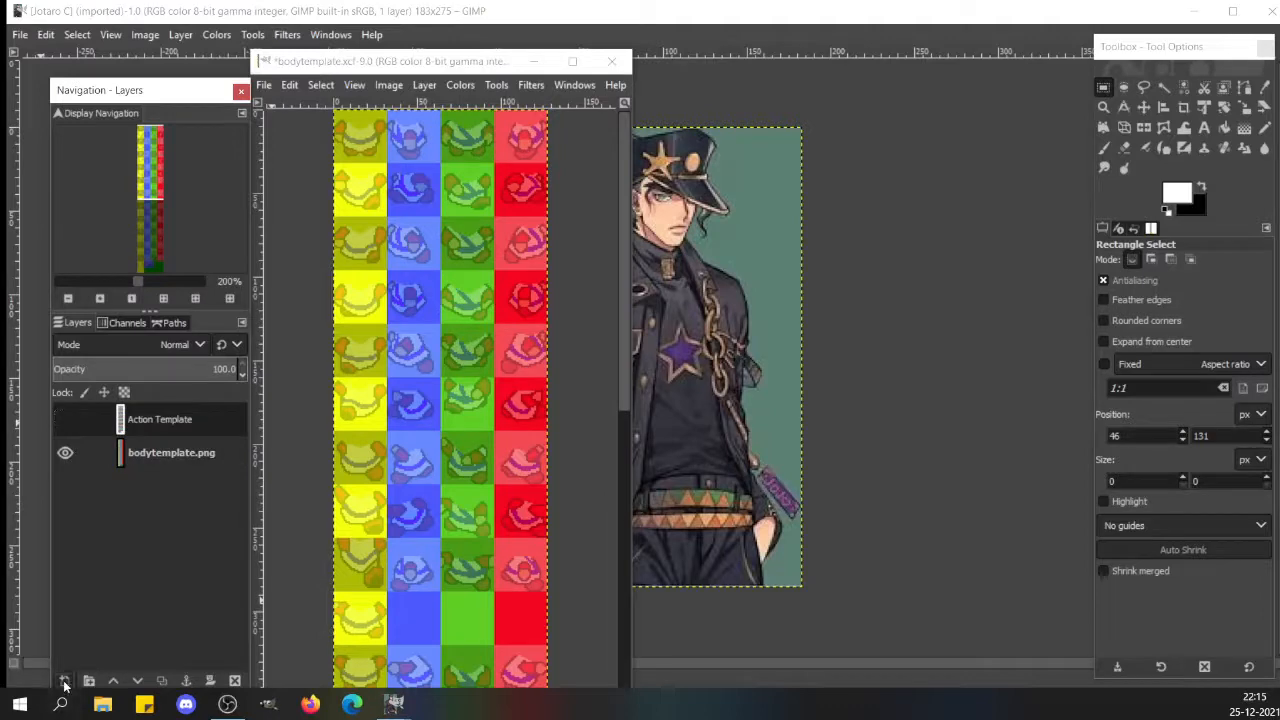
click(64, 681)
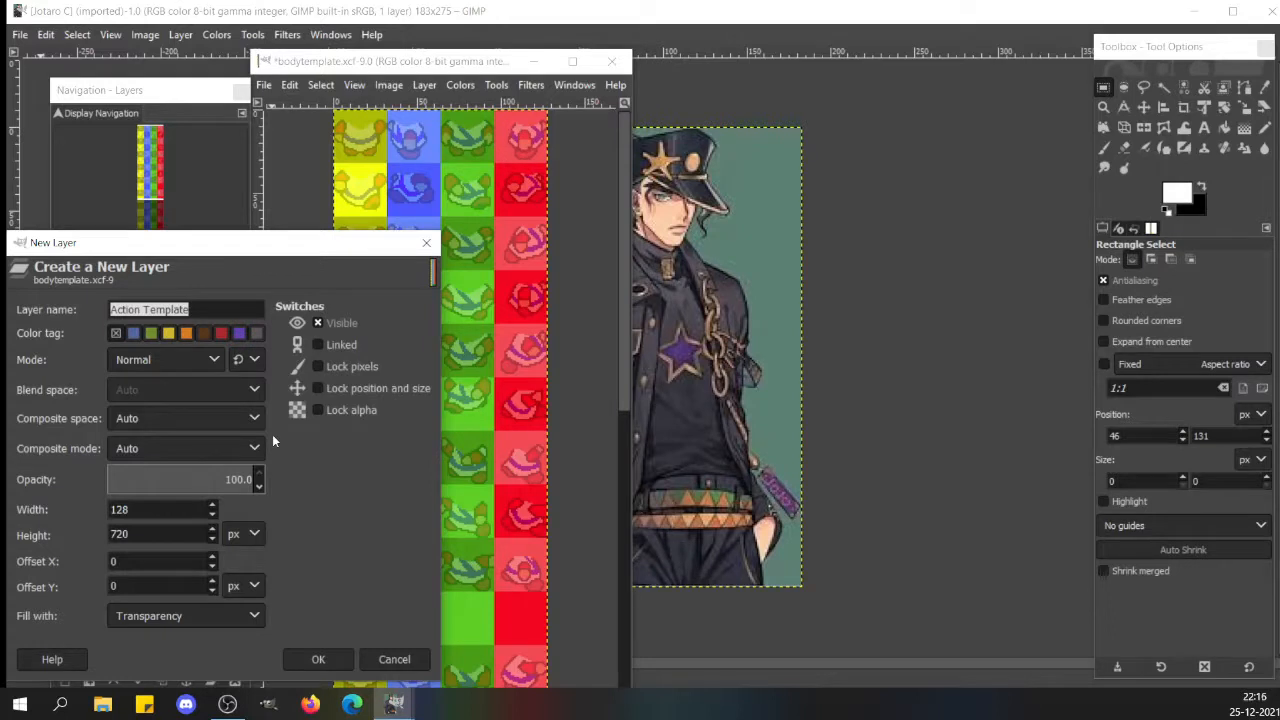
key(BackSpace)
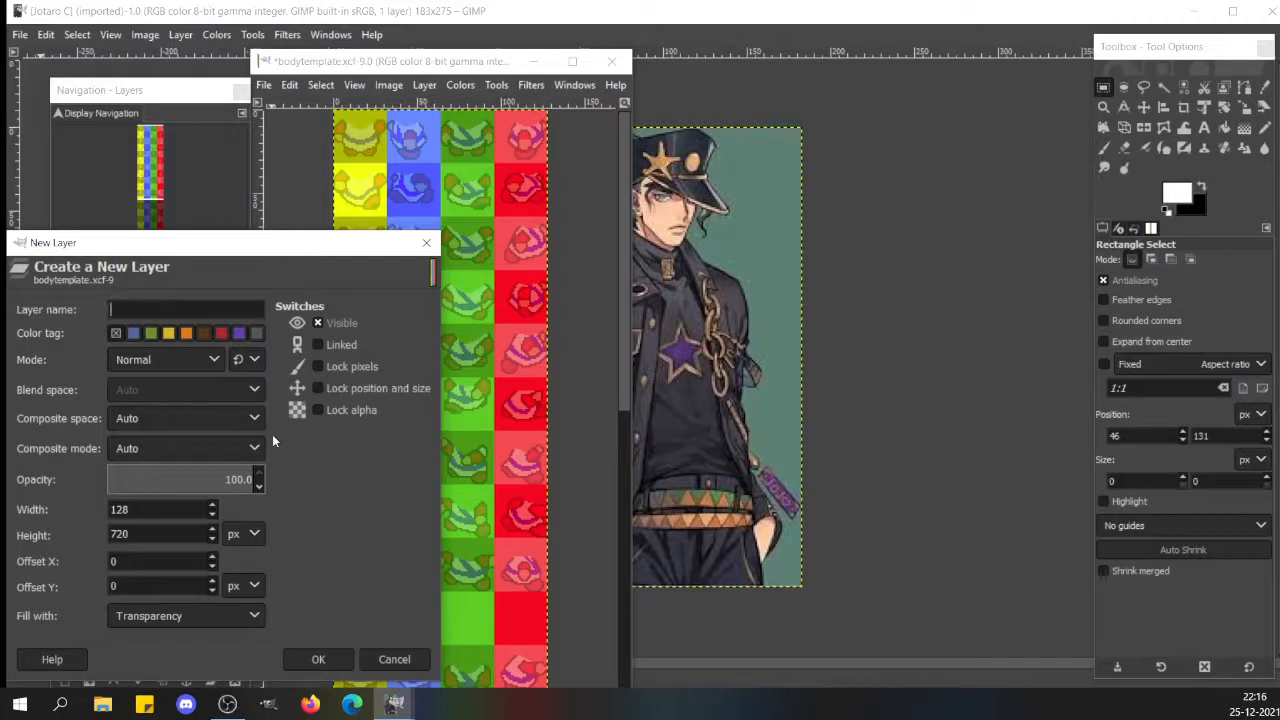
text(Underlay)
key(Return)
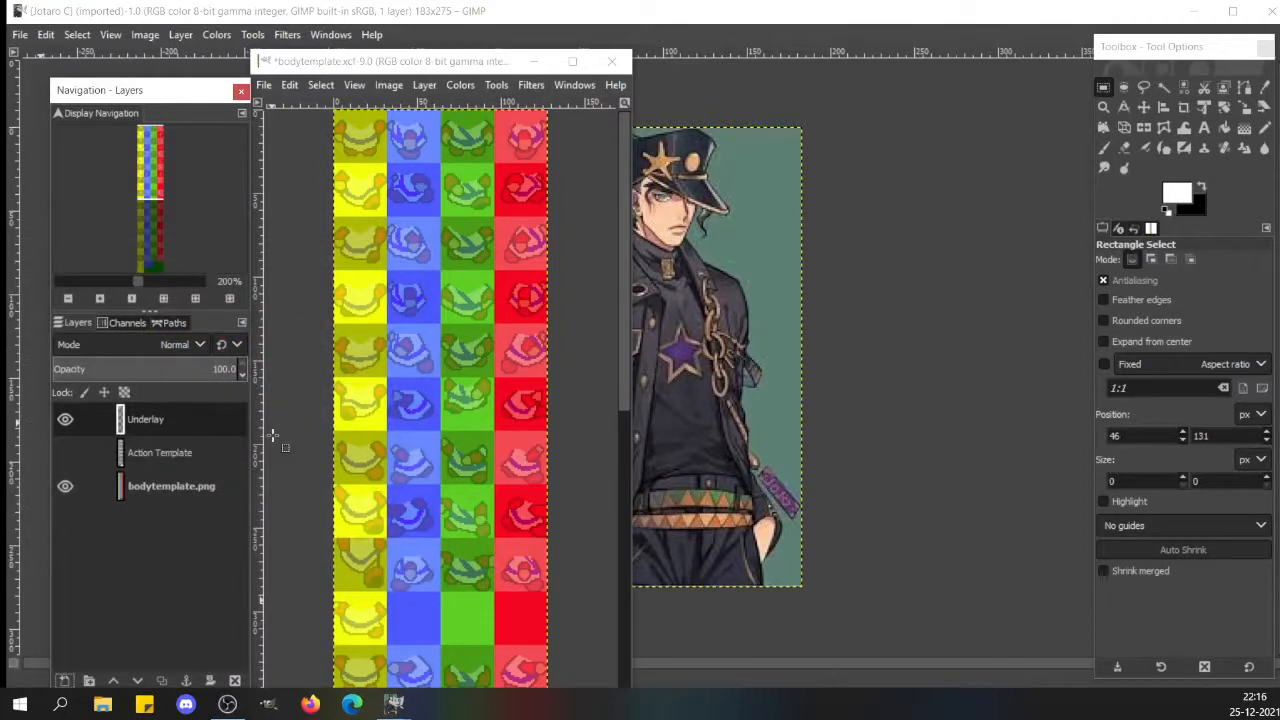
click(272, 436)
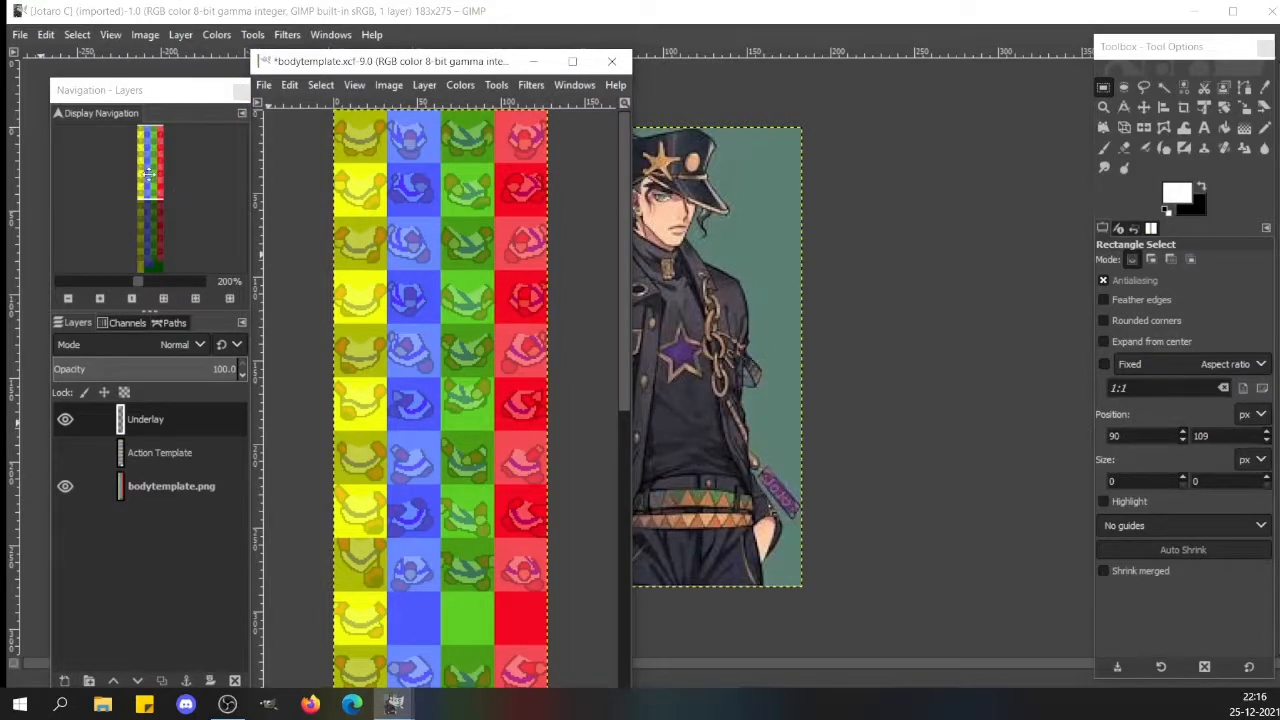
- Show the Action Template layer over the sprites to check the IDLE row, and hide the layer again
mouse_move(148, 174)
mouse_down()
mouse_move(159, 160)
mouse_move(148, 174)
mouse_move(143, 164)
mouse_up()
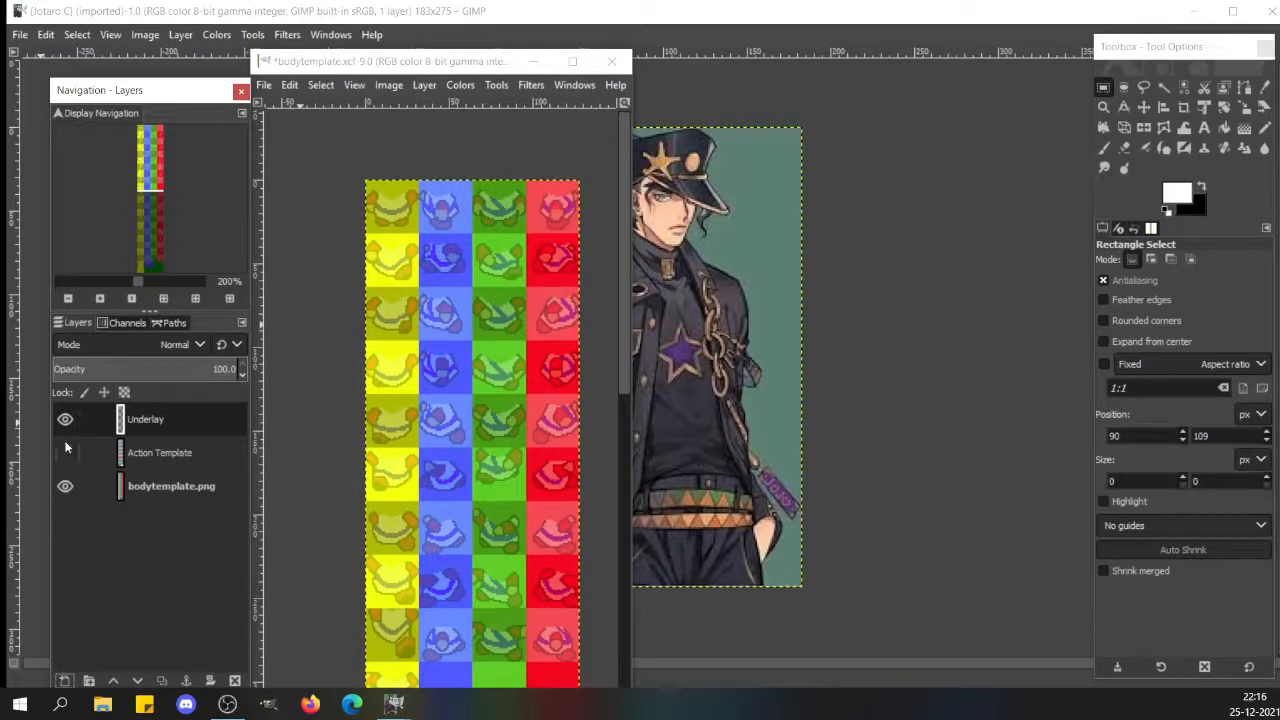
click(65, 452)
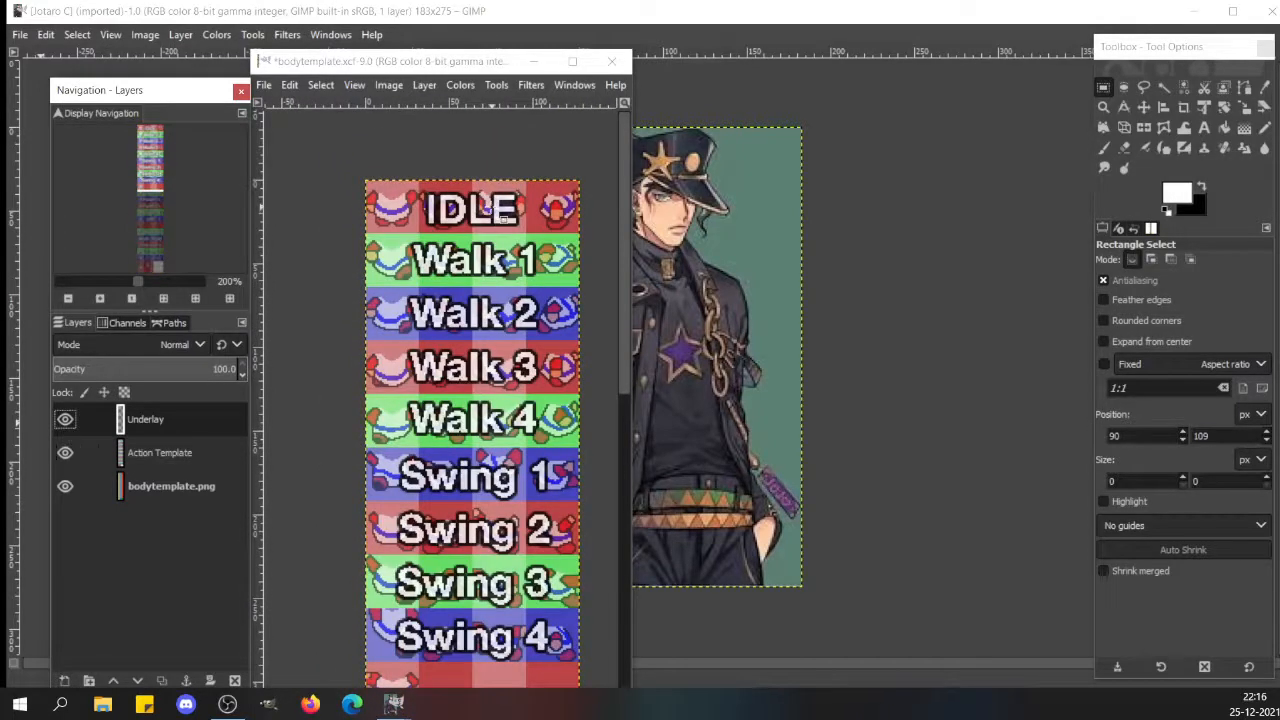
drag(342, 176, 603, 237)
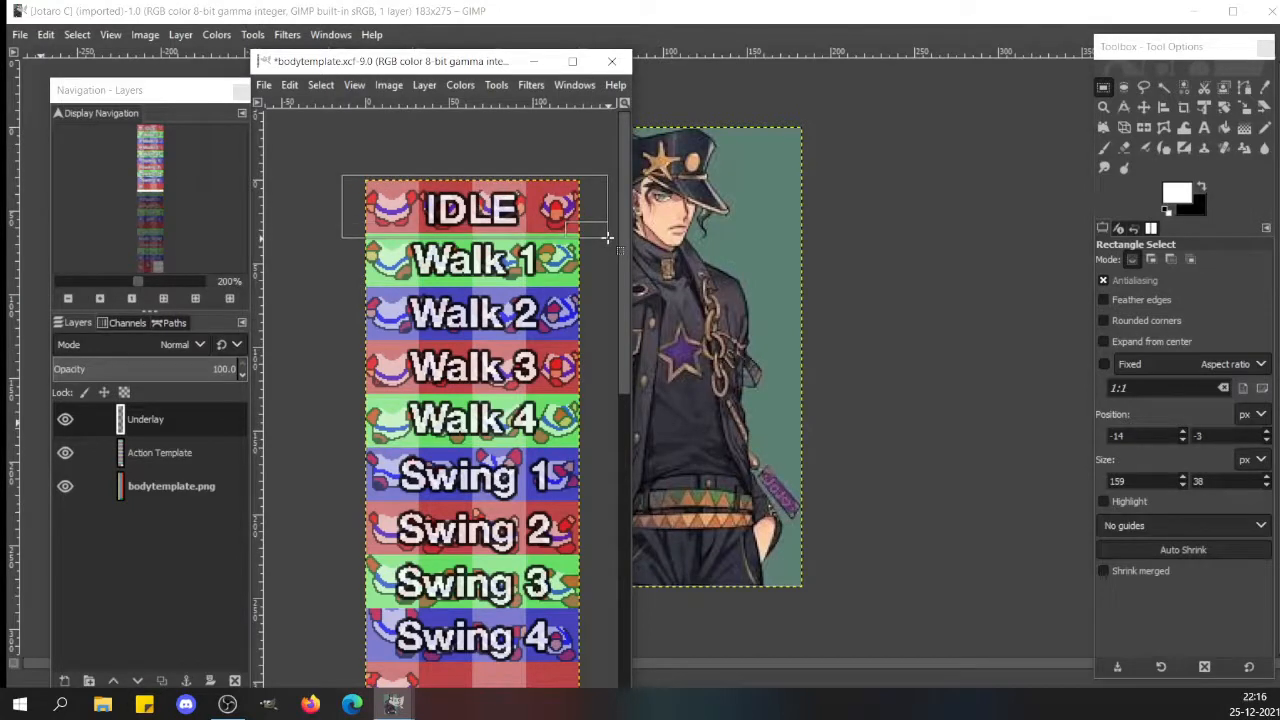
click(65, 452)
click(390, 315)
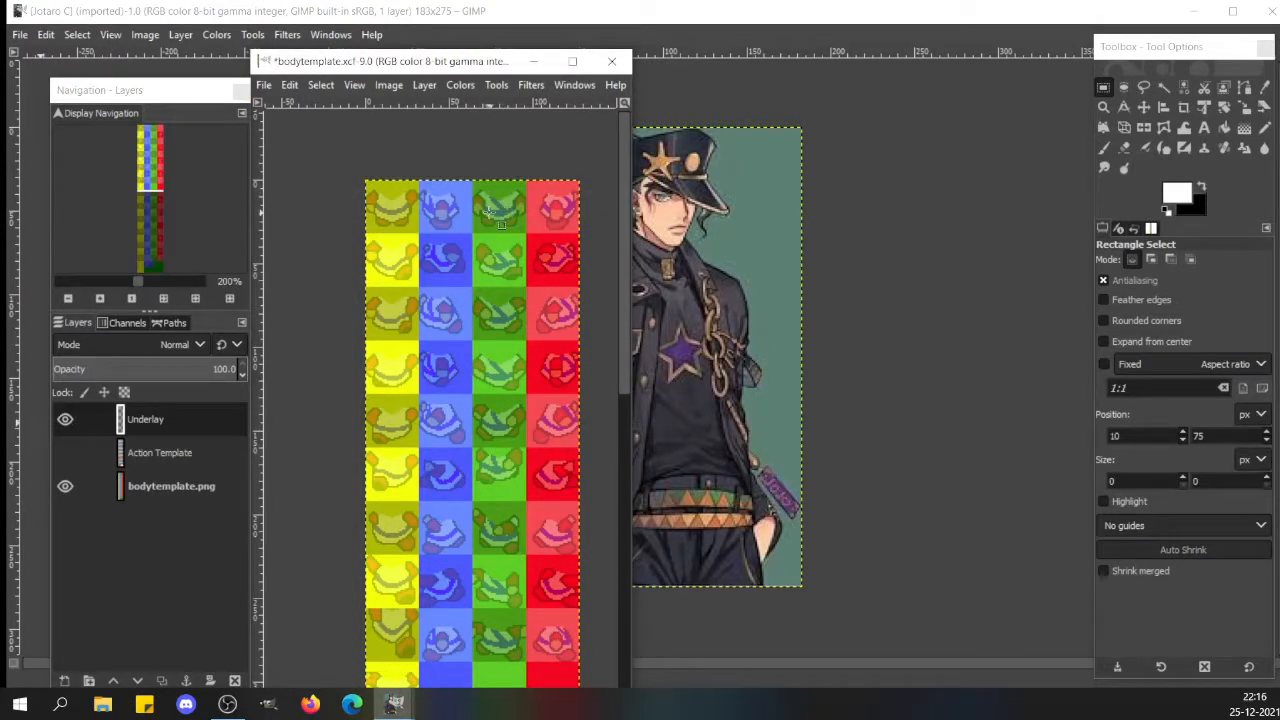
- Examine the blue, green and red idle sprites of the template at 400%
click(181, 281)
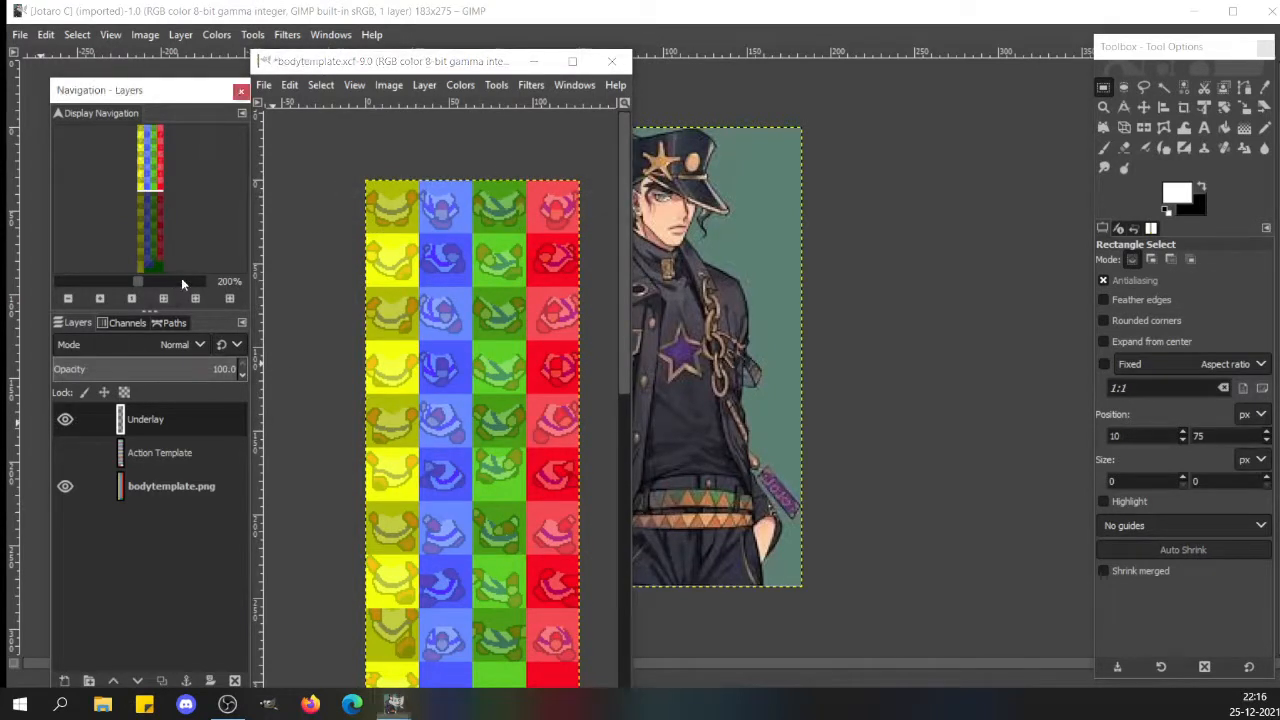
click(625, 210)
drag(625, 208, 626, 134)
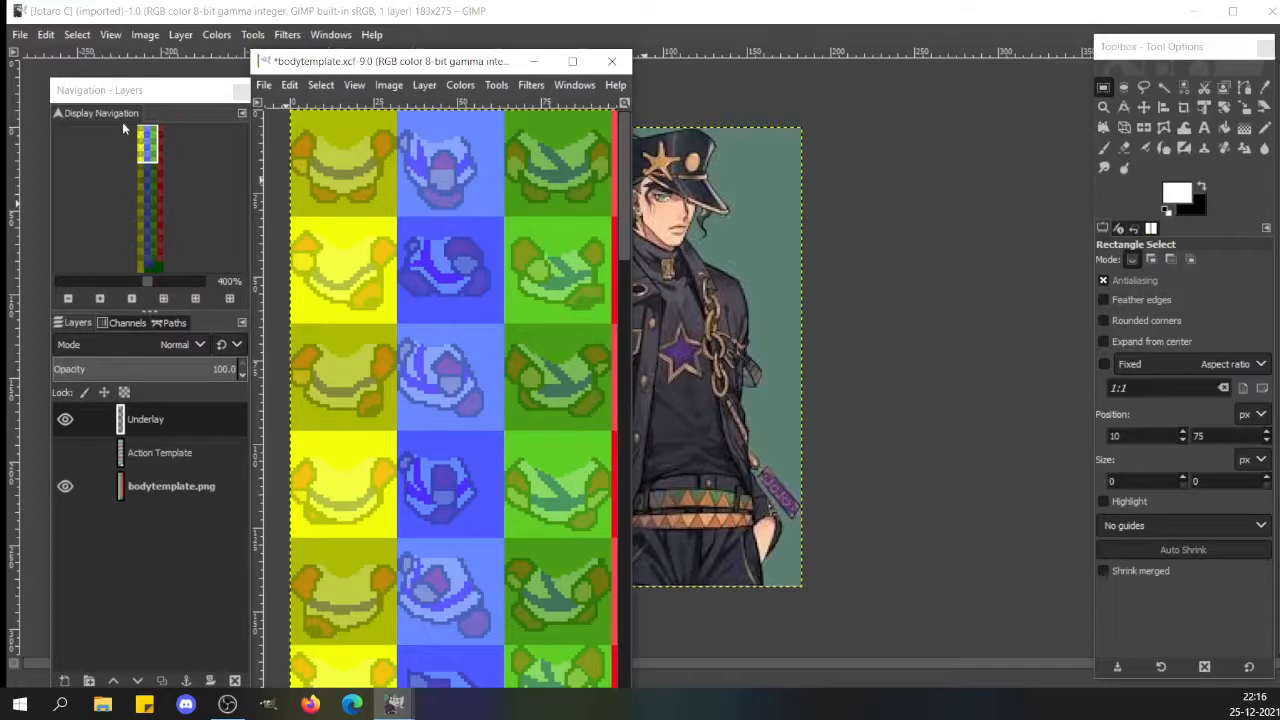
drag(146, 143, 150, 131)
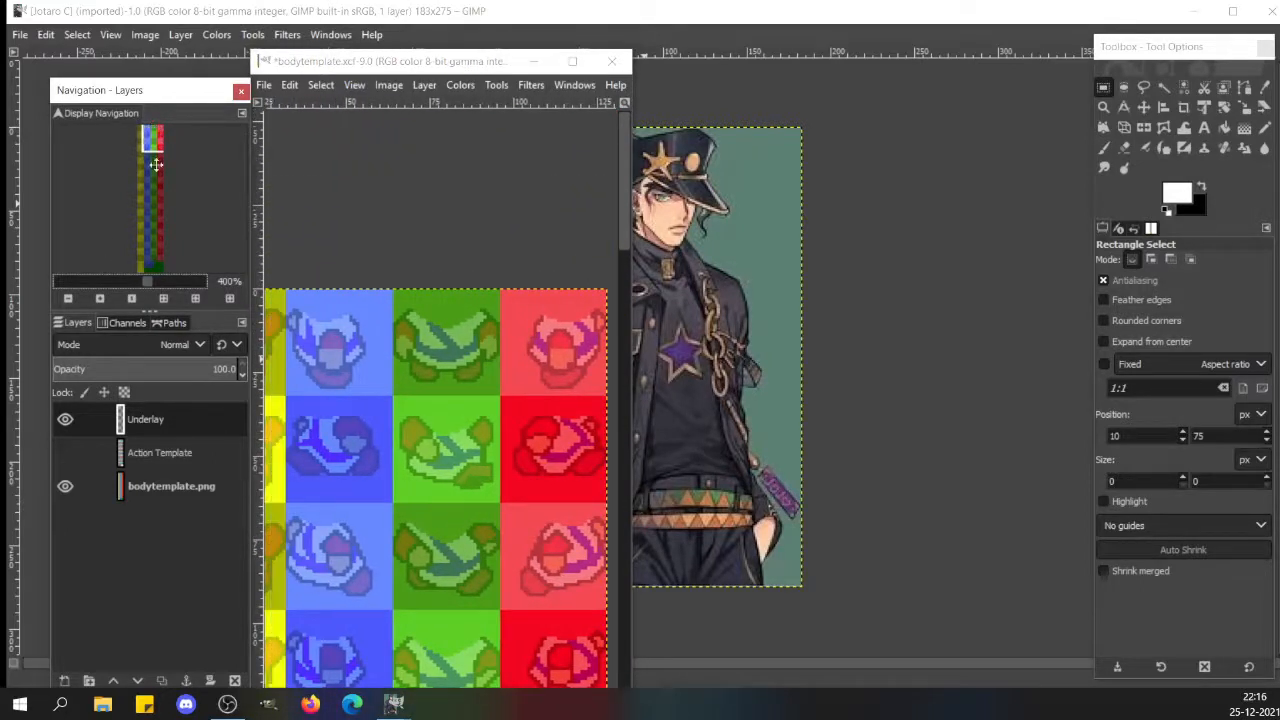
mouse_move(400, 703)
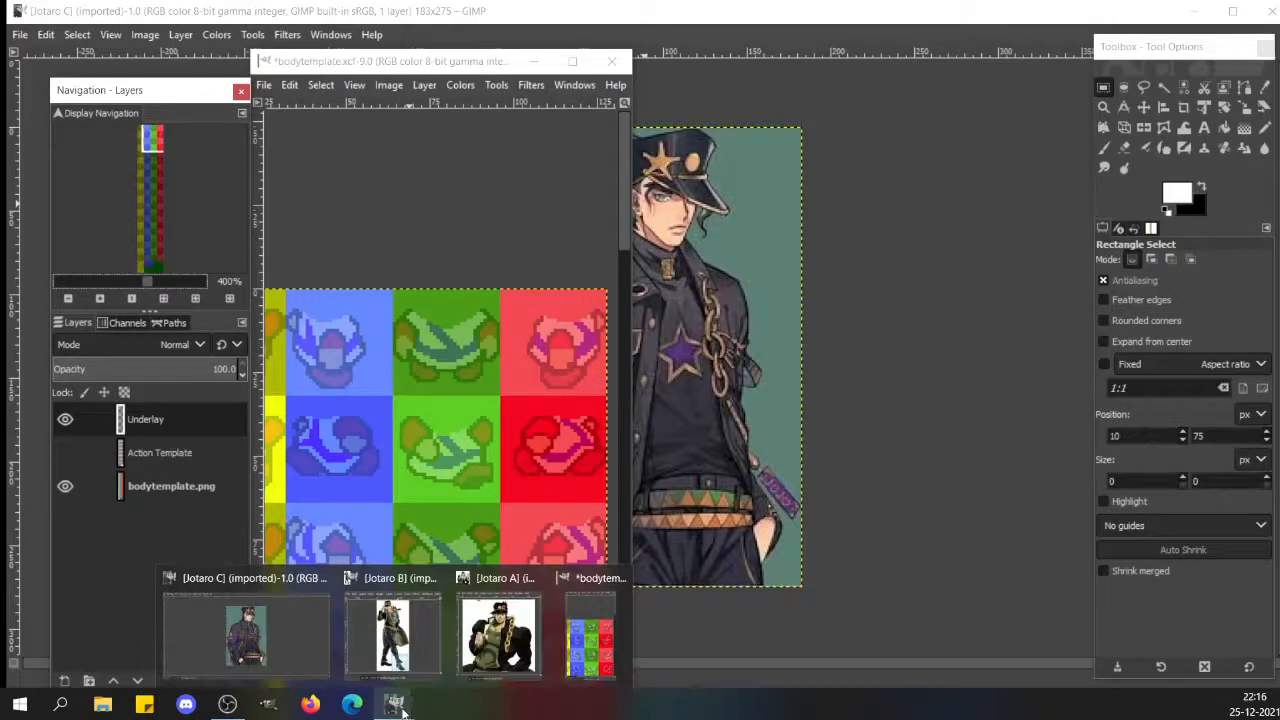
mouse_move(395, 650)
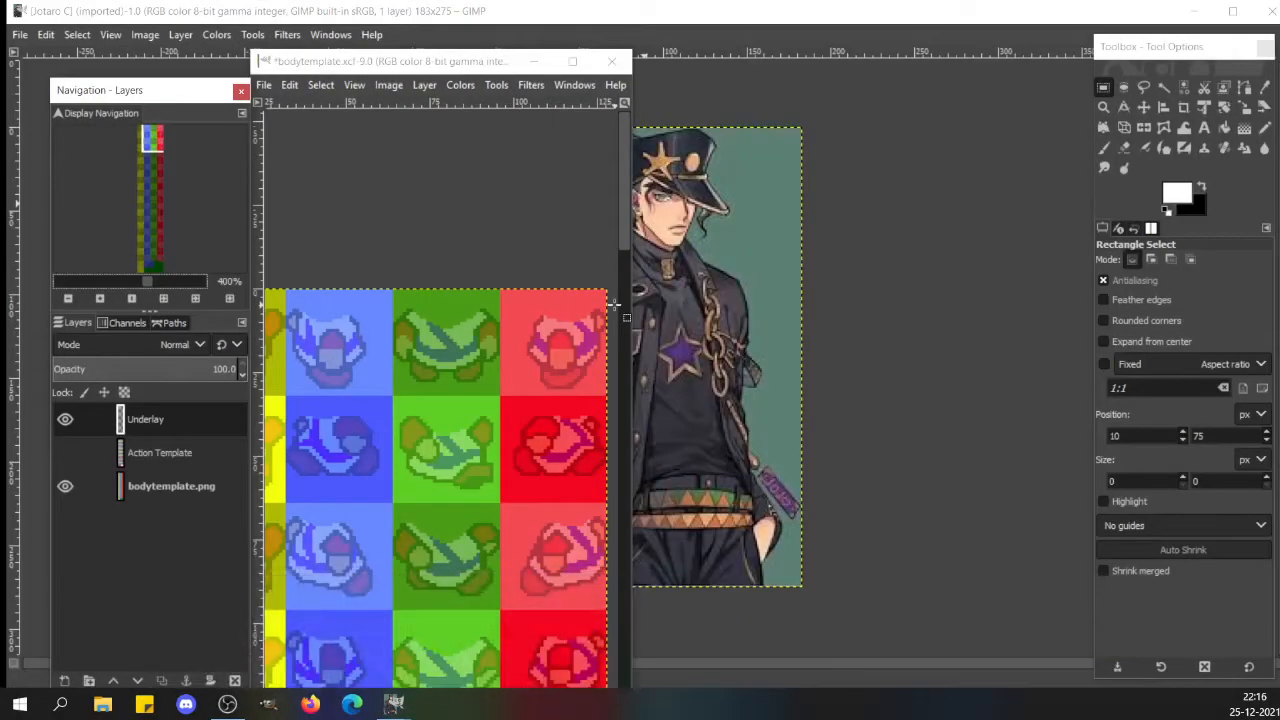
click(557, 328)
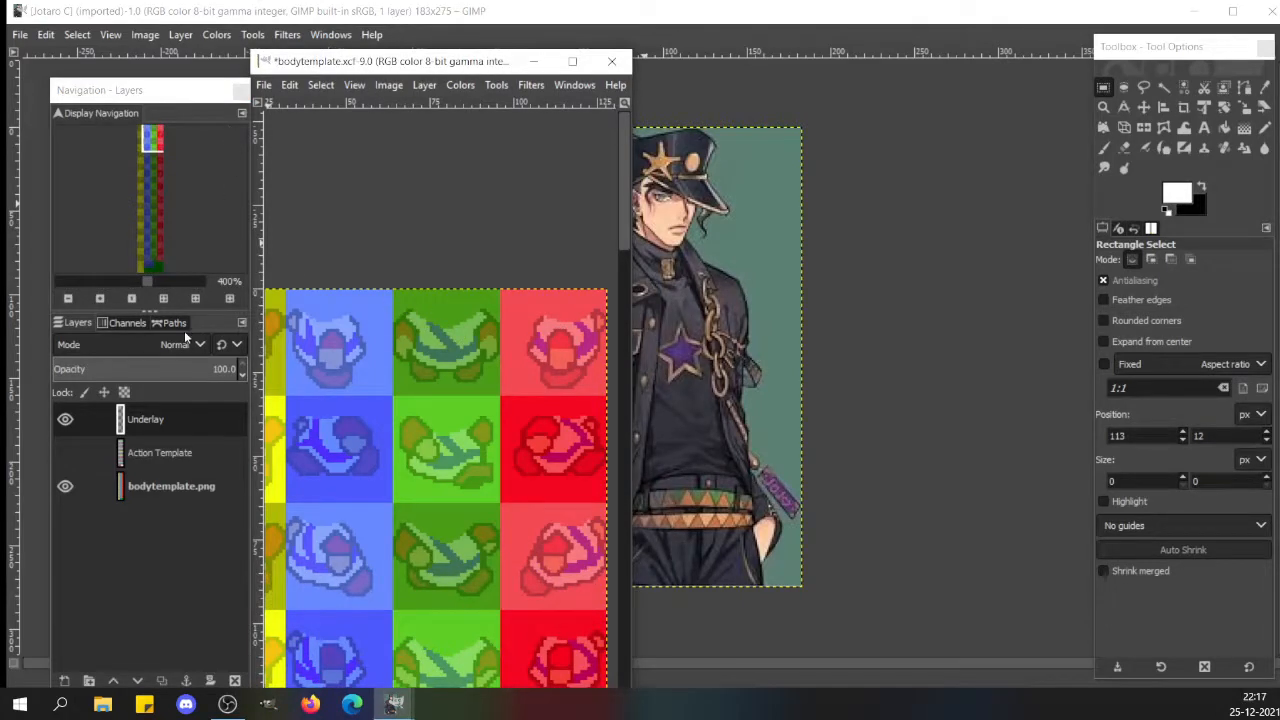
- View the green idle sprite at 800%, outline its cell with a 32 × 31 px rectangle selection and clear the selection
click(186, 280)
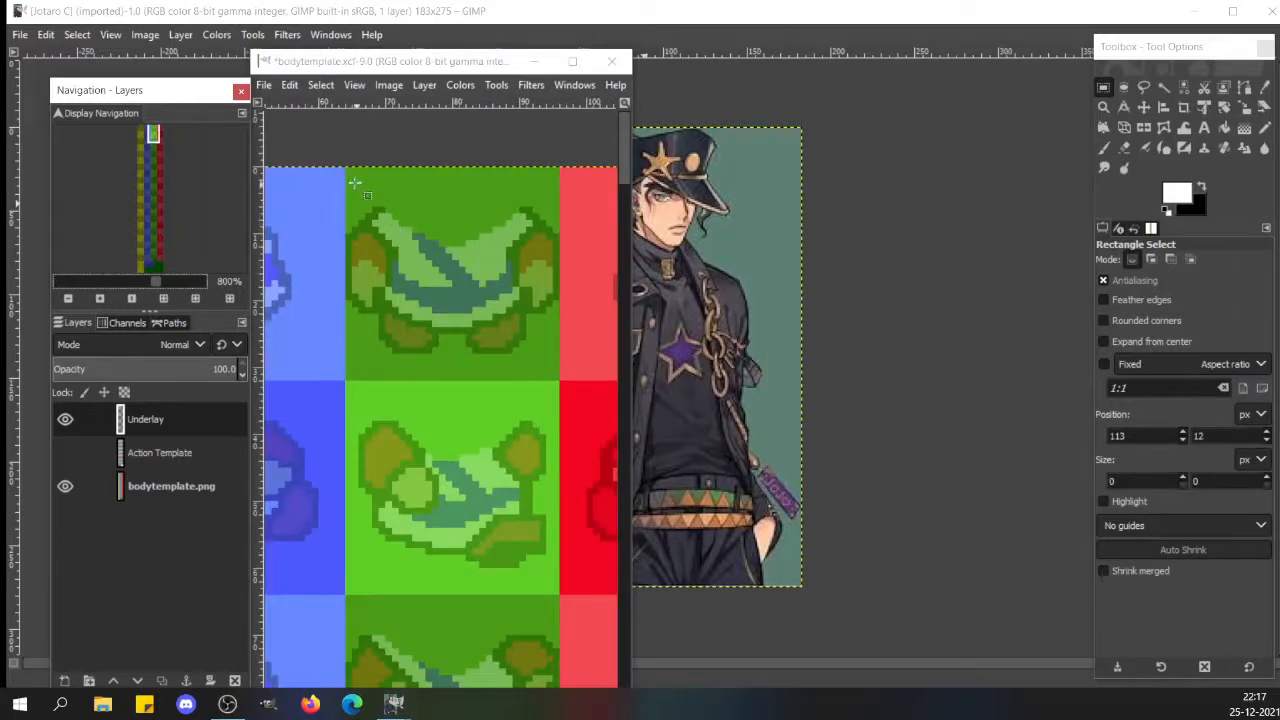
drag(346, 174, 559, 378)
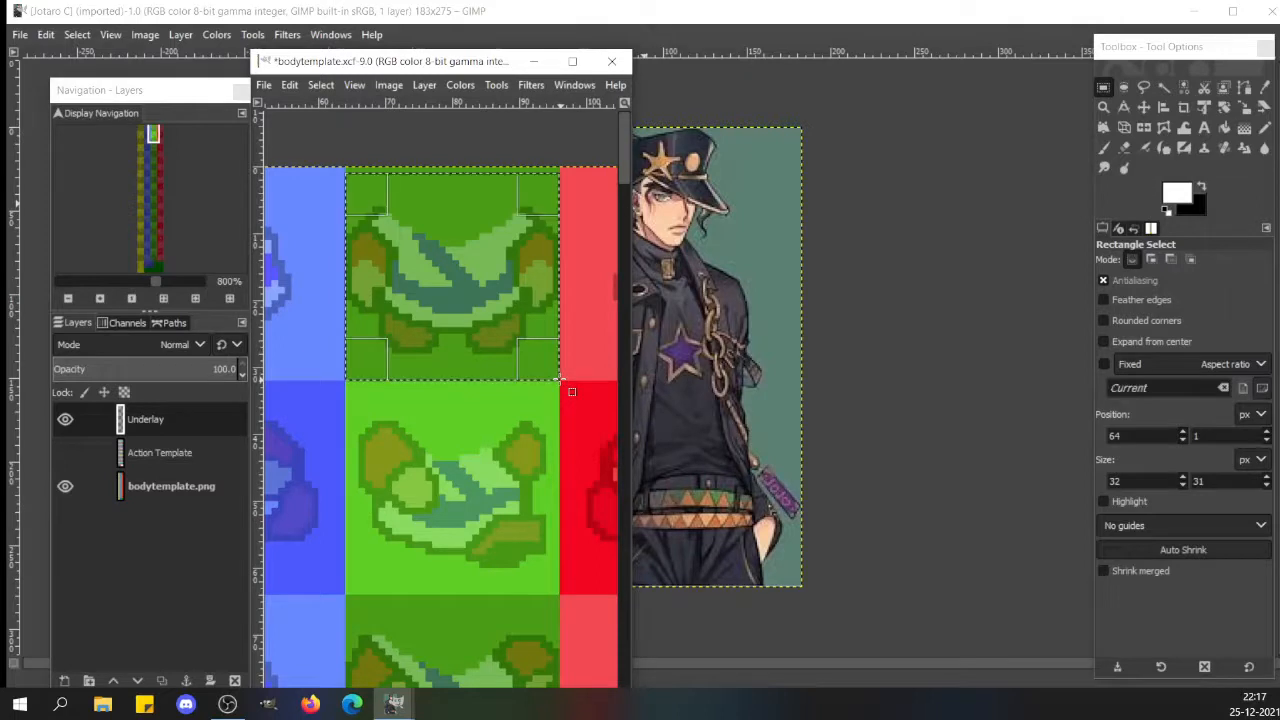
click(476, 412)
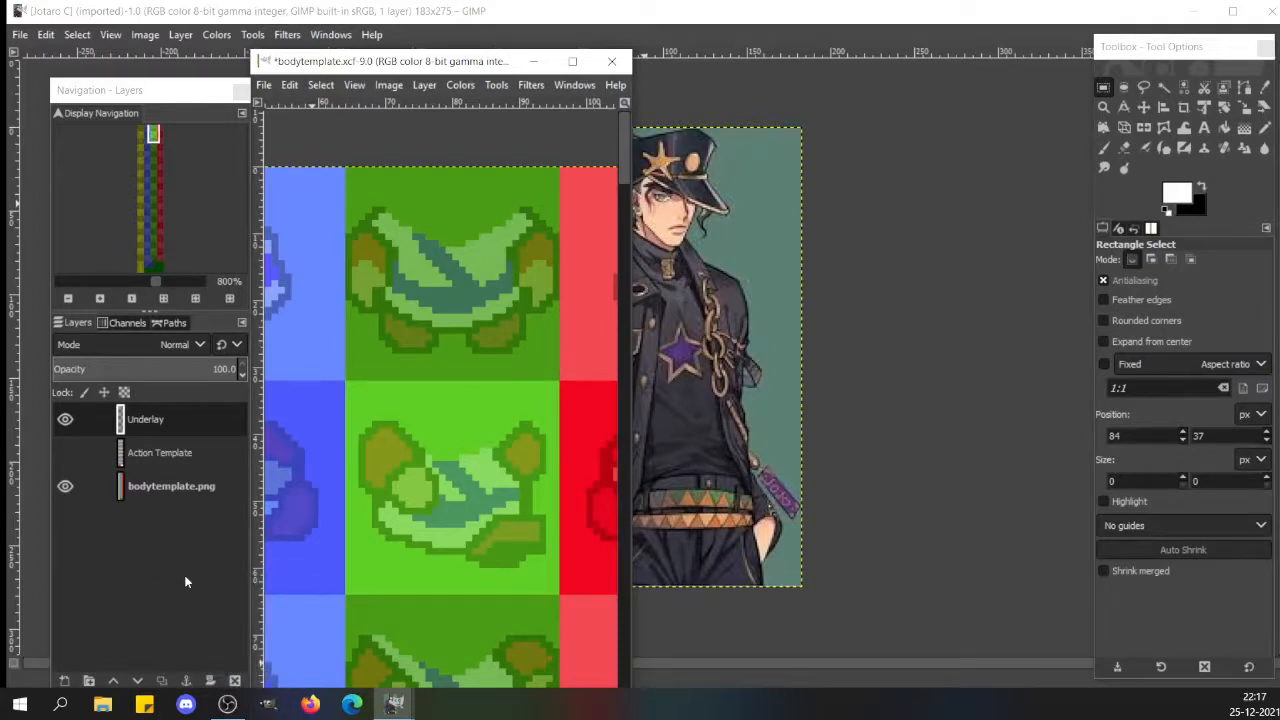
click(1103, 87)
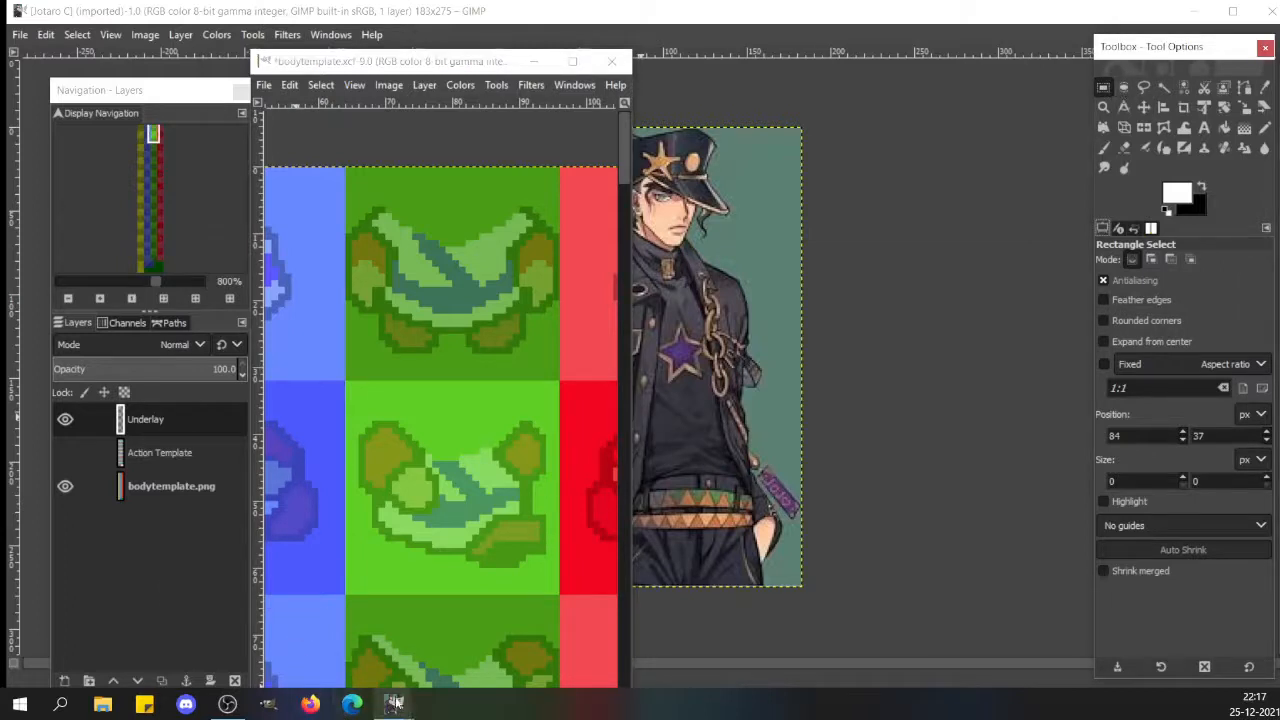
- Move the Navigation - Layers dock to the screen's edge and place the bodytemplate.xcf window further from it
mouse_move(395, 704)
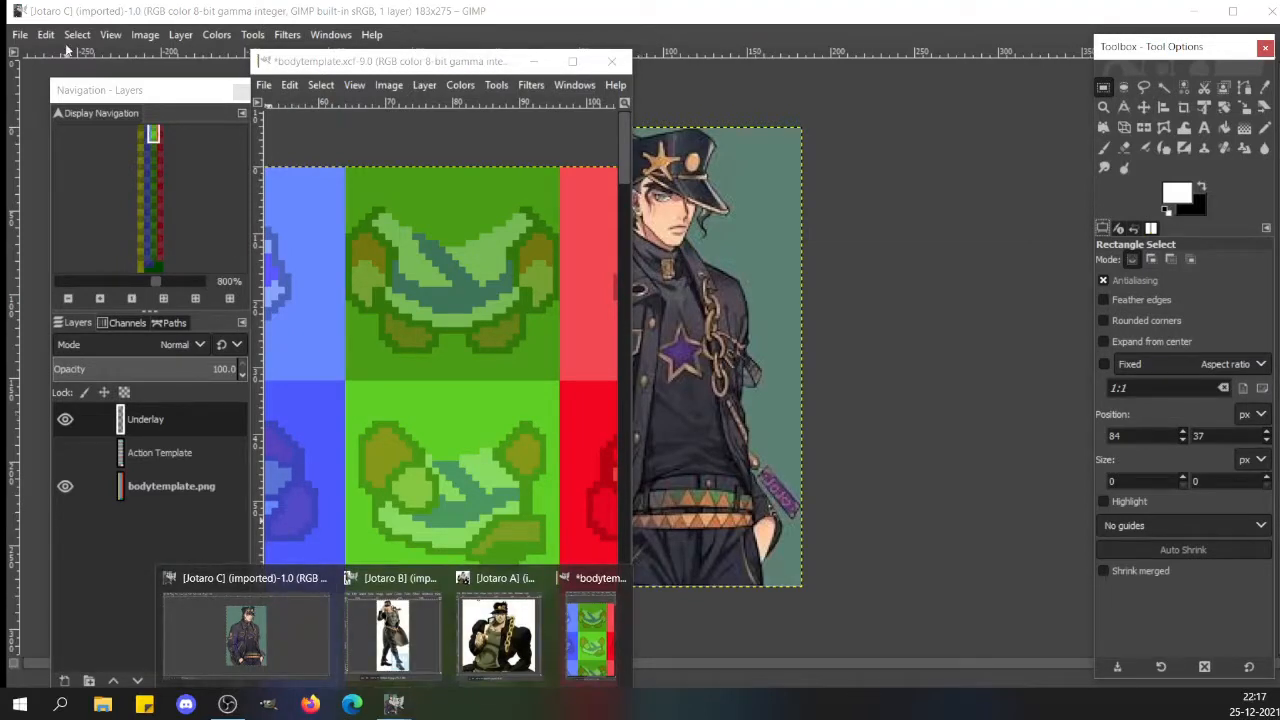
drag(124, 90, 91, 71)
drag(349, 66, 474, 60)
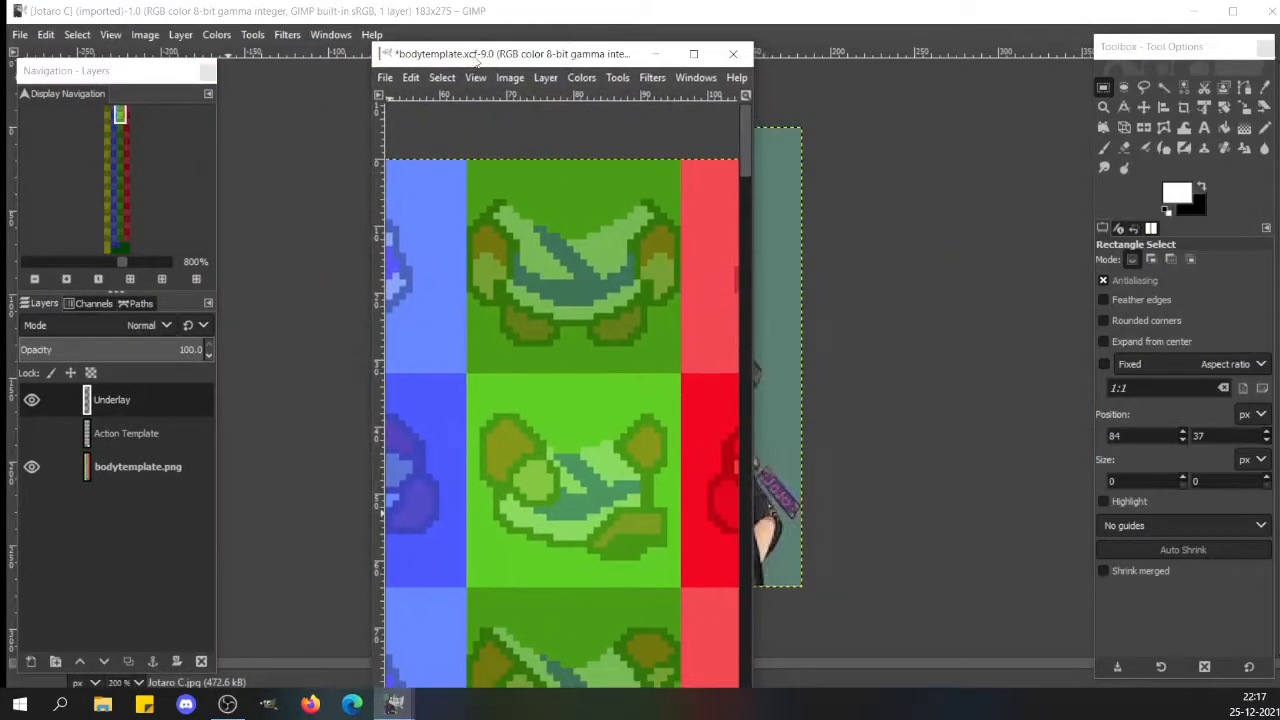
click(340, 19)
click(333, 35)
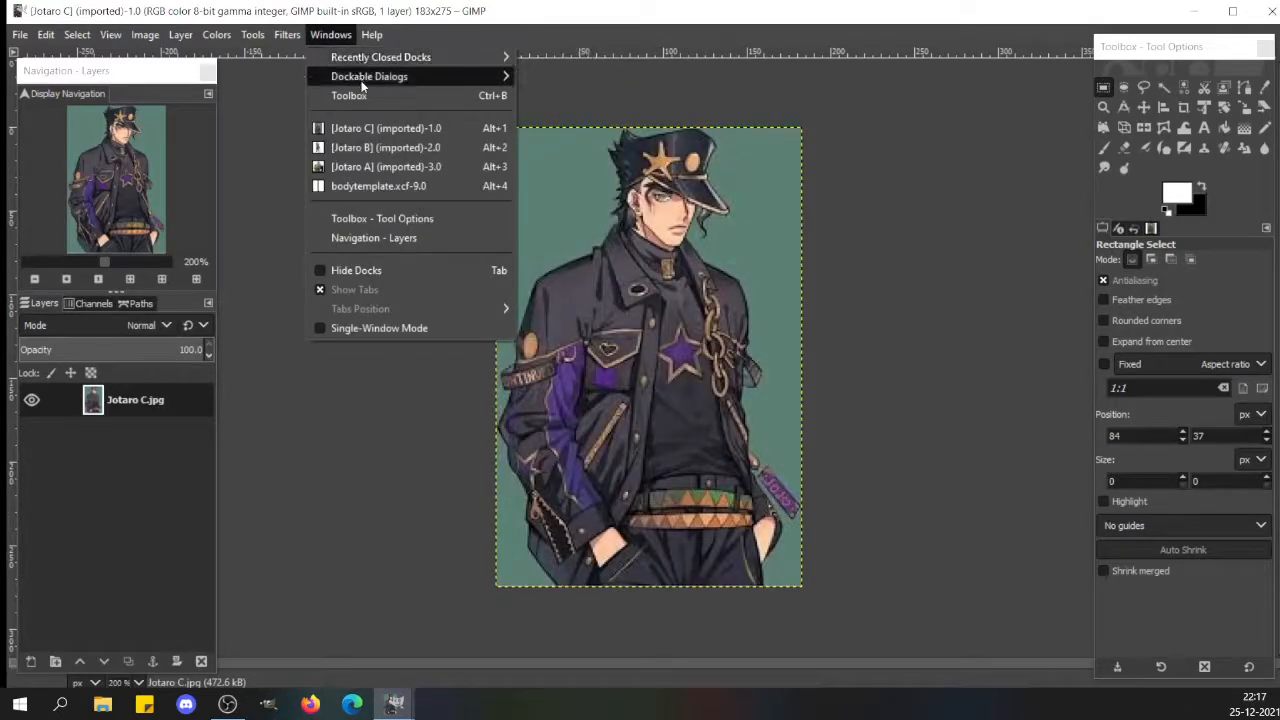
mouse_move(362, 84)
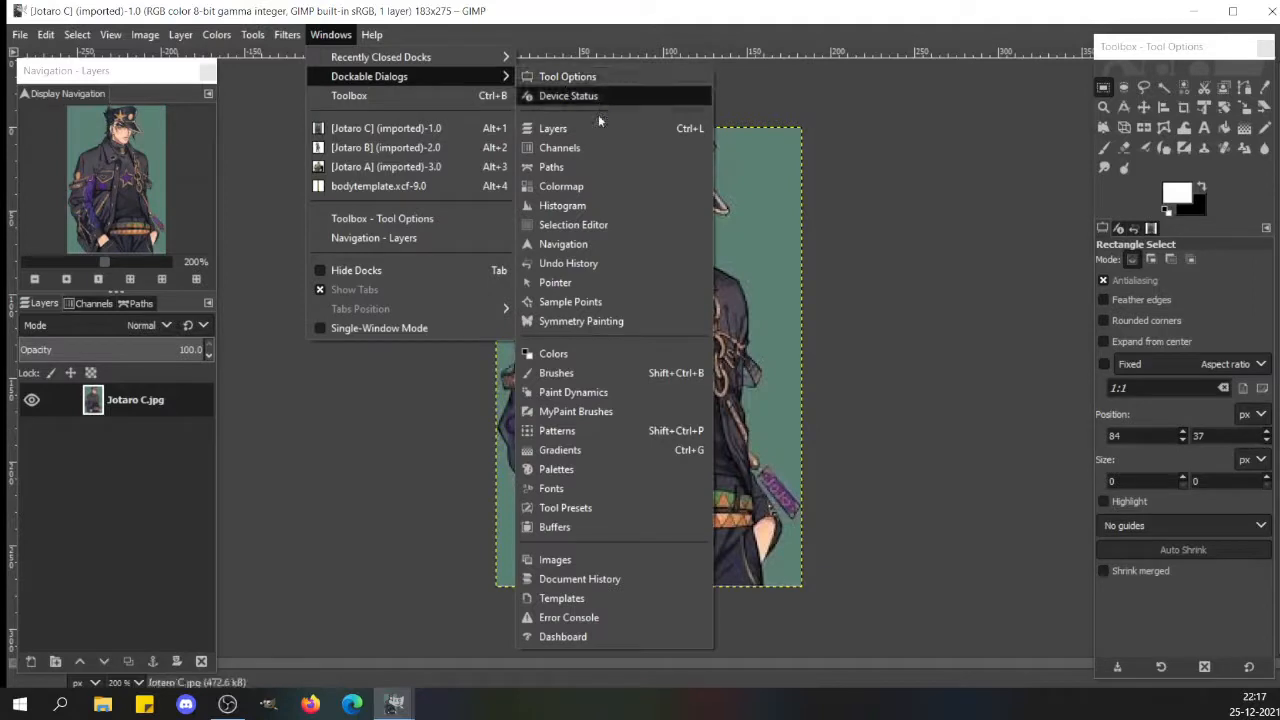
click(598, 182)
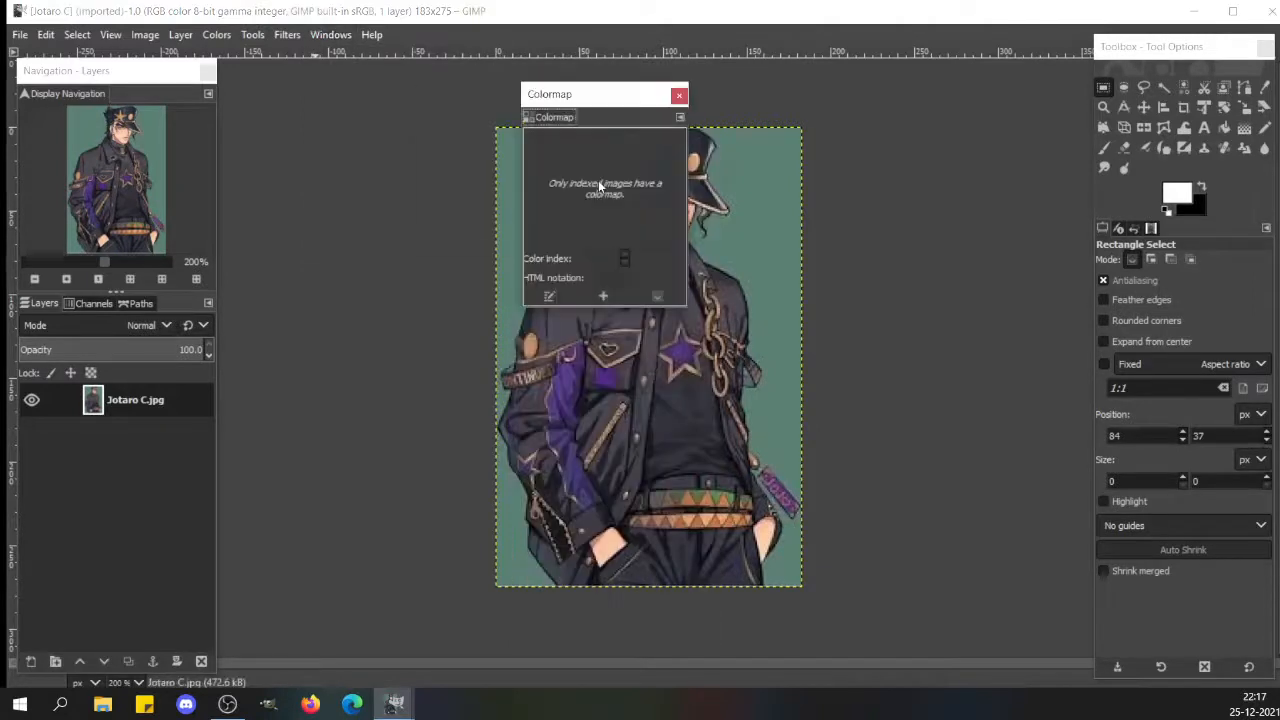
click(678, 98)
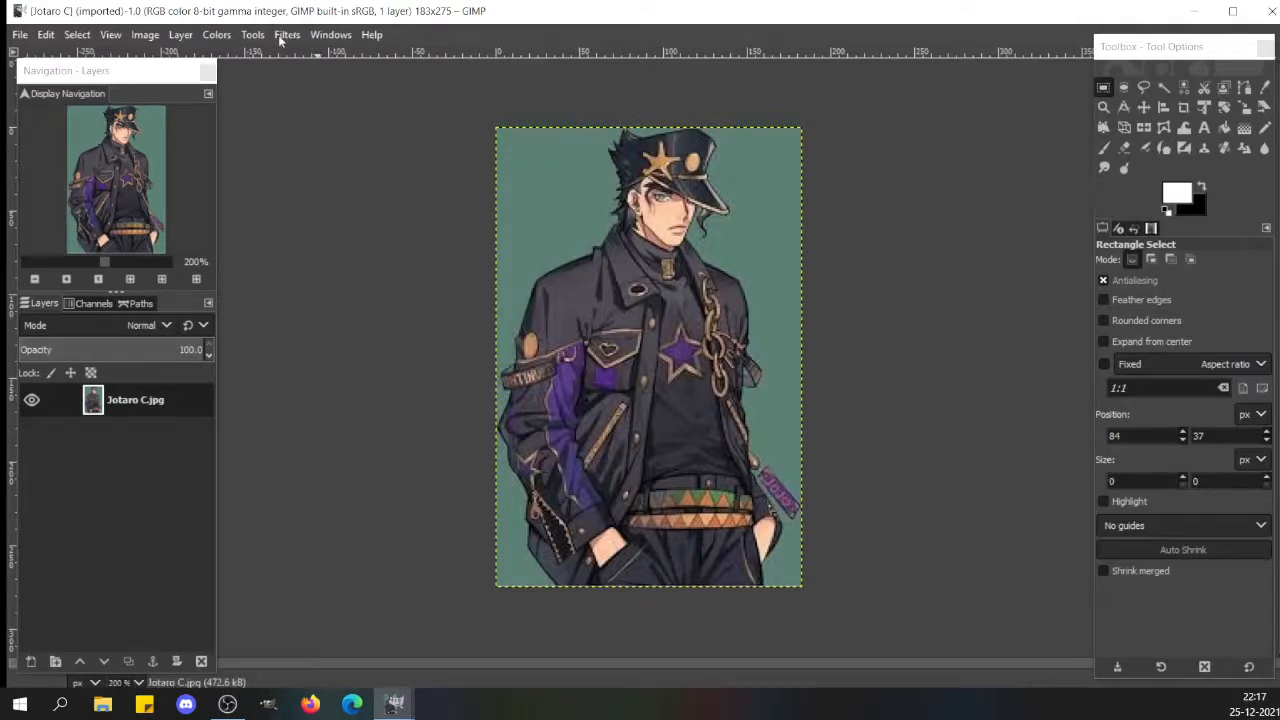
click(330, 35)
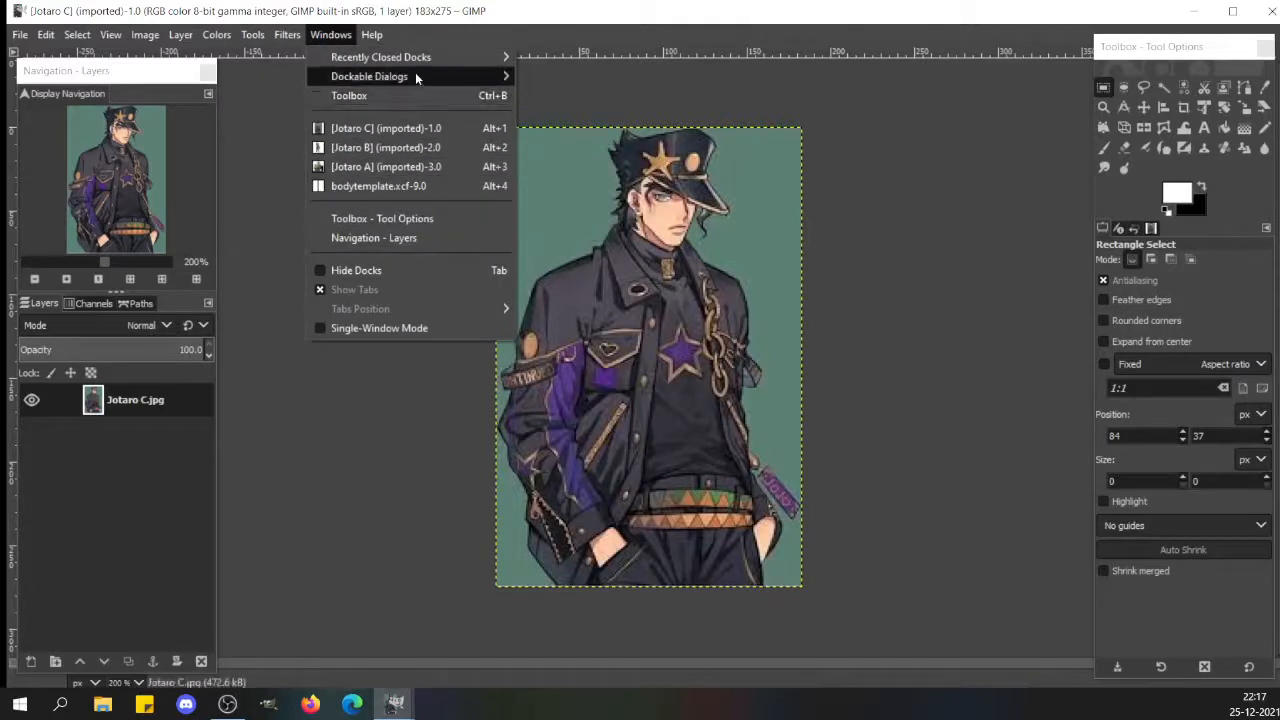
mouse_move(419, 75)
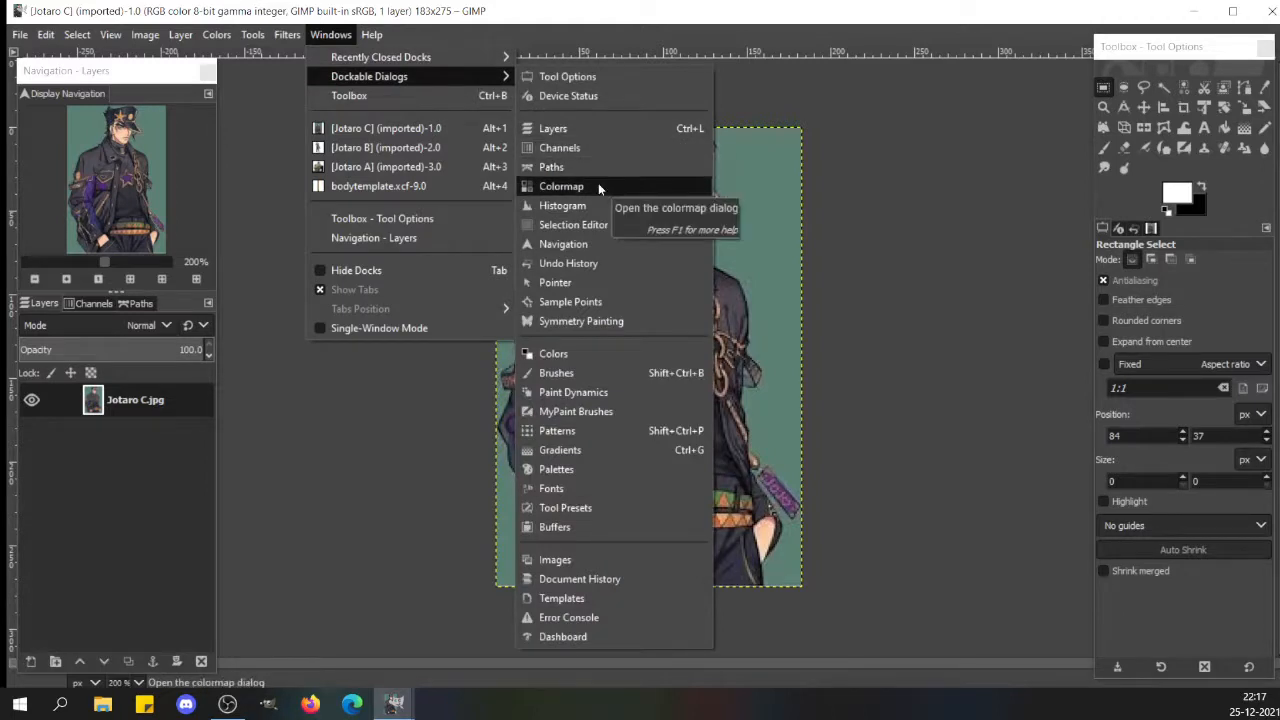
click(957, 206)
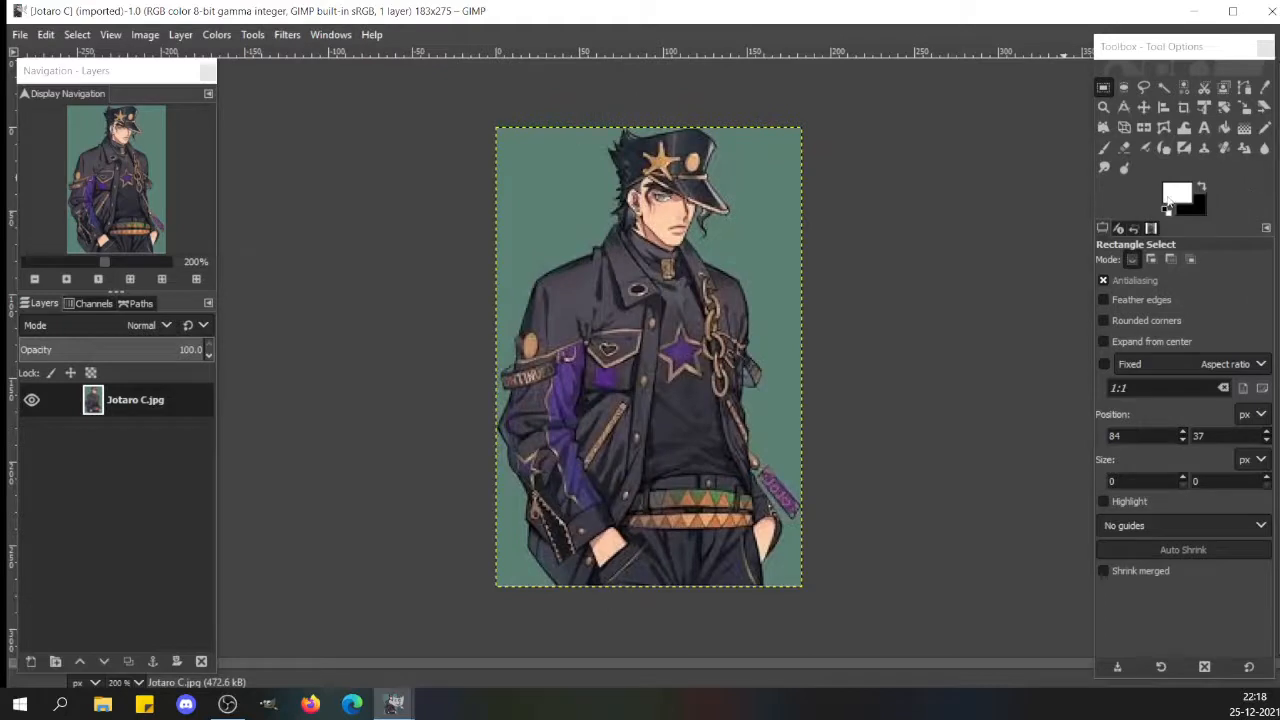
- Set the foreground colour to a bright yellow-green, d1ff27
click(1169, 202)
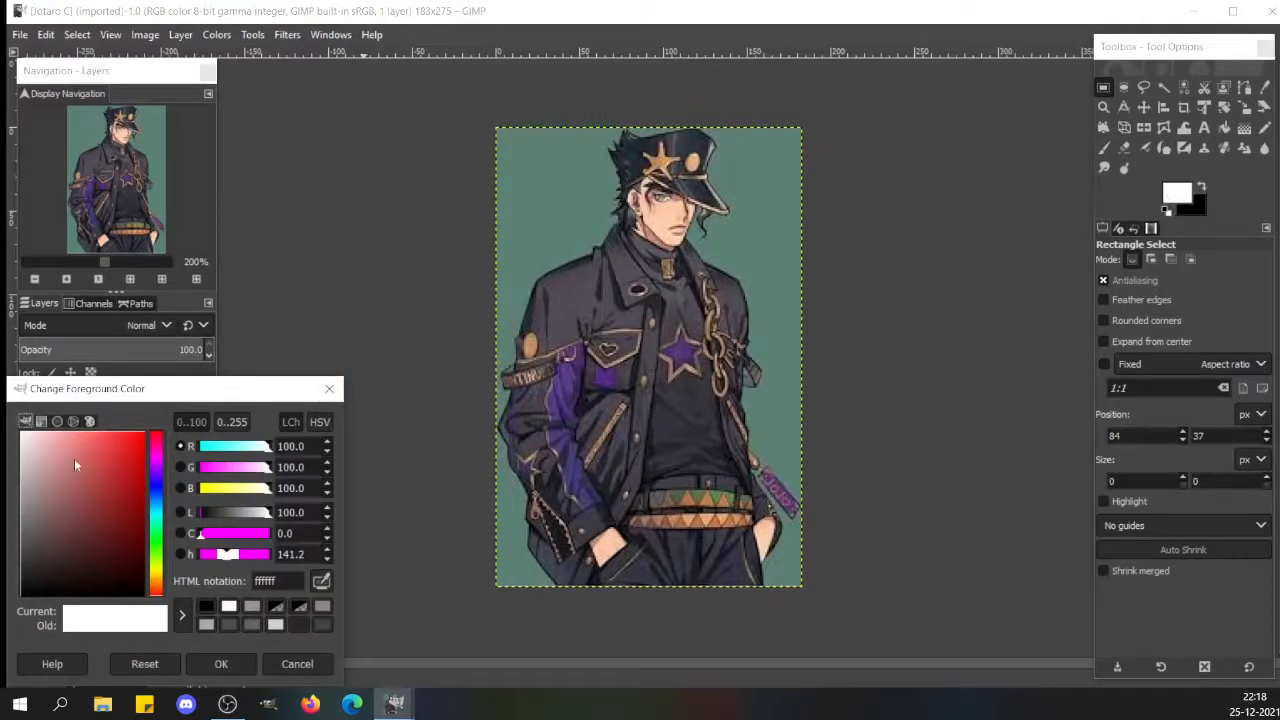
drag(74, 458, 117, 452)
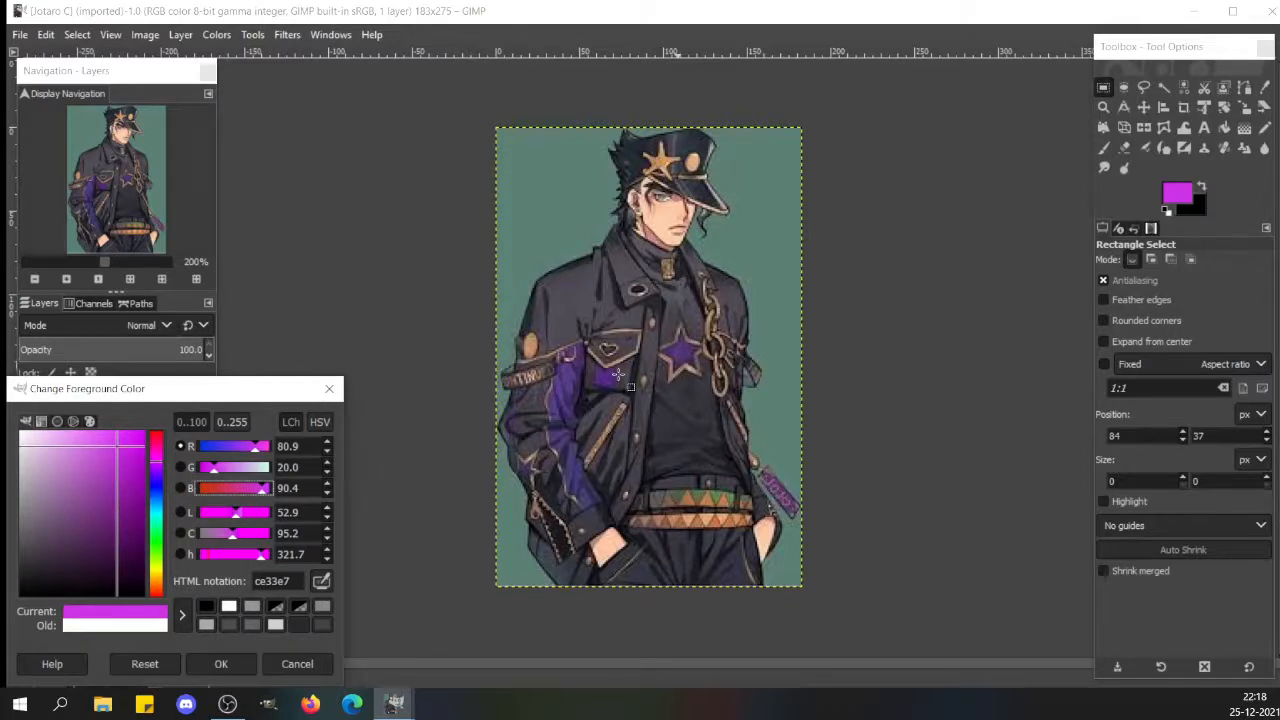
drag(263, 490, 245, 487)
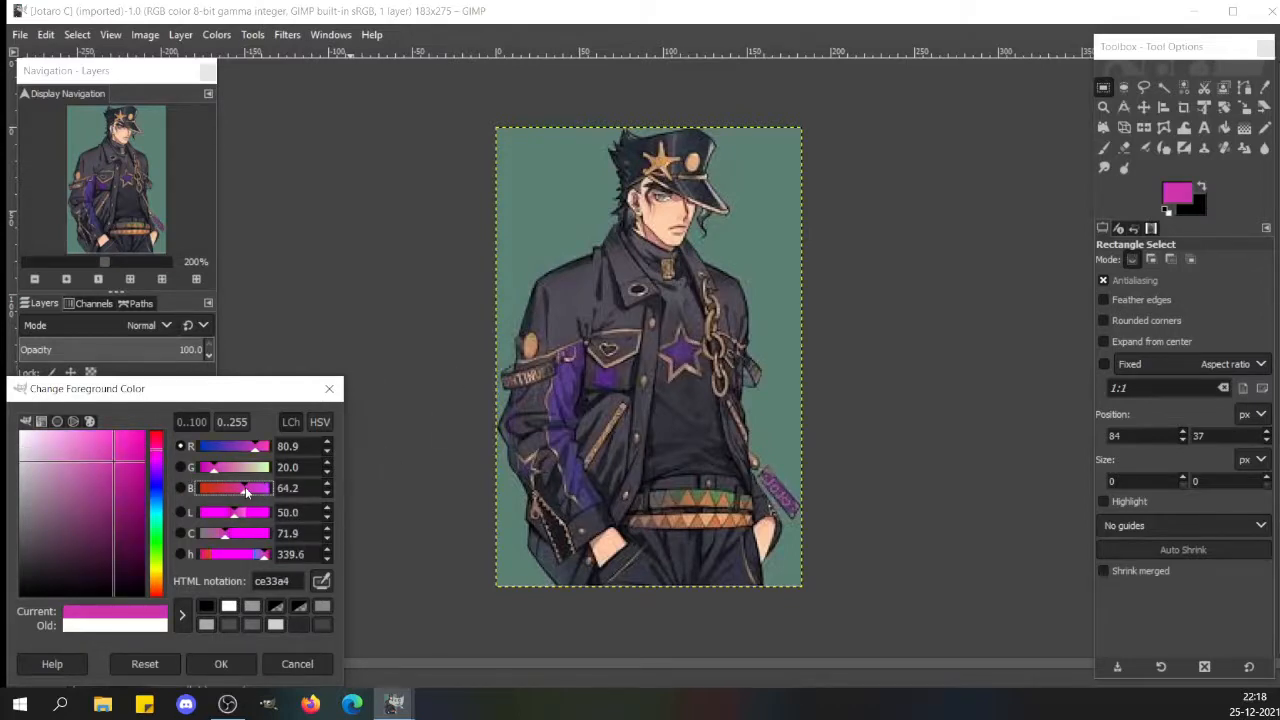
drag(158, 562, 159, 567)
mouse_move(111, 448)
mouse_down()
mouse_move(140, 432)
mouse_move(125, 432)
mouse_up()
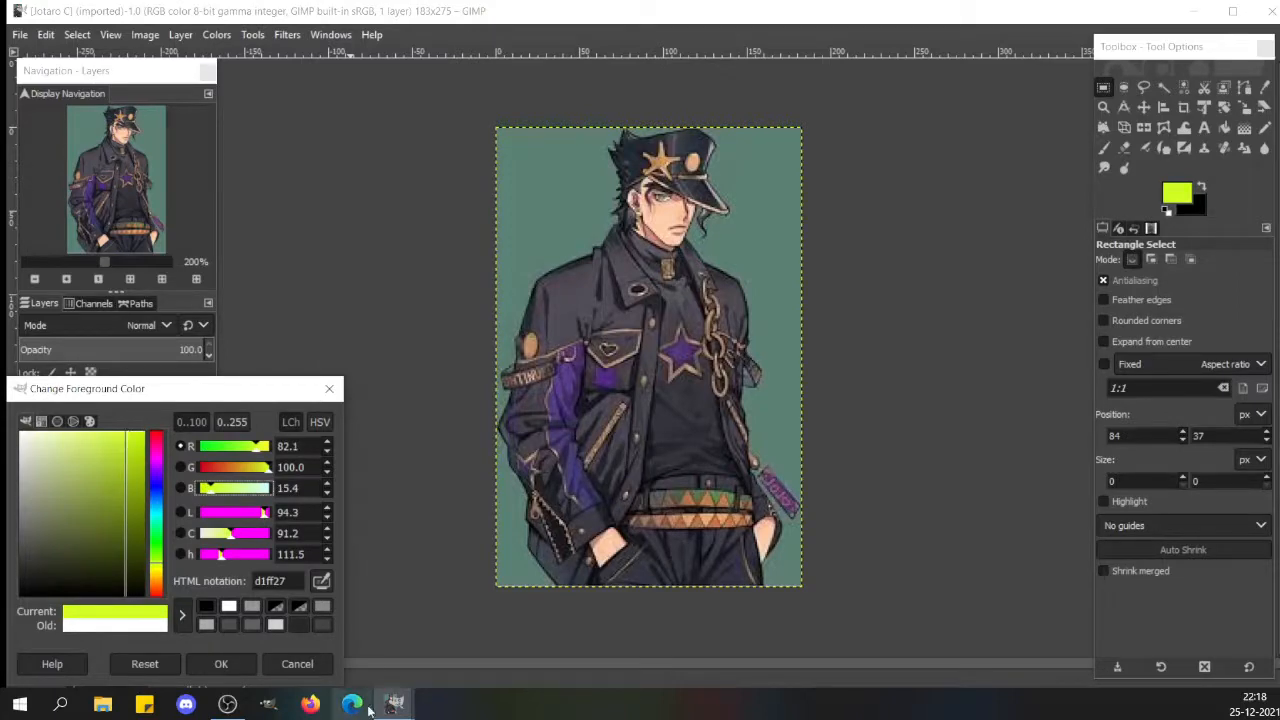
- Bring bodytemplate.xcf to the front, choose the Pencil tool and move the Toolbox window beside the image
mouse_move(398, 708)
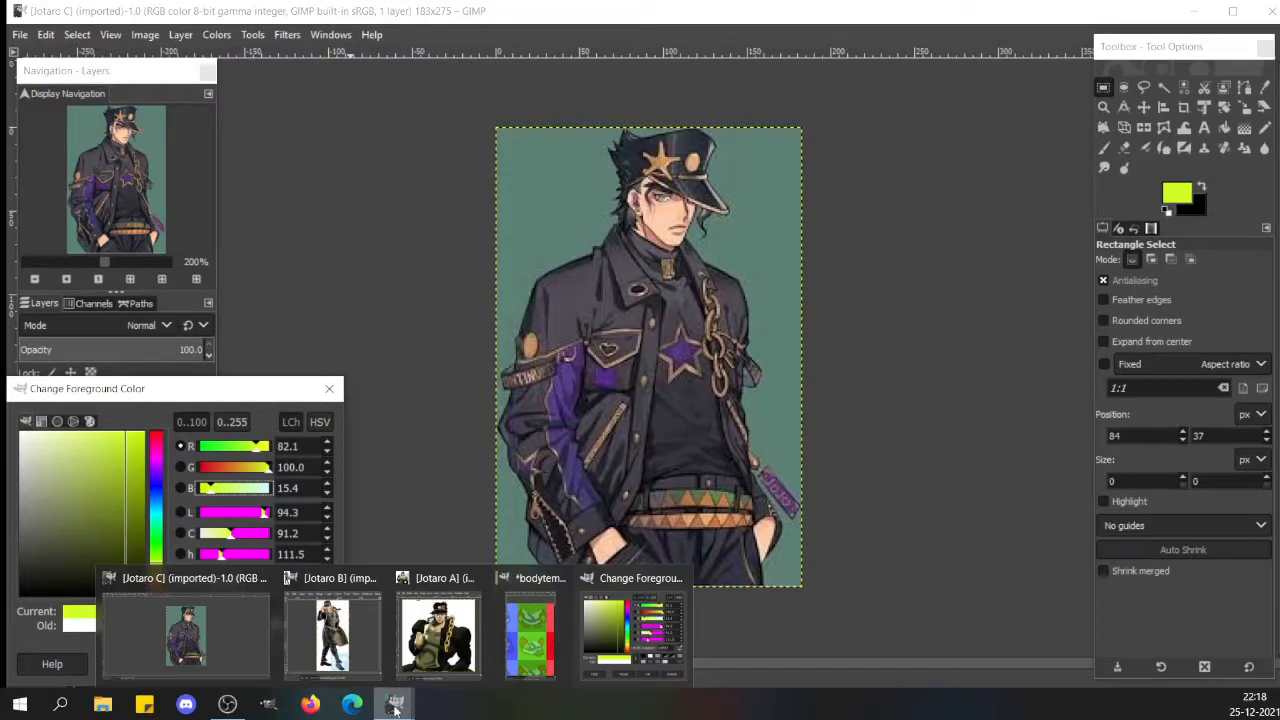
click(514, 636)
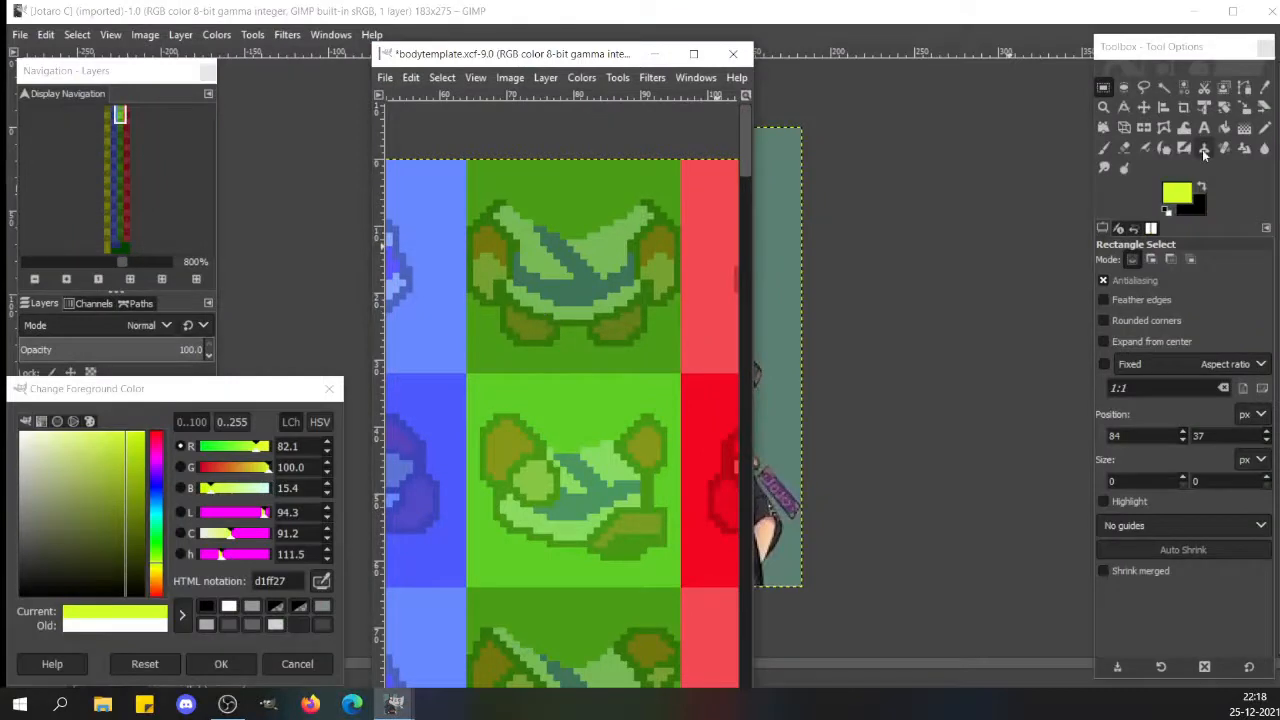
click(1264, 128)
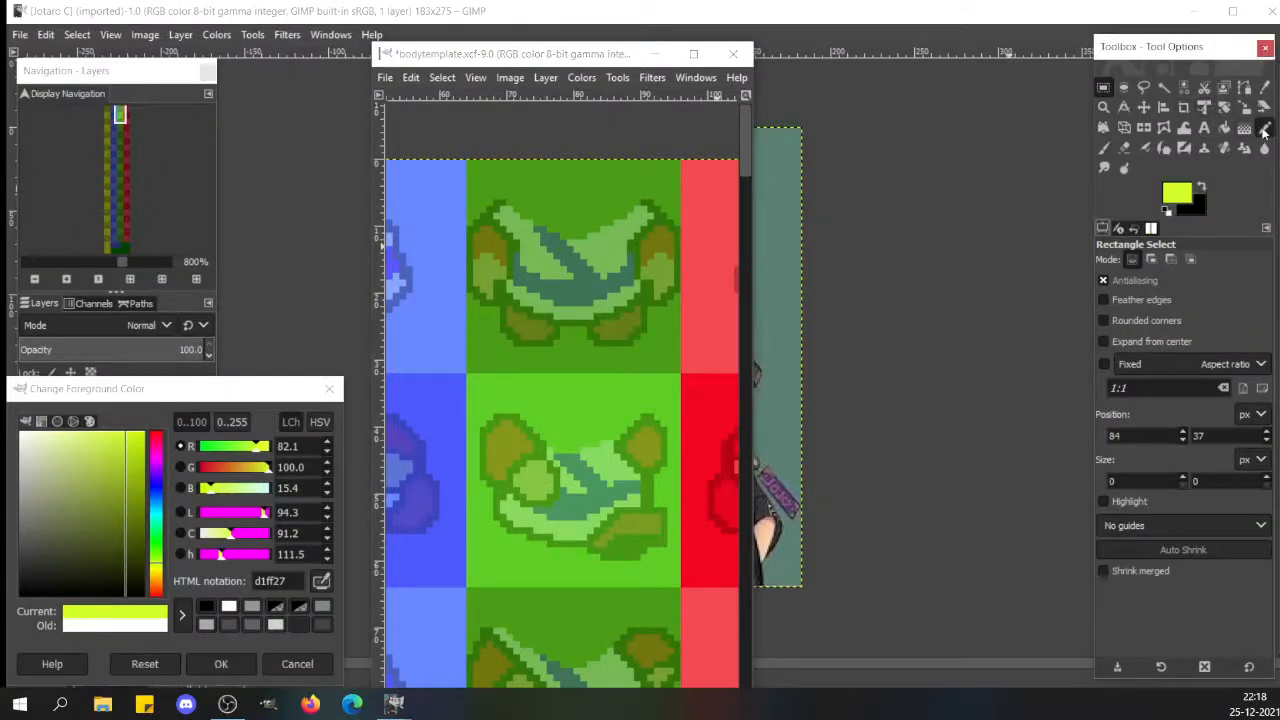
drag(1182, 52, 873, 60)
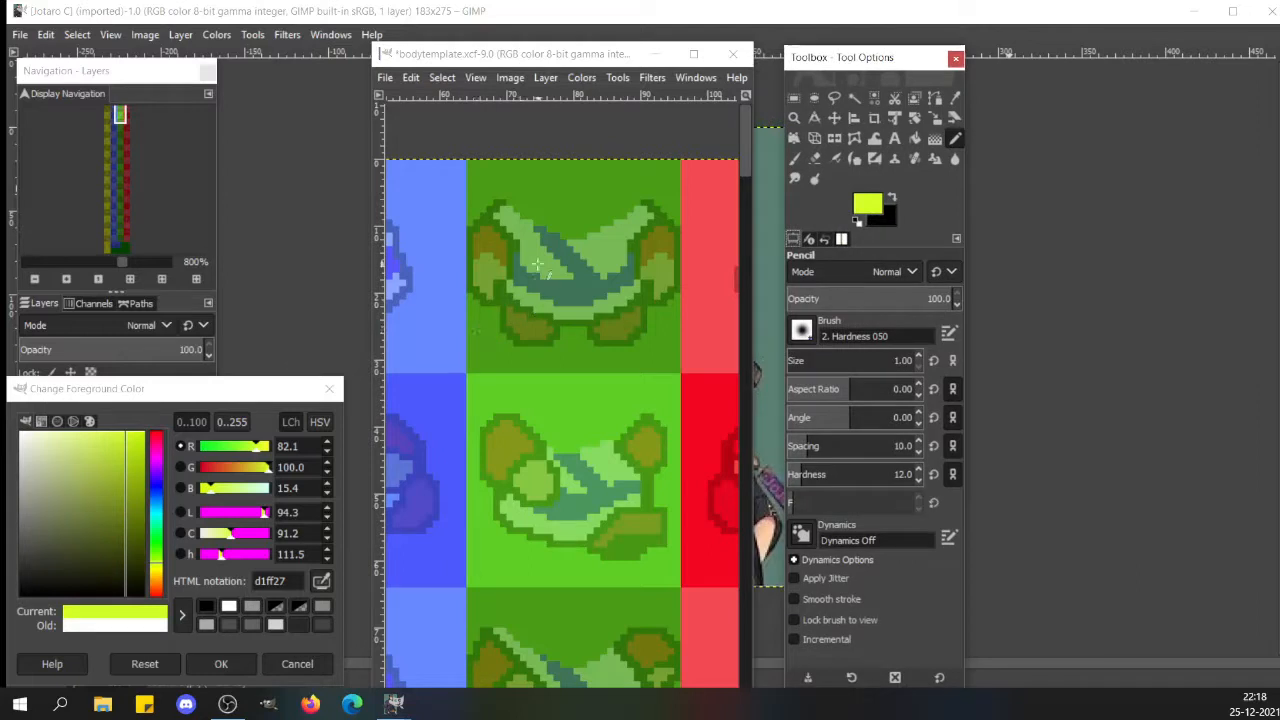
- Bring the layer dock forward, set the pencil size to 3 and show the sheet's upper rows at 200%
click(116, 68)
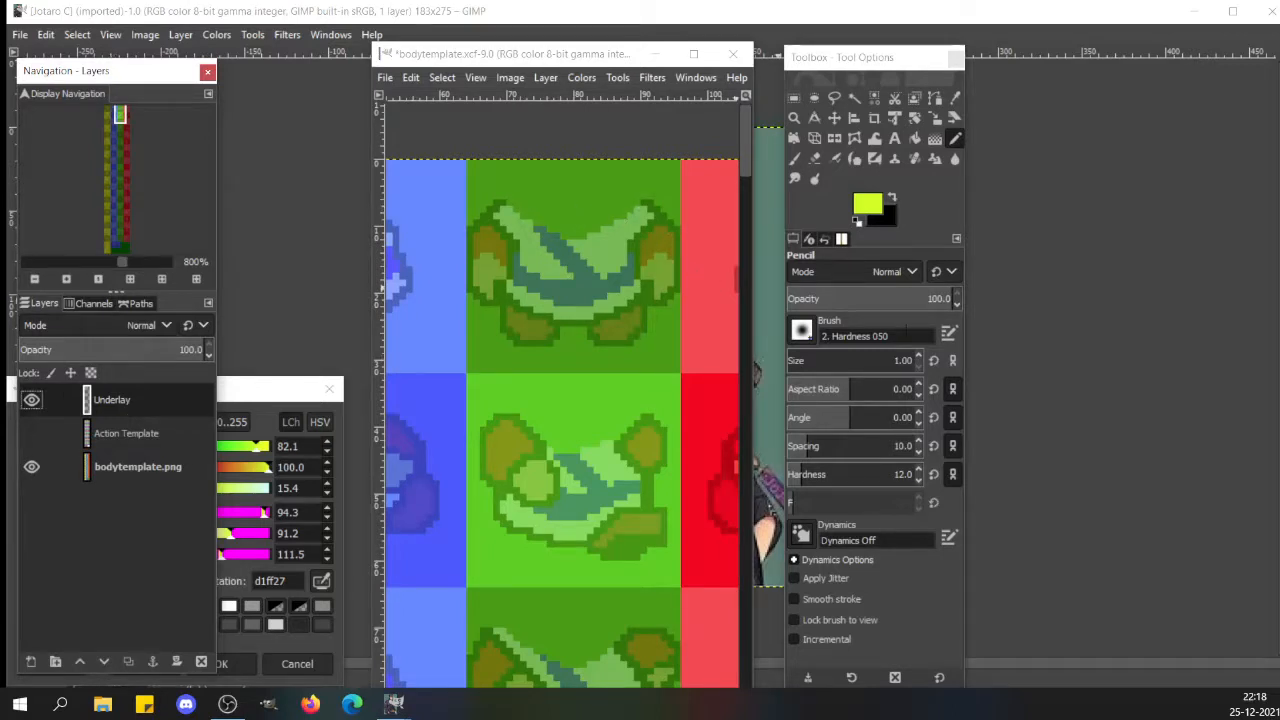
click(920, 362)
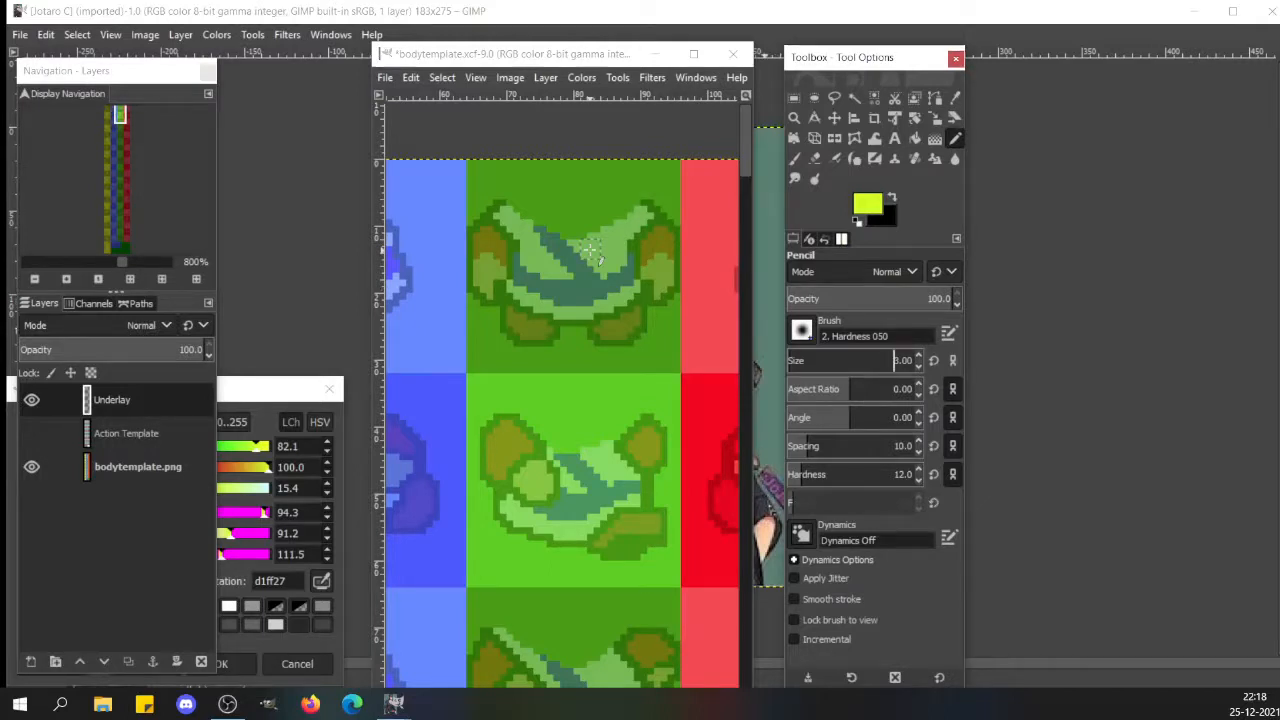
click(78, 266)
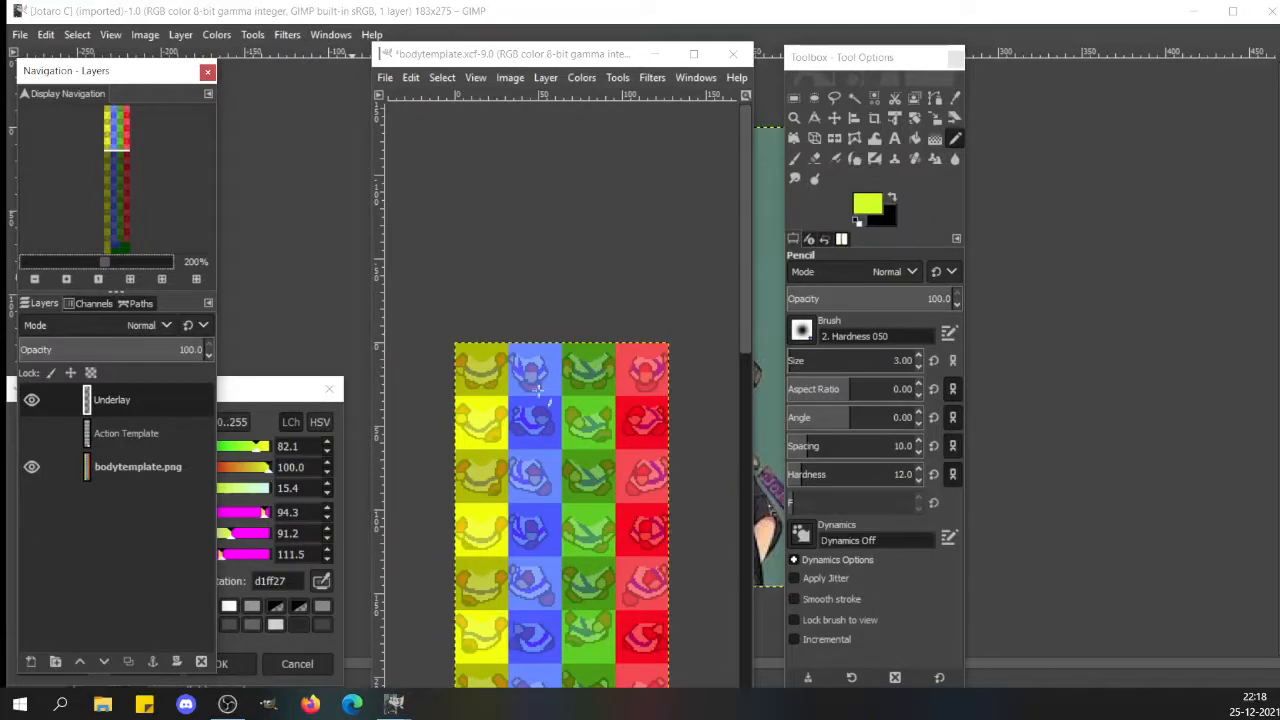
drag(747, 134, 761, 79)
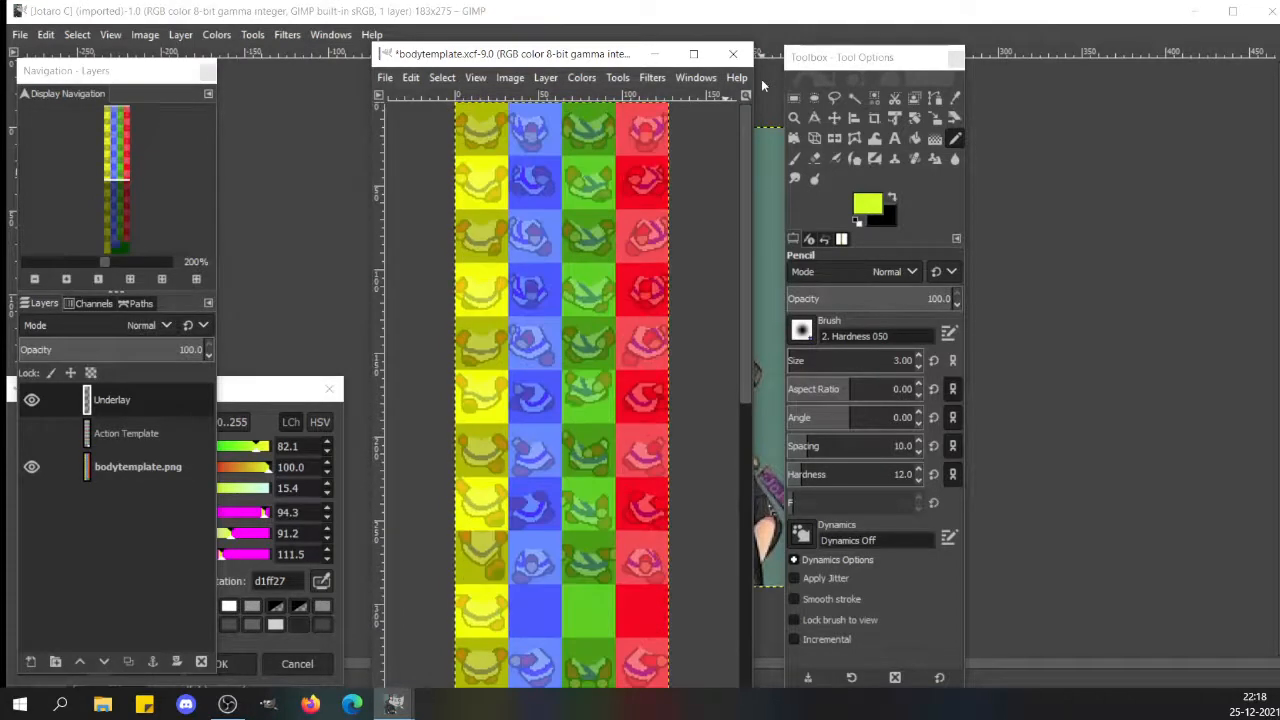
- Paint the torso and both legs of a yellow-green standing figure over the first template cell in the green column
click(150, 263)
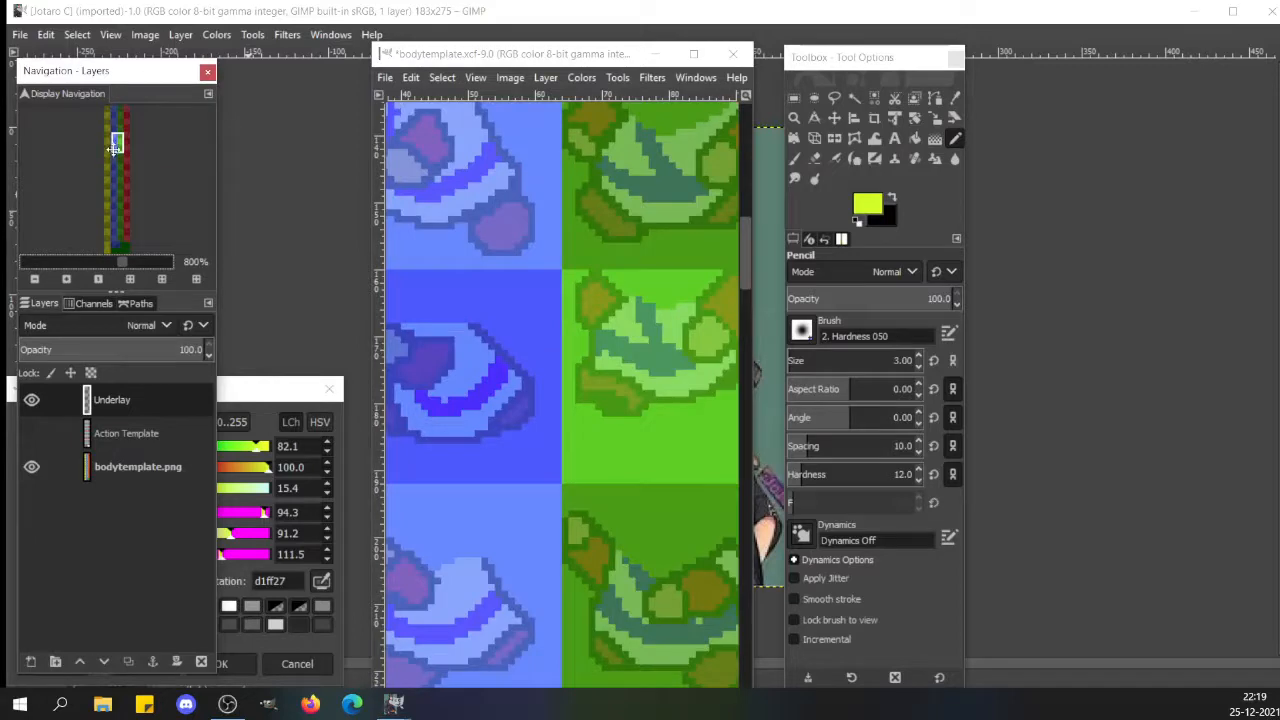
drag(117, 145, 118, 117)
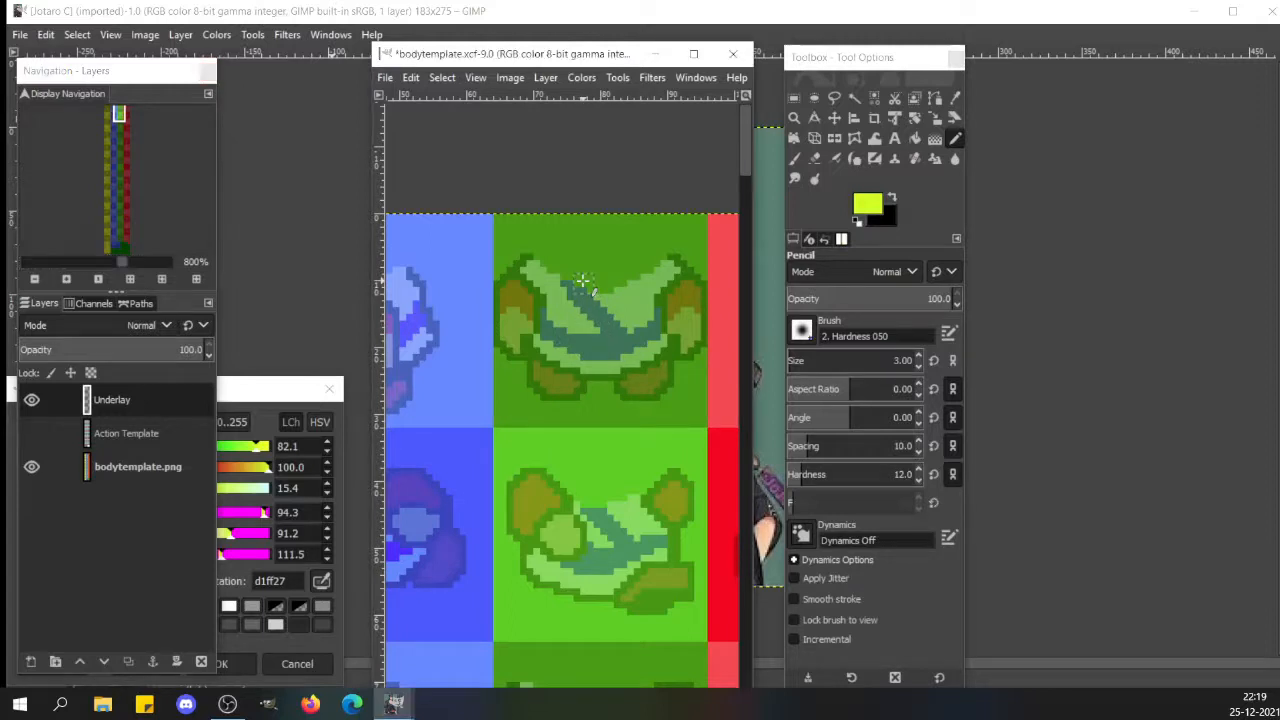
mouse_move(582, 280)
mouse_down()
mouse_move(610, 266)
mouse_move(590, 272)
mouse_move(640, 282)
mouse_move(605, 262)
mouse_move(594, 272)
mouse_move(626, 258)
mouse_move(574, 266)
mouse_move(587, 300)
mouse_move(630, 300)
mouse_move(614, 328)
mouse_move(596, 308)
mouse_move(575, 322)
mouse_move(602, 362)
mouse_move(617, 358)
mouse_move(579, 340)
mouse_move(589, 360)
mouse_move(570, 338)
mouse_move(576, 358)
mouse_move(562, 348)
mouse_move(553, 384)
mouse_move(569, 404)
mouse_move(545, 402)
mouse_move(583, 366)
mouse_move(566, 340)
mouse_move(572, 270)
mouse_up()
mouse_move(611, 330)
mouse_down()
mouse_move(613, 410)
mouse_move(636, 411)
mouse_move(623, 384)
mouse_move(618, 406)
mouse_move(609, 372)
mouse_up()
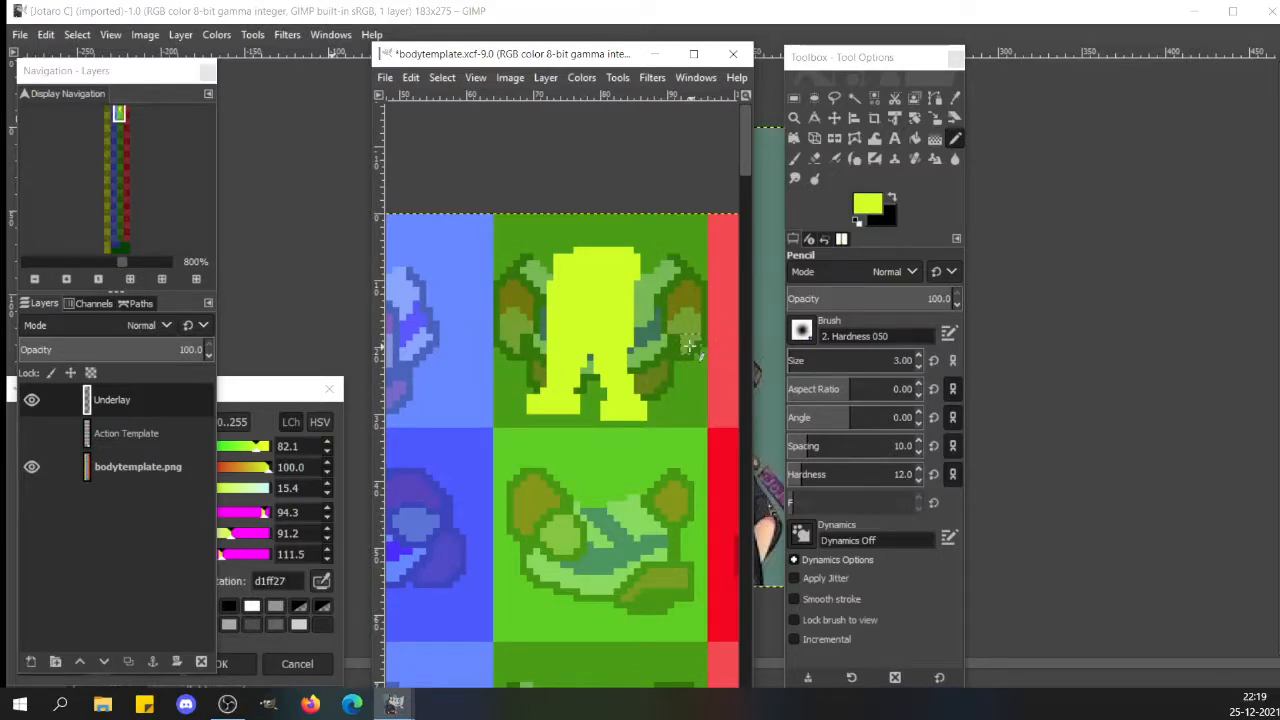
- Paint arms on both sides of the yellow-green figure and build up its shoulders
mouse_move(649, 270)
mouse_down()
mouse_move(652, 332)
mouse_move(644, 312)
mouse_up()
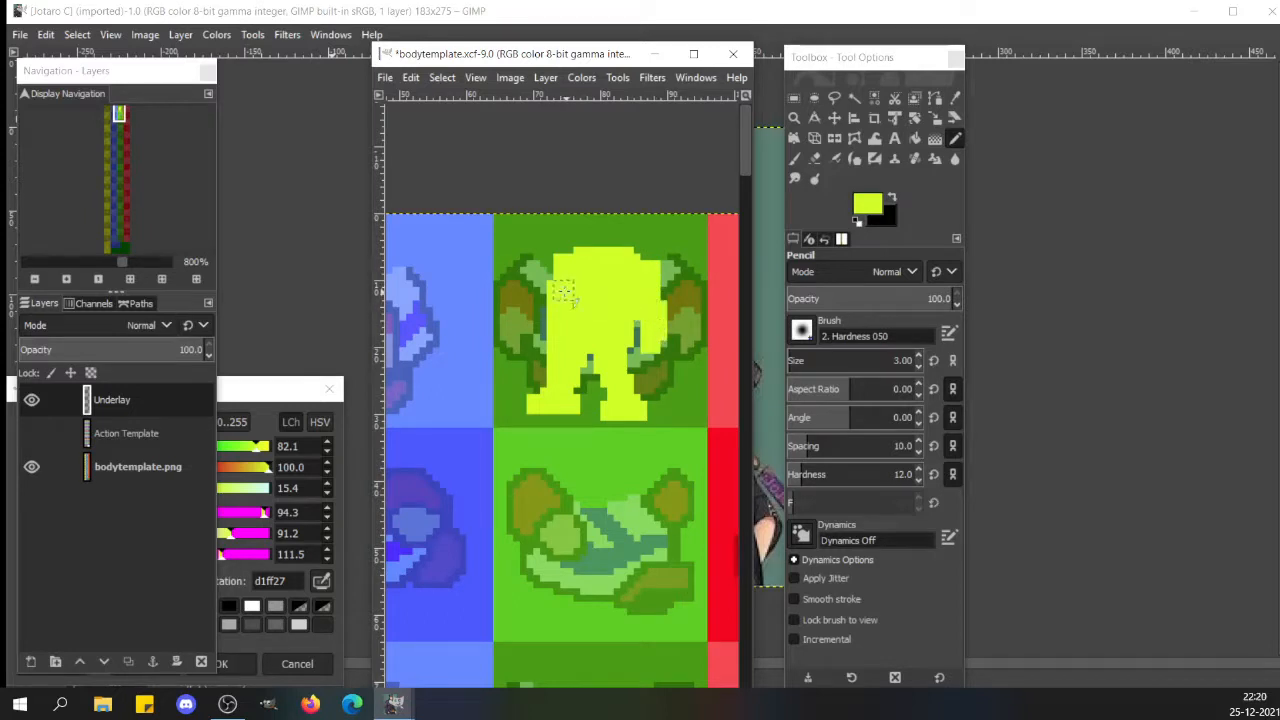
mouse_move(565, 292)
mouse_down()
mouse_move(560, 280)
mouse_move(537, 330)
mouse_up()
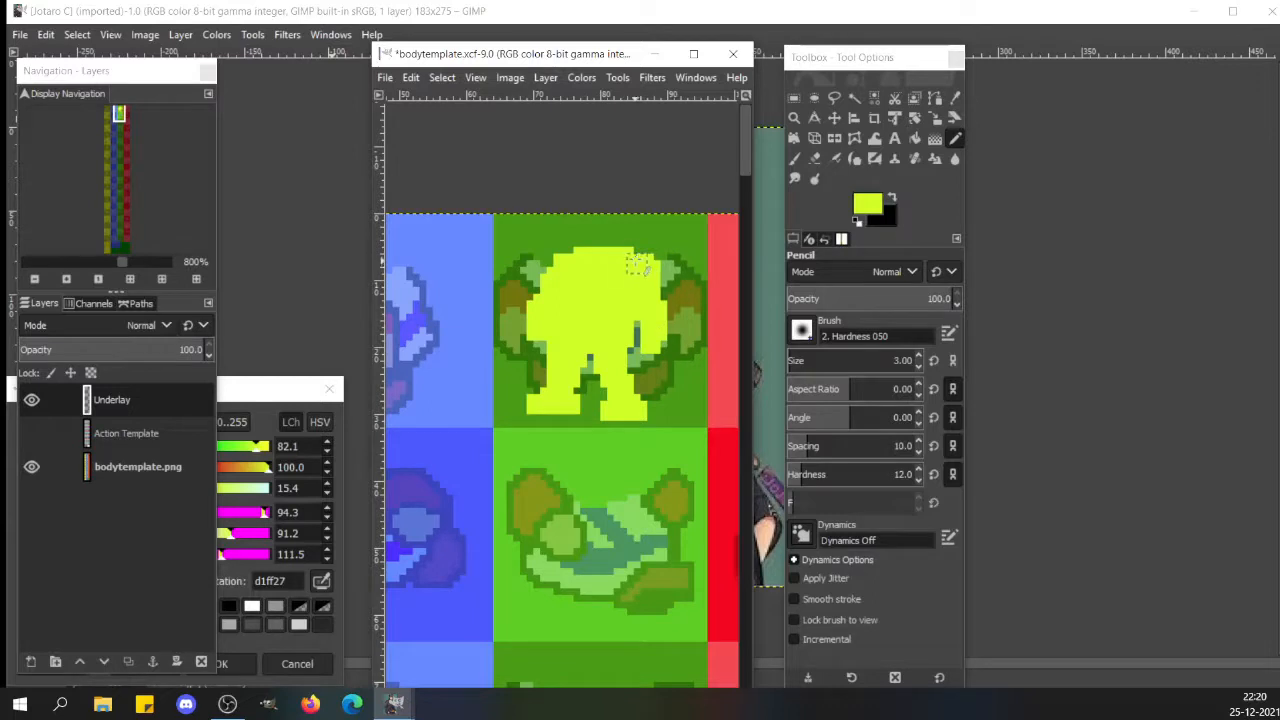
mouse_move(632, 262)
mouse_down()
mouse_move(590, 244)
mouse_move(568, 245)
mouse_move(570, 257)
mouse_up()
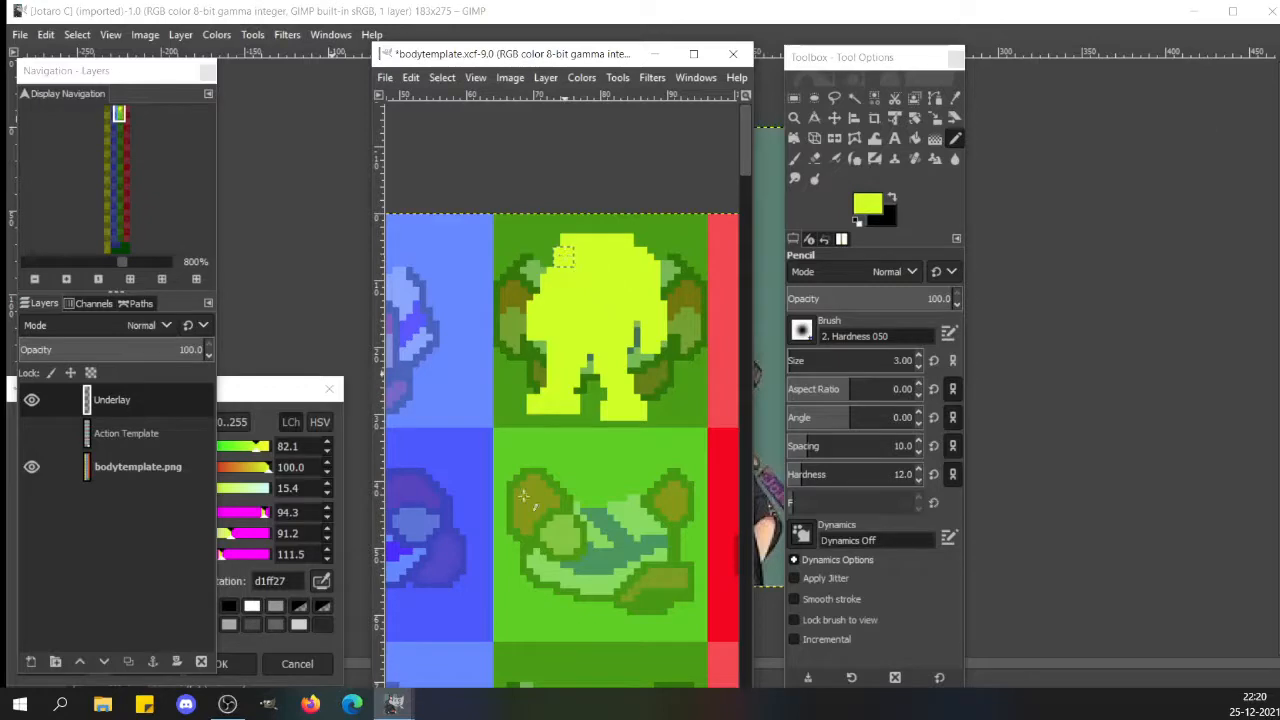
- Preview the Jotaro A, B and C reference images to check the character's body and coat shape
mouse_move(395, 705)
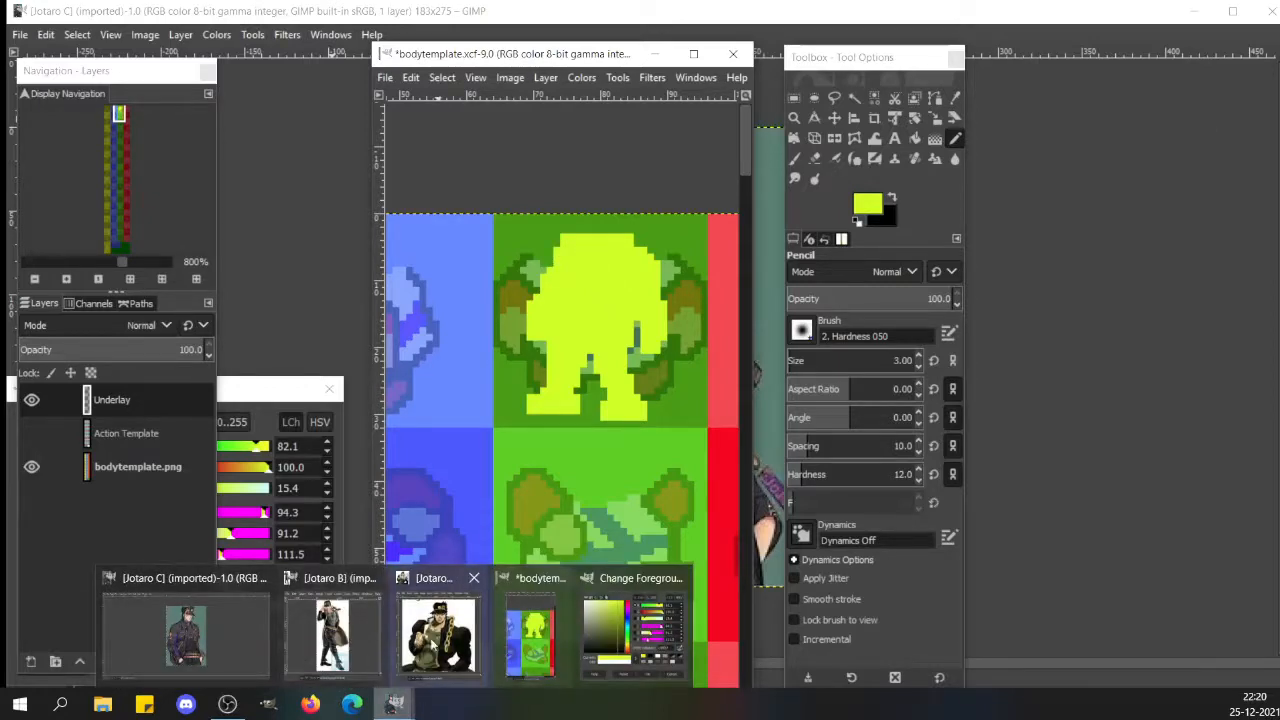
mouse_move(440, 630)
mouse_move(390, 628)
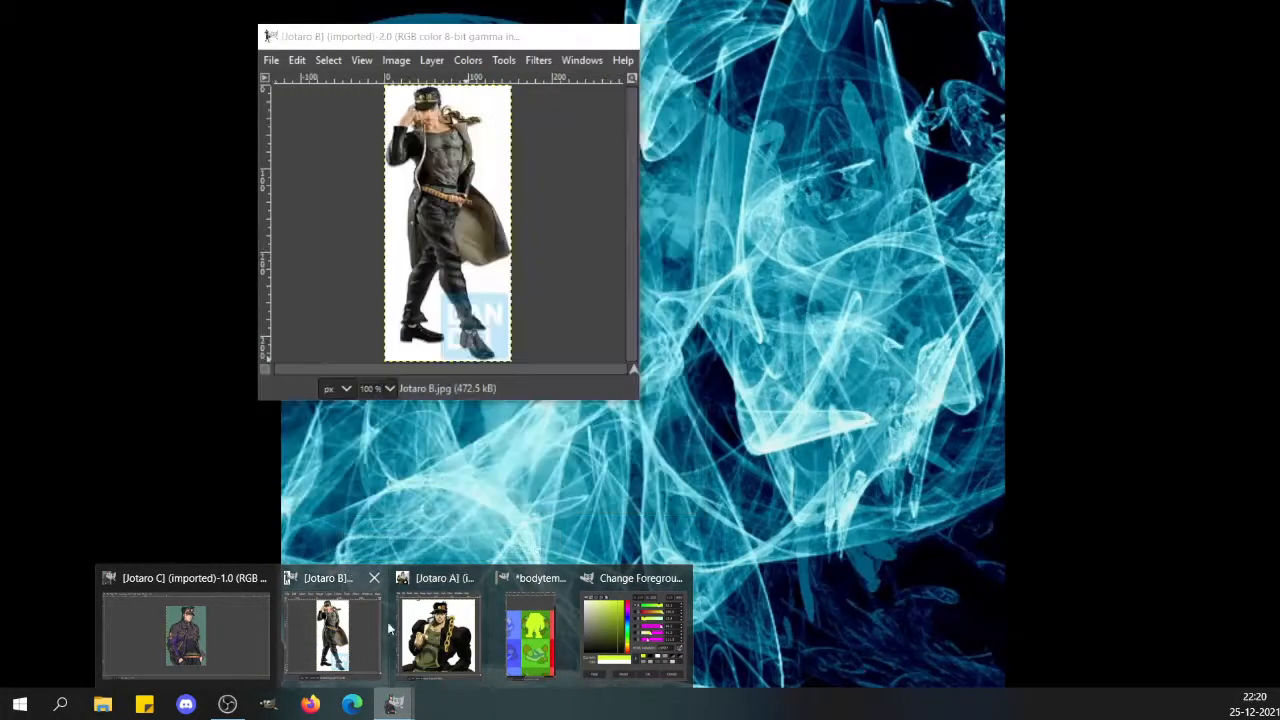
mouse_move(261, 640)
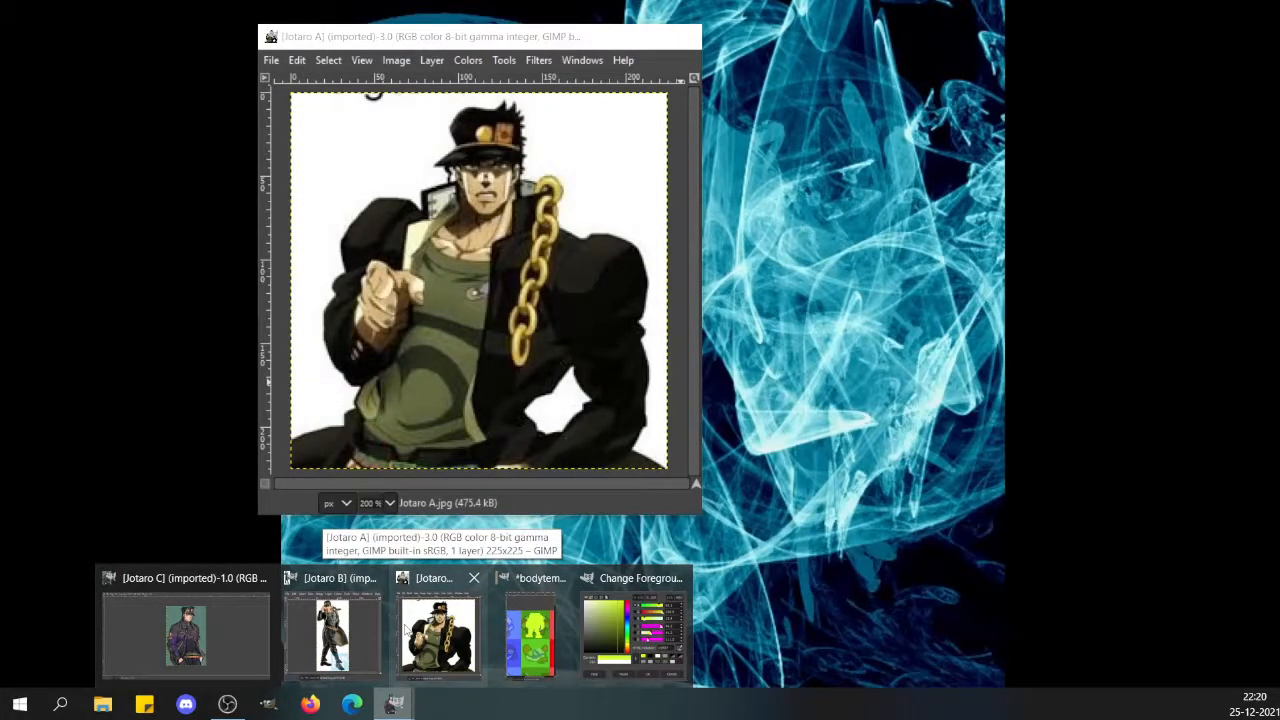
mouse_move(185, 645)
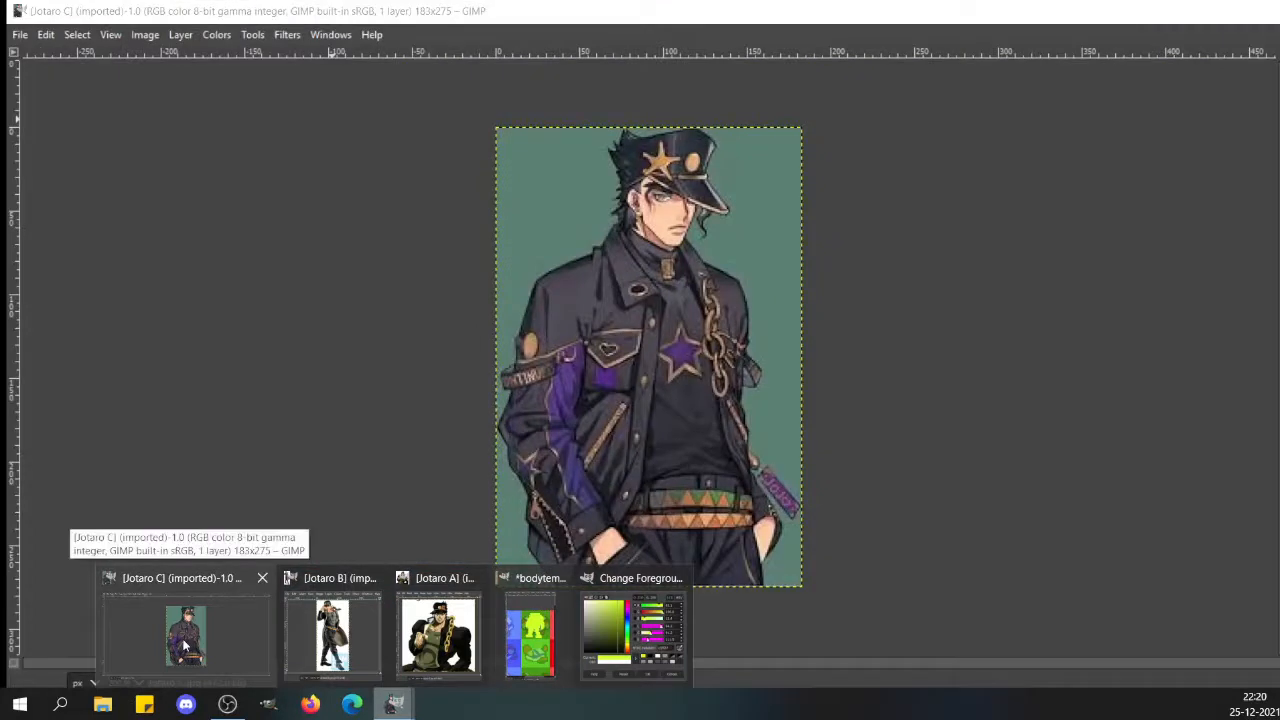
- Return to bodytemplate.xcf, widen the figure's right shoulder with the Pencil and trim its corner with the Eraser
click(530, 635)
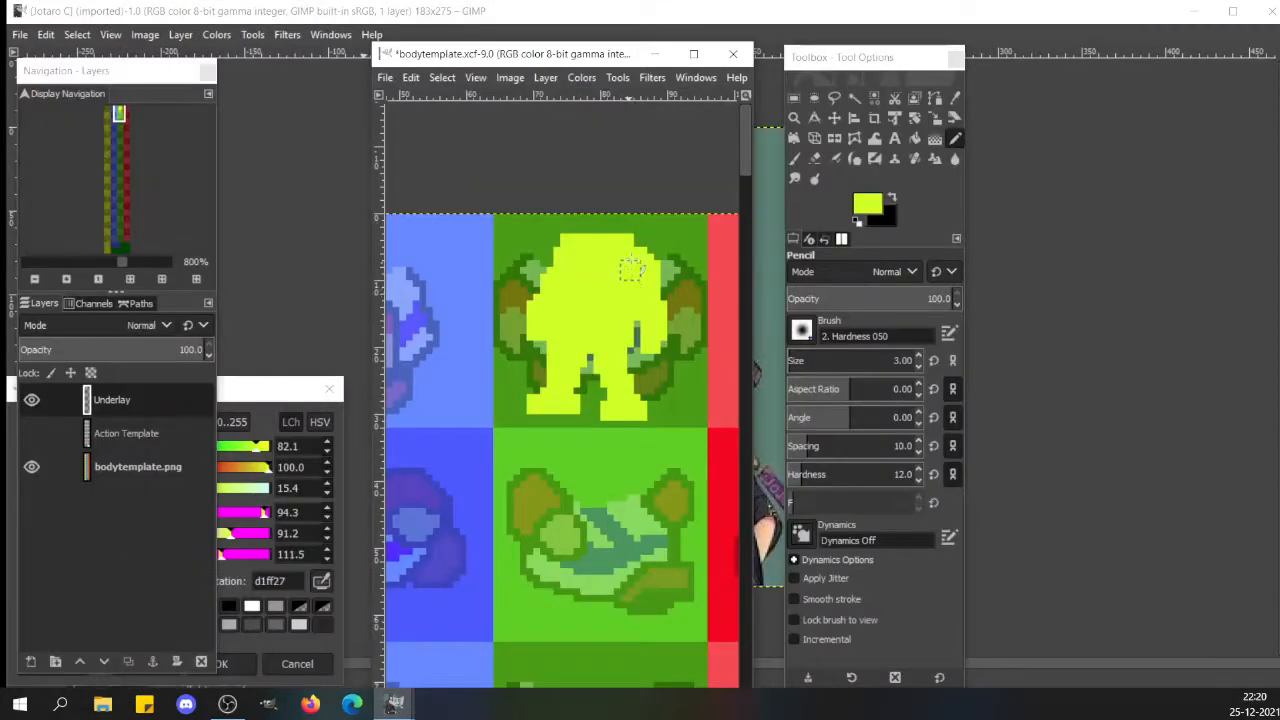
drag(643, 243, 632, 263)
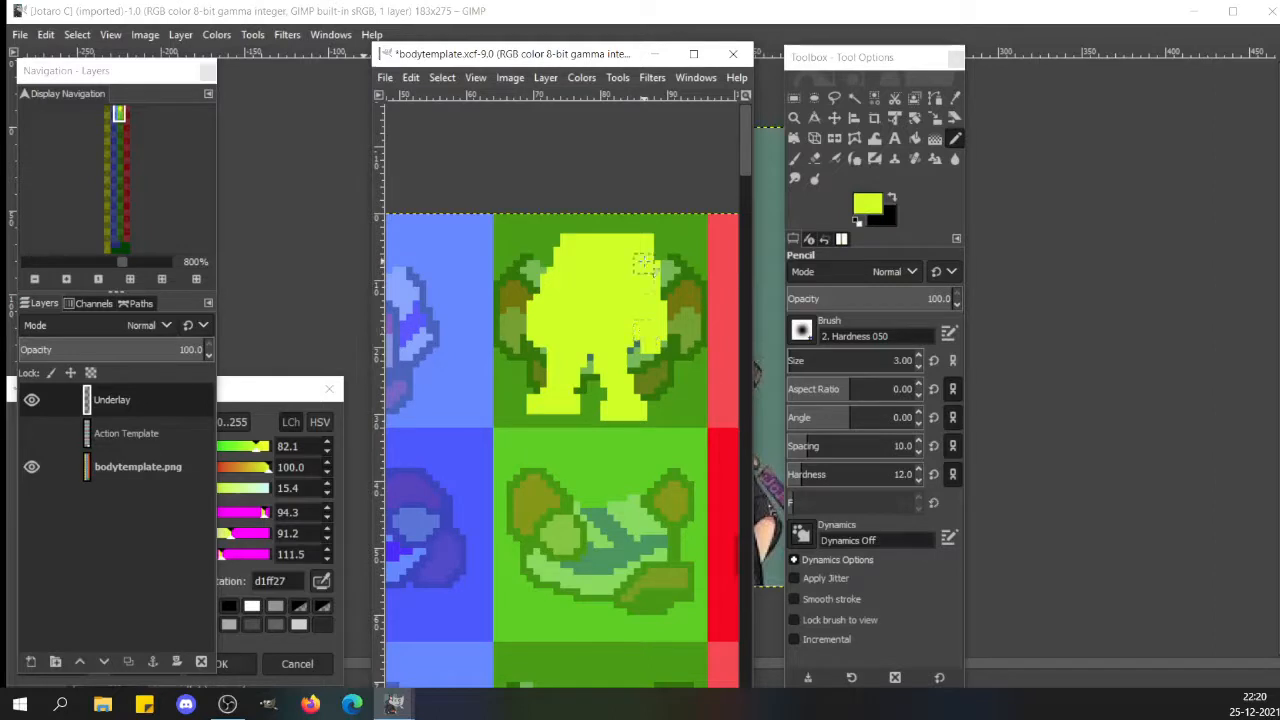
key(shift+e)
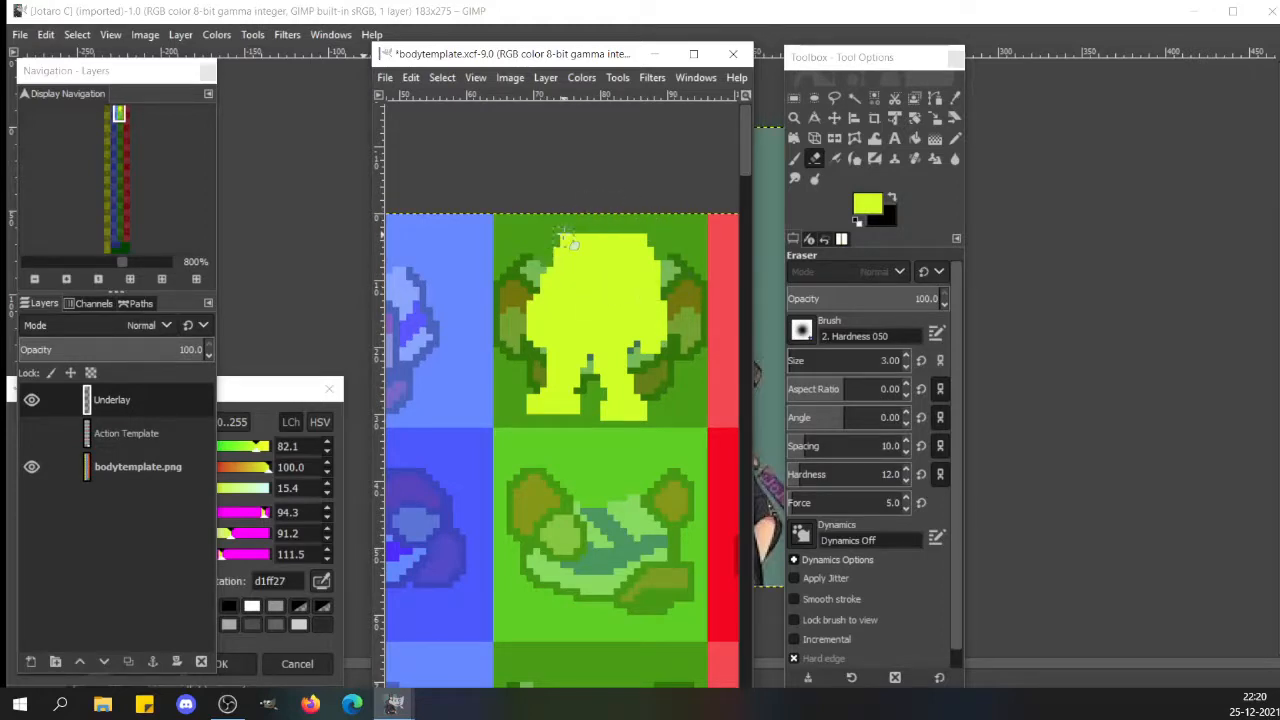
- Hide and reshow the Underlay layer to compare the painted figure with the body template beneath
click(32, 400)
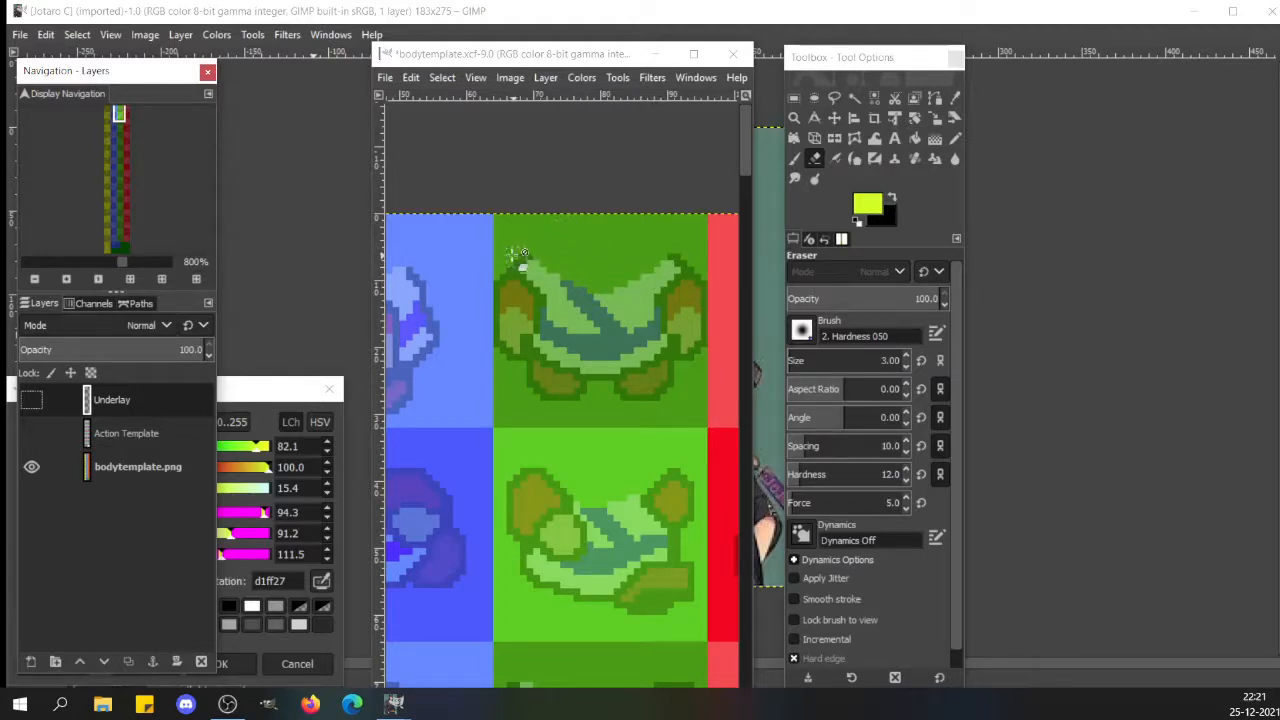
click(37, 402)
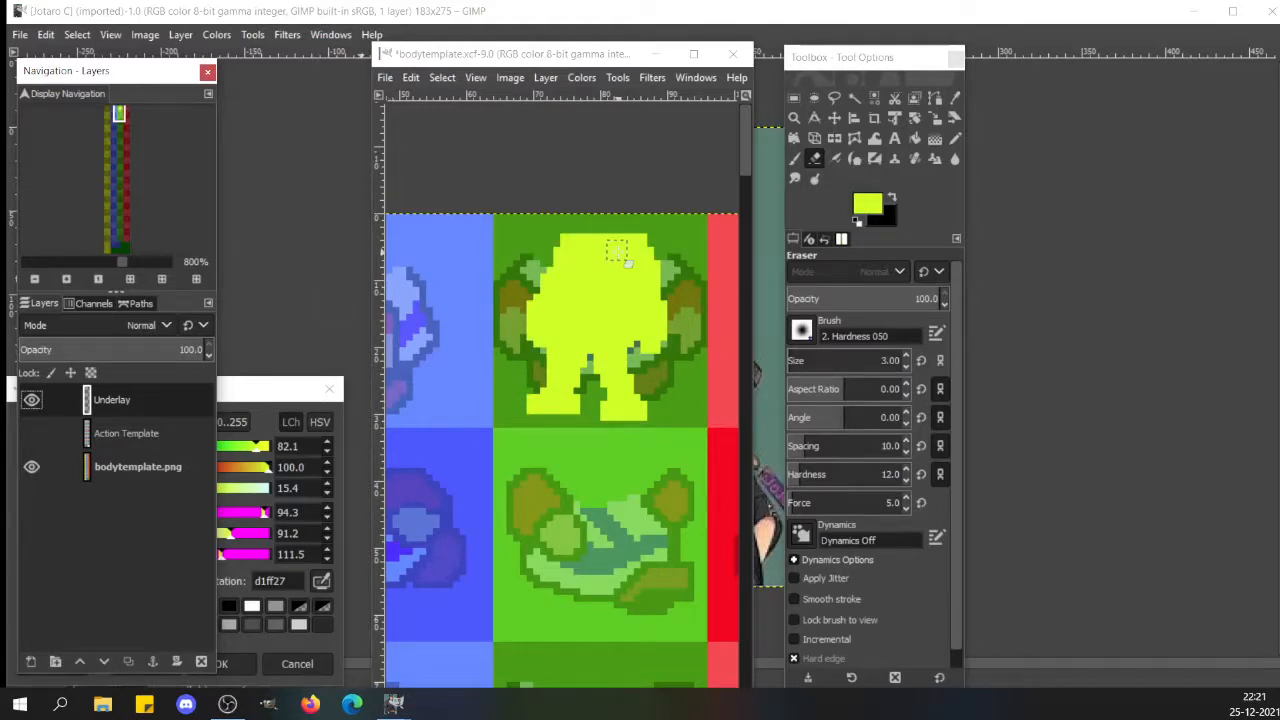
key(n)
key(r)
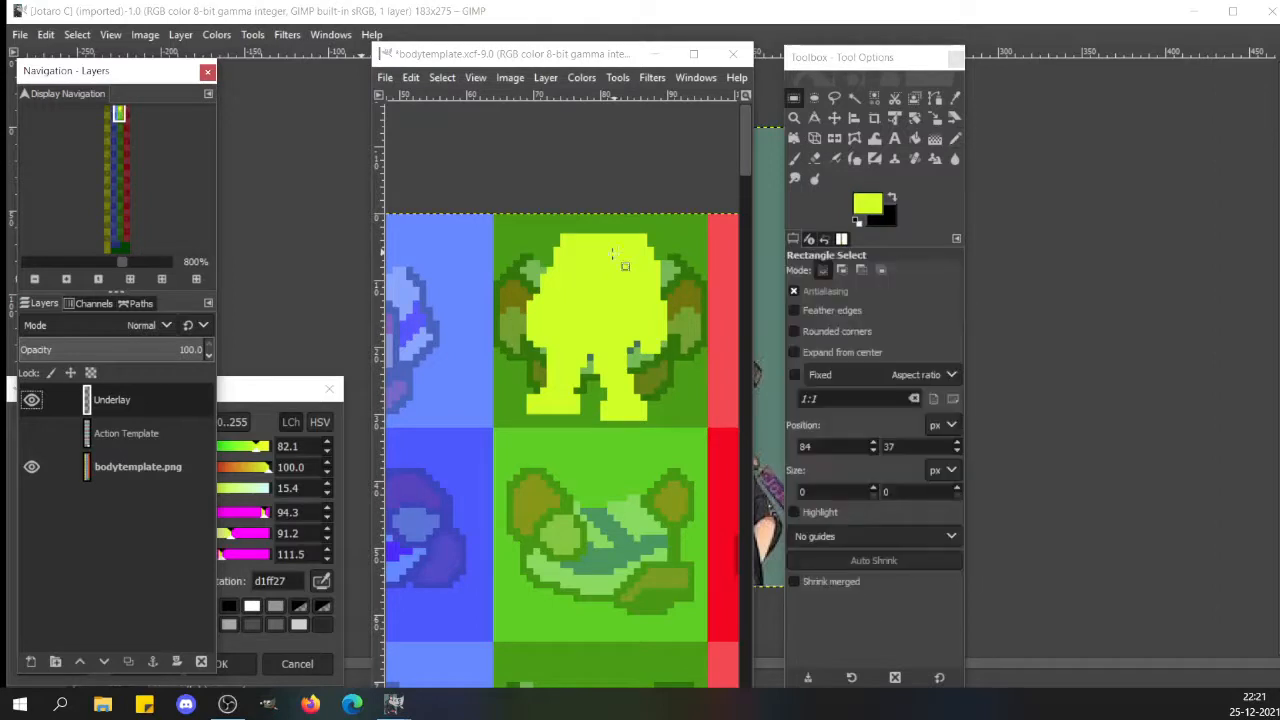
click(572, 263)
key(n)
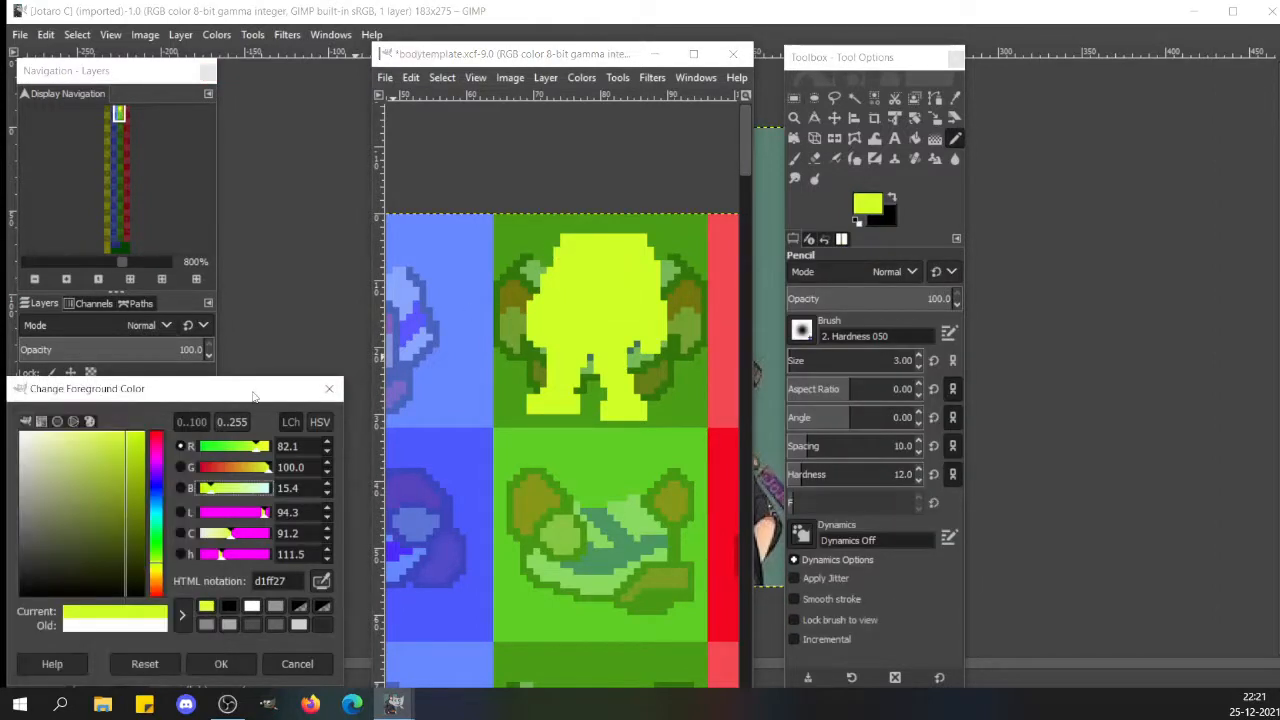
click(615, 363)
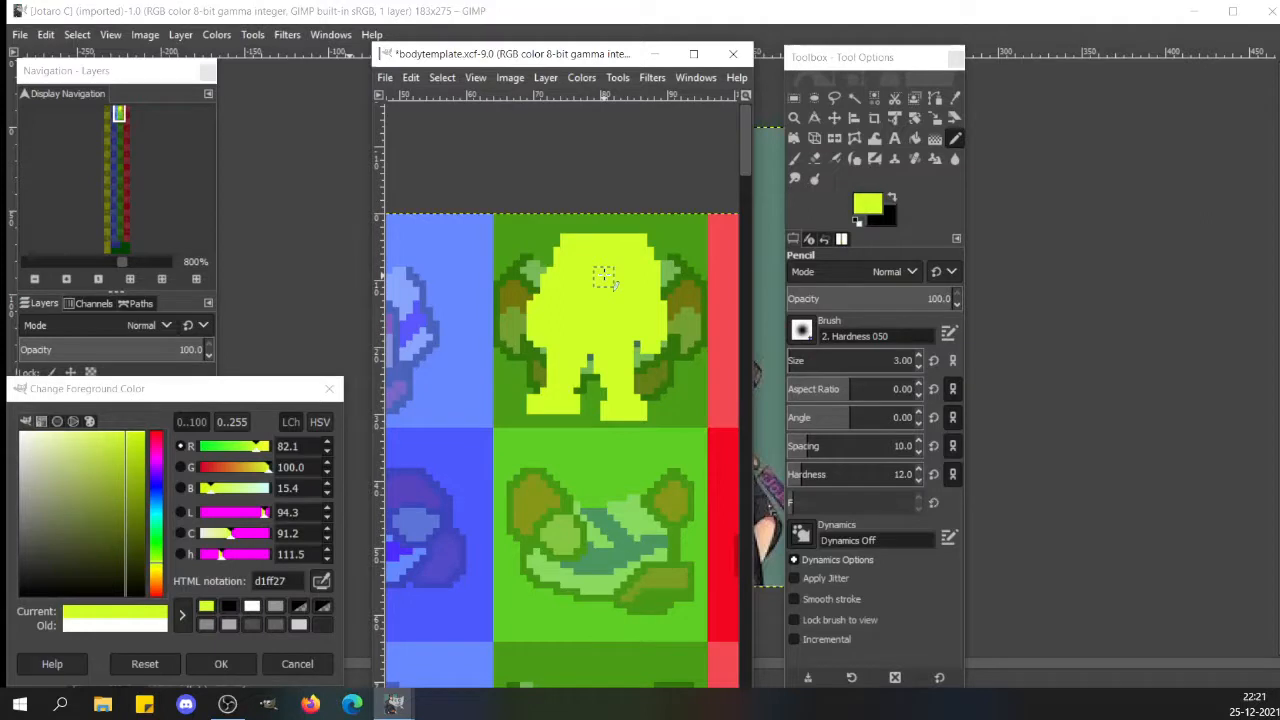
- Select the figure's left half, 11 by 28 px, then cut, paste and anchor it about 2 px further left
key(r)
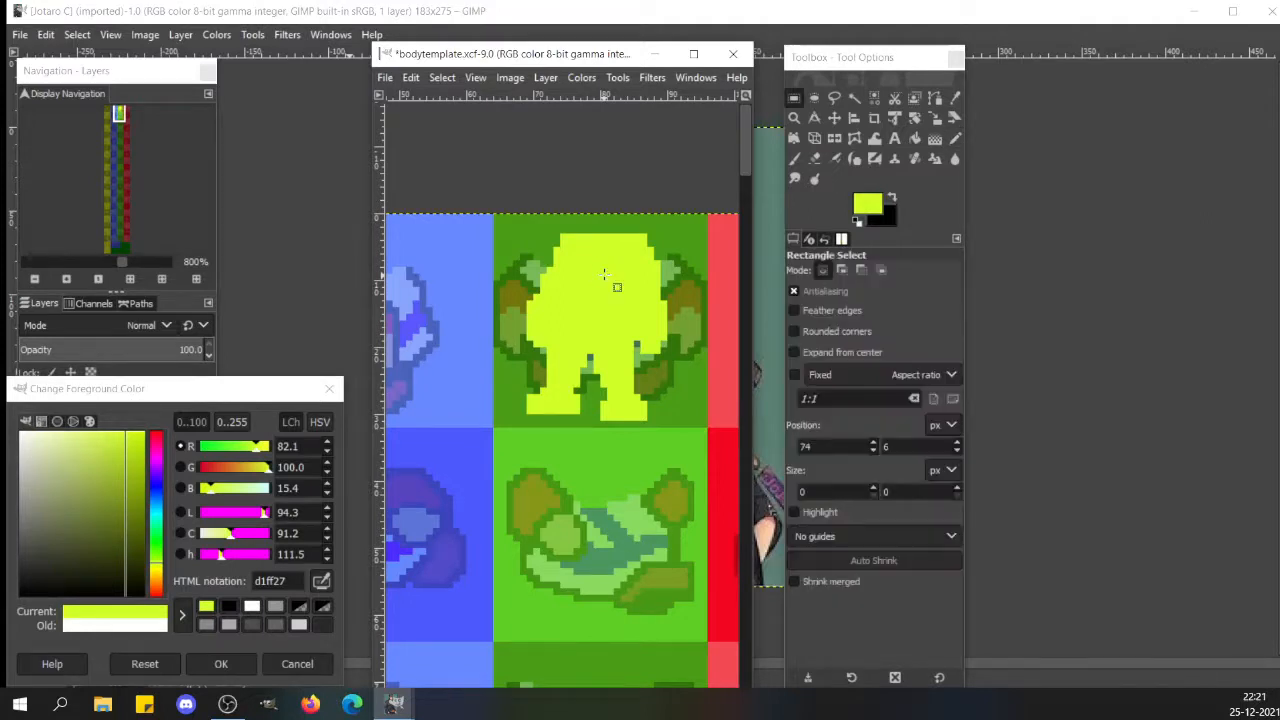
drag(518, 233, 591, 422)
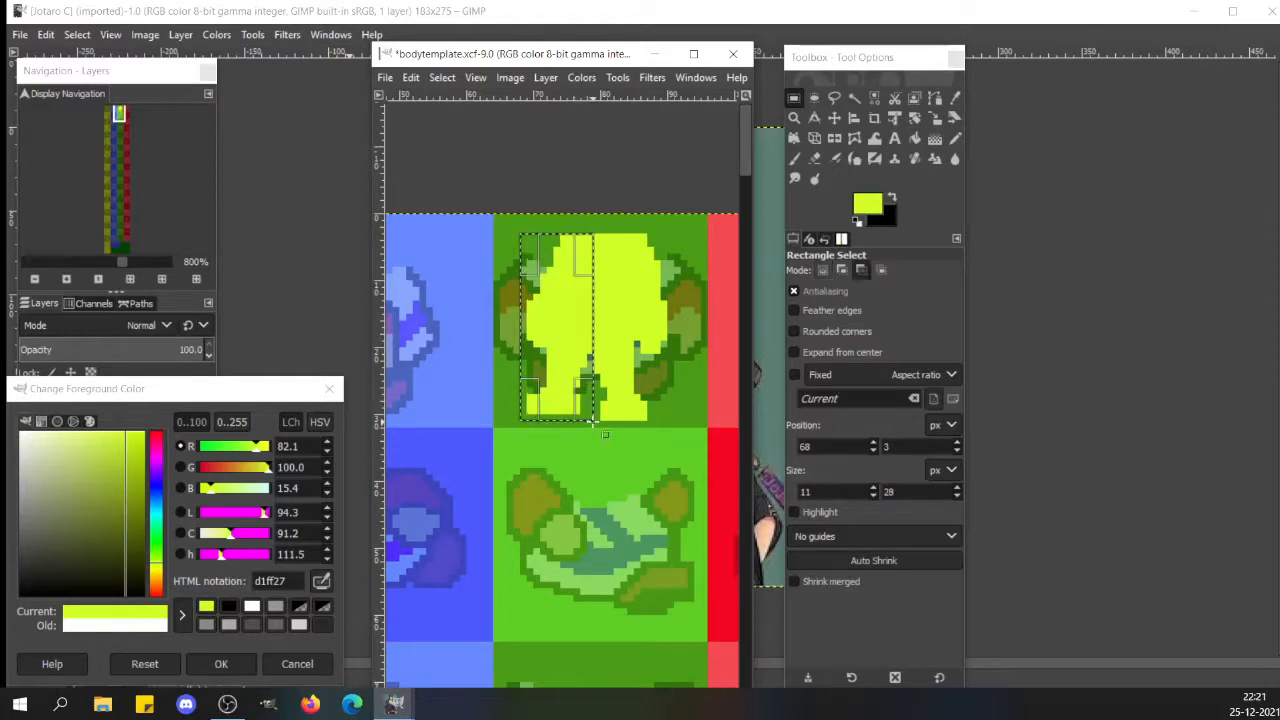
key(Delete)
key(ctrl+v)
key(Left)
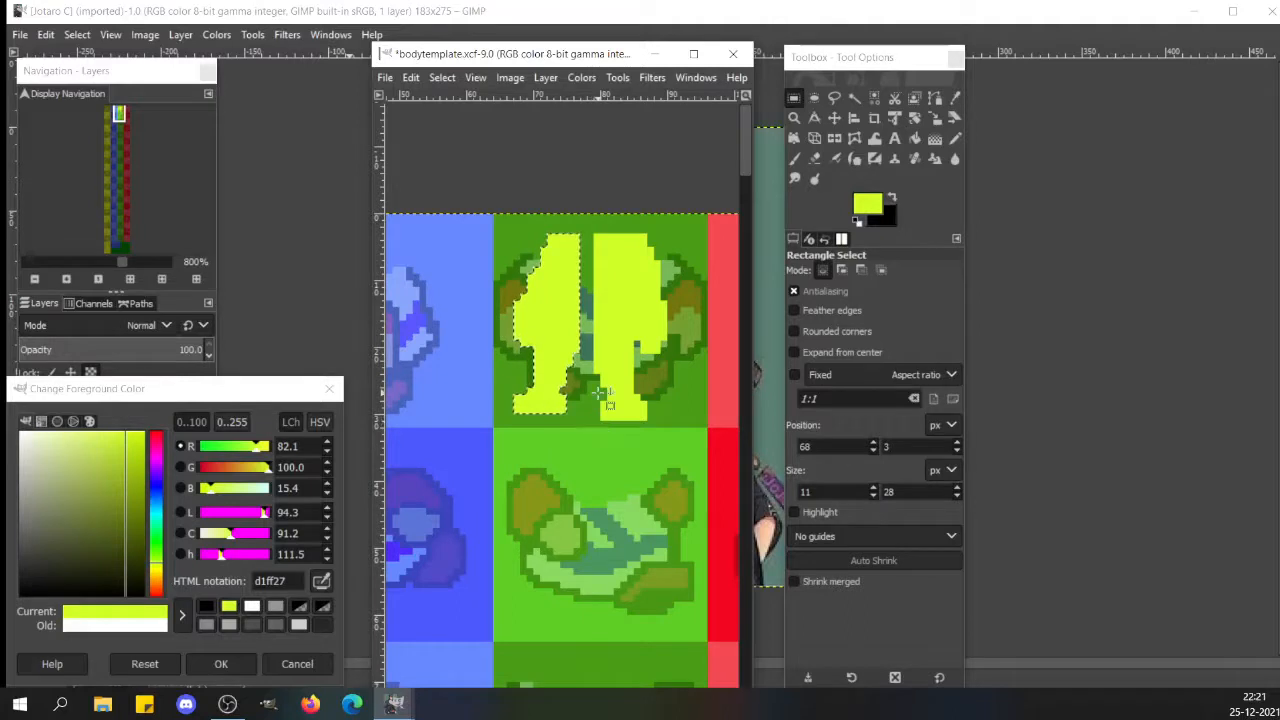
click(598, 395)
- Fill the gap between the figure's two halves in yellow-green with the Pencil and round off the crotch
key(n)
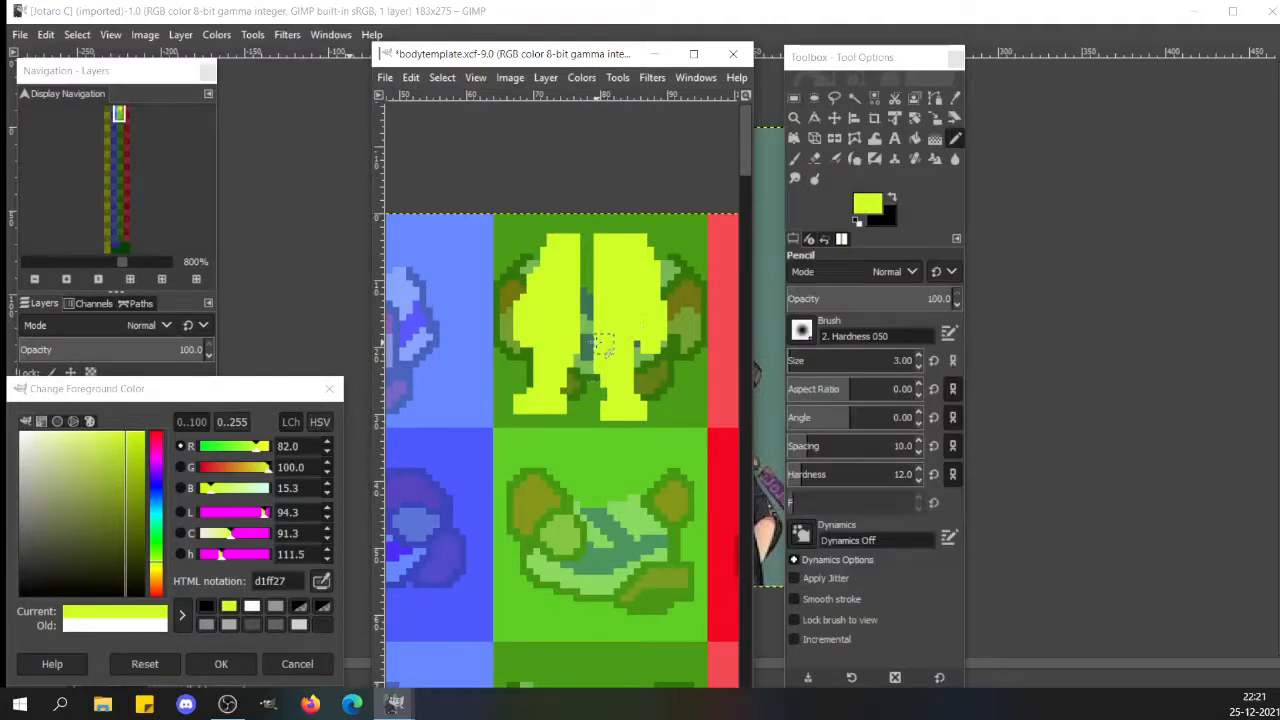
mouse_move(603, 342)
mouse_down()
mouse_move(590, 340)
mouse_move(595, 365)
mouse_move(590, 238)
mouse_move(600, 256)
mouse_up()
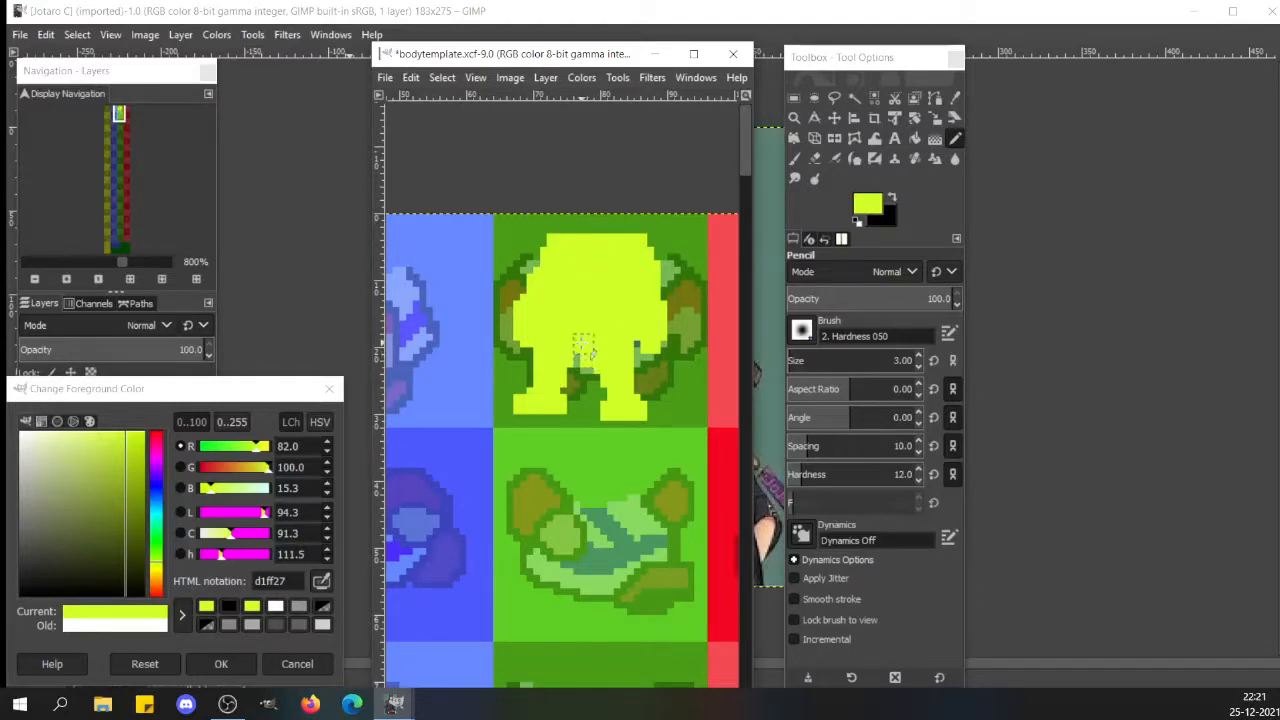
drag(590, 352, 565, 365)
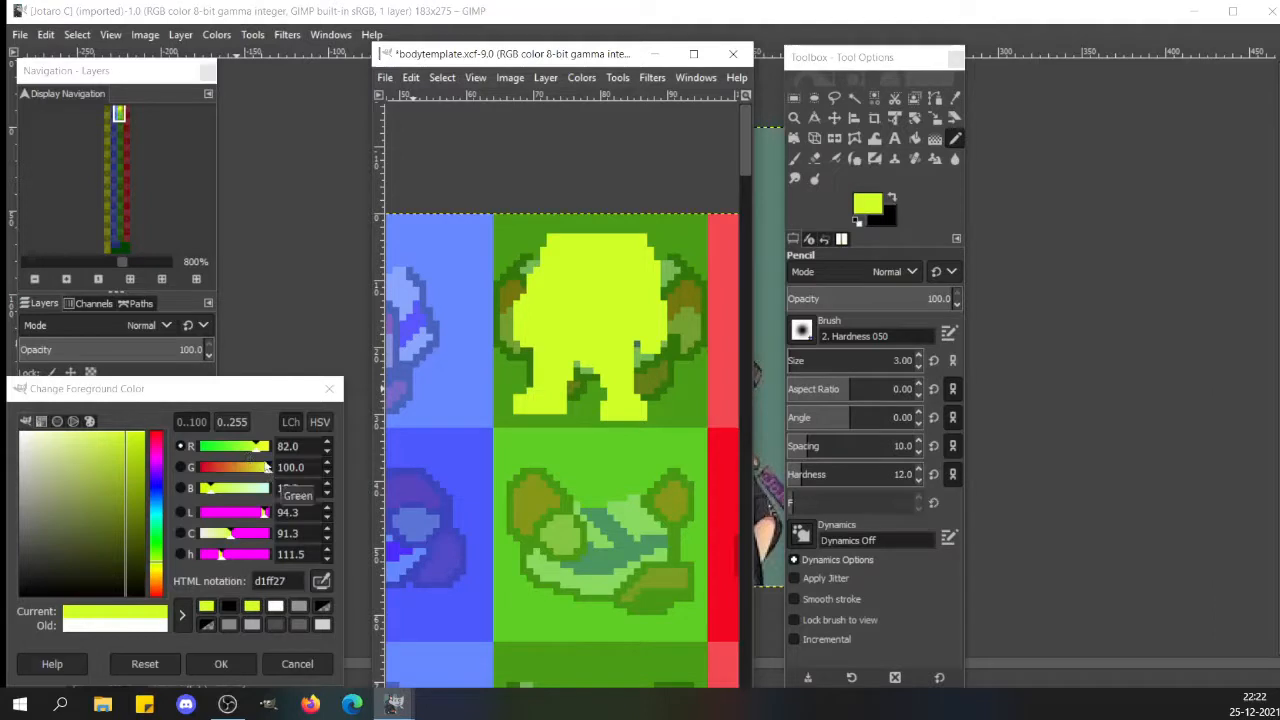
- Try to shade the area between the figure's legs in a darker yellow-green, add326
click(255, 447)
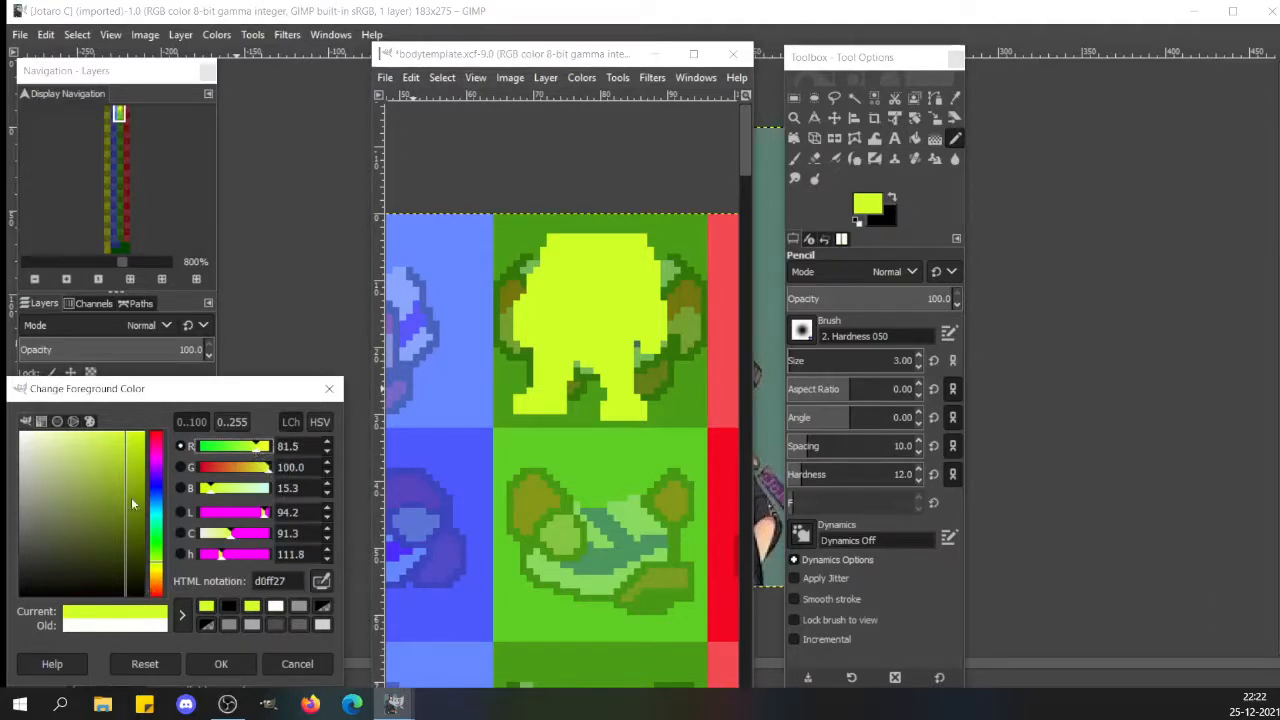
drag(132, 505, 122, 431)
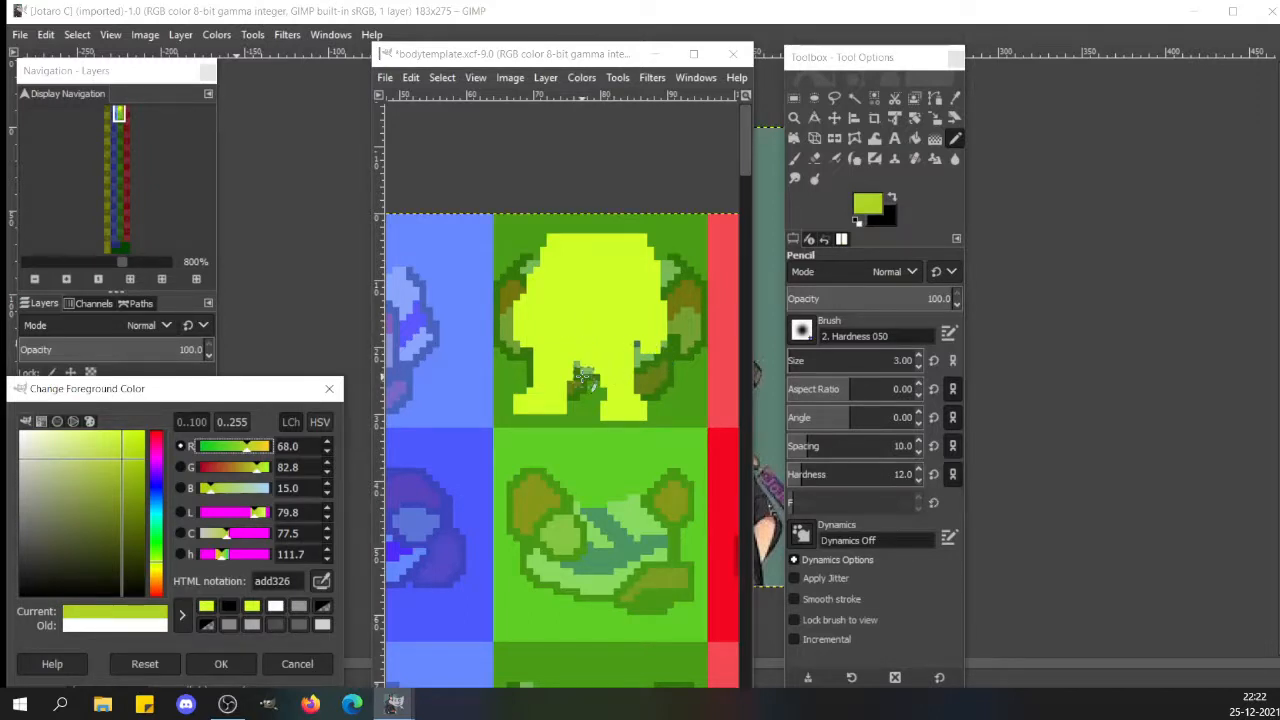
drag(584, 375, 598, 398)
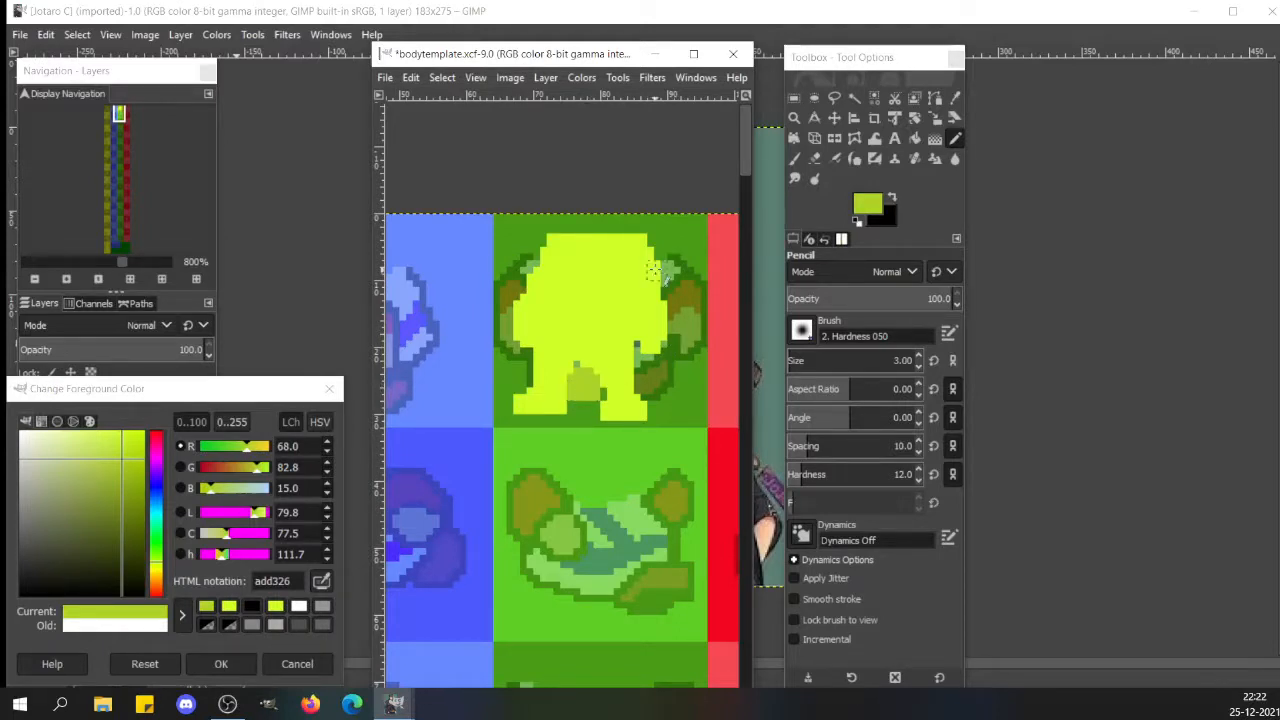
drag(648, 370, 644, 380)
key(ctrl+z)
key(ctrl+z)
key(ctrl+z)
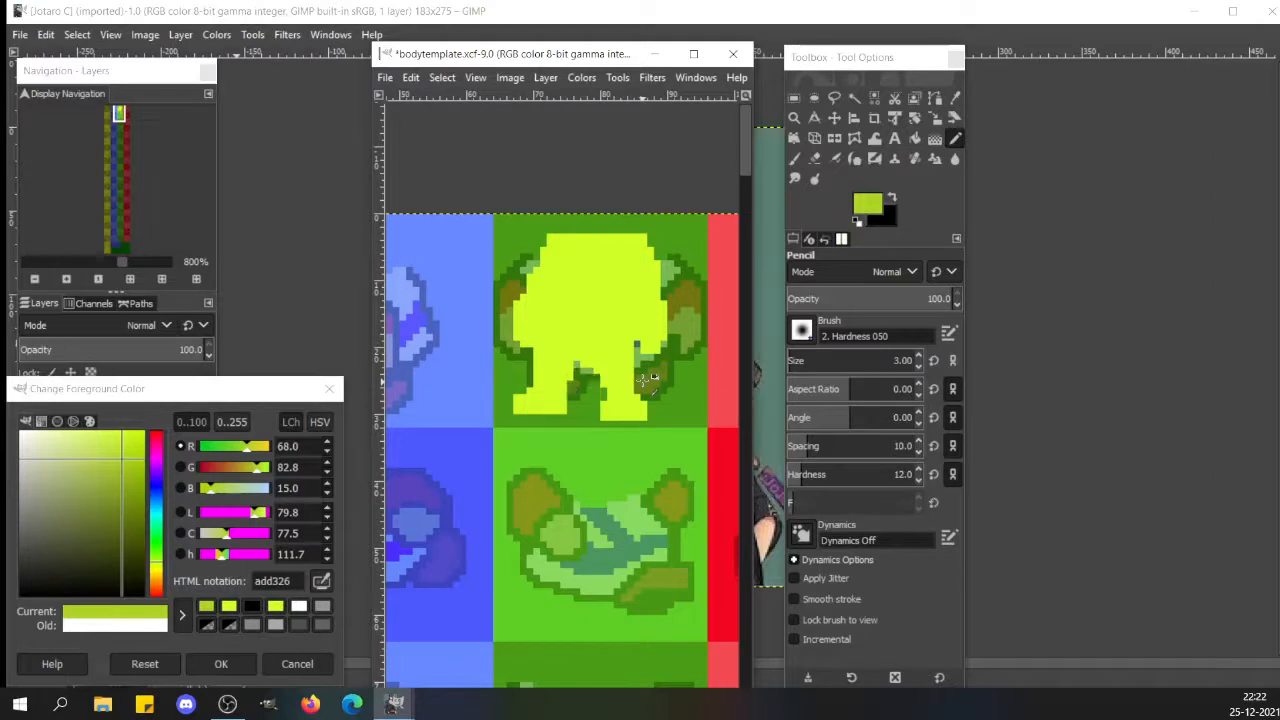
- Pick up the figure's bright yellow-green, d1ff27, and extend the body downward between the legs
ctrl+click(598, 292)
click(584, 371)
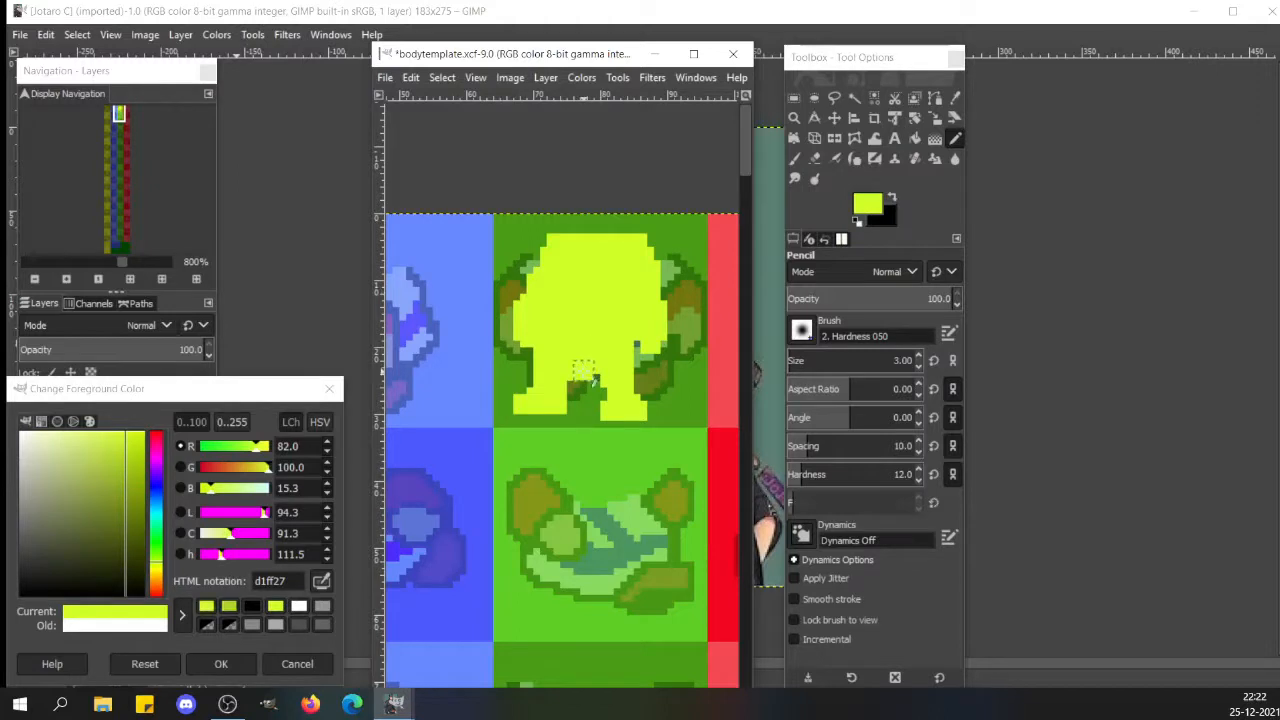
drag(584, 376, 577, 378)
click(590, 379)
click(590, 383)
- Smooth the outer edge and lower end of the figure's left arm with single Pencil dabs at 1600% zoom
click(161, 263)
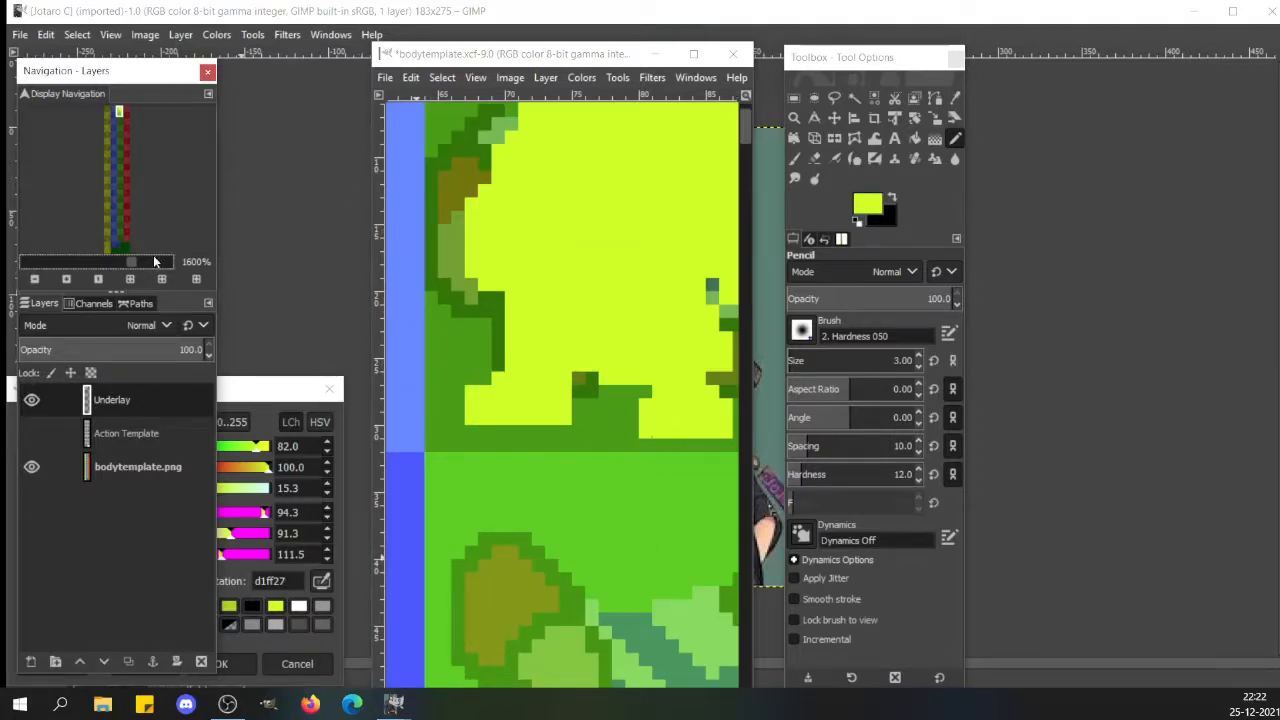
click(120, 110)
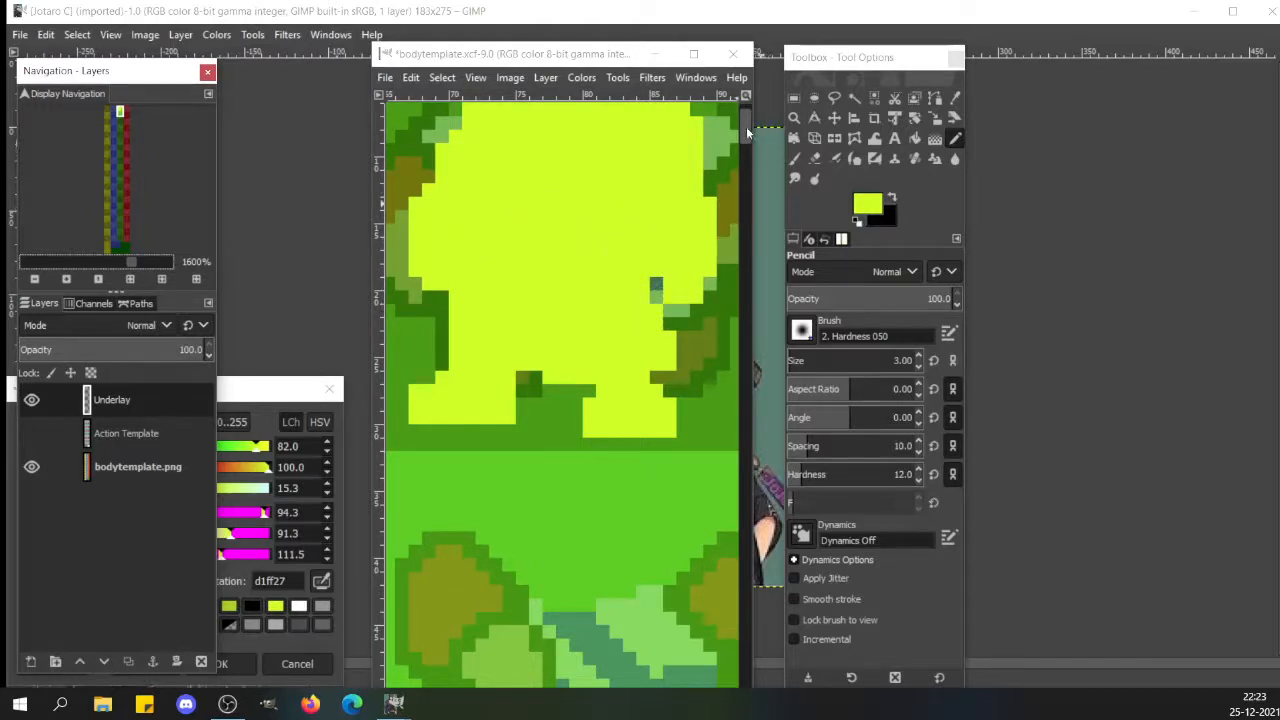
scroll(746, 126, up, 1)
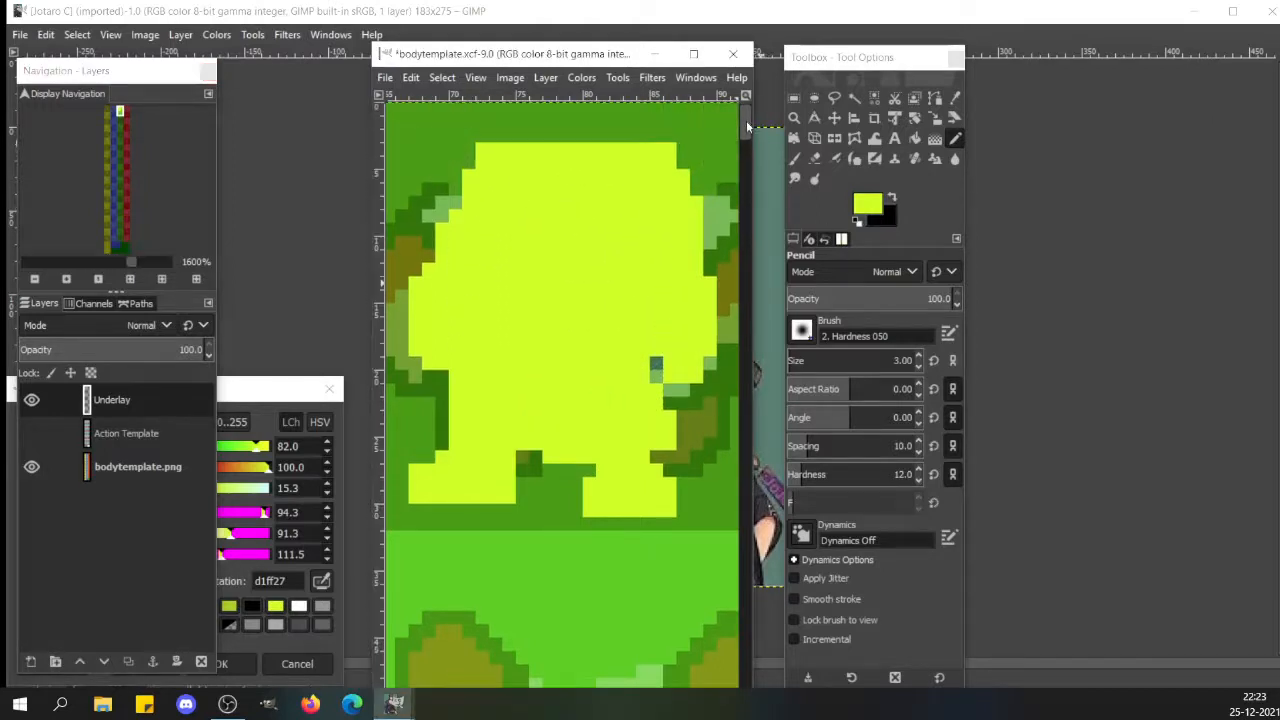
click(467, 208)
click(443, 363)
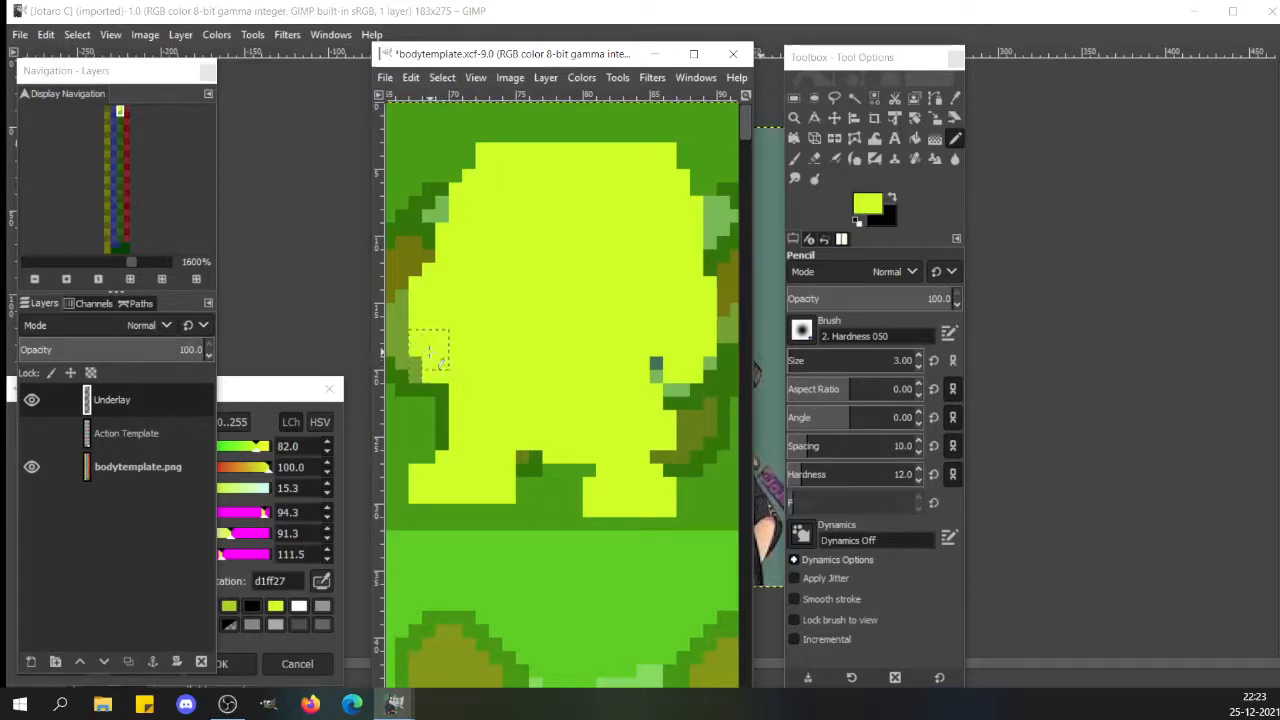
click(429, 349)
click(444, 265)
- Set the foreground colour to a darker yellow-green, 98b820
click(259, 402)
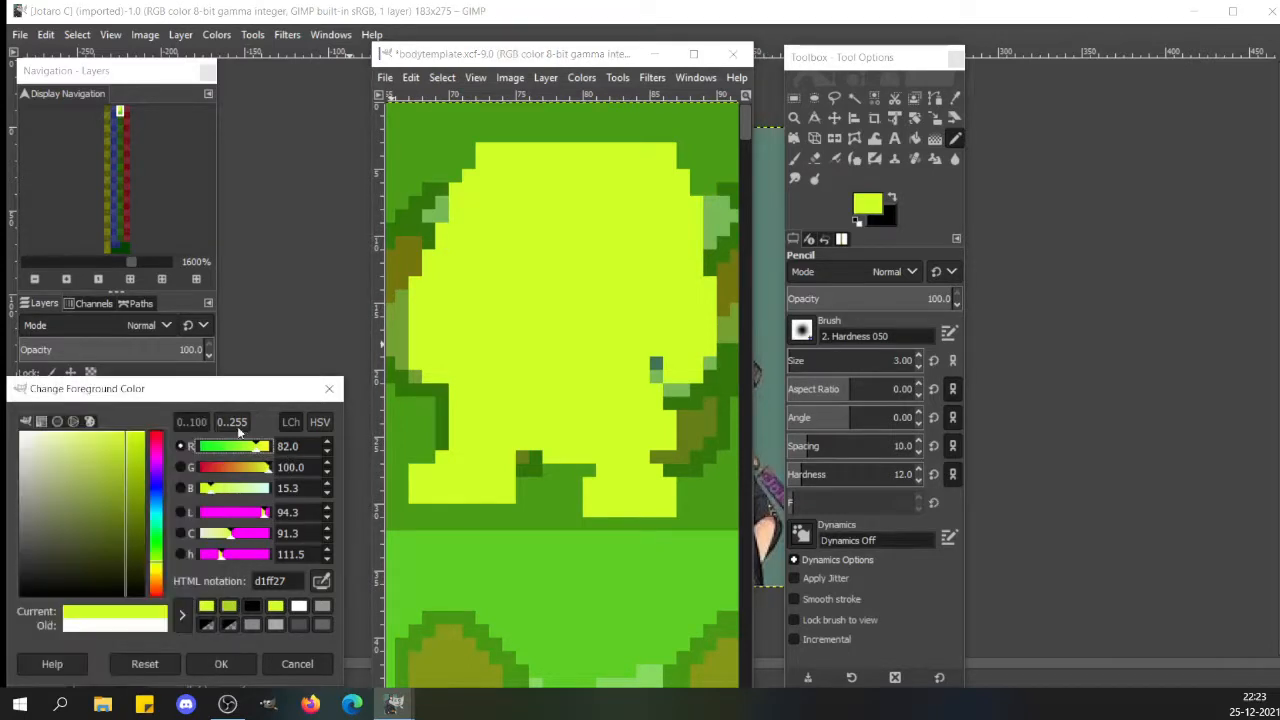
drag(119, 513, 124, 483)
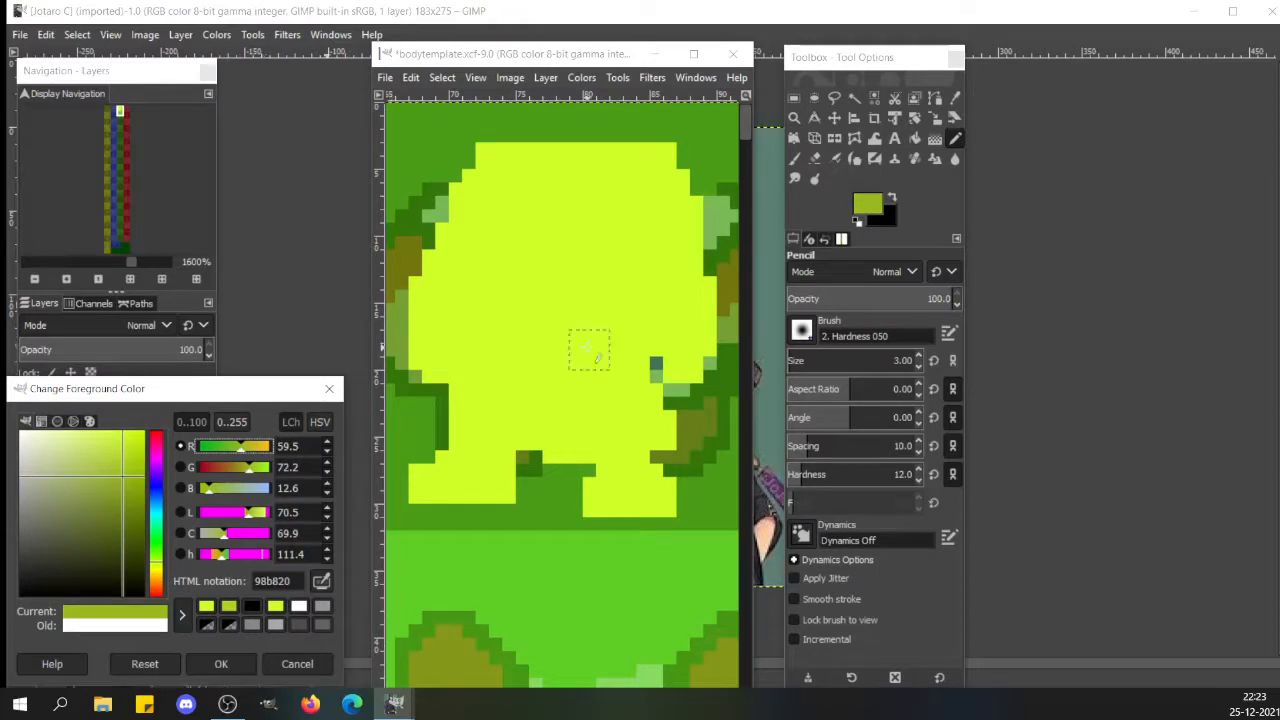
- Set the Pencil brush size to 2
click(918, 363)
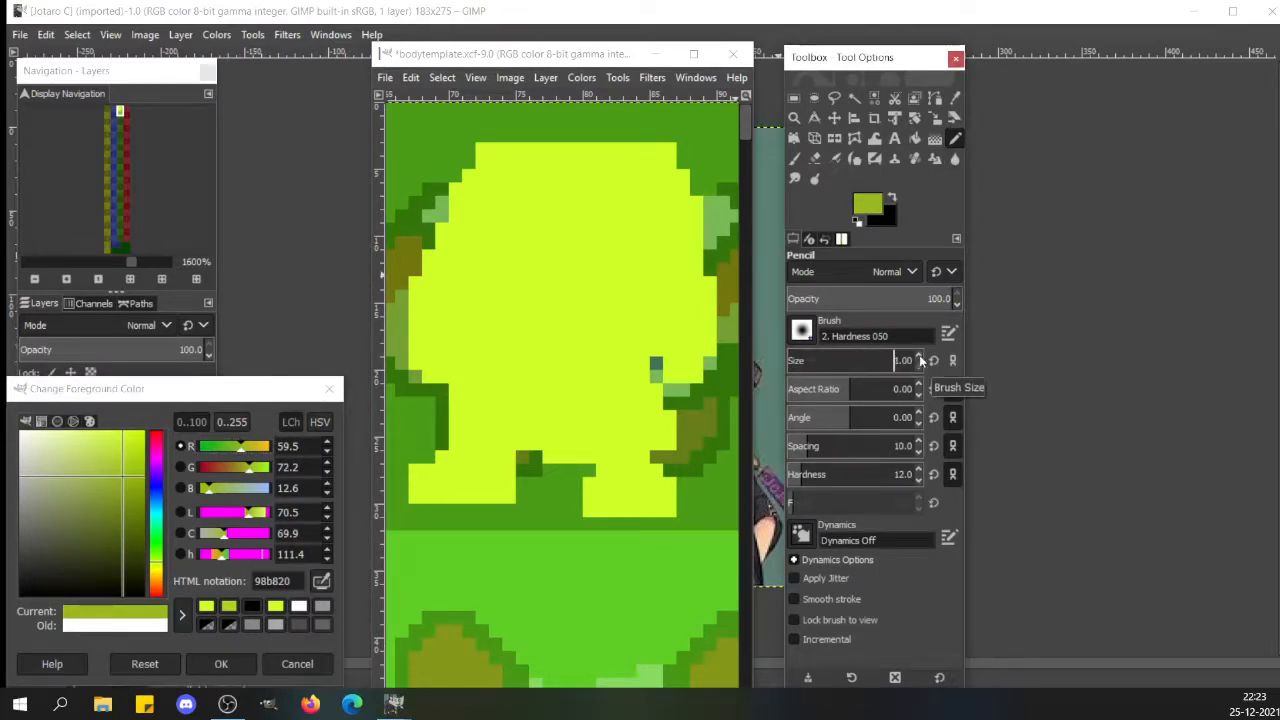
click(919, 355)
click(576, 445)
drag(574, 442, 537, 417)
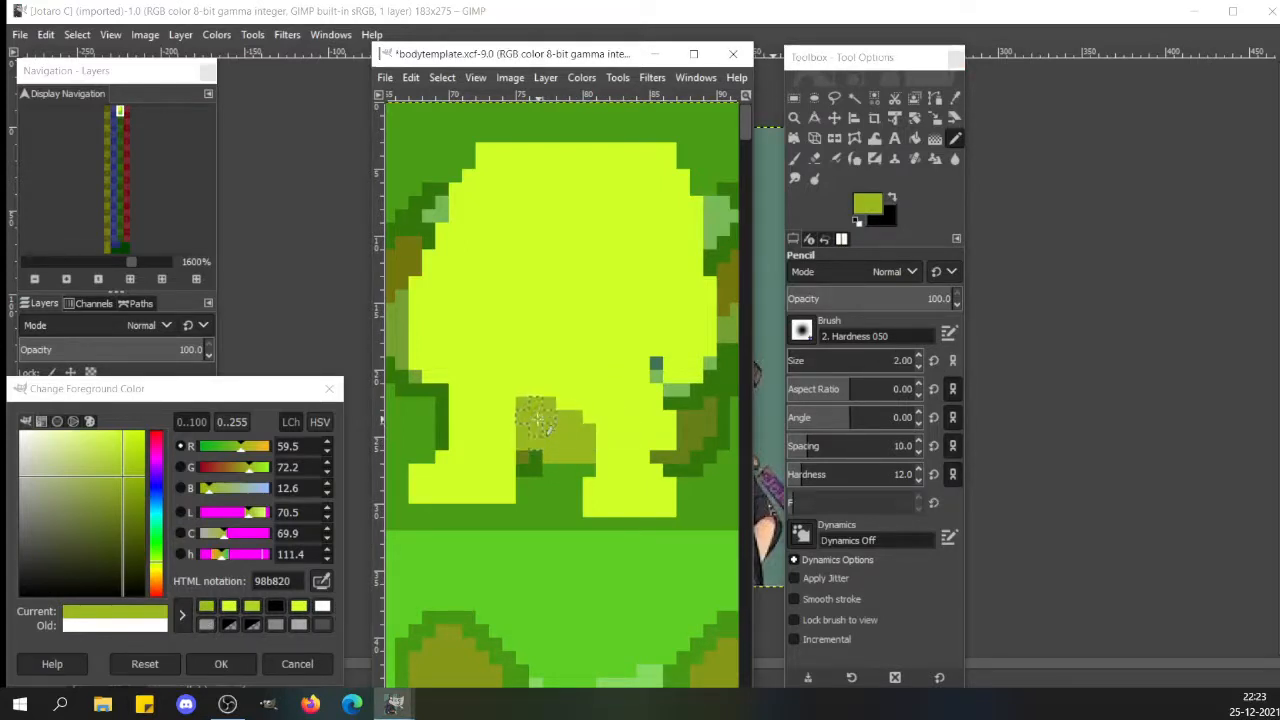
key(ctrl+z)
key(ctrl+z)
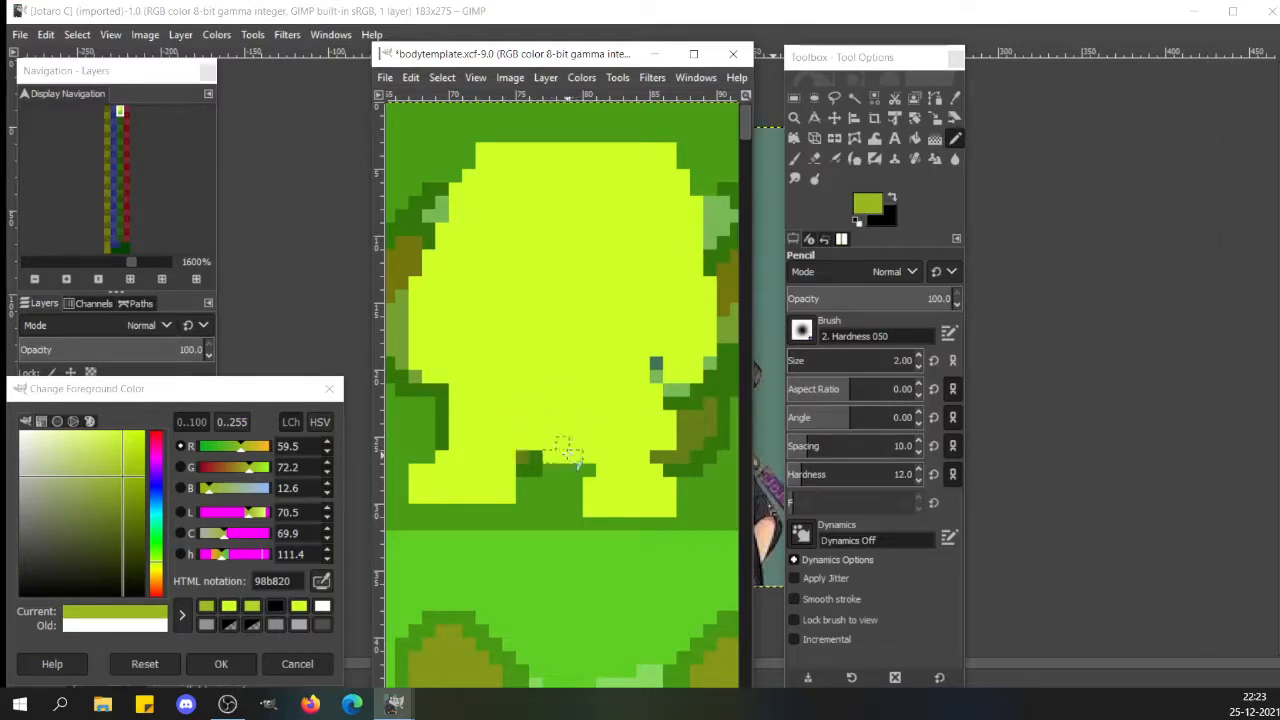
- Shade the area between the figure's legs and a large patch down the middle of the torso in darker yellow-green
drag(566, 449, 585, 466)
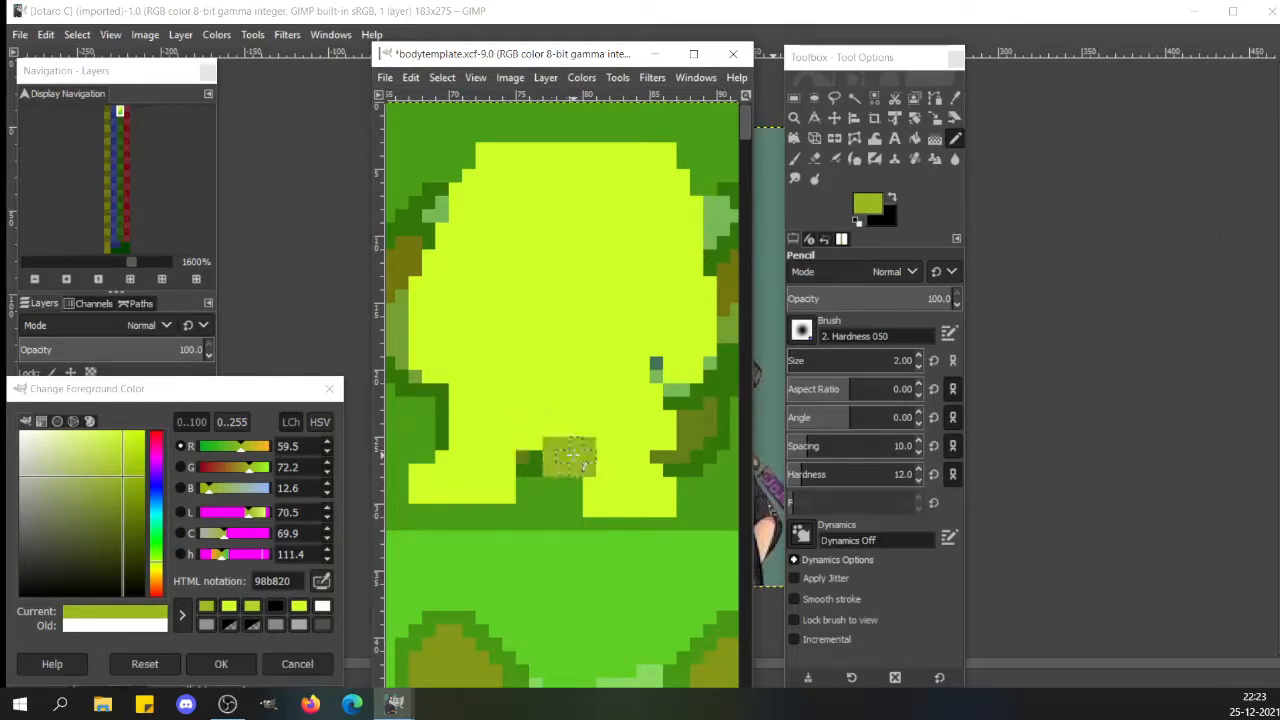
click(534, 436)
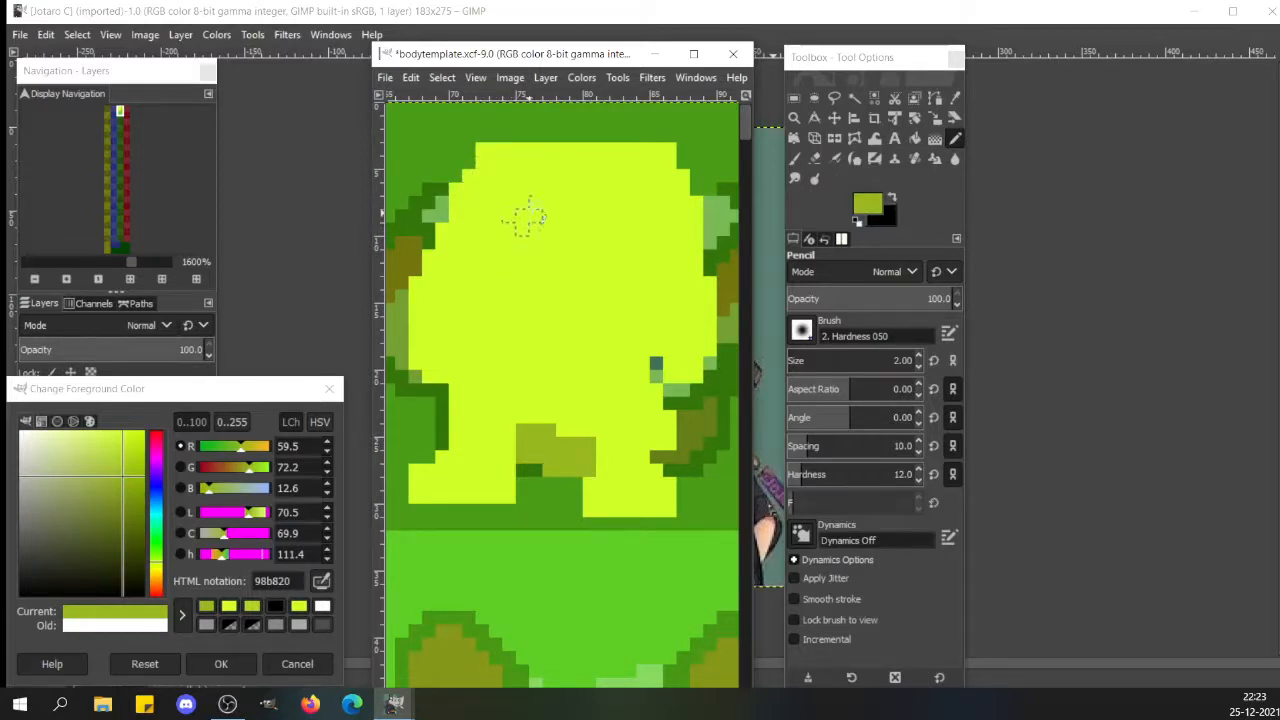
mouse_move(536, 200)
mouse_down()
mouse_move(521, 262)
mouse_move(496, 268)
mouse_move(474, 300)
mouse_move(497, 256)
mouse_move(503, 362)
mouse_up()
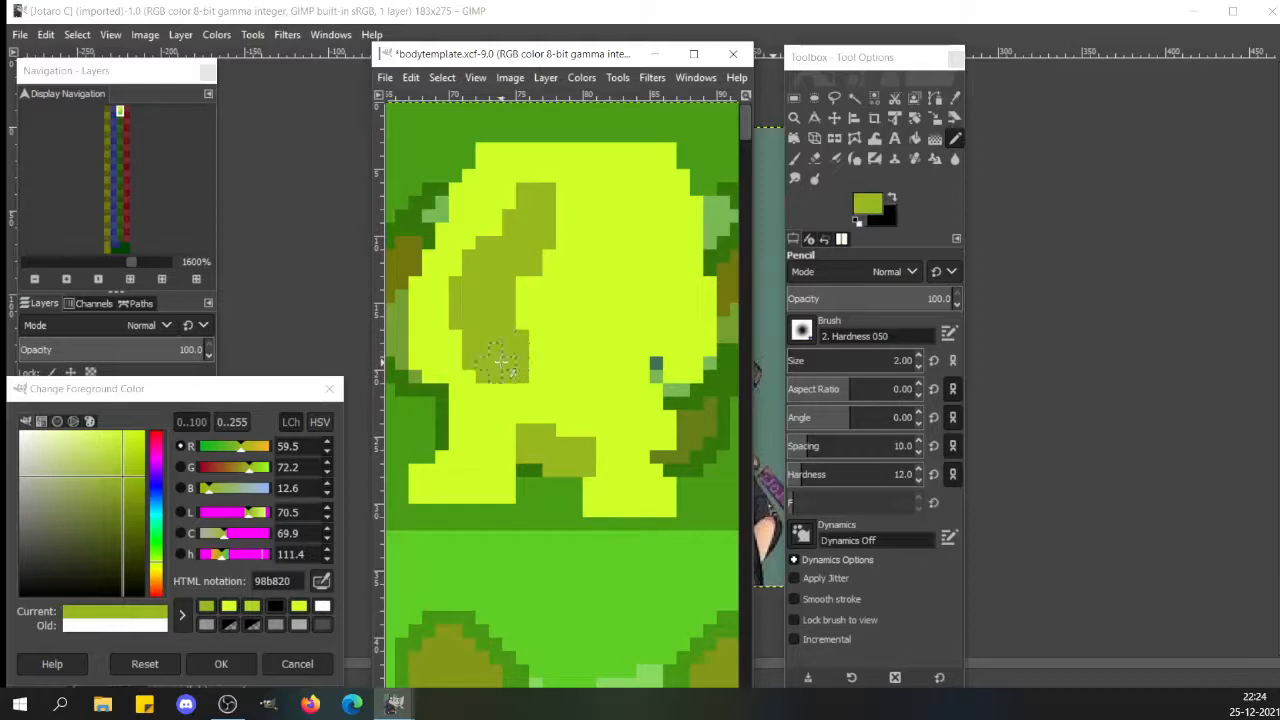
mouse_move(524, 310)
mouse_down()
mouse_move(574, 262)
mouse_move(564, 202)
mouse_move(582, 213)
mouse_move(601, 192)
mouse_move(552, 187)
mouse_move(562, 172)
mouse_move(640, 187)
mouse_move(611, 180)
mouse_move(469, 516)
mouse_move(499, 255)
mouse_move(644, 215)
mouse_move(604, 160)
mouse_move(627, 213)
mouse_move(591, 268)
mouse_move(592, 244)
mouse_move(589, 296)
mouse_move(547, 357)
mouse_move(589, 390)
mouse_move(609, 266)
mouse_move(607, 343)
mouse_up()
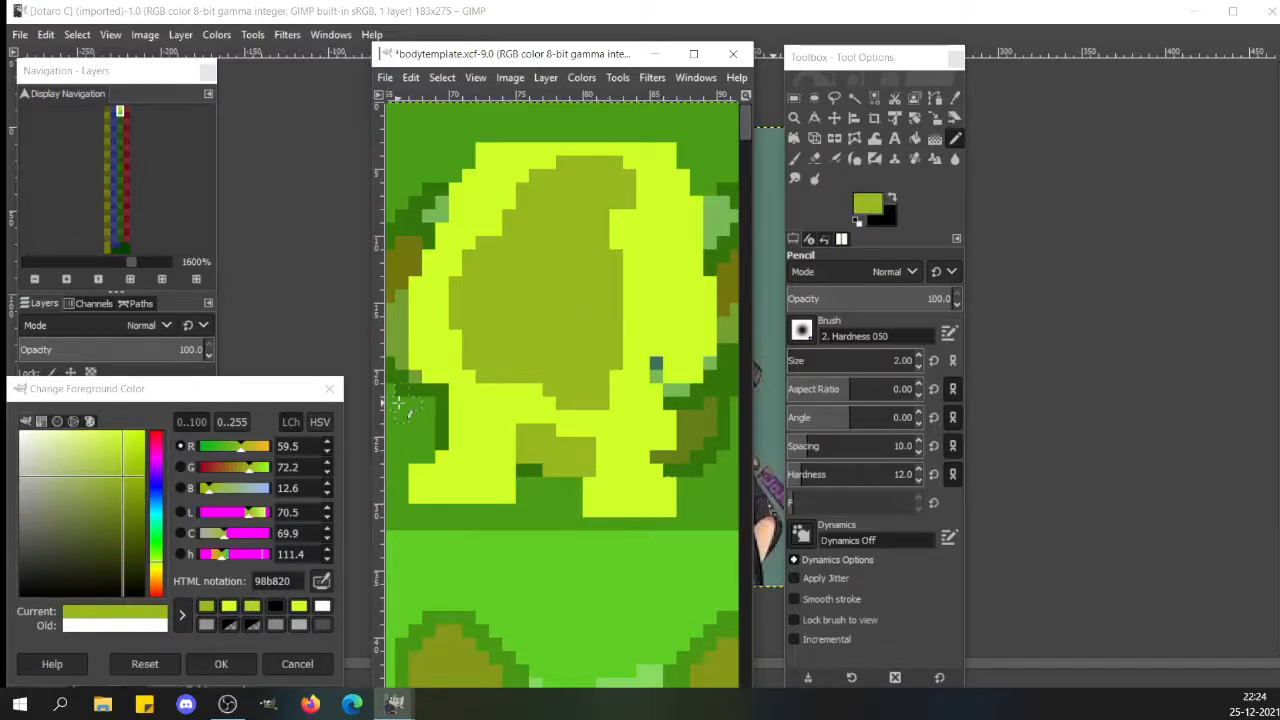
- Set the Pencil size to 1 and shade the soles of both feet, the inner legs and the lower edge of the right-hand arm
click(918, 365)
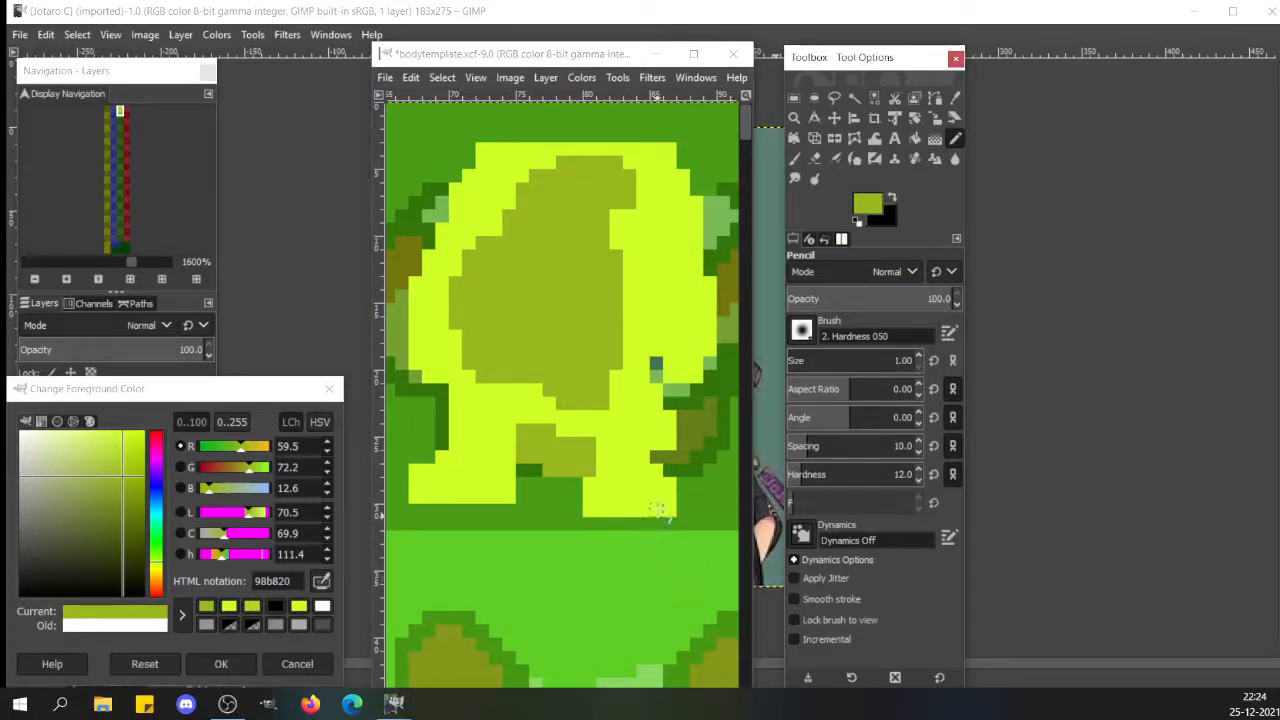
mouse_move(658, 510)
mouse_down()
mouse_move(604, 510)
mouse_move(604, 497)
mouse_move(593, 512)
mouse_move(676, 516)
mouse_up()
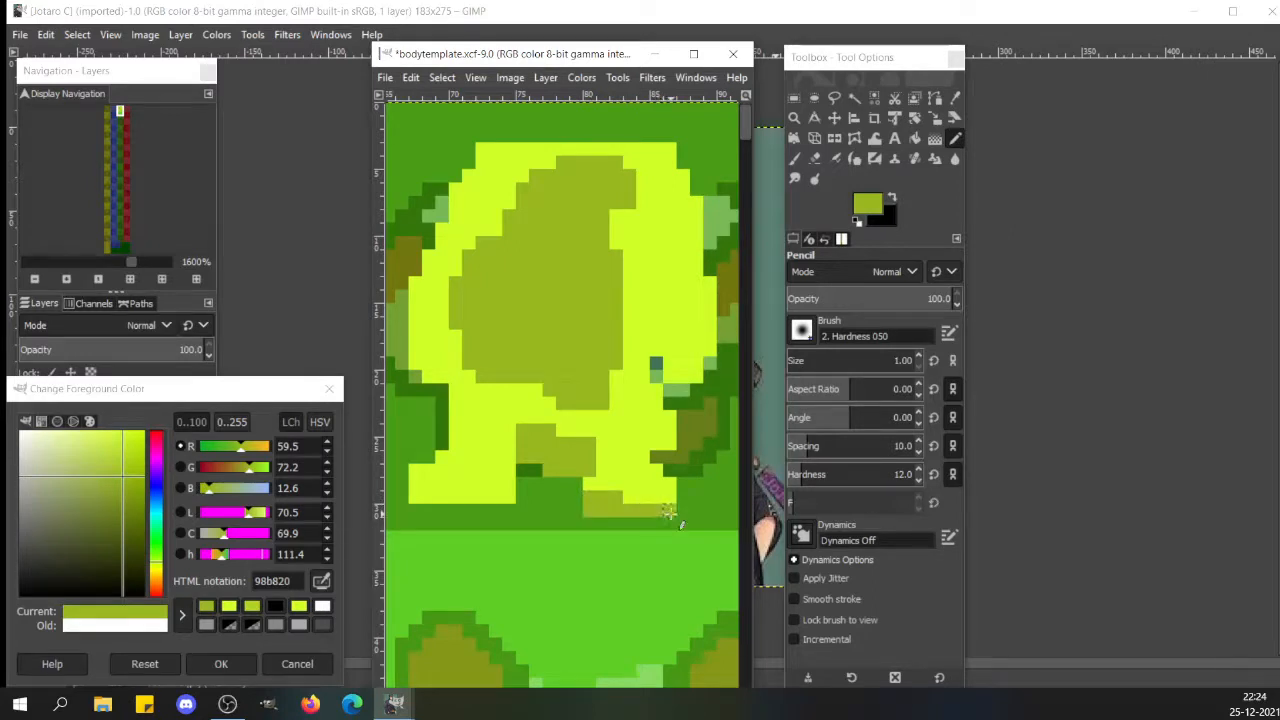
mouse_move(500, 497)
mouse_down()
mouse_move(445, 496)
mouse_move(506, 496)
mouse_move(416, 496)
mouse_move(491, 473)
mouse_up()
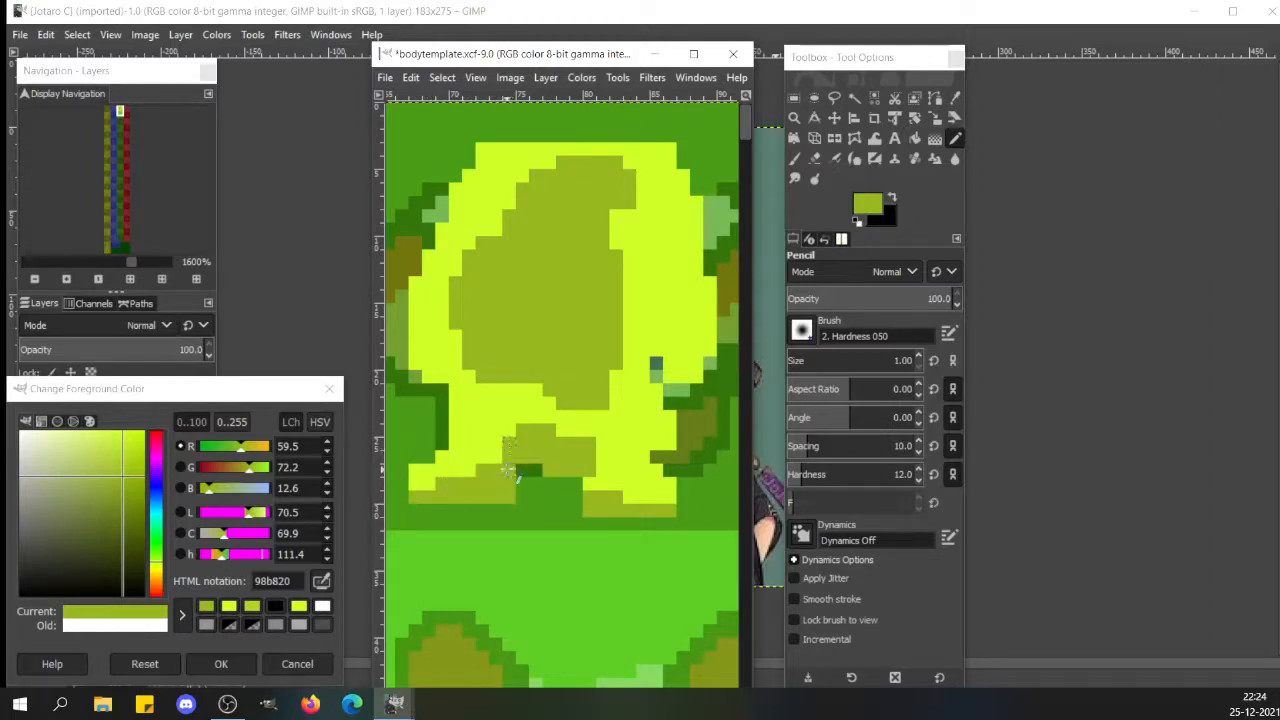
mouse_move(593, 465)
mouse_down()
mouse_move(604, 492)
mouse_move(592, 486)
mouse_move(608, 490)
mouse_up()
mouse_move(708, 338)
mouse_down()
mouse_move(692, 350)
mouse_move(710, 346)
mouse_up()
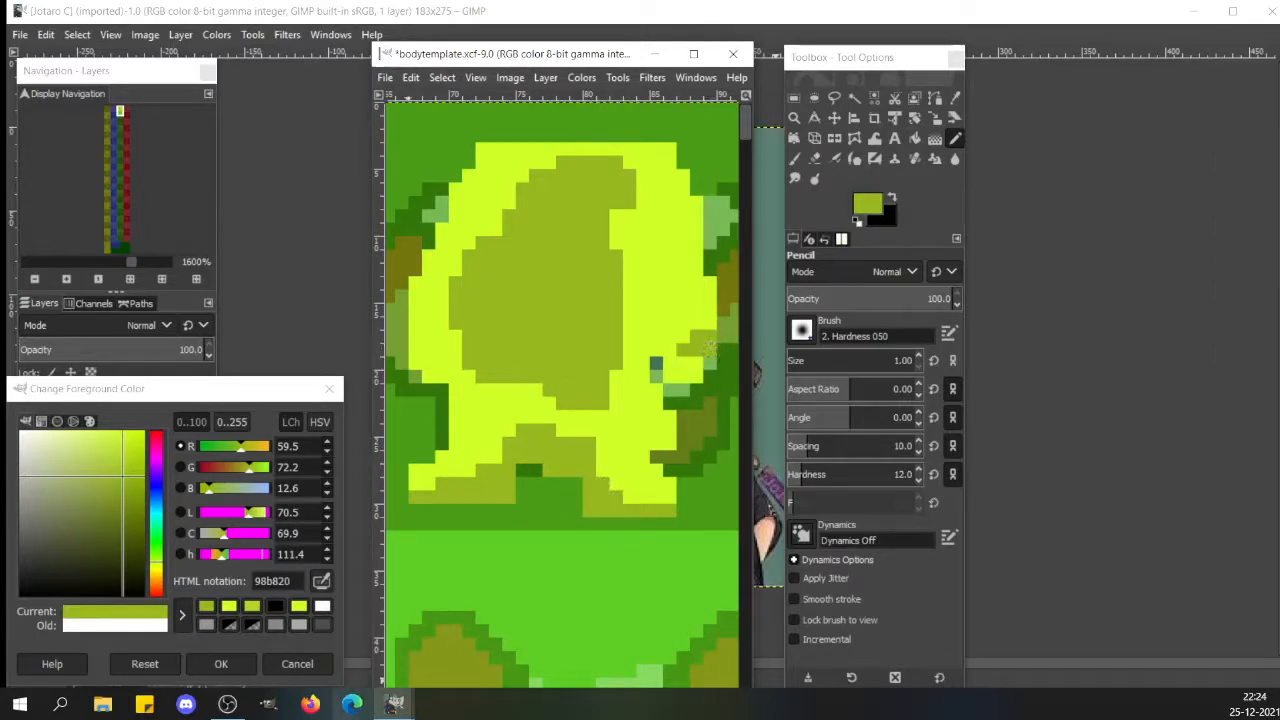
- Examine the shirt, jacket and hand details in the Jotaro A reference image up close and as a whole
mouse_move(395, 704)
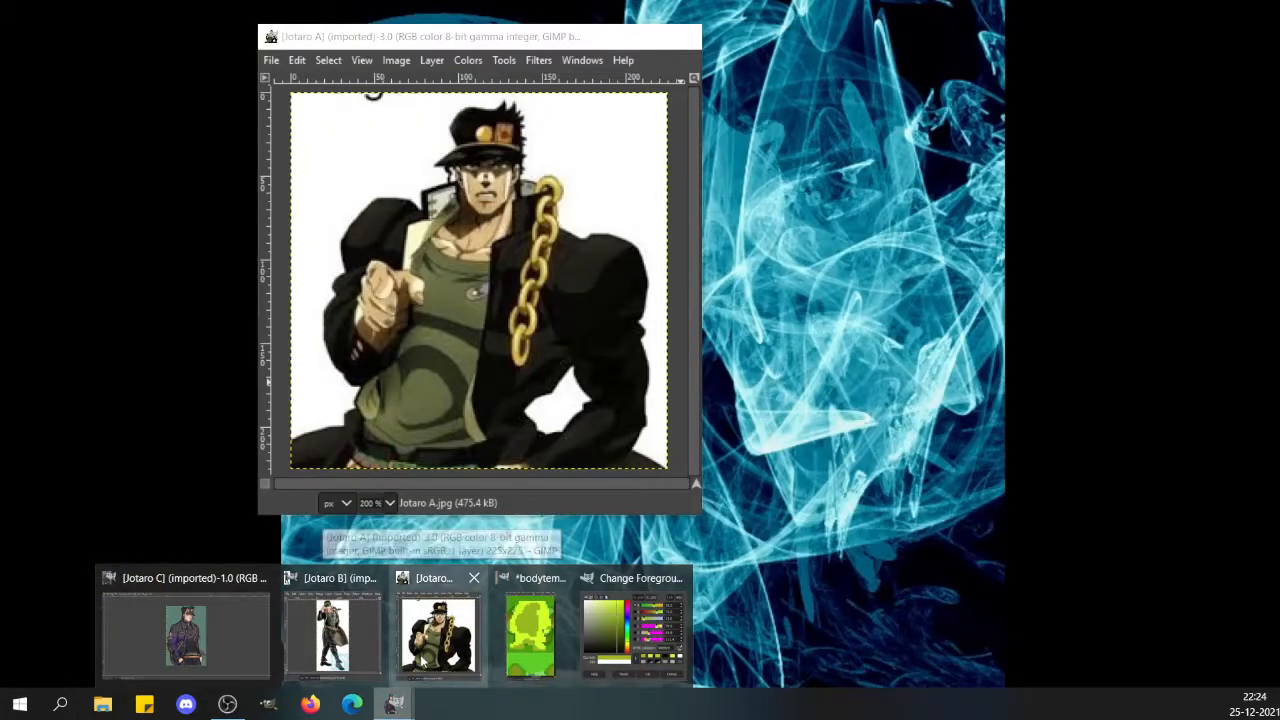
click(421, 659)
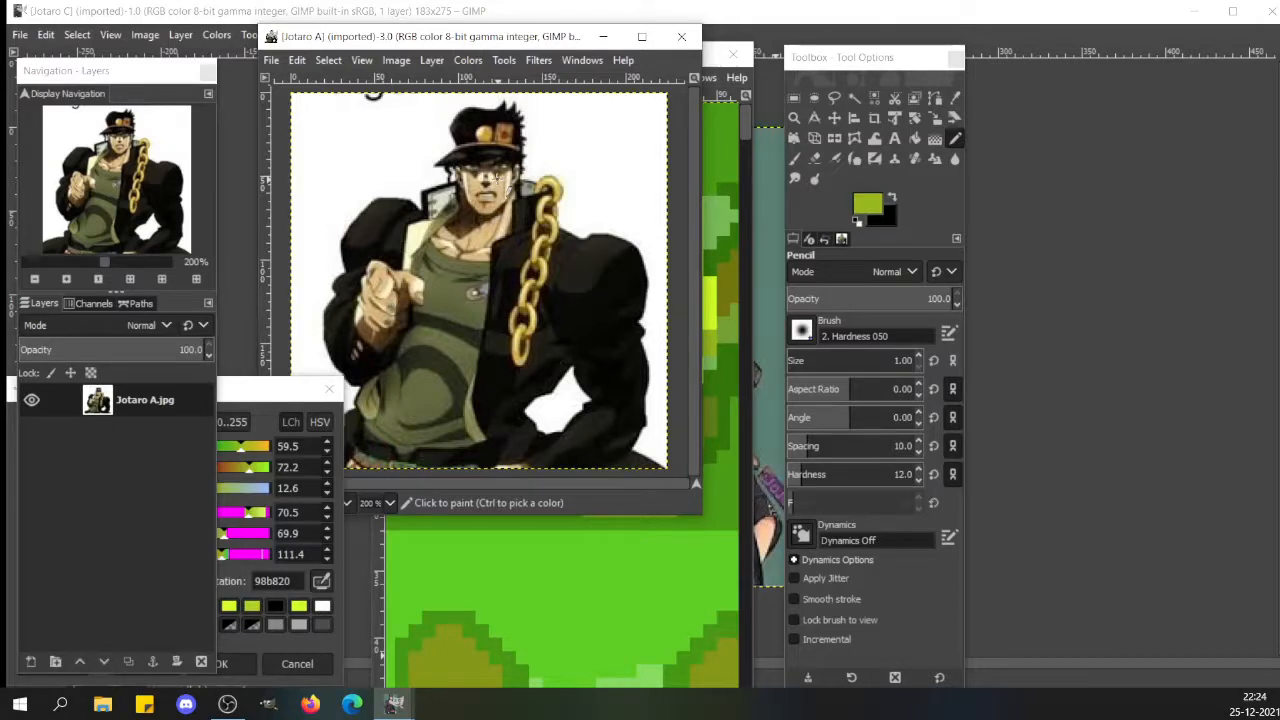
click(156, 262)
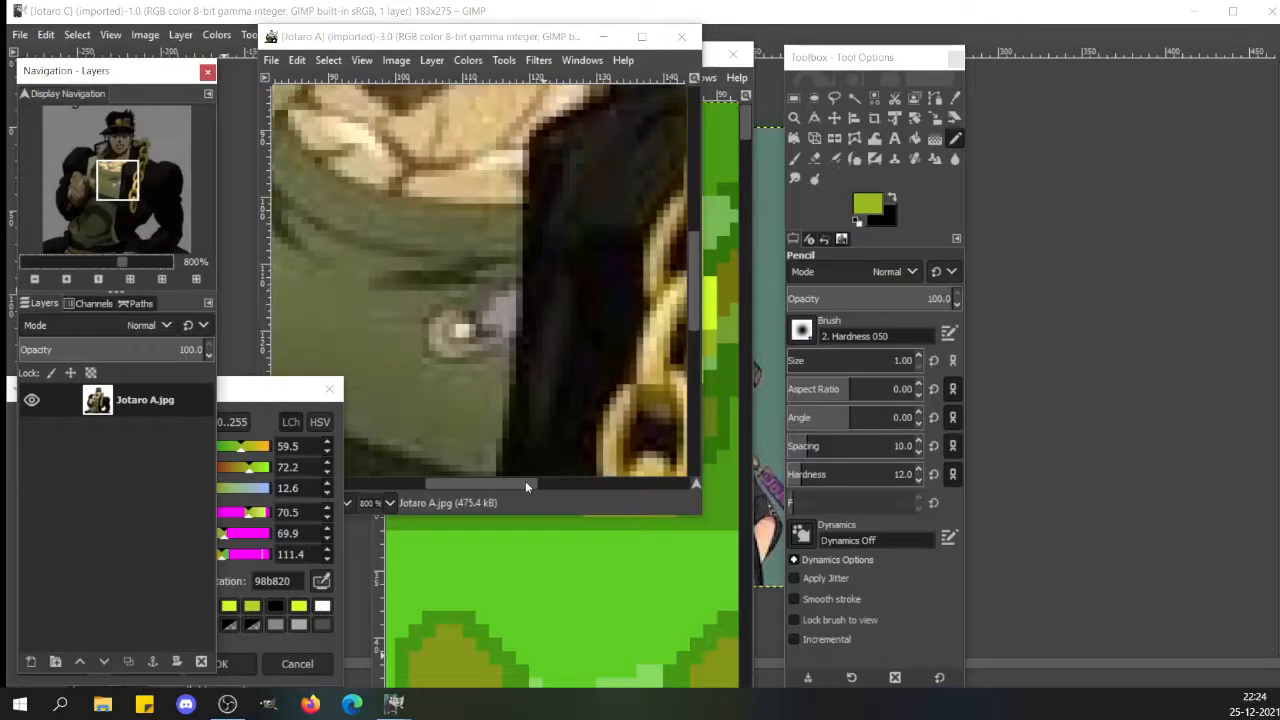
drag(515, 480, 488, 483)
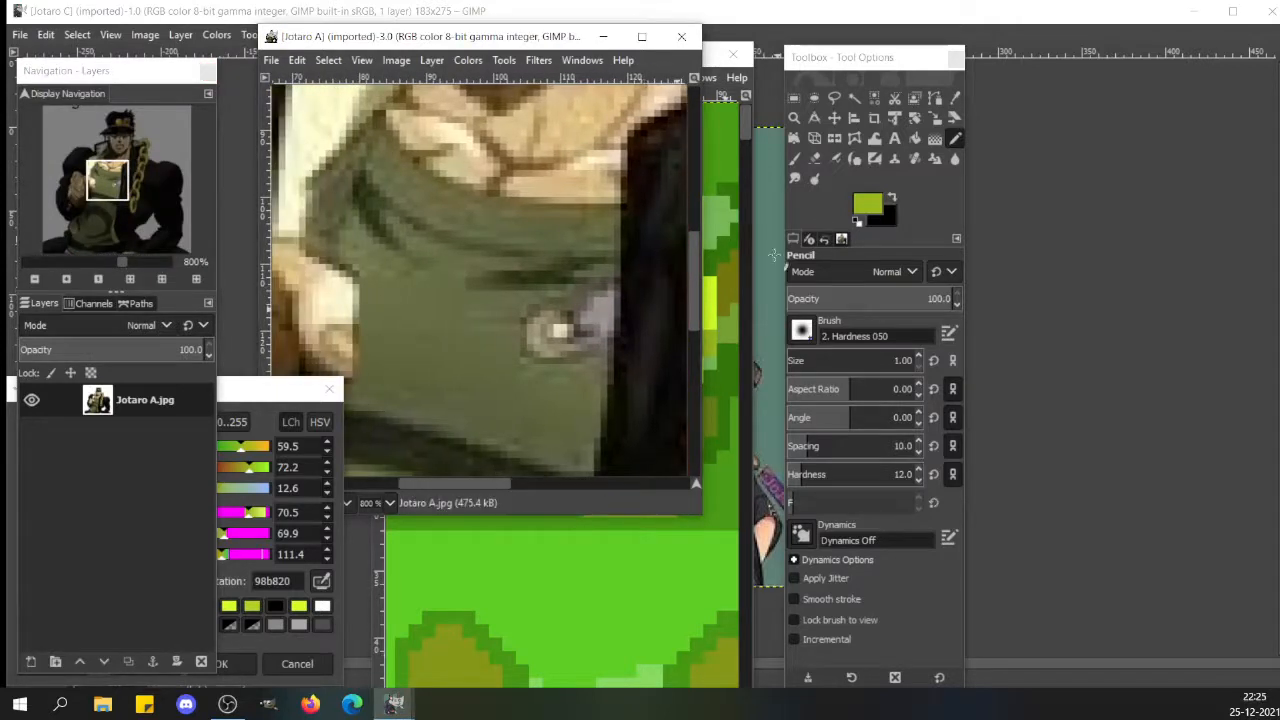
drag(696, 294, 696, 287)
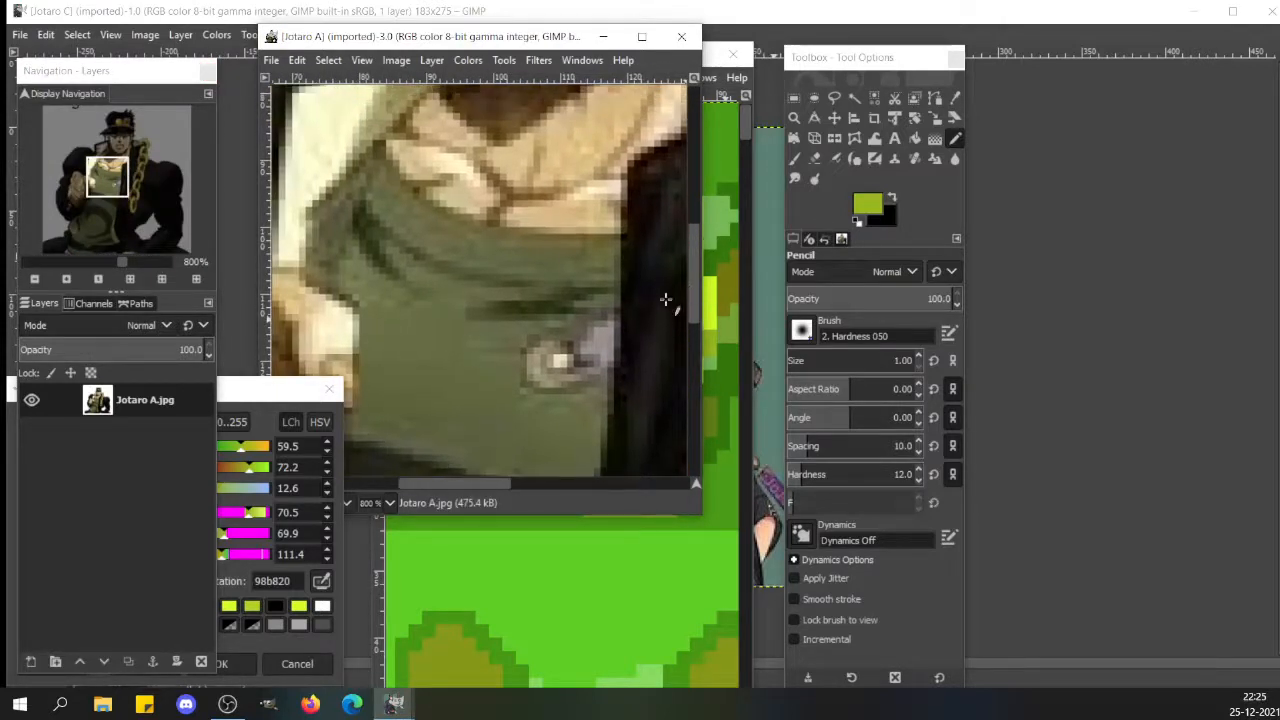
drag(487, 482, 393, 498)
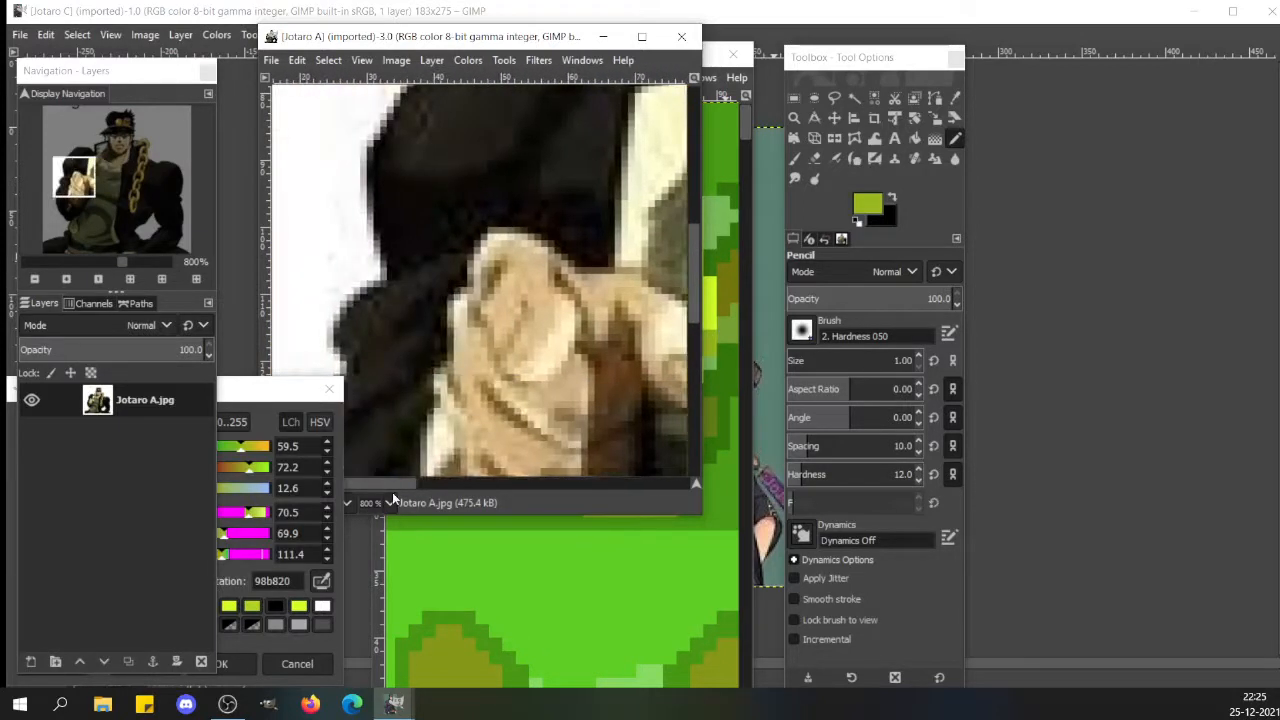
drag(690, 245, 696, 276)
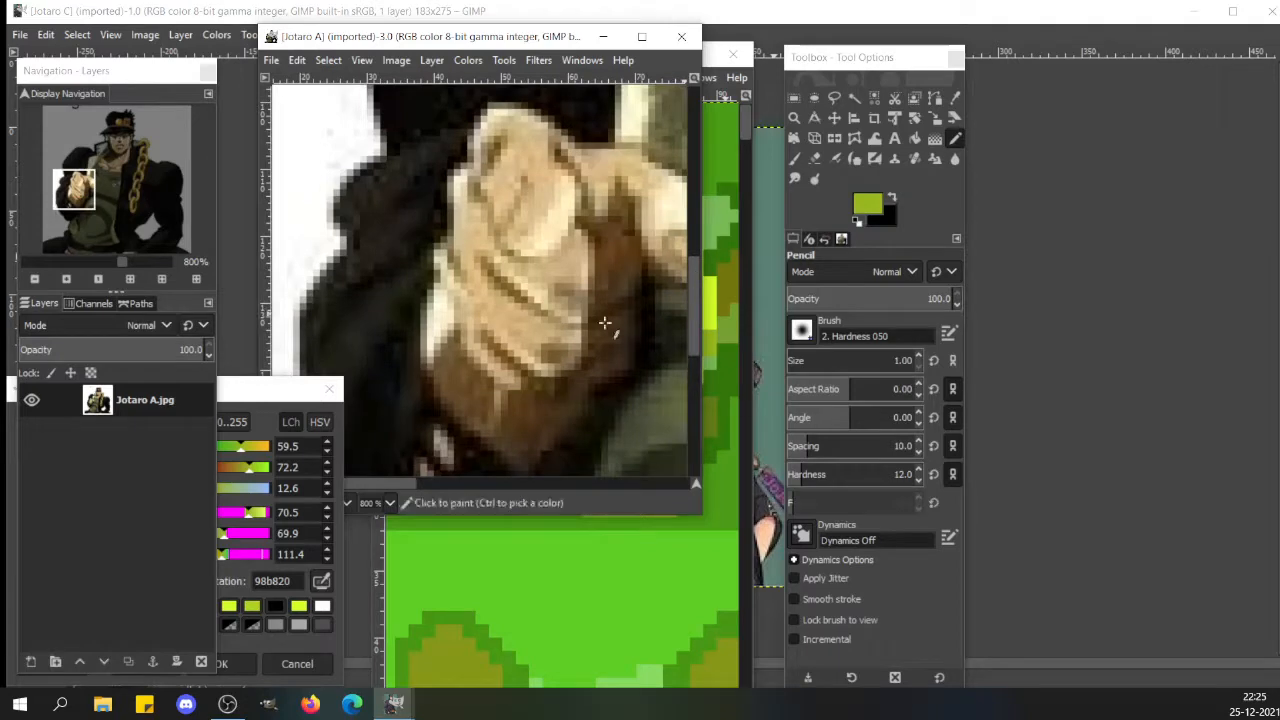
click(73, 268)
click(73, 263)
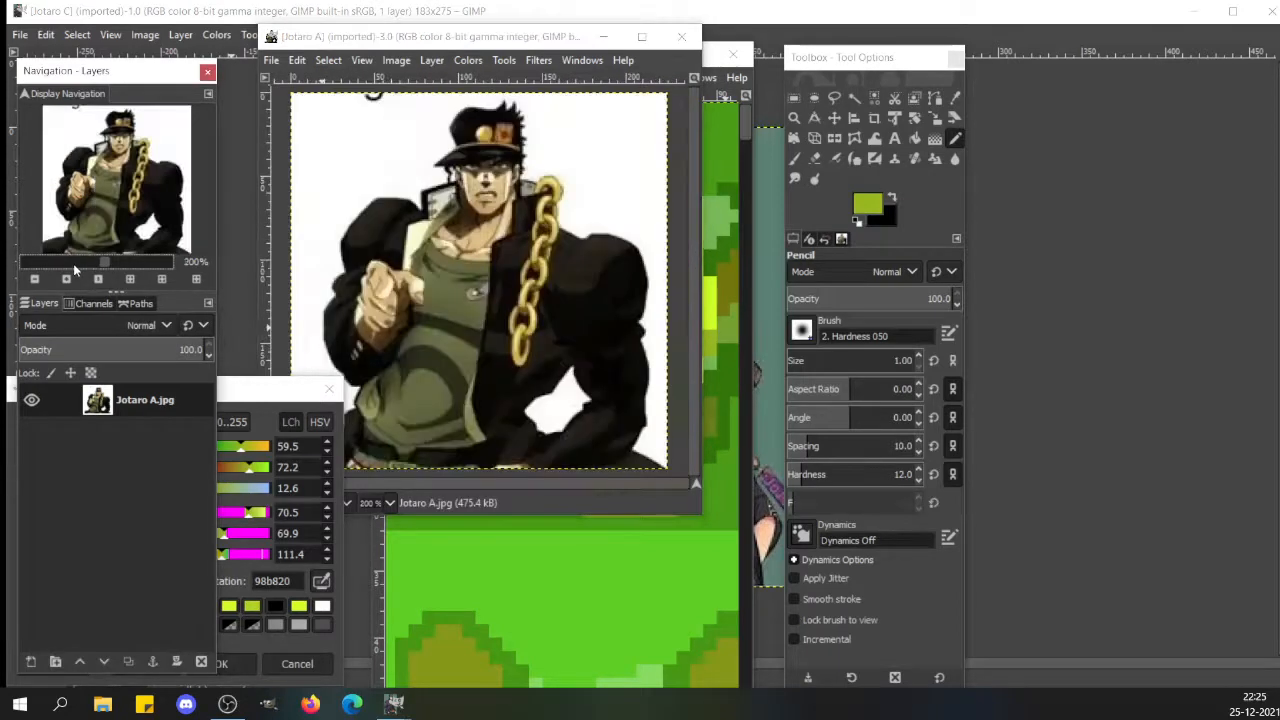
click(73, 263)
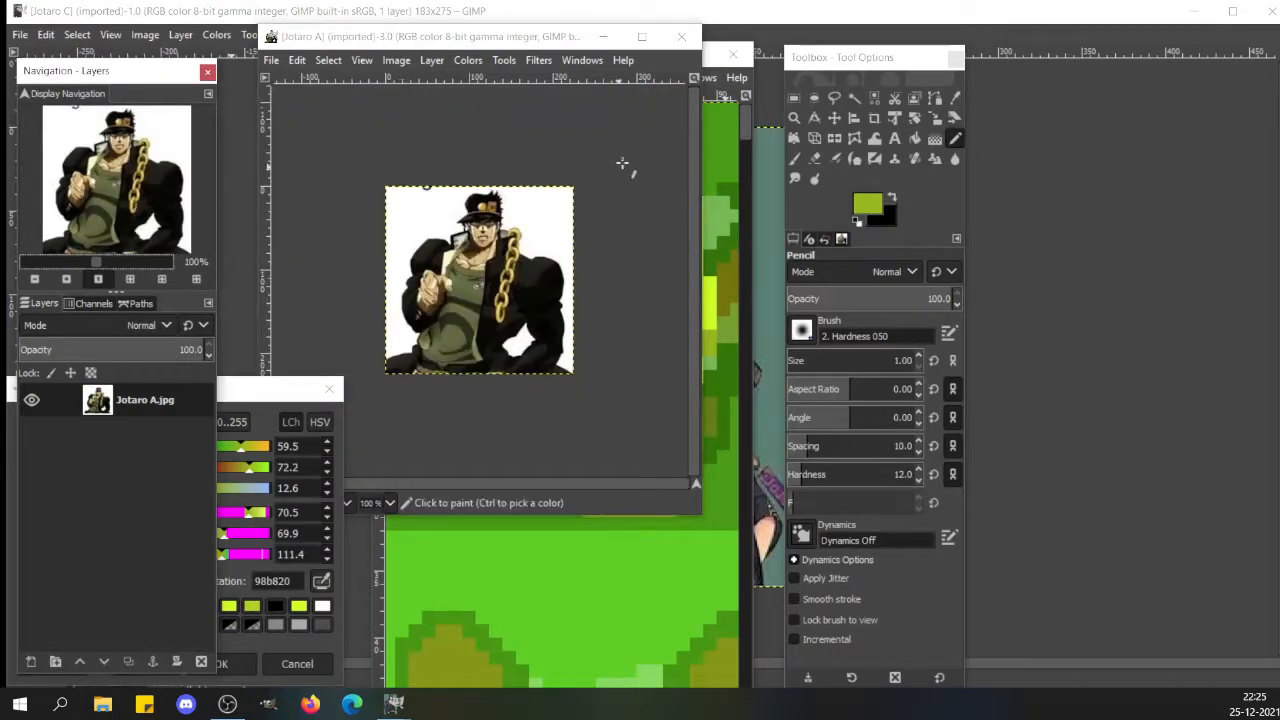
- Return to the bodytemplate image and shade the lower parts of both arms, comparing with the template by briefly hiding the Underlay layer
click(747, 127)
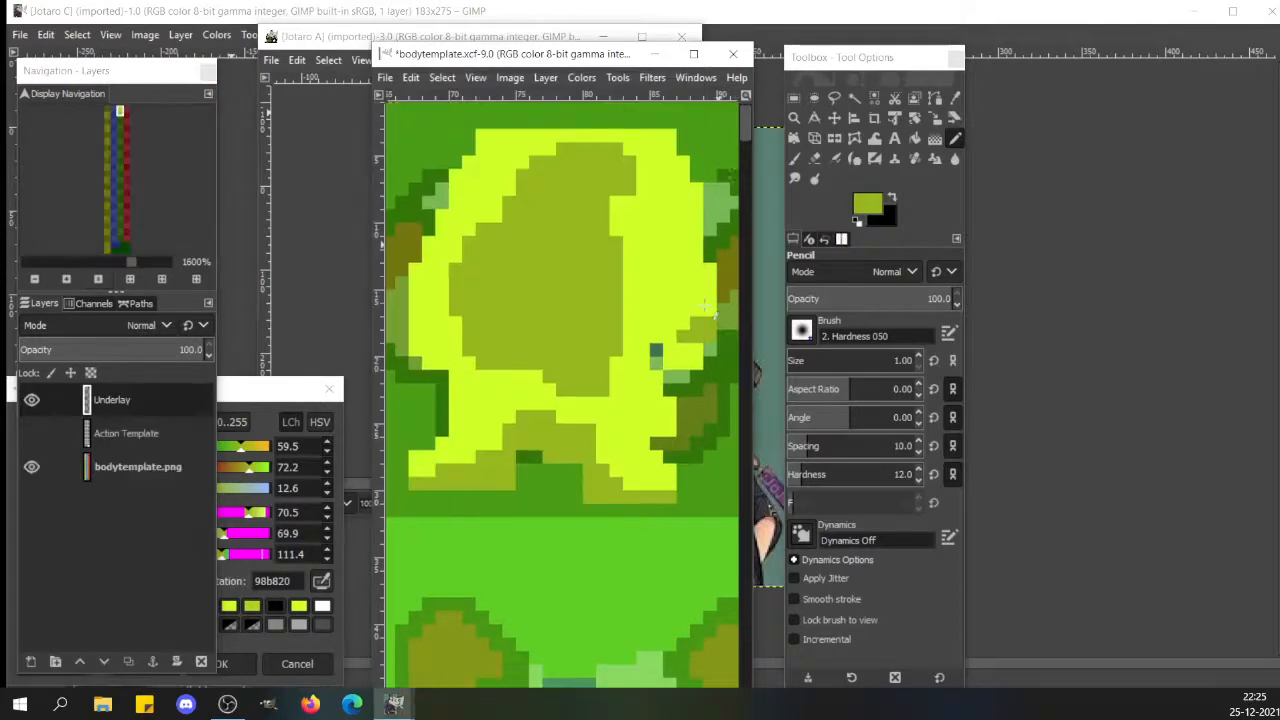
drag(706, 308, 685, 350)
mouse_move(682, 336)
mouse_down()
mouse_move(670, 342)
mouse_move(668, 316)
mouse_move(688, 318)
mouse_move(684, 290)
mouse_move(696, 311)
mouse_up()
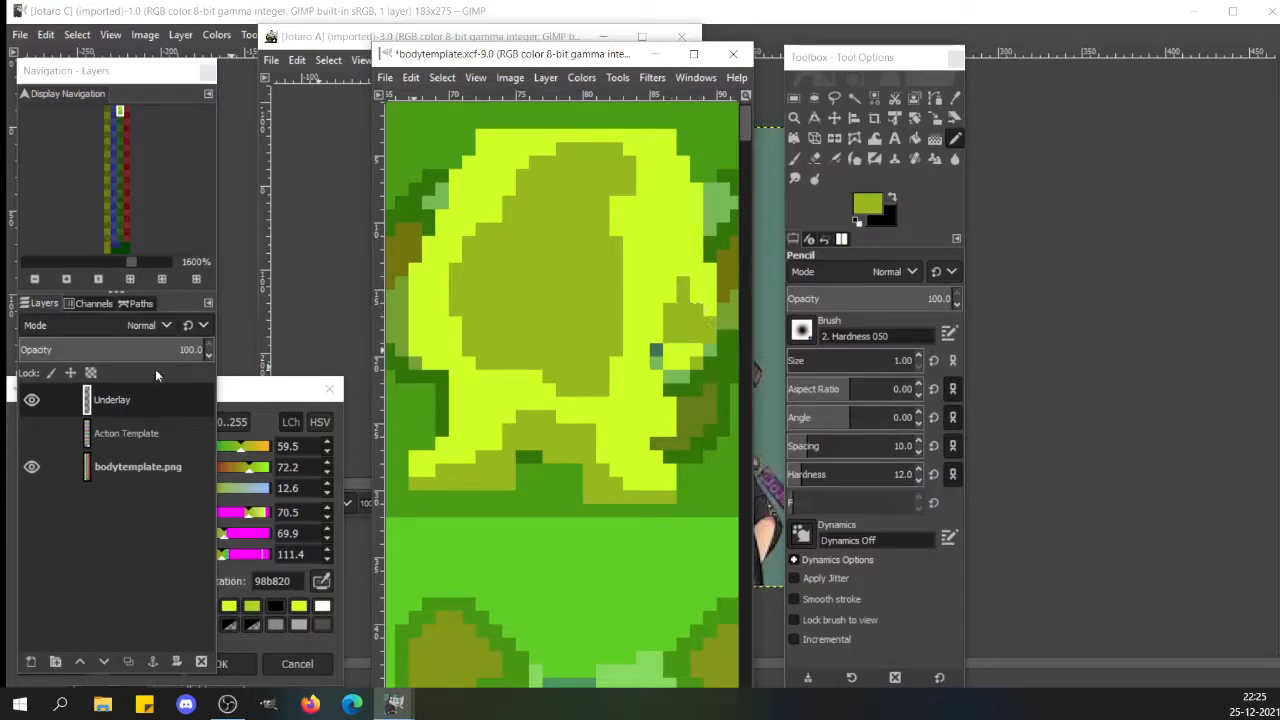
click(33, 401)
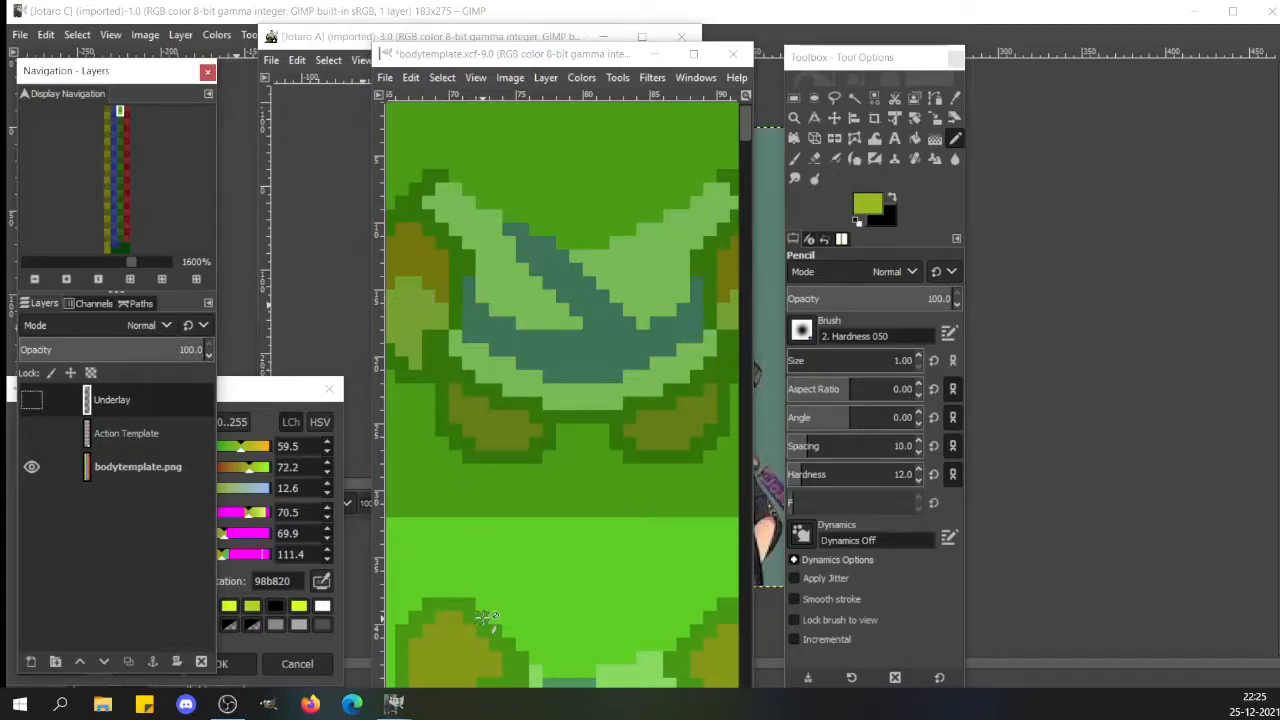
click(33, 401)
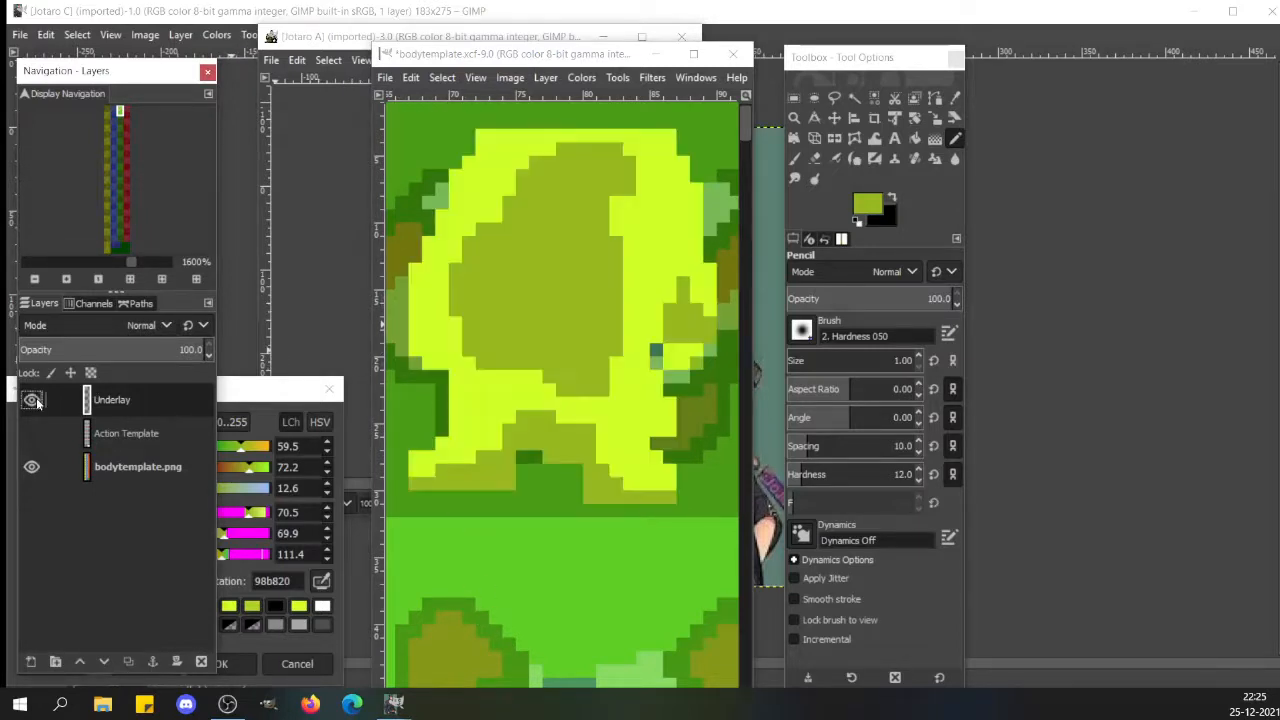
click(414, 334)
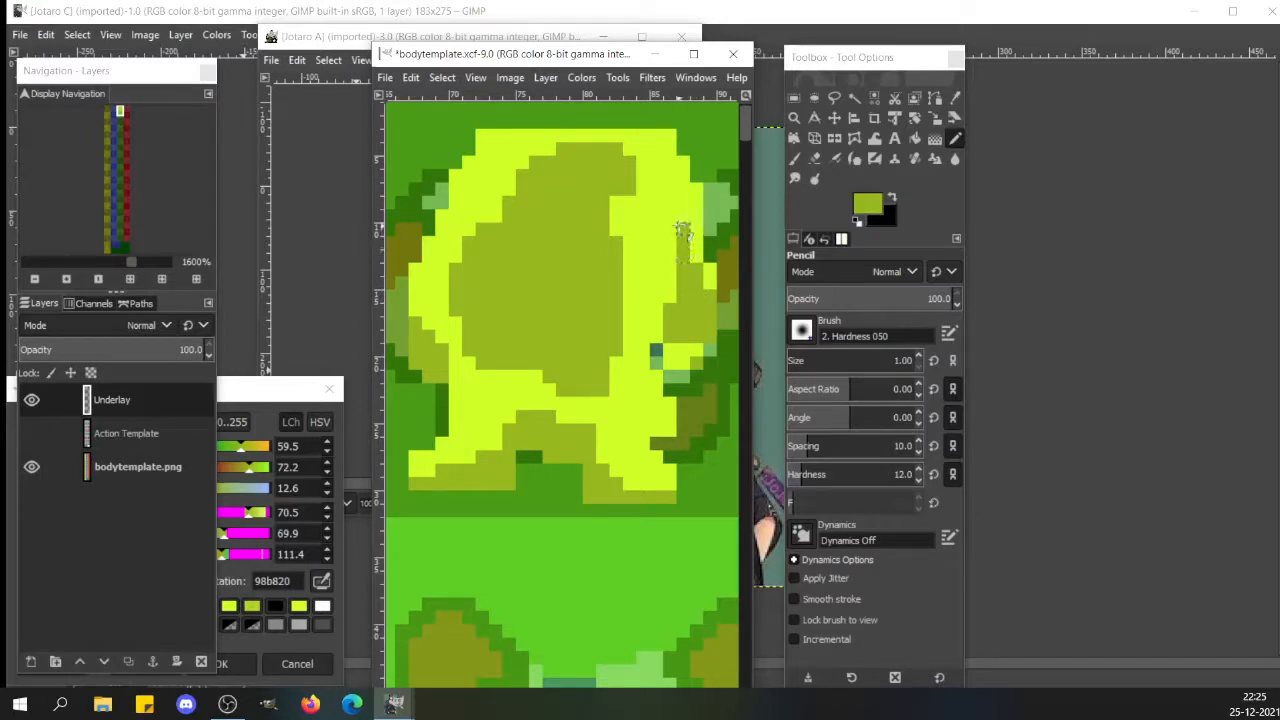
drag(681, 268, 672, 297)
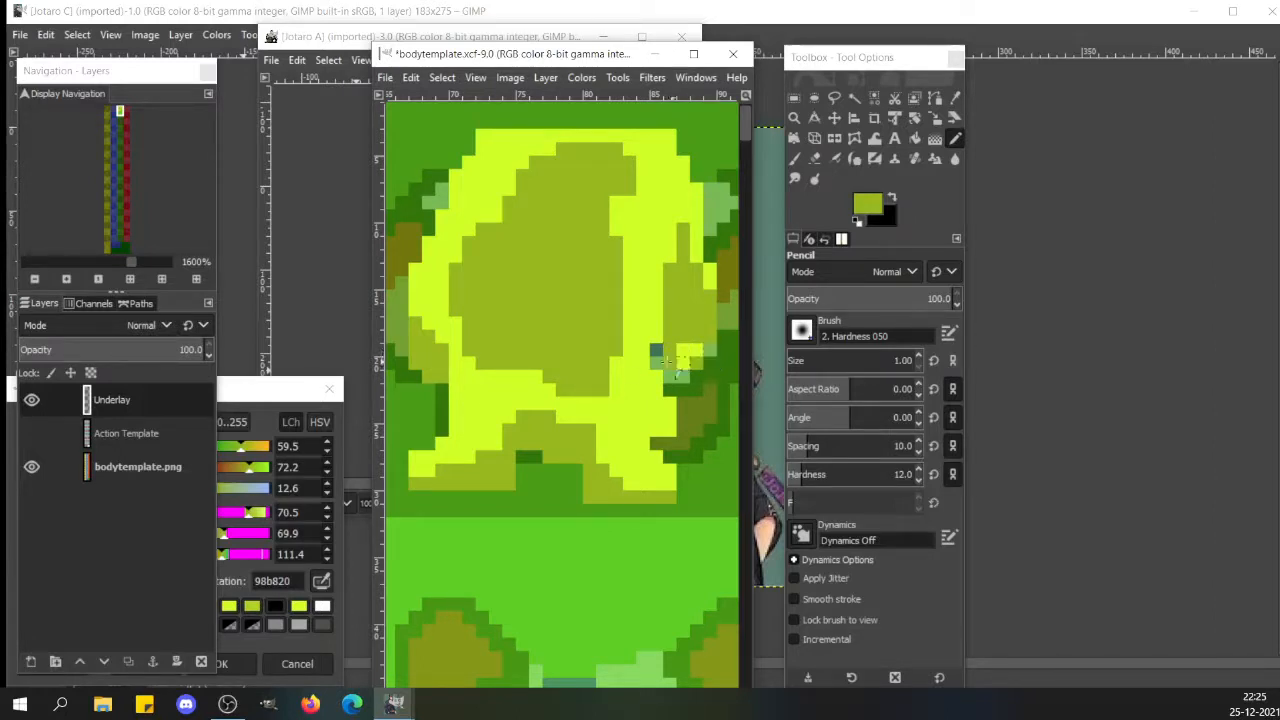
- Hide the bodytemplate.png layer and extend the darker shading from the torso over the hips and legs, leaving a bright arch above the crotch
click(32, 467)
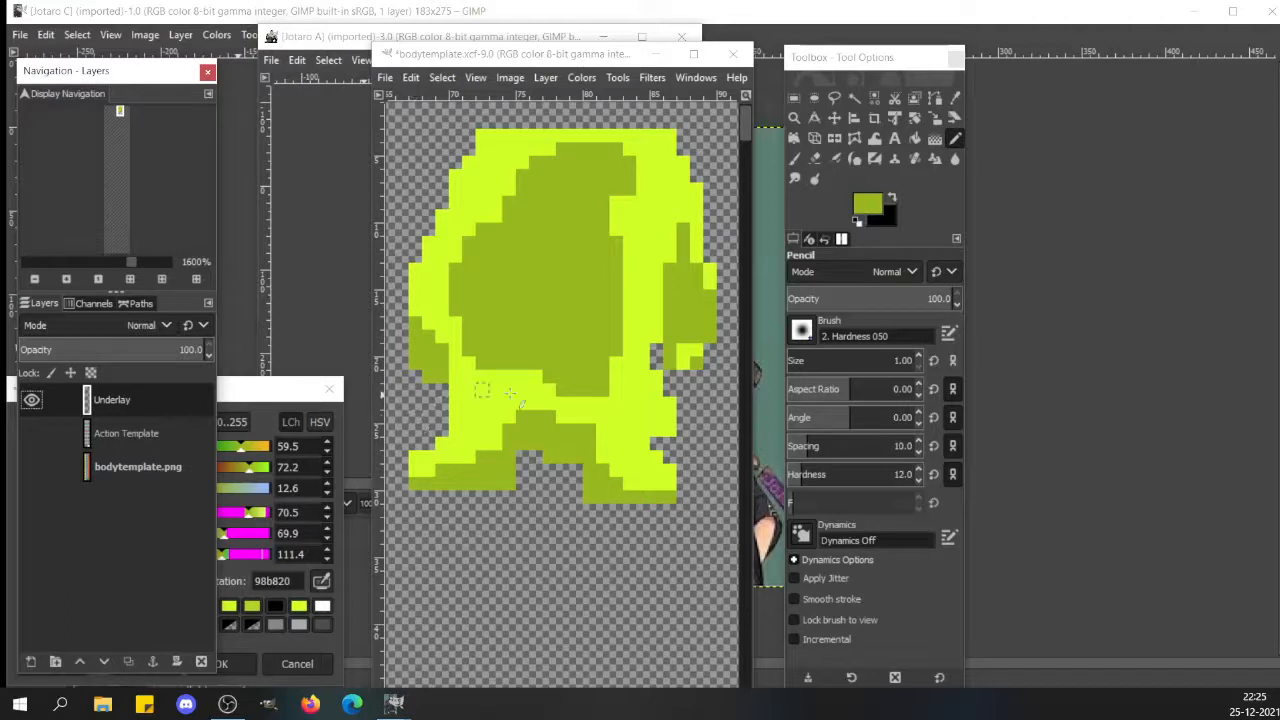
mouse_move(495, 378)
mouse_down()
mouse_move(530, 376)
mouse_move(497, 391)
mouse_move(536, 376)
mouse_move(549, 389)
mouse_move(484, 402)
mouse_move(481, 389)
mouse_move(468, 414)
mouse_move(486, 416)
mouse_move(484, 430)
mouse_move(466, 443)
mouse_move(478, 432)
mouse_up()
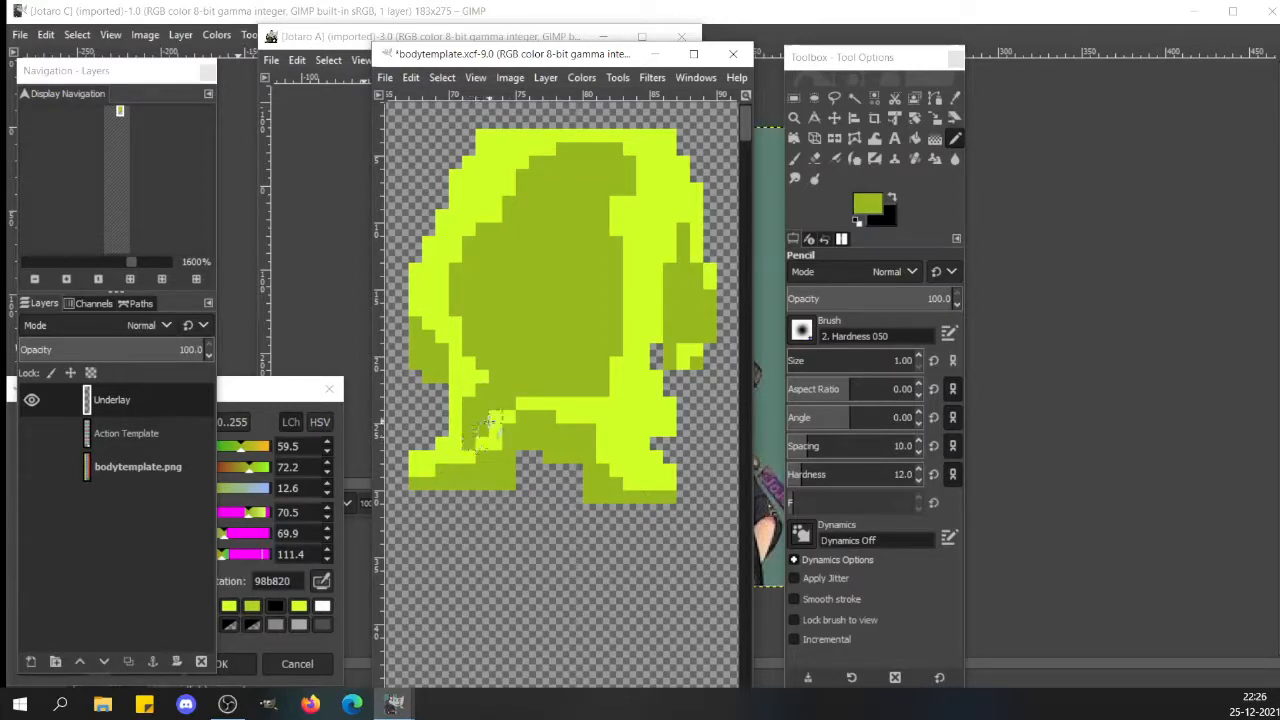
click(494, 417)
click(617, 403)
mouse_move(616, 403)
mouse_down()
mouse_move(606, 414)
mouse_move(617, 456)
mouse_move(623, 445)
mouse_move(640, 476)
mouse_move(630, 480)
mouse_move(605, 456)
mouse_move(590, 403)
mouse_move(575, 417)
mouse_up()
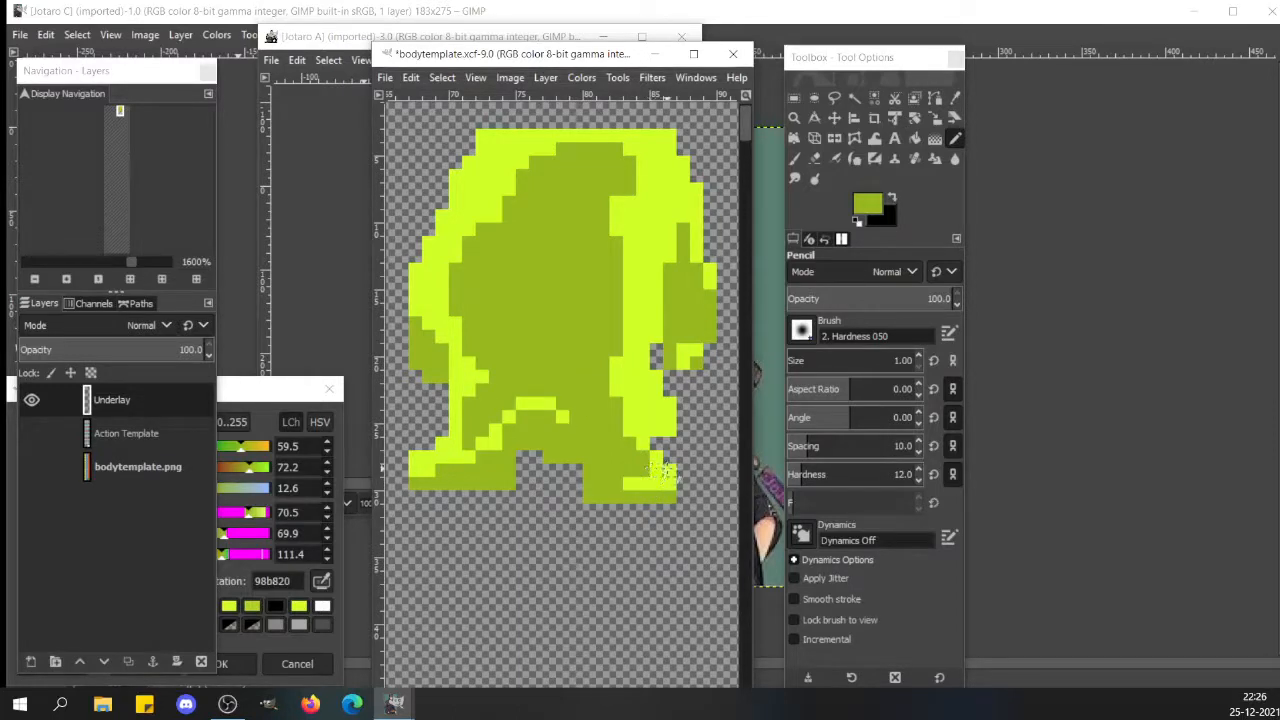
- Trim the outer corner pixels of both feet with the Eraser, return to the Pencil and show the bodytemplate.png layer again
key(shift+e)
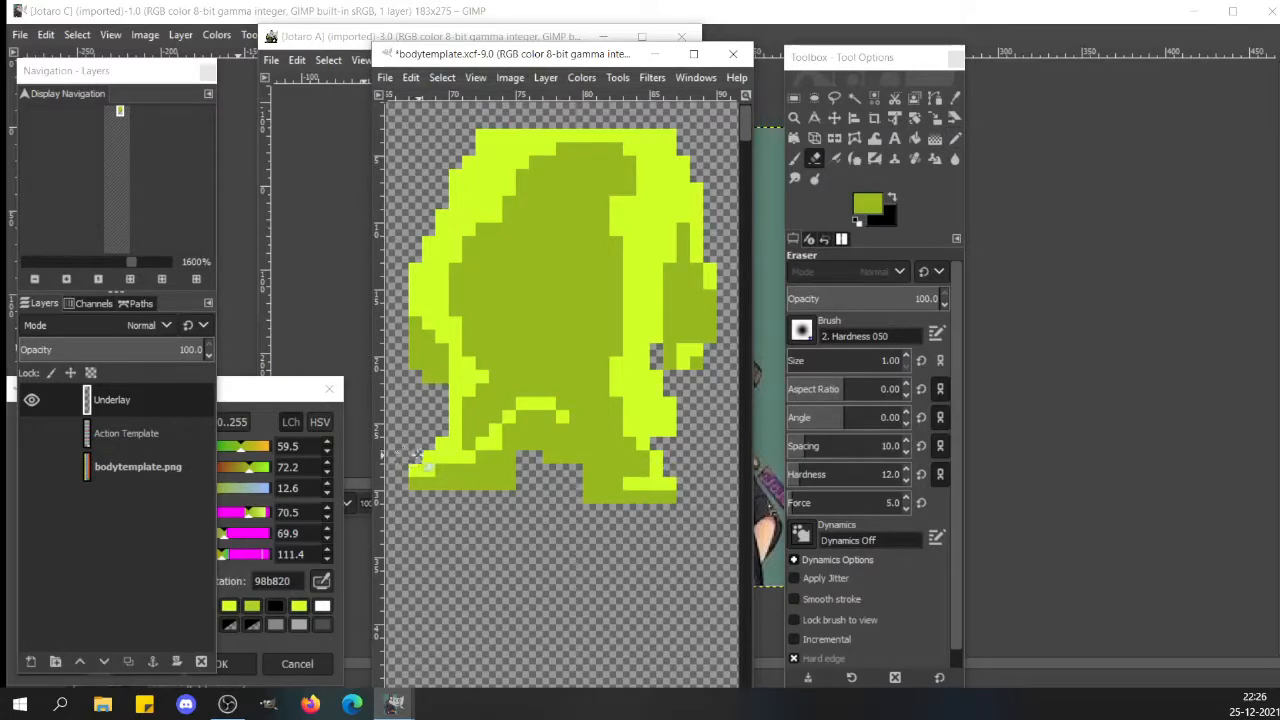
key(n)
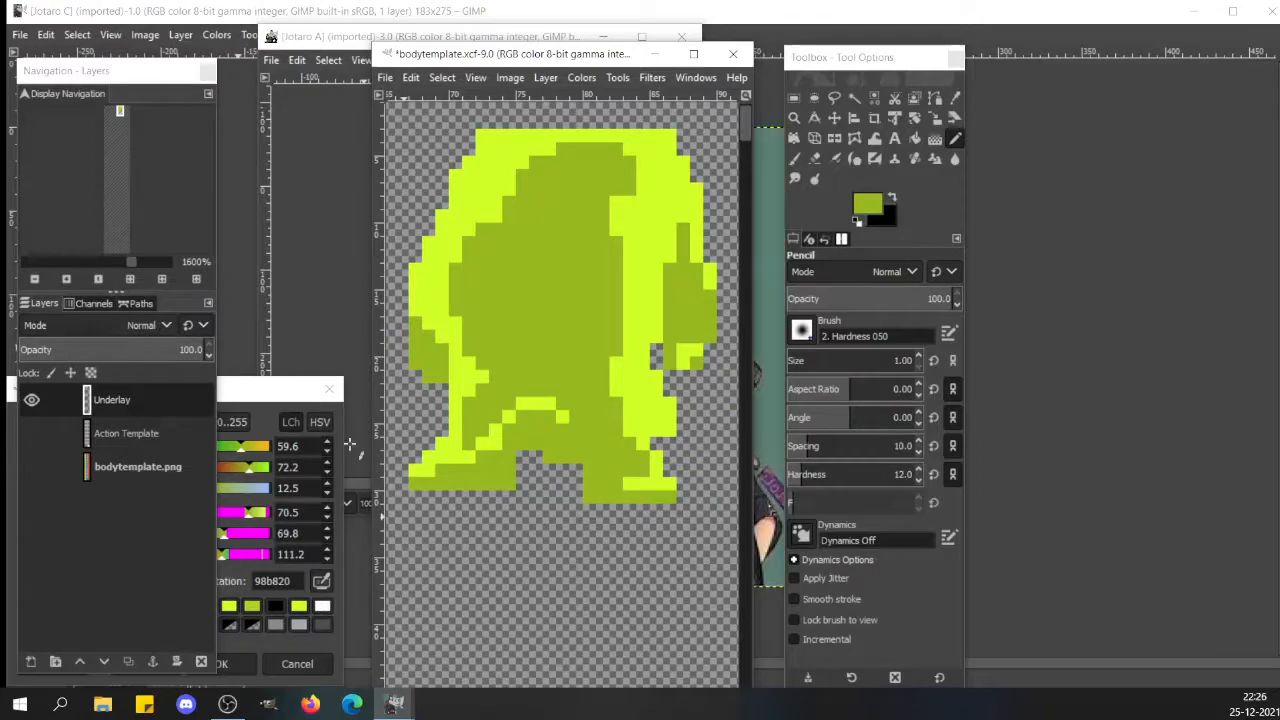
click(32, 467)
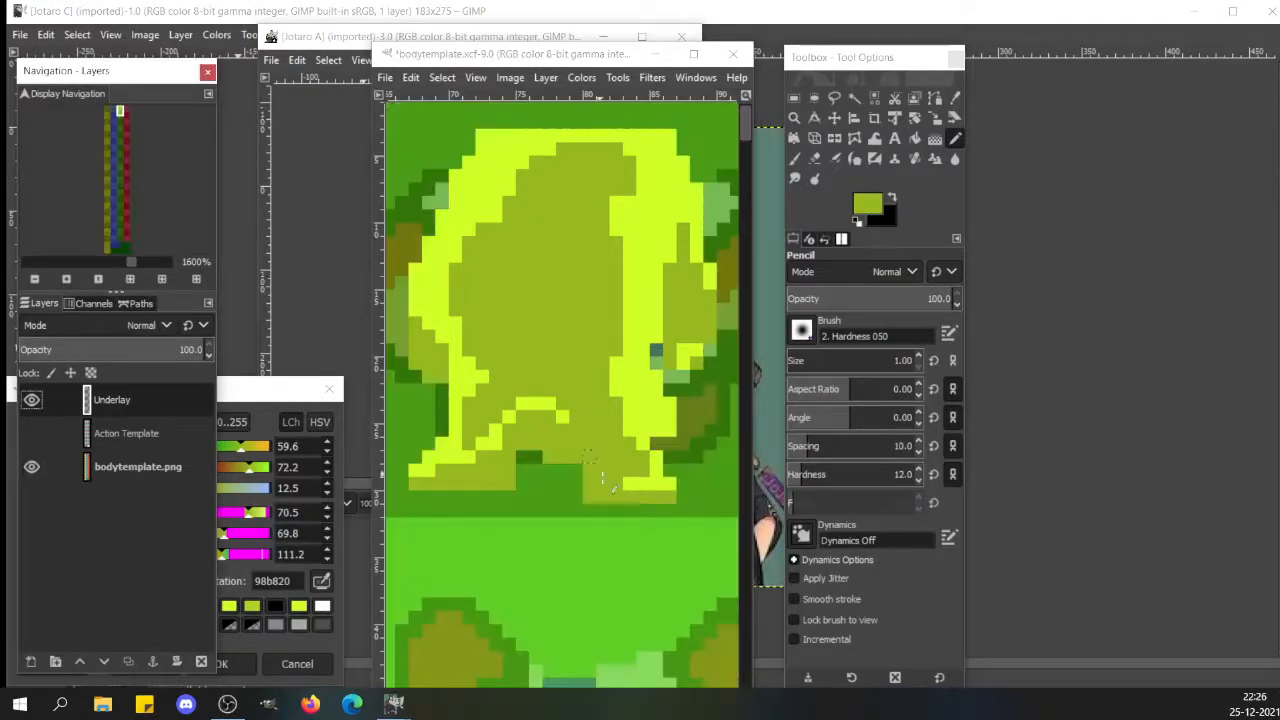
- Extend the right-hand foot's sole with a row of darker green pixels and shift its outer 5 × 6 px block one pixel inward
drag(606, 510, 655, 510)
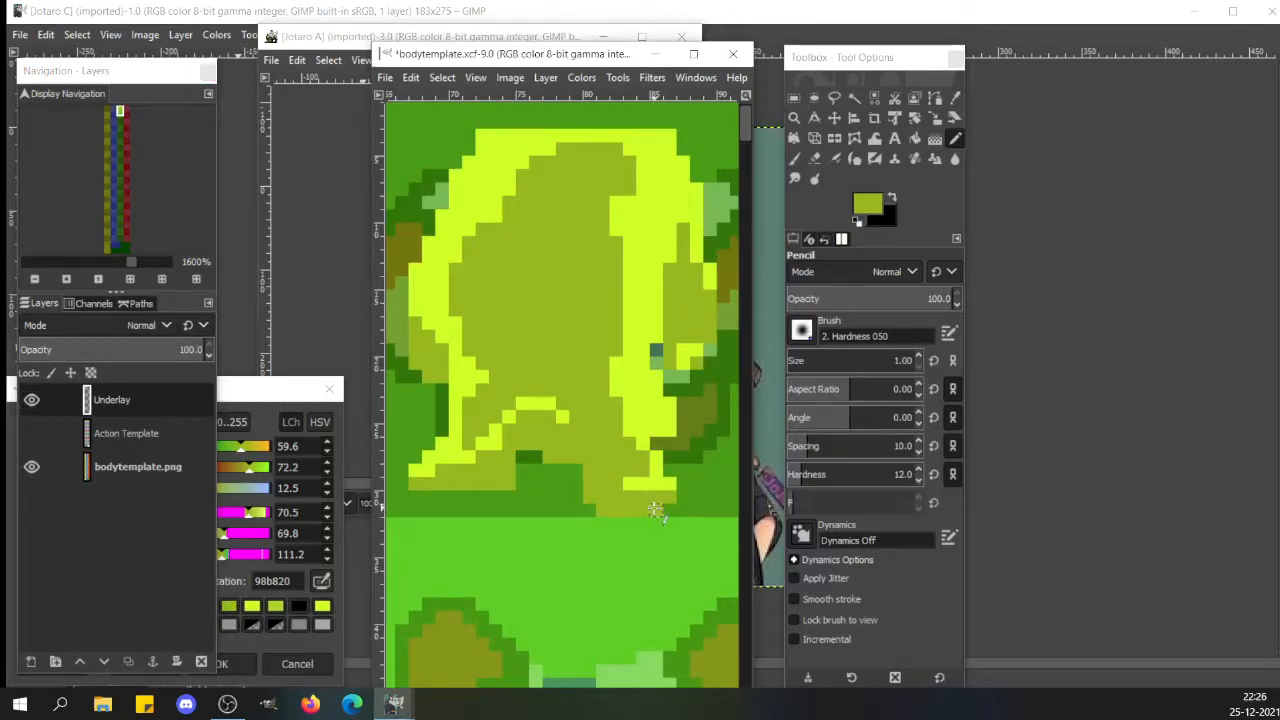
key(r)
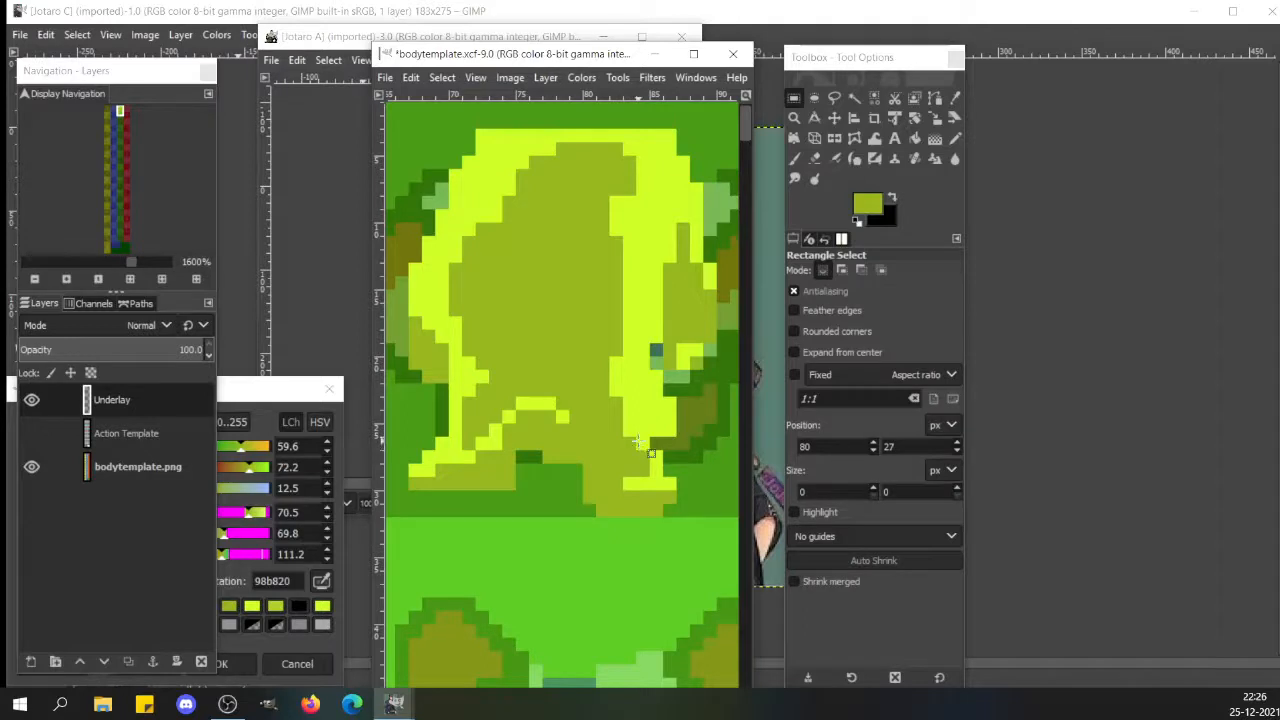
drag(637, 437, 689, 492)
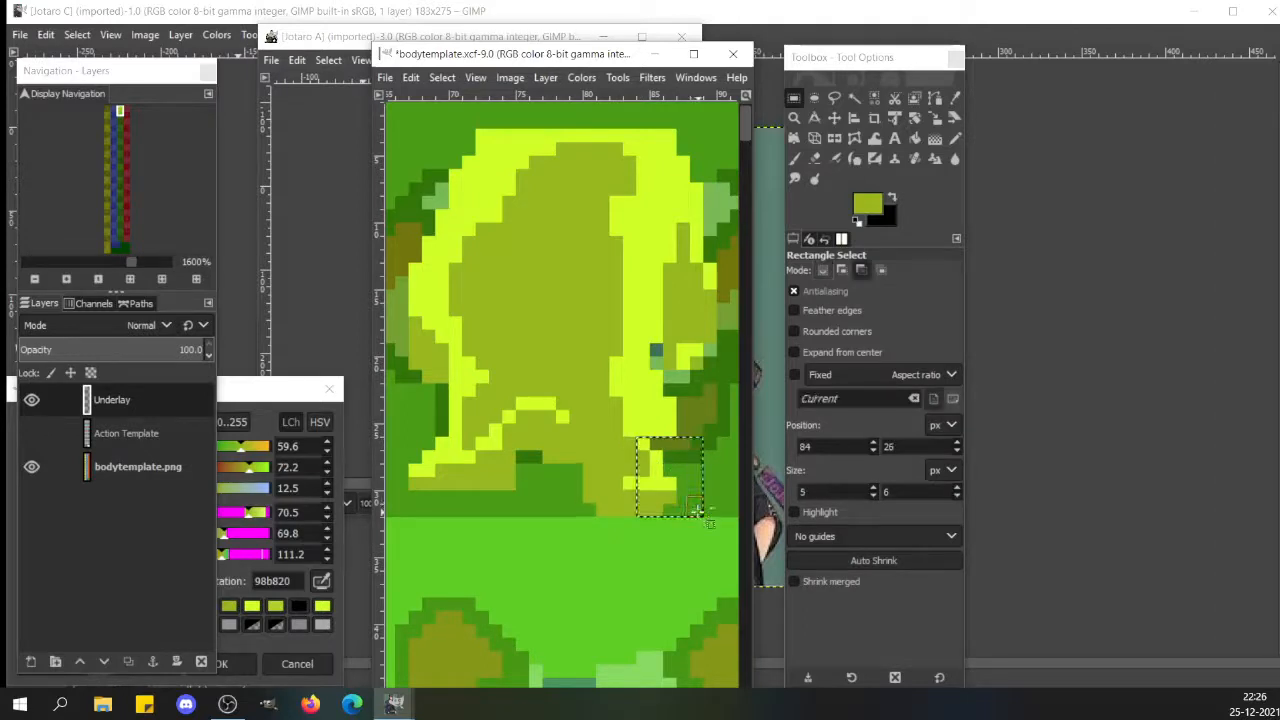
key(ctrl+v)
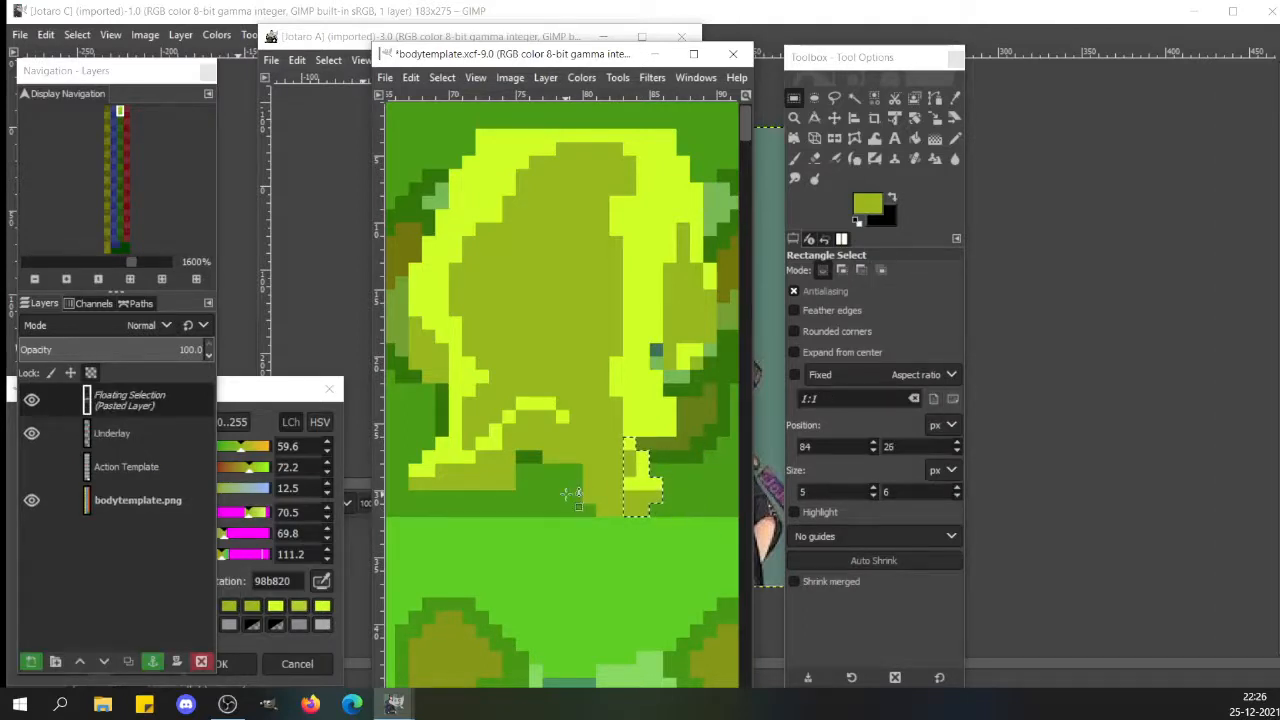
click(575, 492)
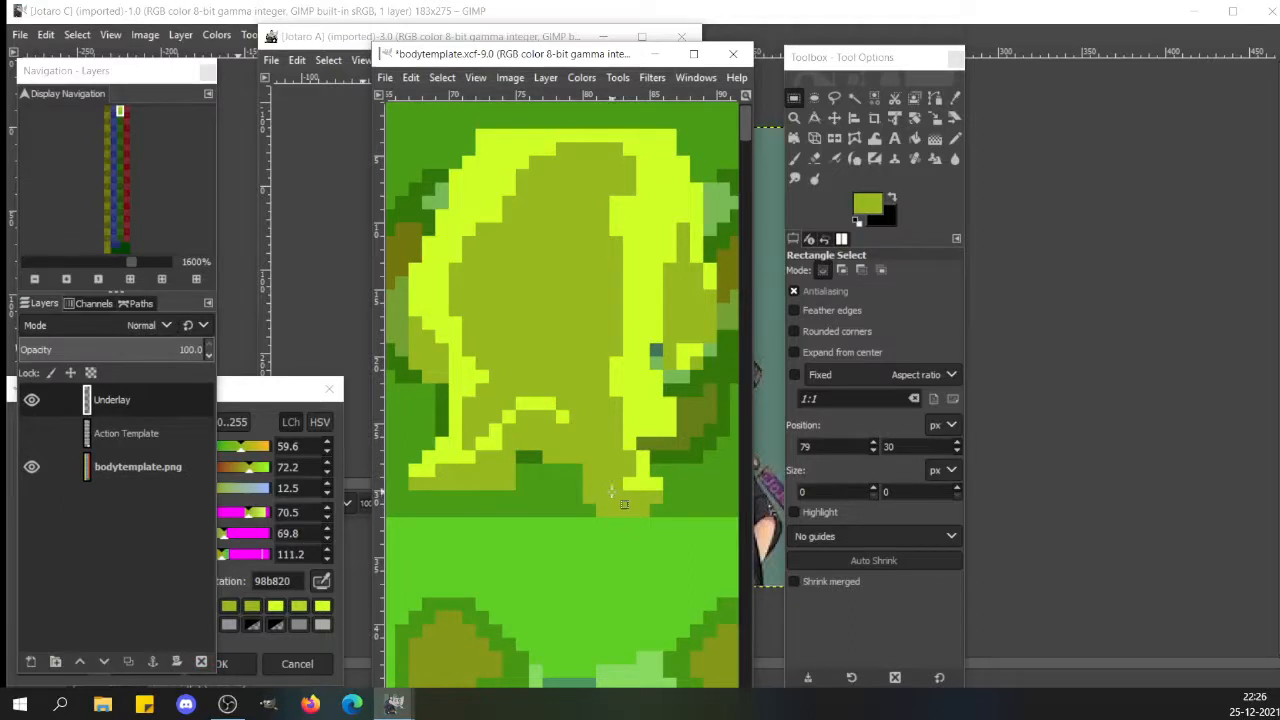
- Brighten the right-hand foot's upper pixels with color d1ff27, pick the darker green 98b820 again, and erase the left-hand foot's inner corner pixel
key(n)
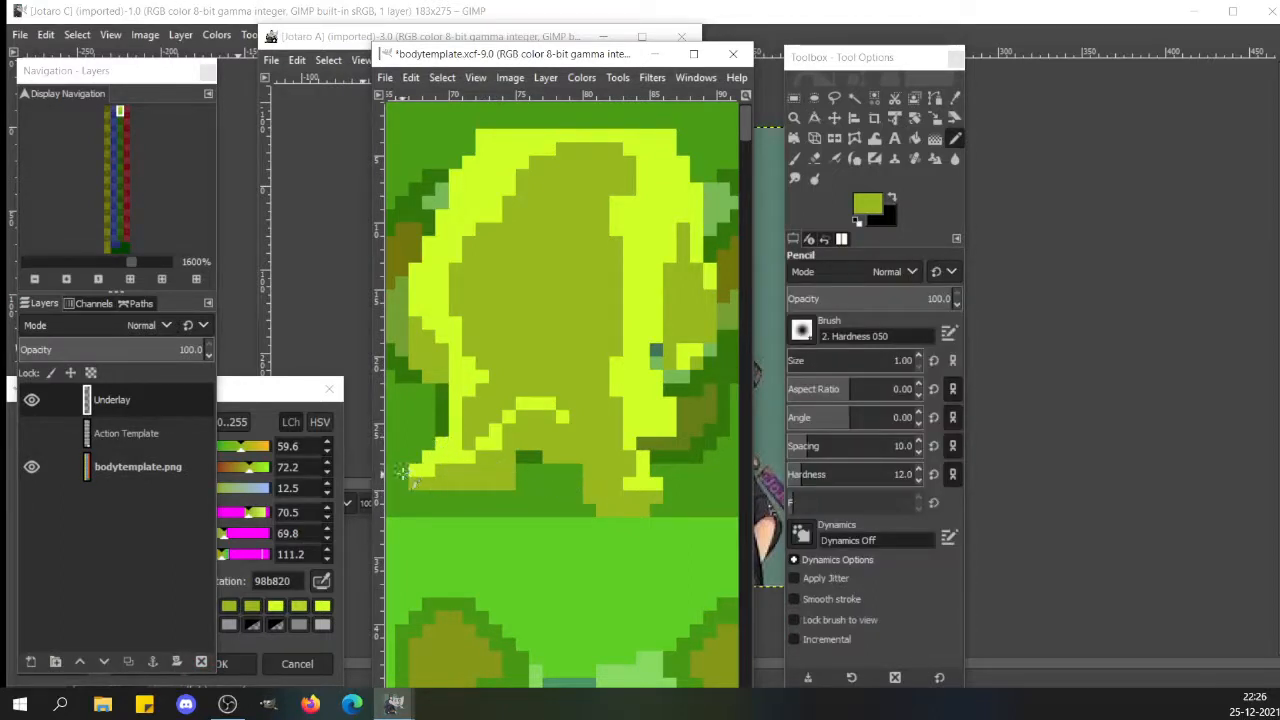
ctrl+click(636, 486)
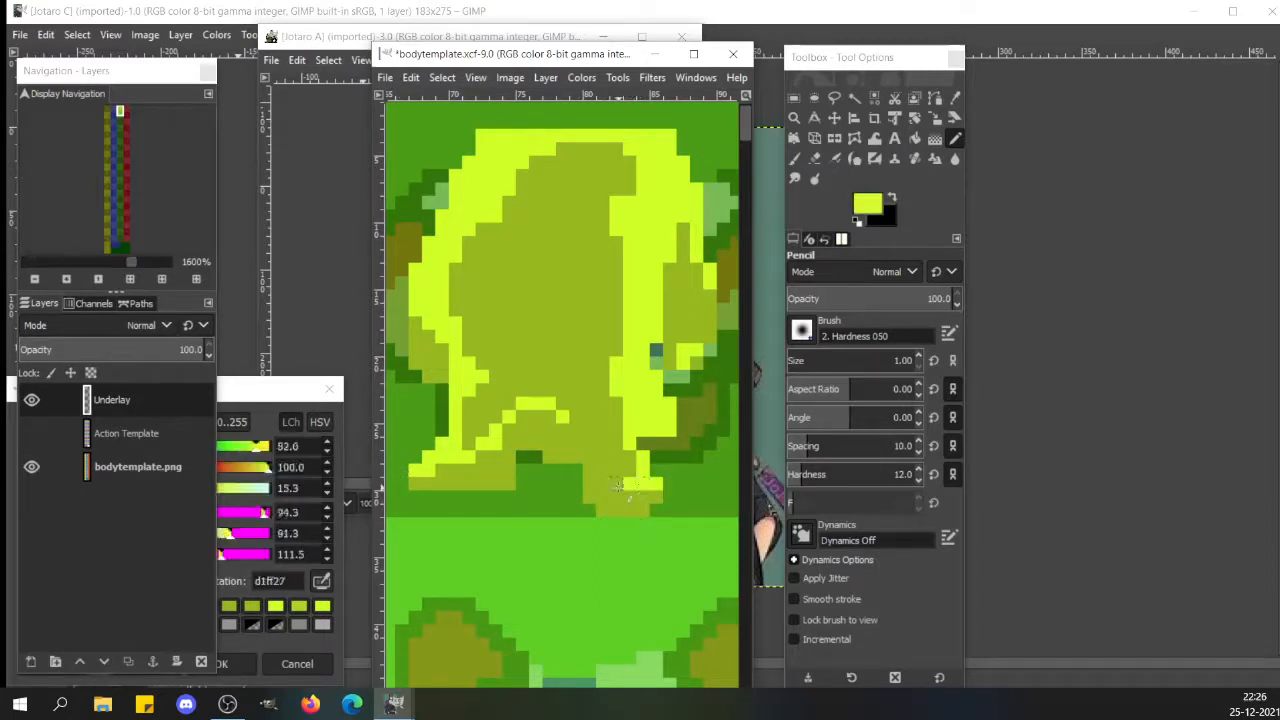
click(603, 483)
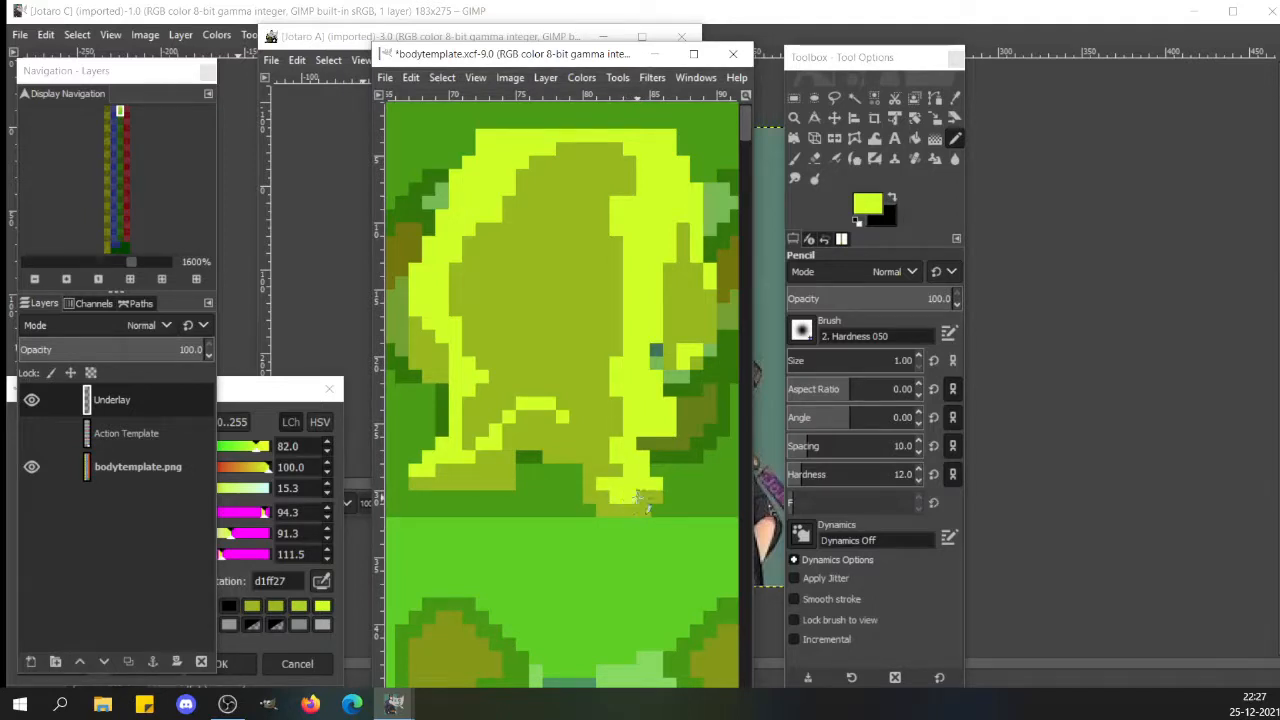
ctrl+click(647, 503)
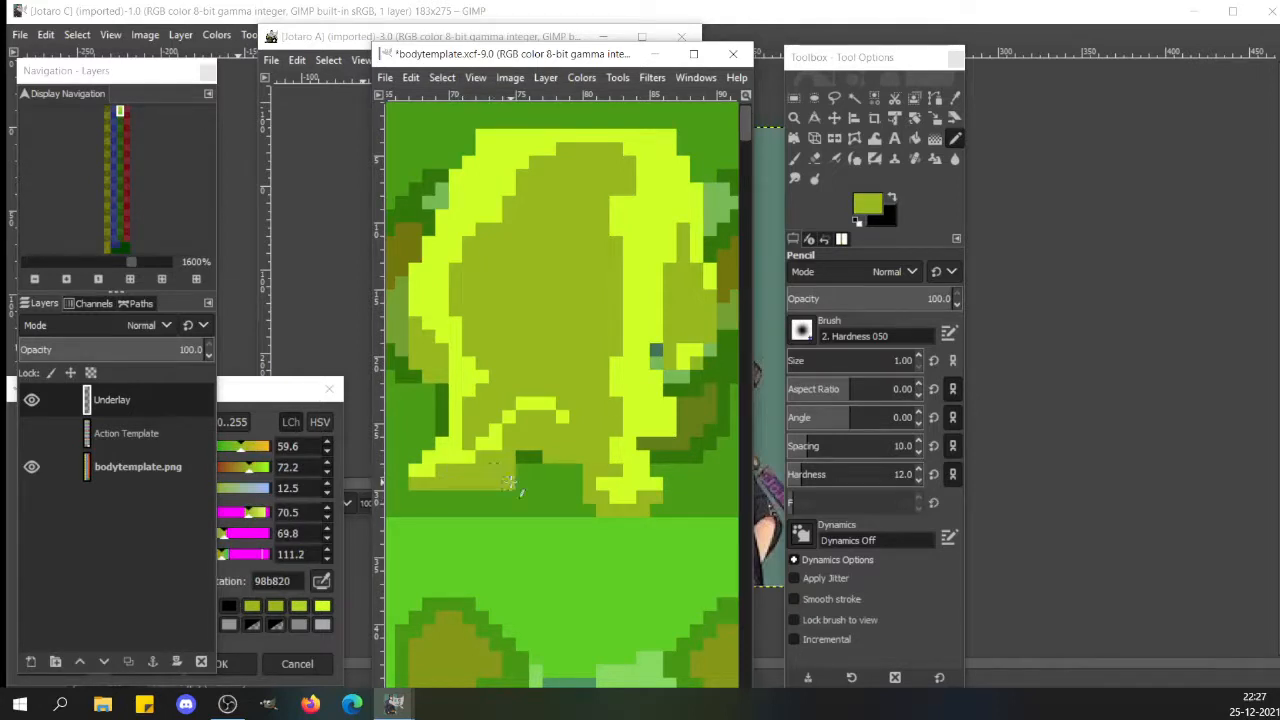
key(shift+e)
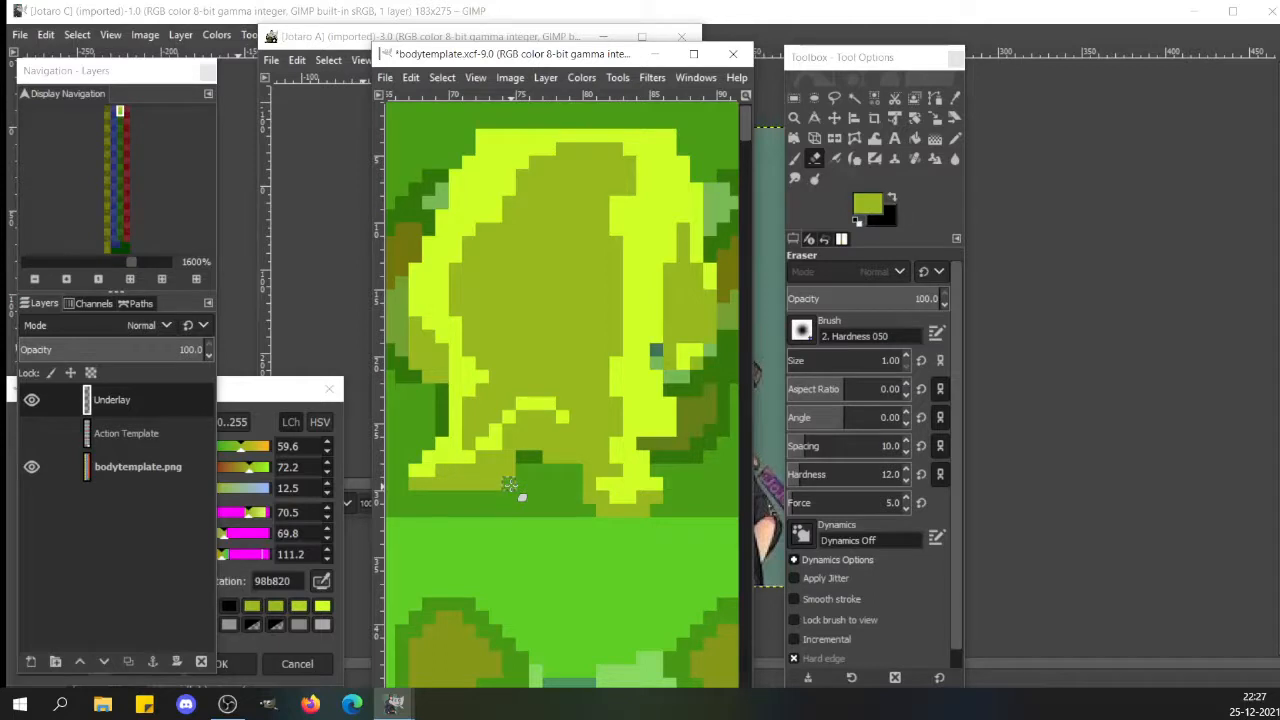
- Shade the lower arms and the torso's upper-left edge in 98b820 with the Pencil, checking against the bodytemplate.png layer, and save the image
key(n)
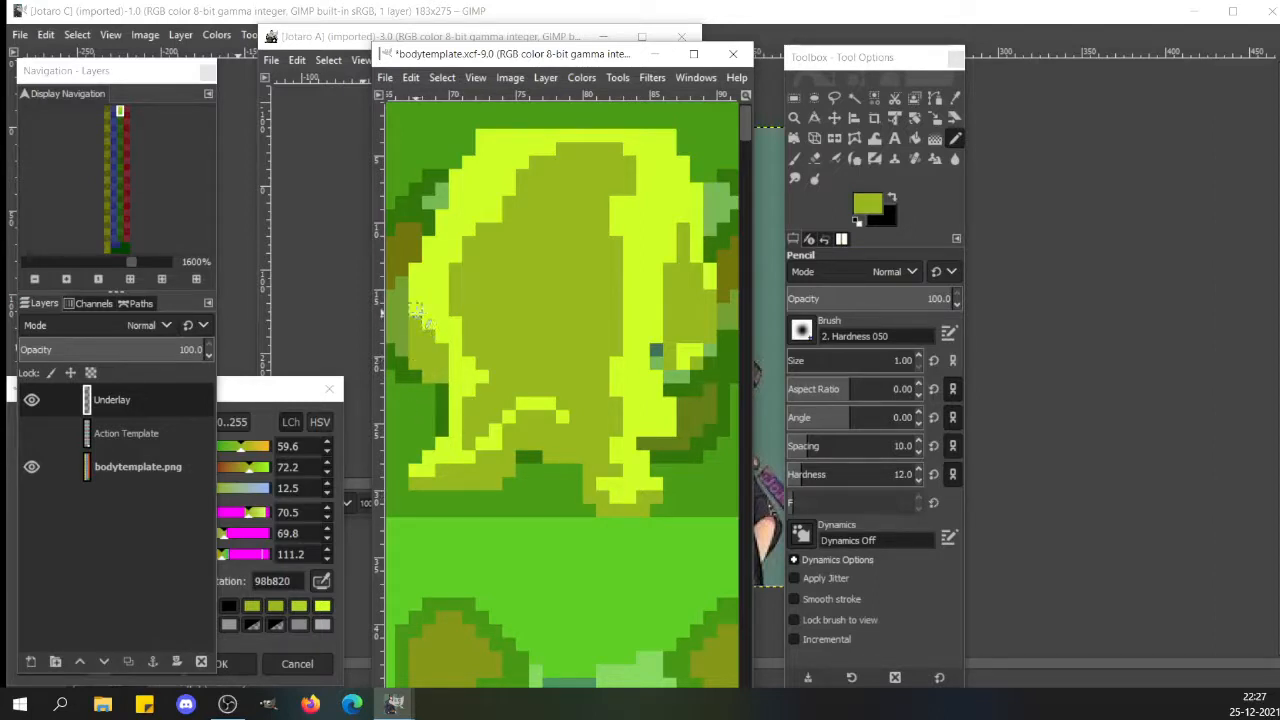
click(428, 325)
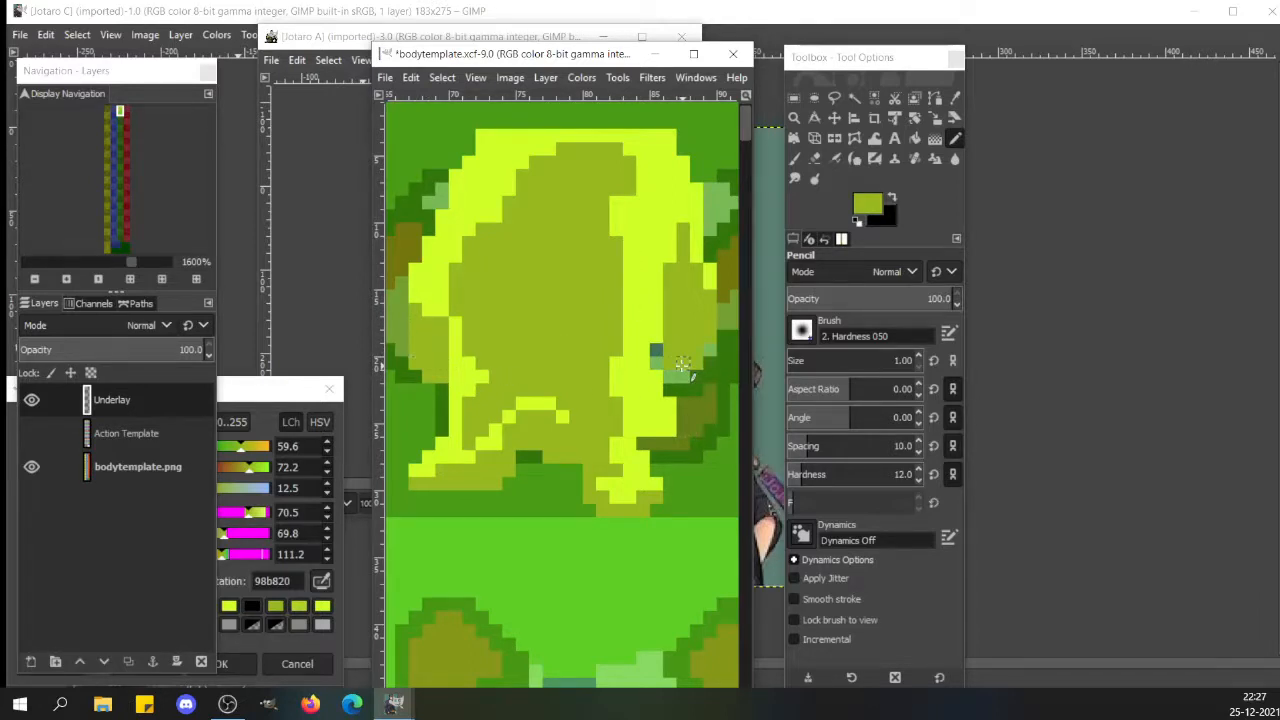
click(32, 467)
click(32, 467)
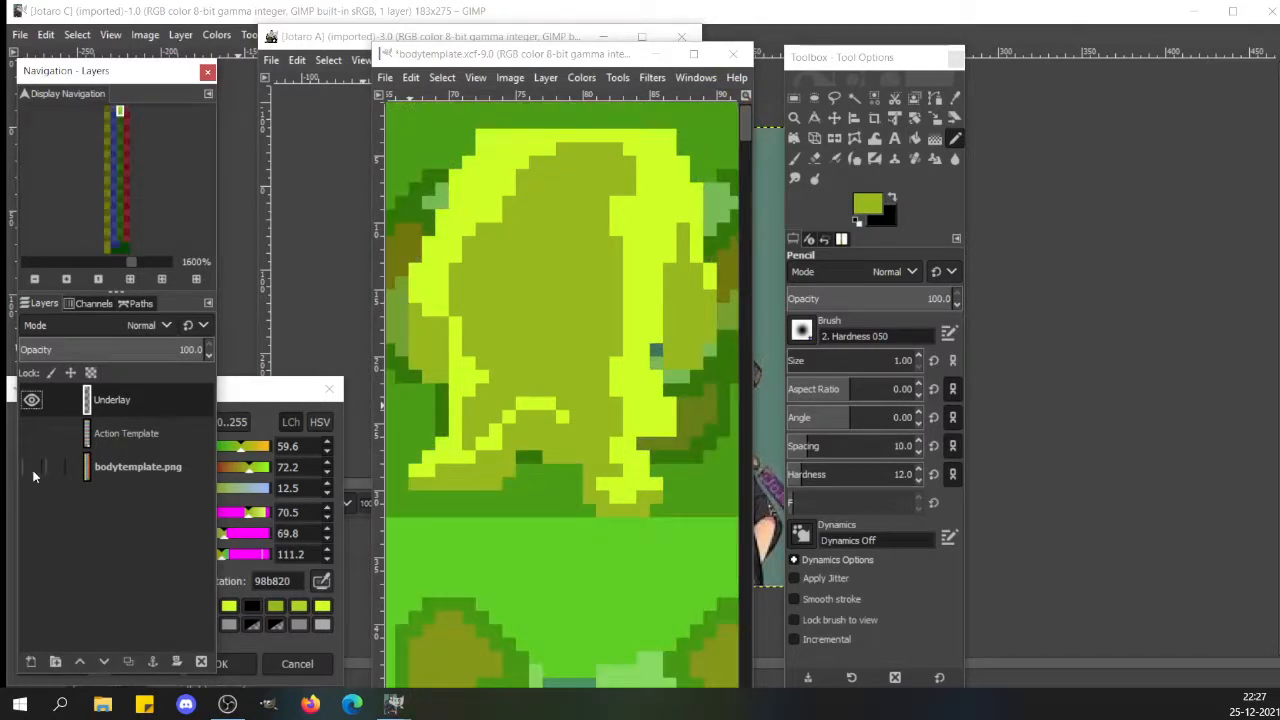
click(32, 467)
click(32, 467)
click(496, 203)
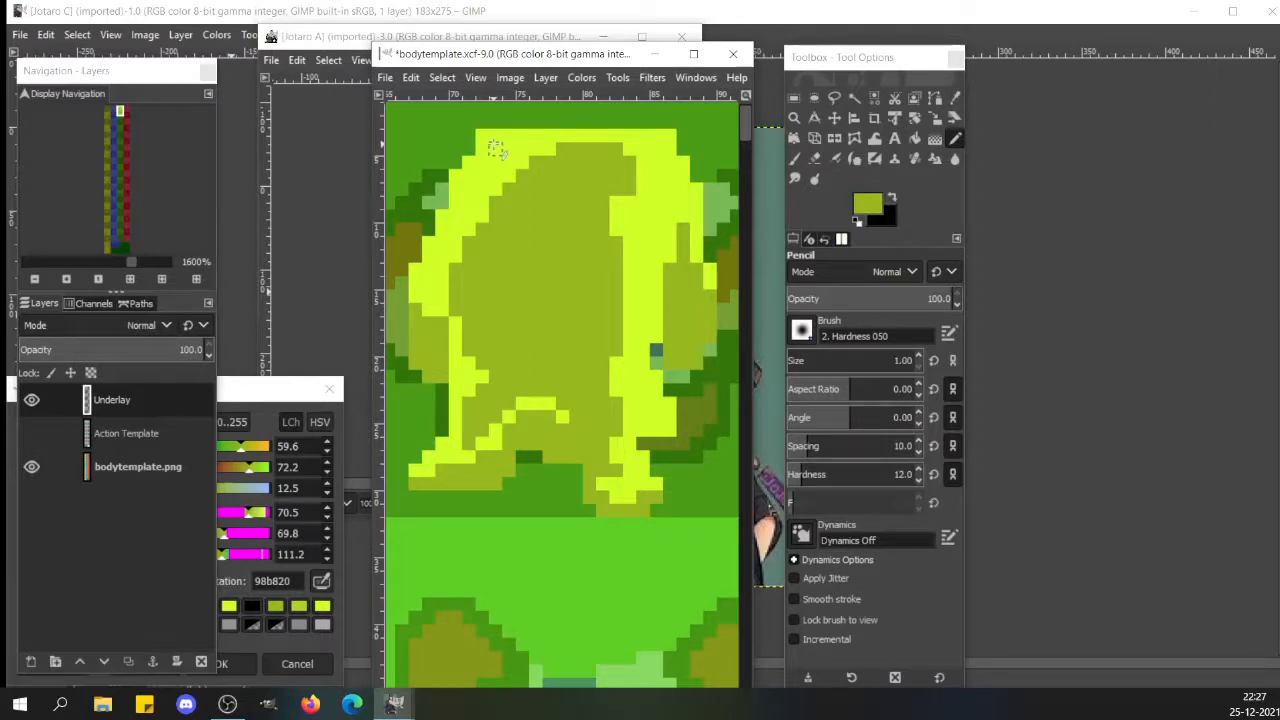
key(ctrl+s)
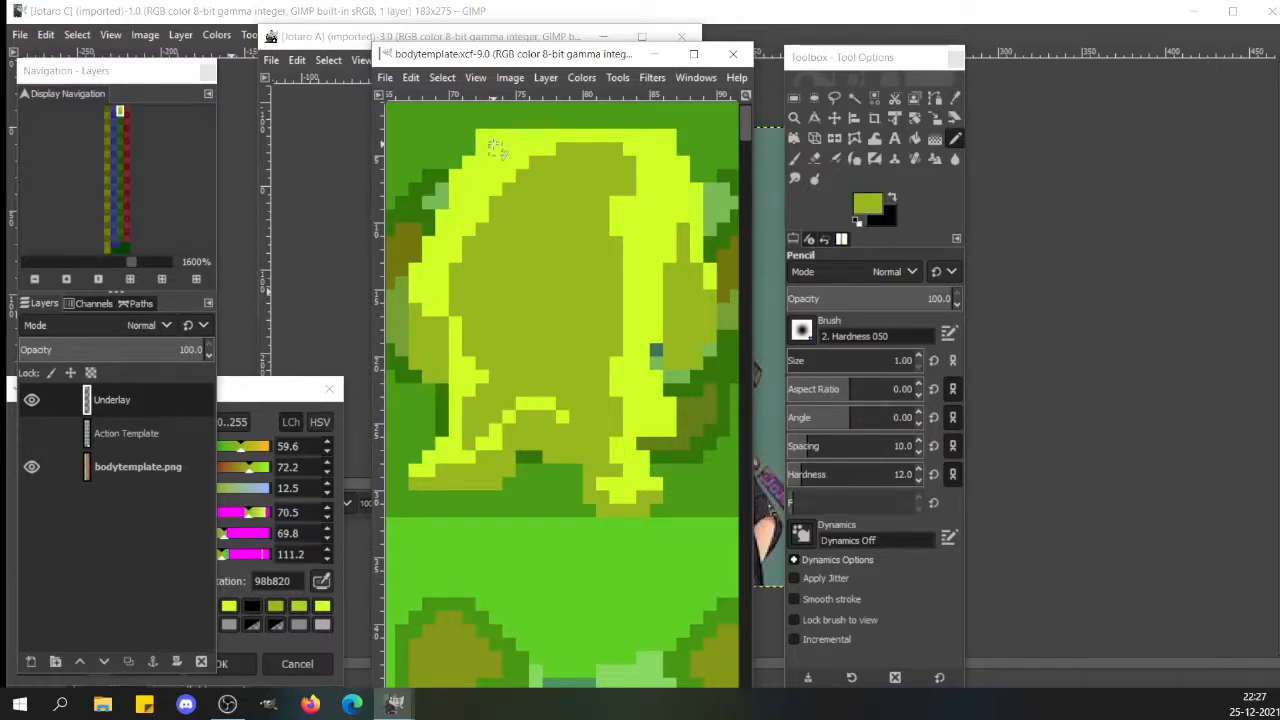
- Erase the corner pixel at the top left of the body's shoulder outline and save the image
key(shift+e)
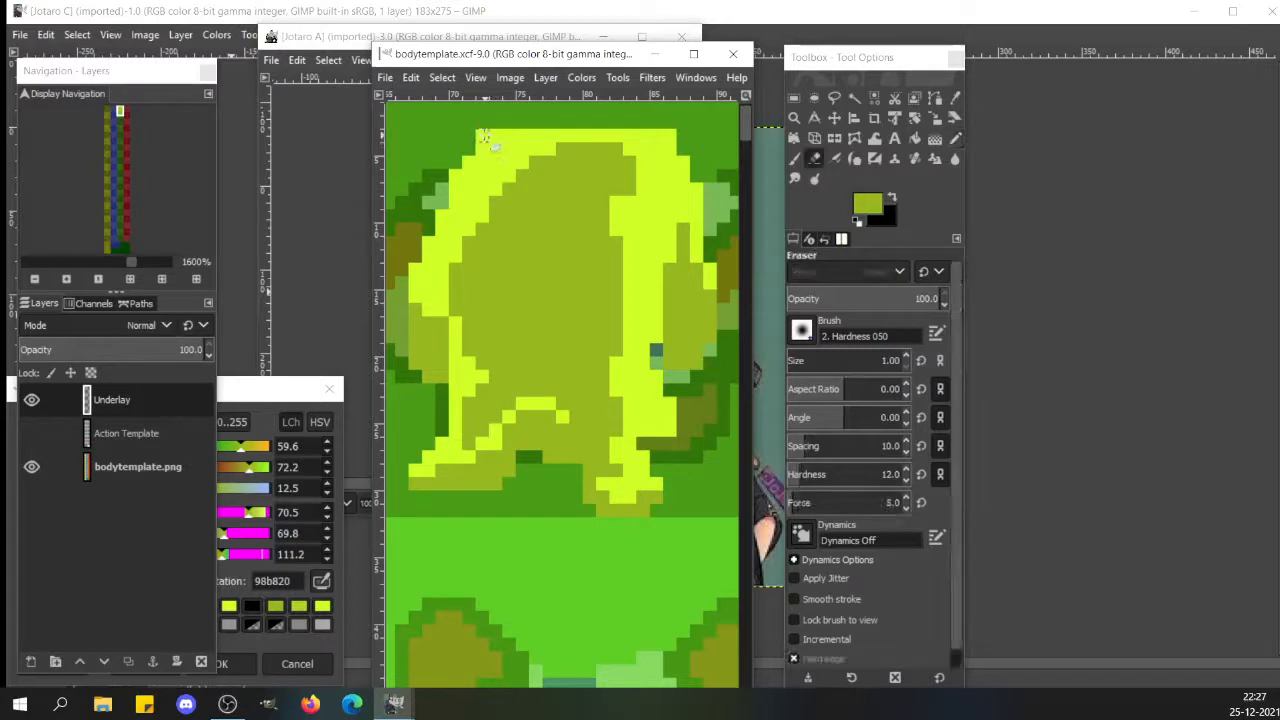
click(479, 132)
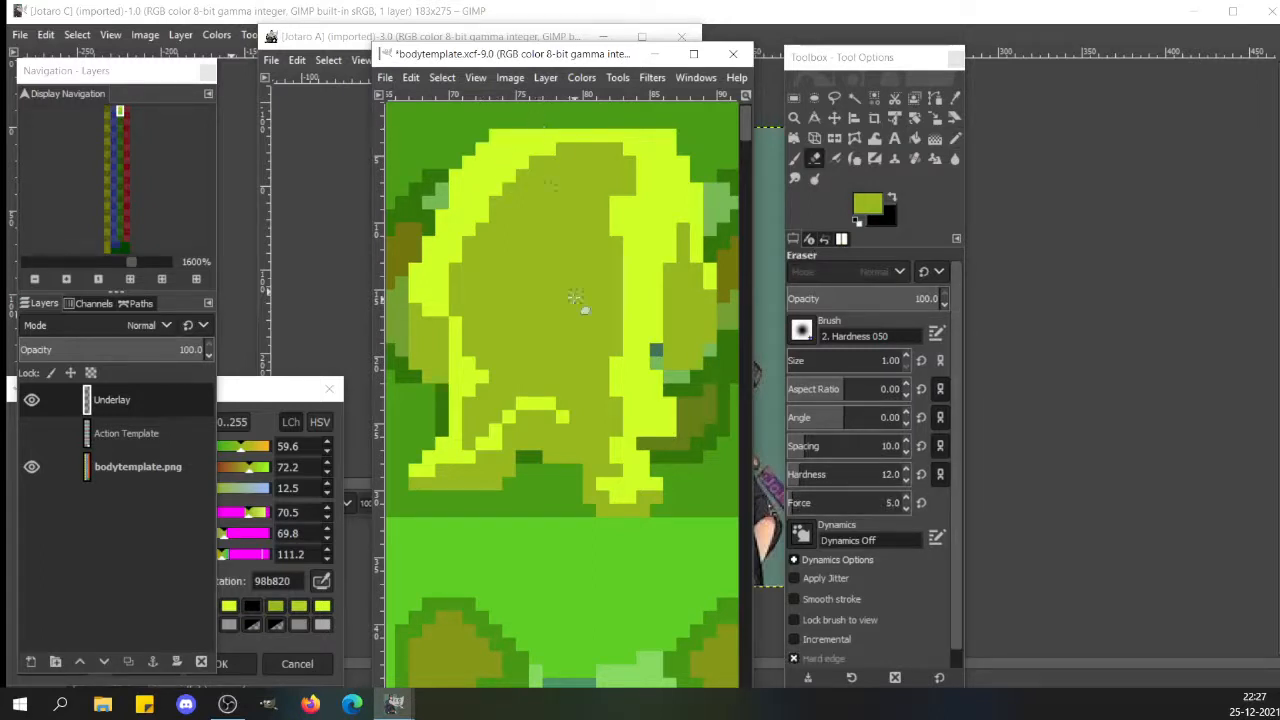
key(r)
key(ctrl+s)
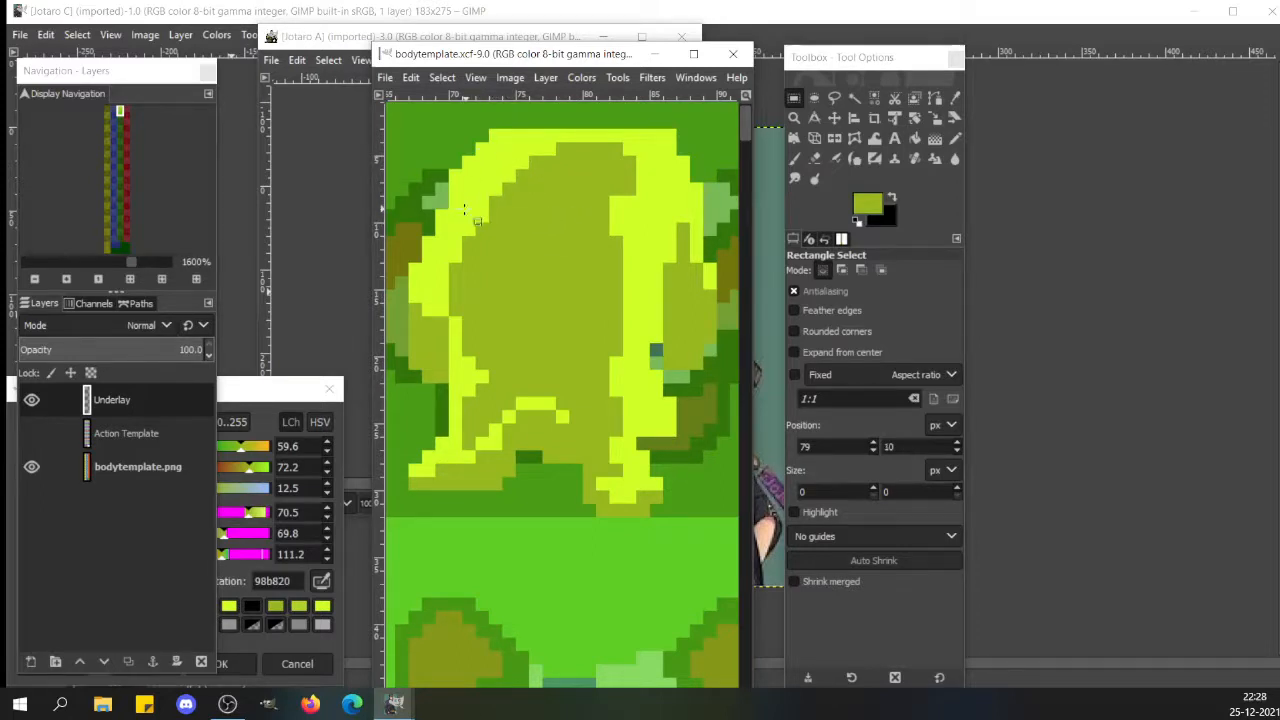
- Cut the upper body with a 25 × 16 px rectangular selection, paste it one pixel lower and anchor it on the Underlay layer
scroll(743, 125, down, 3)
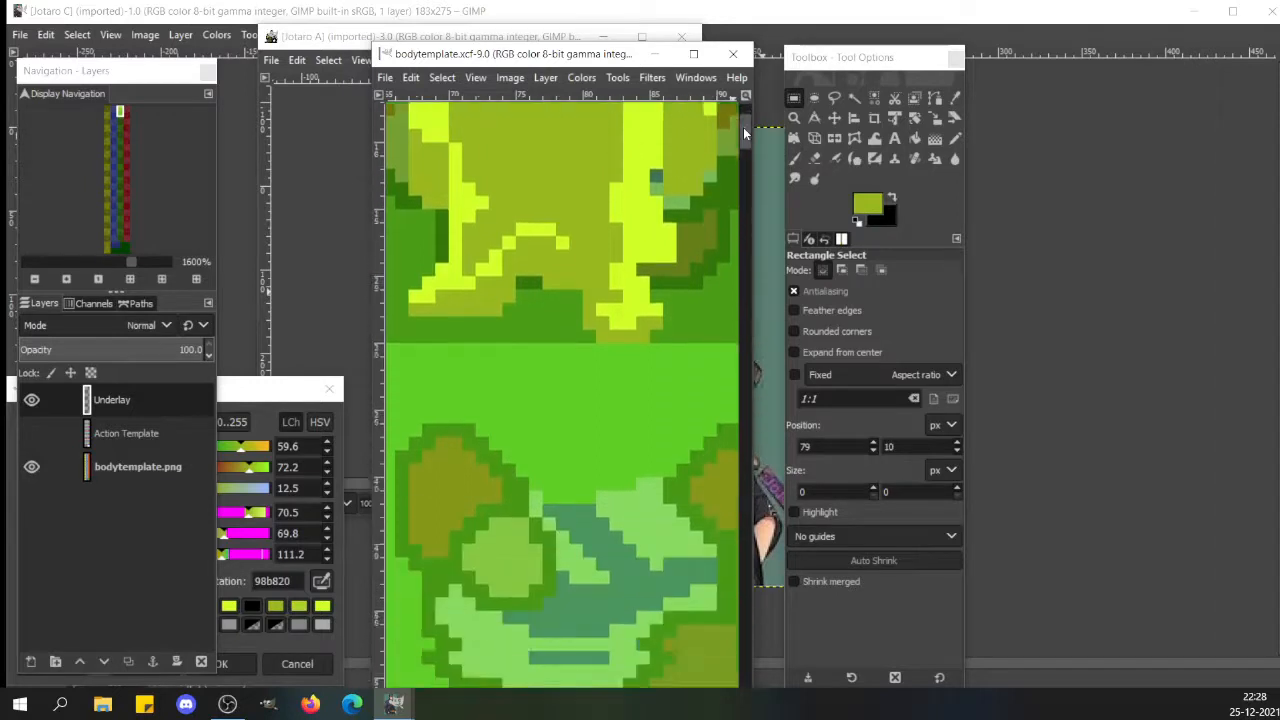
scroll(747, 105, up, 3)
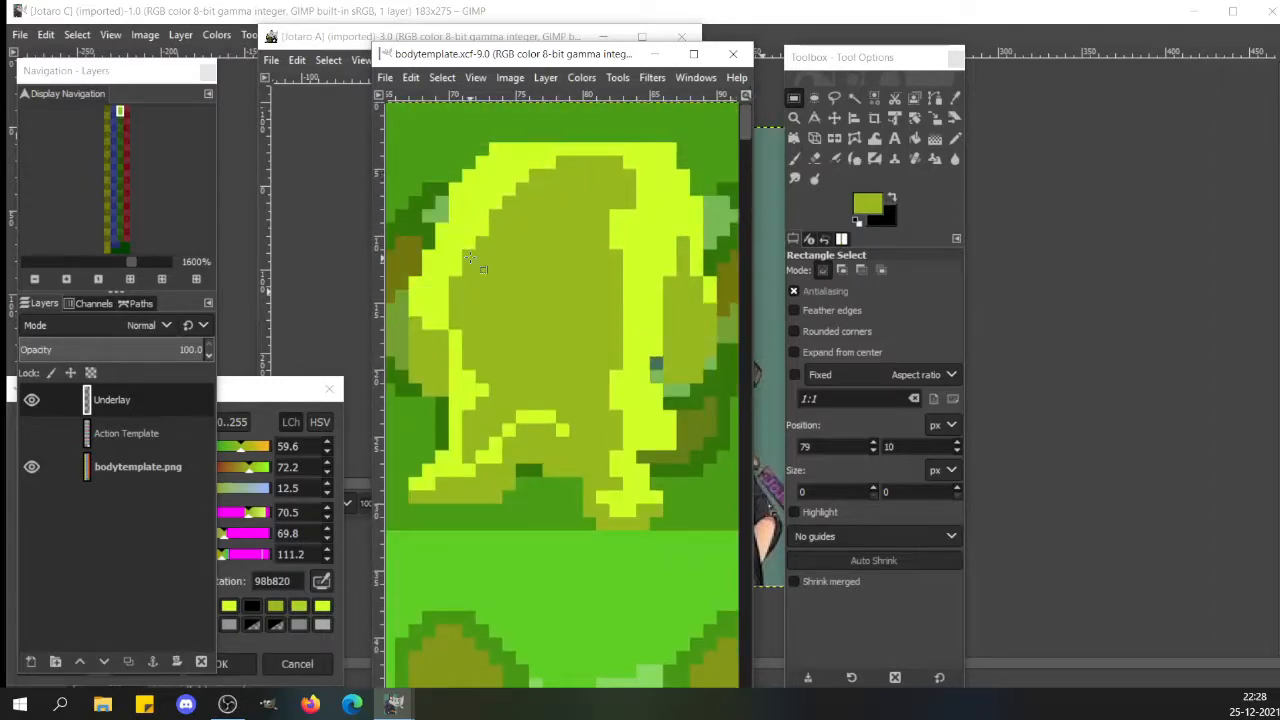
drag(396, 130, 712, 336)
key(ctrl+x)
key(ctrl+v)
key(Down)
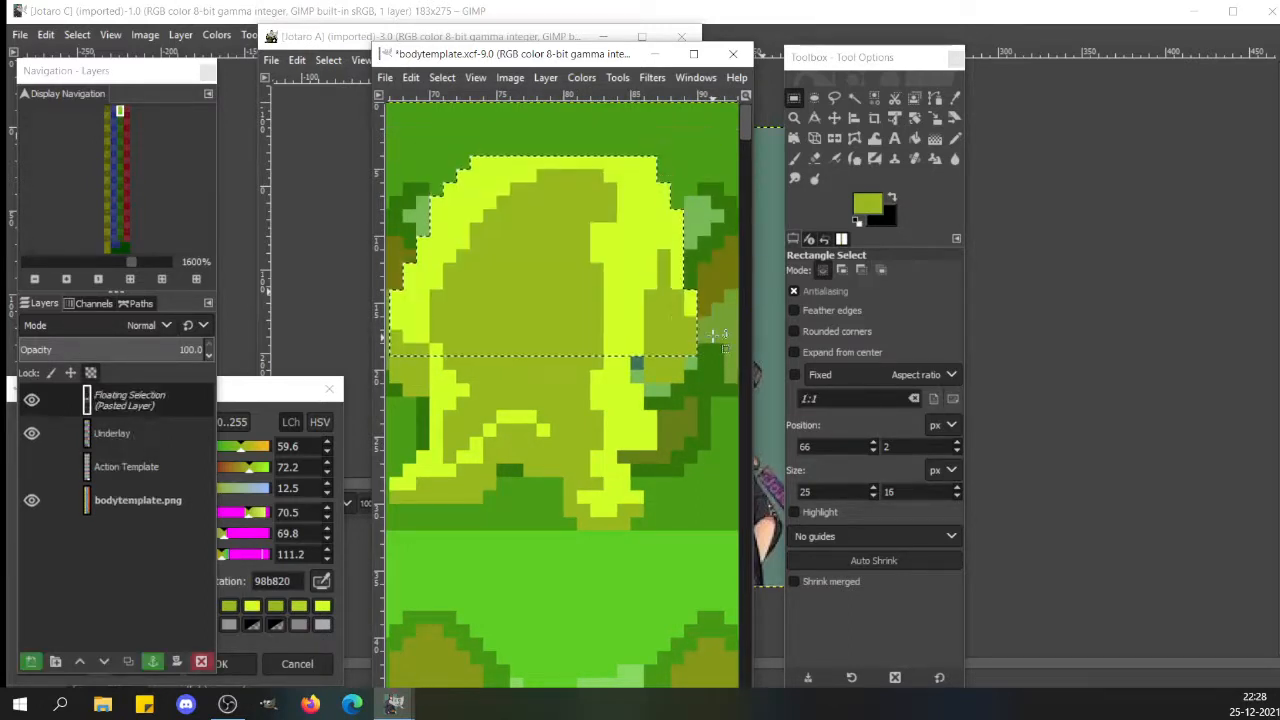
click(683, 392)
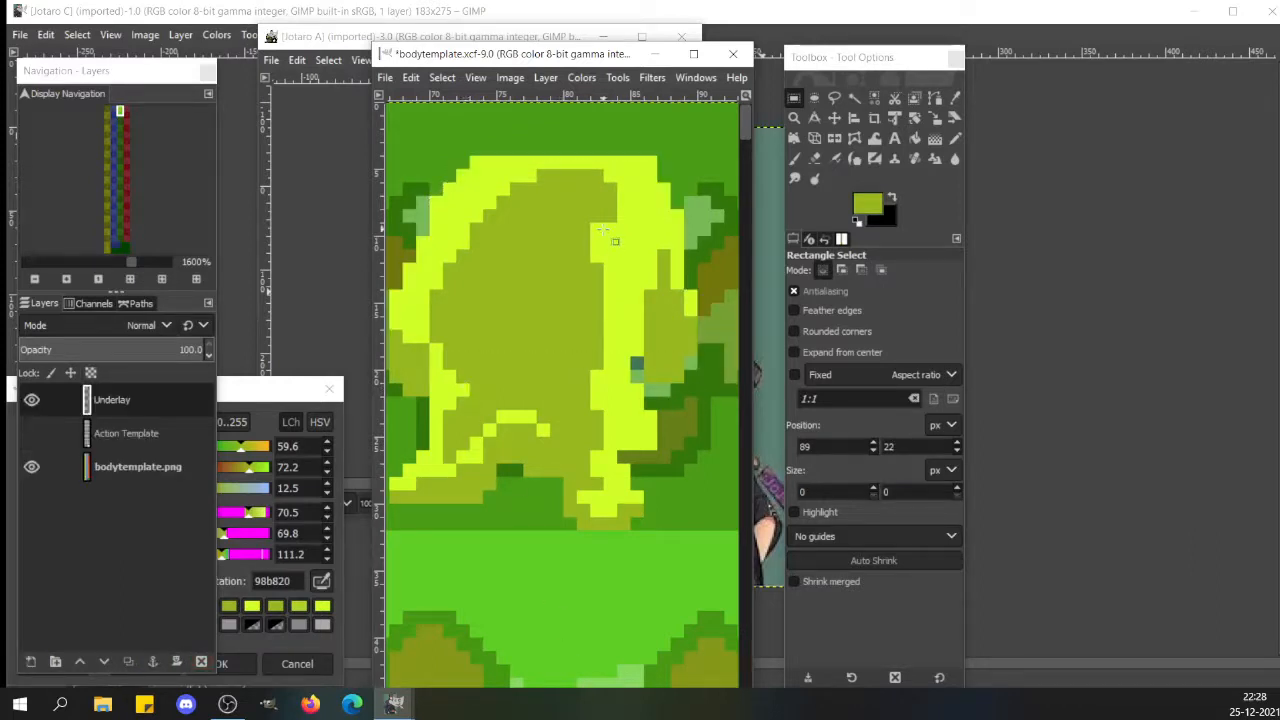
- Inspect the body without the bodytemplate.png layer, and show the template alone by hiding the Underlay layer
click(29, 468)
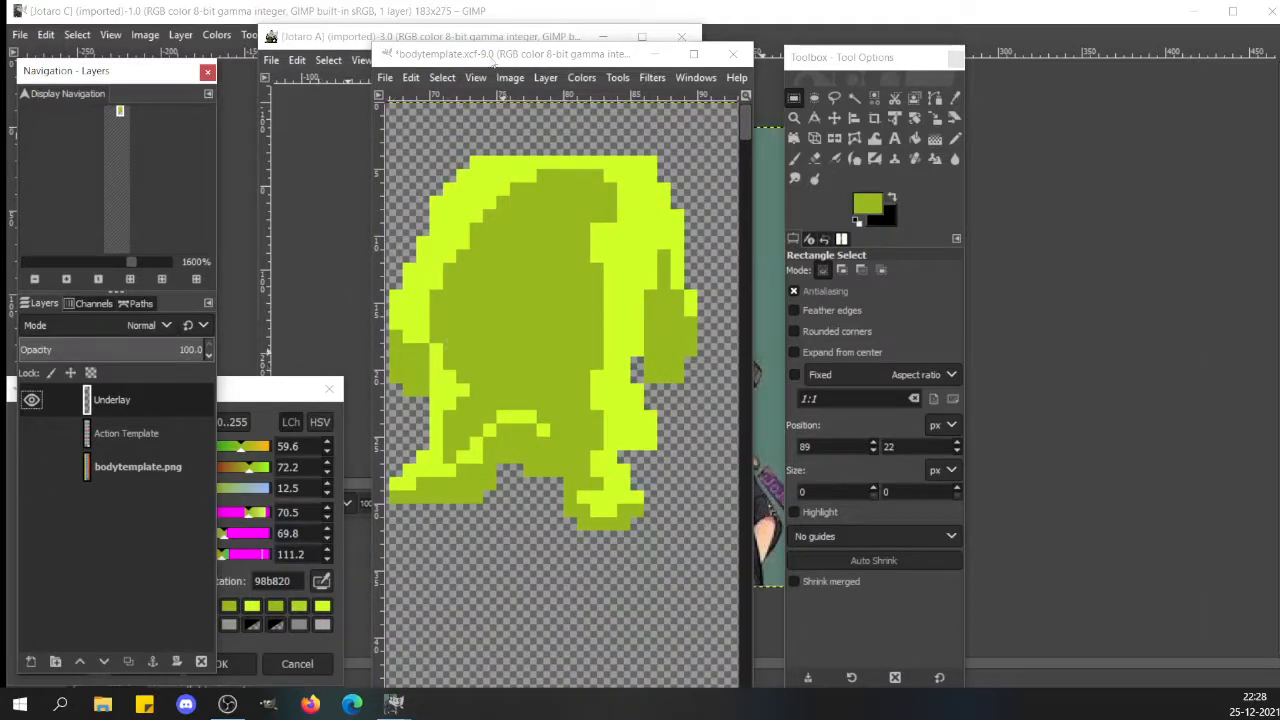
click(490, 54)
drag(490, 54, 497, 52)
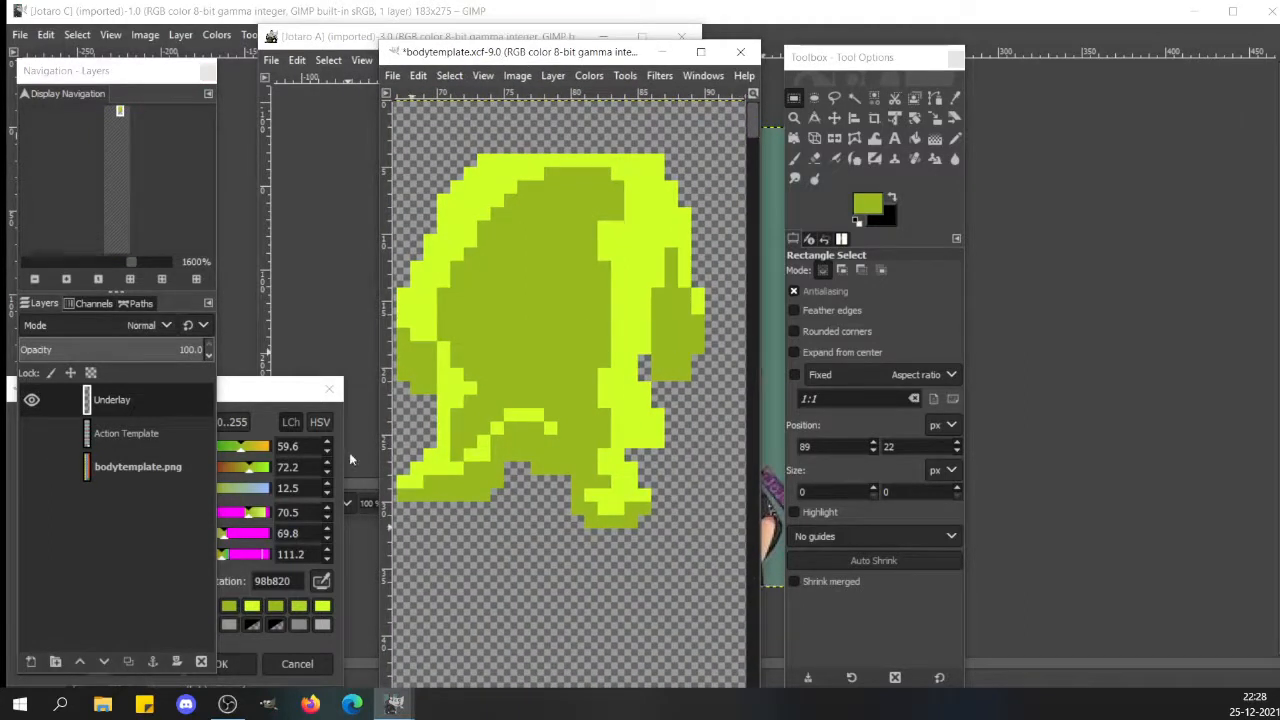
click(31, 466)
click(32, 401)
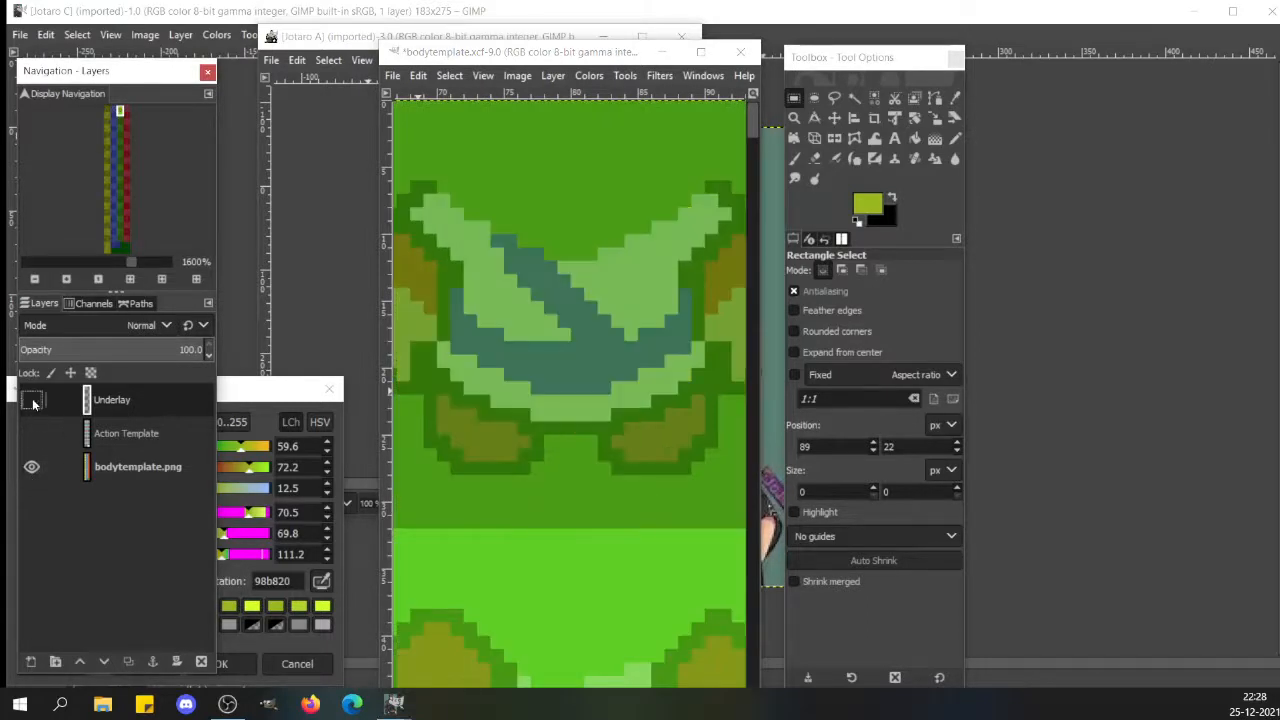
- Examine the proportions of the template's green body frames using trial rectangular selections, and show the Underlay layer over the first frame again
click(56, 263)
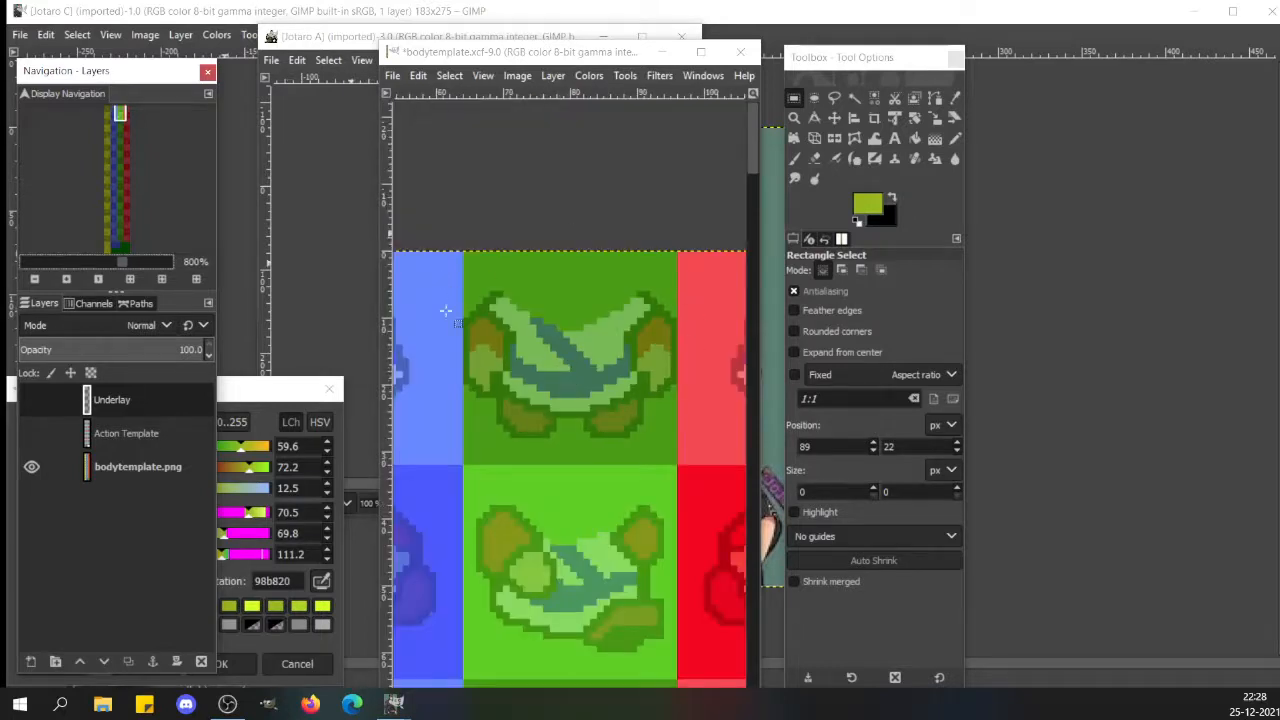
drag(457, 267, 685, 451)
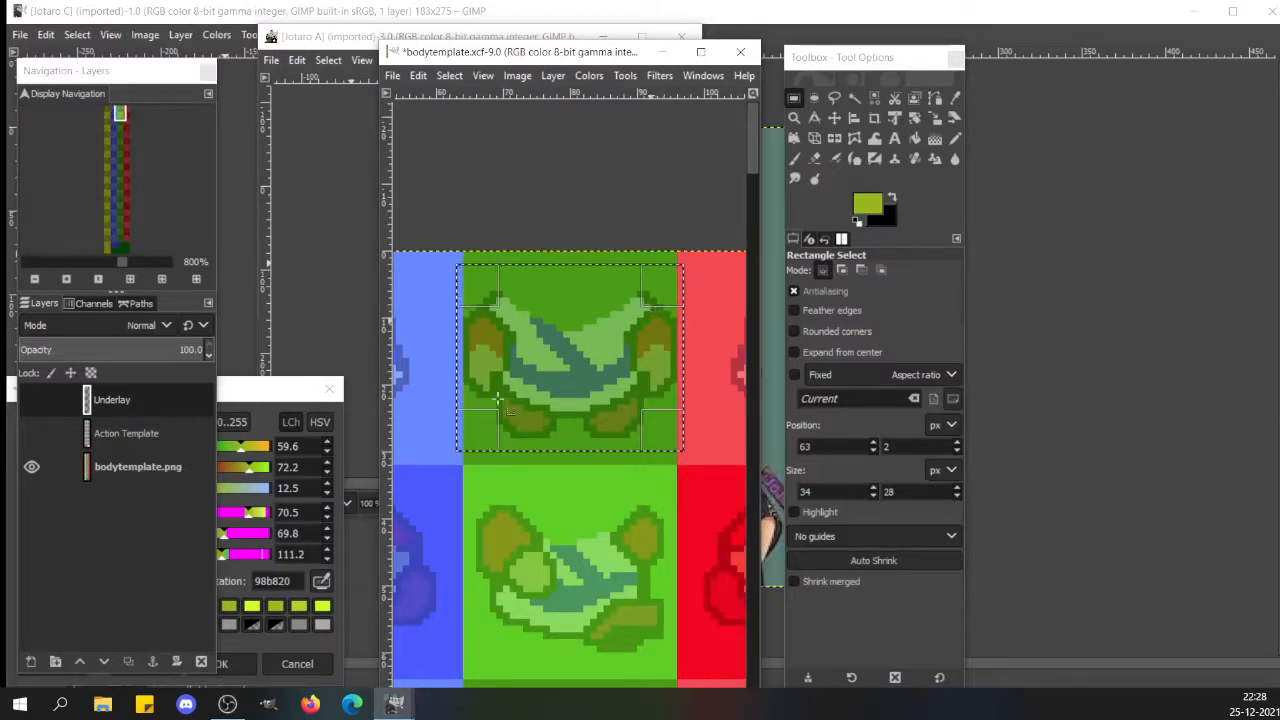
click(577, 498)
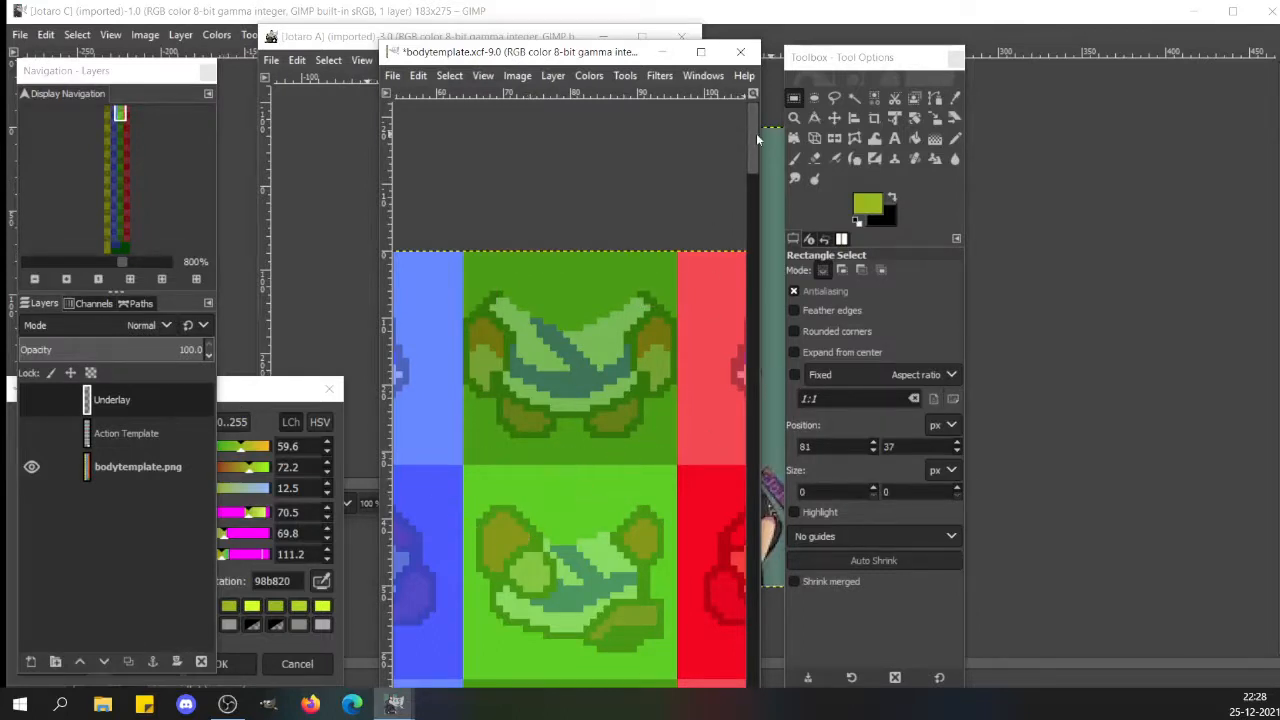
drag(756, 133, 757, 261)
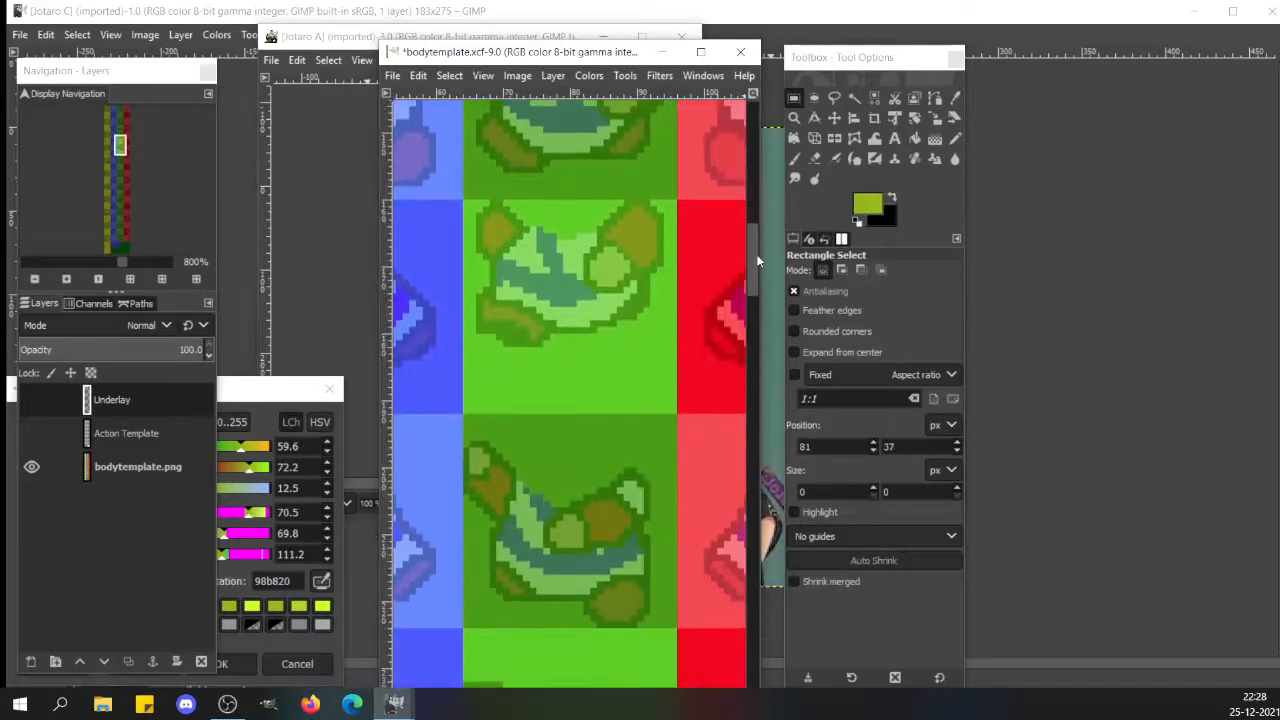
drag(477, 196, 671, 212)
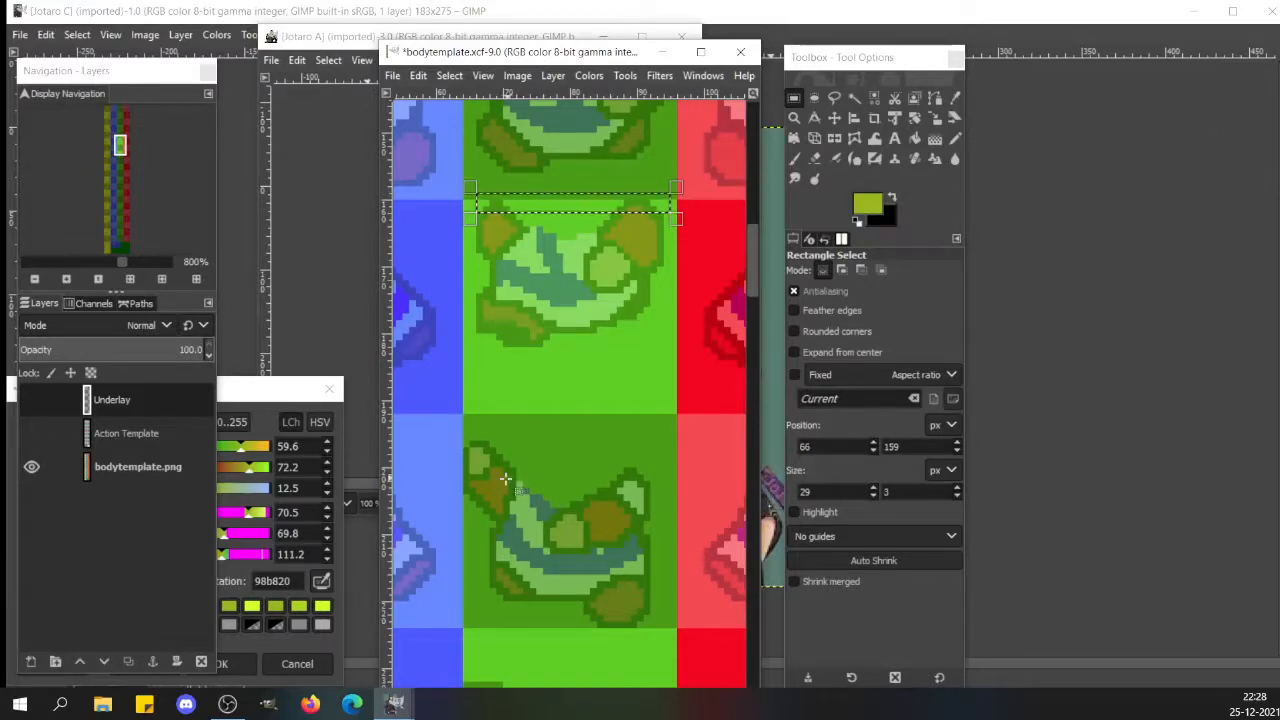
drag(504, 484, 652, 511)
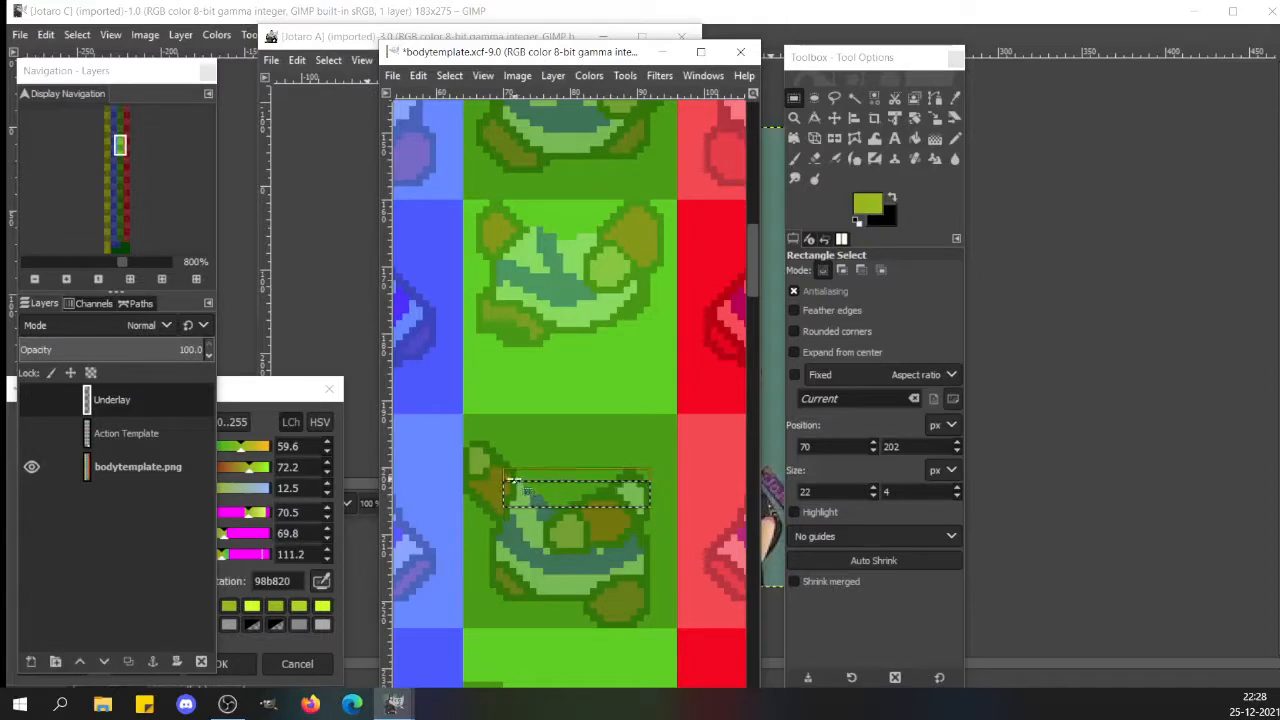
click(596, 543)
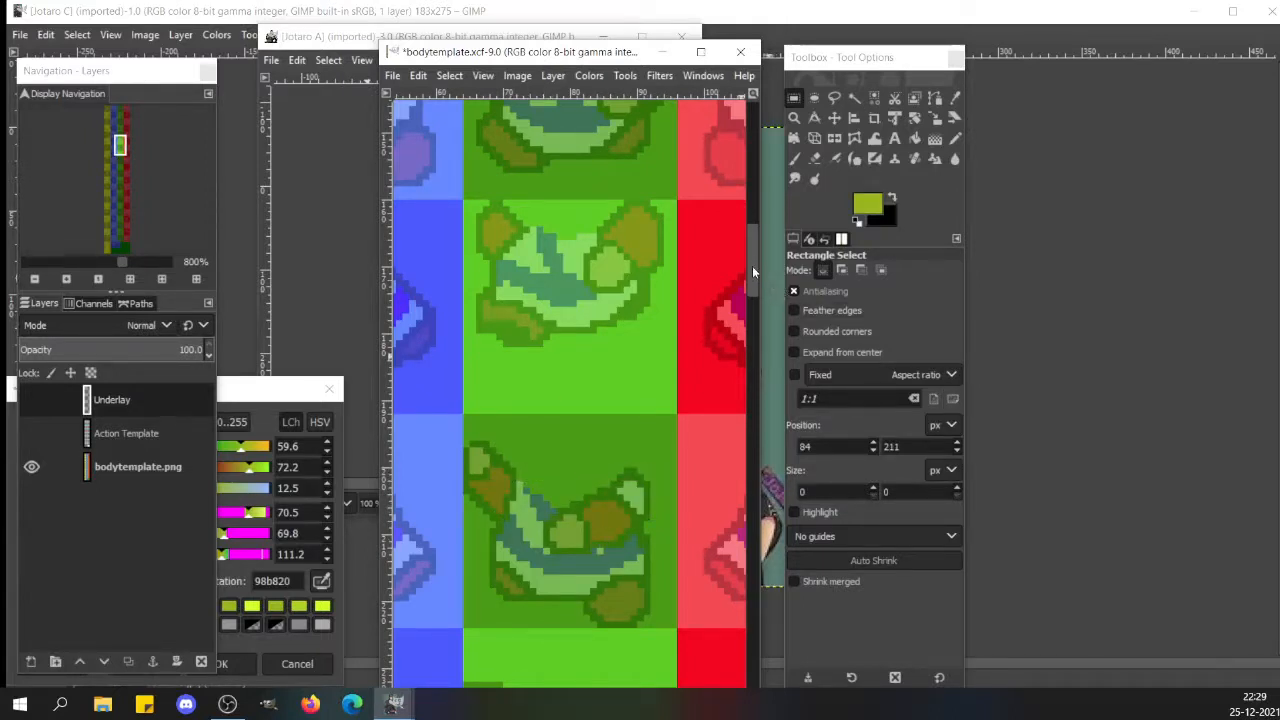
drag(752, 280, 750, 140)
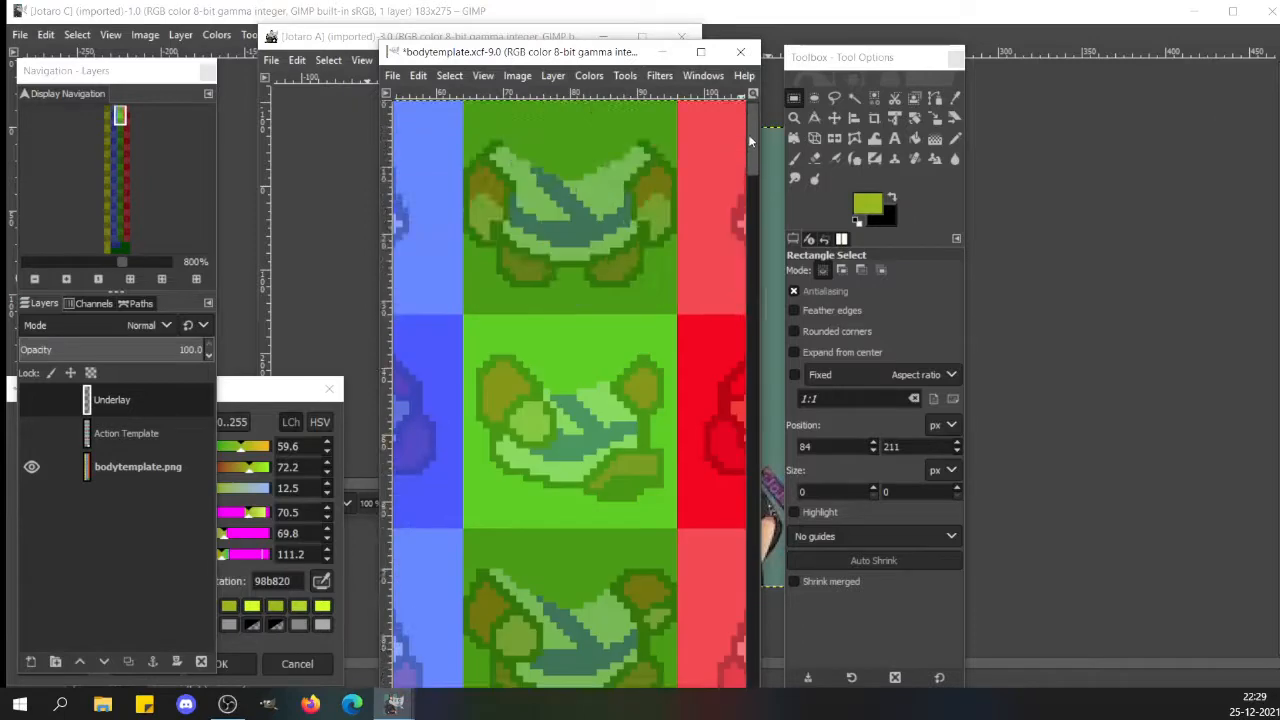
click(33, 402)
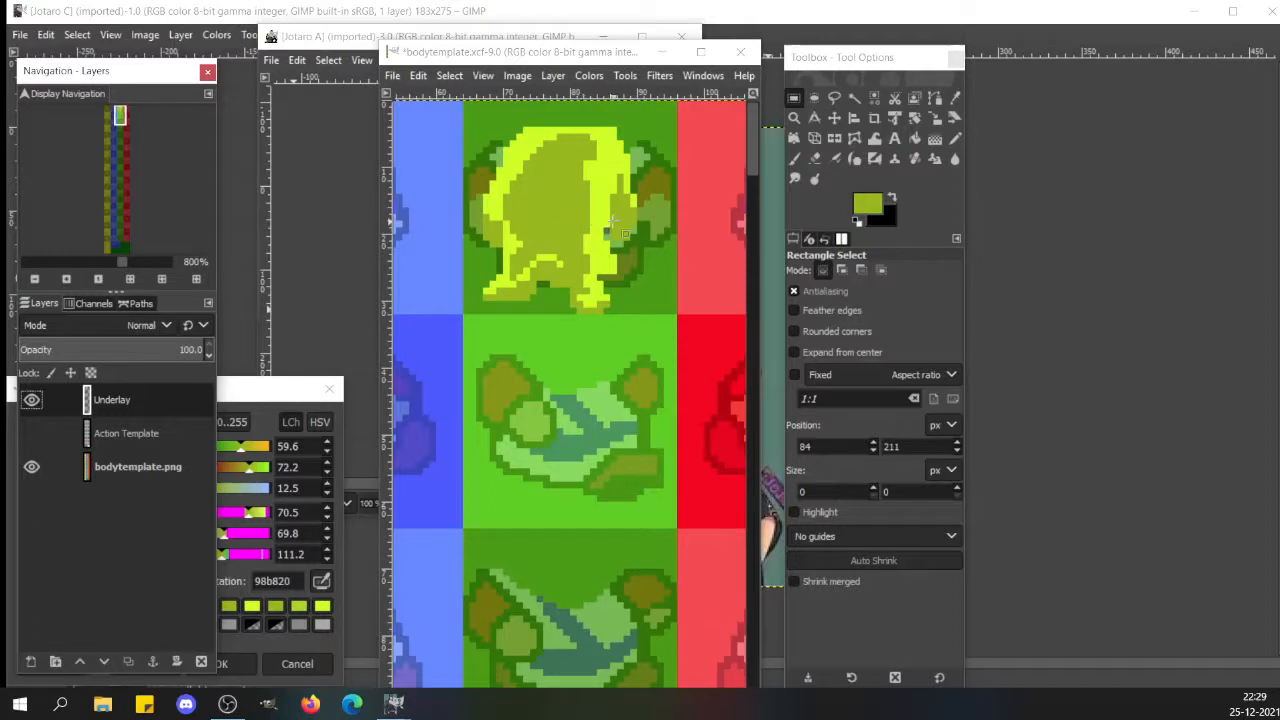
click(600, 307)
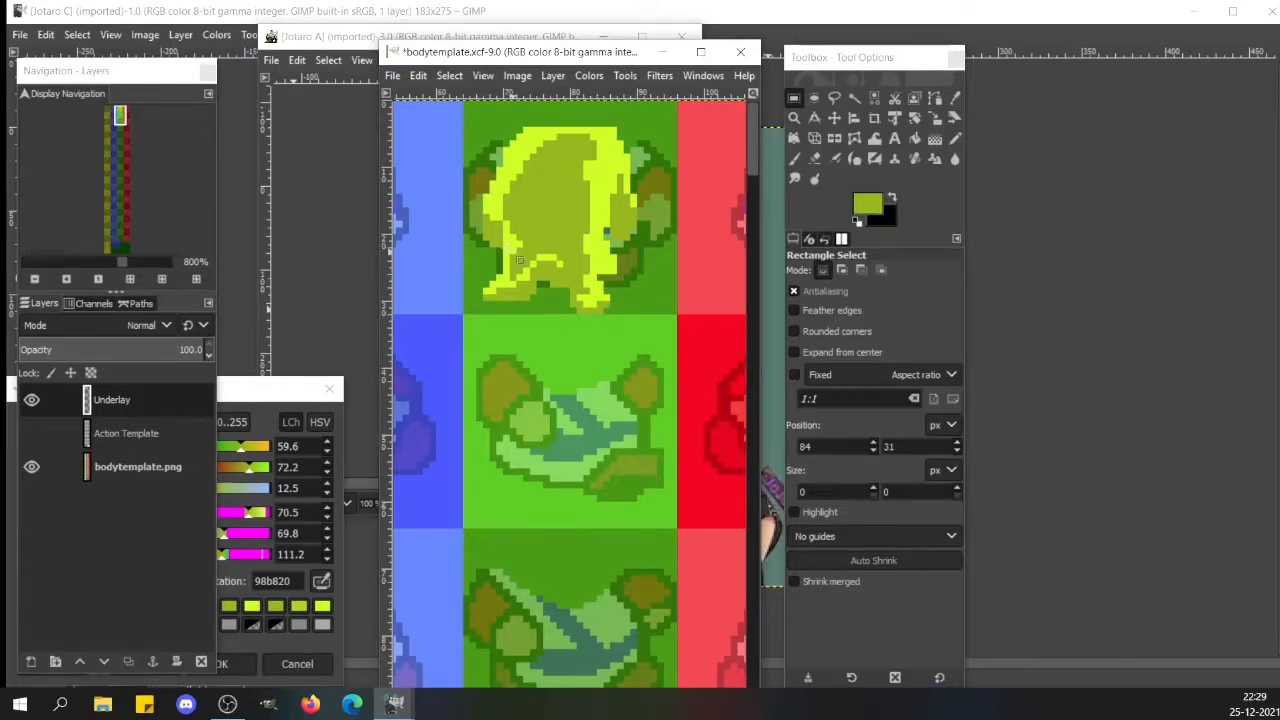
- Check the body's waist height with trial rectangular selections, both over the bodytemplate.png layer and with that layer hidden
drag(470, 237, 656, 251)
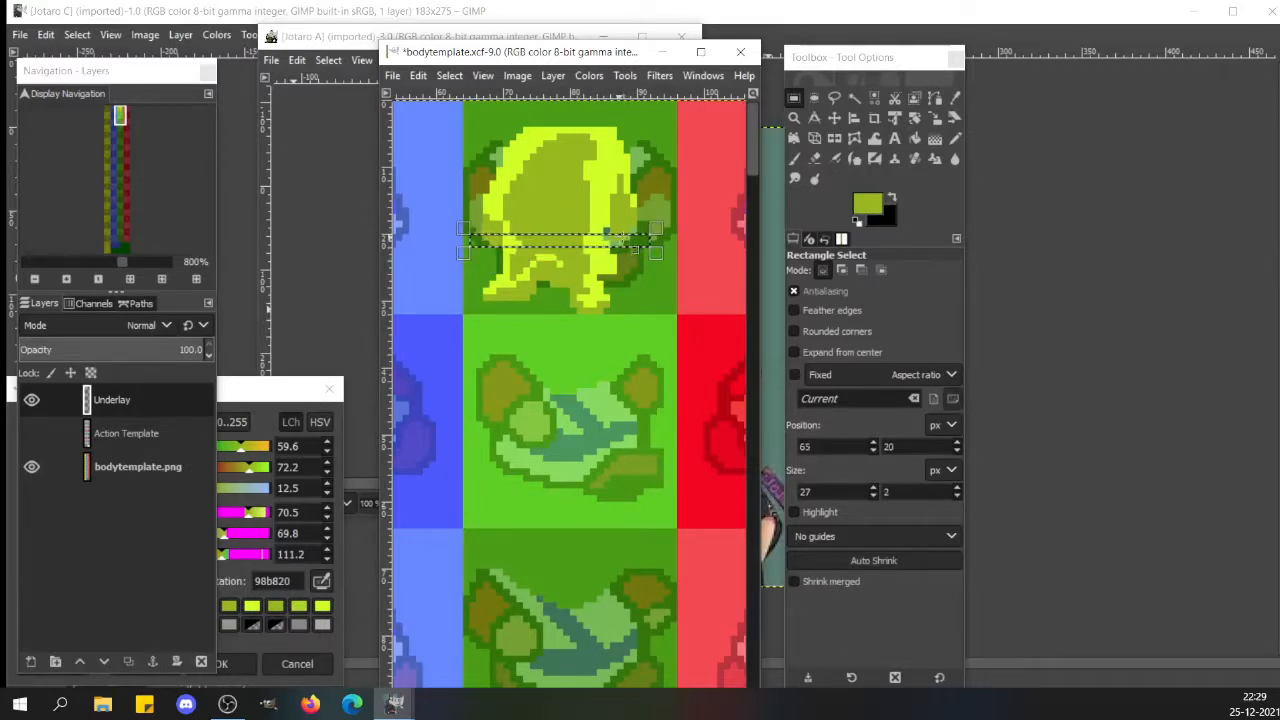
click(648, 273)
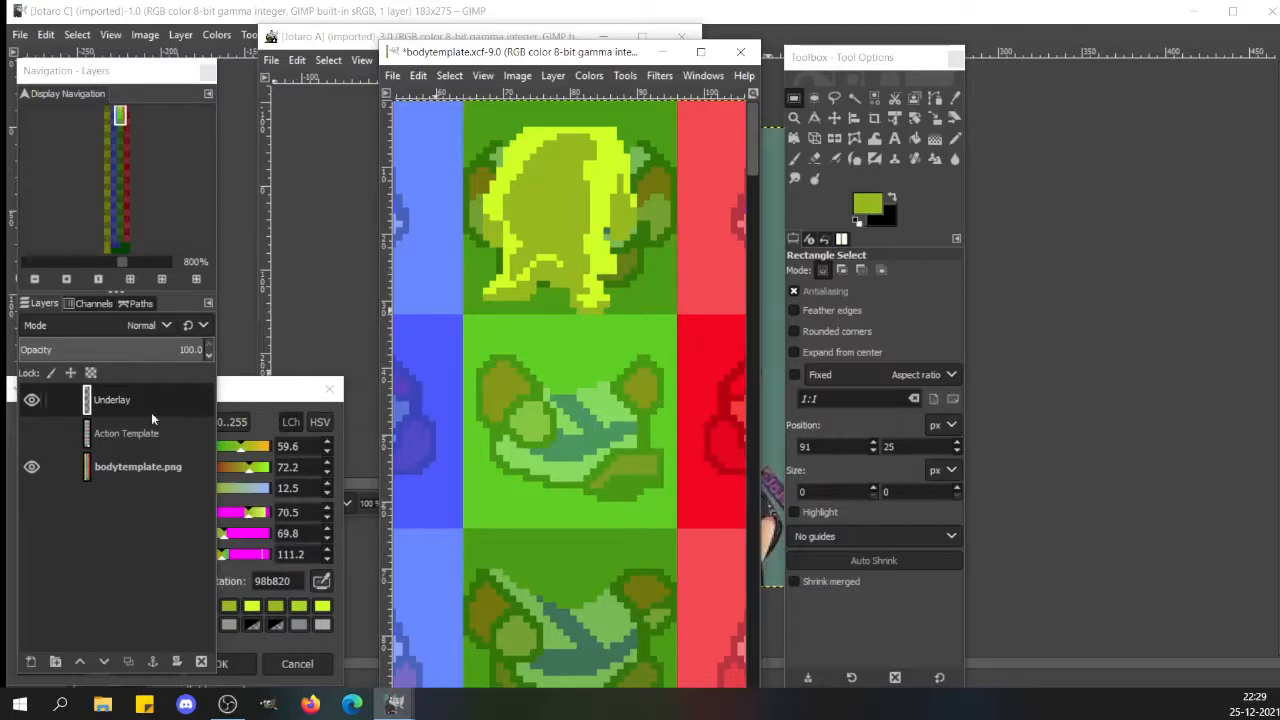
click(32, 468)
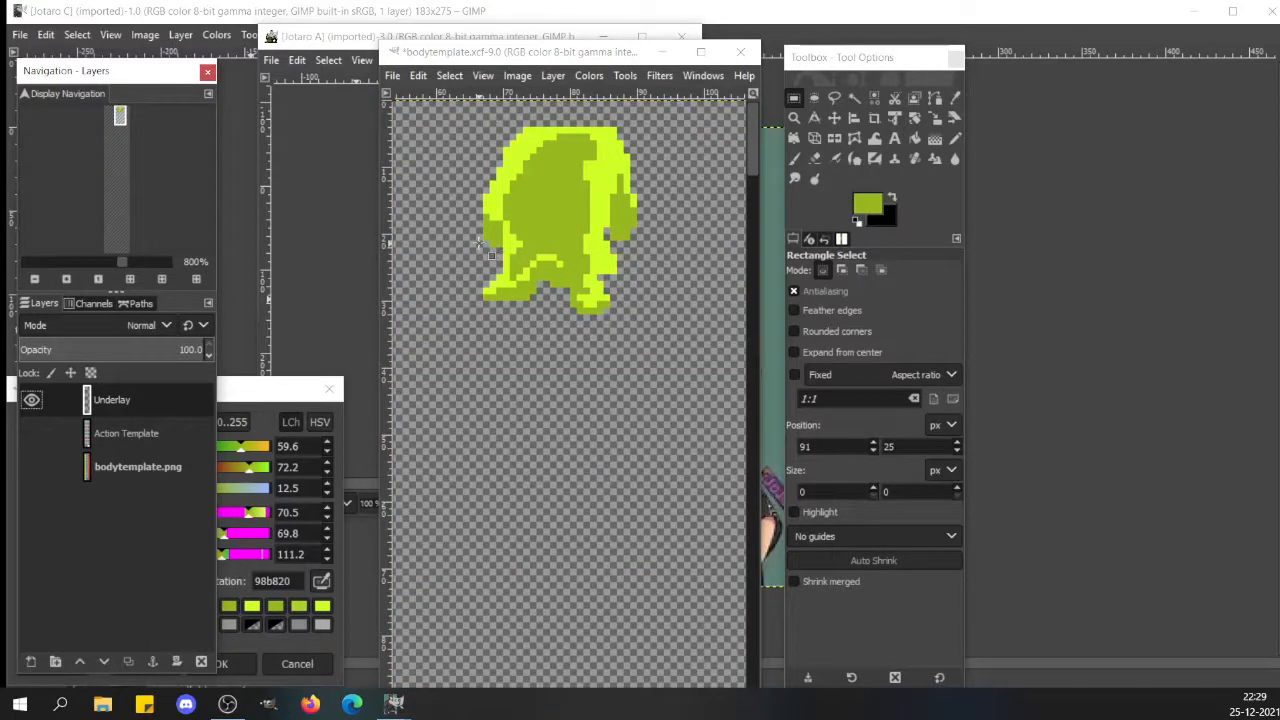
drag(481, 244, 647, 252)
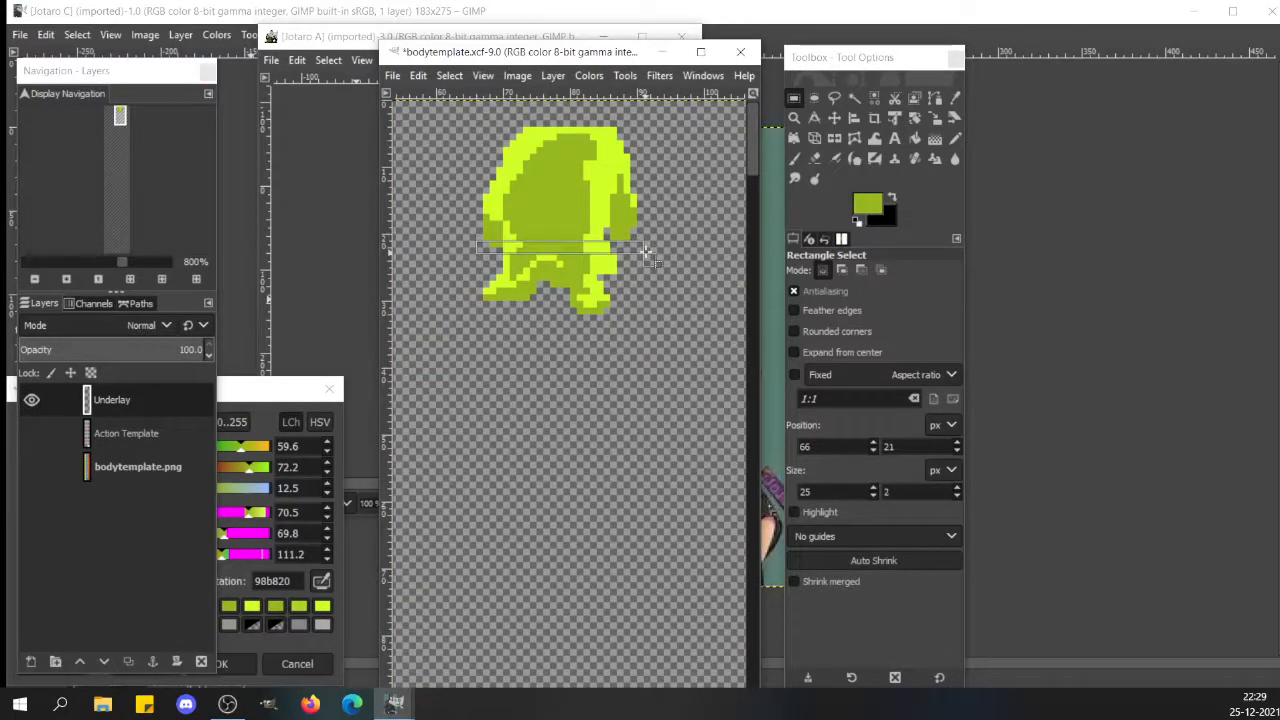
click(480, 202)
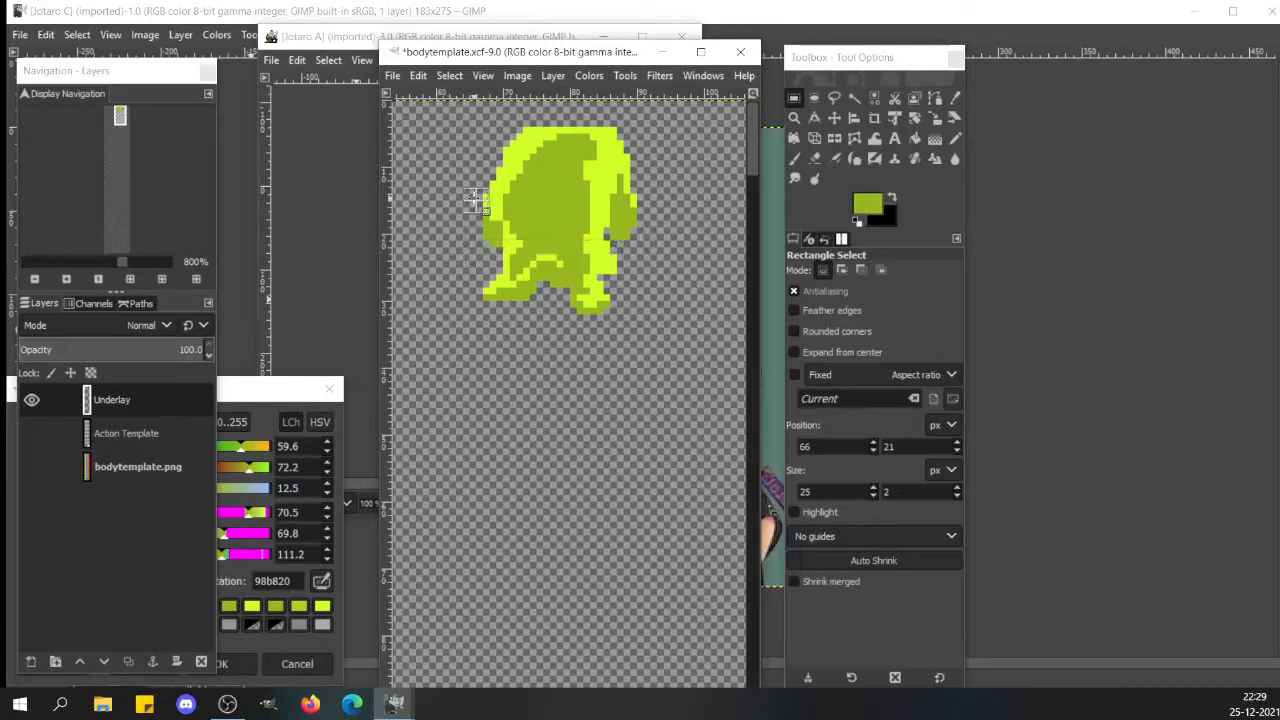
- Cut the left arm with a 5 × 12 px rectangular selection, paste it two pixels higher and anchor it on the Underlay layer
drag(470, 181, 505, 260)
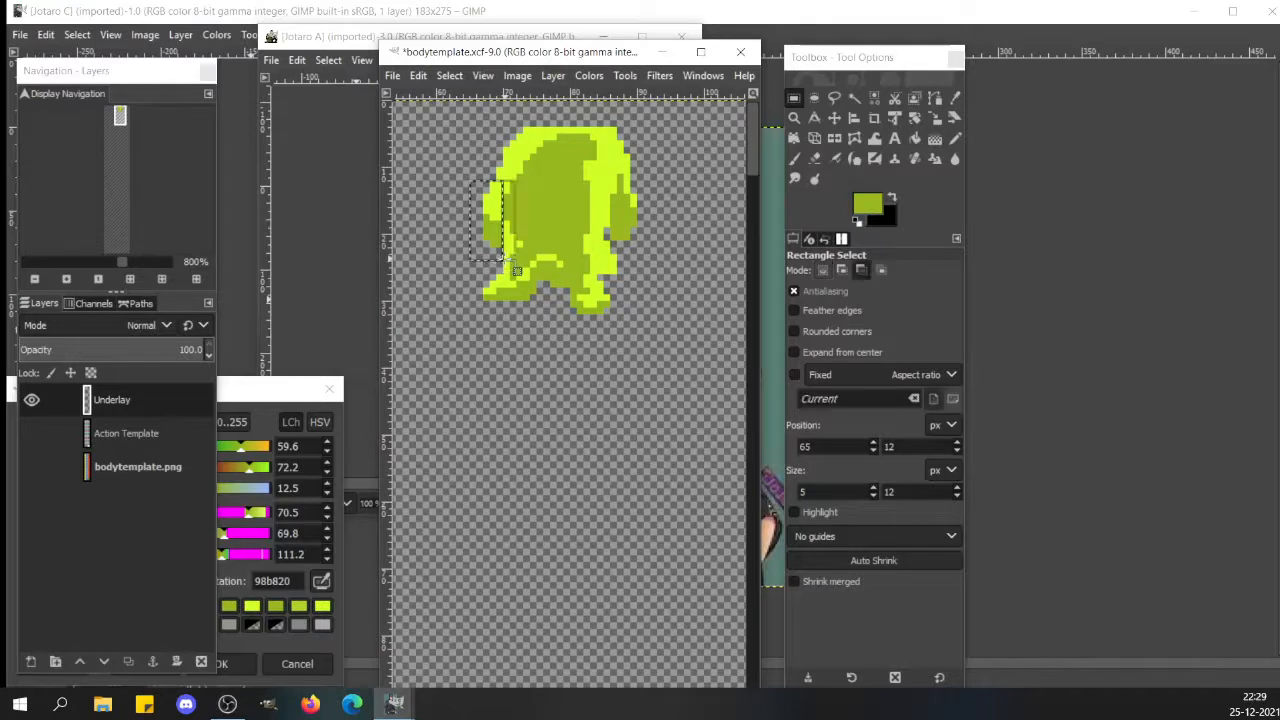
key(ctrl+v)
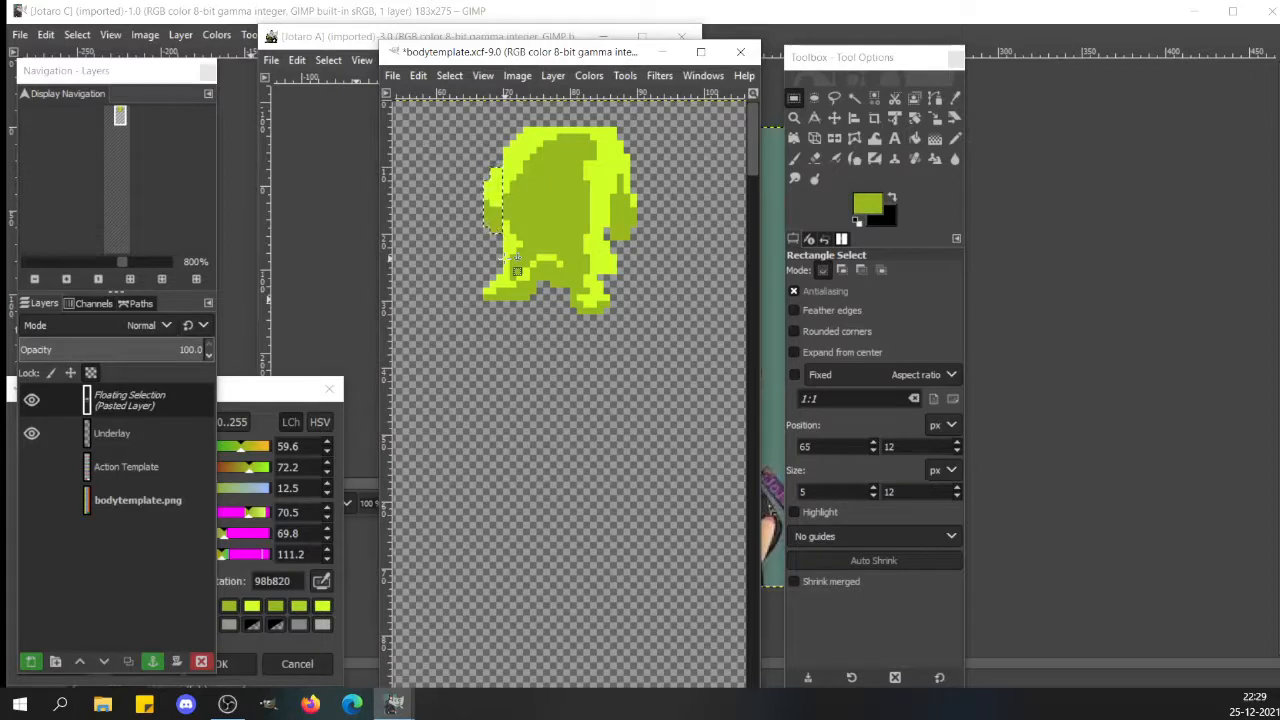
click(559, 233)
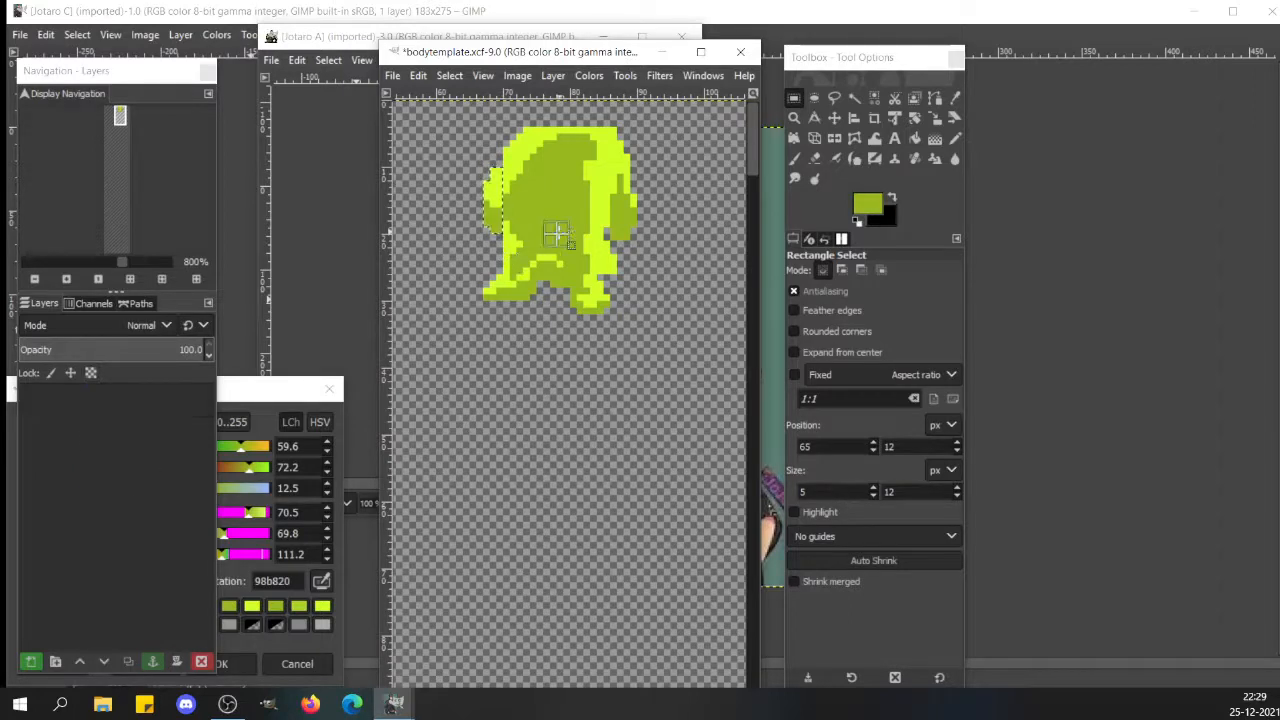
- Fill the gap in the left shoulder outline above the moved arm with light green d1ff27 and save the image
key(n)
ctrl+click(505, 163)
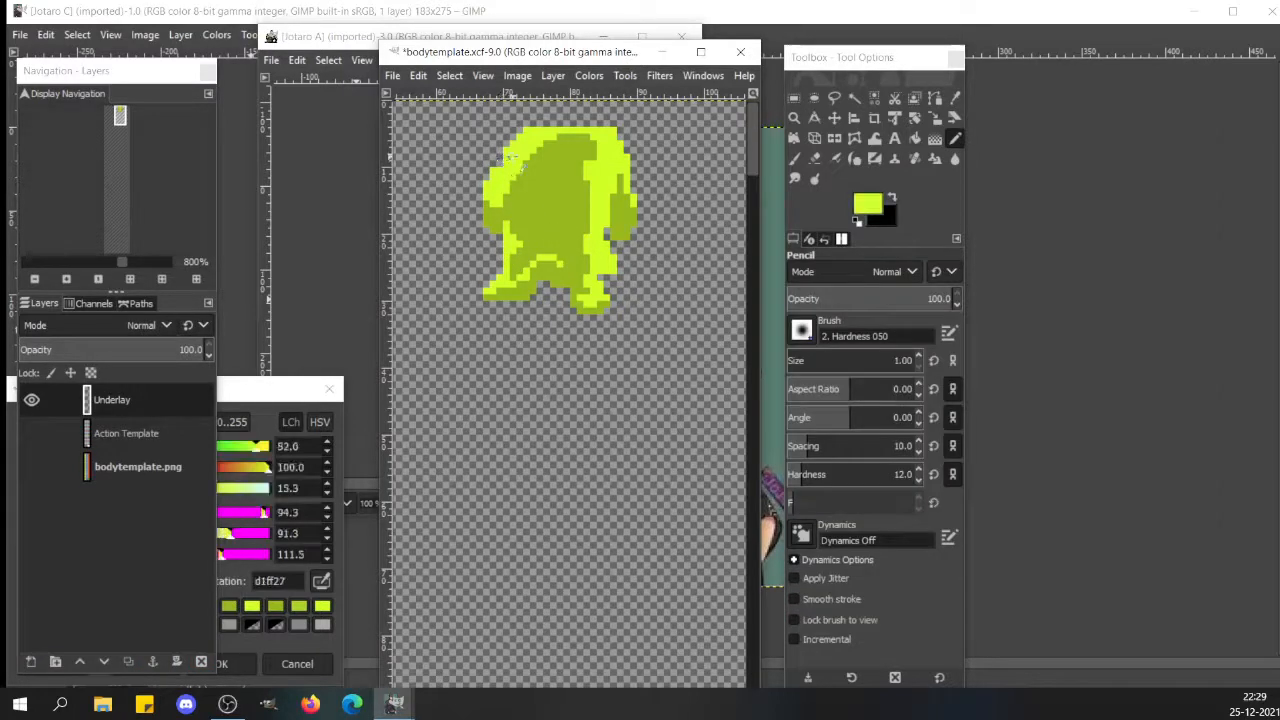
click(500, 163)
key(ctrl+s)
key(r)
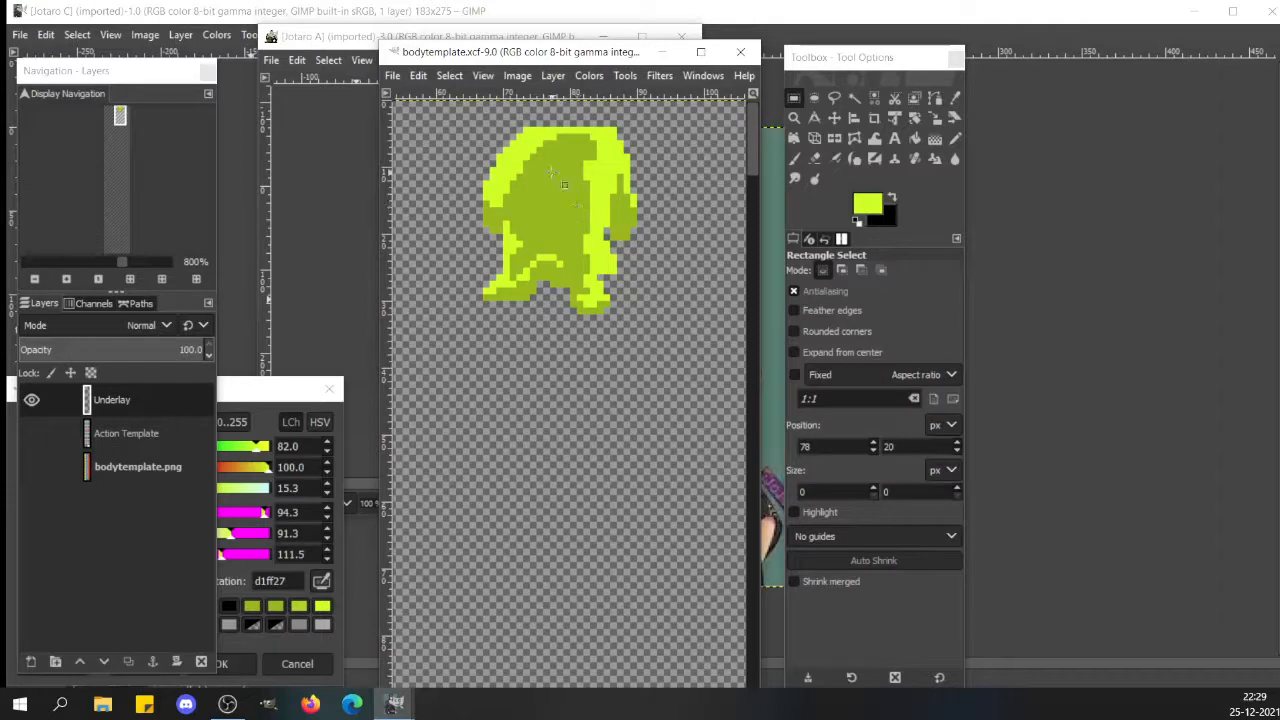
- Thin the light band along the left shoulder and arm by painting its inner edge in dark green 98b820, and save the image
key(n)
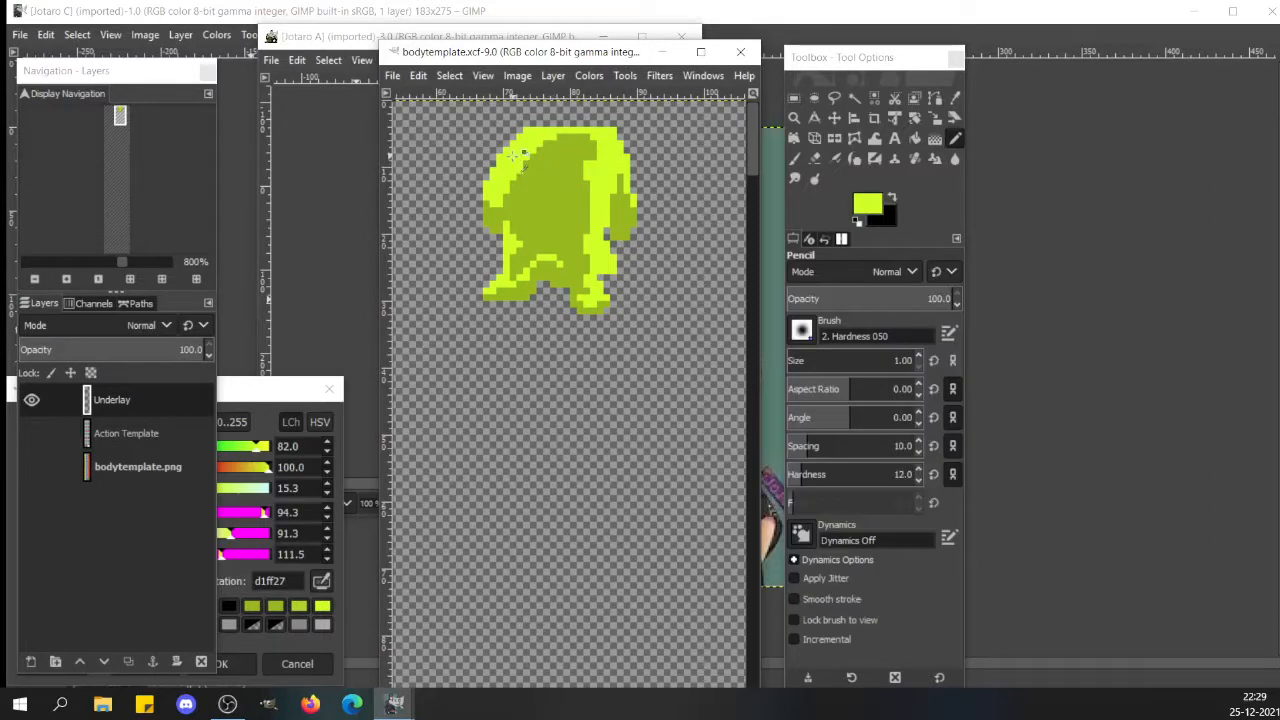
ctrl+click(538, 178)
mouse_move(521, 158)
mouse_down()
mouse_move(530, 144)
mouse_move(545, 155)
mouse_move(528, 190)
mouse_move(513, 178)
mouse_move(508, 226)
mouse_up()
key(ctrl+s)
key(r)
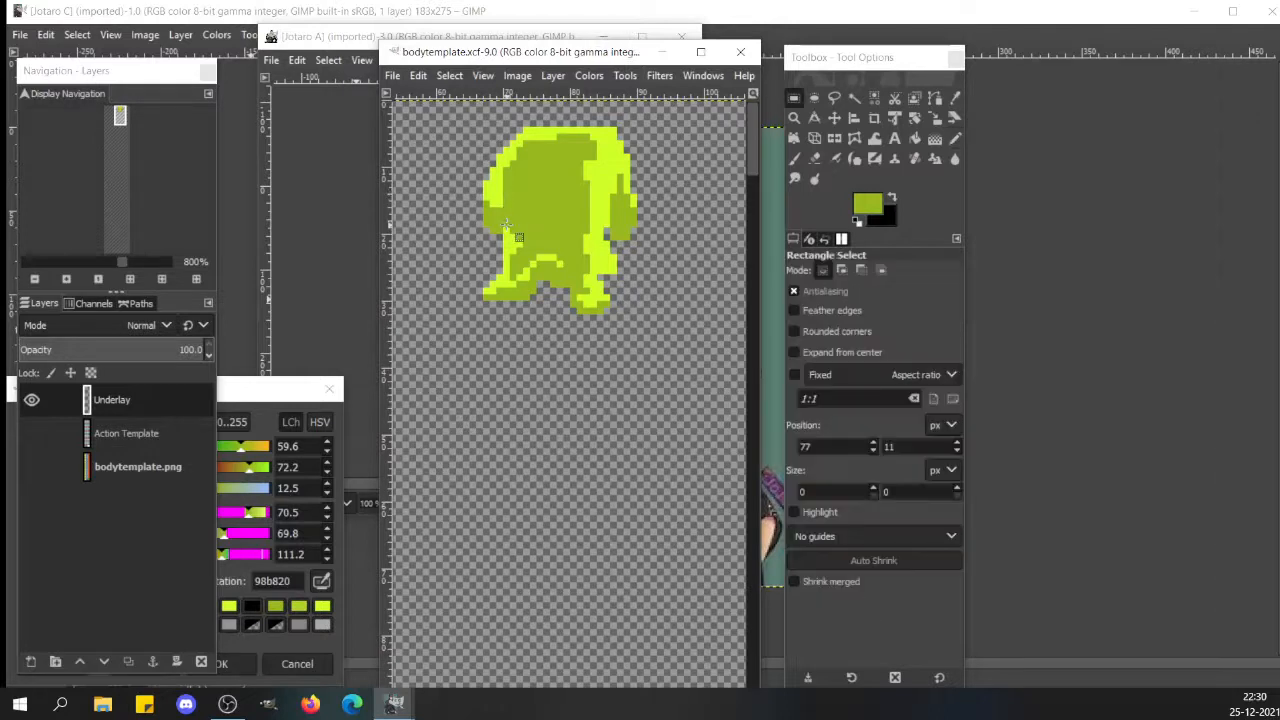
- Paint over the light arch between the legs with the Pencil in dark green 98b820
click(595, 211)
key(n)
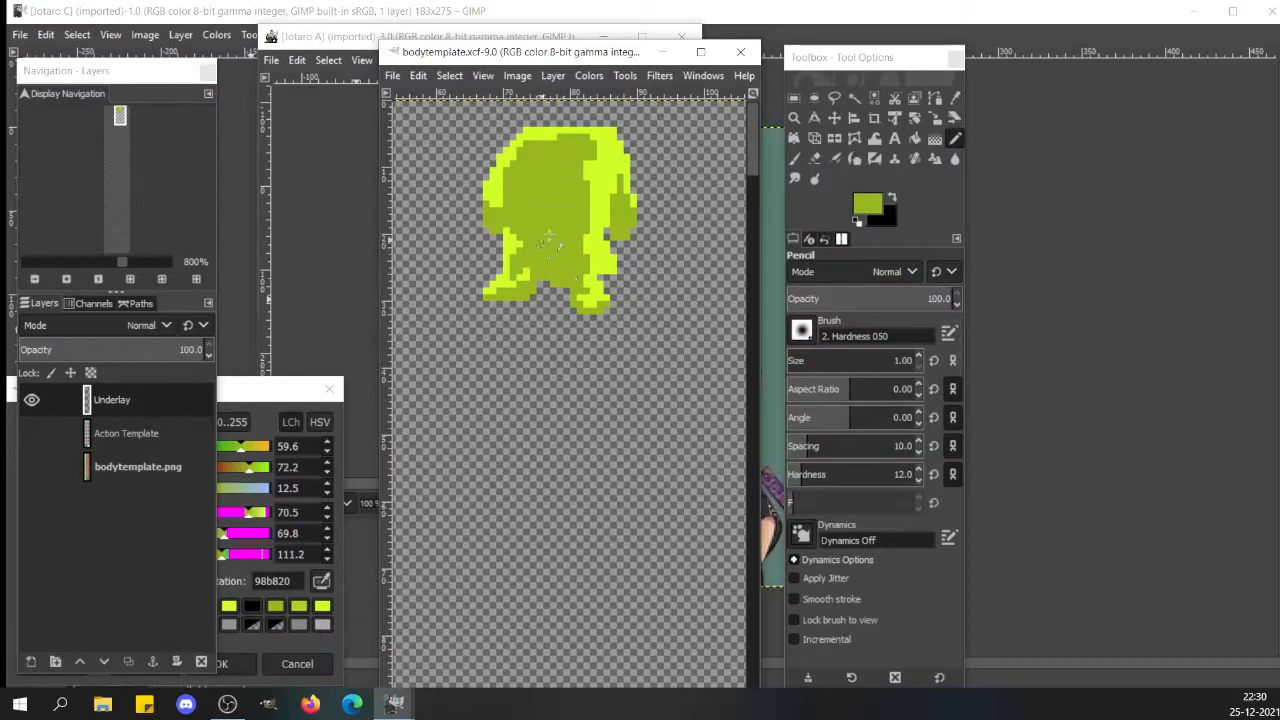
click(548, 235)
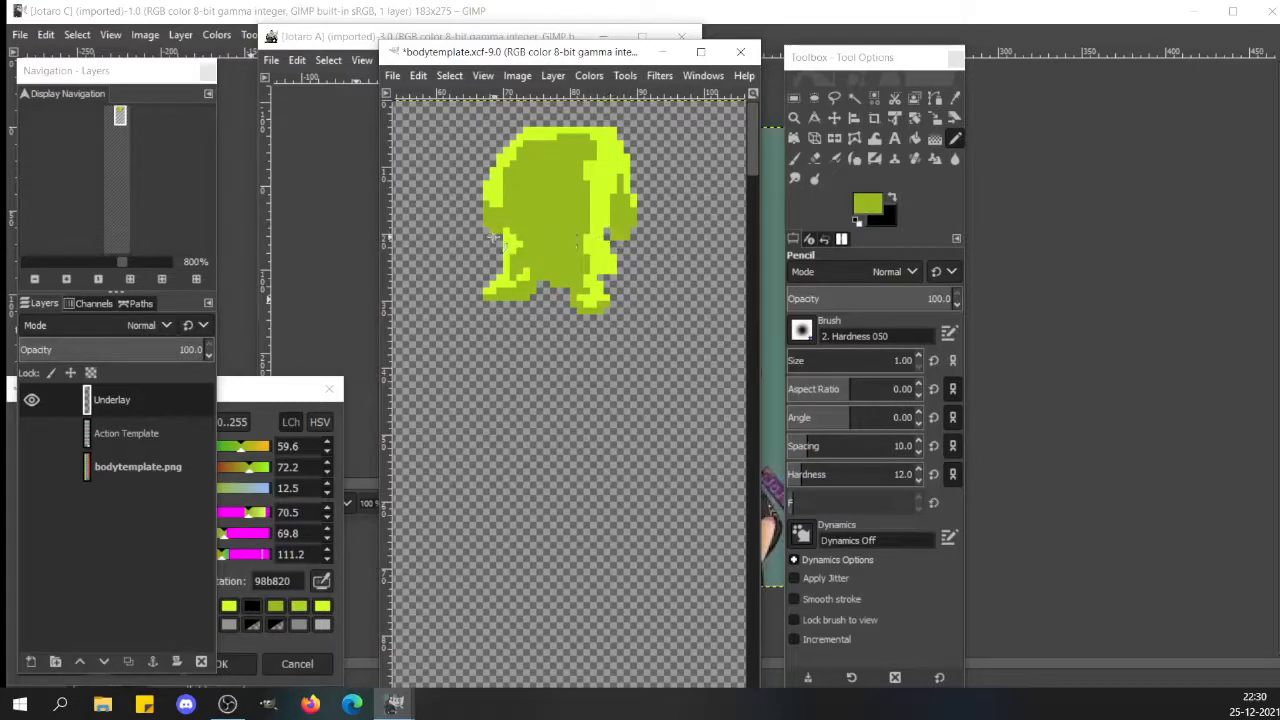
- Repaint the right arm in light green d1ff27 above a squared-off 98b820 hand, and touch up the light pixels between that hand and the hip
ctrl+click(600, 153)
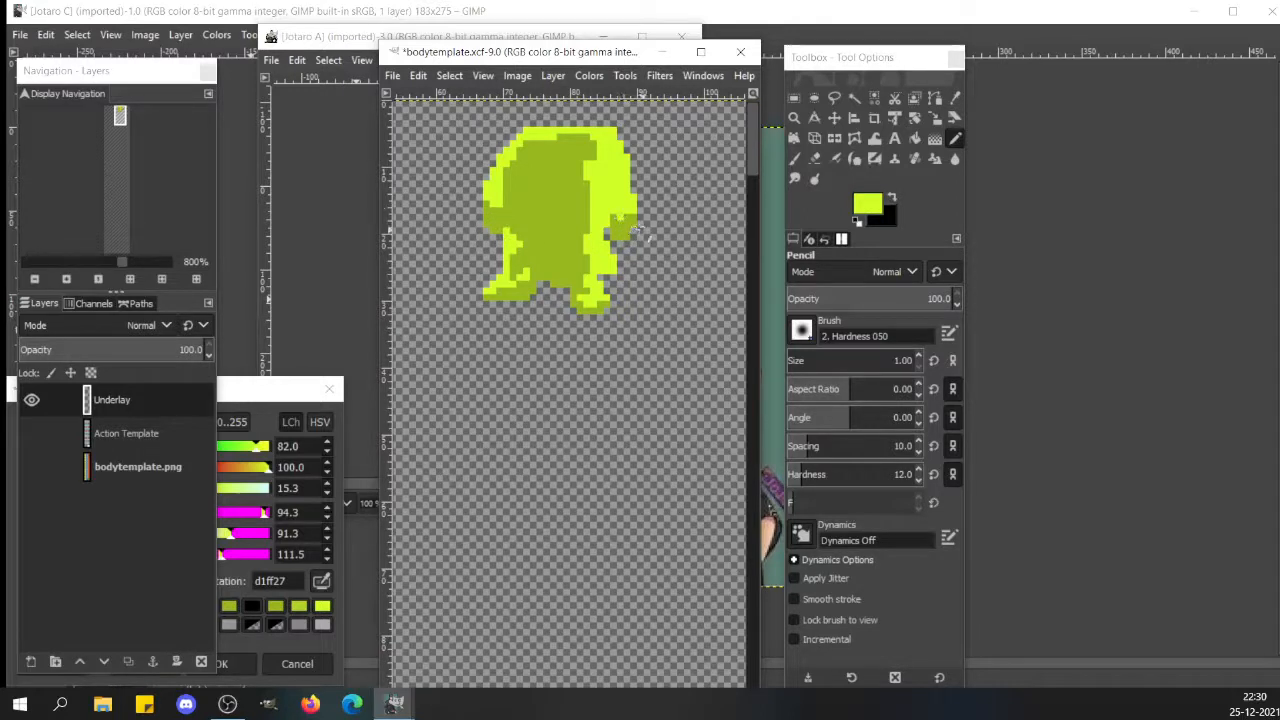
ctrl+click(616, 218)
click(616, 218)
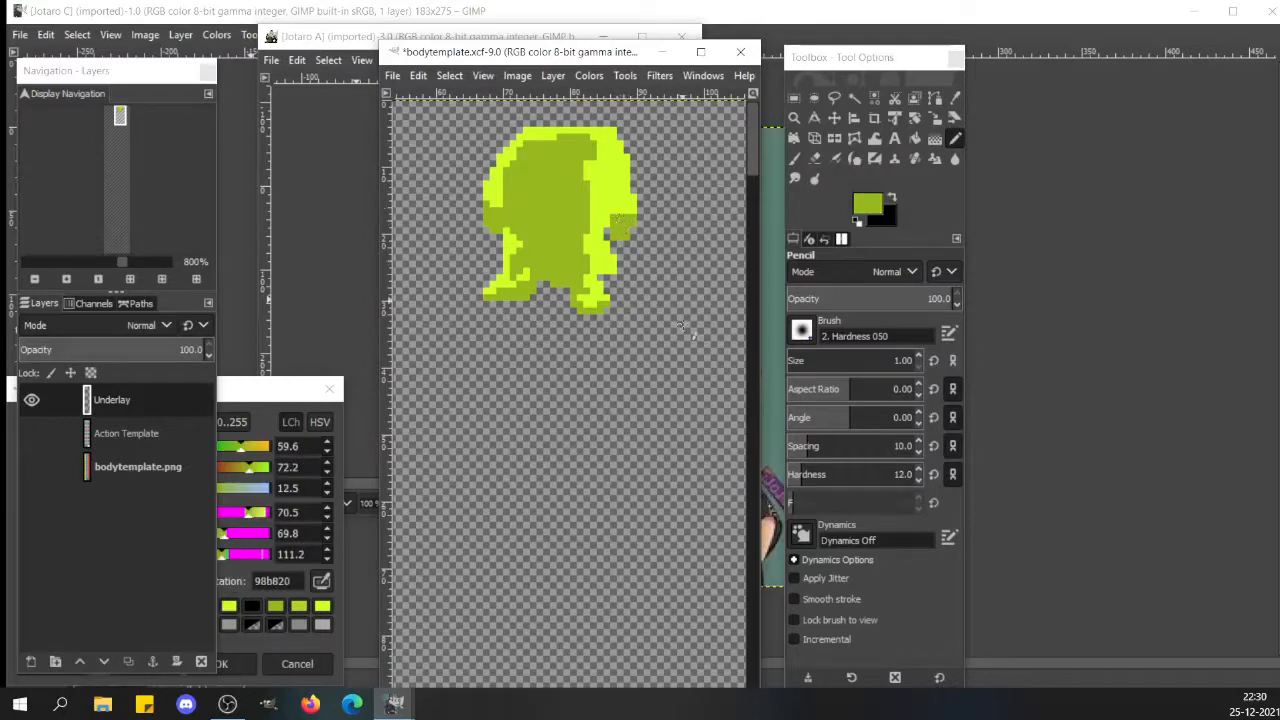
click(620, 245)
ctrl+click(617, 248)
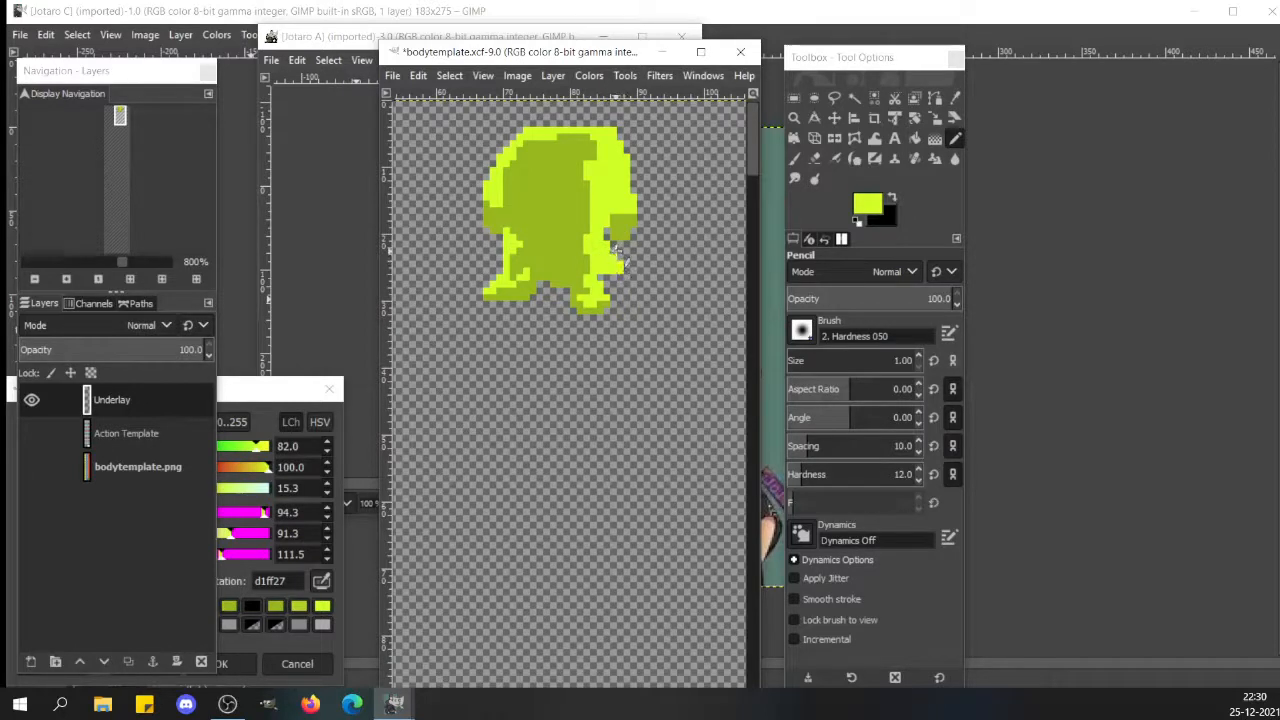
click(607, 234)
- Try a vertical dark green 98b820 line up the inside of the right arm and undo it
ctrl+click(617, 222)
drag(613, 211, 612, 177)
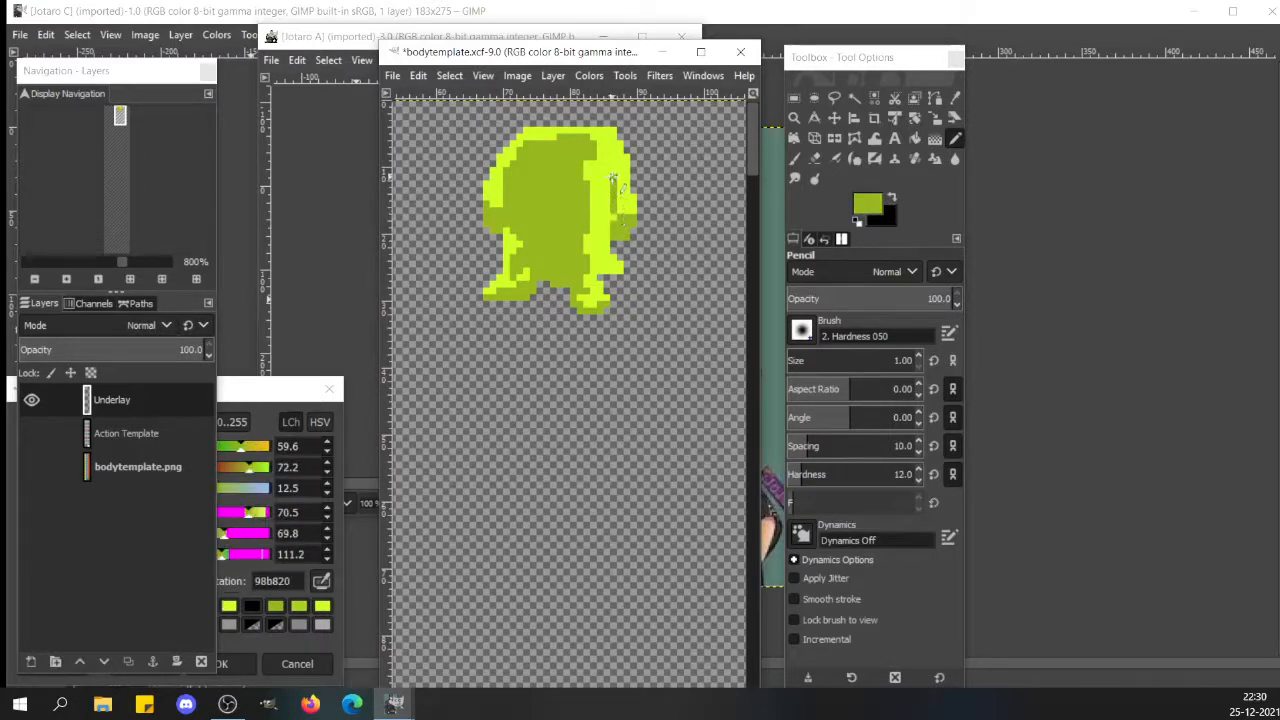
key(z)
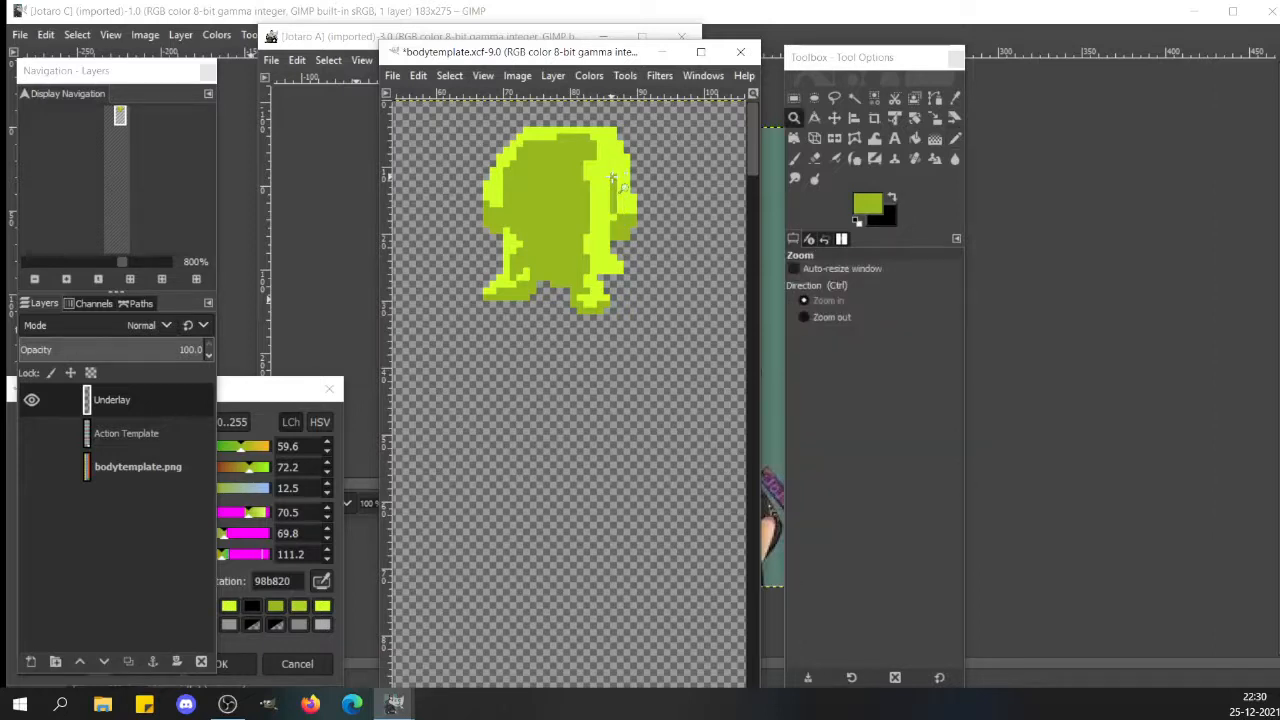
key(ctrl+z)
- Shade the inner part of the right arm from the hand up to the shoulder in dark green 98b820, leaving light edges around it
key(n)
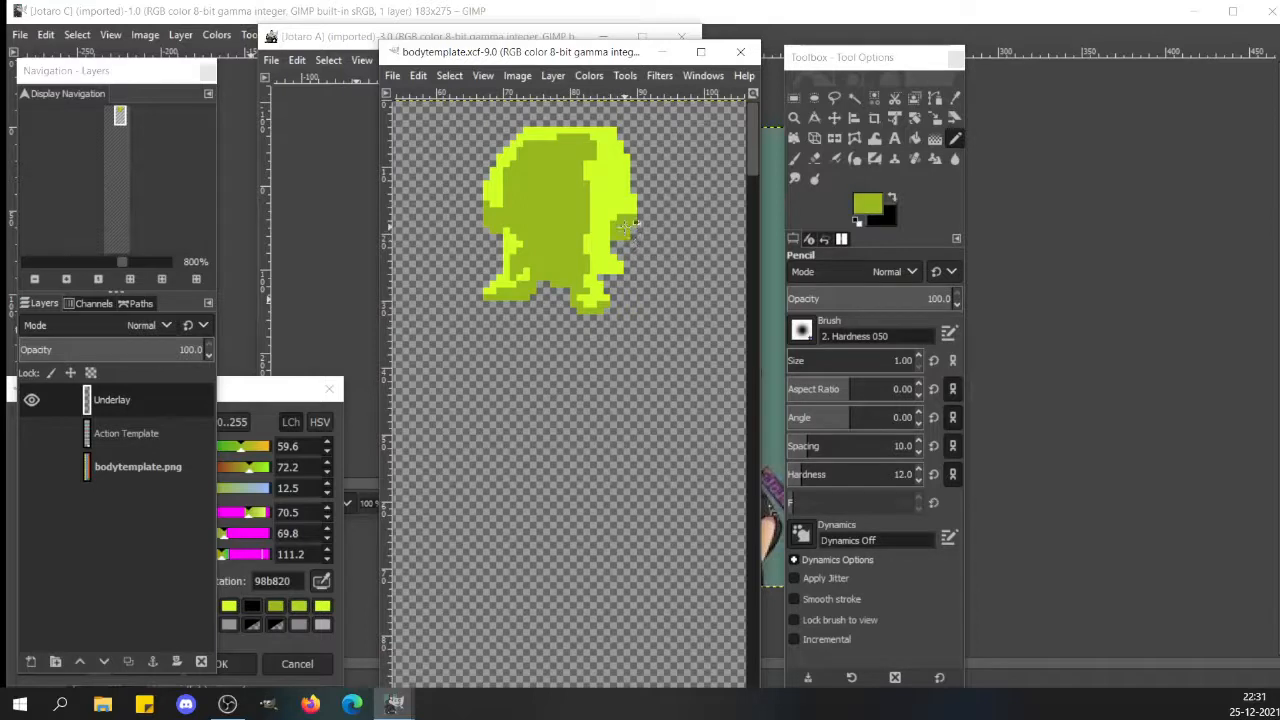
drag(624, 228, 612, 181)
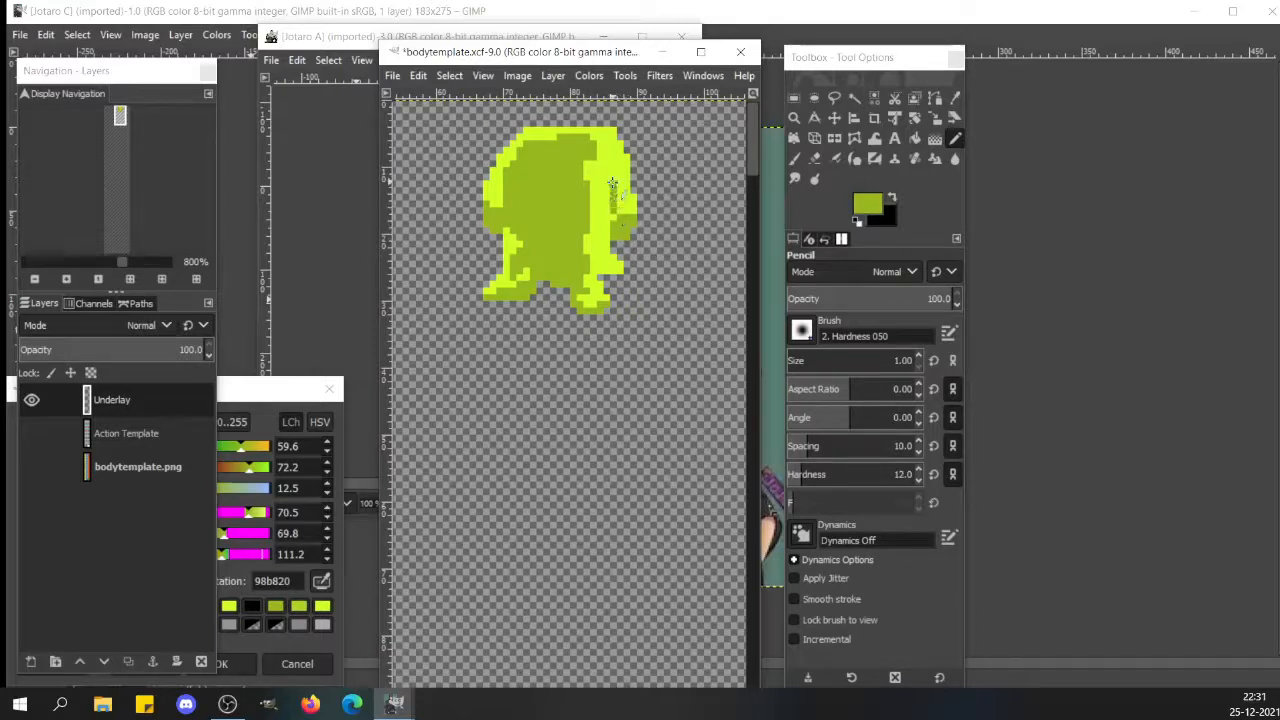
mouse_move(624, 228)
mouse_down()
mouse_move(602, 170)
mouse_move(614, 216)
mouse_move(603, 230)
mouse_move(614, 193)
mouse_up()
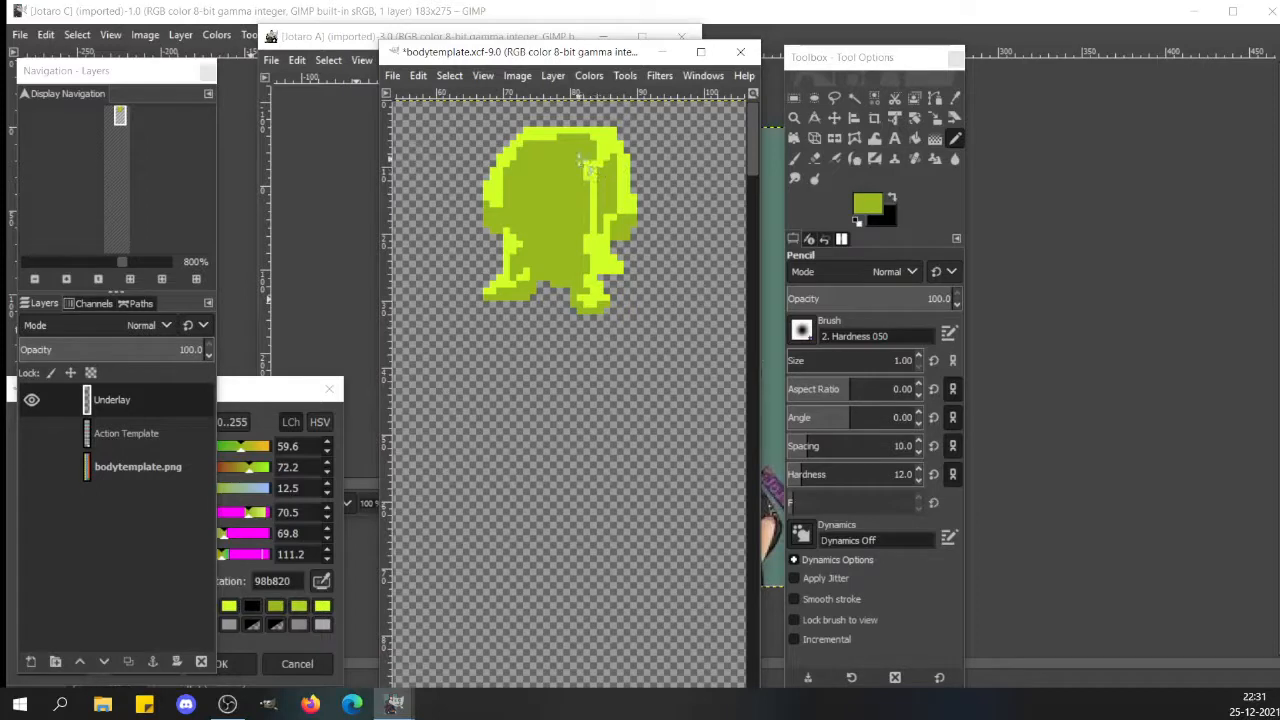
- Thicken the left shoulder highlight in light green d1ff27, touch up the dark 98b820 area below the top edge, and save the image
ctrl+click(543, 133)
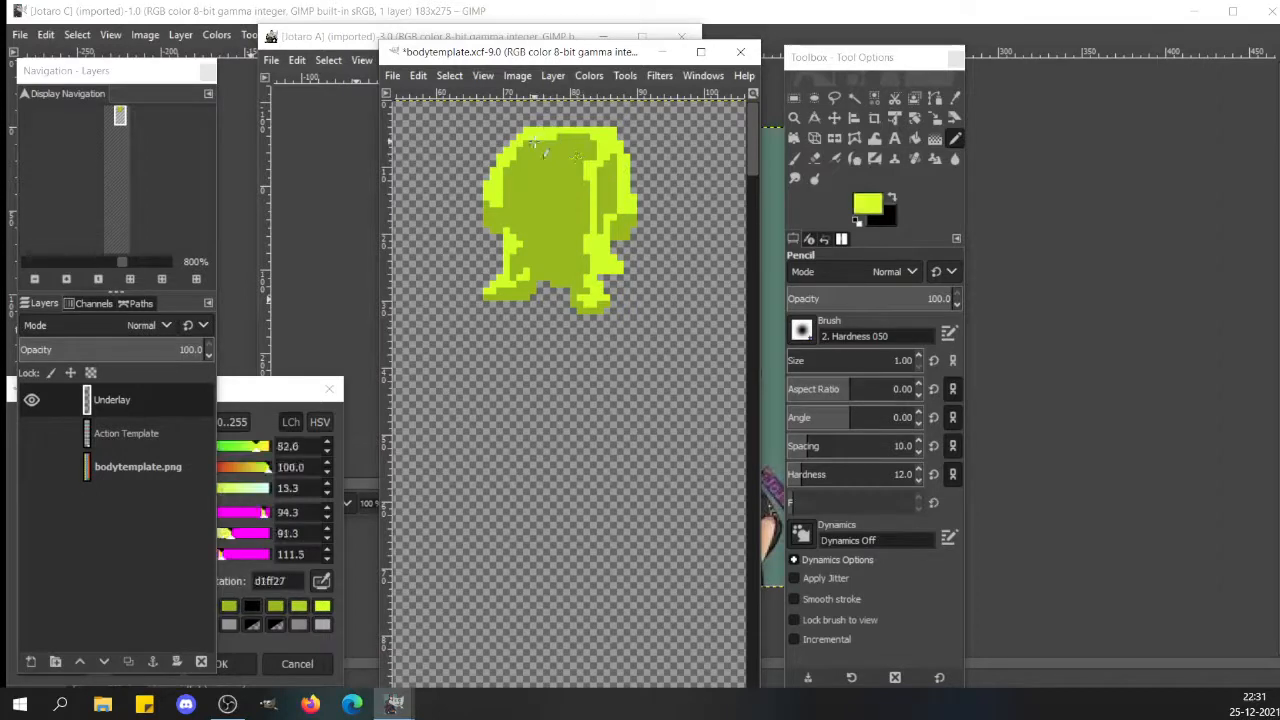
drag(516, 155, 506, 172)
ctrl+click(540, 137)
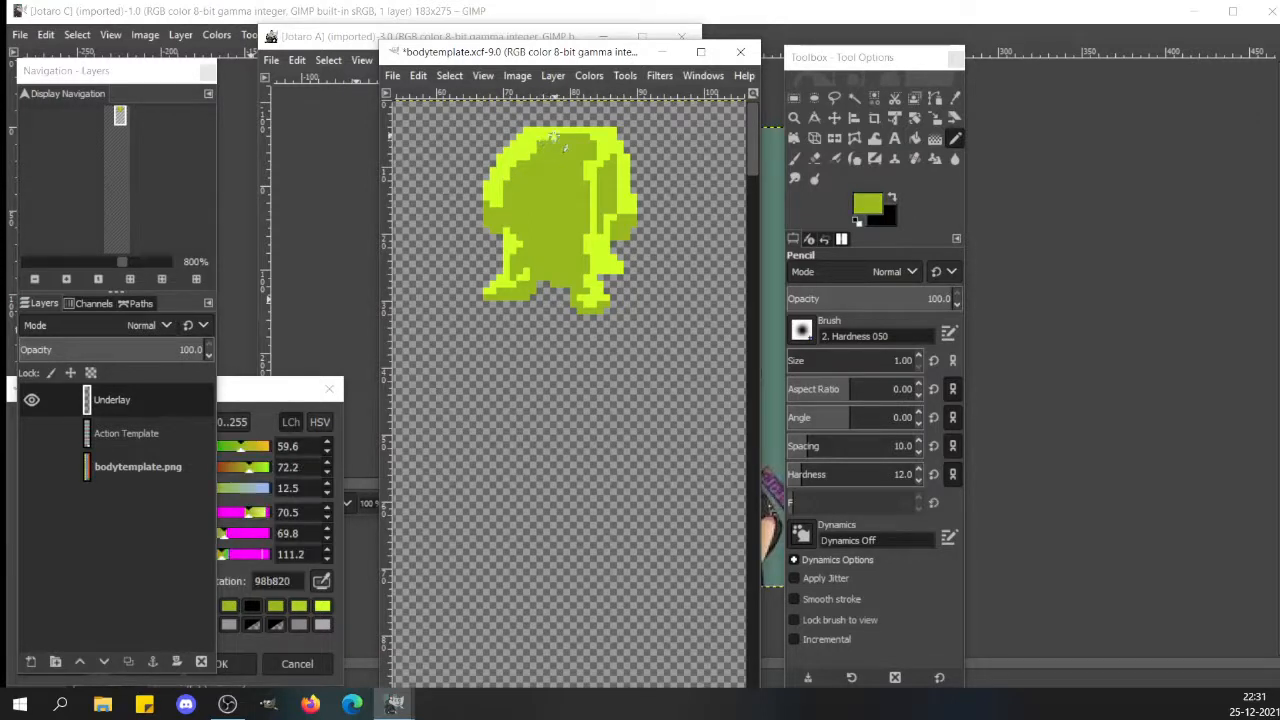
key(ctrl+s)
key(r)
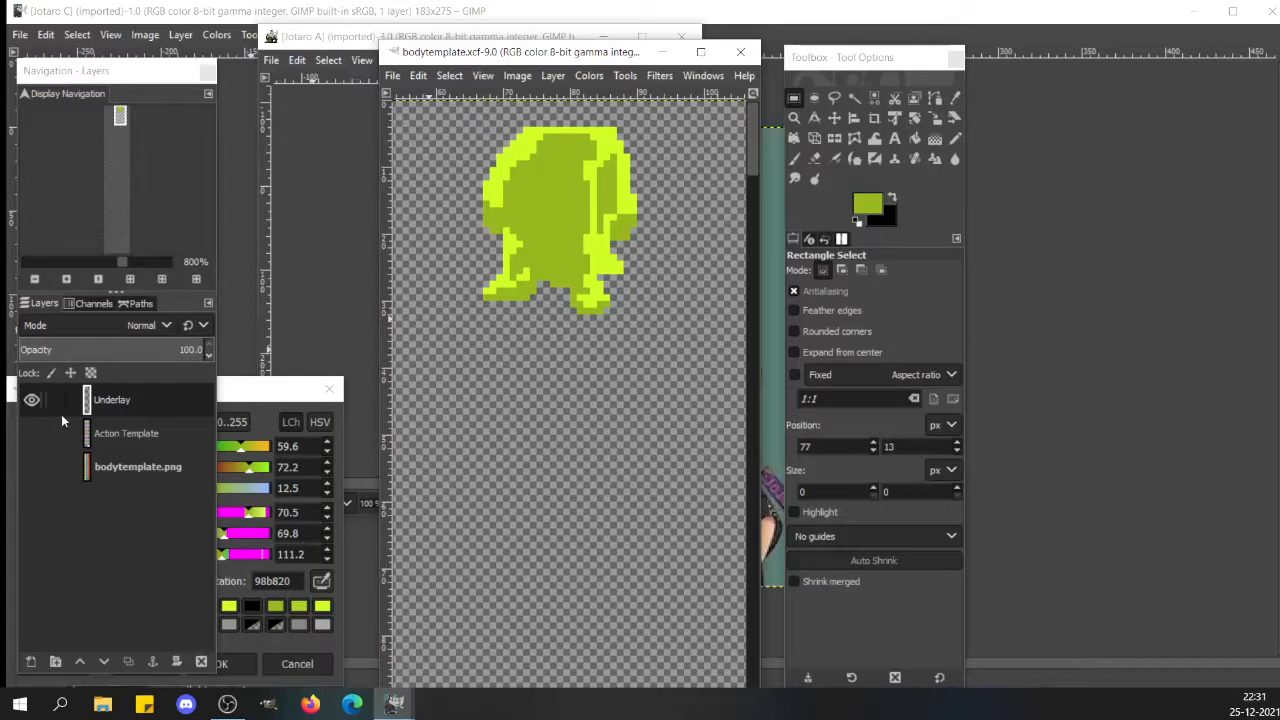
- Create a transparent 128 × 720 px layer named "Base NN TSS NN TSS\" above the Underlay layer
click(31, 663)
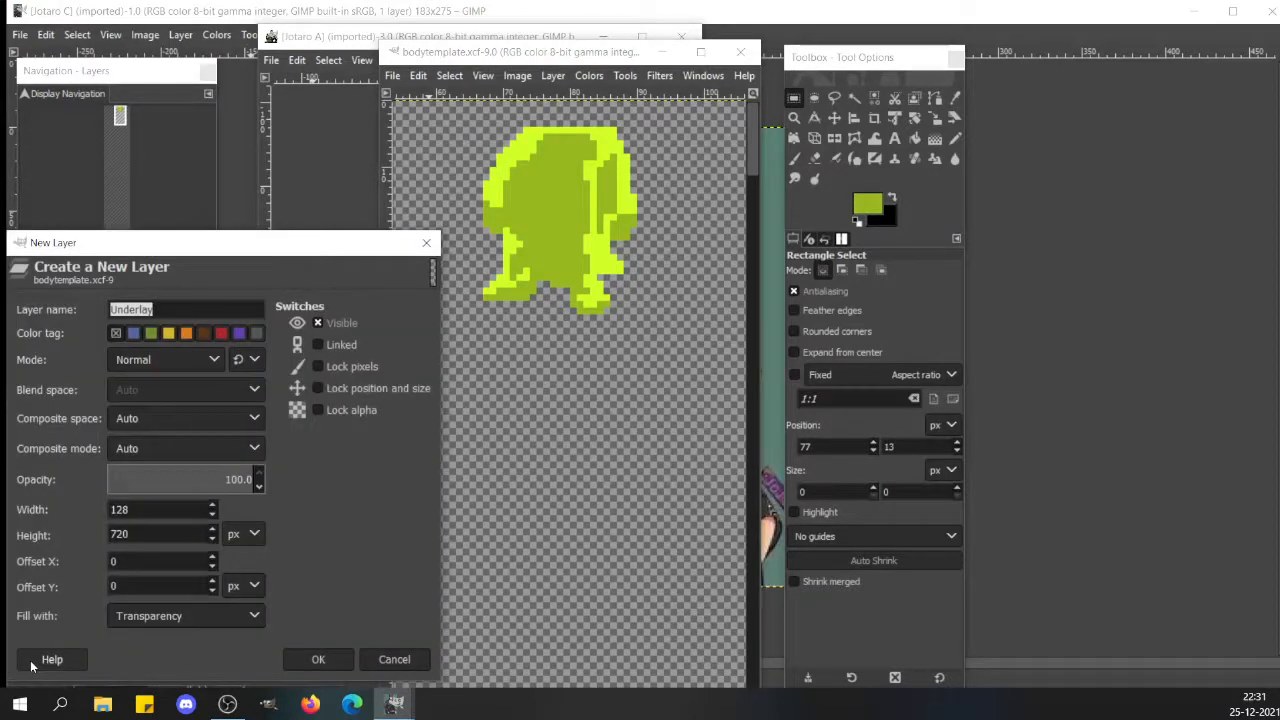
text(Base NN TSS NN TS)
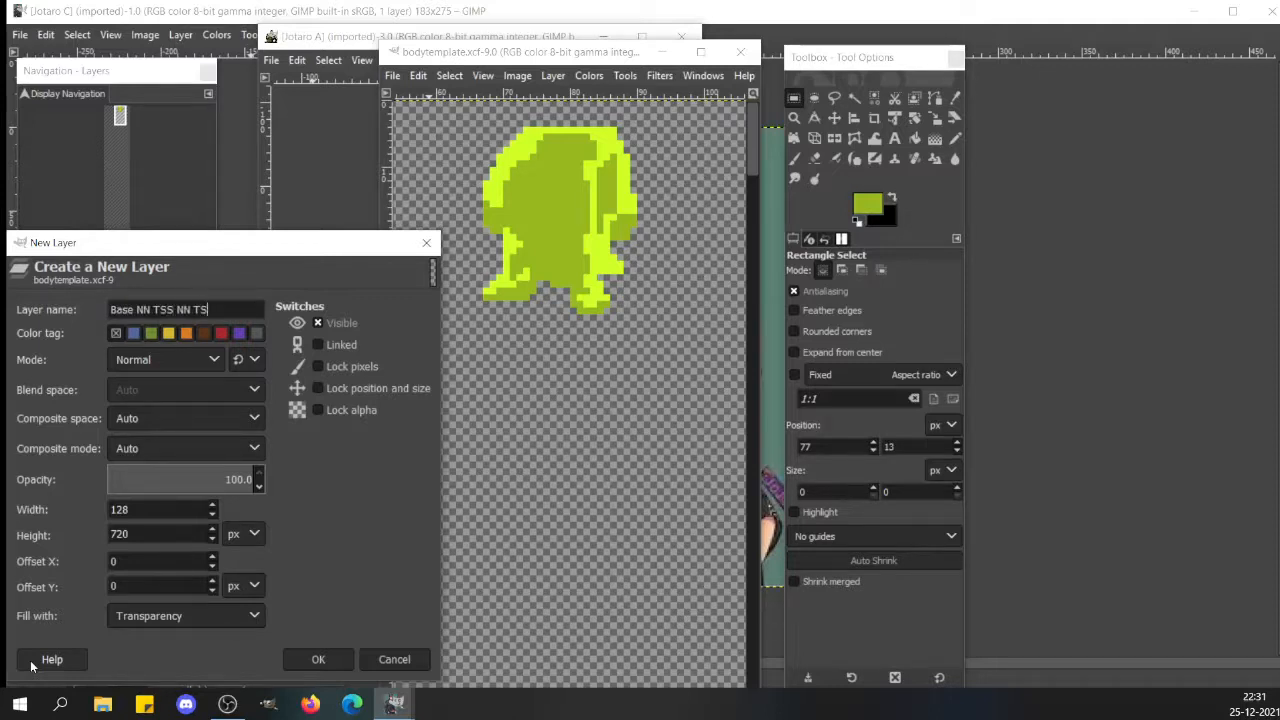
text(S\)
key(Return)
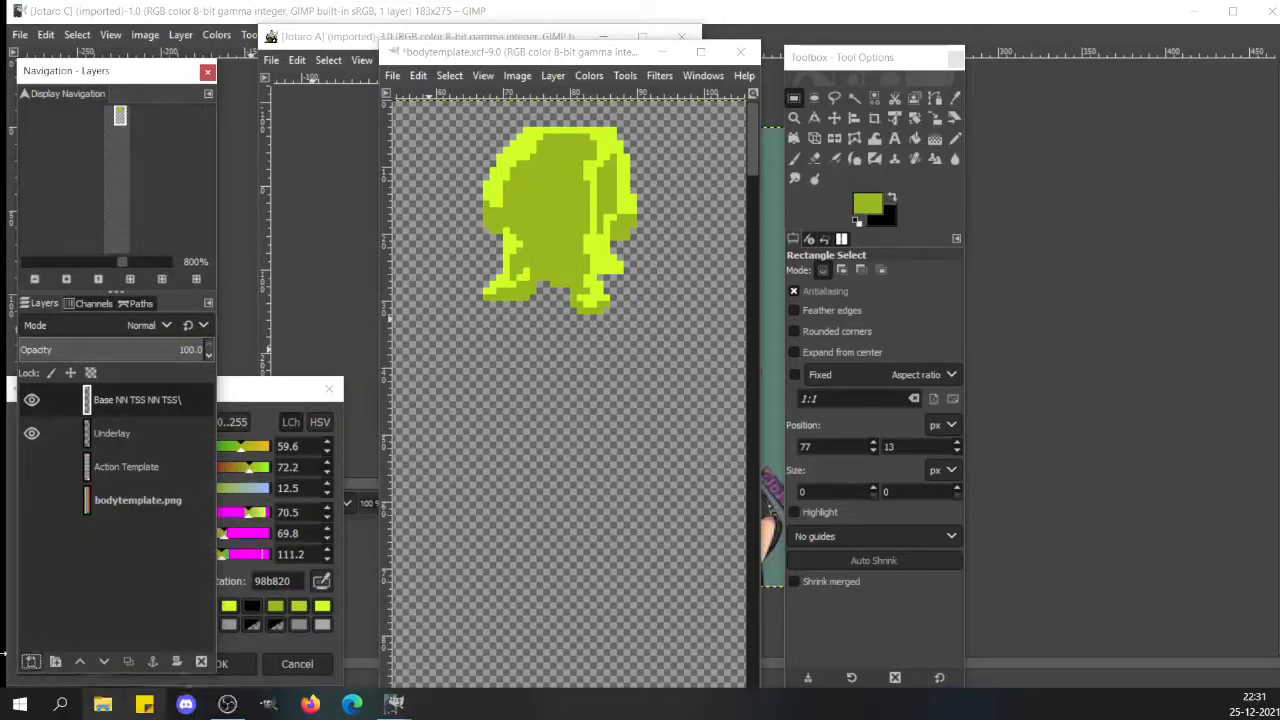
click(508, 423)
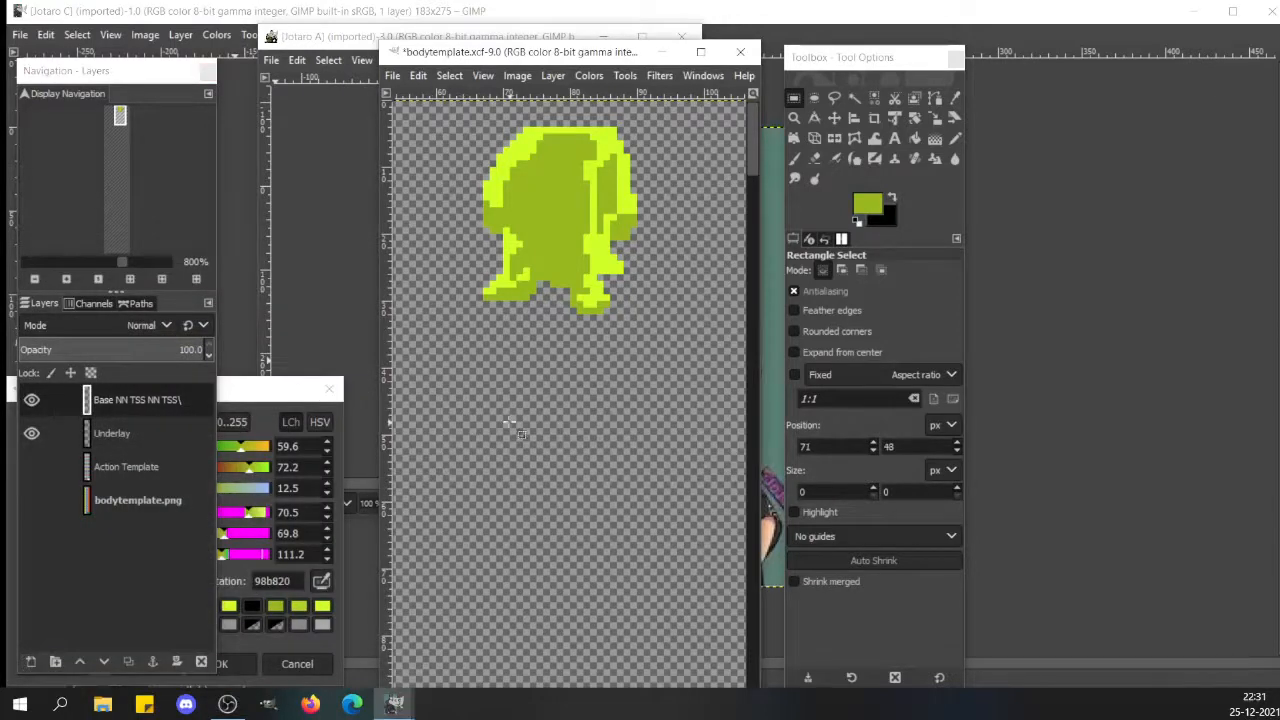
- Pick the shirt green 5f663d from the enlarged Jotaro A reference image as foreground color and return to the bodytemplate.xcf image
click(597, 152)
click(349, 228)
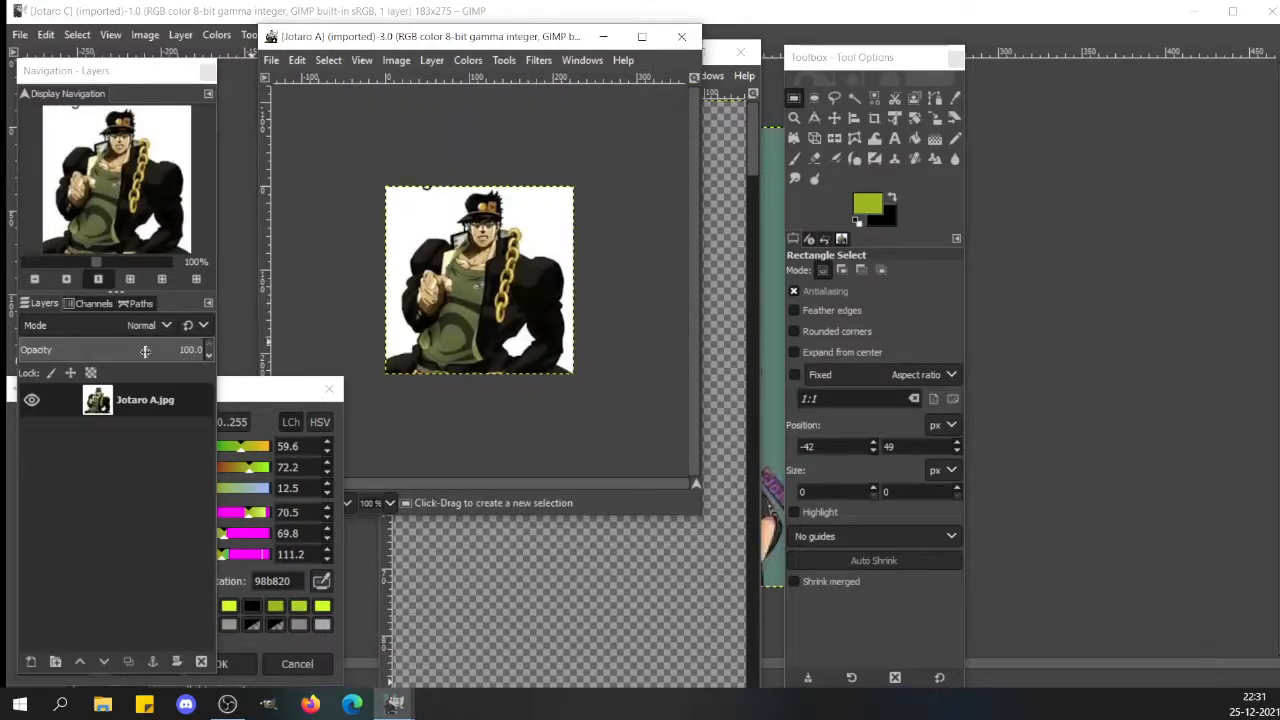
click(158, 261)
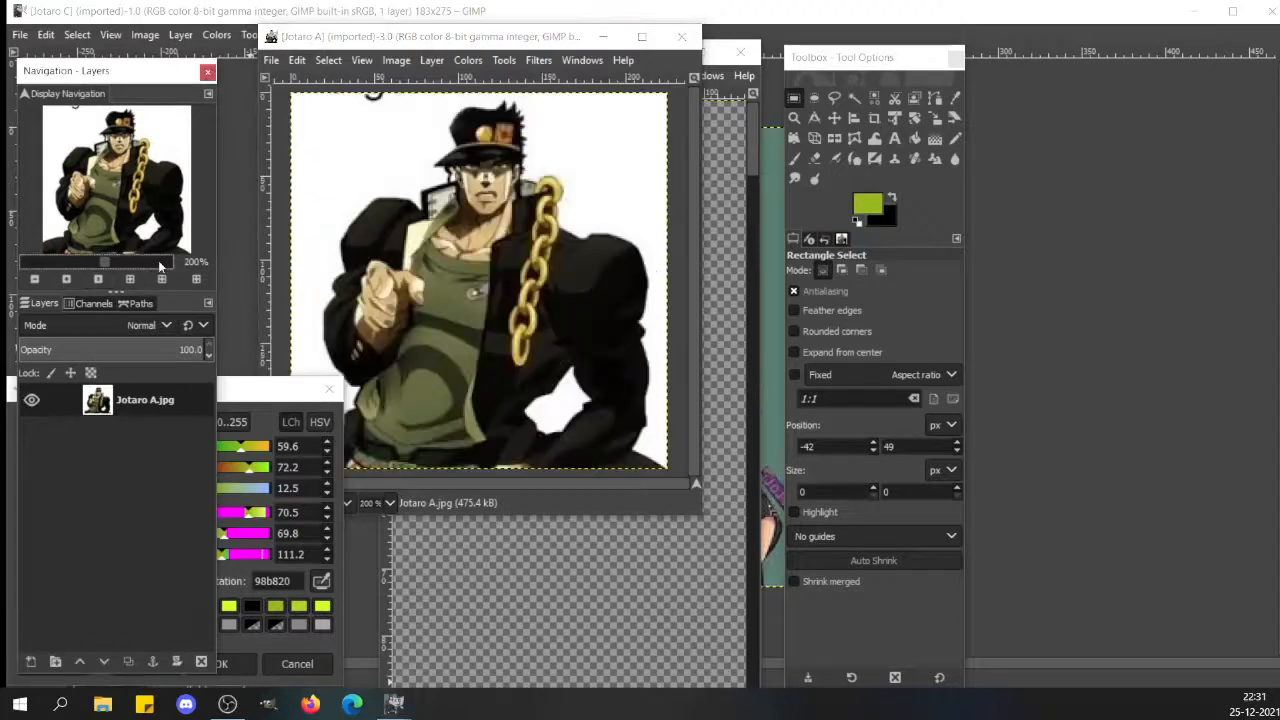
key(n)
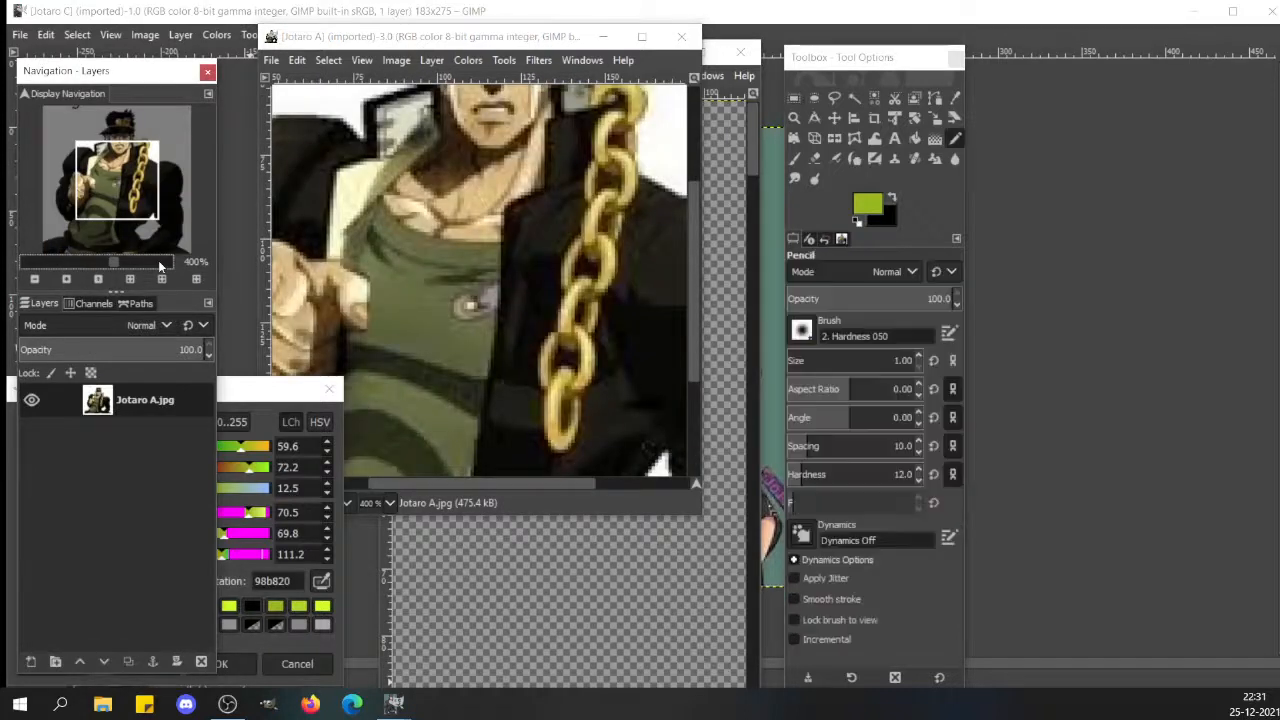
ctrl+click(405, 316)
mouse_move(405, 316)
mouse_down()
mouse_move(414, 326)
mouse_move(400, 316)
mouse_up()
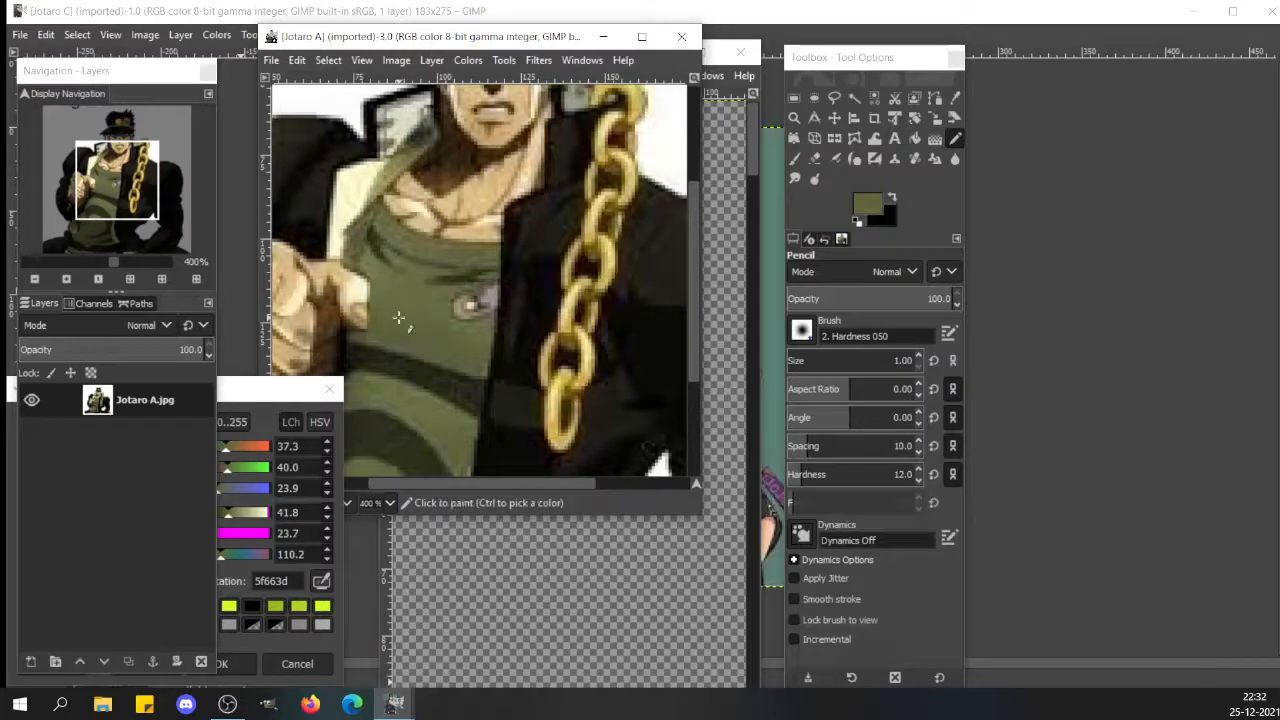
mouse_move(384, 712)
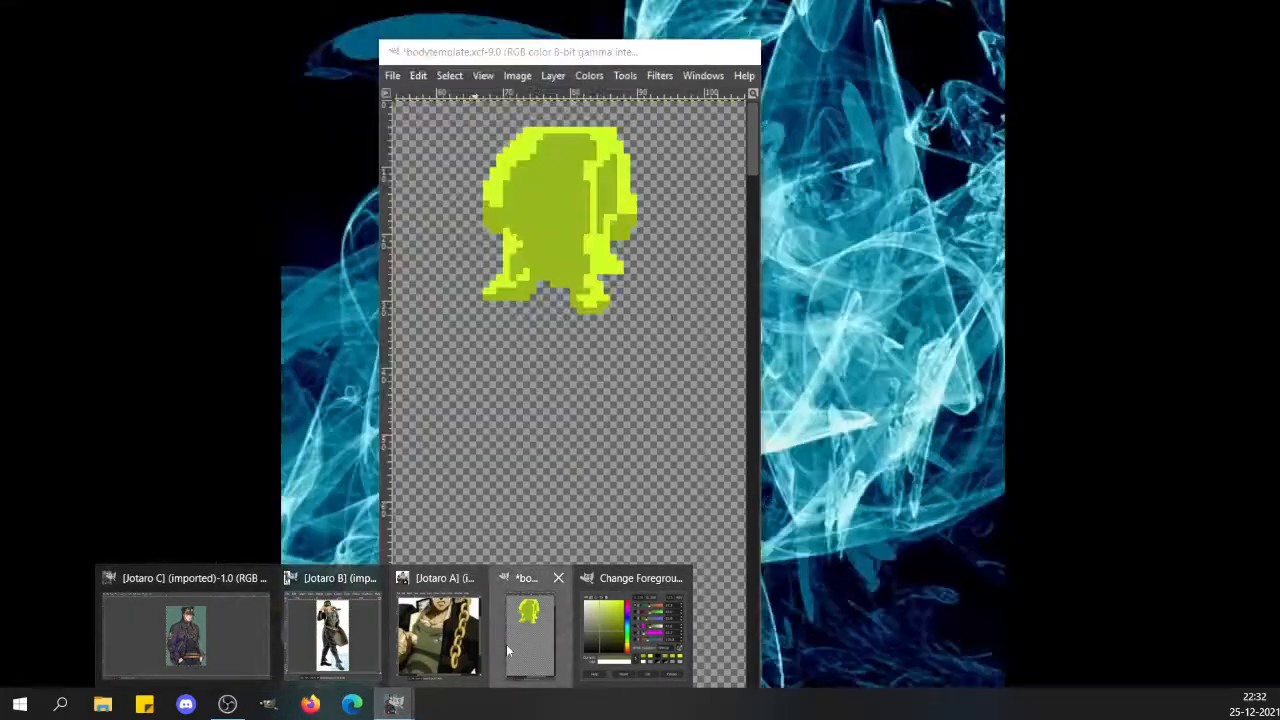
click(530, 632)
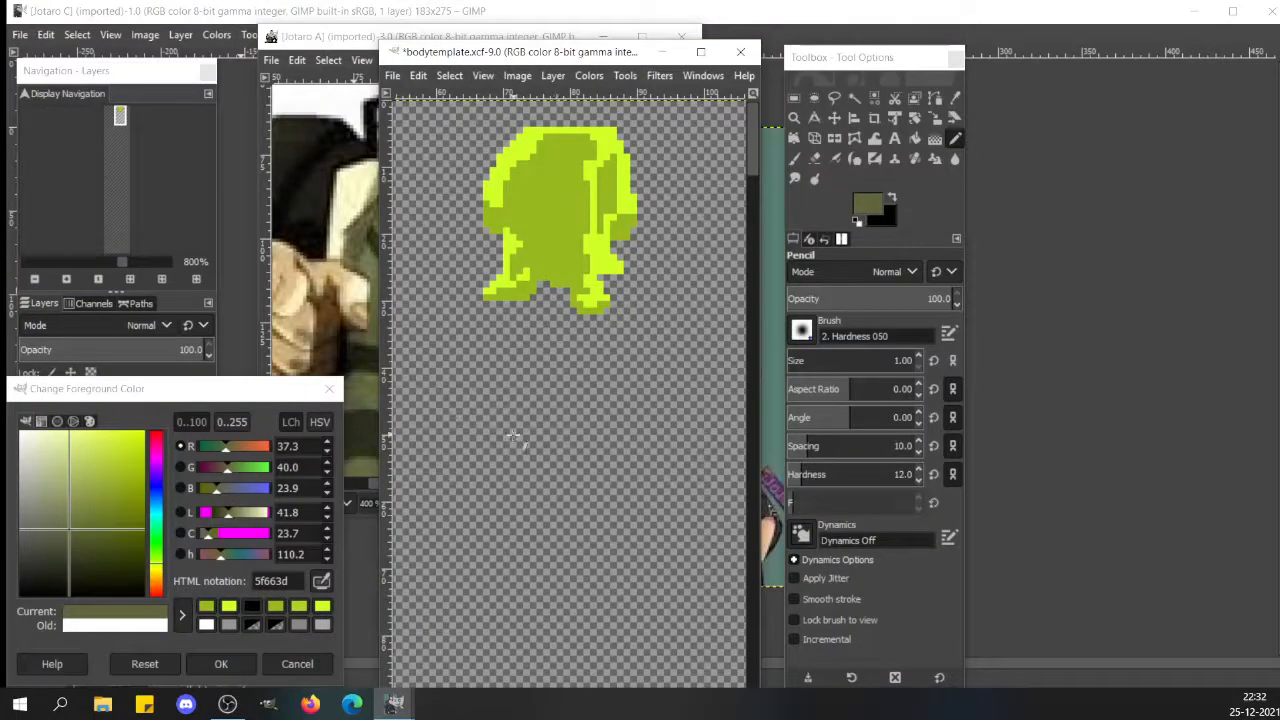
- Paint a square swatch of shirt green 5f663d below the body and, beside it, one of skin tone d9bc84 picked from Jotaro A's face
click(519, 441)
mouse_move(512, 435)
mouse_down()
mouse_move(540, 438)
mouse_move(515, 452)
mouse_up()
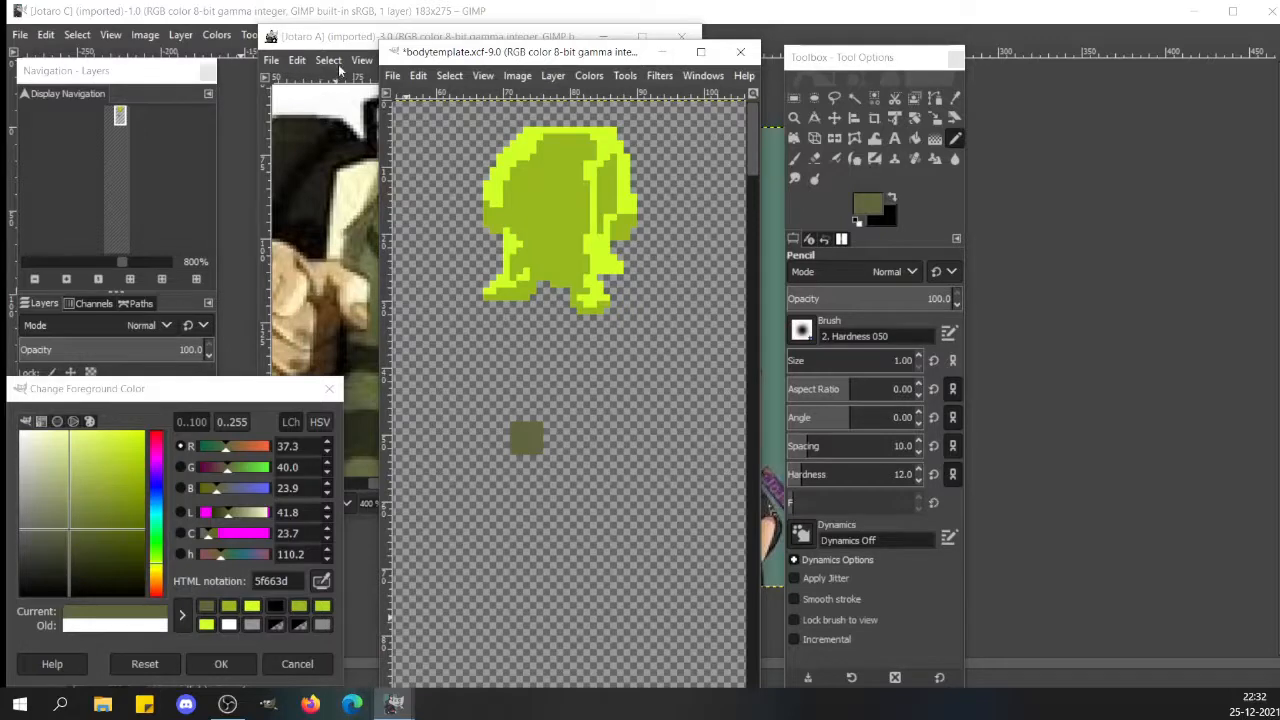
click(346, 40)
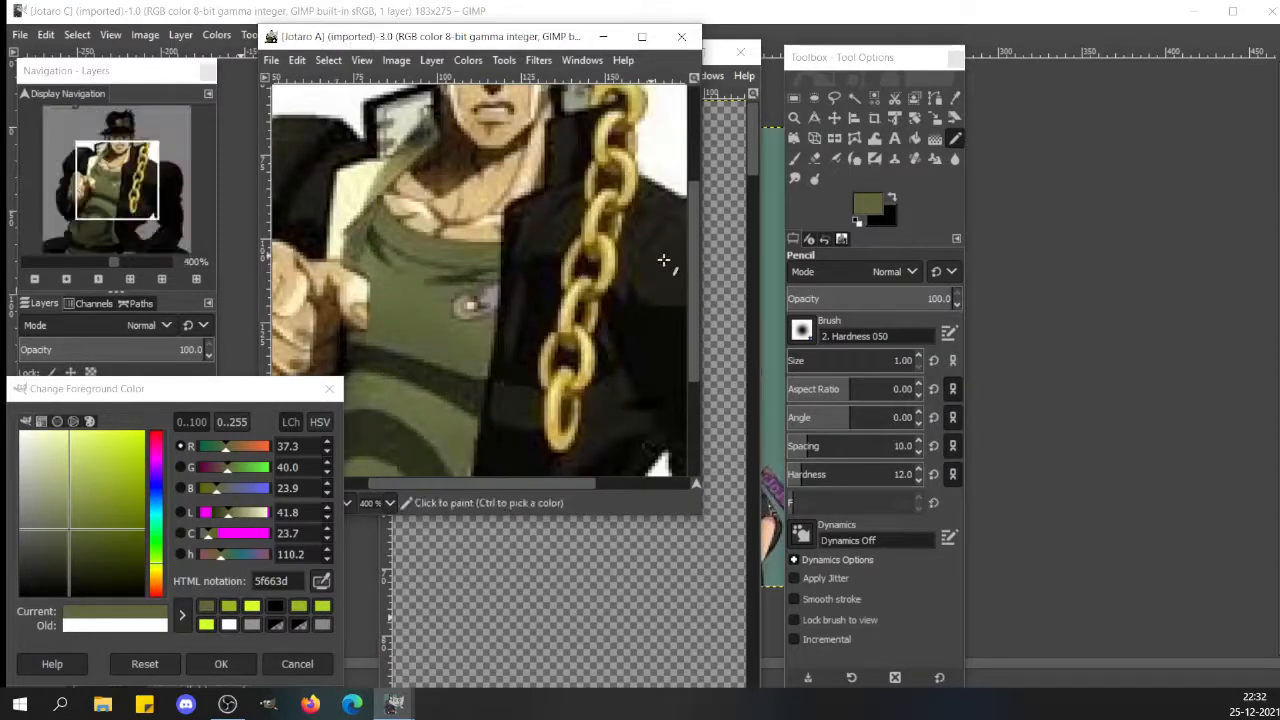
drag(696, 273, 694, 208)
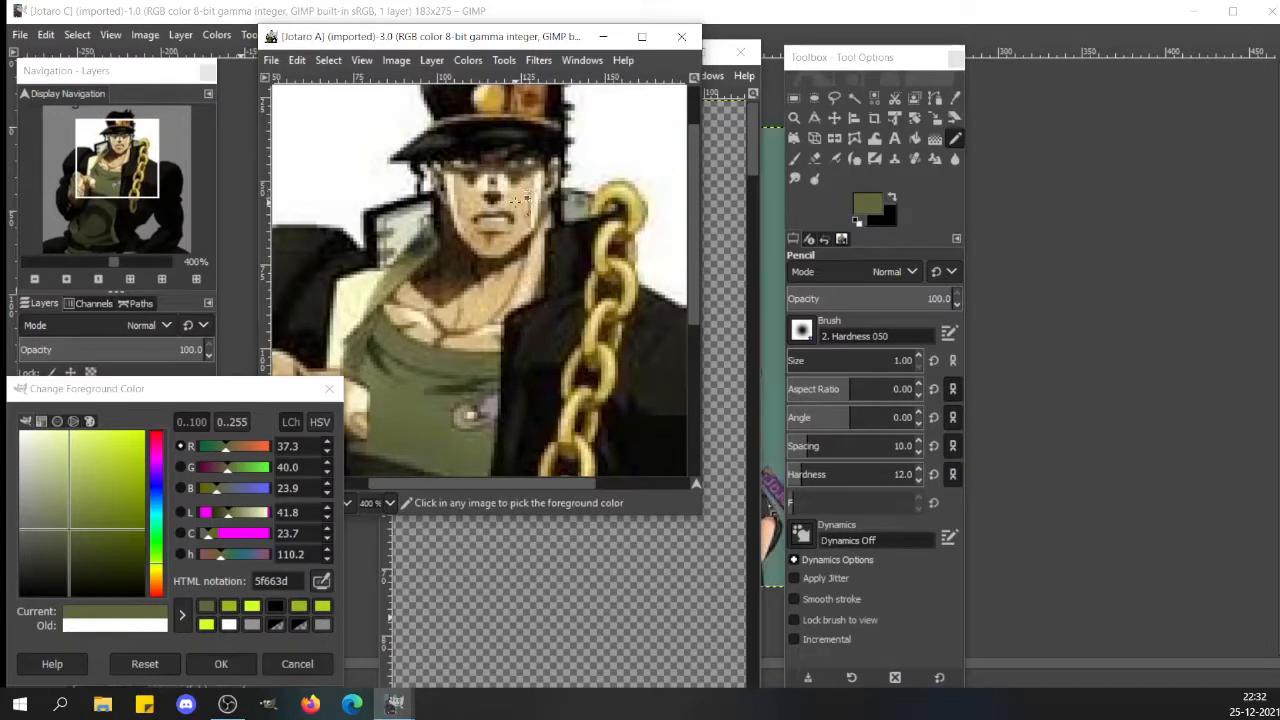
click(525, 200)
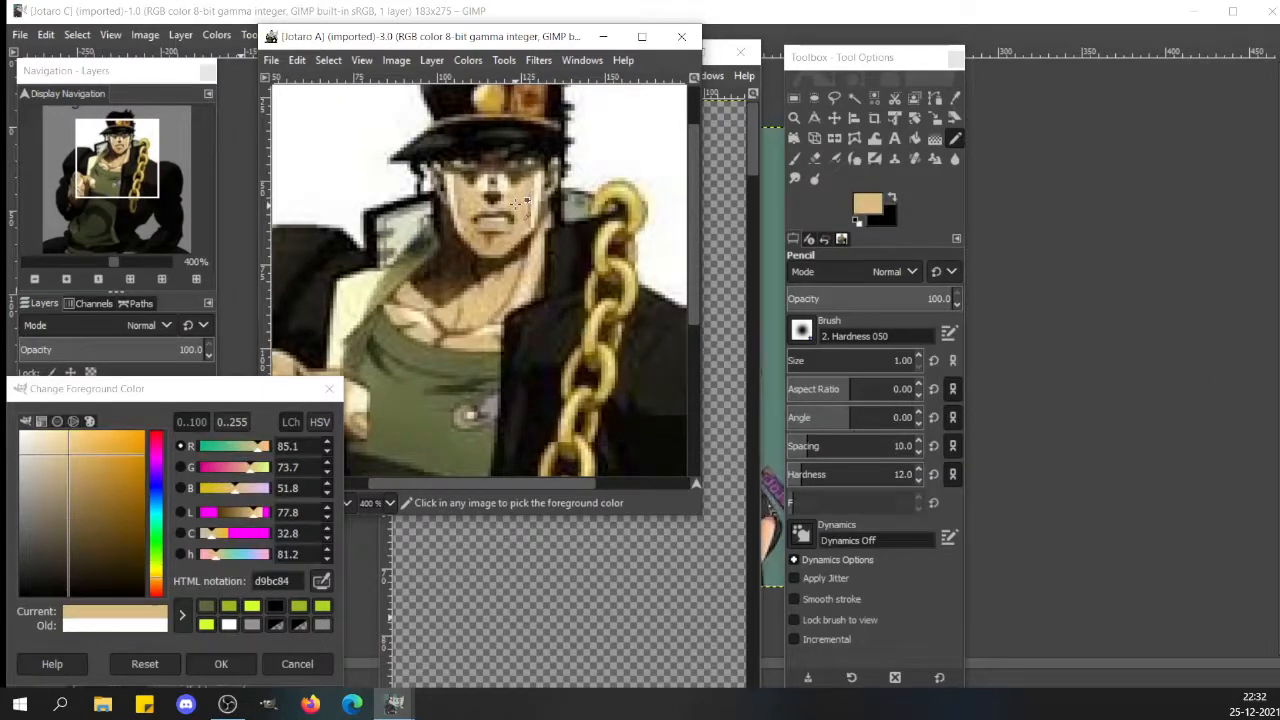
click(748, 117)
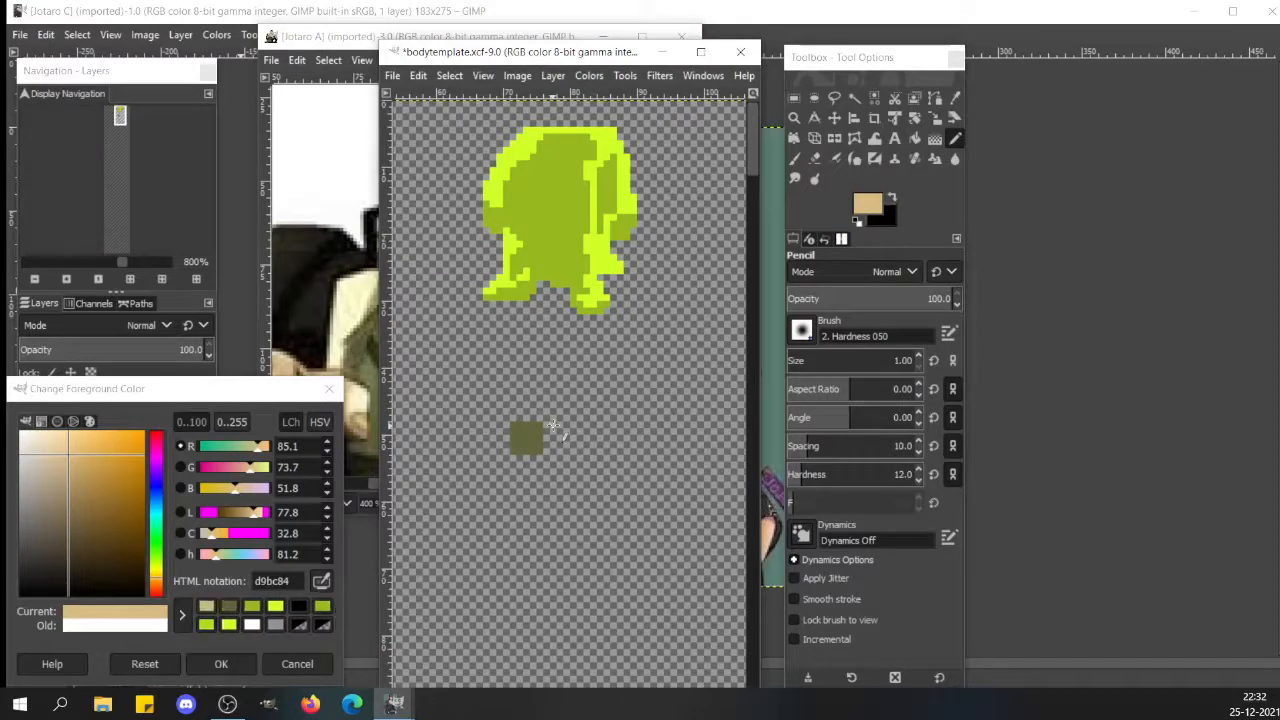
mouse_move(550, 421)
mouse_down()
mouse_move(553, 450)
mouse_move(583, 450)
mouse_move(583, 432)
mouse_move(562, 428)
mouse_move(569, 451)
mouse_move(574, 432)
mouse_move(559, 422)
mouse_move(567, 448)
mouse_up()
- Pick the chain gold ceaf5d from the Jotaro A image and paint a square swatch of it beside the skin swatch in bodytemplate.xcf
click(370, 30)
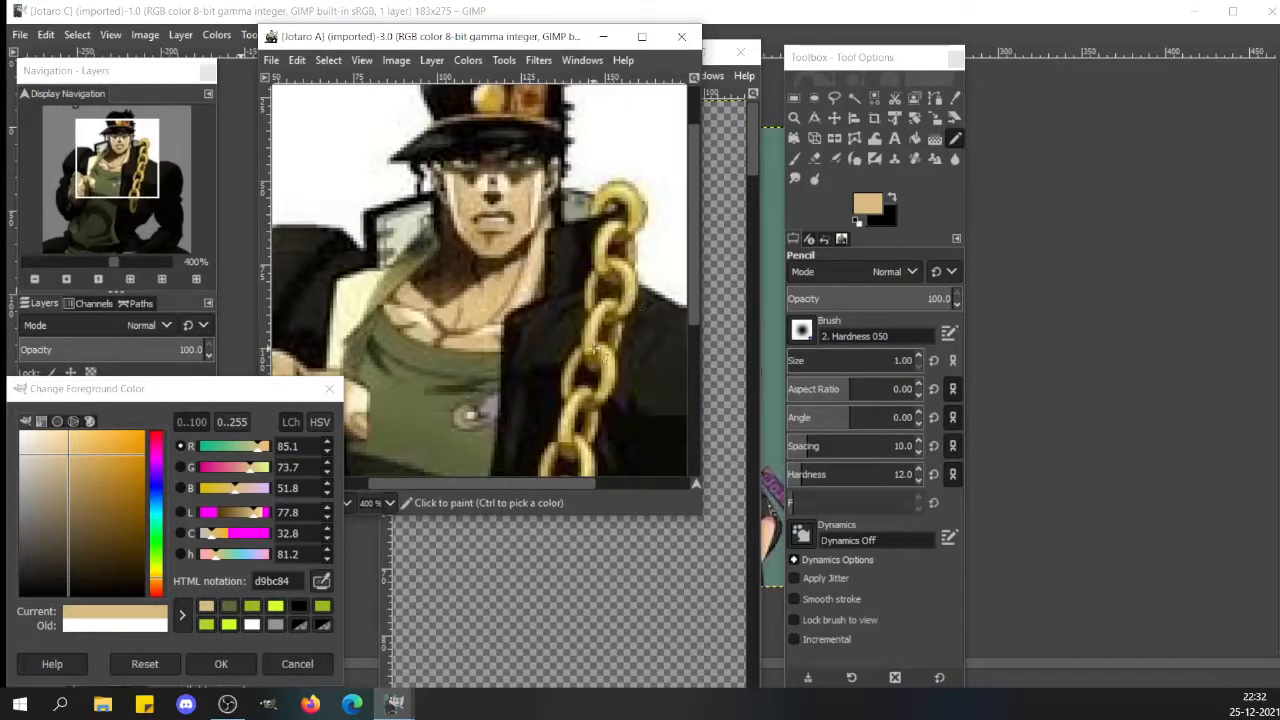
key(ctrl)
drag(608, 372, 577, 436)
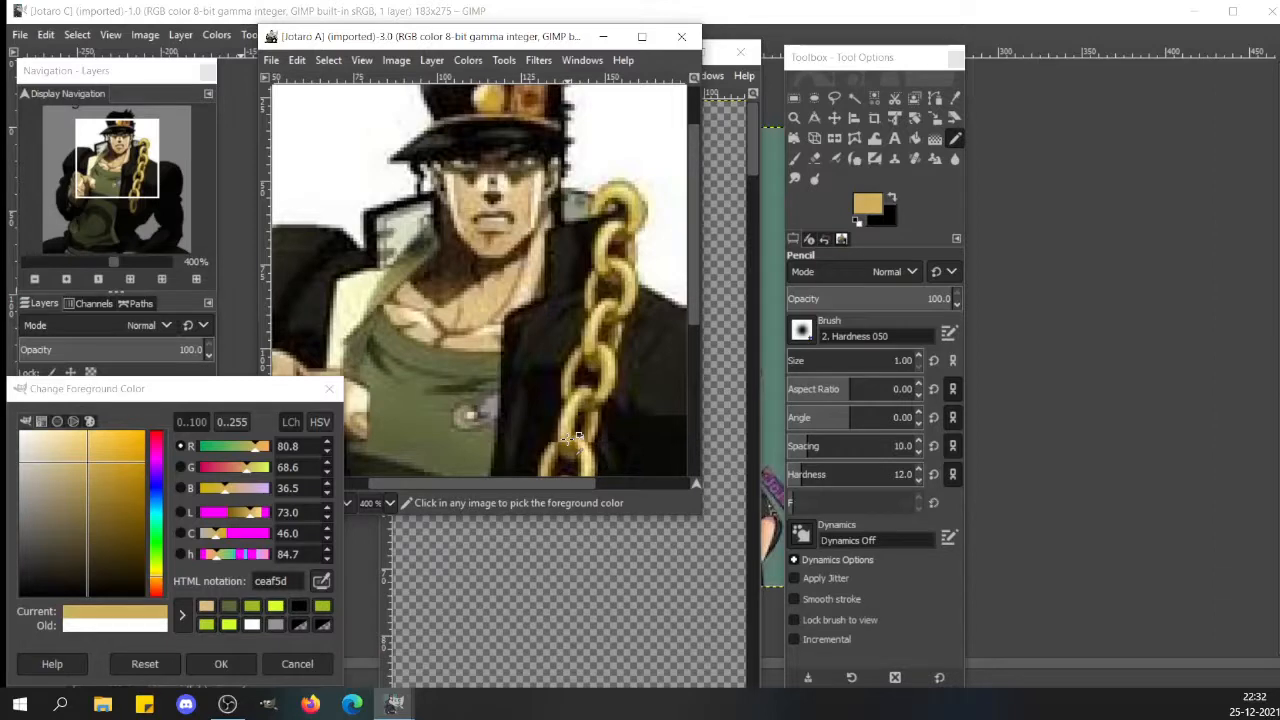
click(752, 120)
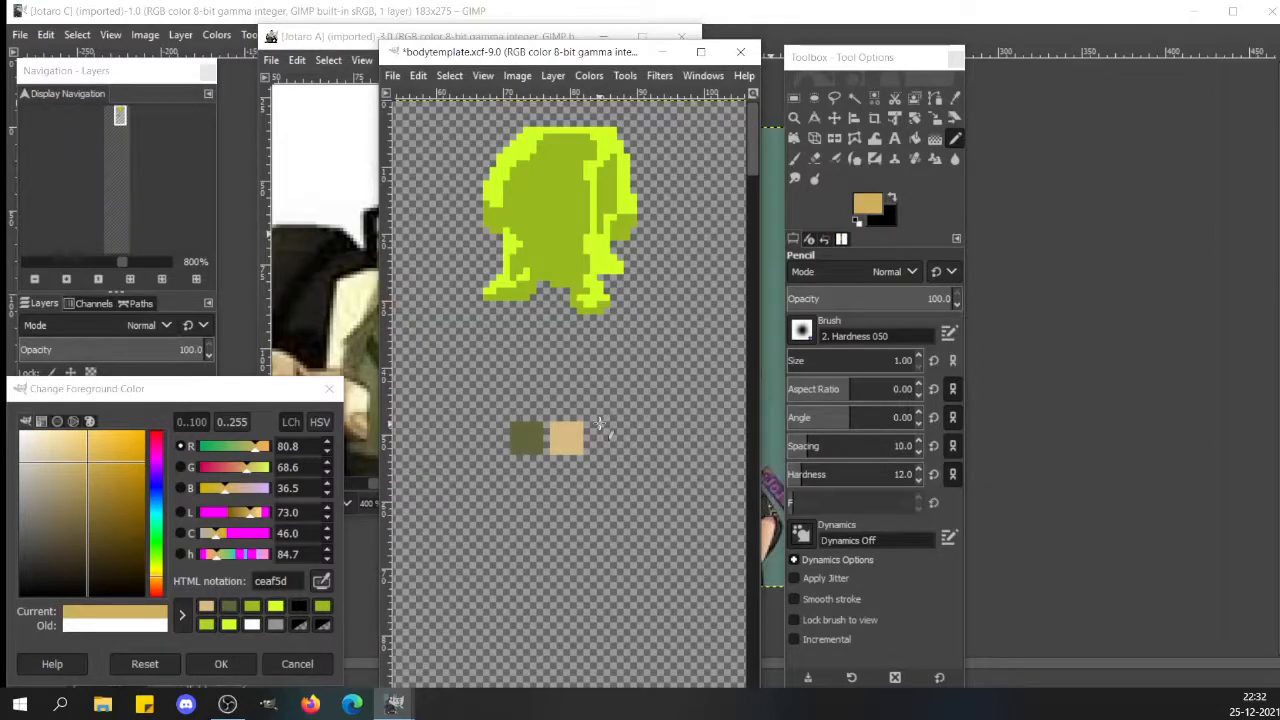
mouse_move(599, 424)
mouse_down()
mouse_move(601, 447)
mouse_move(628, 450)
mouse_move(628, 428)
mouse_move(606, 440)
mouse_move(620, 436)
mouse_up()
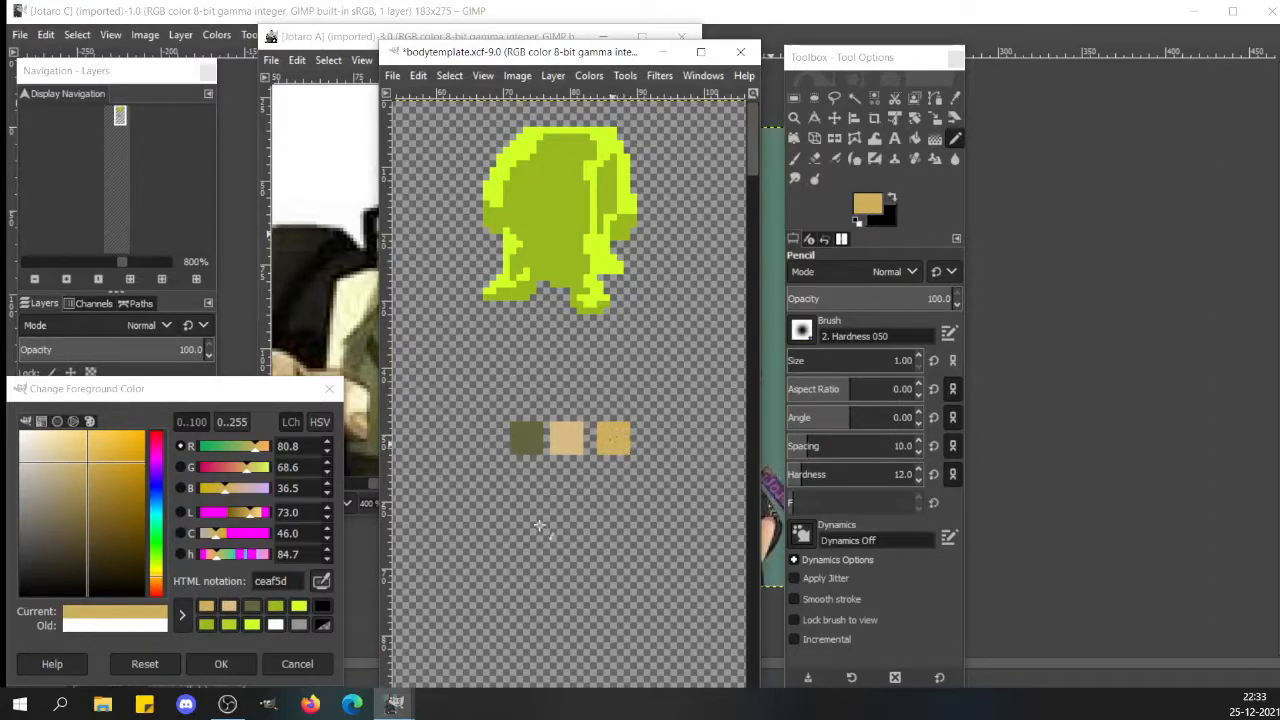
- Pick the near-black jacket color 1f1e1a around the lower end of the chain in the Jotaro A image as foreground color
click(340, 40)
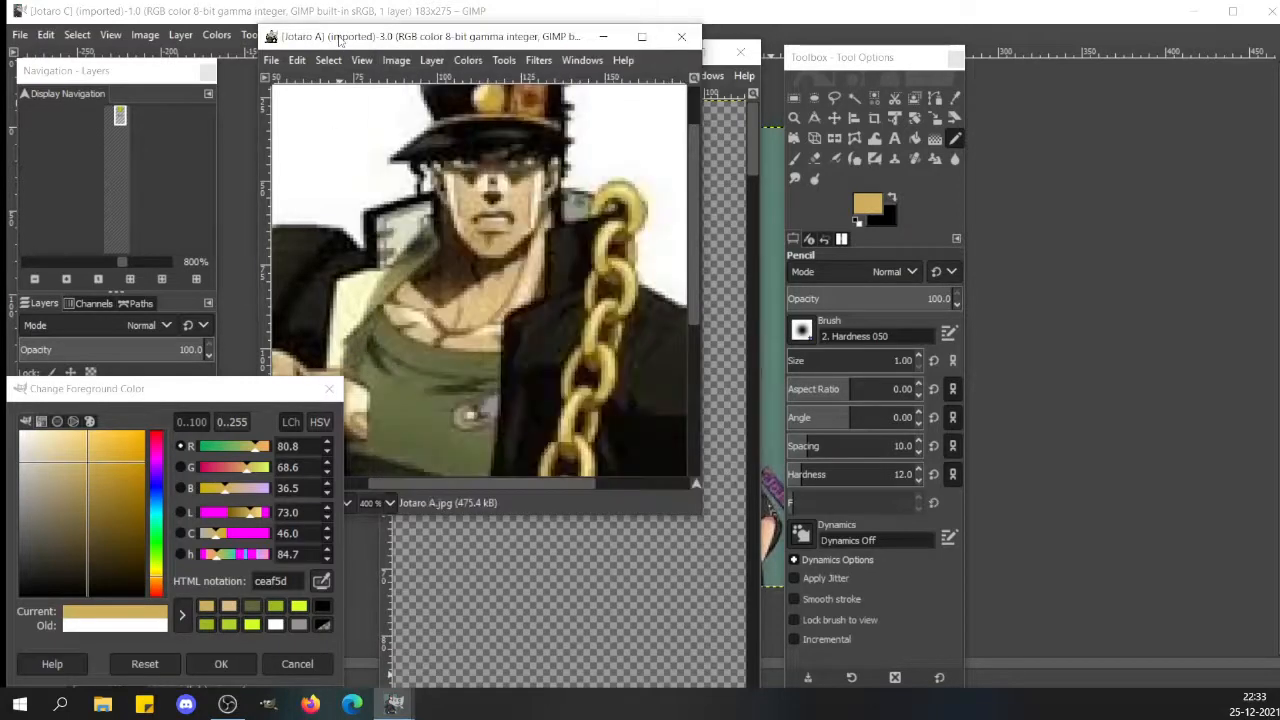
drag(696, 156, 696, 306)
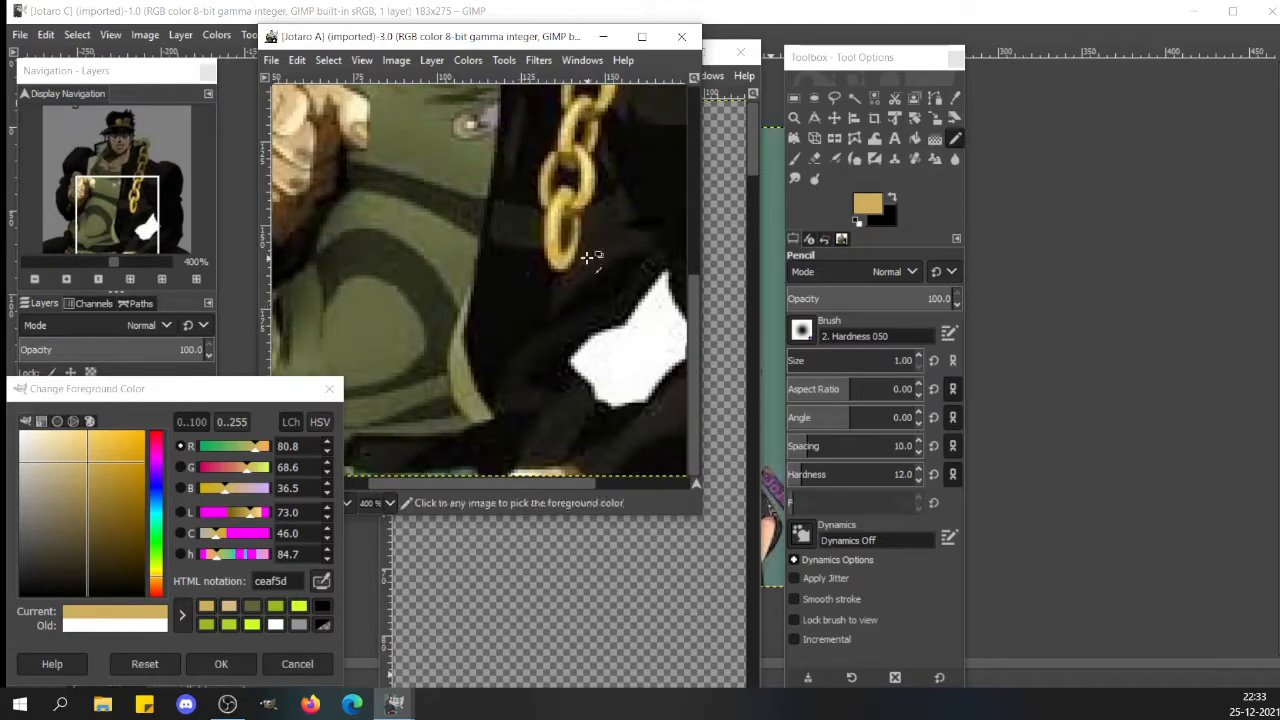
ctrl+click(608, 214)
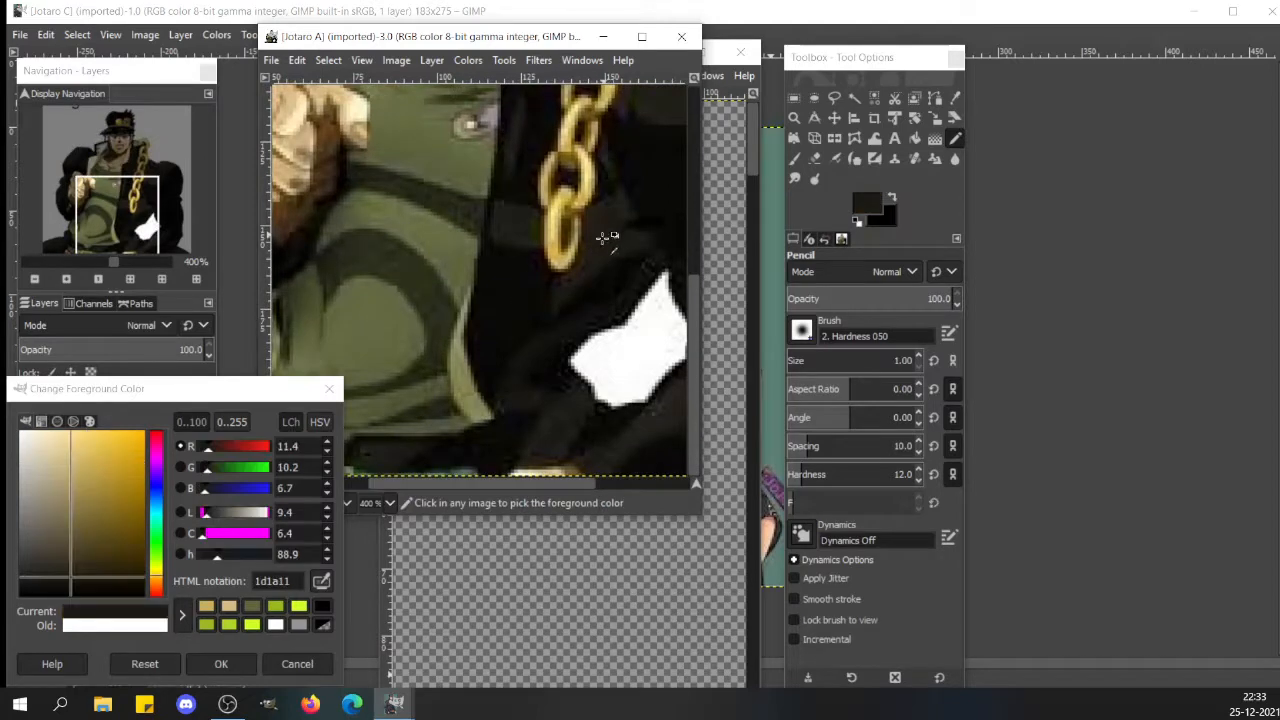
ctrl+click(603, 240)
drag(597, 236, 514, 214)
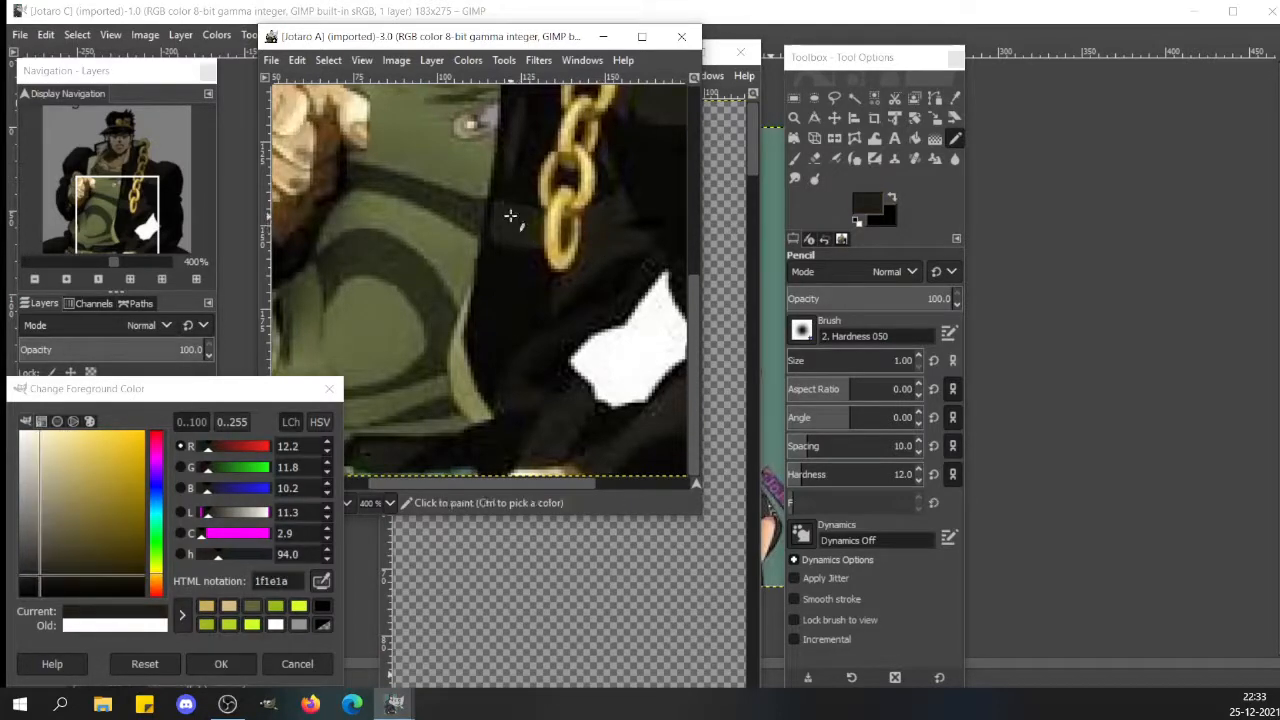
- Paint a near-black 1f1e1a square swatch beside the gold one in the bodytemplate image
mouse_move(396, 704)
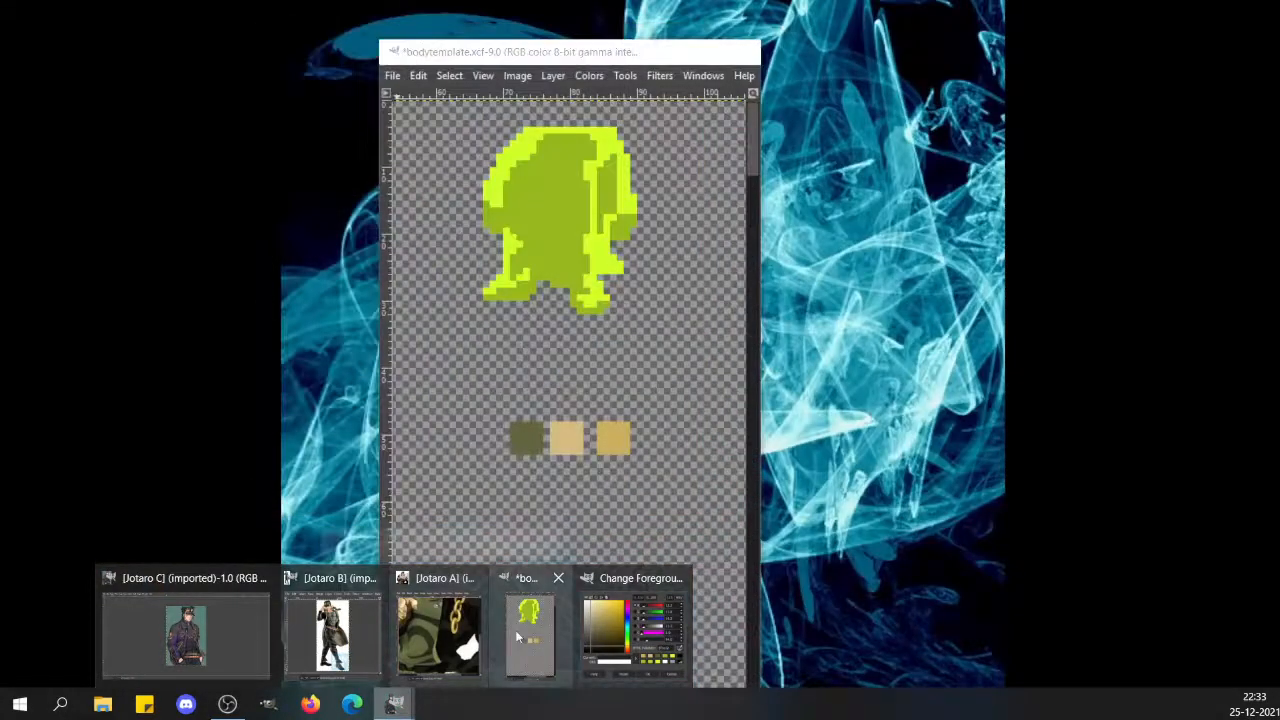
click(529, 632)
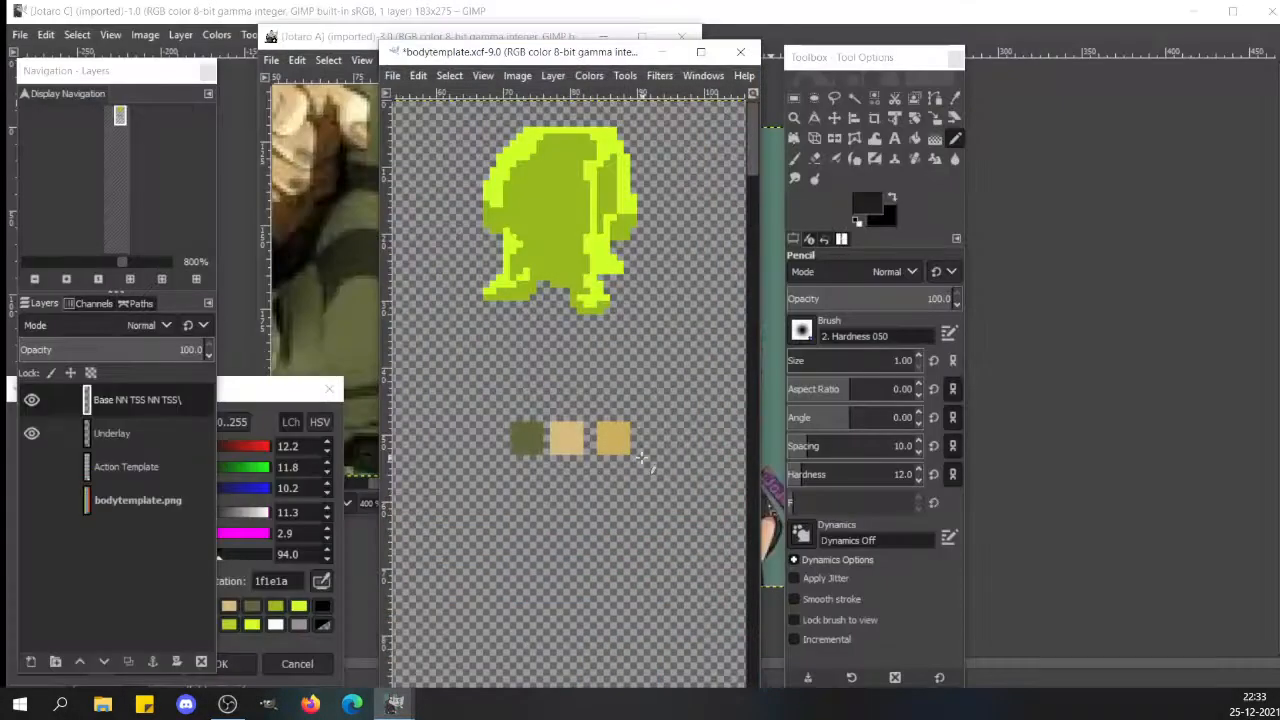
mouse_move(645, 424)
mouse_down()
mouse_move(646, 452)
mouse_move(672, 454)
mouse_move(676, 424)
mouse_move(651, 425)
mouse_move(665, 445)
mouse_up()
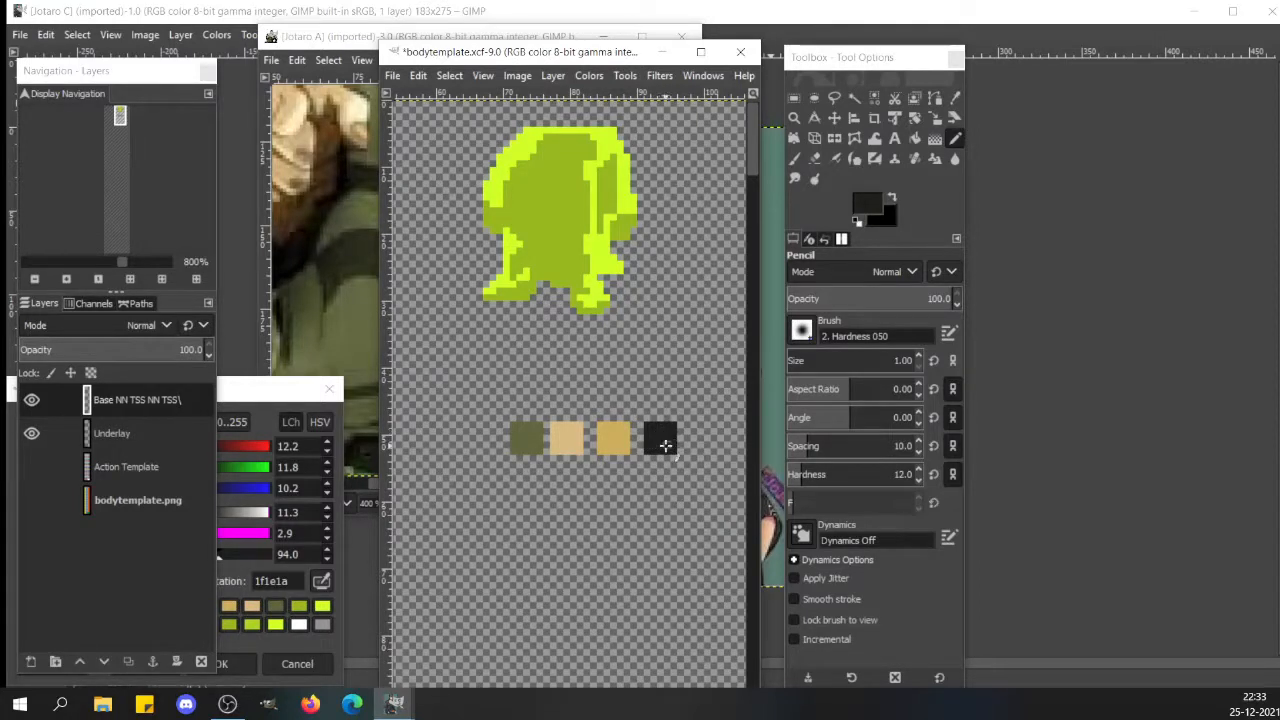
- Sample the light olive 86895c at the shirt's edge in the Jotaro A image as the foreground colour
click(300, 36)
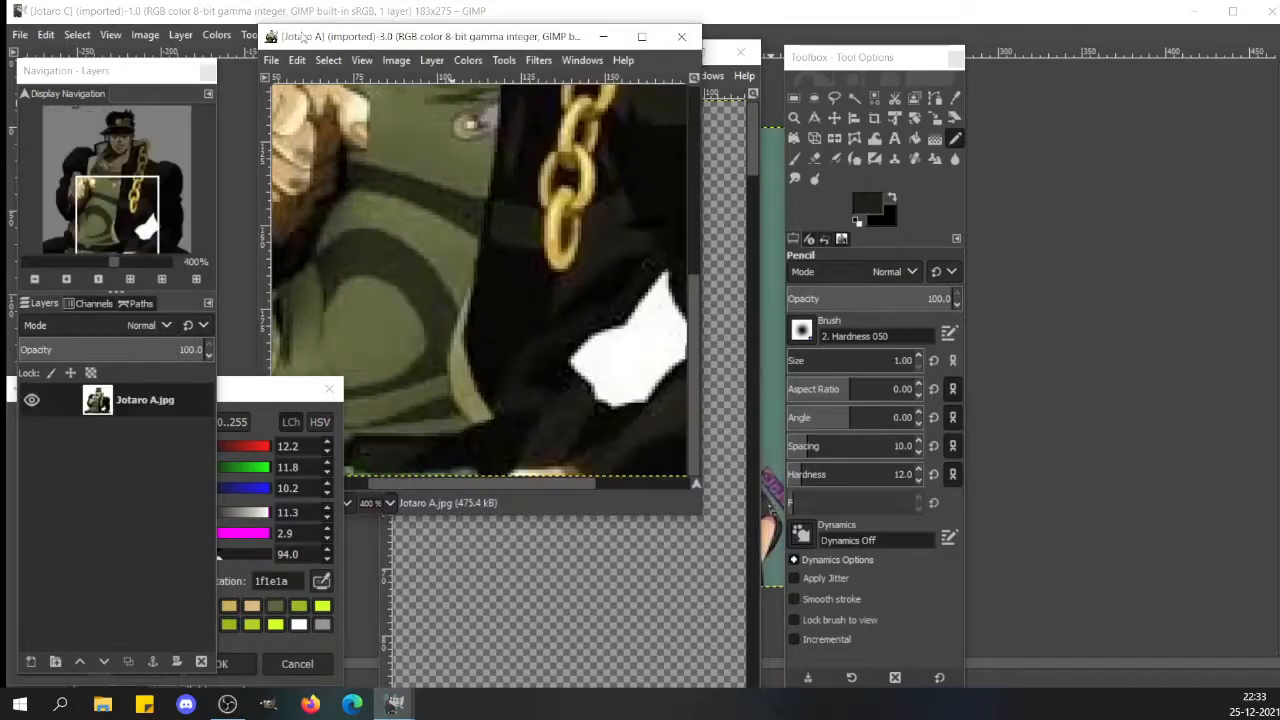
scroll(695, 217, up, 6)
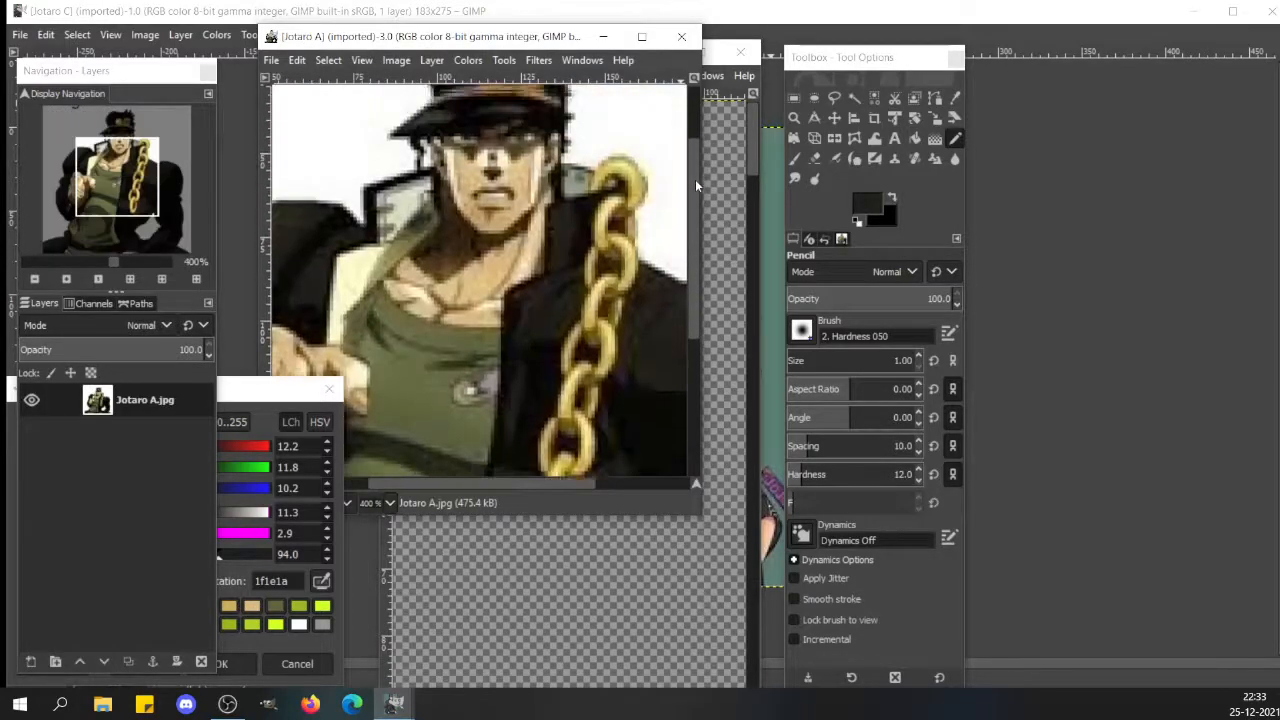
drag(695, 146, 691, 435)
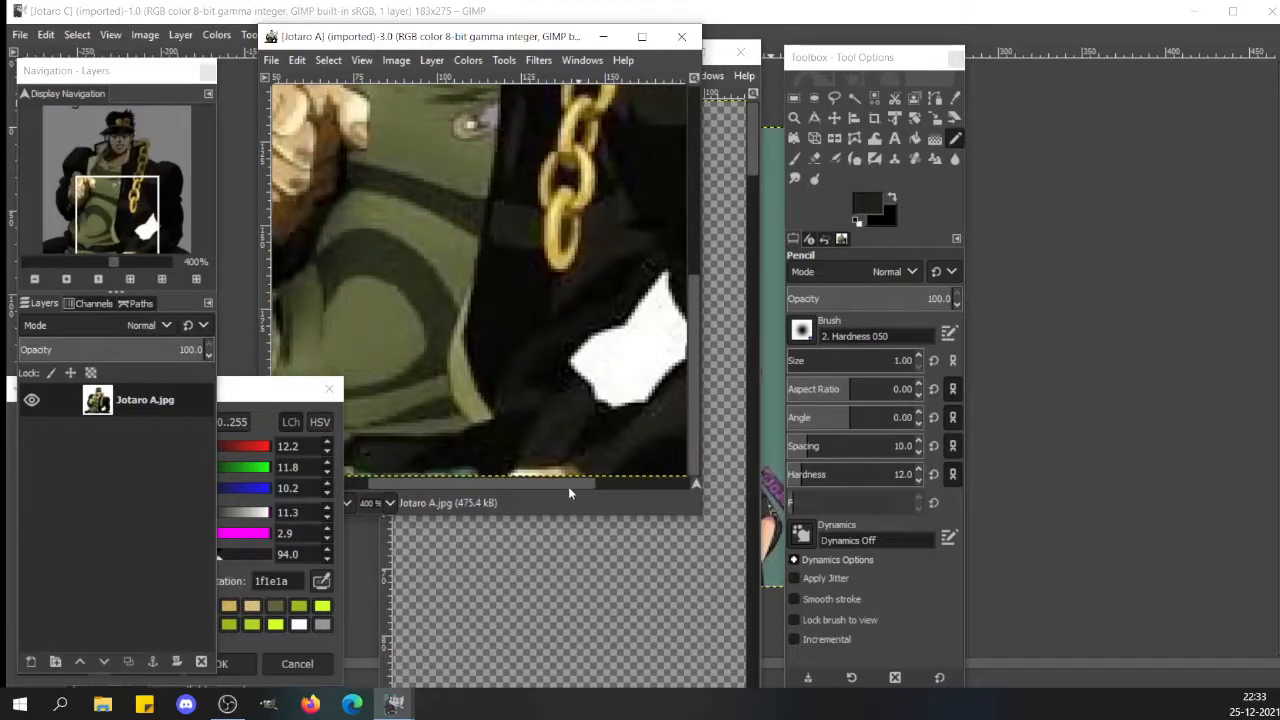
drag(566, 488, 468, 480)
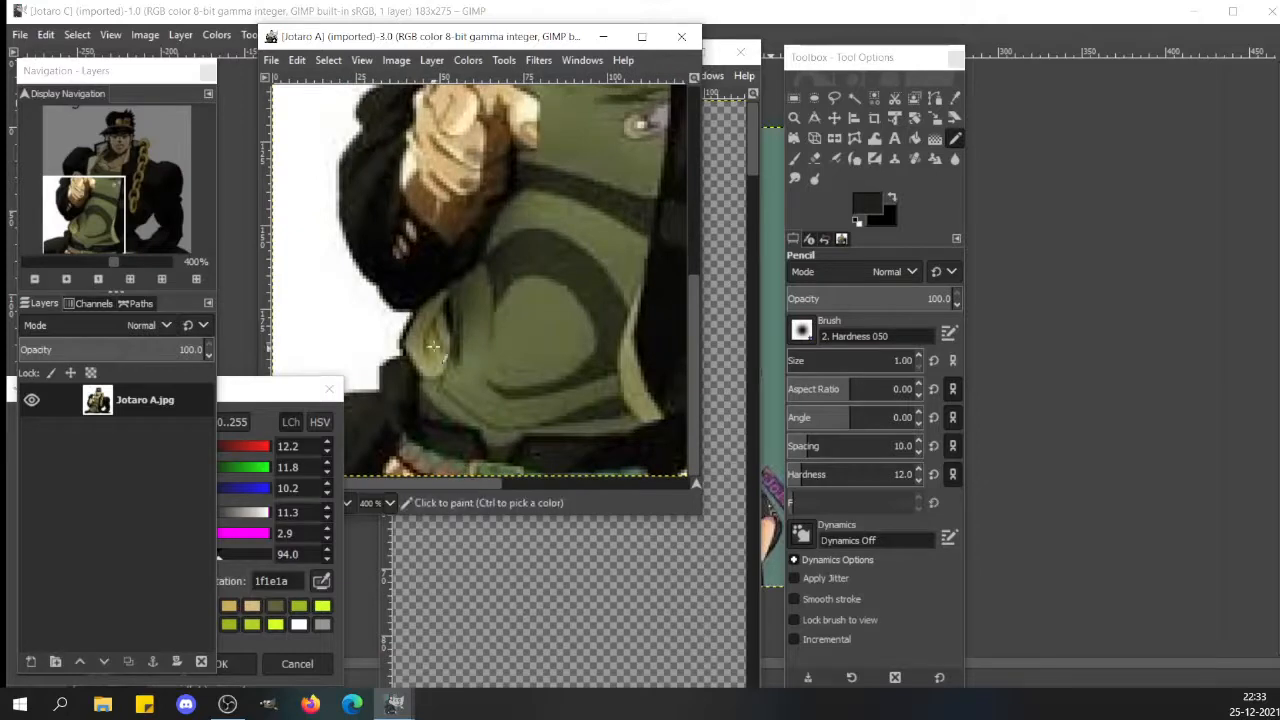
key(ctrl)
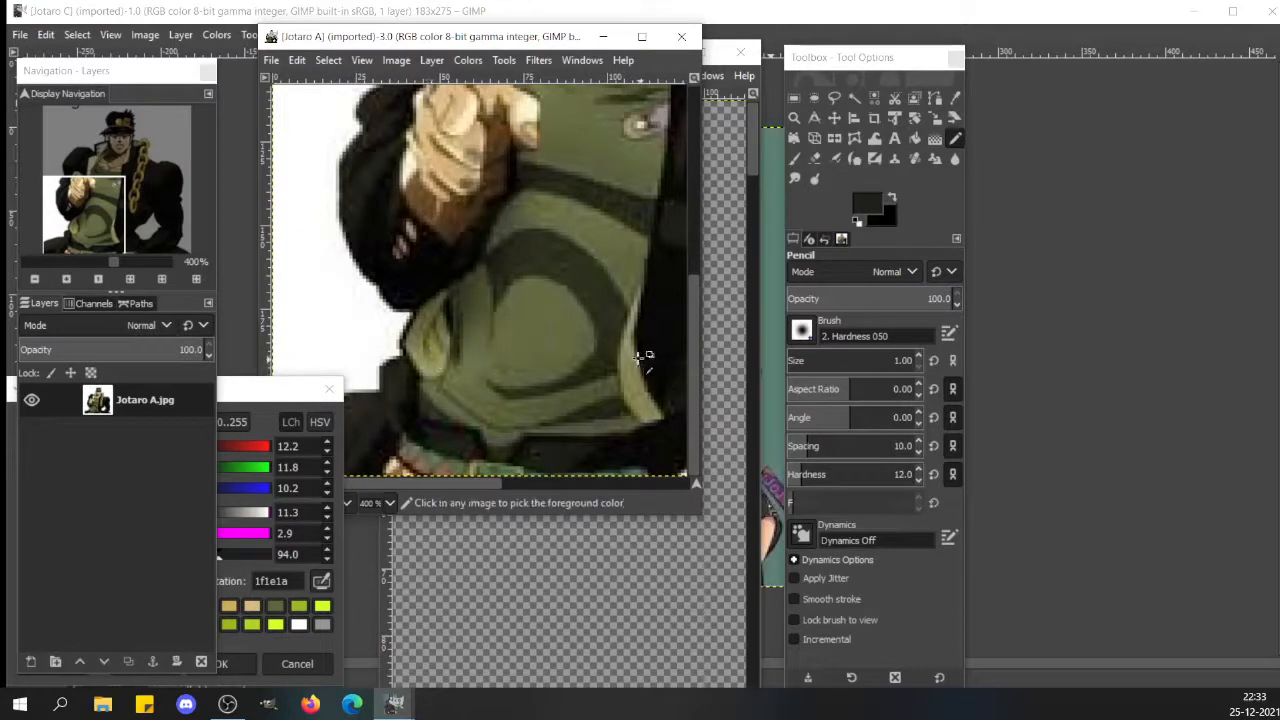
ctrl+click(632, 348)
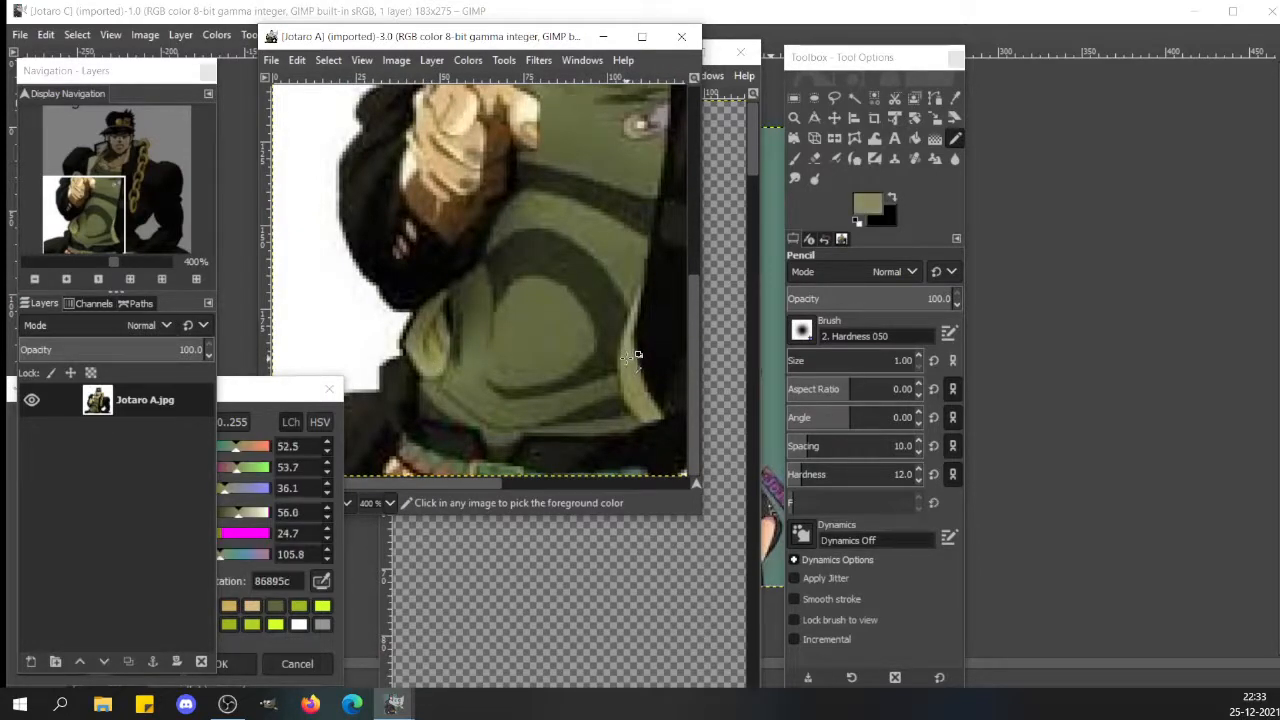
- Sample the pale cream coat lining beside the neck in Jotaro A, setting the foreground colour to ffffce
drag(693, 348, 678, 262)
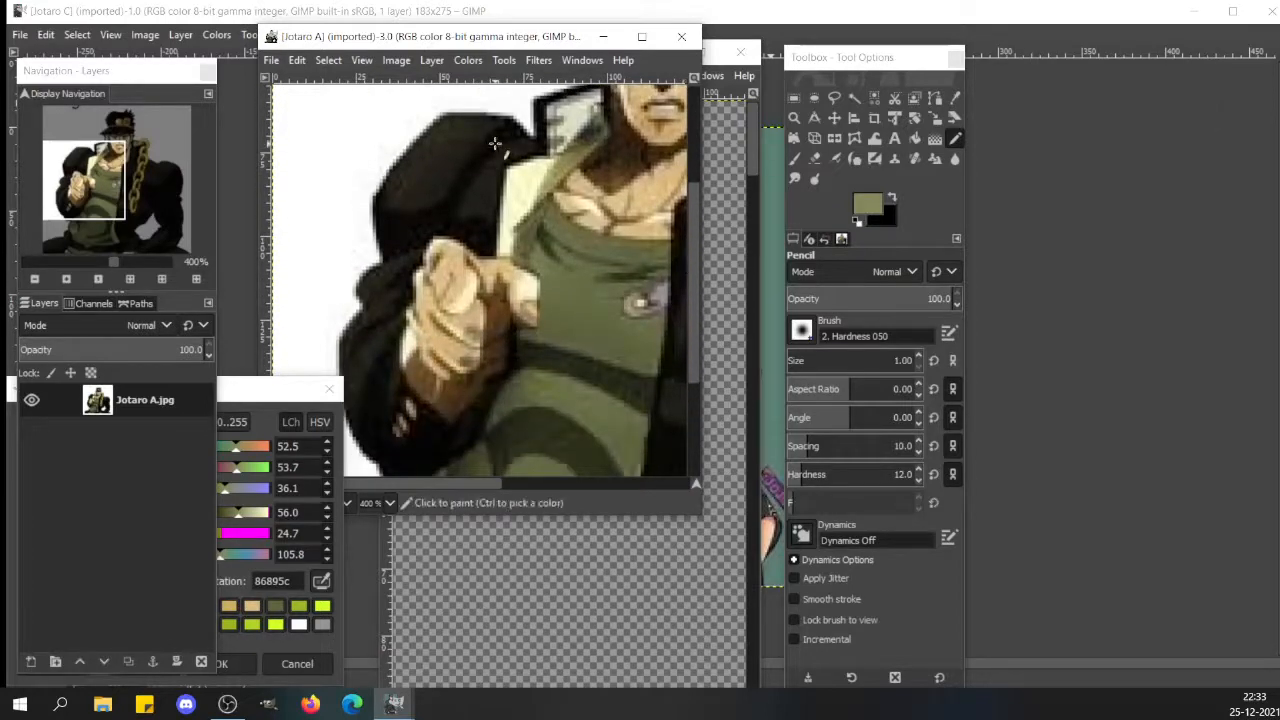
ctrl+click(521, 178)
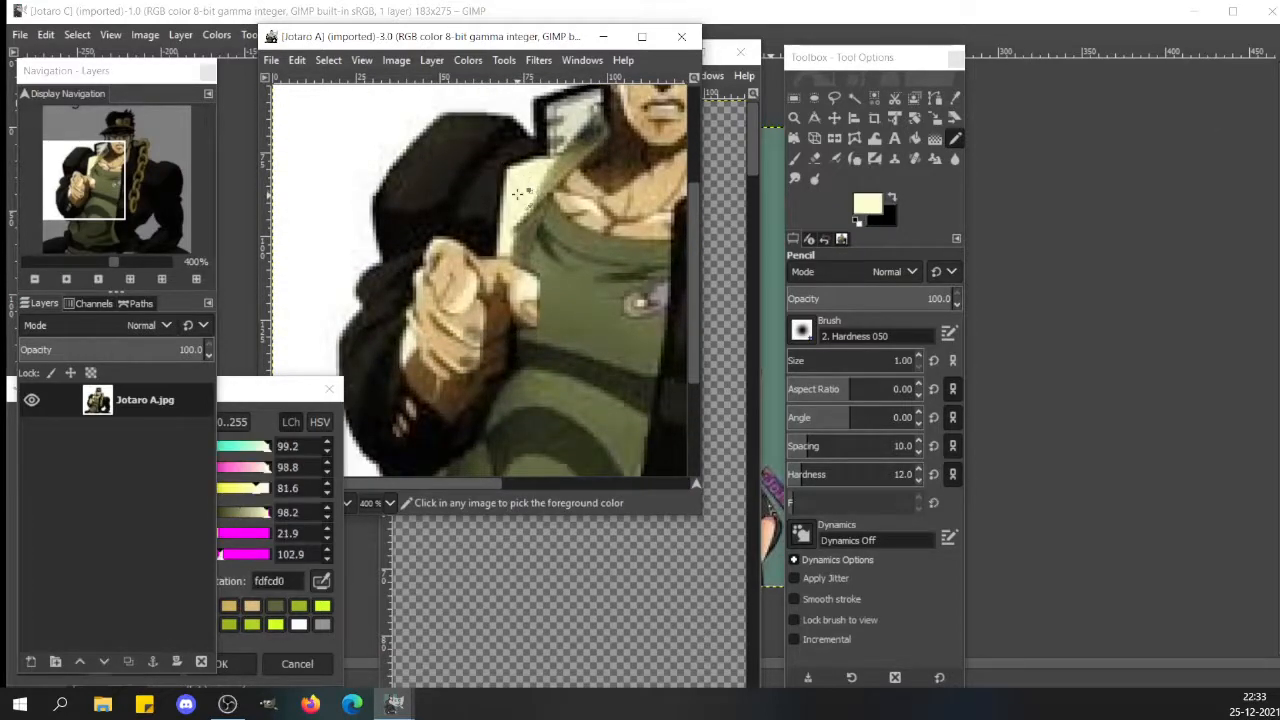
ctrl+click(520, 186)
ctrl+click(519, 187)
ctrl+click(521, 185)
ctrl+click(520, 184)
ctrl+click(520, 183)
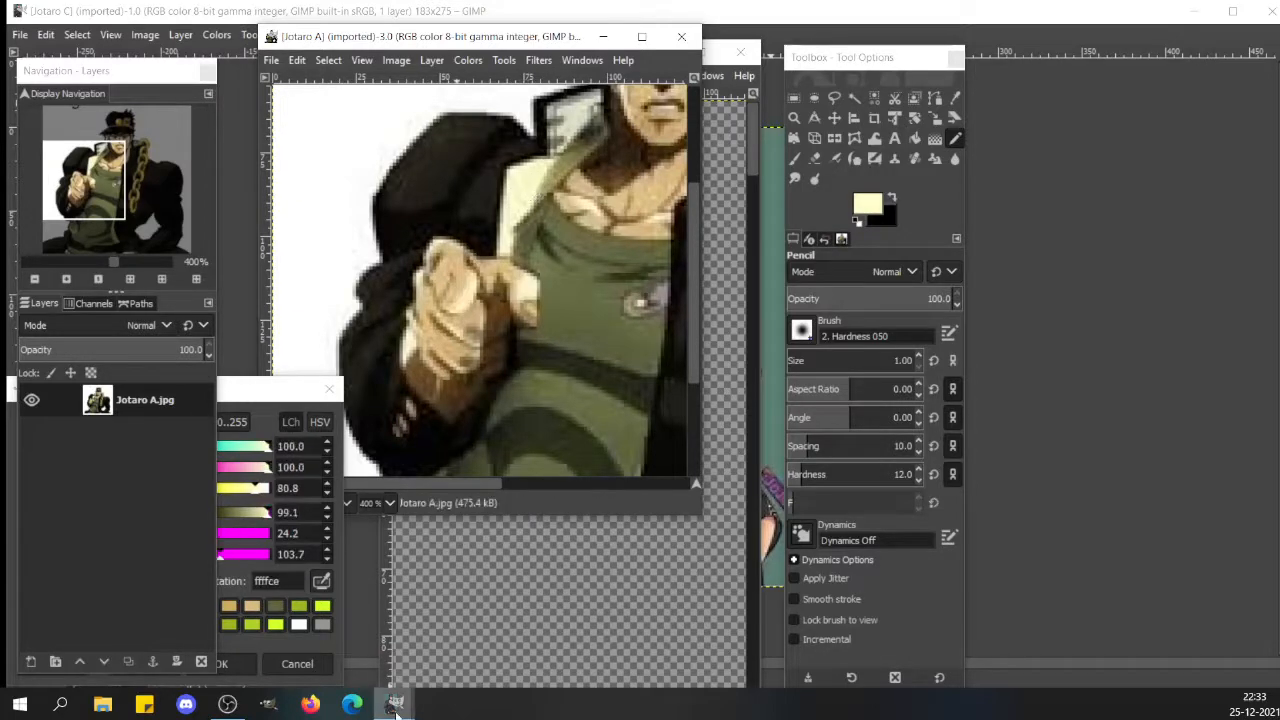
- Paint a pale cream square swatch beside the olive one in the bodytemplate image
mouse_move(395, 705)
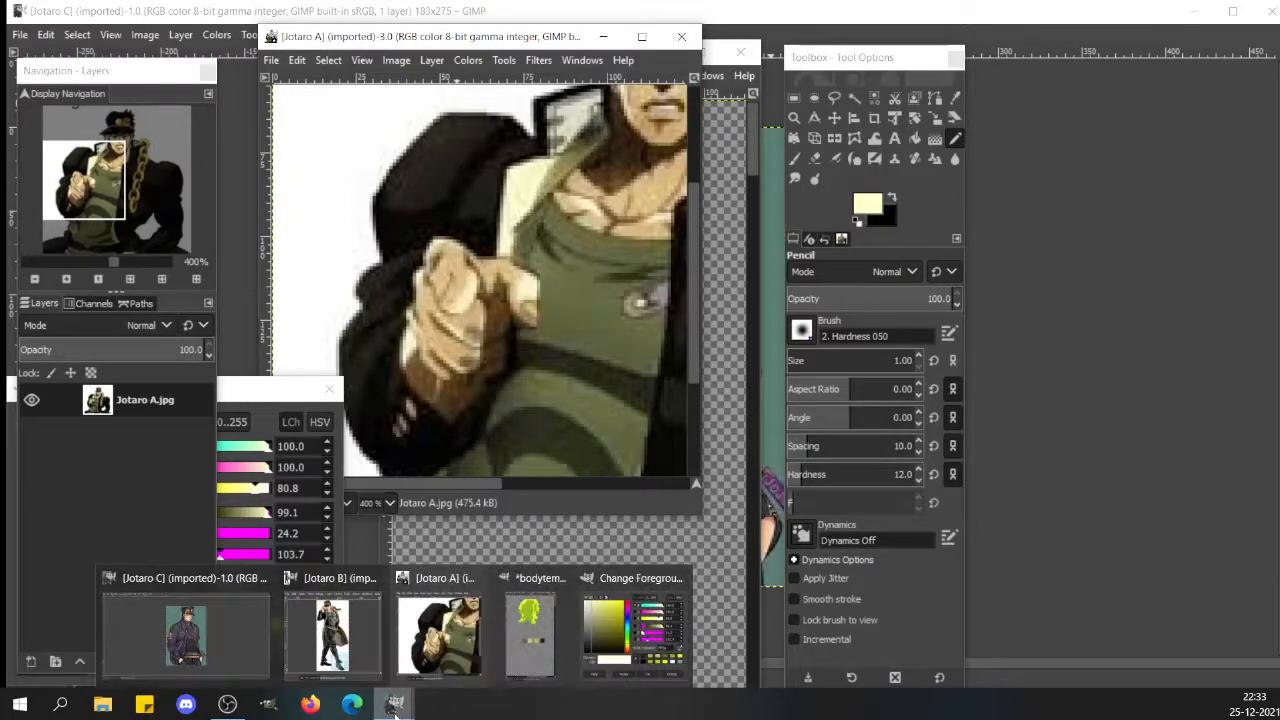
click(519, 660)
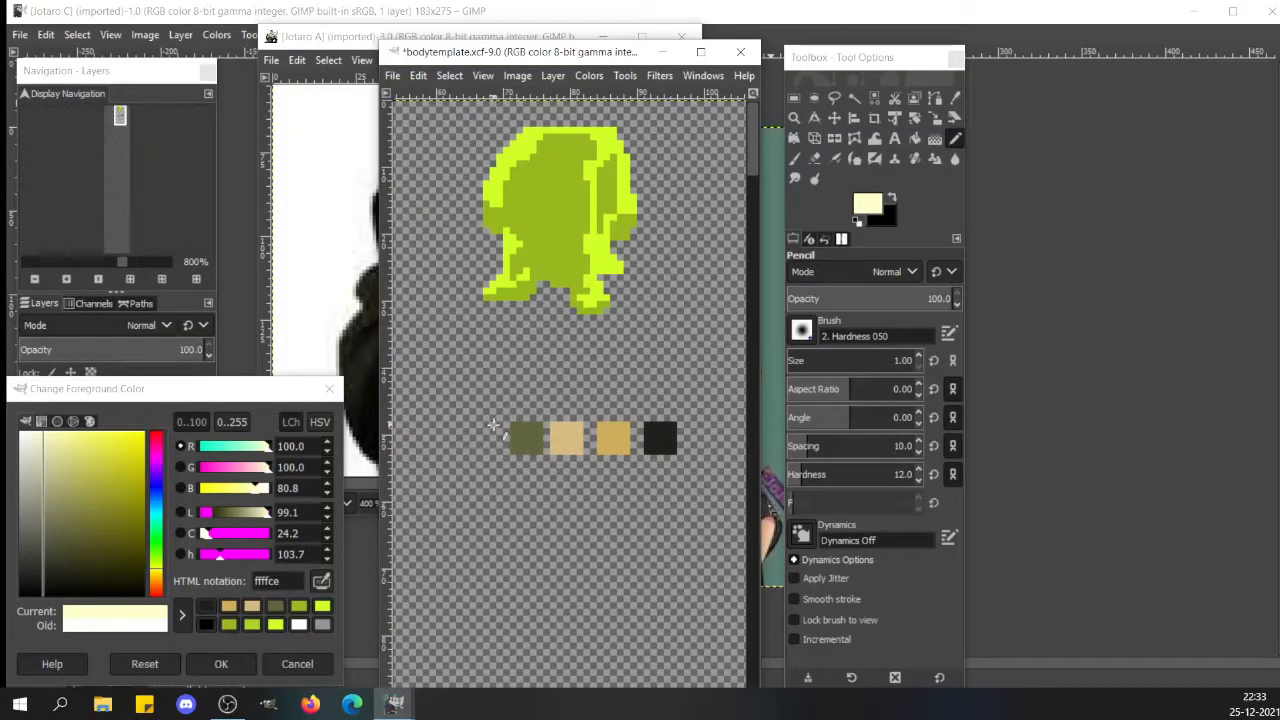
mouse_move(492, 425)
mouse_down()
mouse_move(494, 458)
mouse_move(470, 450)
mouse_move(464, 424)
mouse_move(482, 430)
mouse_move(472, 448)
mouse_move(480, 440)
mouse_up()
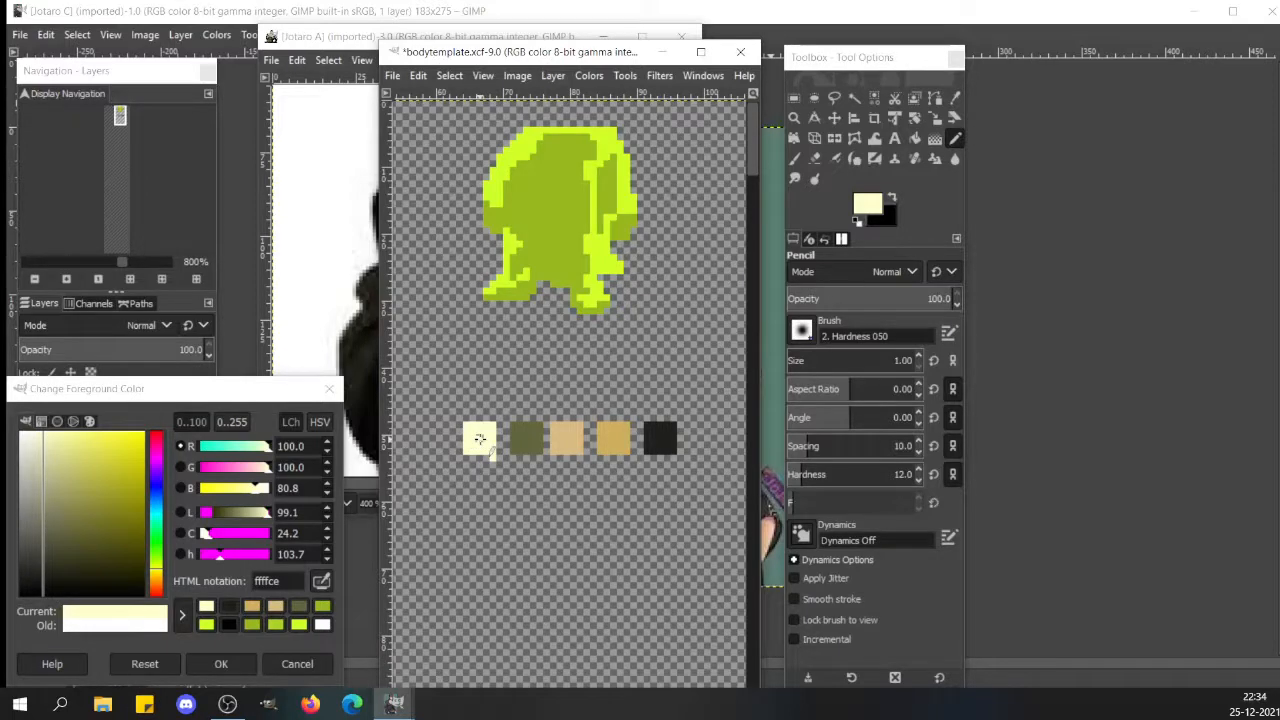
- Erase the stray cream pixels just below the new swatch using a rectangular selection, and leave nothing selected
key(r)
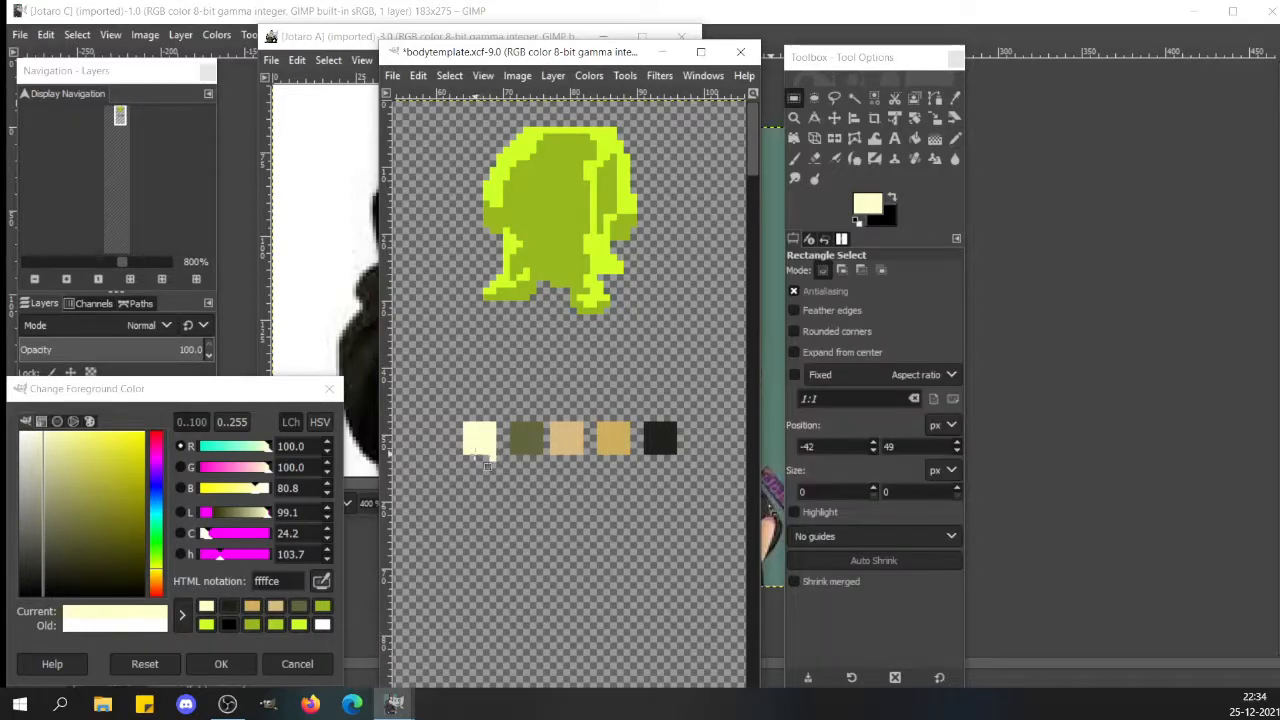
drag(476, 455, 528, 510)
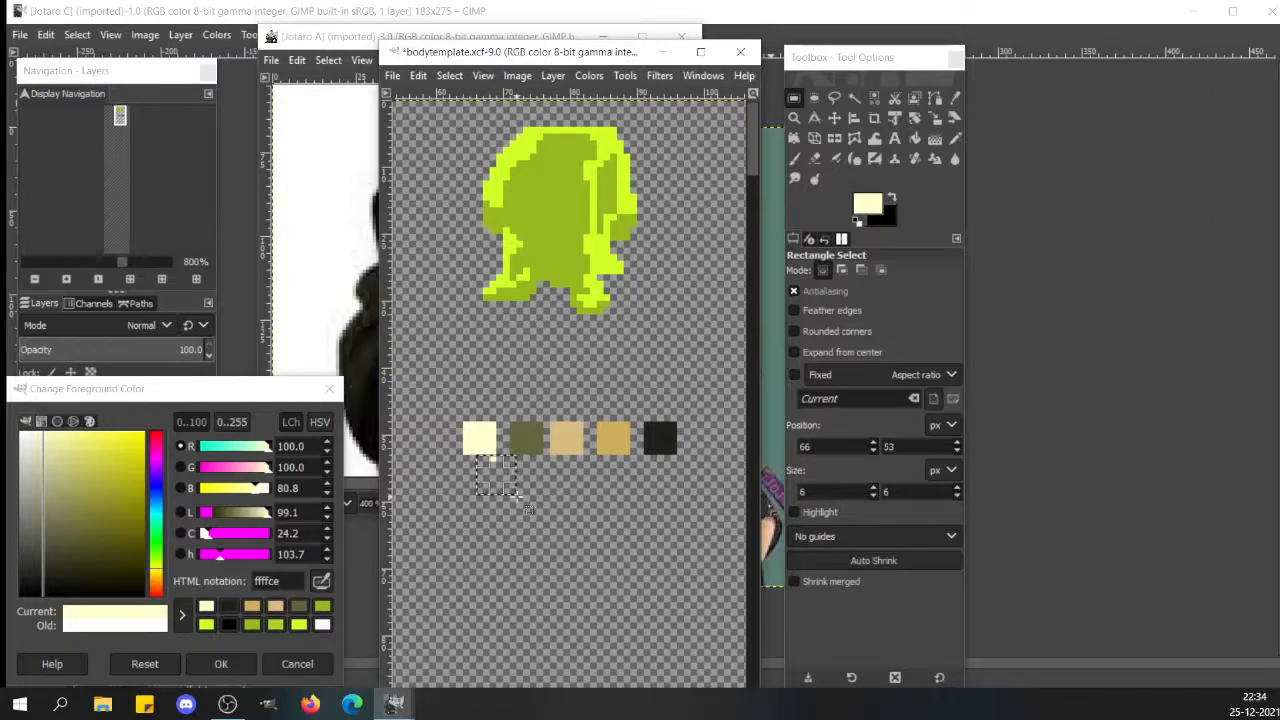
click(609, 525)
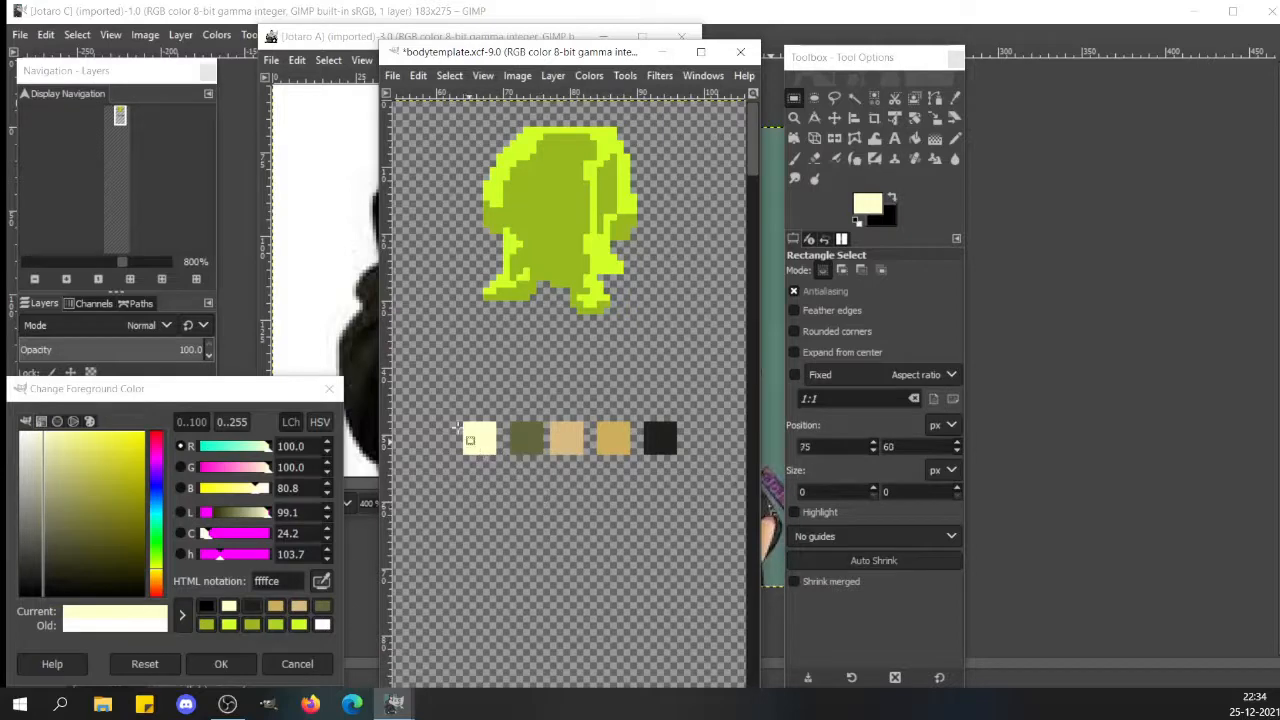
drag(417, 397, 716, 487)
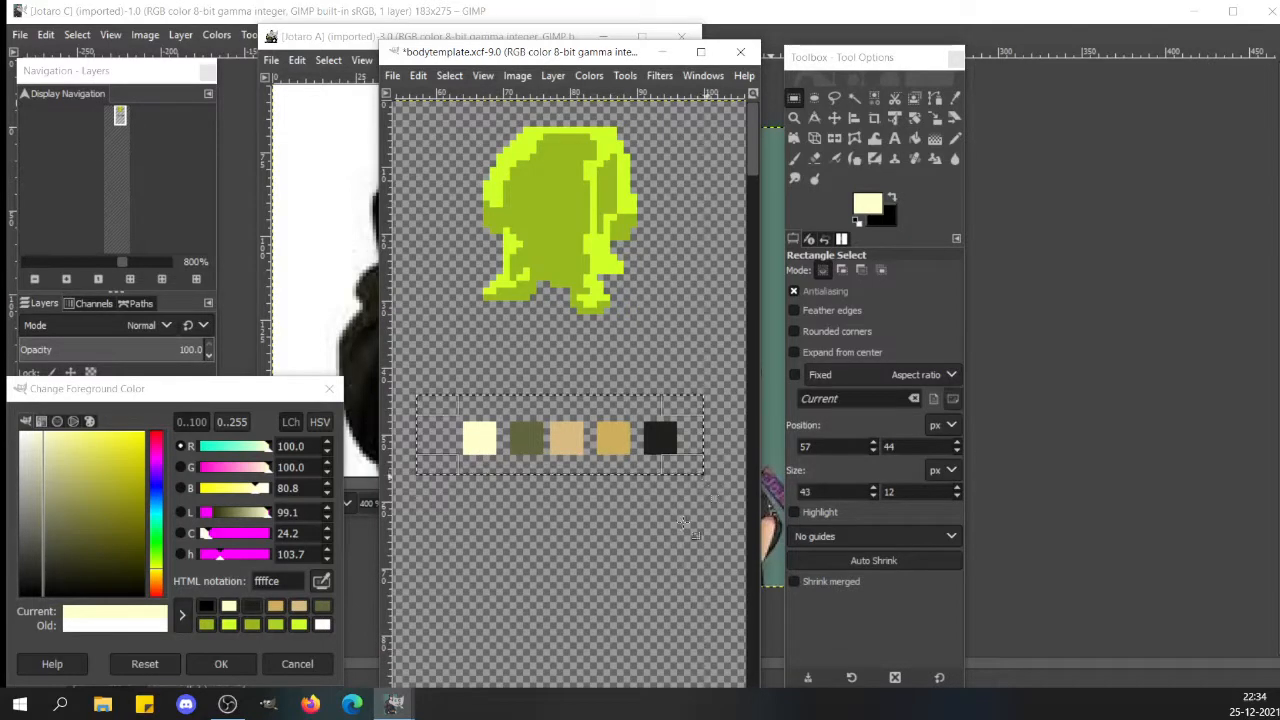
click(644, 555)
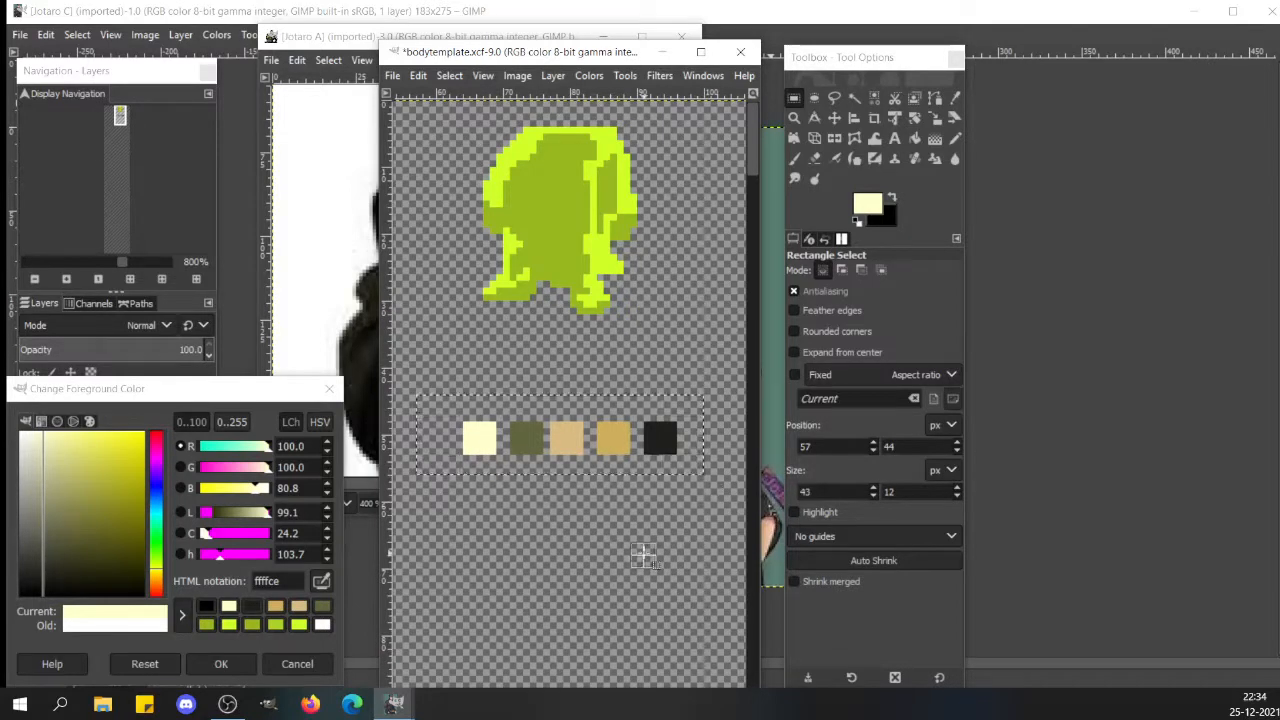
- Close the Jotaro A reference image and bring the Jotaro B image to the front
click(326, 198)
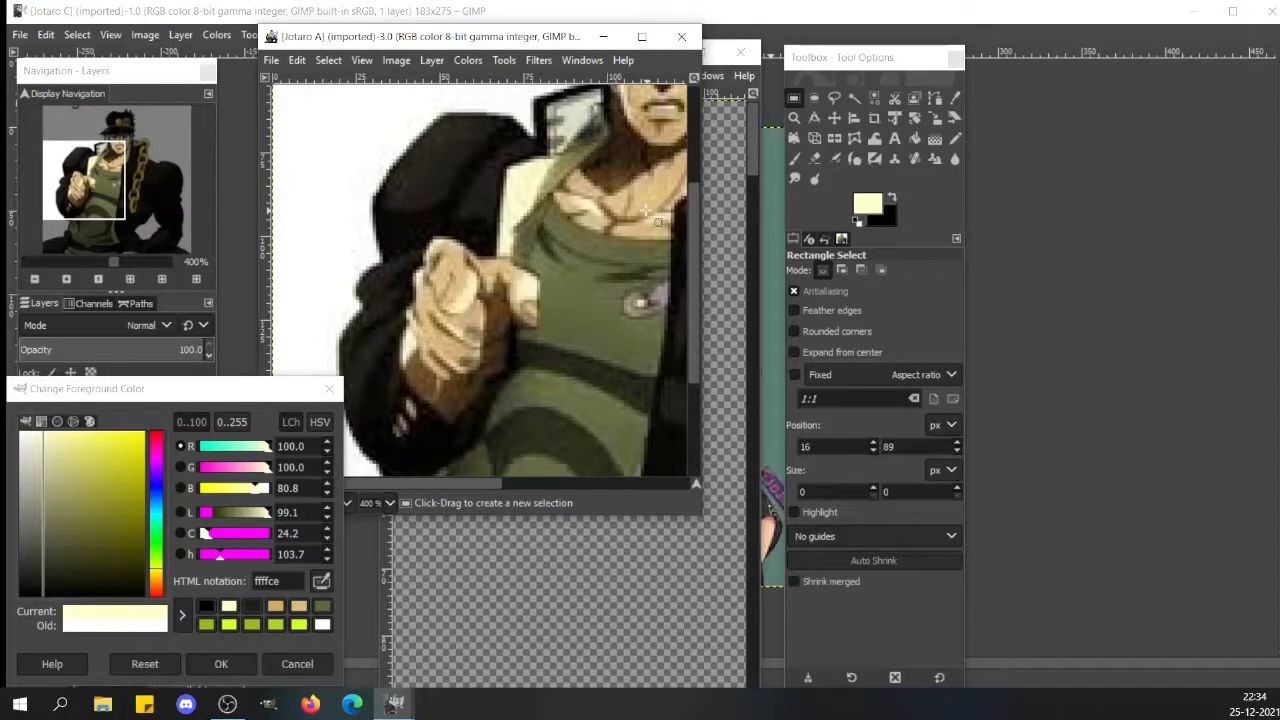
click(684, 38)
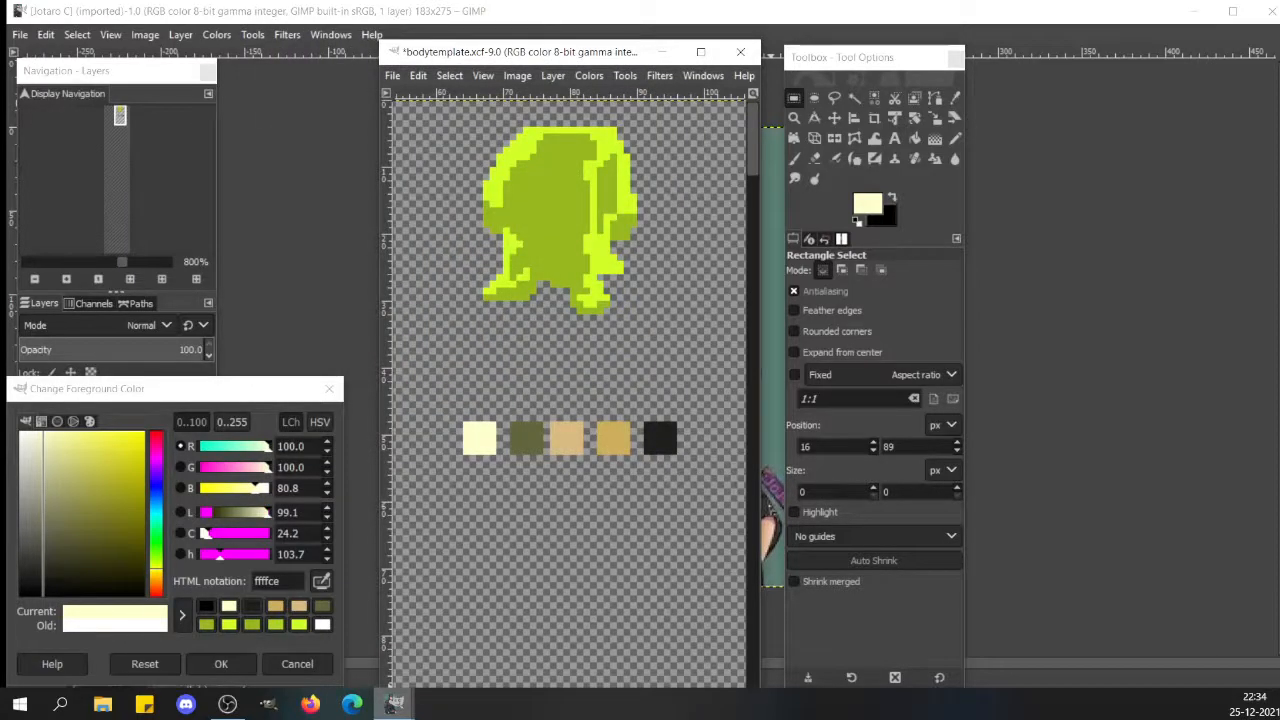
mouse_move(395, 704)
mouse_move(388, 655)
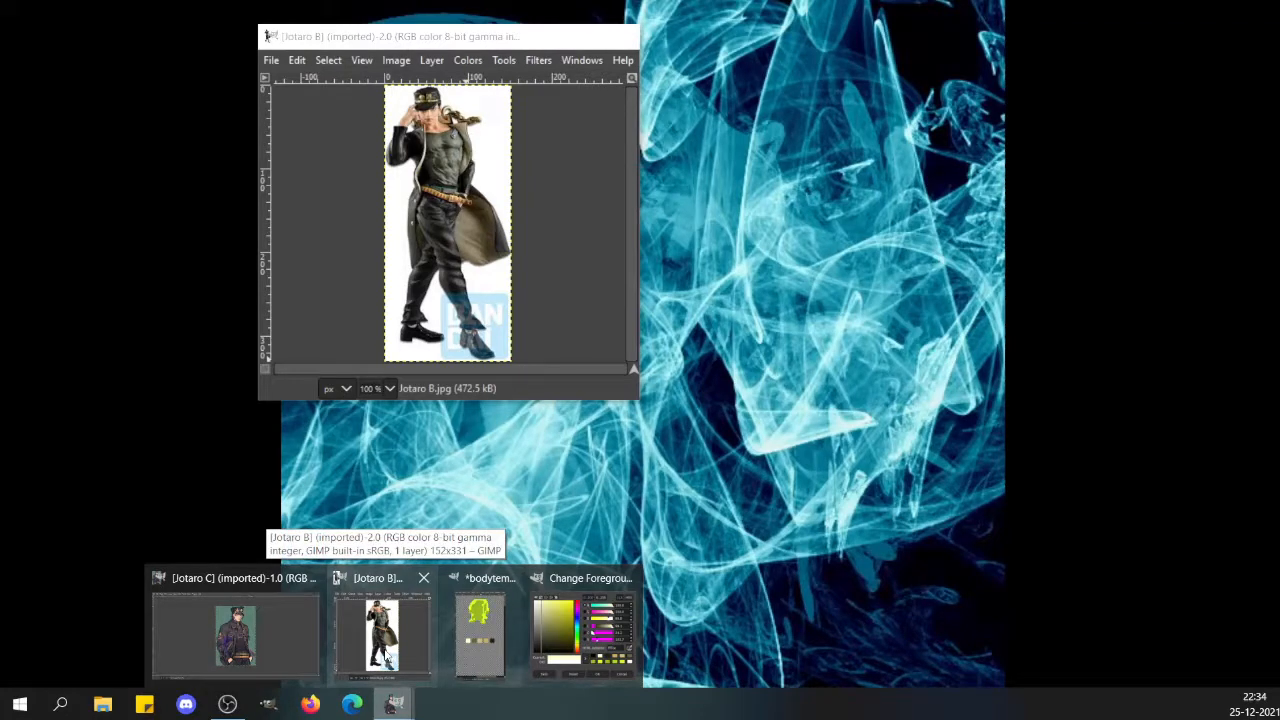
click(384, 648)
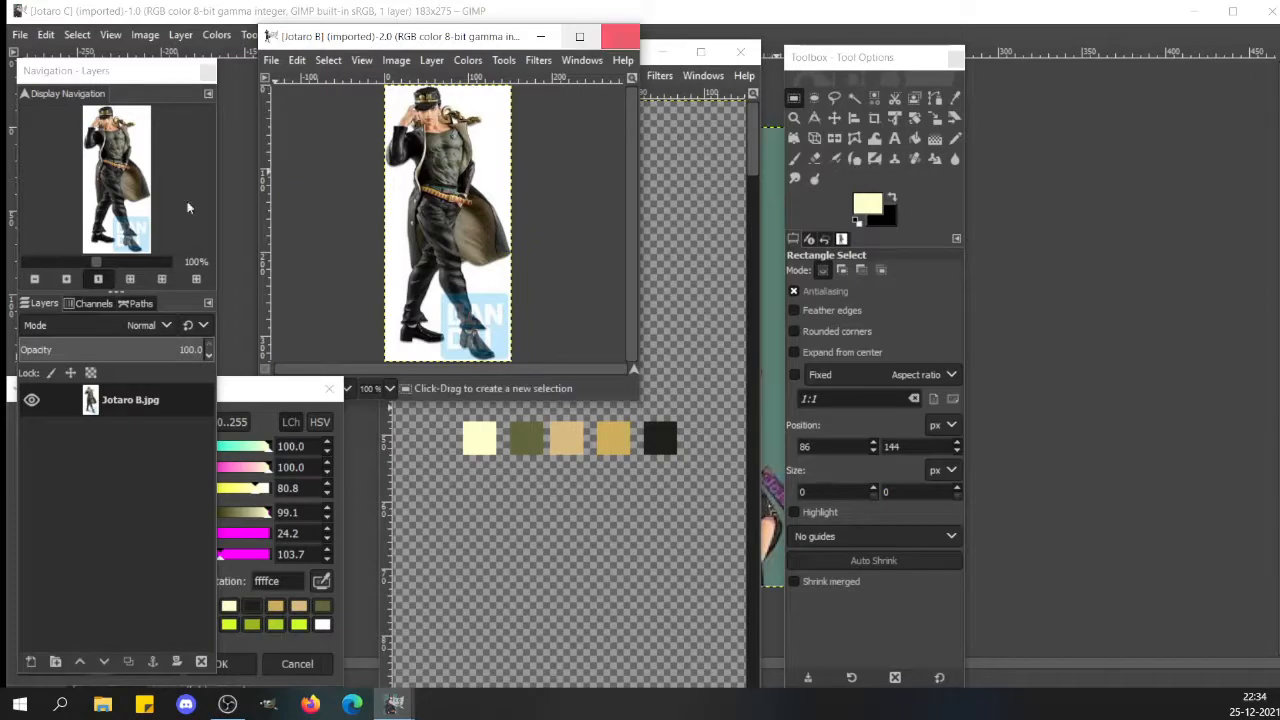
- Sample the golden belt in the Jotaro B image with the Pencil's colour picking, setting the foreground colour to b88c45
click(148, 262)
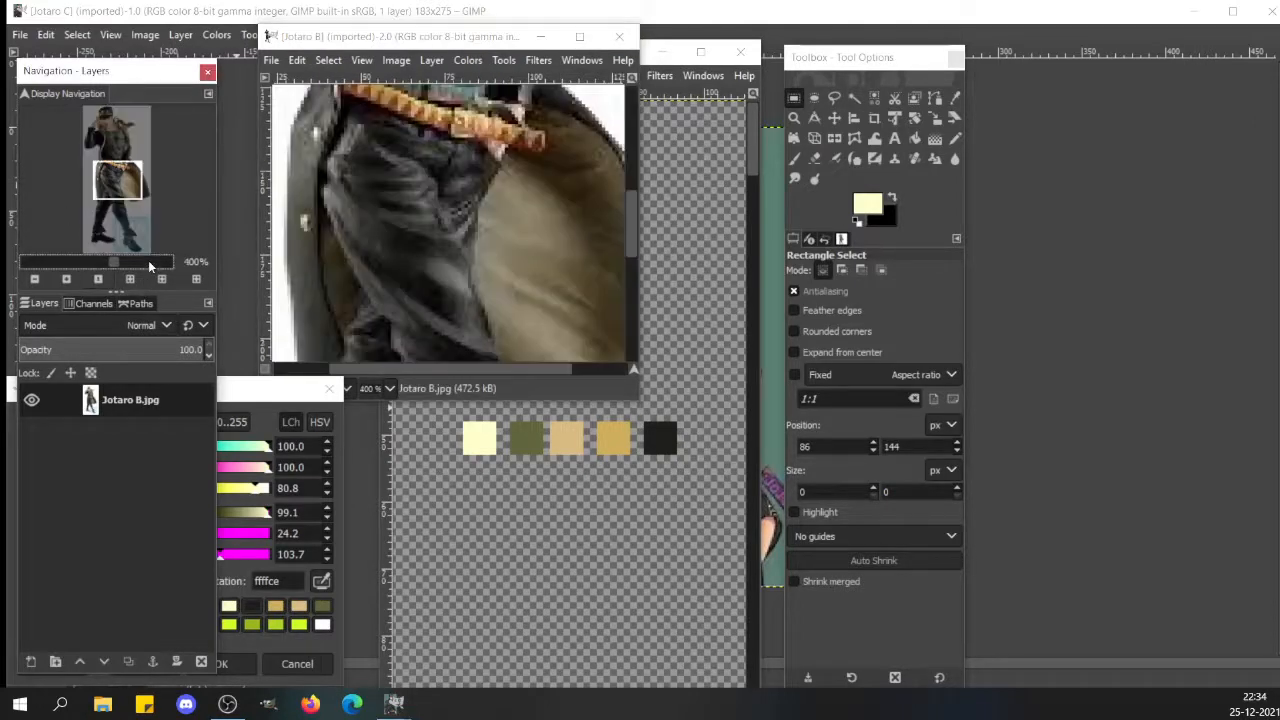
click(148, 260)
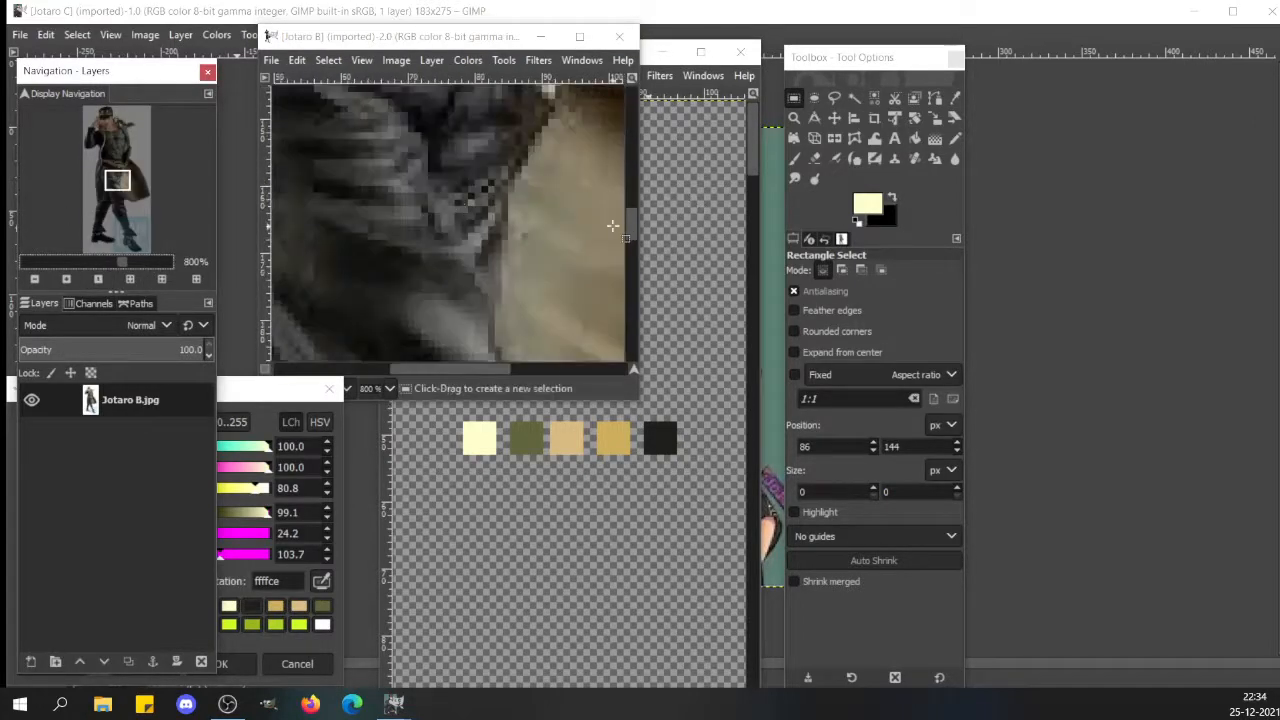
drag(634, 231, 634, 189)
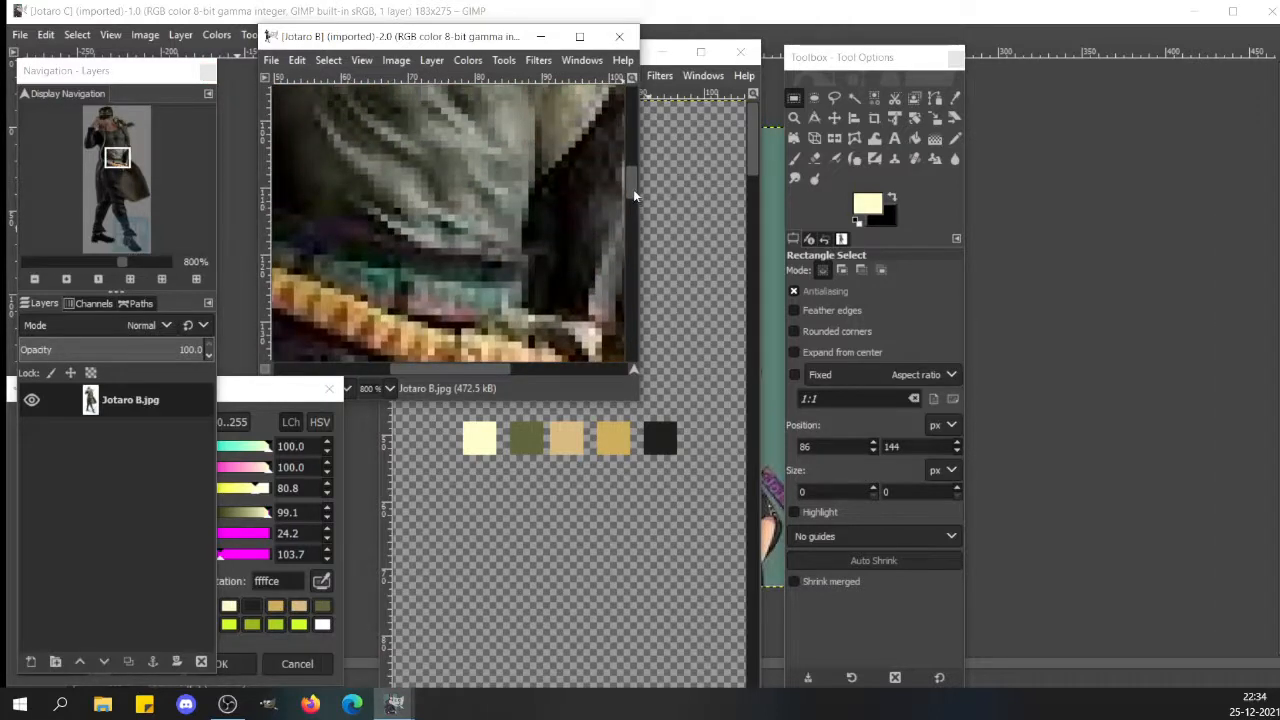
key(n)
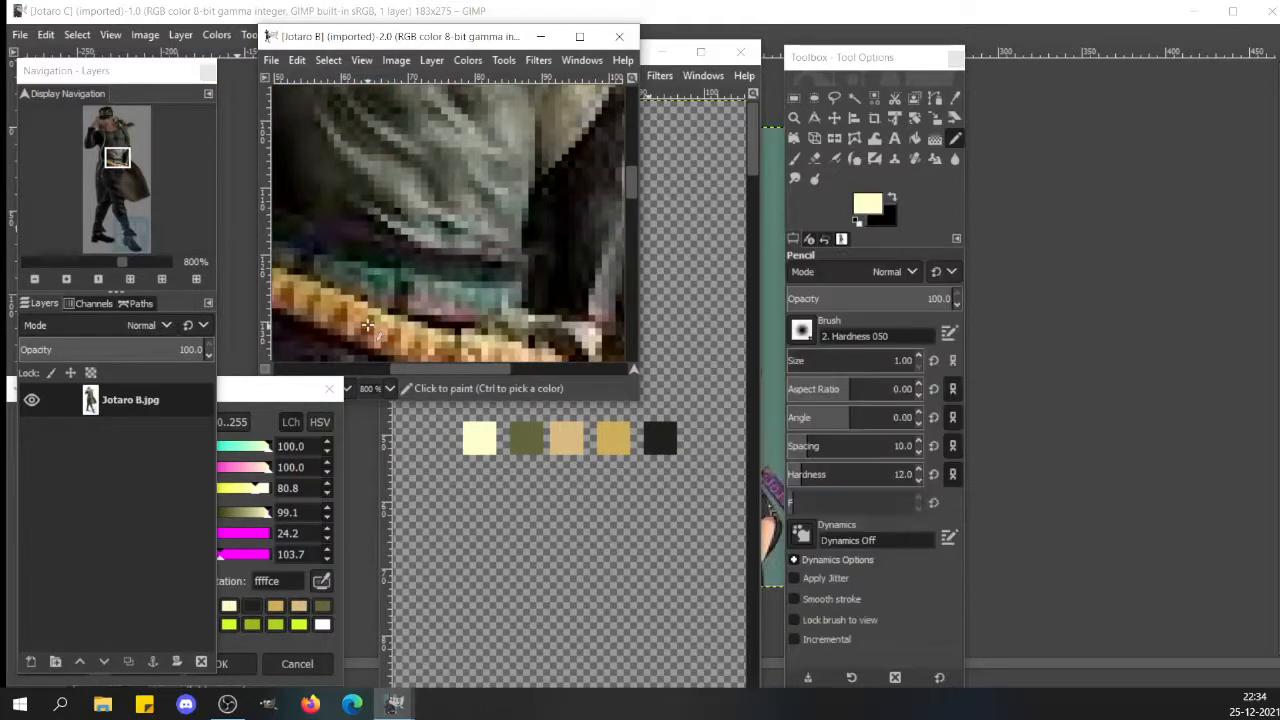
key(ctrl)
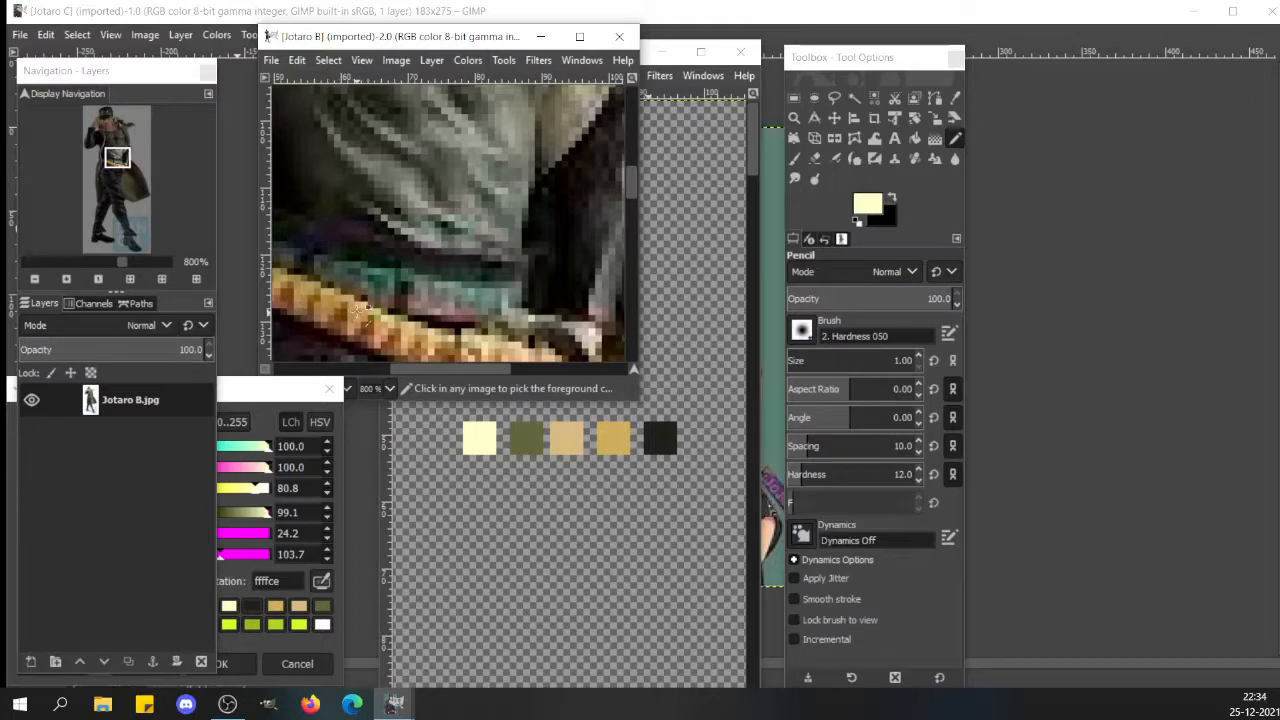
ctrl+click(329, 302)
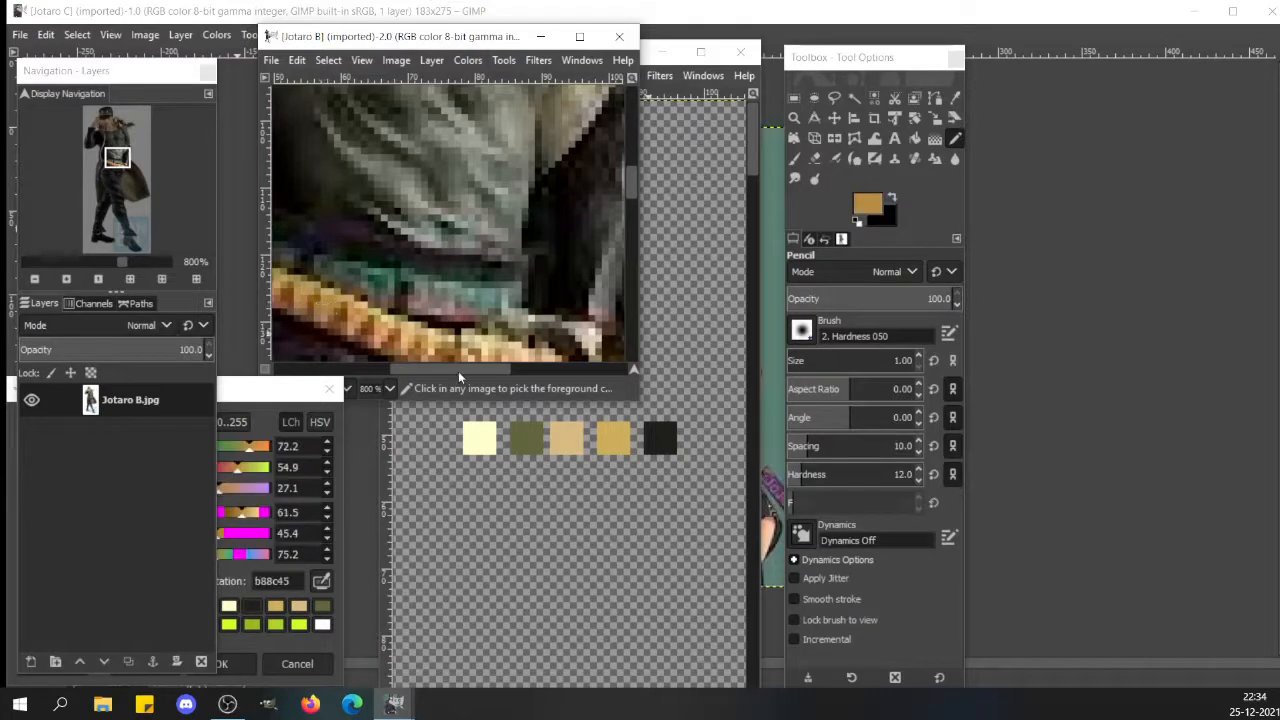
- Paint a b88c45 square swatch directly beneath the gold one in the bodytemplate image
click(612, 463)
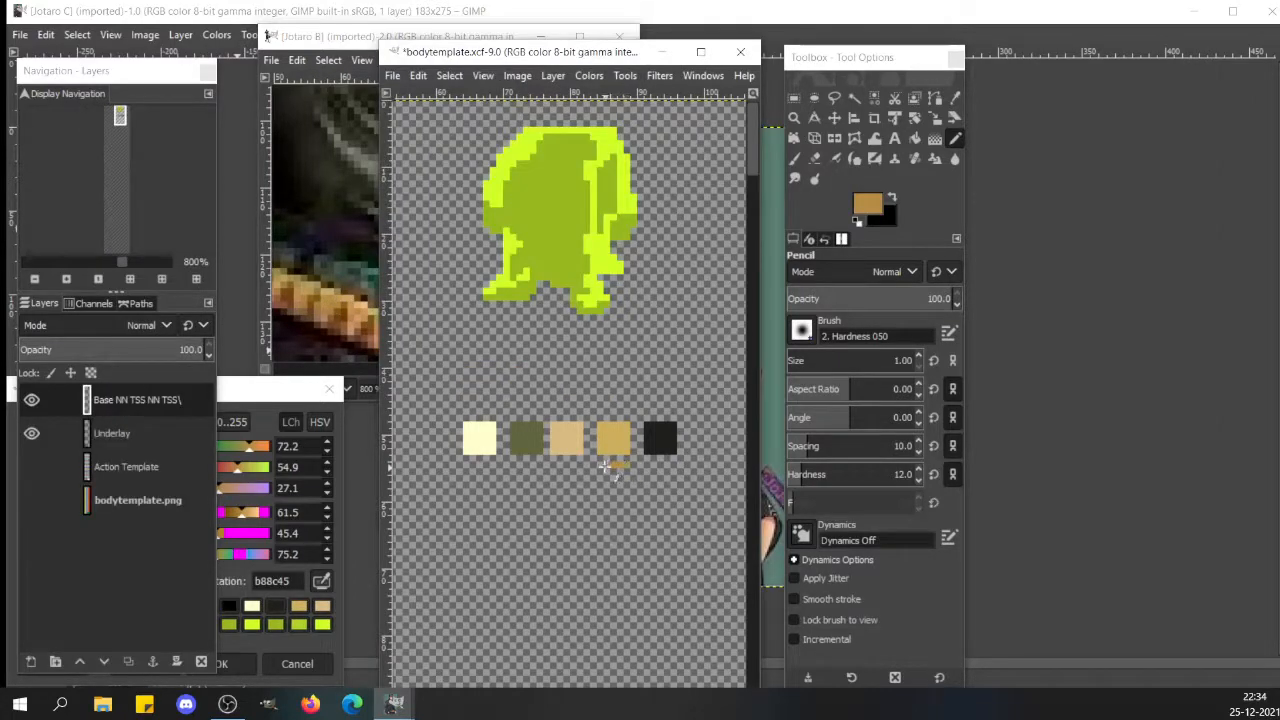
mouse_move(605, 467)
mouse_down()
mouse_move(604, 500)
mouse_move(622, 483)
mouse_move(616, 466)
mouse_move(612, 488)
mouse_up()
- Switch to the Jotaro C image and sample the green of the upper belt, setting the foreground colour to 5f6f40
click(323, 42)
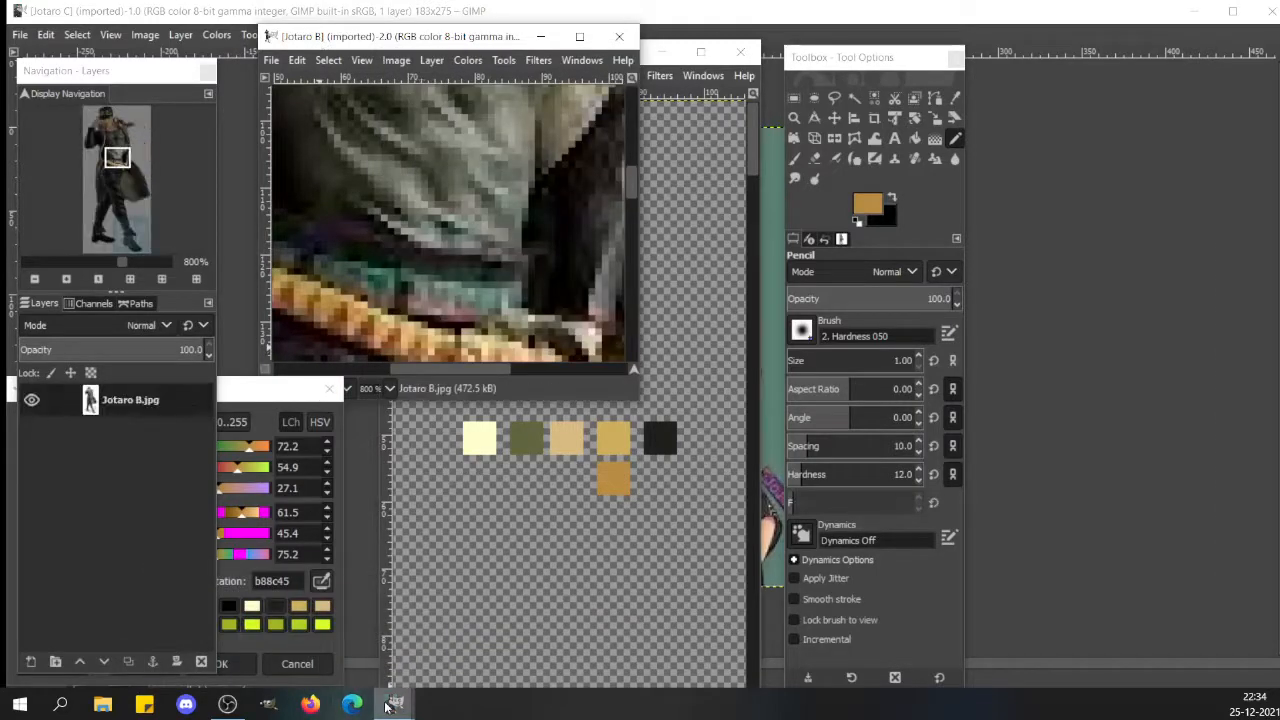
click(283, 659)
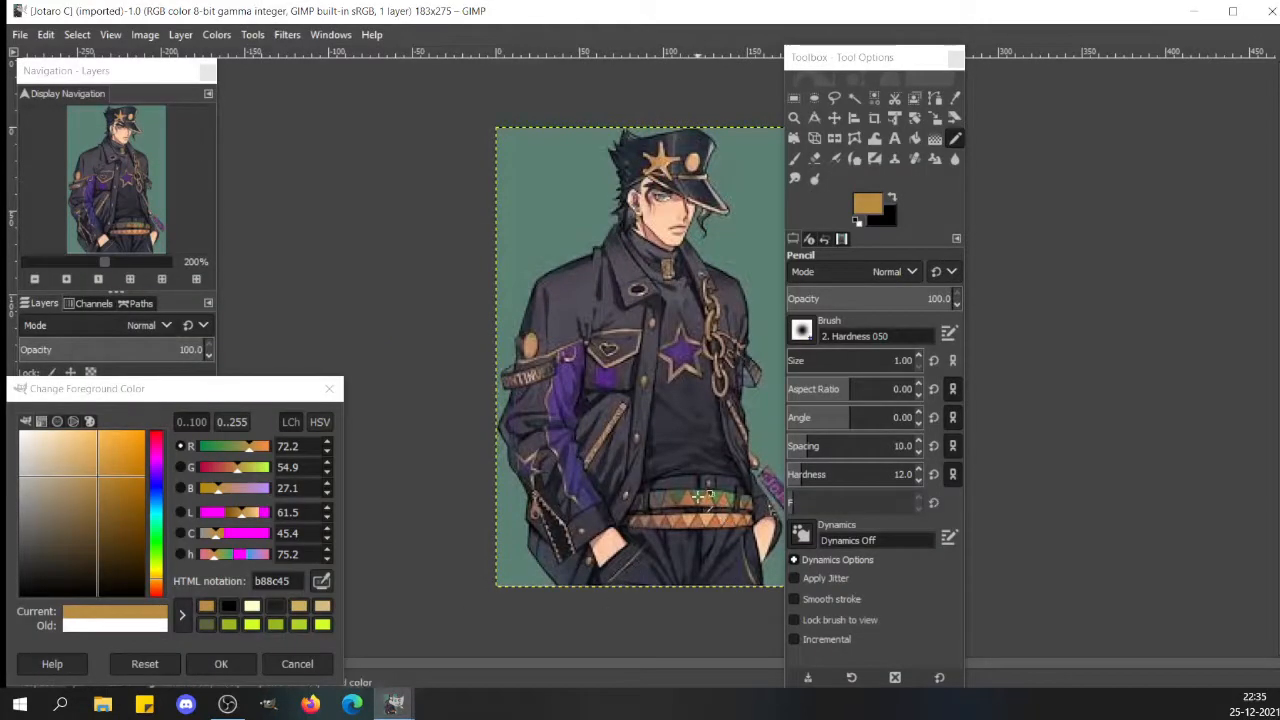
ctrl+click(699, 496)
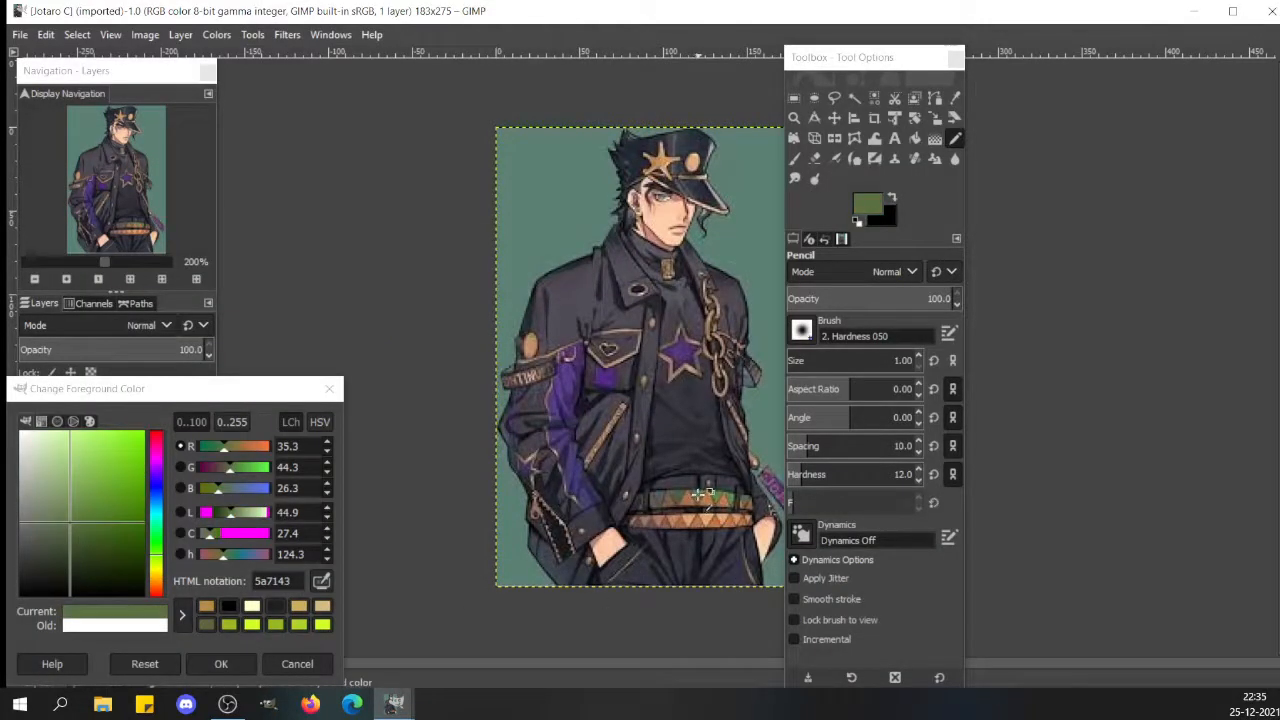
ctrl+click(699, 496)
ctrl+click(702, 496)
ctrl+click(705, 496)
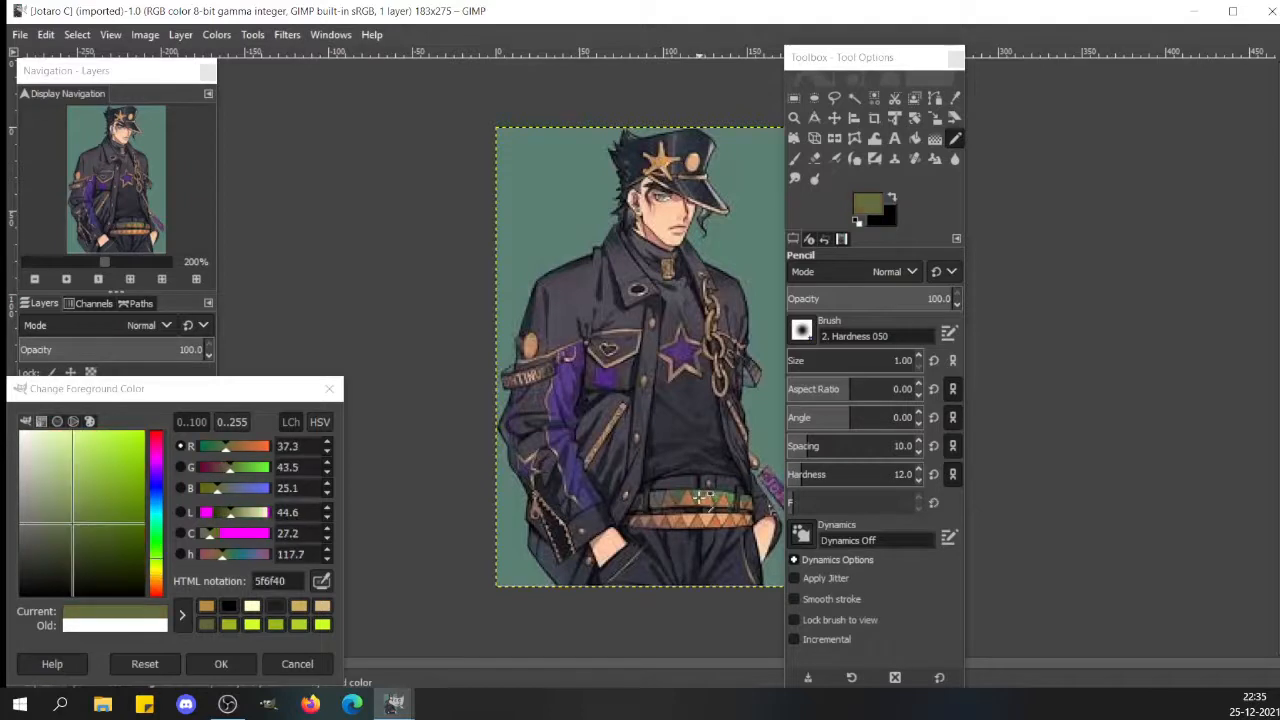
- Sample a brighter green from the upper belt in the Jotaro C image, setting the foreground colour to 6d8a47
double_click(138, 263)
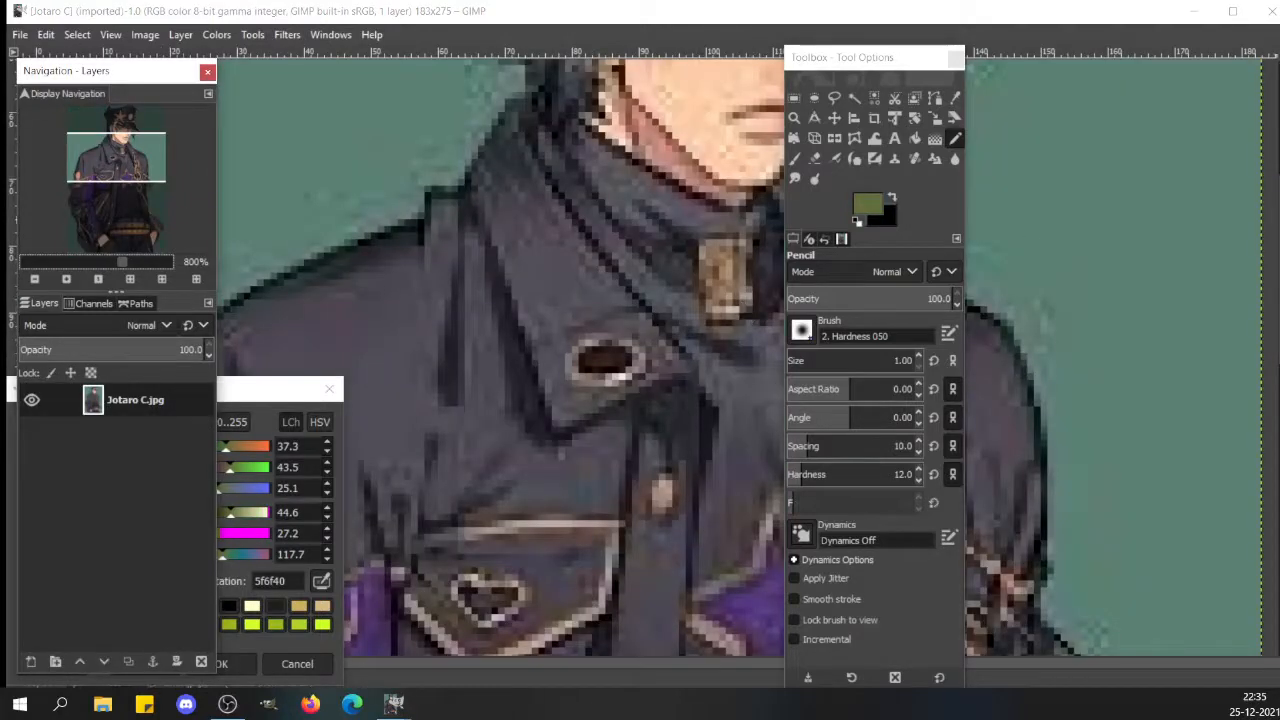
scroll(621, 403, down, 15)
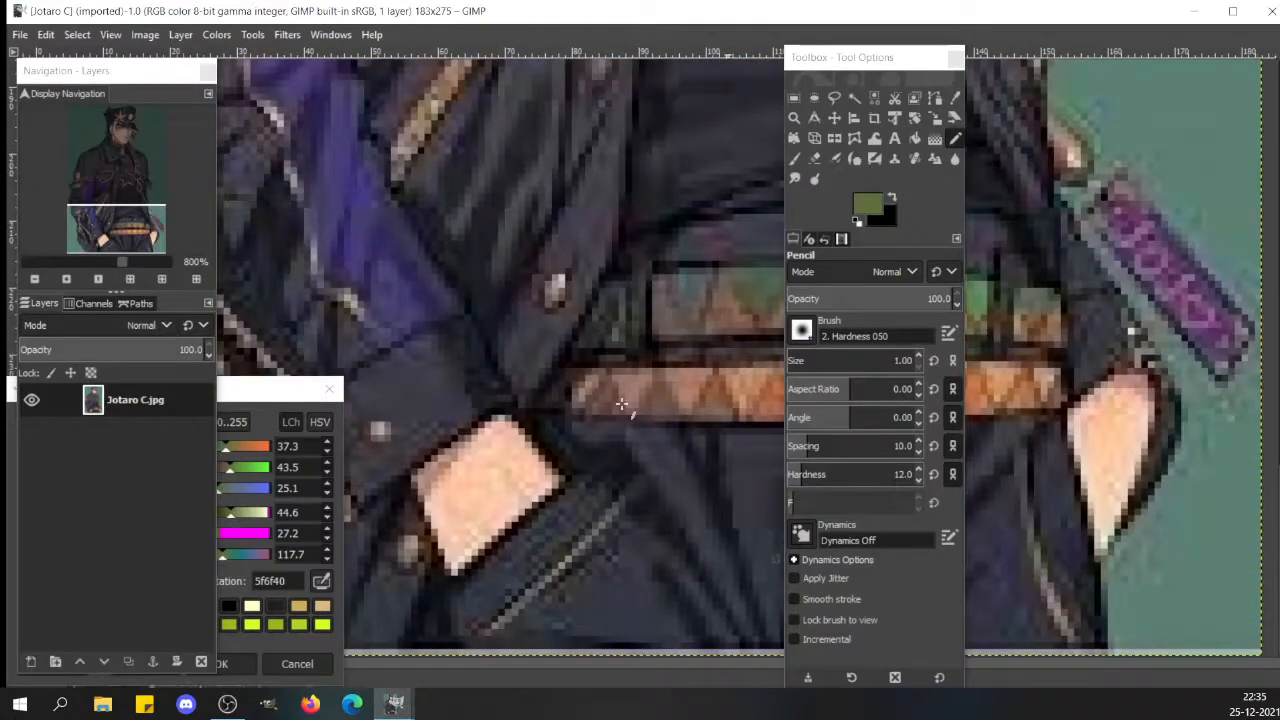
drag(903, 57, 577, 81)
ctrl+click(918, 302)
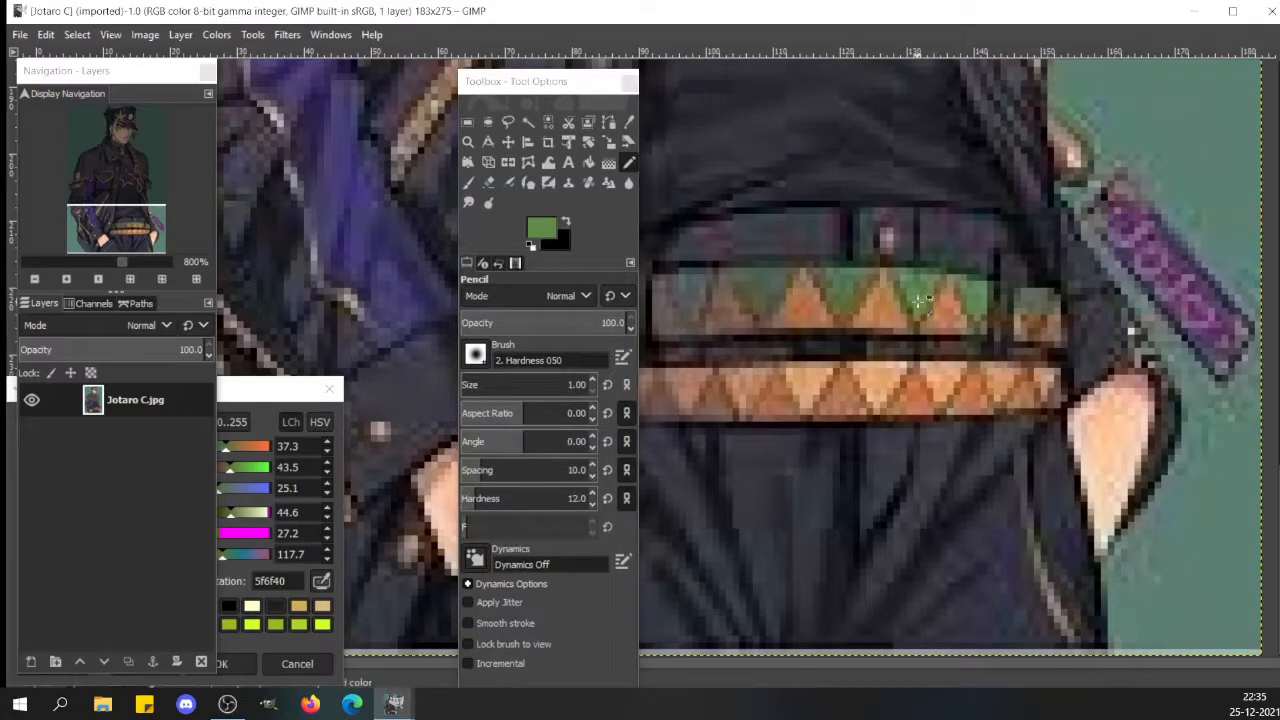
click(918, 303)
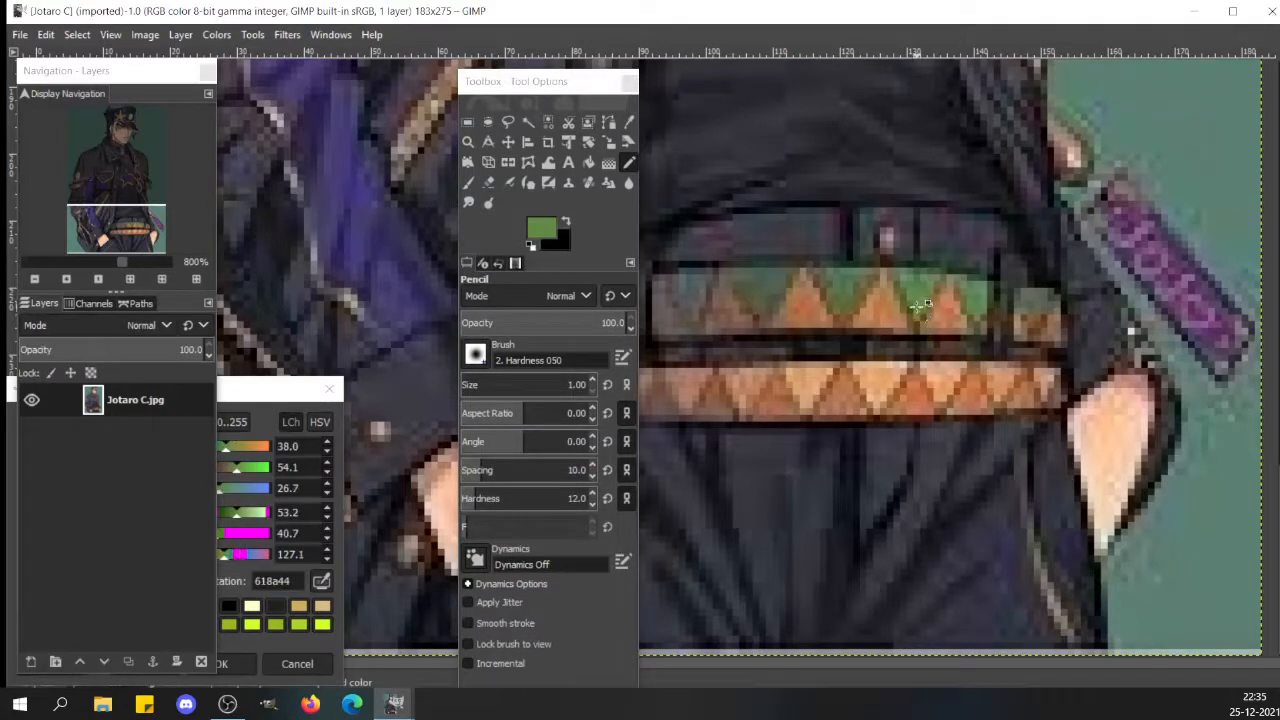
ctrl+click(918, 303)
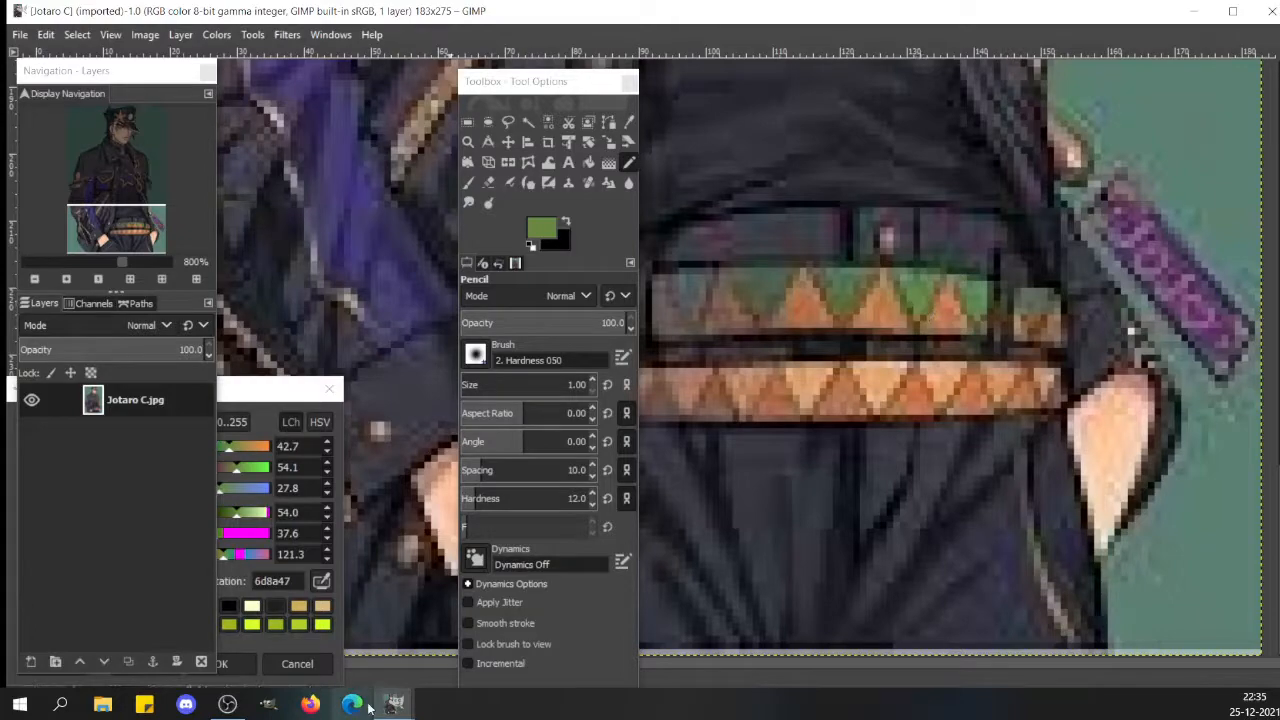
- Paint a 6d8a47 square swatch directly beneath the dark green one in the bodytemplate image
mouse_move(395, 705)
click(458, 642)
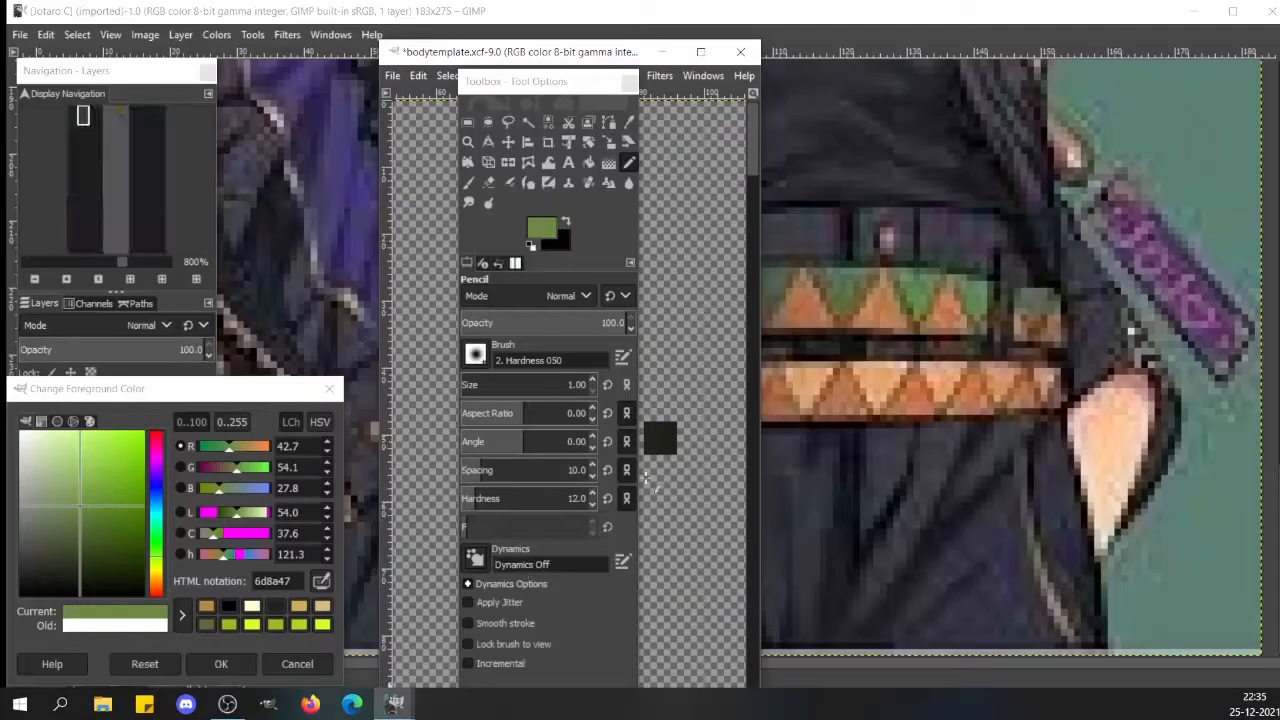
drag(550, 84, 1032, 82)
mouse_move(511, 470)
mouse_down()
mouse_move(540, 477)
mouse_move(542, 495)
mouse_move(512, 490)
mouse_move(510, 468)
mouse_move(540, 488)
mouse_move(520, 492)
mouse_move(526, 478)
mouse_up()
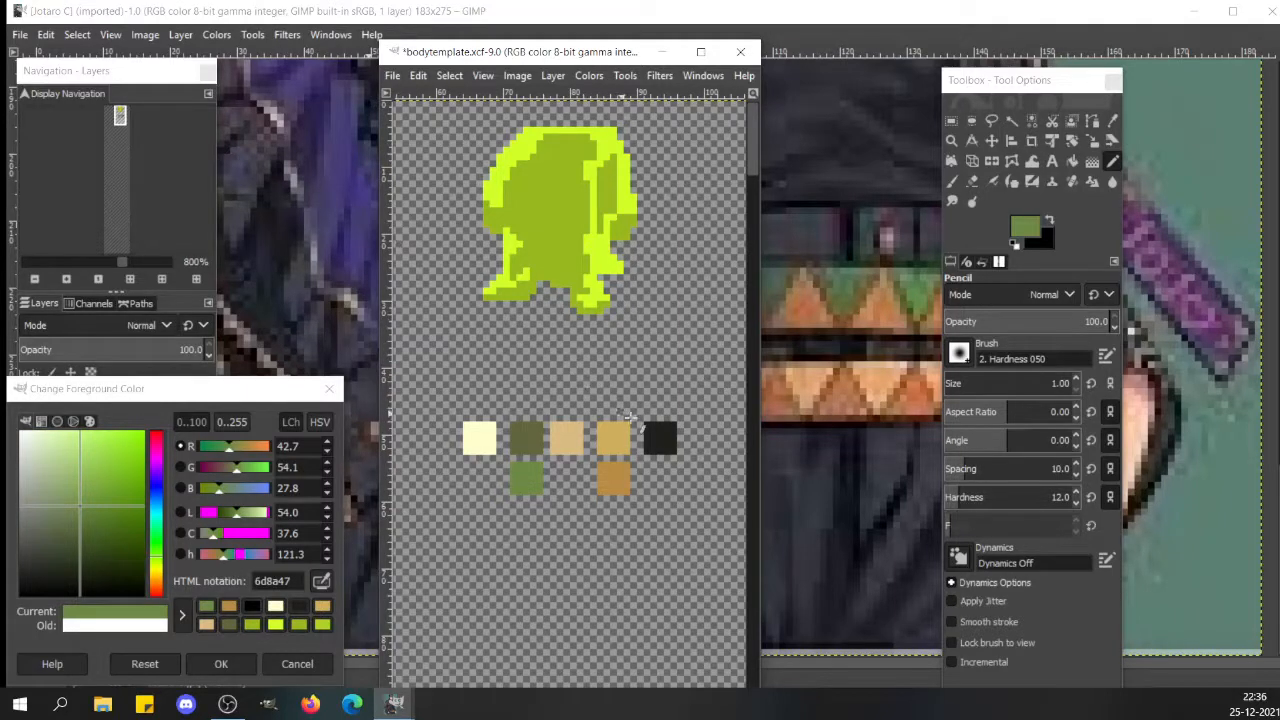
- Sample the near-black swatch as foreground colour 1f1e1a and widen the bodytemplate window to fit the enlarged first figure
ctrl+click(661, 435)
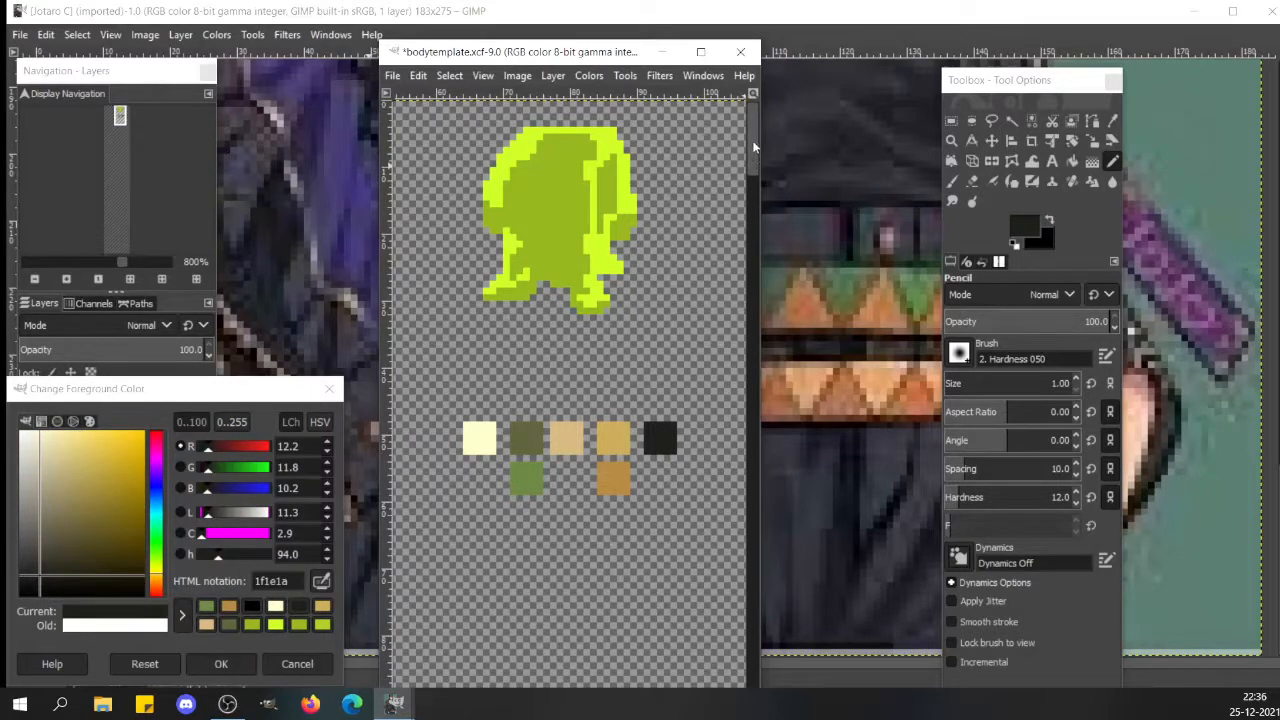
click(120, 113)
drag(120, 113, 120, 115)
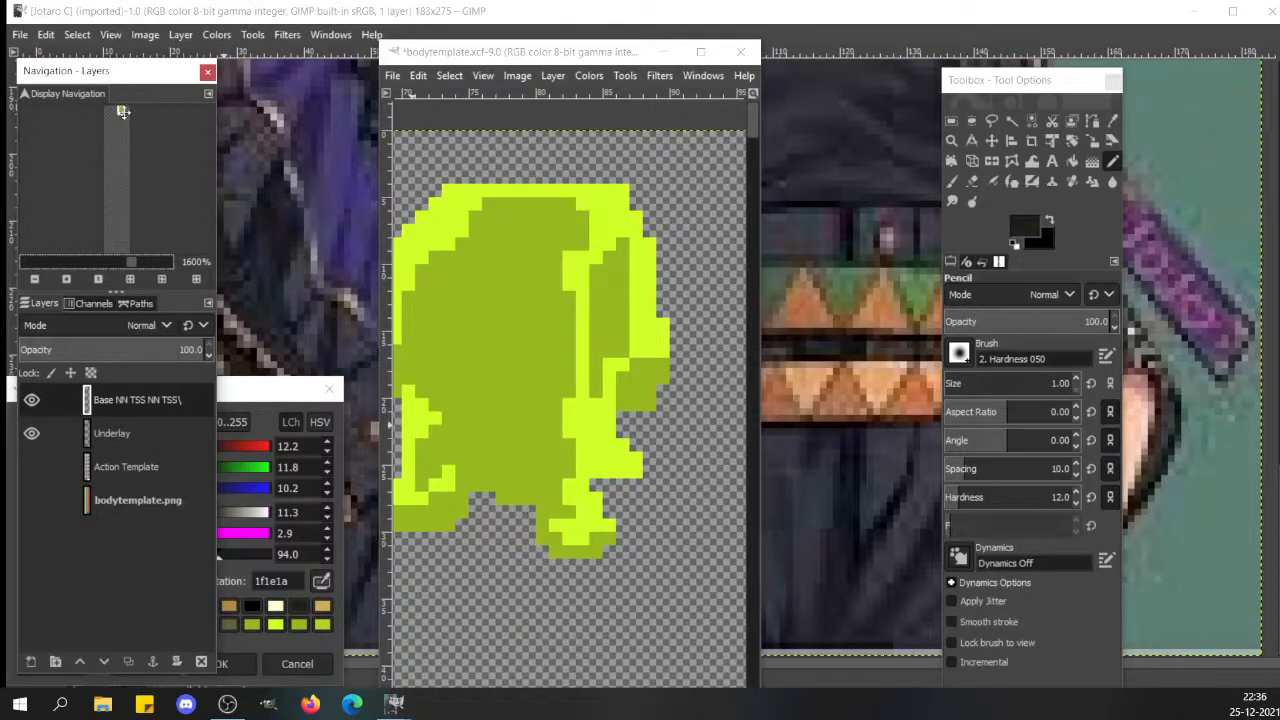
drag(121, 111, 120, 110)
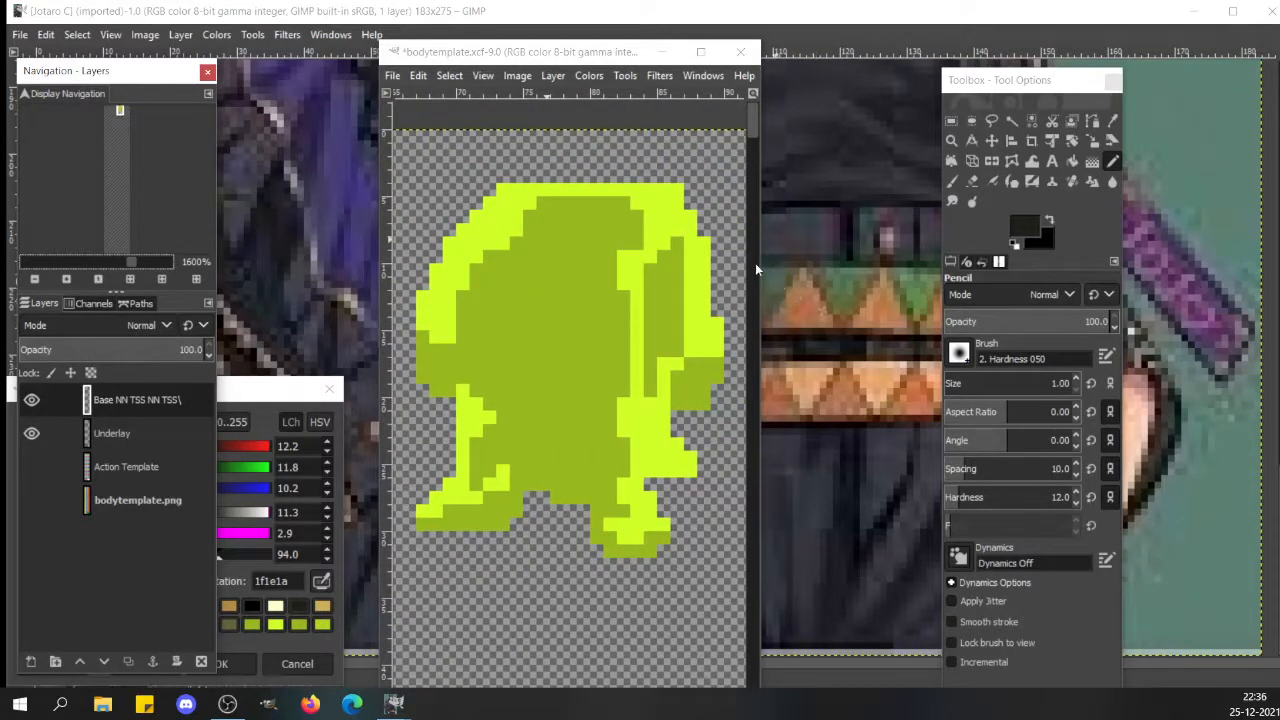
drag(759, 263, 925, 272)
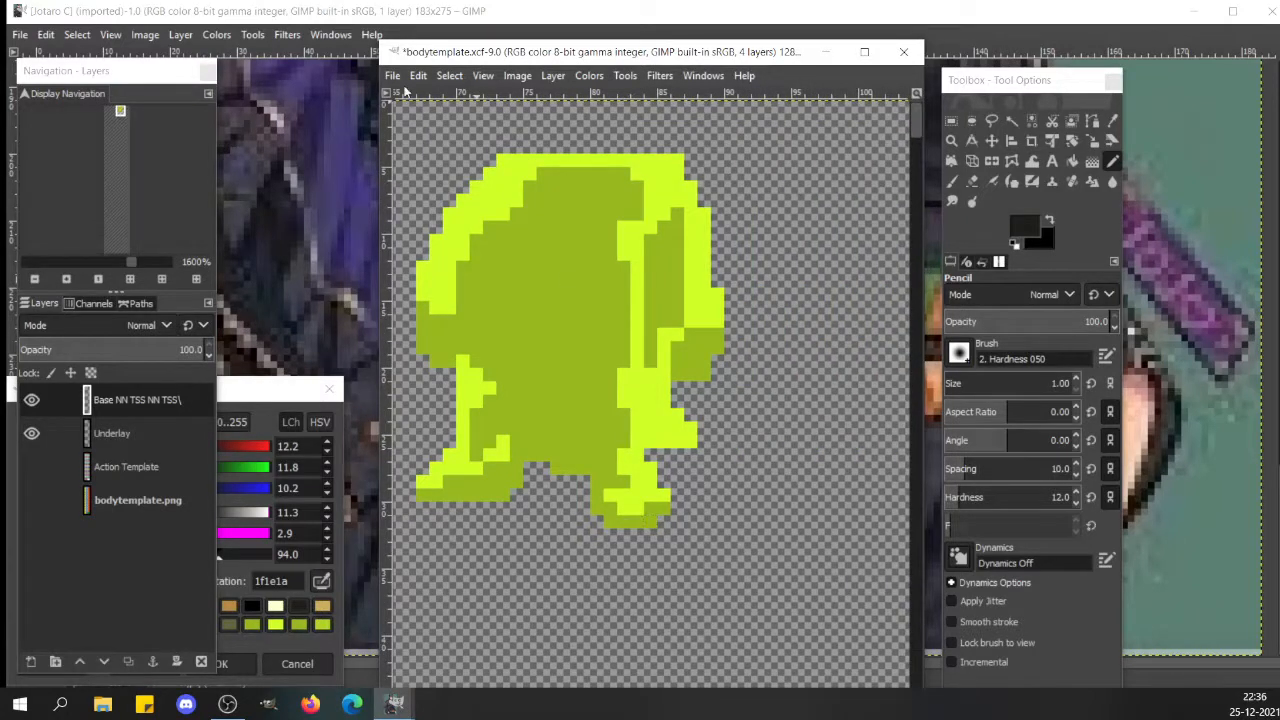
click(119, 109)
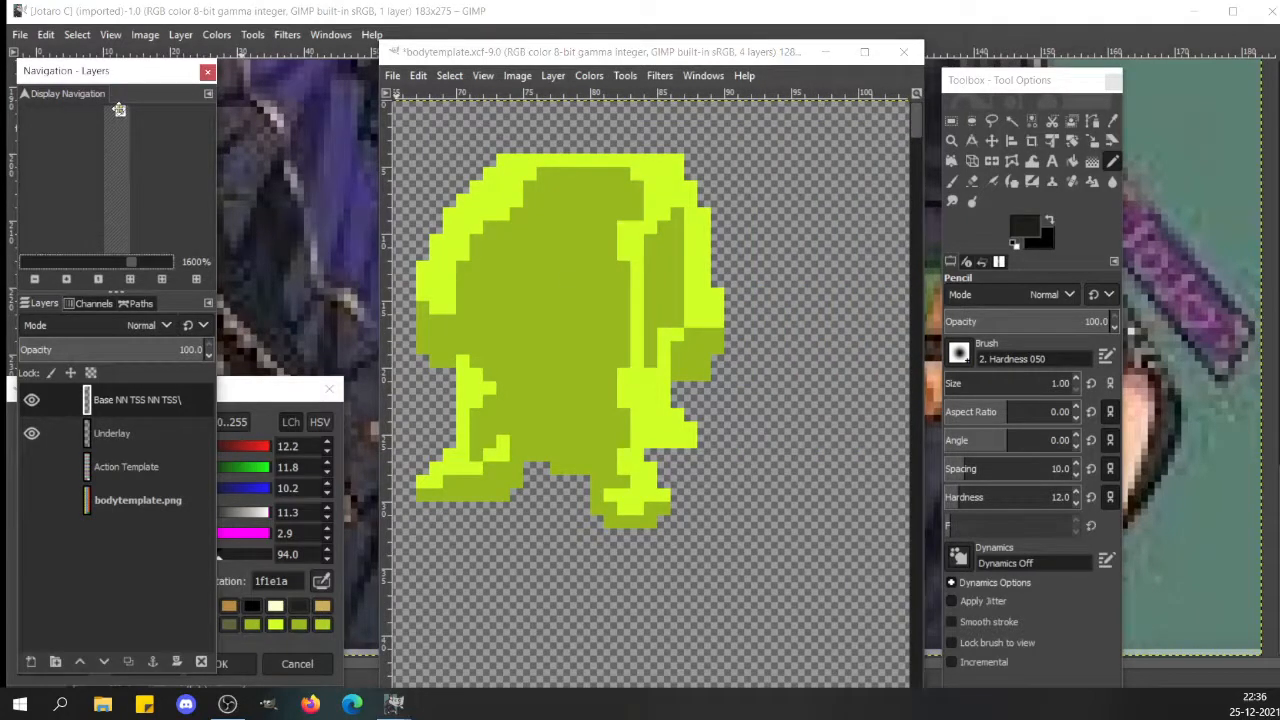
drag(119, 109, 119, 112)
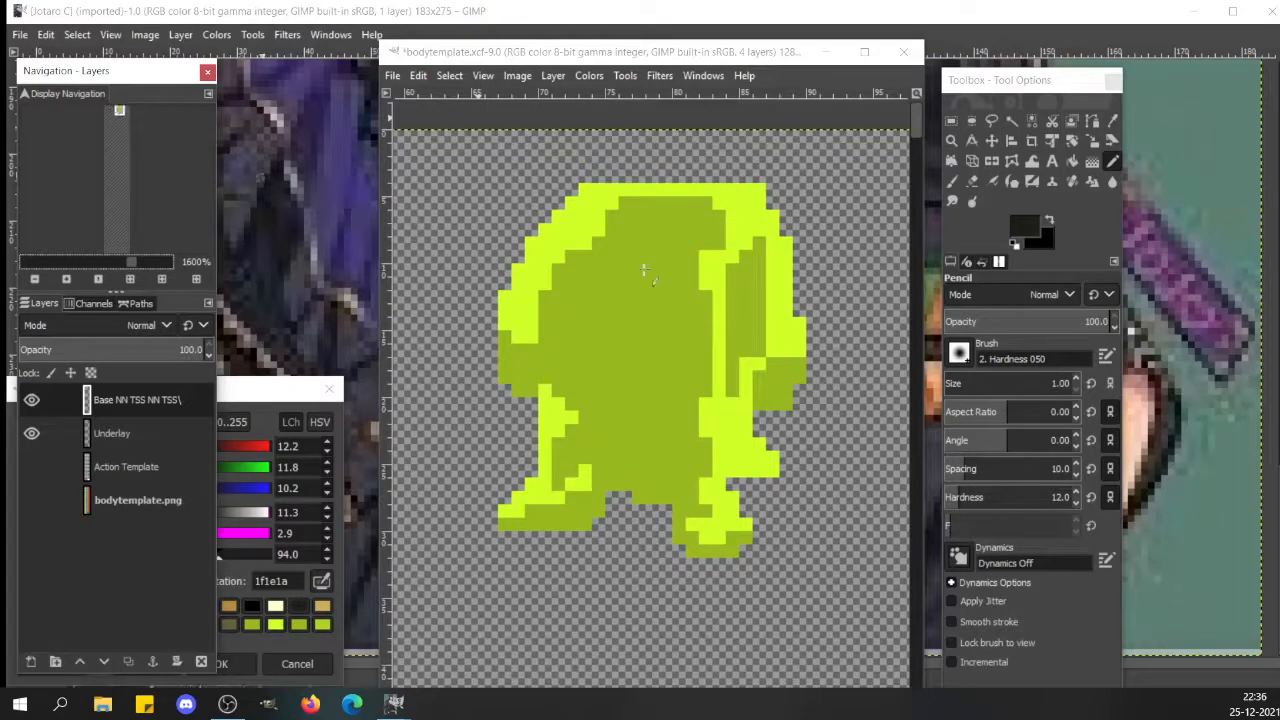
- Outline the figure's torso in 1f1e1a along the left shoulder, the top edge and the inner line beside the right arm
mouse_move(540, 245)
mouse_down()
mouse_move(584, 243)
mouse_move(602, 204)
mouse_move(645, 188)
mouse_up()
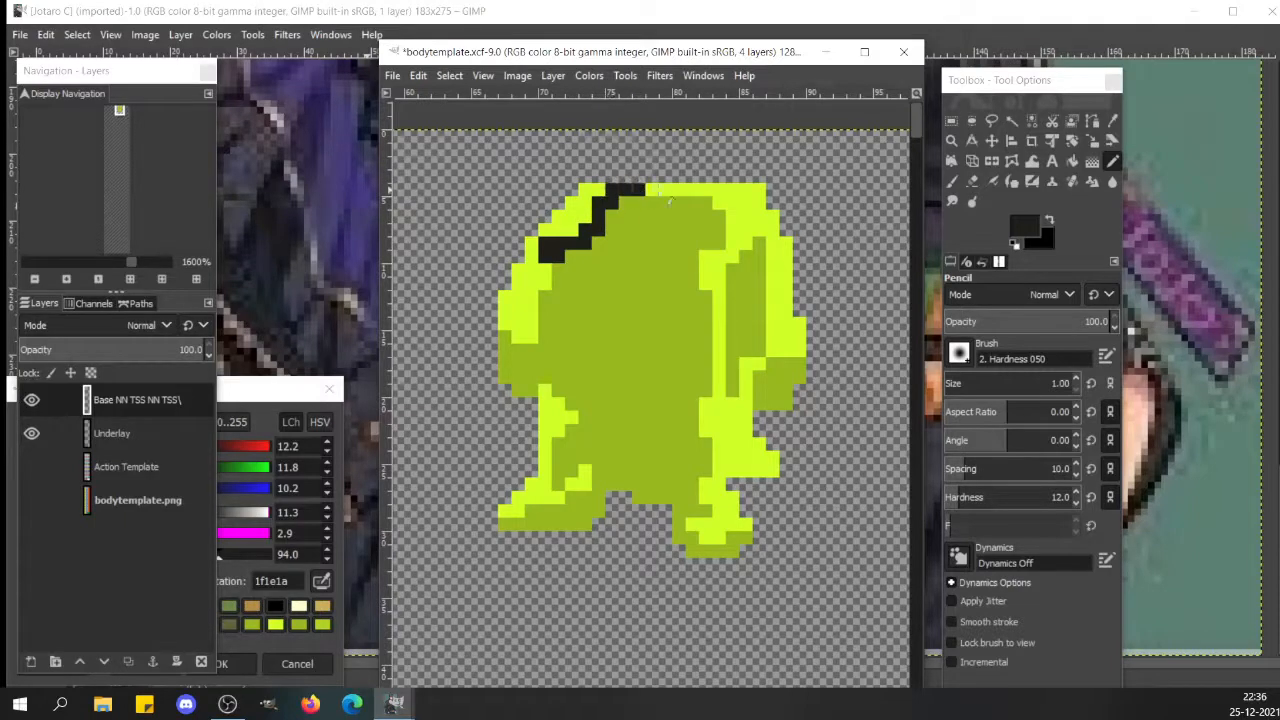
shift+click(720, 190)
mouse_move(718, 197)
mouse_down()
mouse_move(733, 240)
mouse_move(704, 278)
mouse_move(718, 305)
mouse_up()
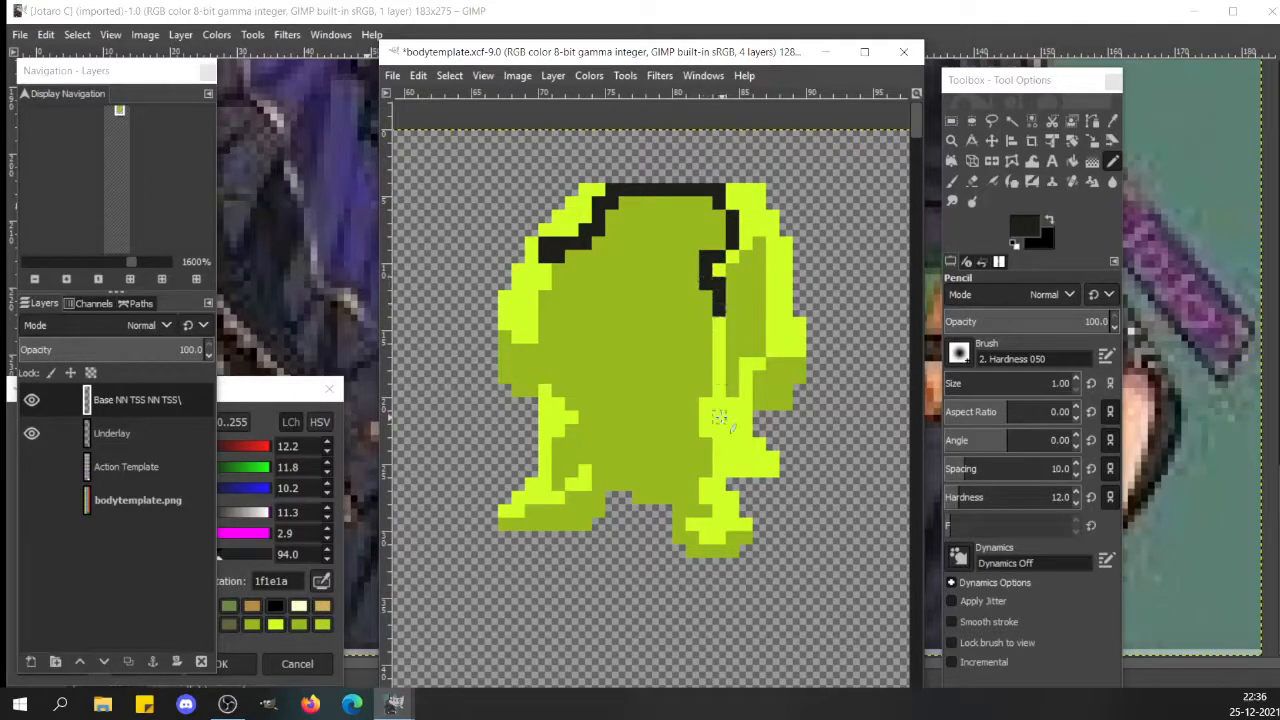
shift+click(718, 405)
drag(705, 405, 716, 484)
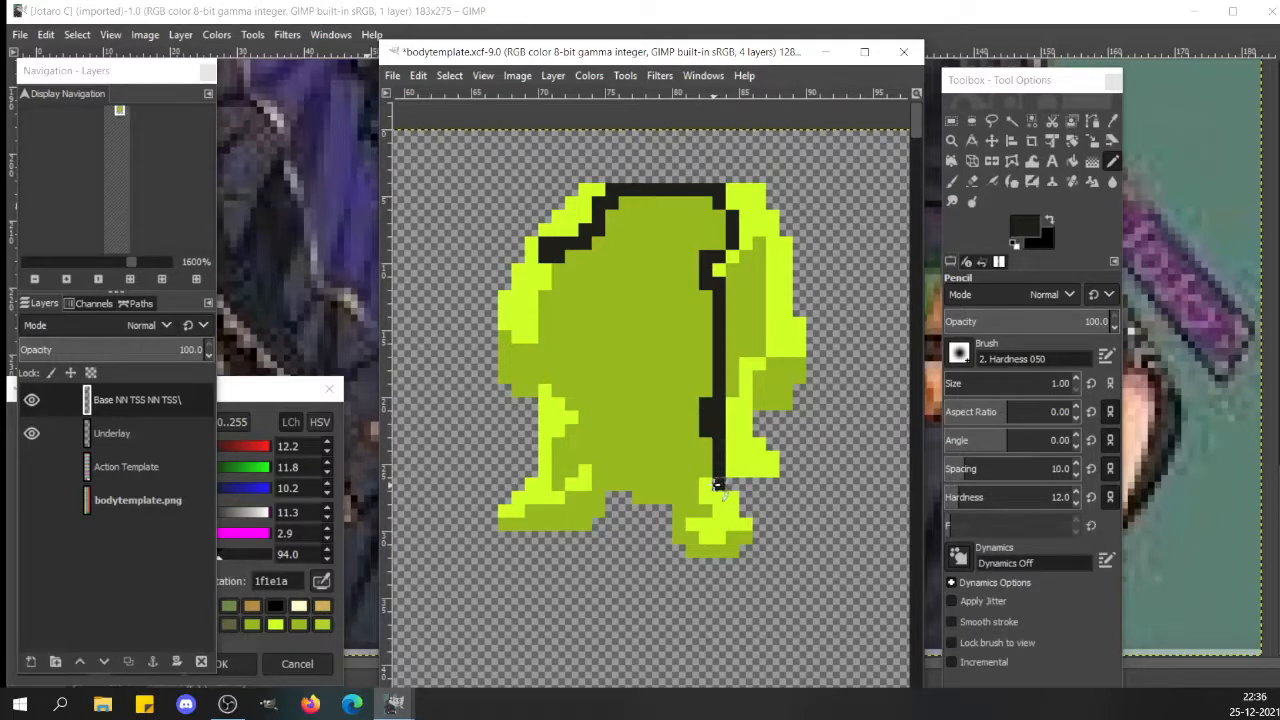
key(ctrl+z)
- Fill the figure's right coat tail, outer right sleeve and right shoulder with 1f1e1a
mouse_move(720, 460)
mouse_down()
mouse_move(718, 440)
mouse_move(720, 470)
mouse_move(772, 470)
mouse_move(735, 450)
mouse_move(733, 415)
mouse_move(742, 440)
mouse_move(747, 364)
mouse_move(770, 356)
mouse_move(776, 312)
mouse_move(790, 335)
mouse_move(785, 296)
mouse_up()
drag(775, 297, 771, 229)
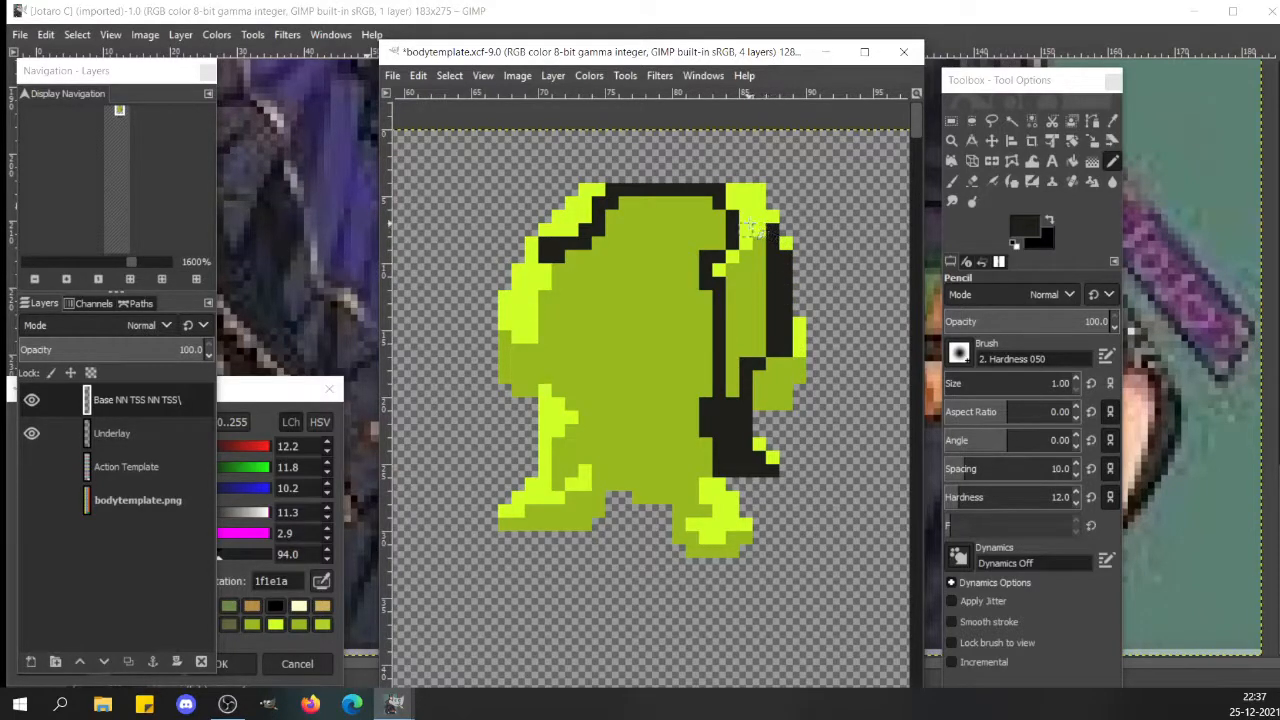
click(758, 217)
click(740, 194)
drag(741, 194, 731, 206)
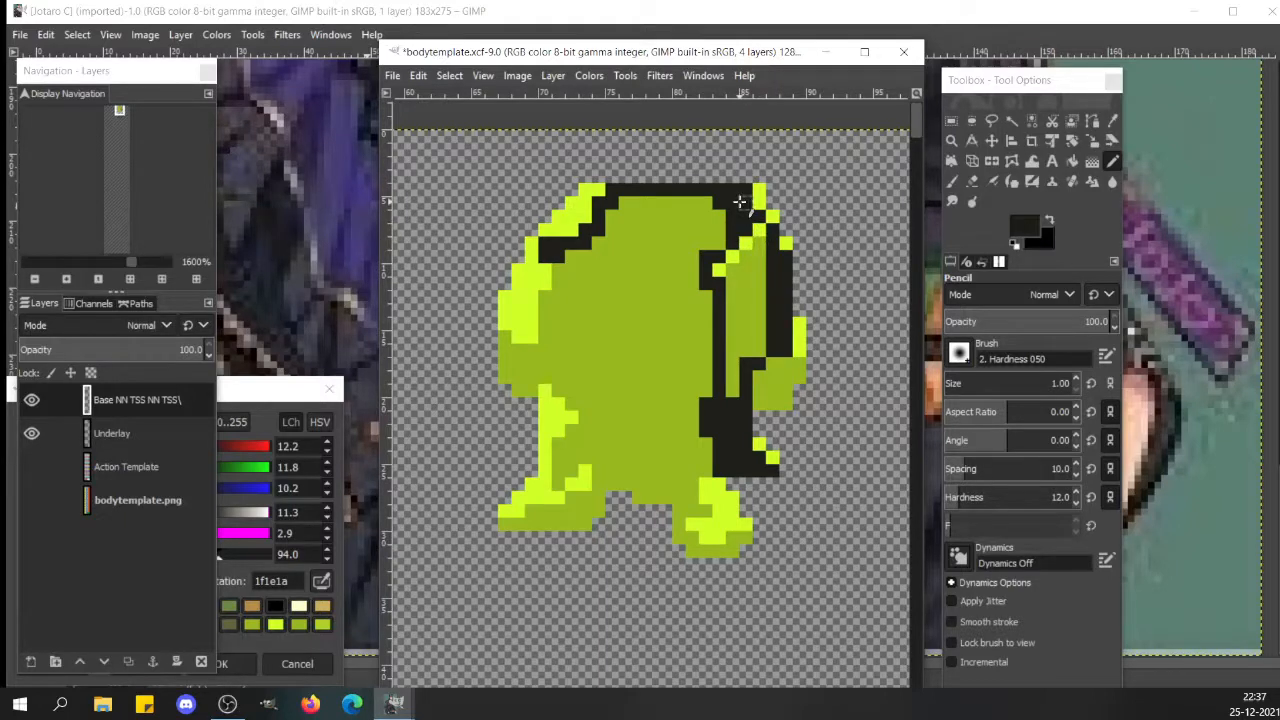
drag(739, 202, 728, 204)
- Darken the figure's left shoulder and sleeve inside the bright edge with 1f1e1a, plus the inner corner of the right shoulder
drag(558, 228, 585, 203)
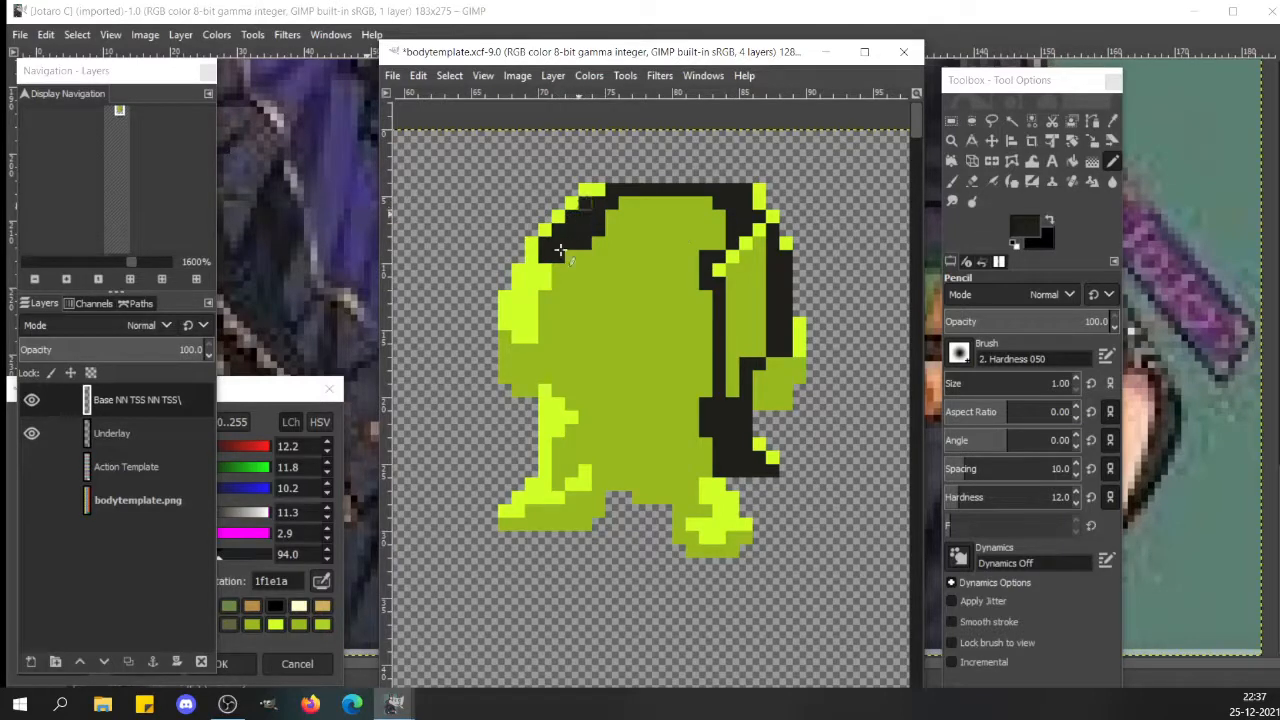
drag(531, 271, 518, 338)
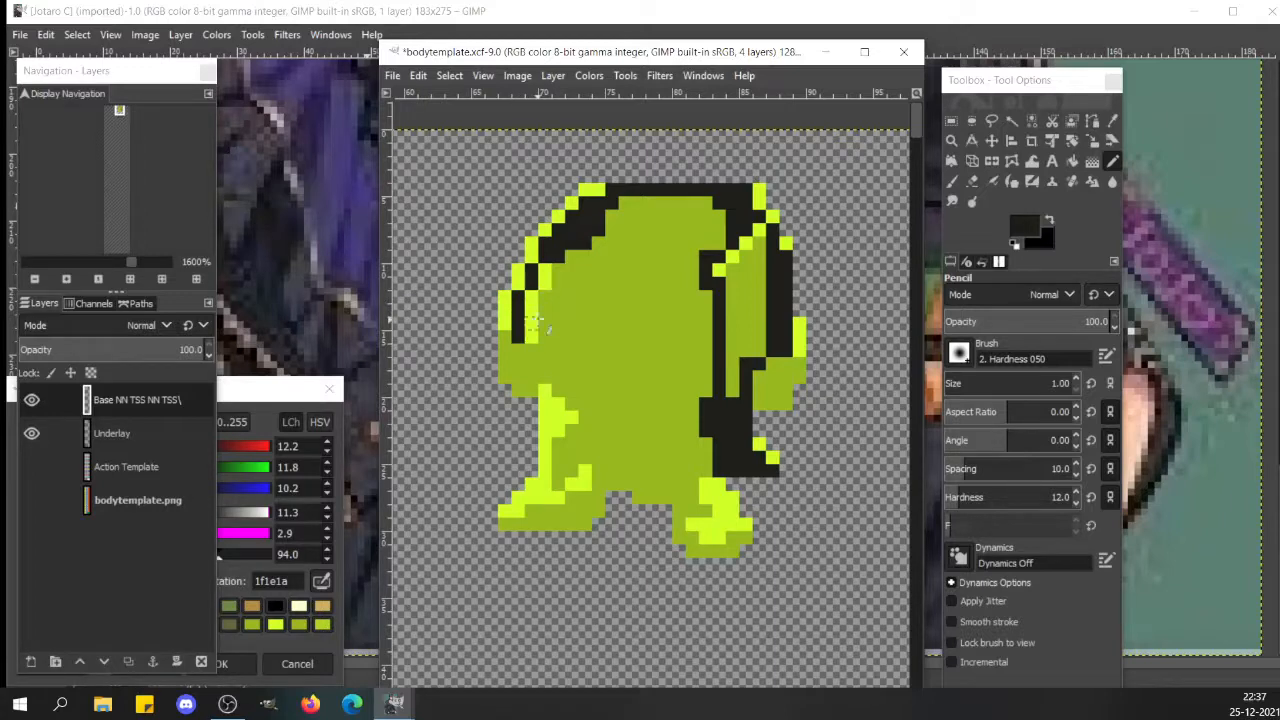
mouse_move(532, 300)
mouse_down()
mouse_move(533, 340)
mouse_move(543, 268)
mouse_up()
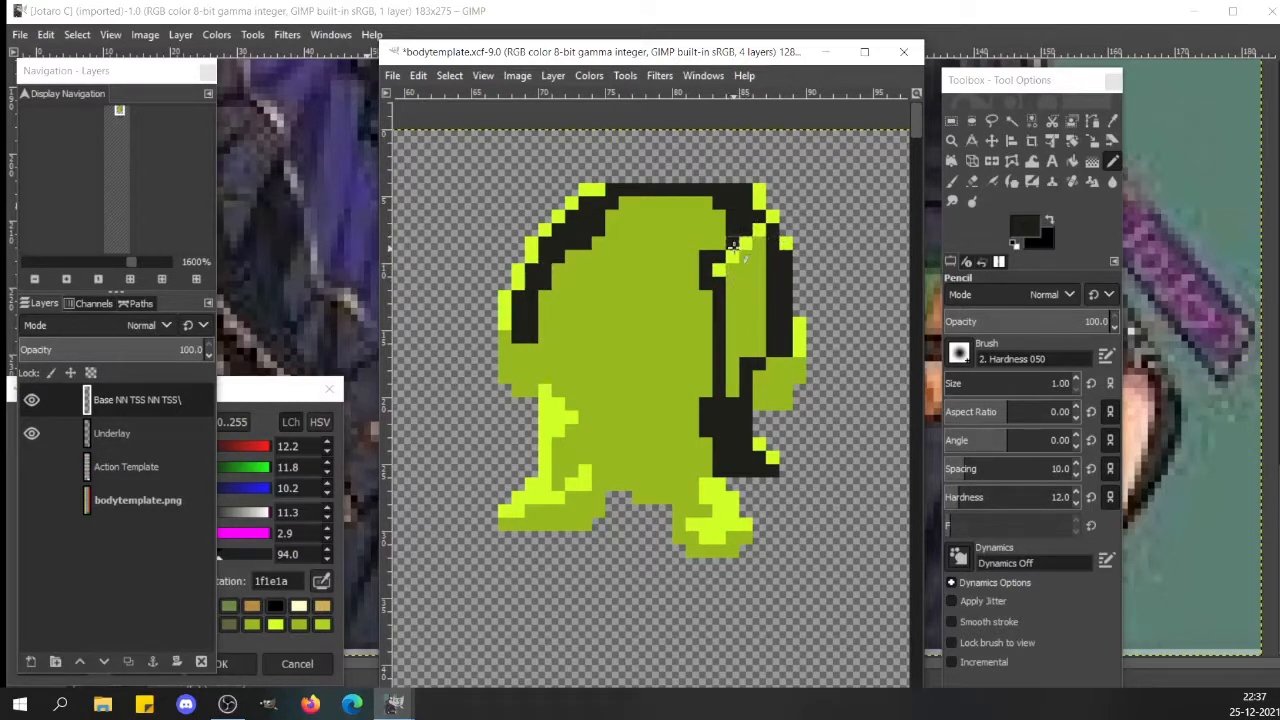
click(722, 245)
- Paint the small jagged coat edge below the figure's left hand in 1f1e1a
click(558, 430)
click(570, 417)
click(558, 405)
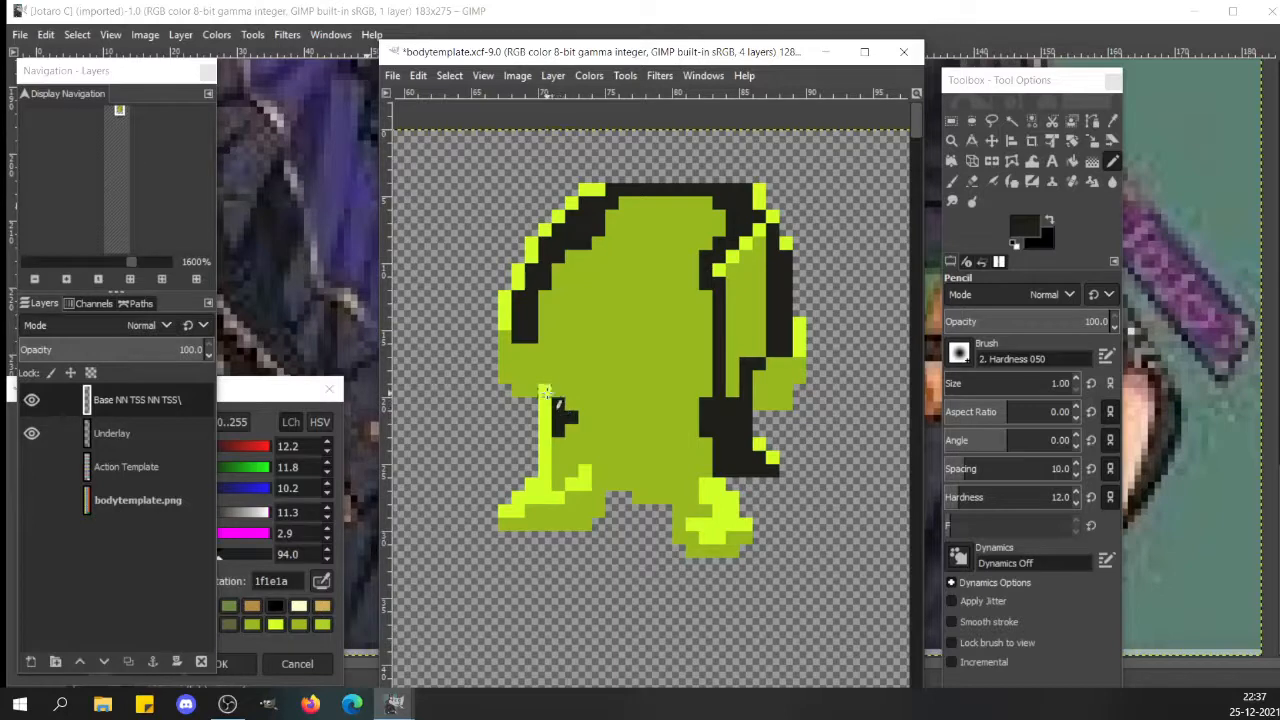
click(546, 392)
click(544, 403)
click(544, 416)
click(557, 444)
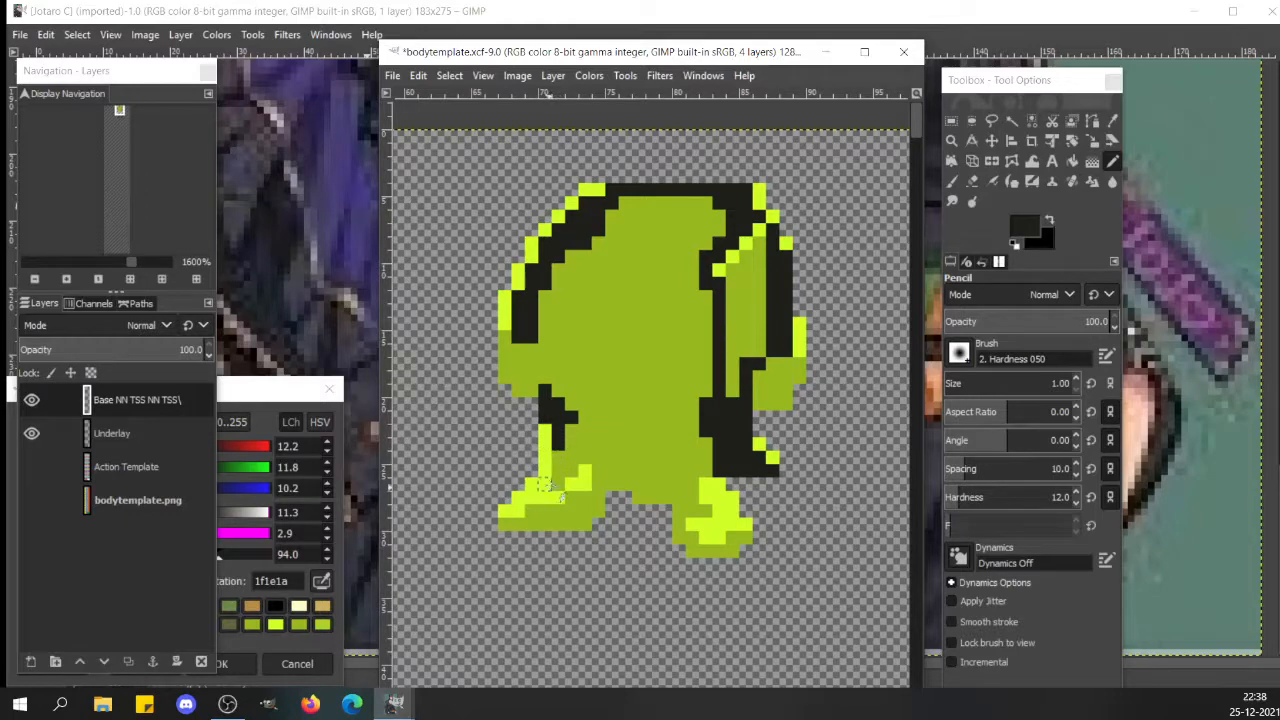
- Add 1f1e1a shading to the left shoe and draw a dark sole under the right shoe
drag(531, 511, 565, 511)
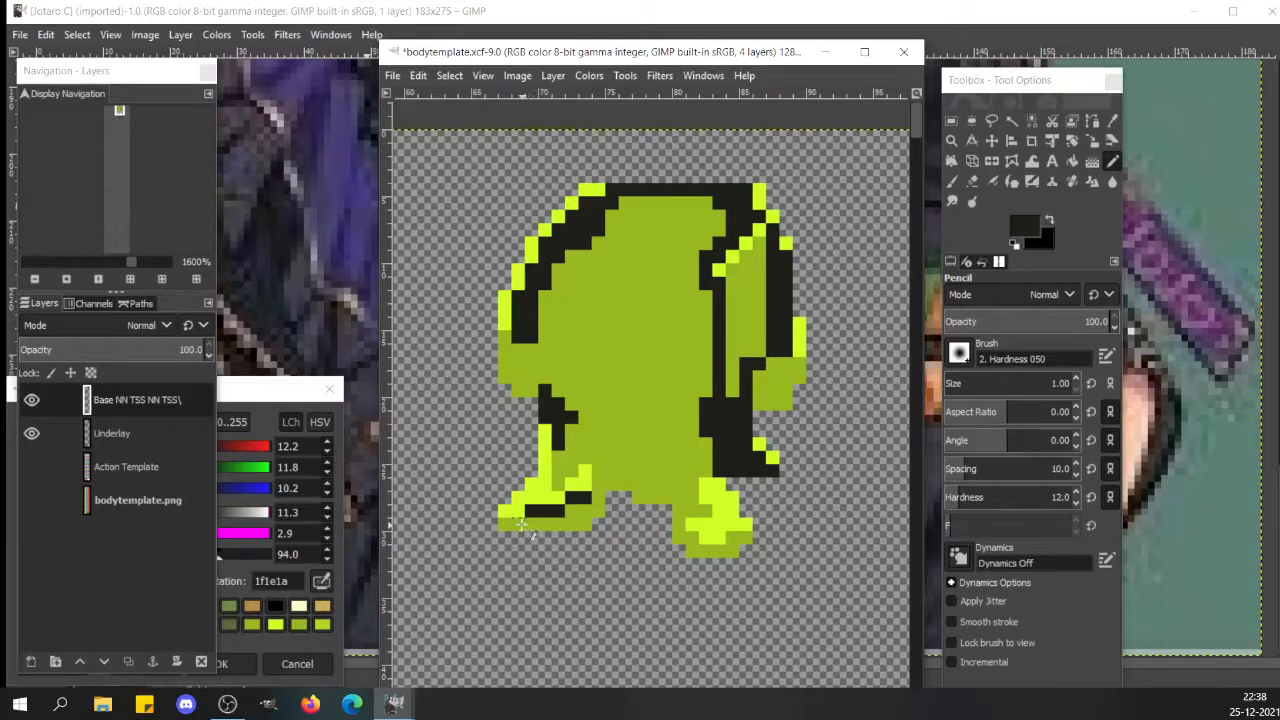
drag(514, 524, 501, 522)
click(733, 538)
mouse_move(733, 538)
mouse_down()
mouse_move(738, 551)
mouse_move(692, 552)
mouse_move(690, 537)
mouse_up()
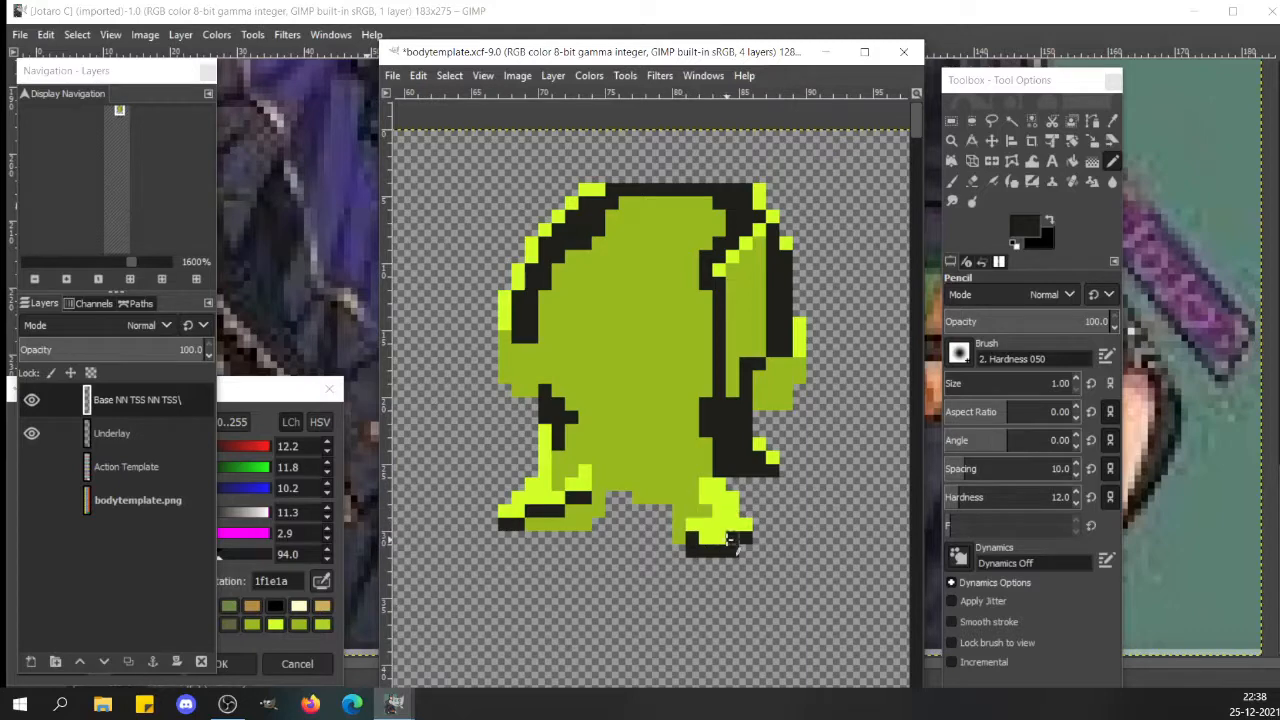
click(678, 538)
click(578, 306)
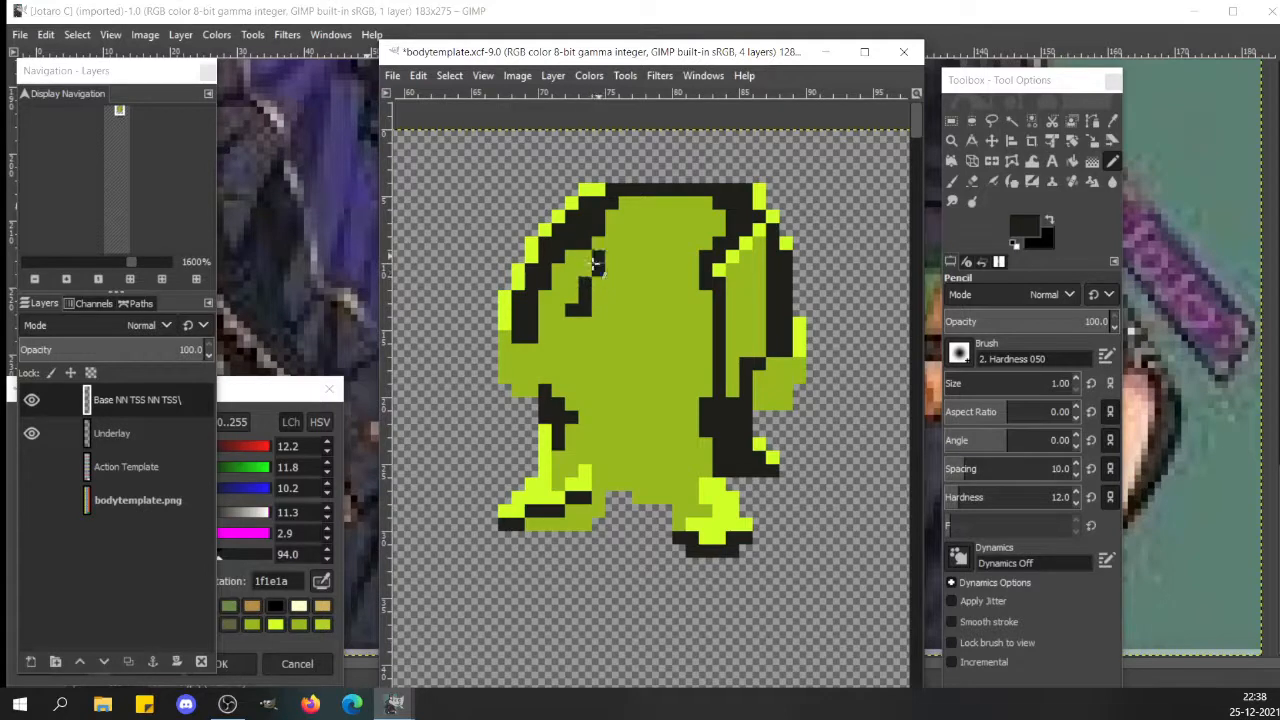
mouse_move(578, 306)
mouse_down()
mouse_move(600, 283)
mouse_move(599, 297)
mouse_move(645, 210)
mouse_up()
mouse_move(595, 345)
mouse_down()
mouse_move(556, 323)
mouse_move(542, 338)
mouse_move(559, 374)
mouse_move(570, 358)
mouse_move(586, 373)
mouse_move(601, 364)
mouse_move(602, 430)
mouse_move(600, 328)
mouse_move(613, 305)
mouse_move(611, 366)
mouse_up()
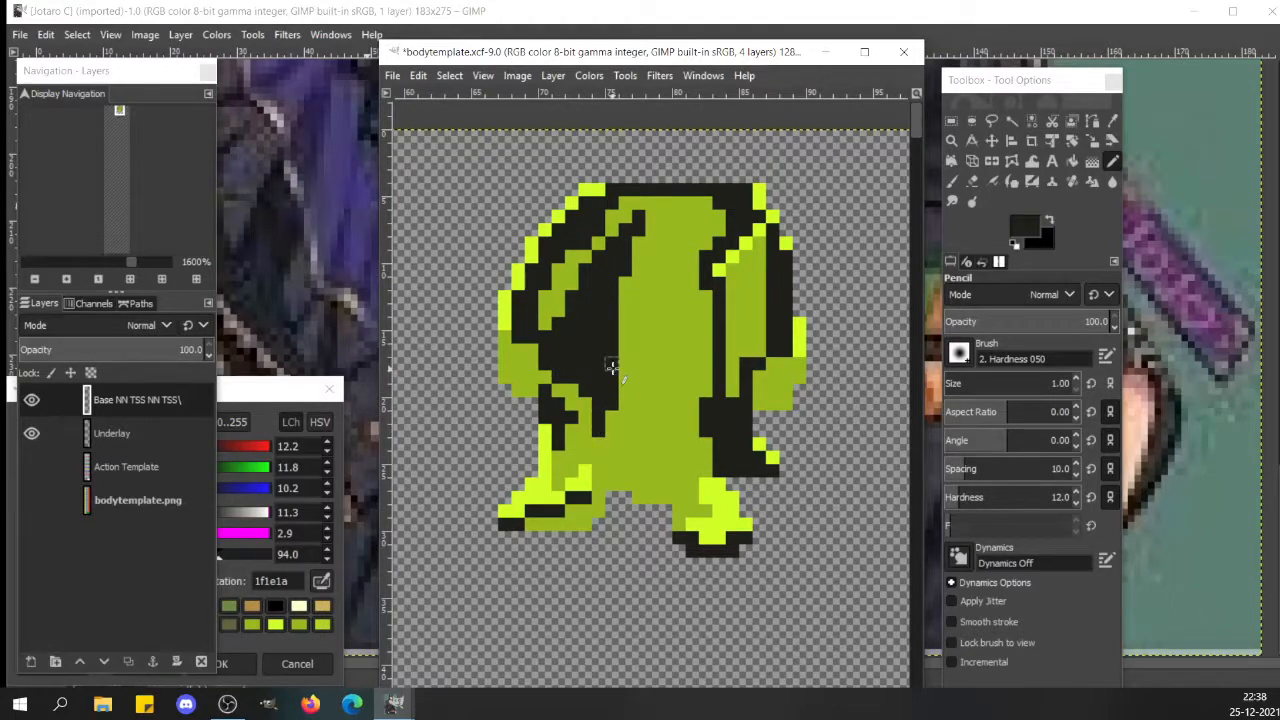
key(ctrl+z)
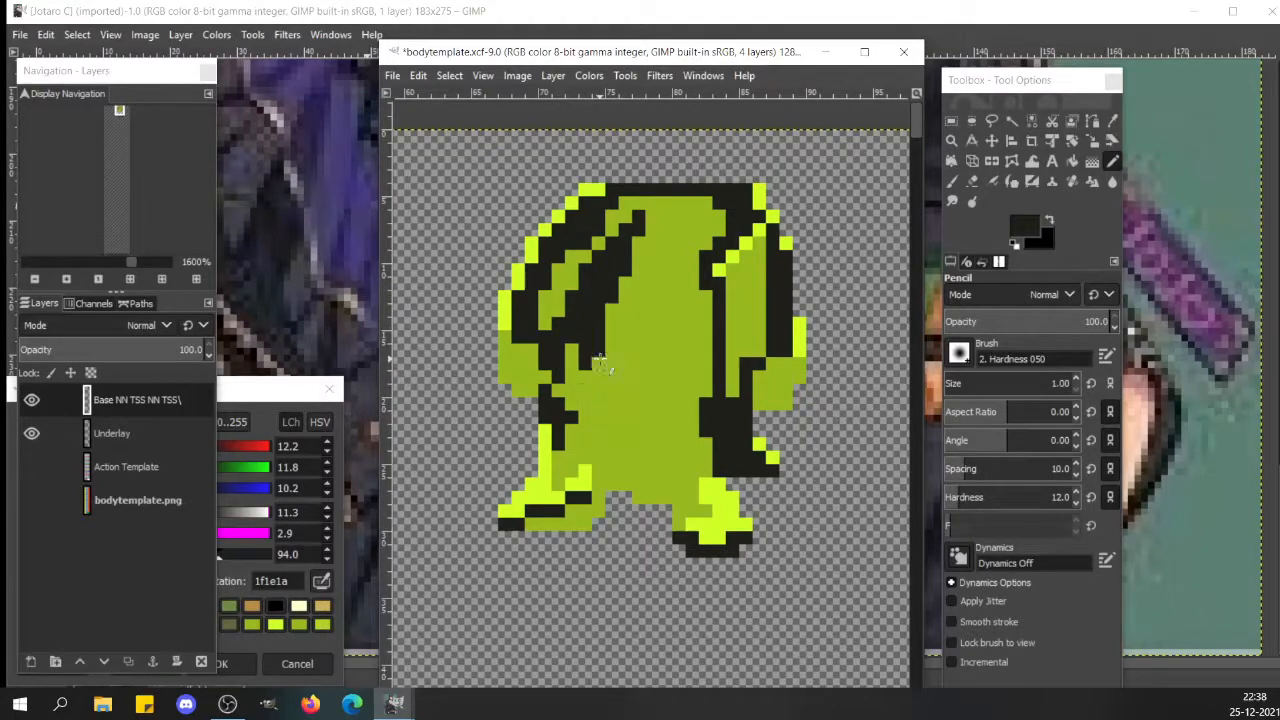
key(ctrl+z)
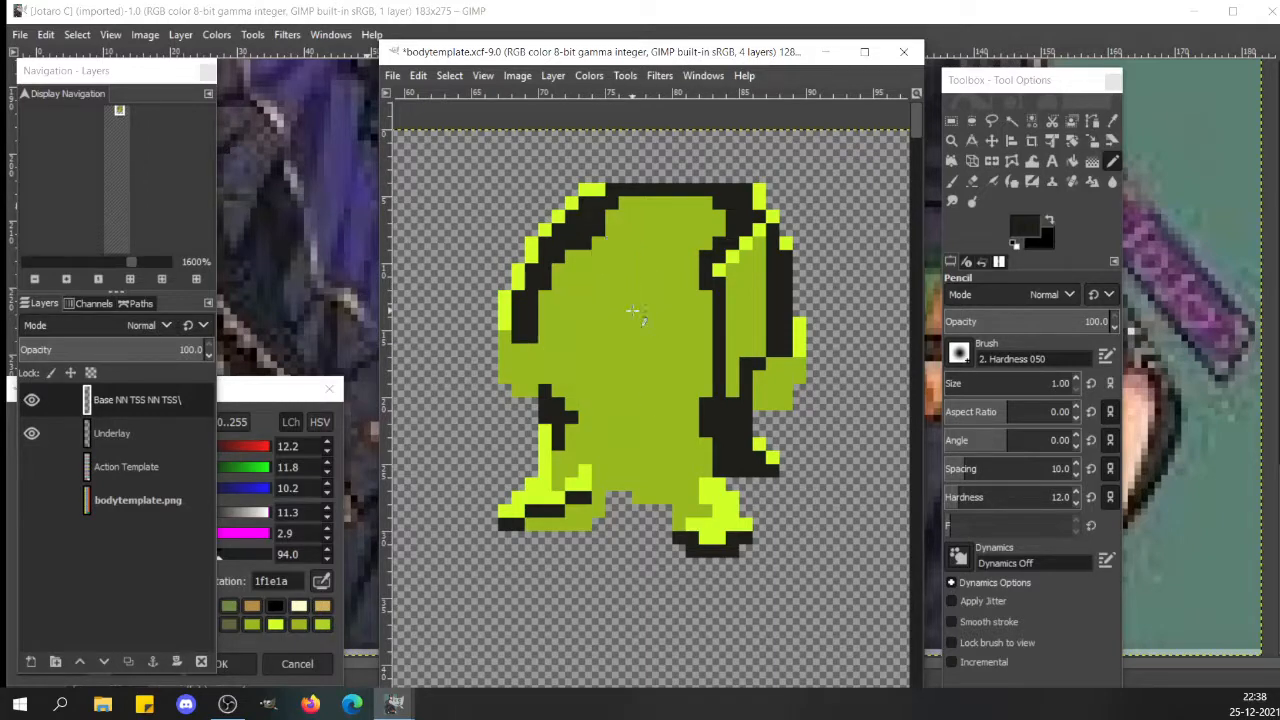
- Paint 1f1e1a shading down the left side of the torso and a small block at the right side of the waist
mouse_move(584, 299)
mouse_down()
mouse_move(586, 351)
mouse_move(571, 352)
mouse_move(563, 328)
mouse_move(560, 363)
mouse_move(575, 367)
mouse_move(578, 410)
mouse_up()
drag(693, 367, 725, 365)
mouse_move(572, 337)
mouse_down()
mouse_move(573, 308)
mouse_move(552, 300)
mouse_move(558, 326)
mouse_up()
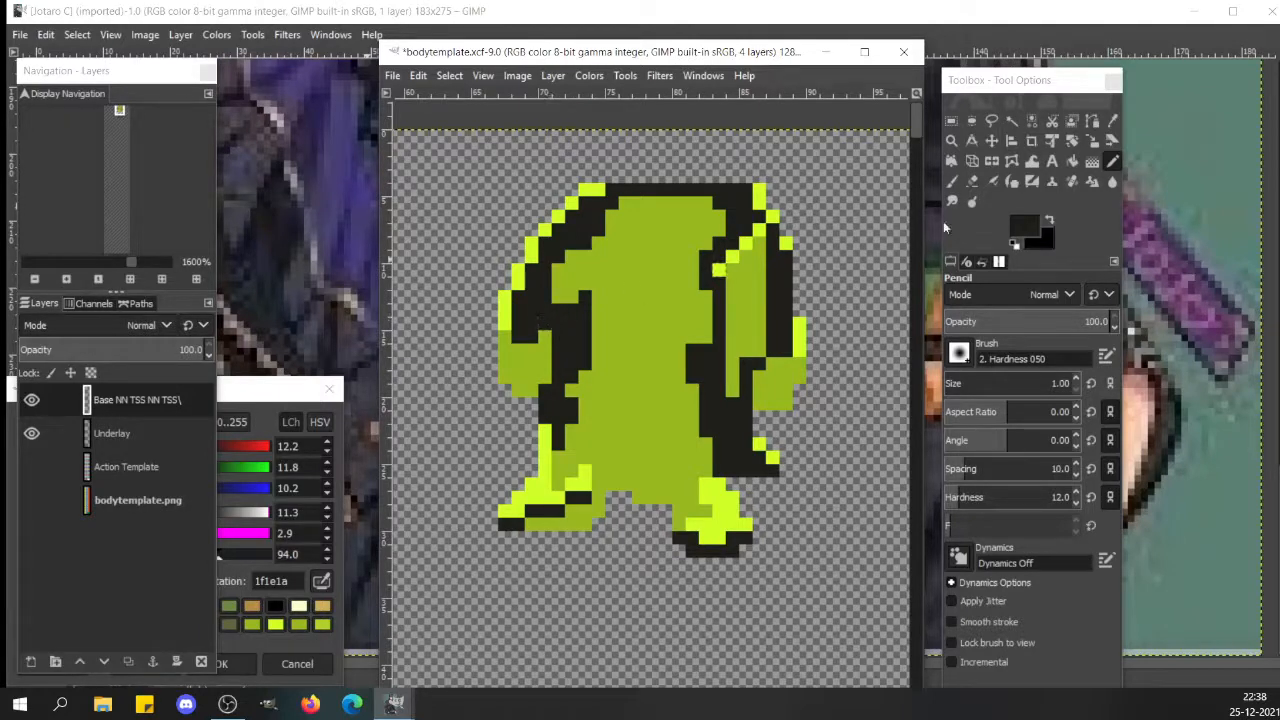
- Sample d9bc84 from the tan swatch, outline the figure's left hand with it and fill the hand's interior
drag(917, 128, 918, 139)
ctrl+click(497, 495)
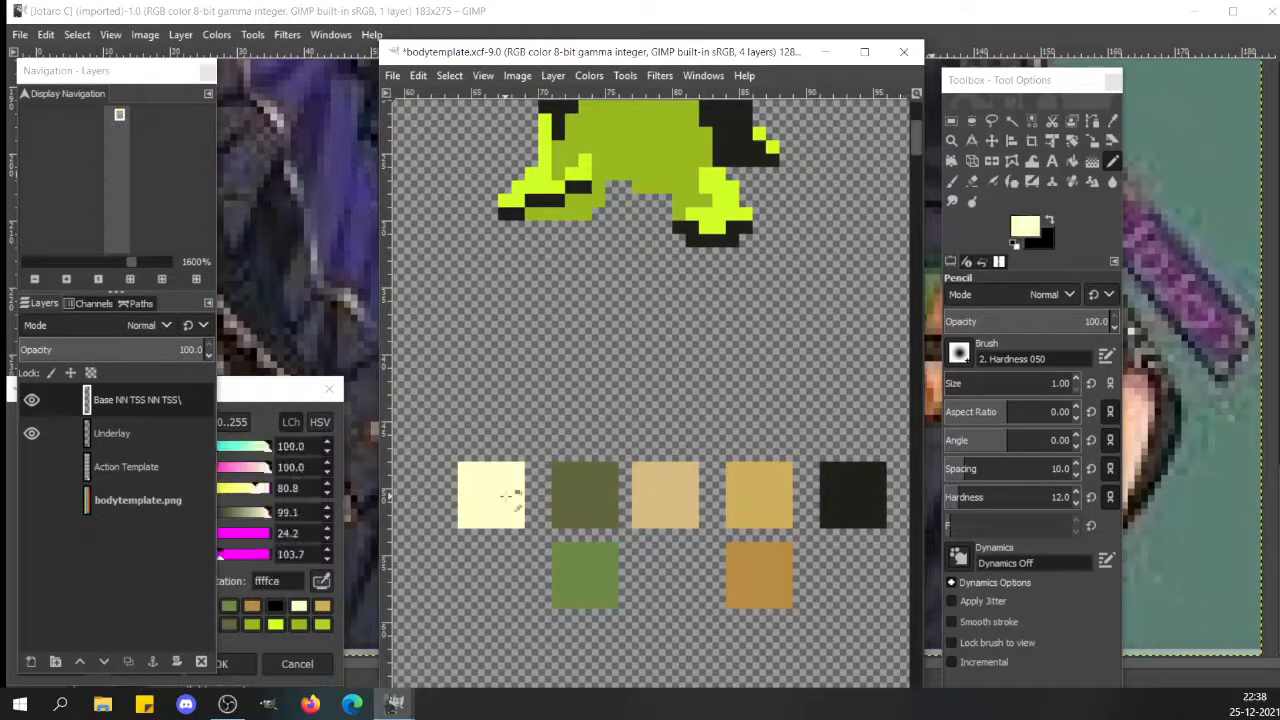
ctrl+click(677, 479)
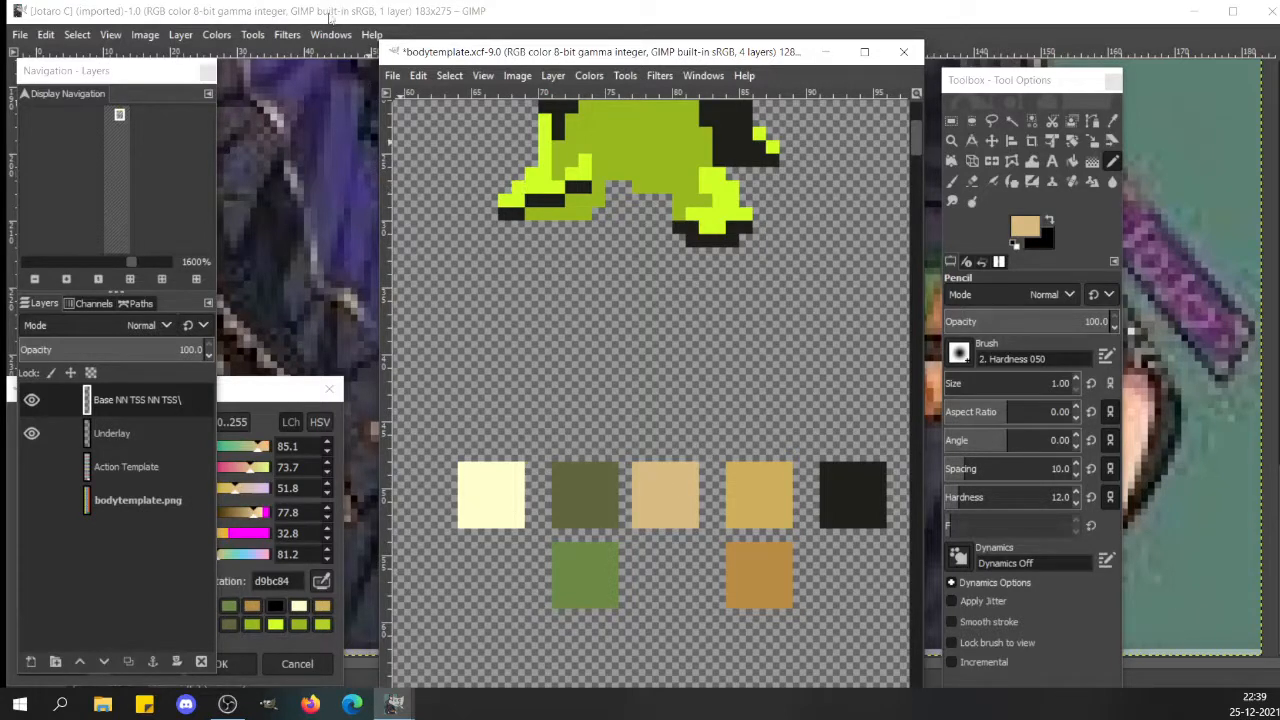
mouse_move(395, 708)
ctrl+click(498, 492)
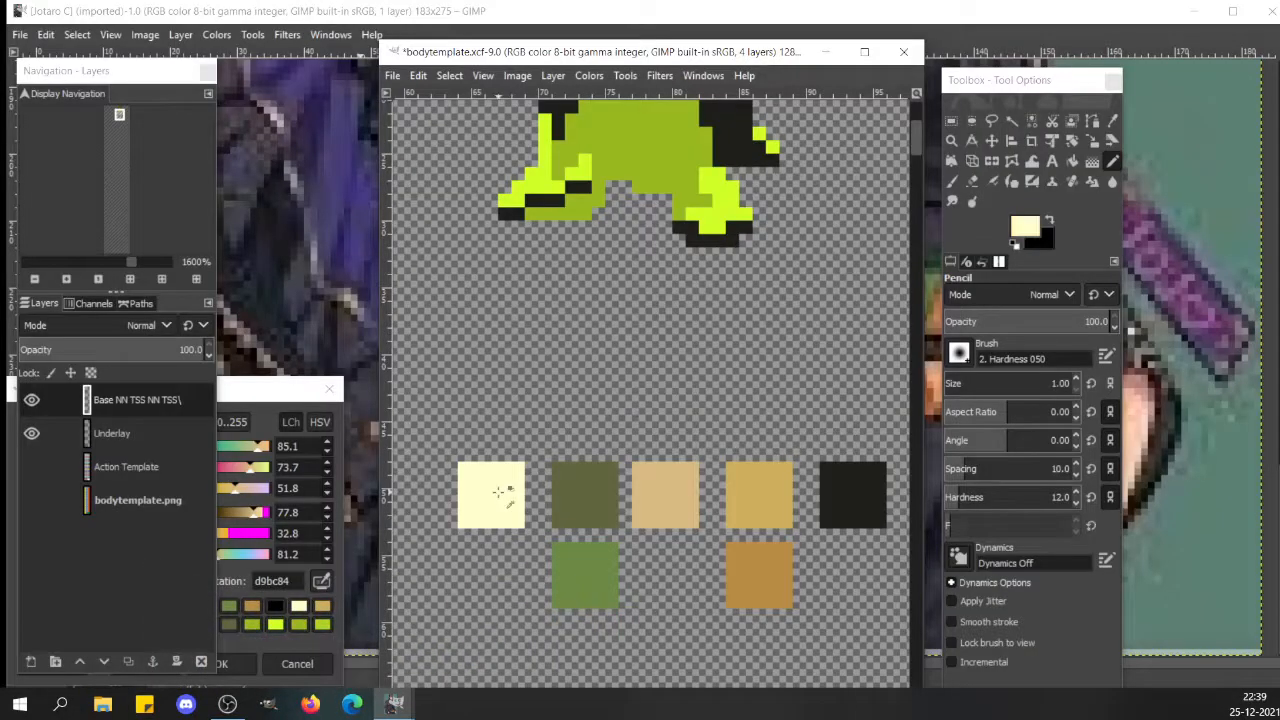
ctrl+click(689, 487)
scroll(916, 128, up, 5)
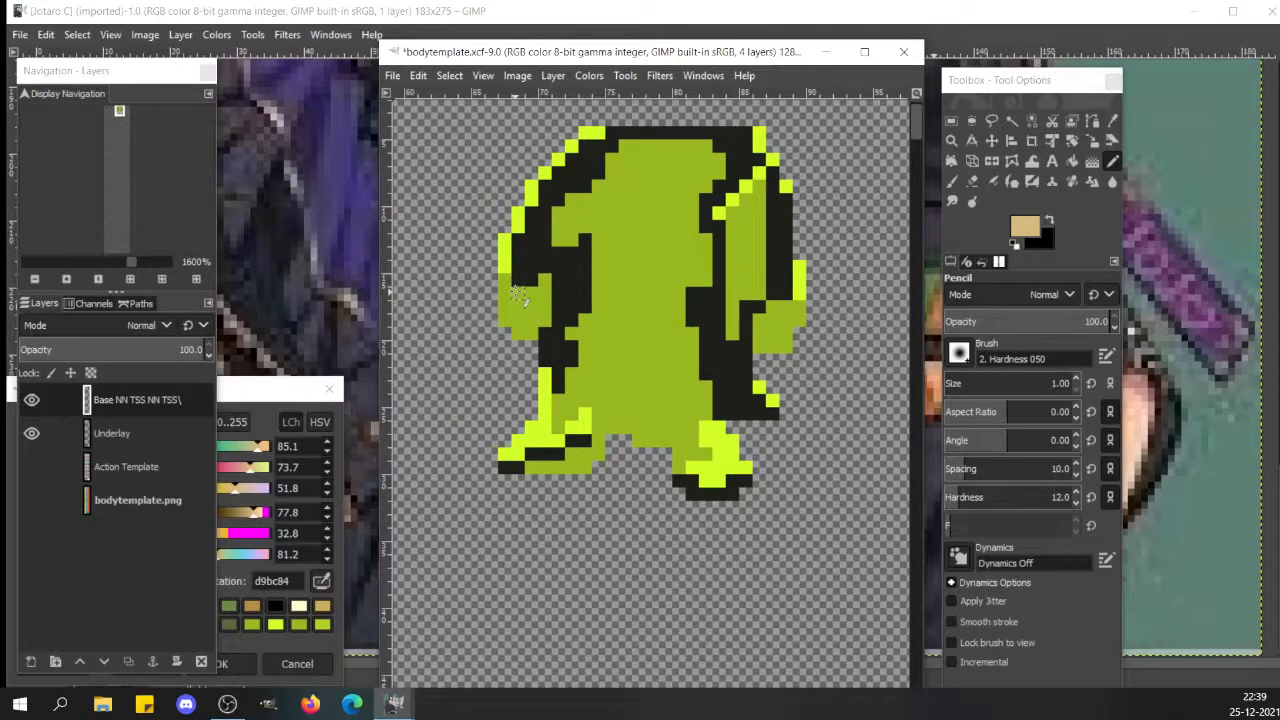
mouse_move(518, 296)
mouse_down()
mouse_move(506, 295)
mouse_move(543, 304)
mouse_move(531, 311)
mouse_up()
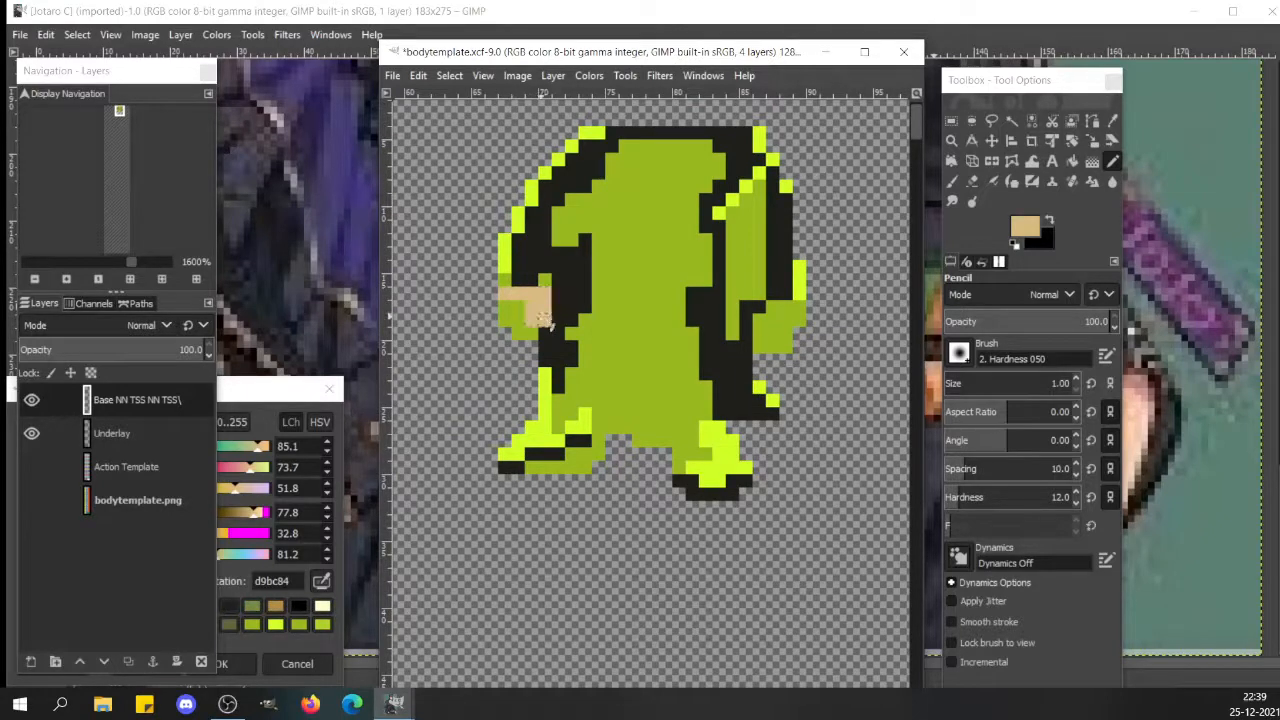
key(ctrl+z)
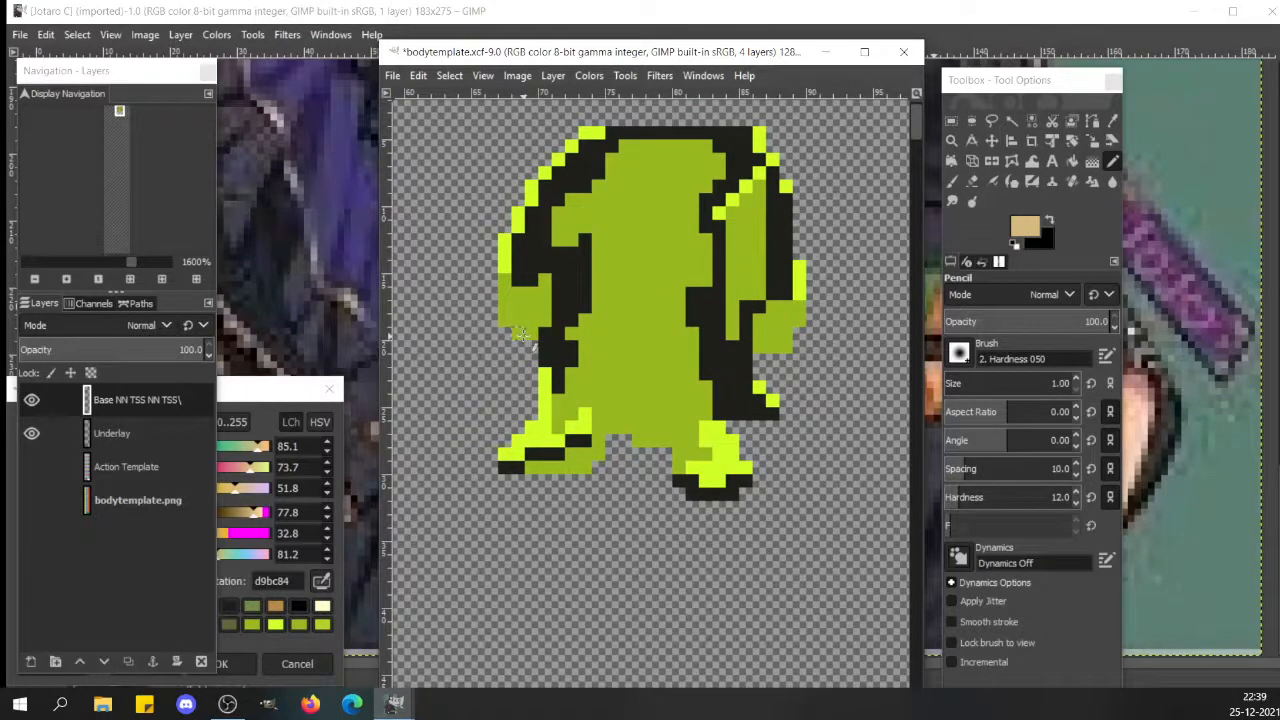
mouse_move(504, 277)
mouse_down()
mouse_move(506, 318)
mouse_move(533, 337)
mouse_up()
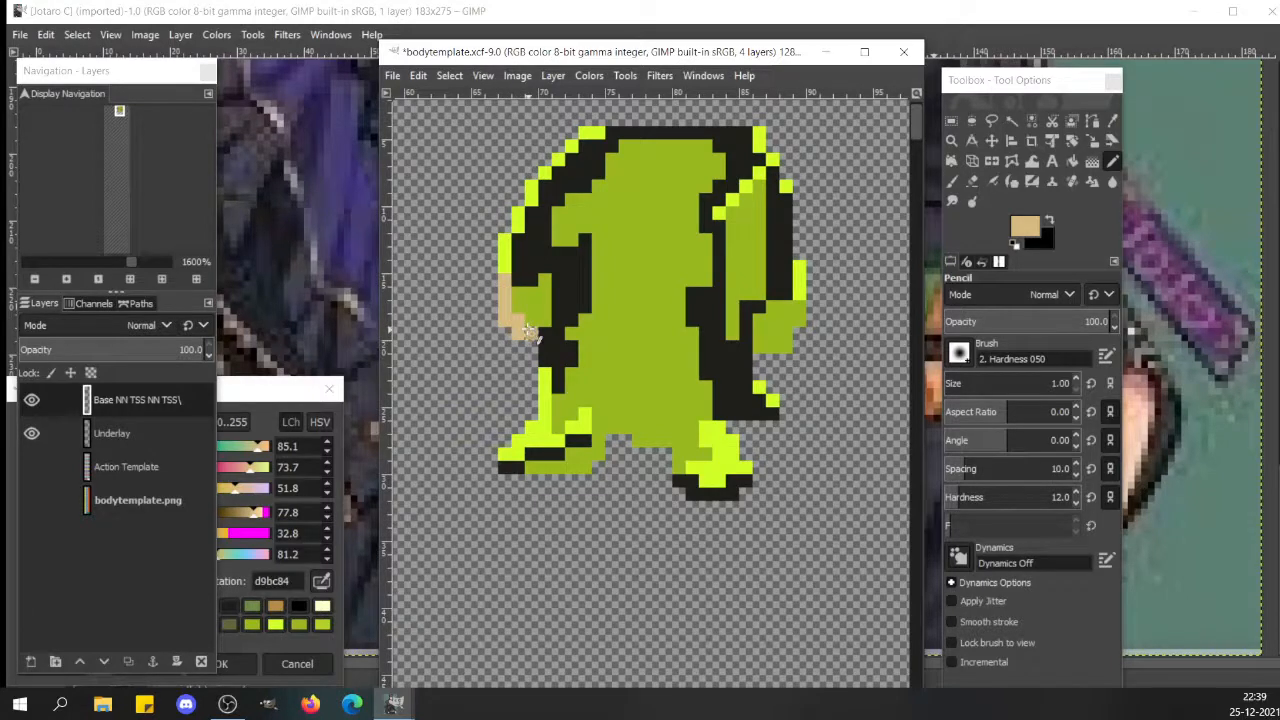
key(shift+b)
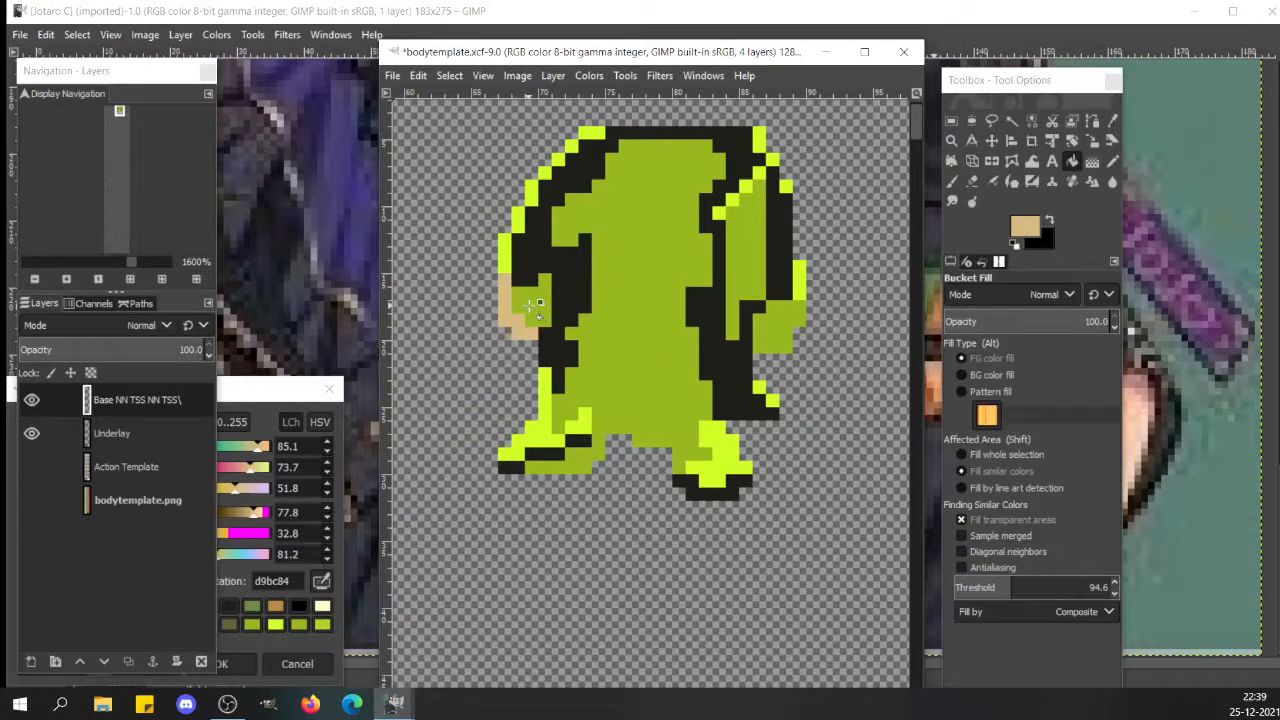
click(531, 305)
key(n)
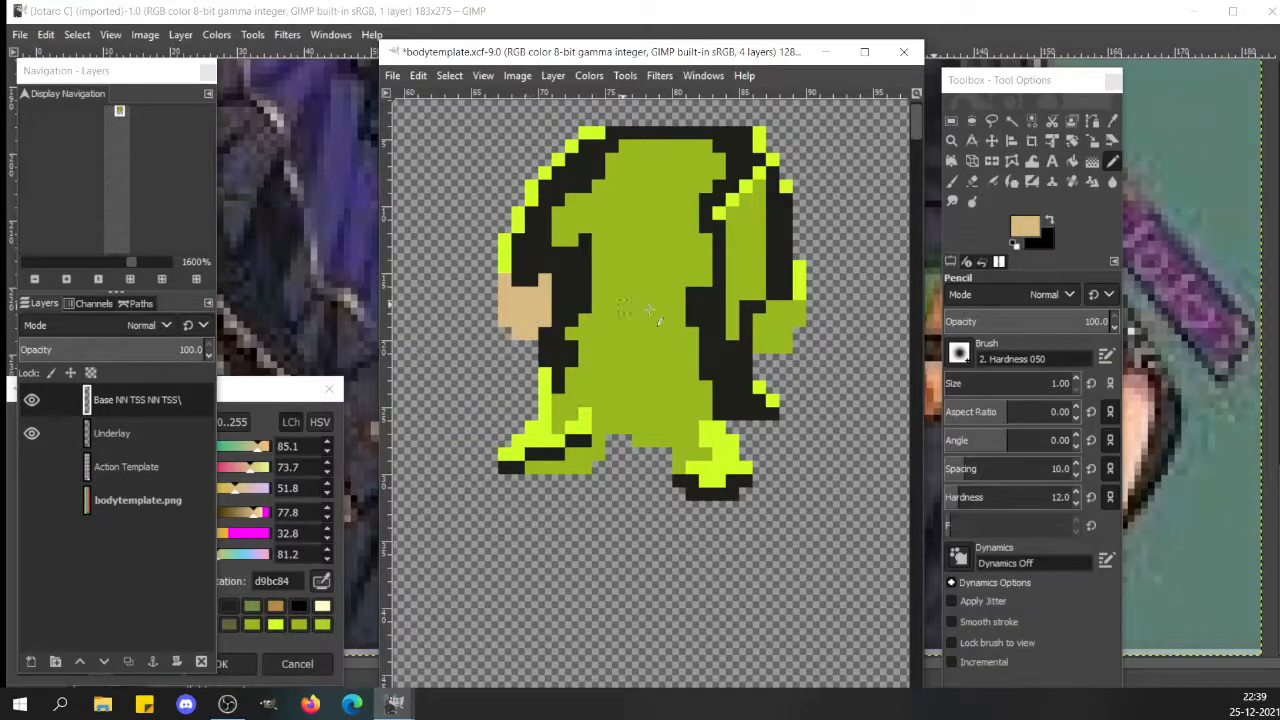
- Outline and fill the figure's right hand in d9bc84, and paint the rounded neck area at the collar in the same colour
mouse_move(760, 345)
mouse_down()
mouse_move(785, 350)
mouse_move(795, 330)
mouse_up()
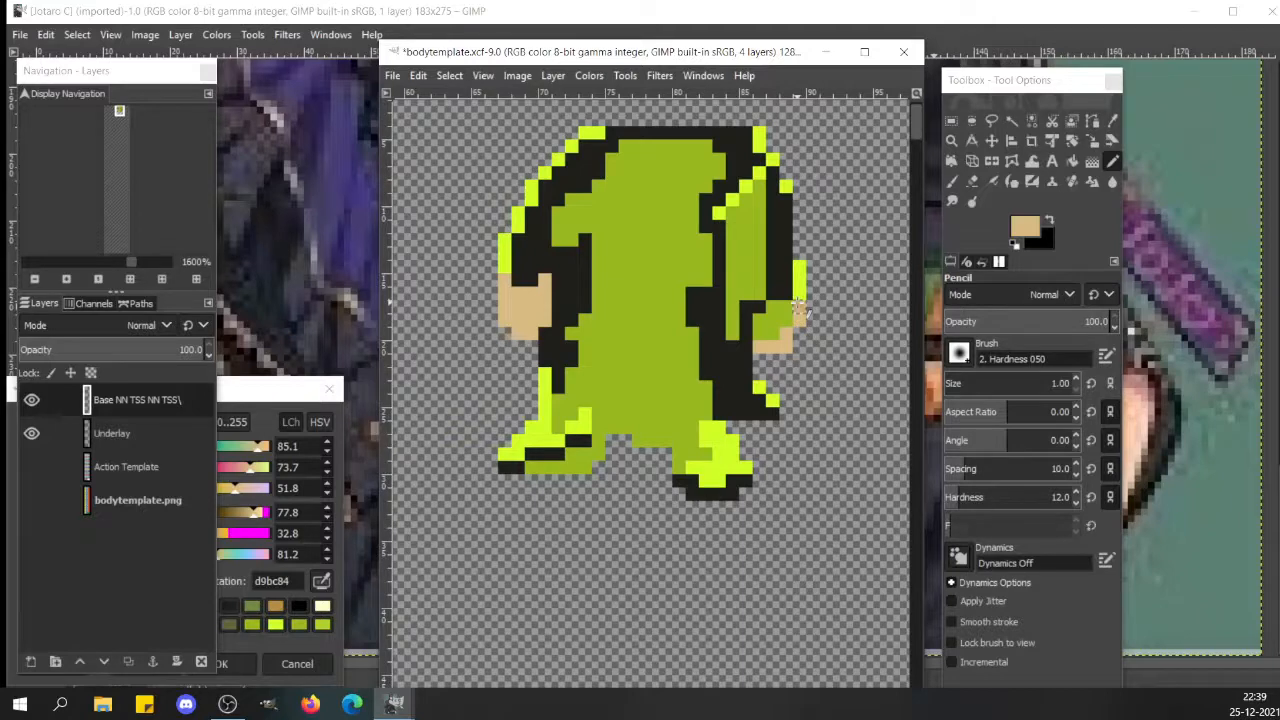
key(shift+b)
click(787, 314)
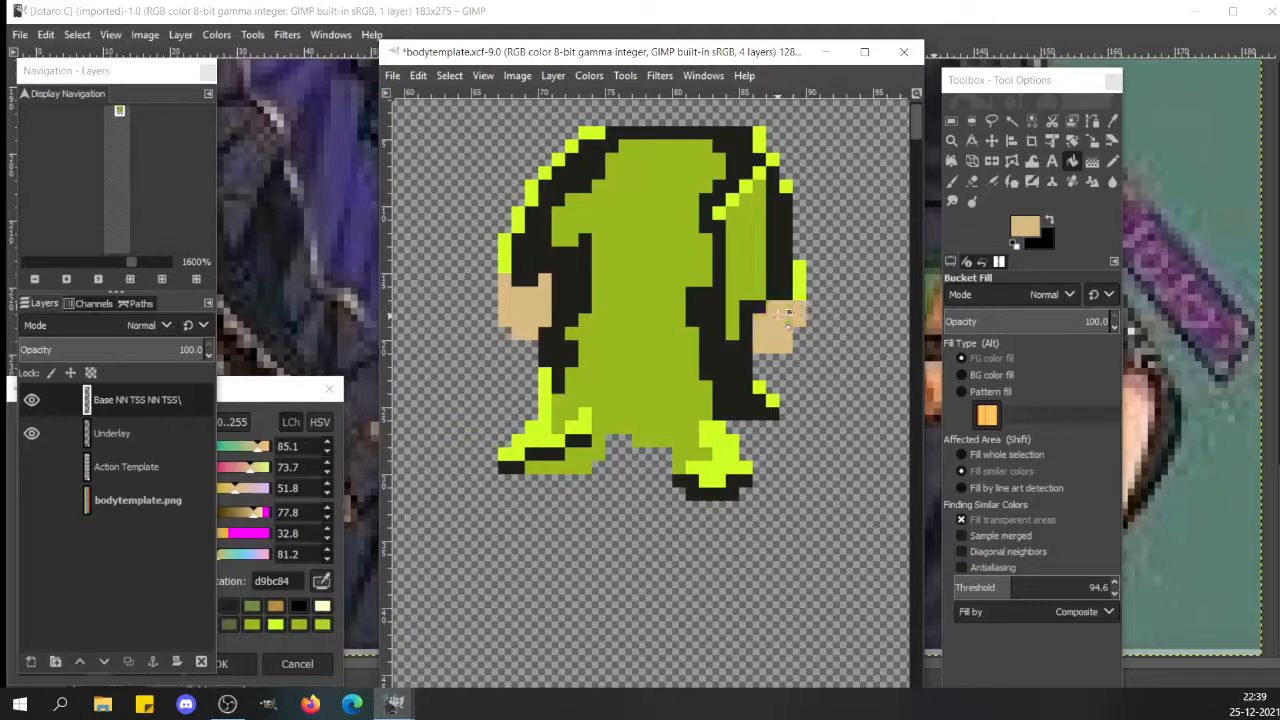
key(n)
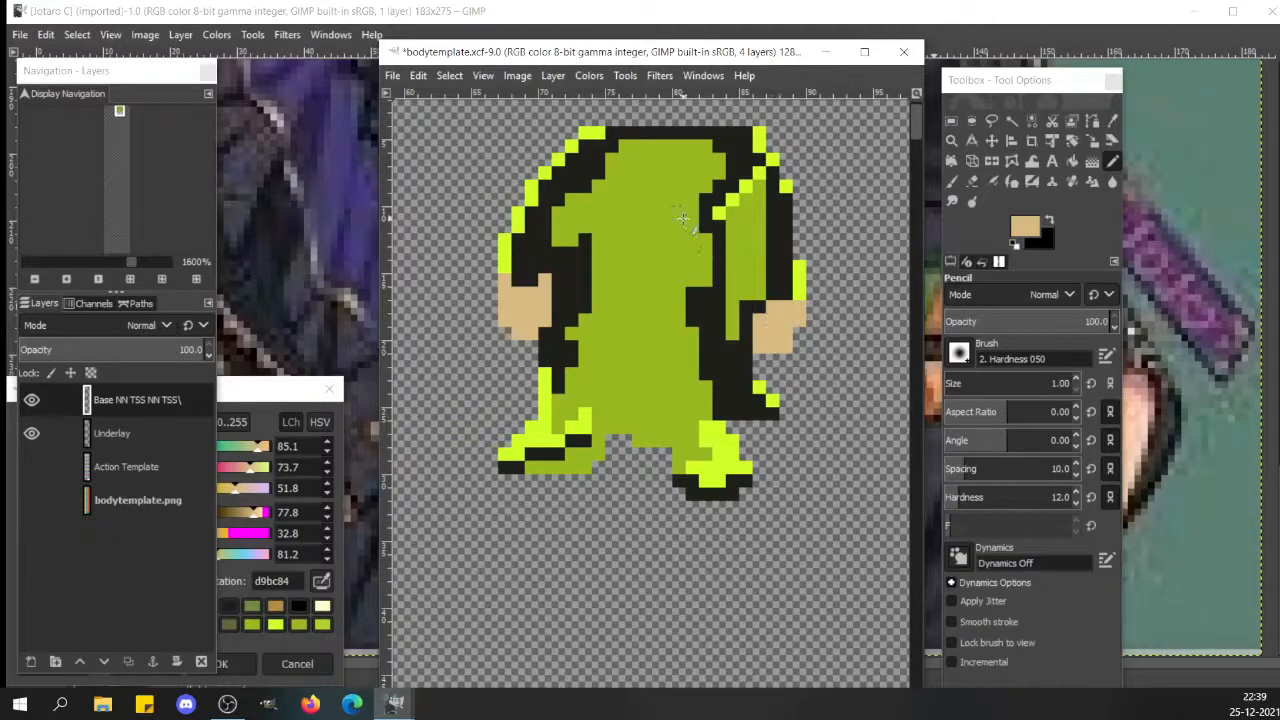
mouse_move(641, 147)
mouse_down()
mouse_move(683, 148)
mouse_move(678, 132)
mouse_move(643, 133)
mouse_move(705, 146)
mouse_move(643, 157)
mouse_move(625, 143)
mouse_move(638, 133)
mouse_move(631, 167)
mouse_move(706, 164)
mouse_up()
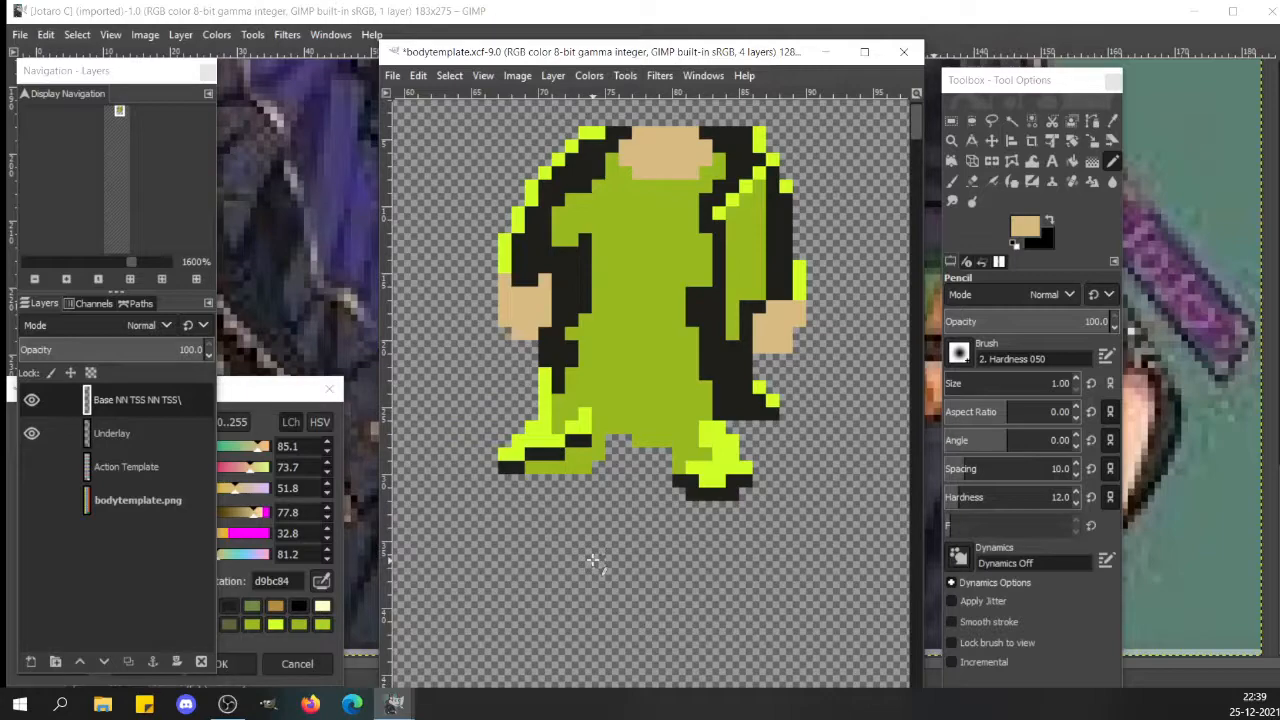
- Sample 6d8a47 from the green swatch and paint the shirt from the neck to the waist, extending into the left sleeve area
mouse_move(398, 702)
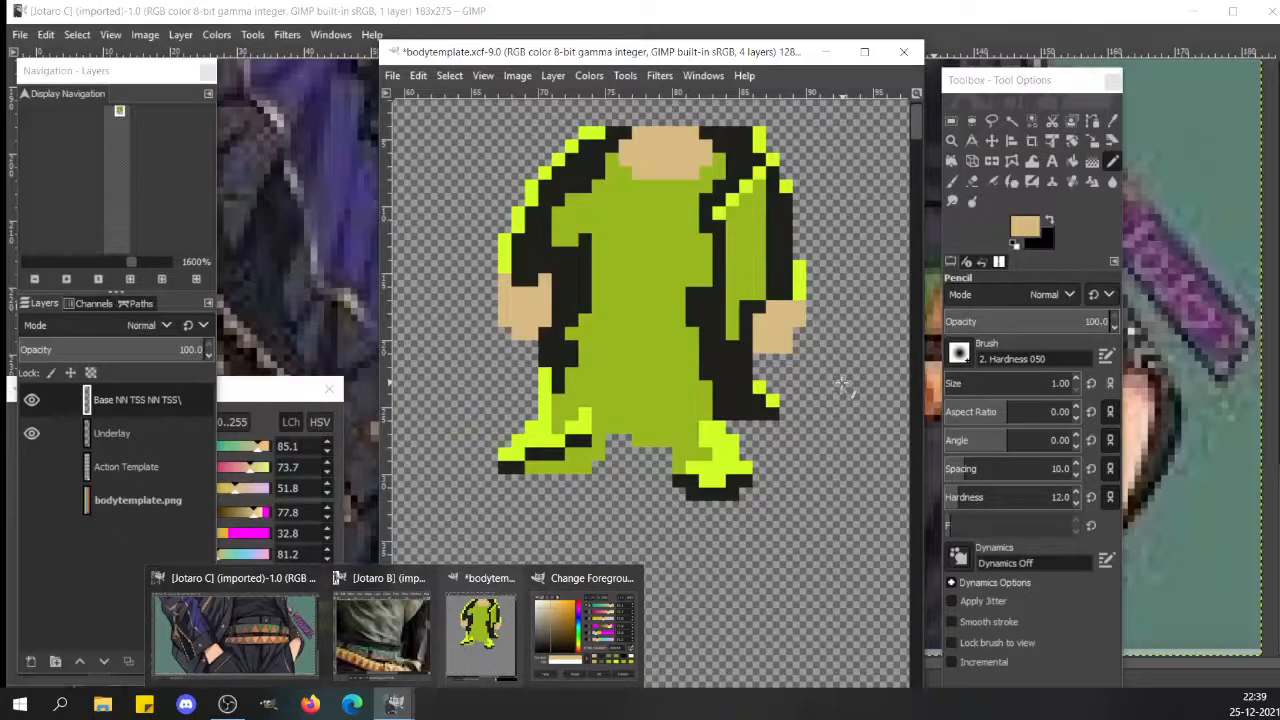
scroll(864, 200, down, 5)
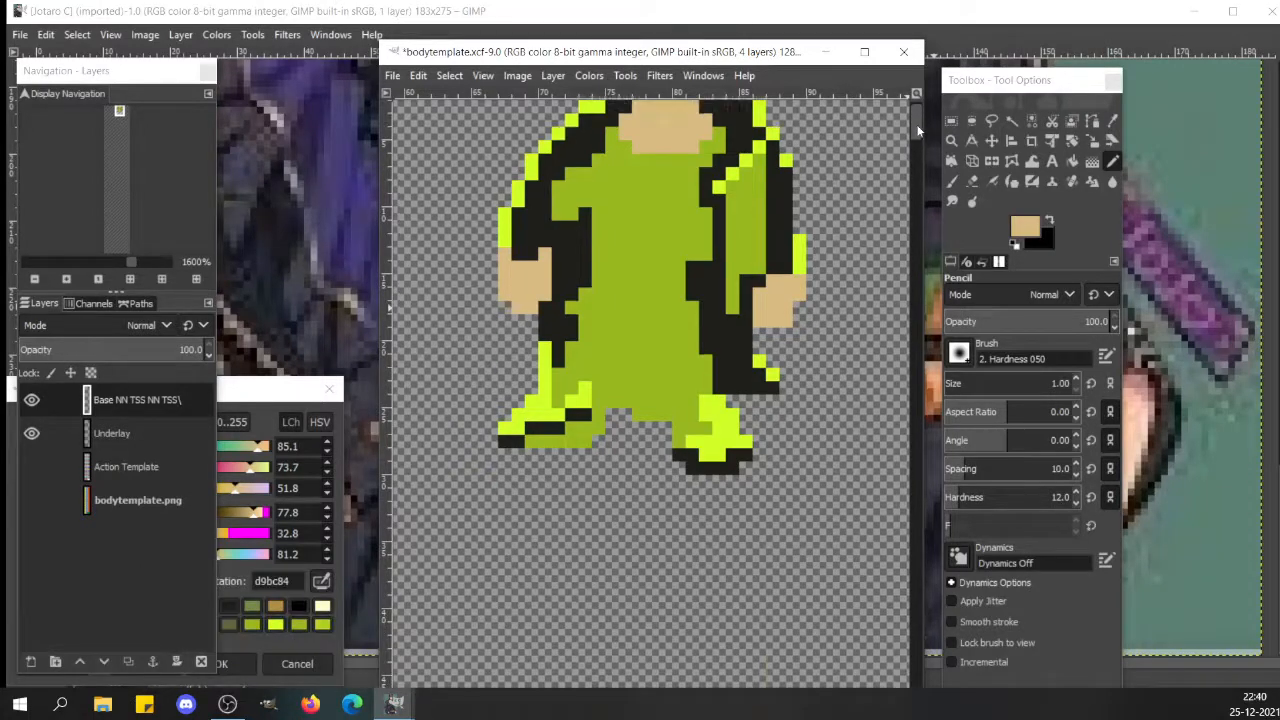
ctrl+click(600, 582)
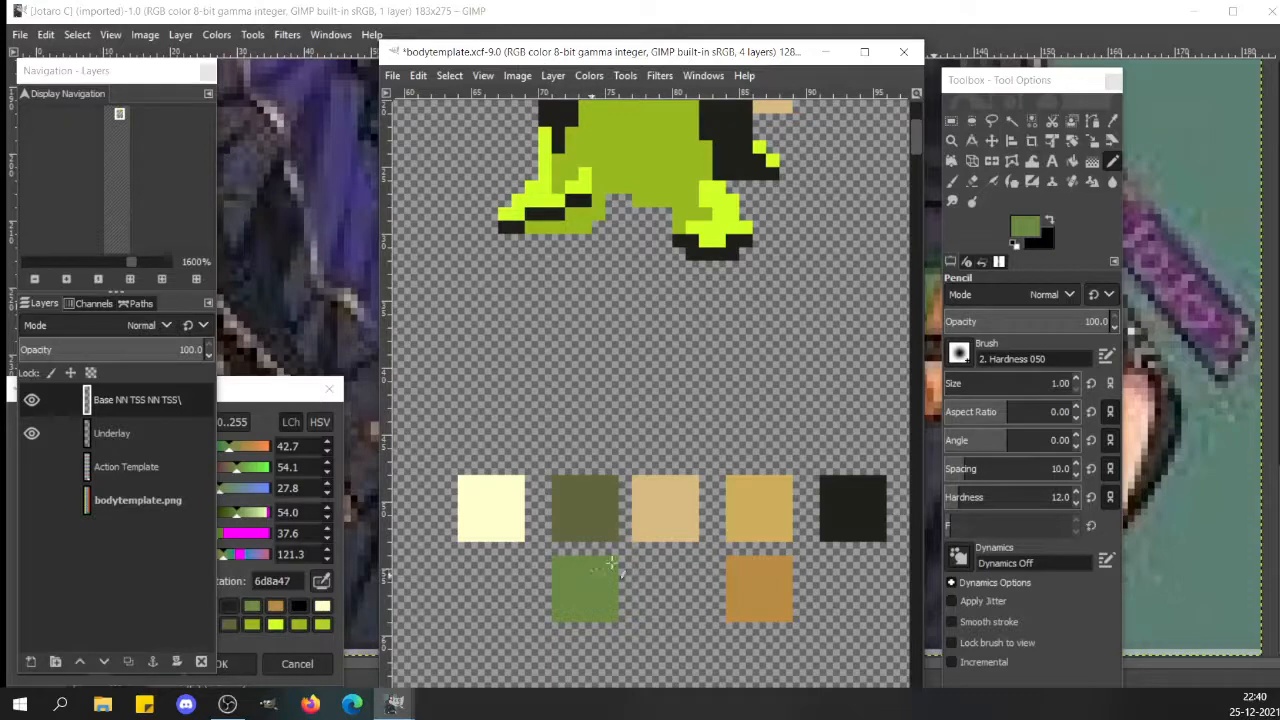
scroll(916, 121, up, 5)
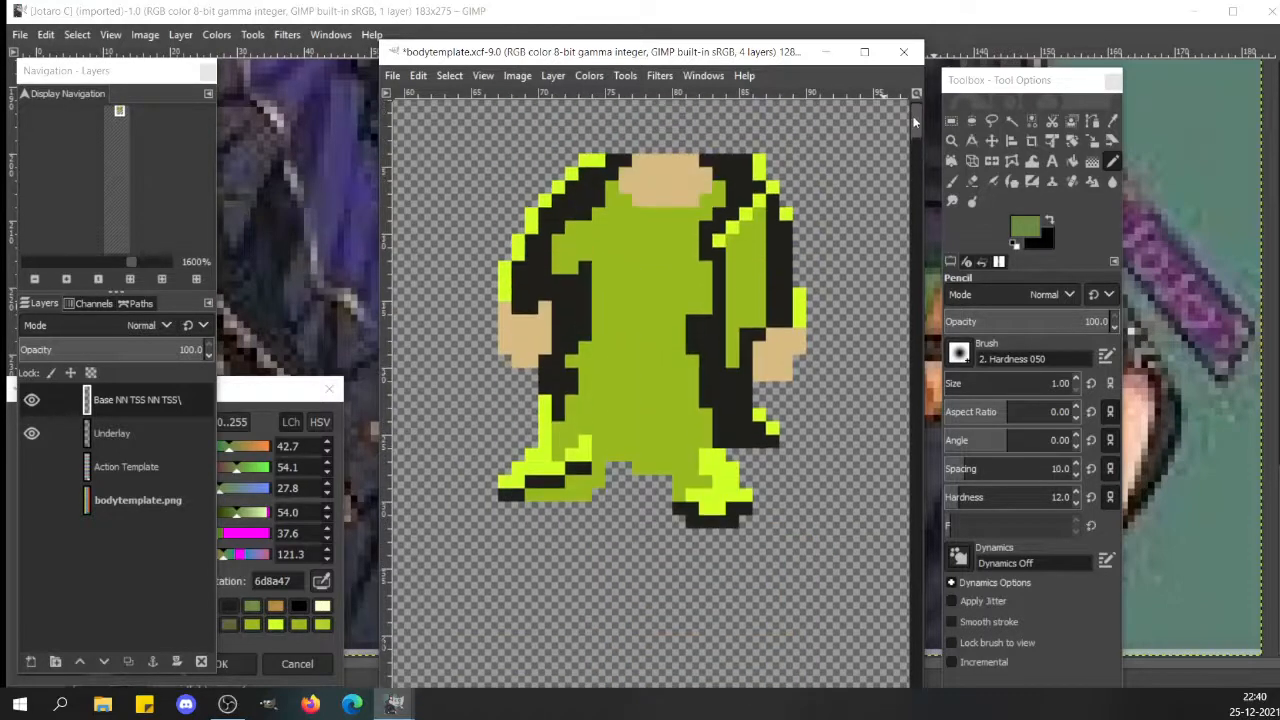
mouse_move(642, 268)
mouse_down()
mouse_move(602, 274)
mouse_move(612, 188)
mouse_move(612, 207)
mouse_move(625, 203)
mouse_move(608, 240)
mouse_move(640, 216)
mouse_move(706, 213)
mouse_move(719, 188)
mouse_move(694, 221)
mouse_move(702, 270)
mouse_move(679, 233)
mouse_move(642, 231)
mouse_move(641, 252)
mouse_move(663, 234)
mouse_move(627, 255)
mouse_move(669, 256)
mouse_move(646, 274)
mouse_move(644, 299)
mouse_move(656, 287)
mouse_move(702, 291)
mouse_move(700, 280)
mouse_move(681, 285)
mouse_move(679, 308)
mouse_move(663, 305)
mouse_move(669, 330)
mouse_move(702, 307)
mouse_move(664, 295)
mouse_move(652, 320)
mouse_move(619, 309)
mouse_move(643, 302)
mouse_move(593, 293)
mouse_up()
drag(603, 330, 612, 317)
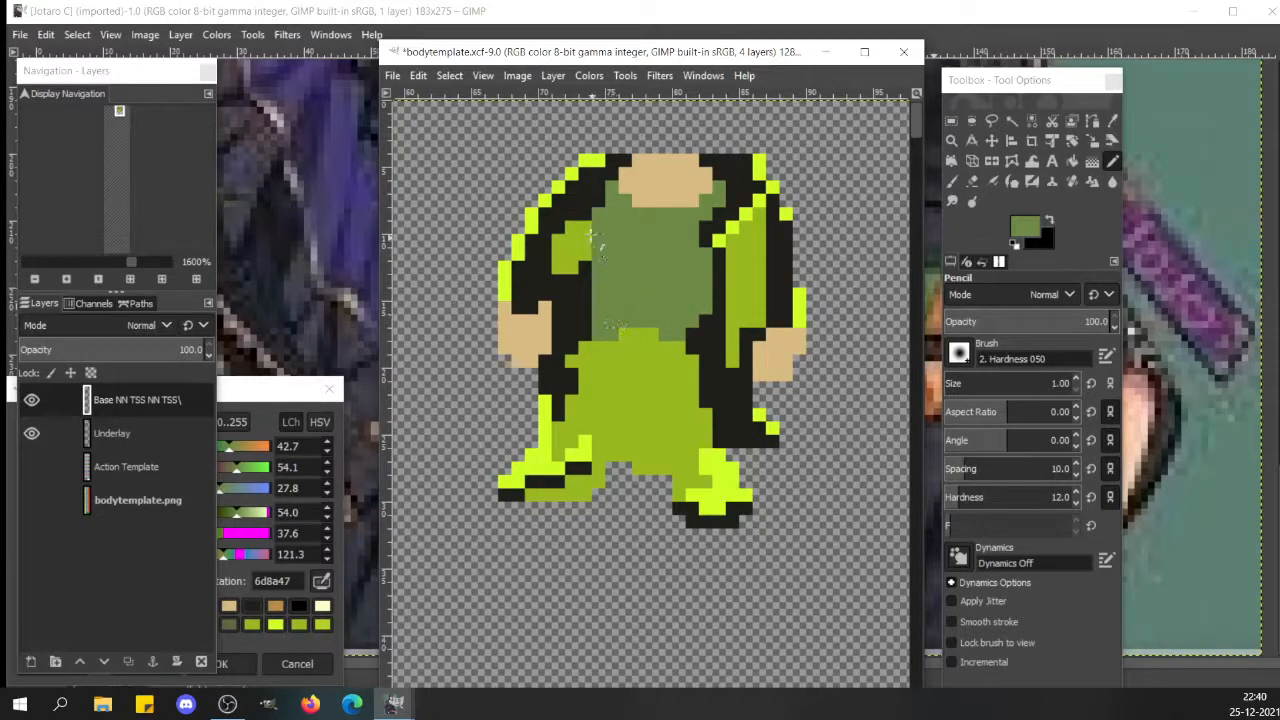
mouse_move(597, 238)
mouse_down()
mouse_move(586, 202)
mouse_move(600, 202)
mouse_move(580, 256)
mouse_move(549, 267)
mouse_move(548, 284)
mouse_move(562, 283)
mouse_up()
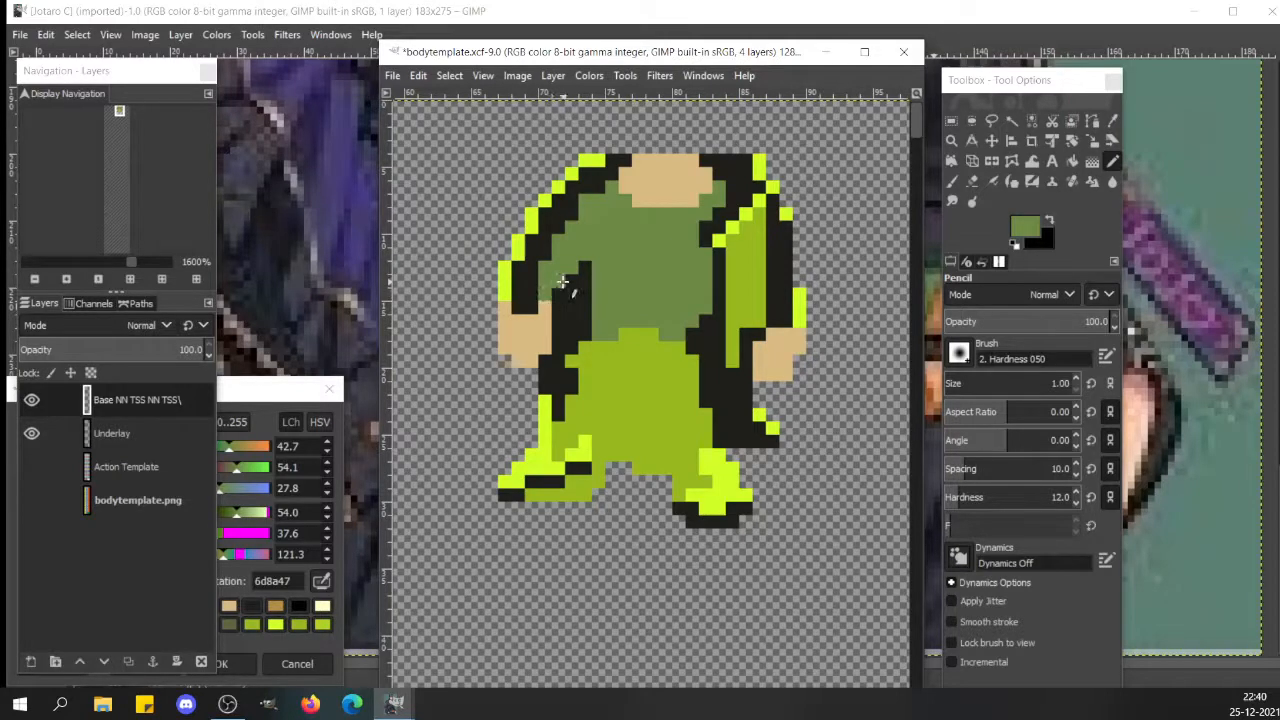
key(ctrl+z)
- Sample 1f1e1a from the coat and paint over the bright outer edge of the left sleeve and shoulder
ctrl+click(532, 292)
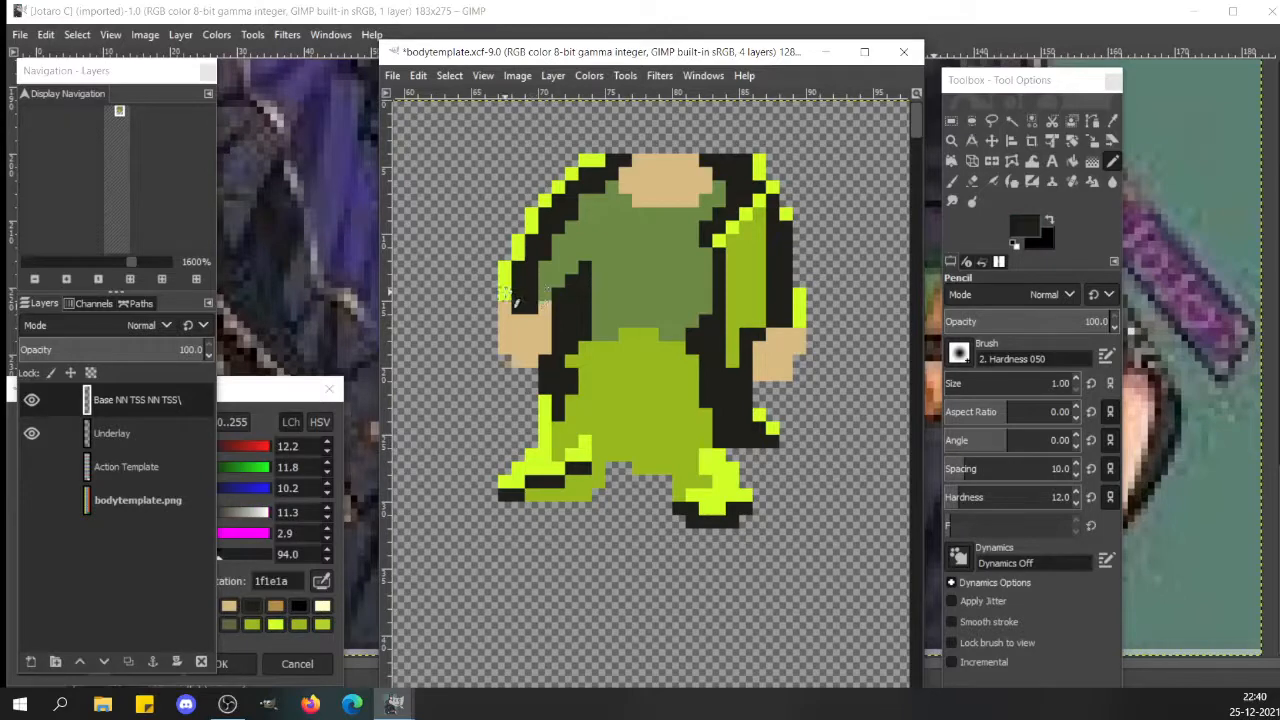
click(504, 294)
click(505, 263)
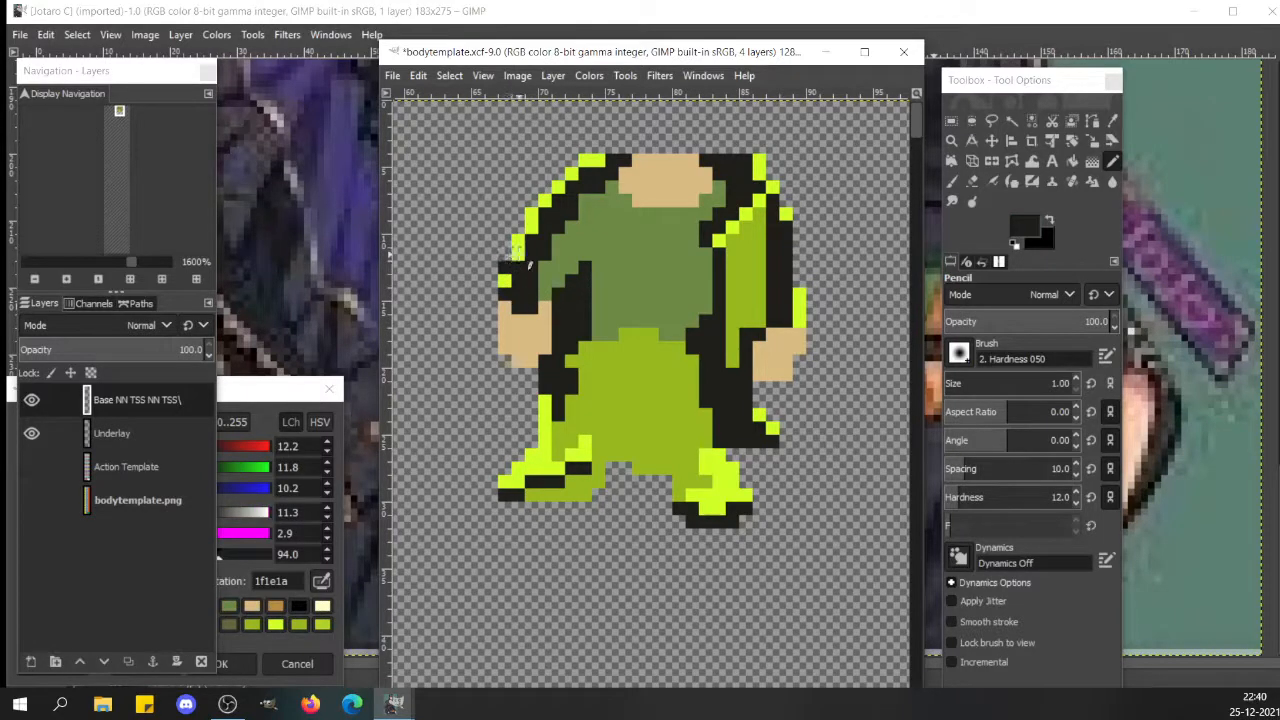
click(518, 242)
click(504, 283)
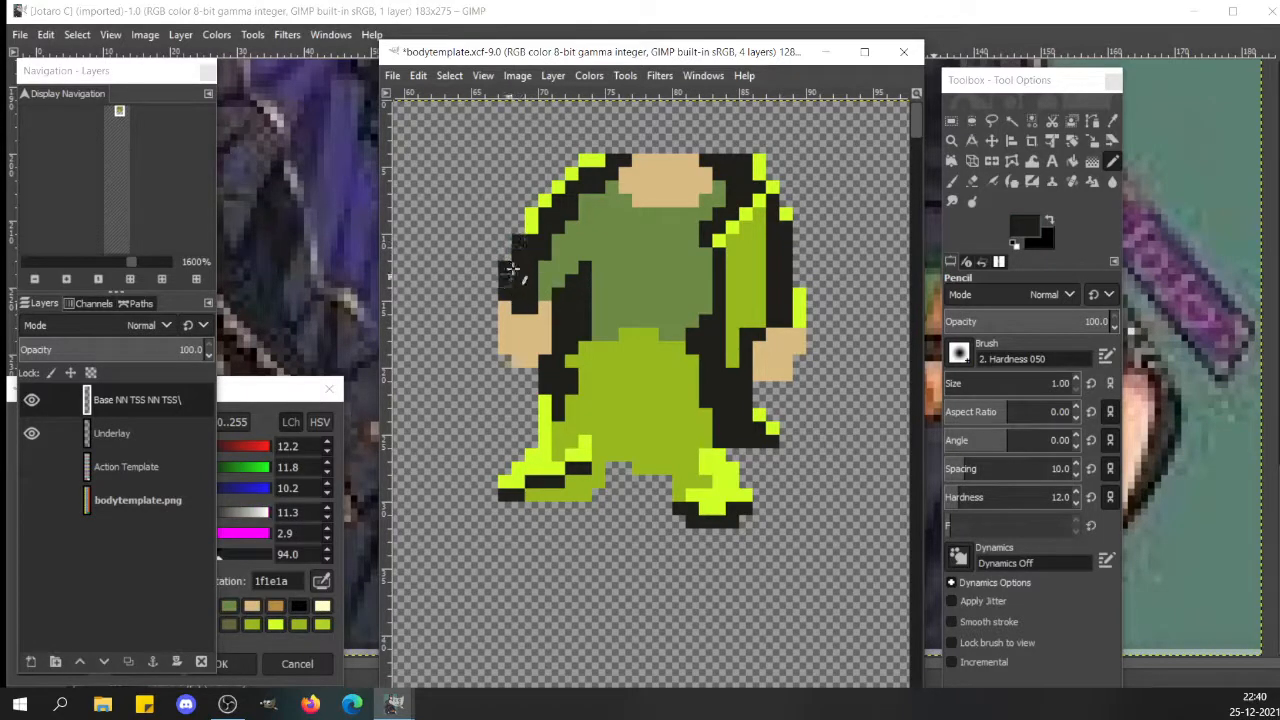
click(528, 218)
click(541, 198)
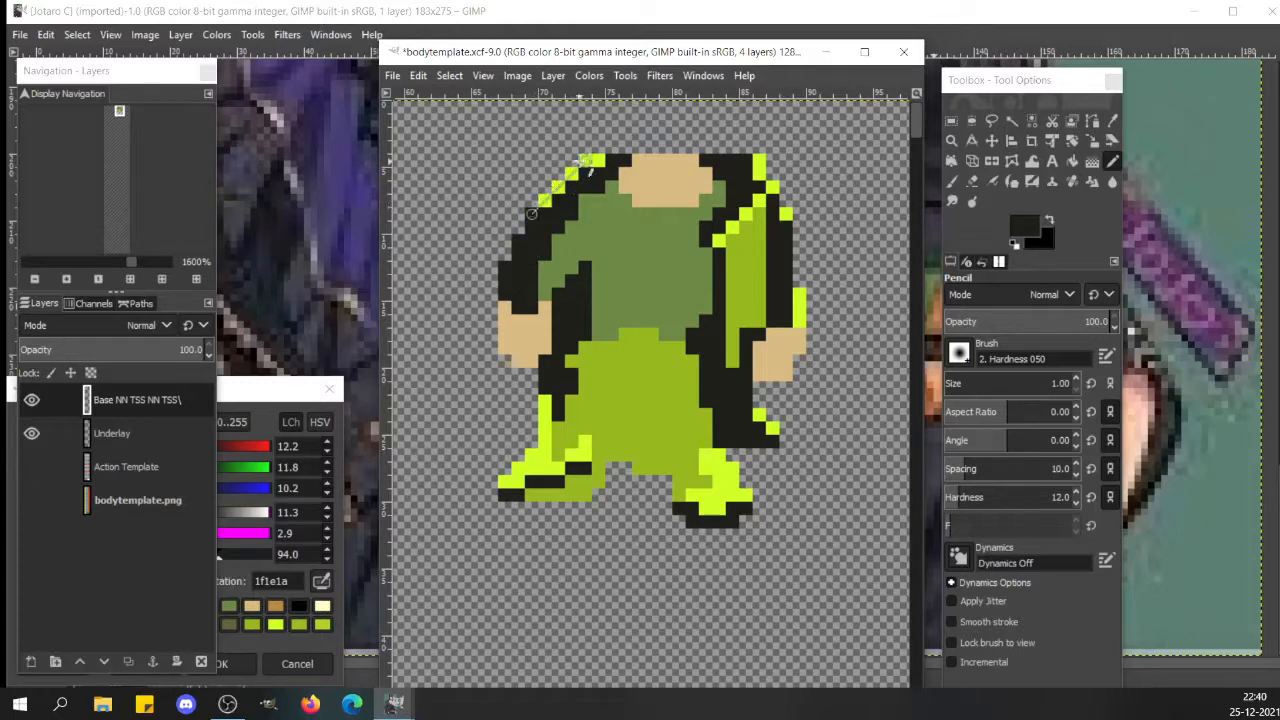
shift+click(588, 160)
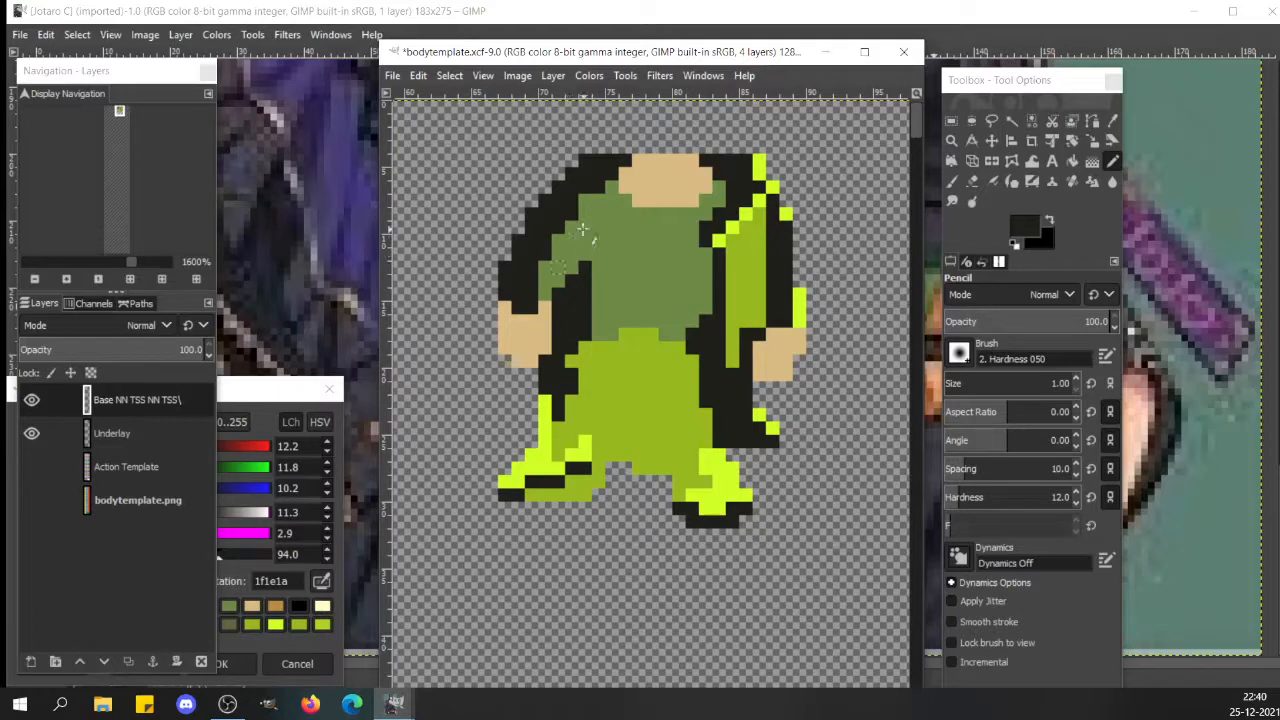
- Paint the inner left sleeve, the green panel inside the right sleeve and the right sleeve's bright lower edge in 1f1e1a
mouse_move(581, 229)
mouse_down()
mouse_move(571, 268)
mouse_move(559, 242)
mouse_move(546, 296)
mouse_up()
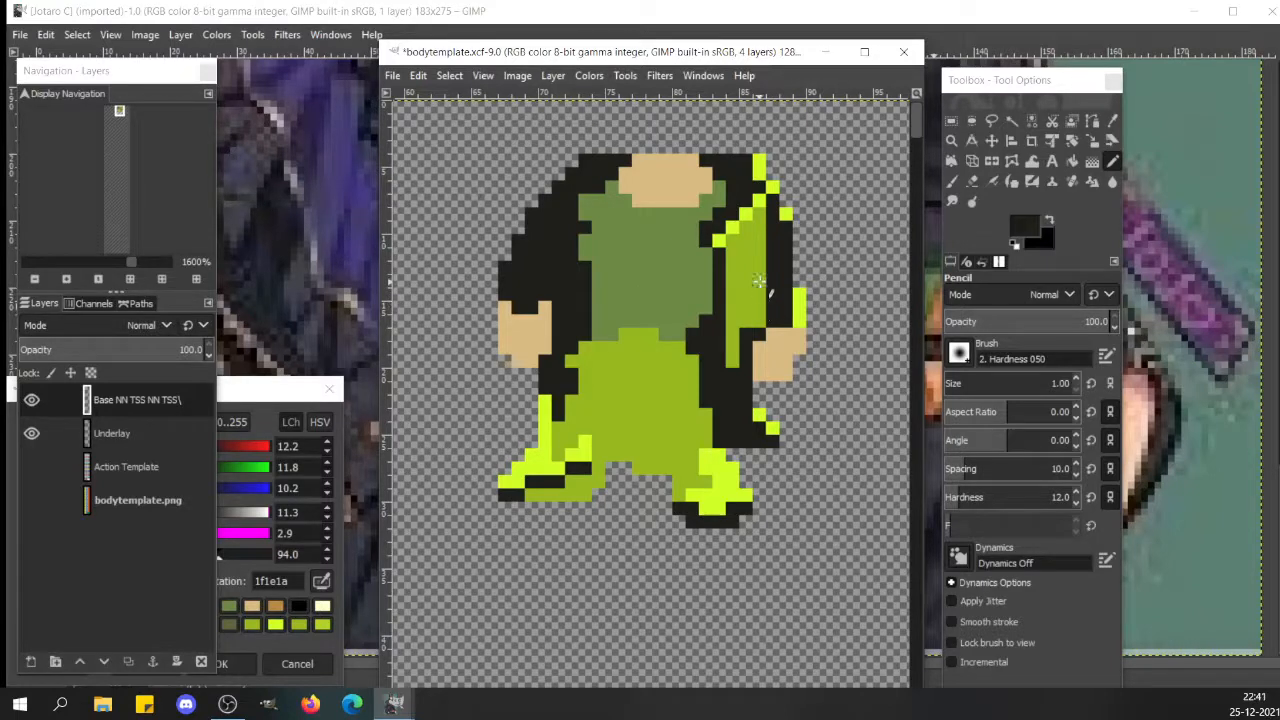
click(759, 290)
mouse_move(760, 295)
mouse_down()
mouse_move(759, 211)
mouse_move(730, 253)
mouse_move(730, 369)
mouse_move(731, 333)
mouse_move(757, 288)
mouse_move(744, 249)
mouse_move(751, 318)
mouse_move(798, 293)
mouse_move(798, 318)
mouse_move(800, 262)
mouse_up()
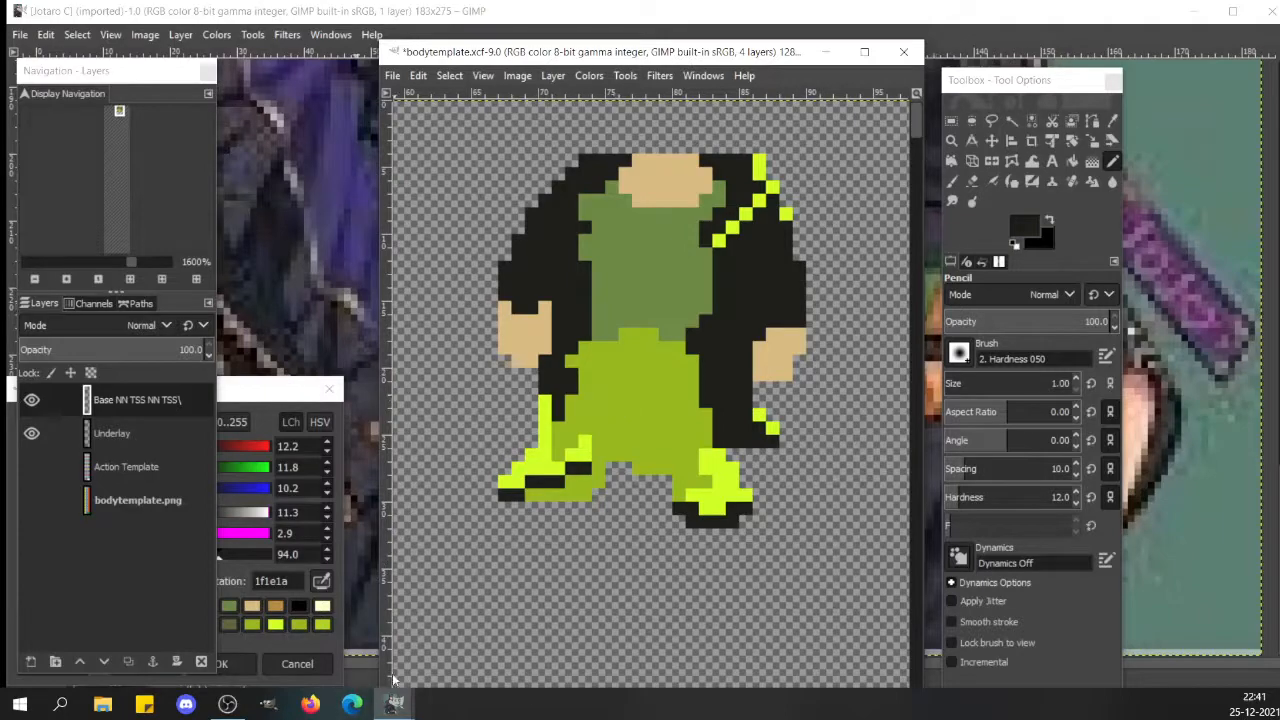
- Cut the 6d8a47 green swatch and place it above the cream swatch to start a new palette row
mouse_move(396, 702)
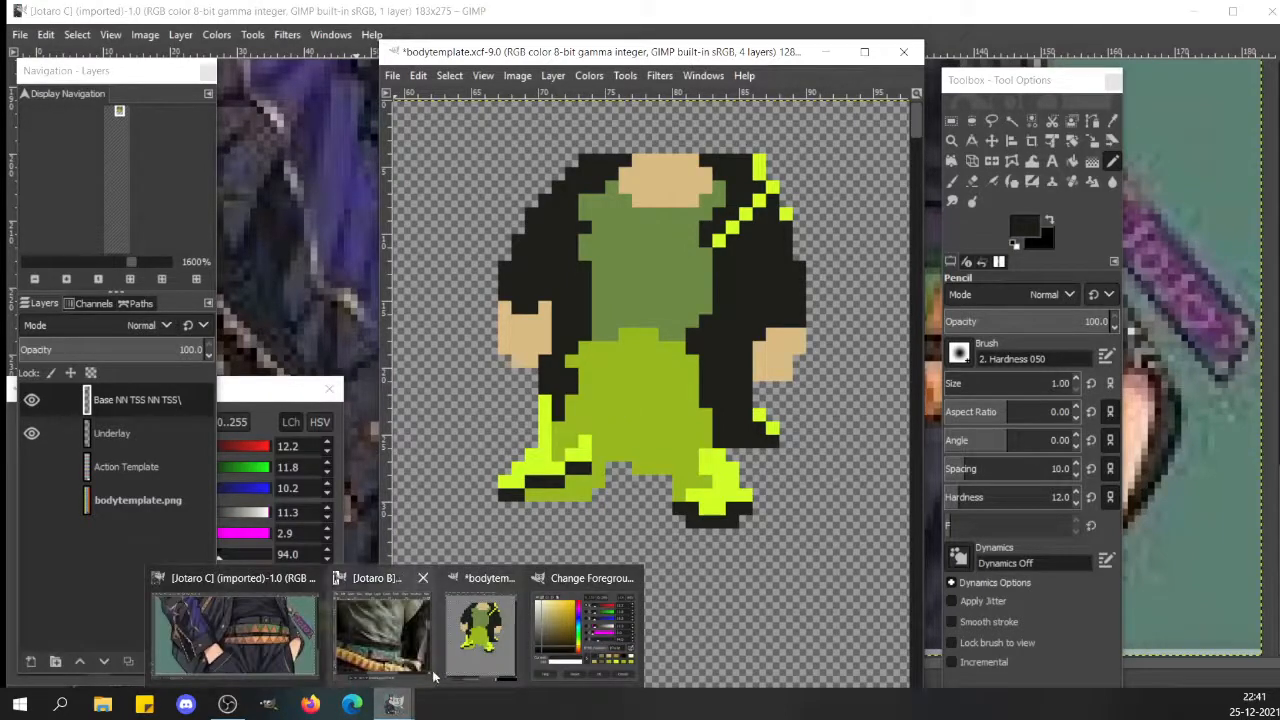
mouse_move(358, 648)
mouse_move(482, 630)
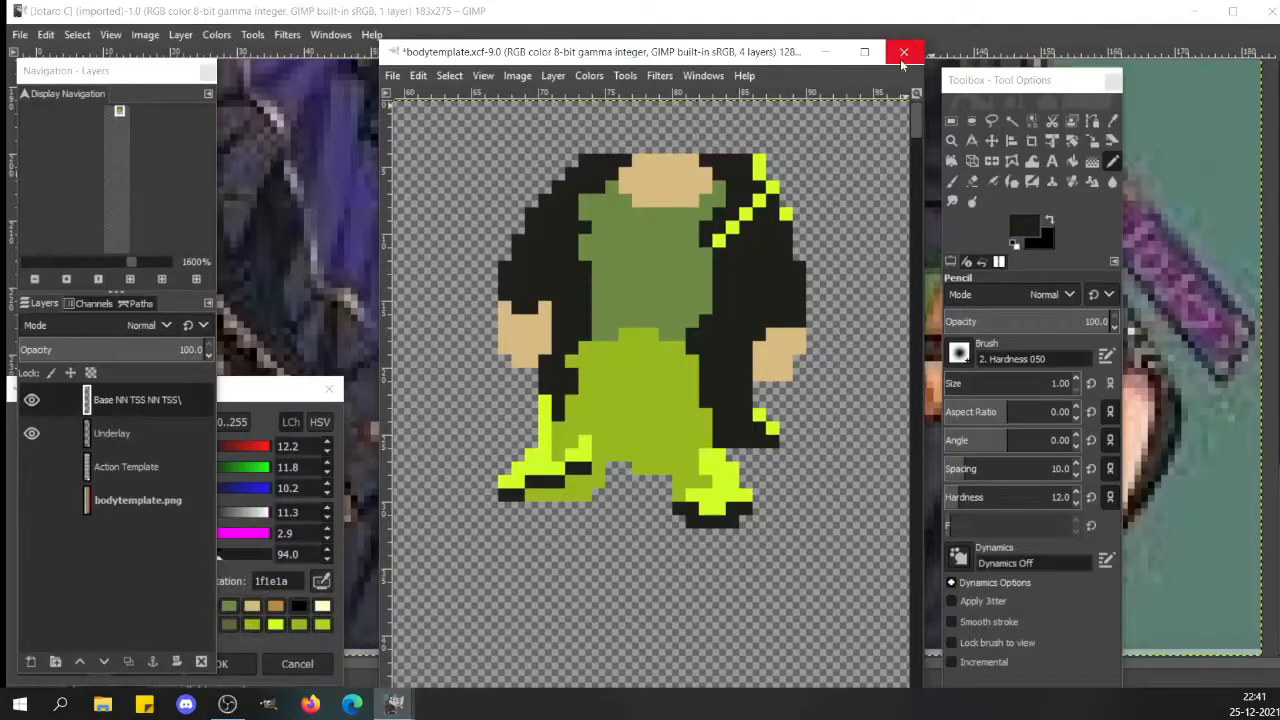
drag(916, 108, 916, 134)
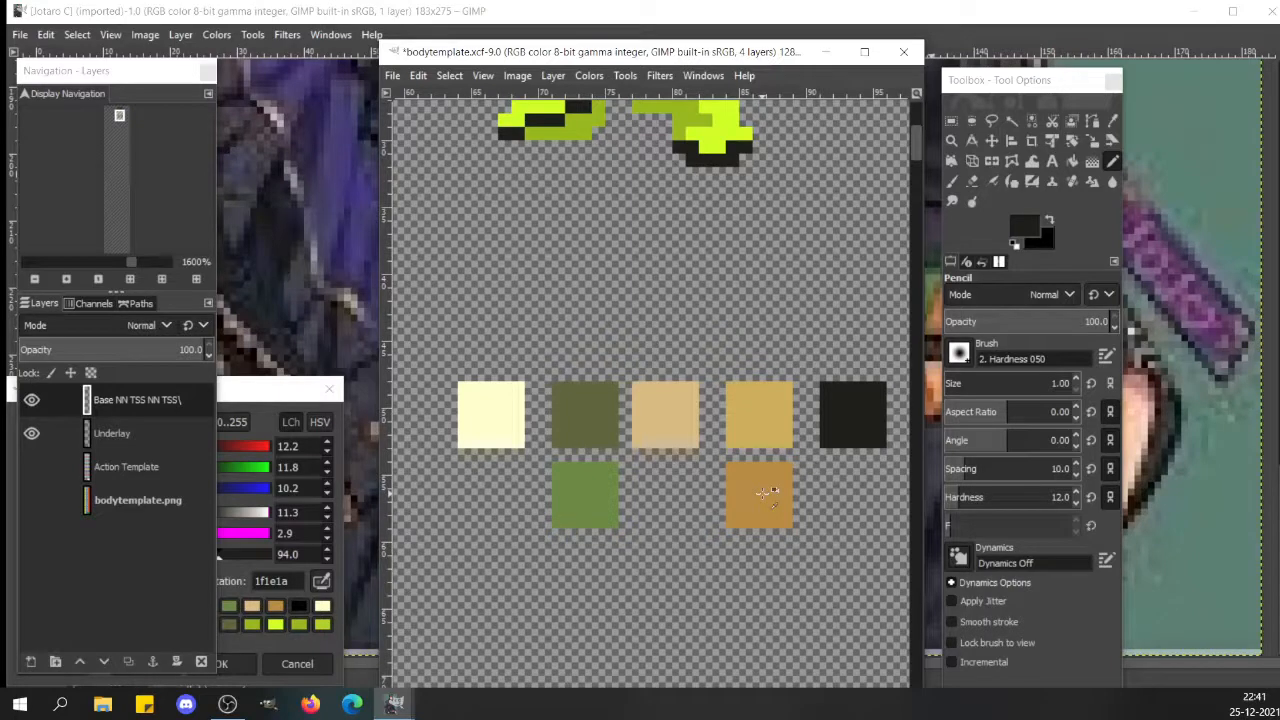
key(r)
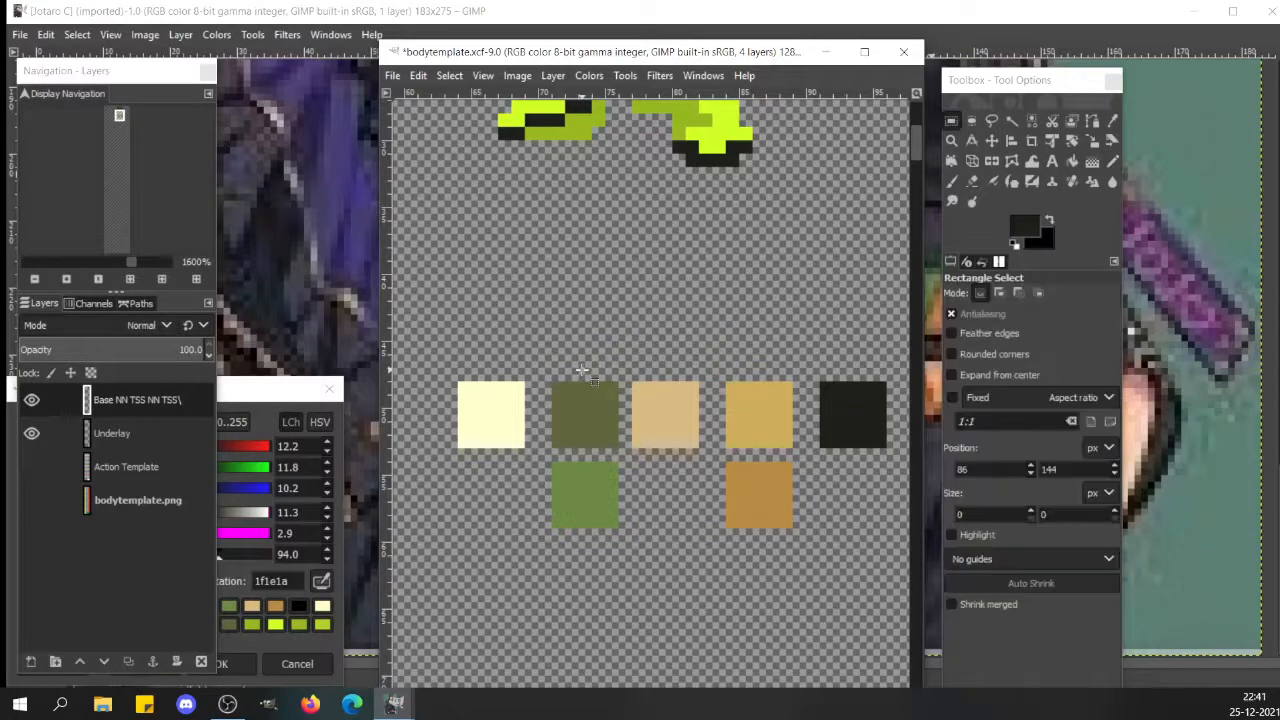
drag(553, 463, 658, 566)
key(ctrl+x)
key(ctrl+v)
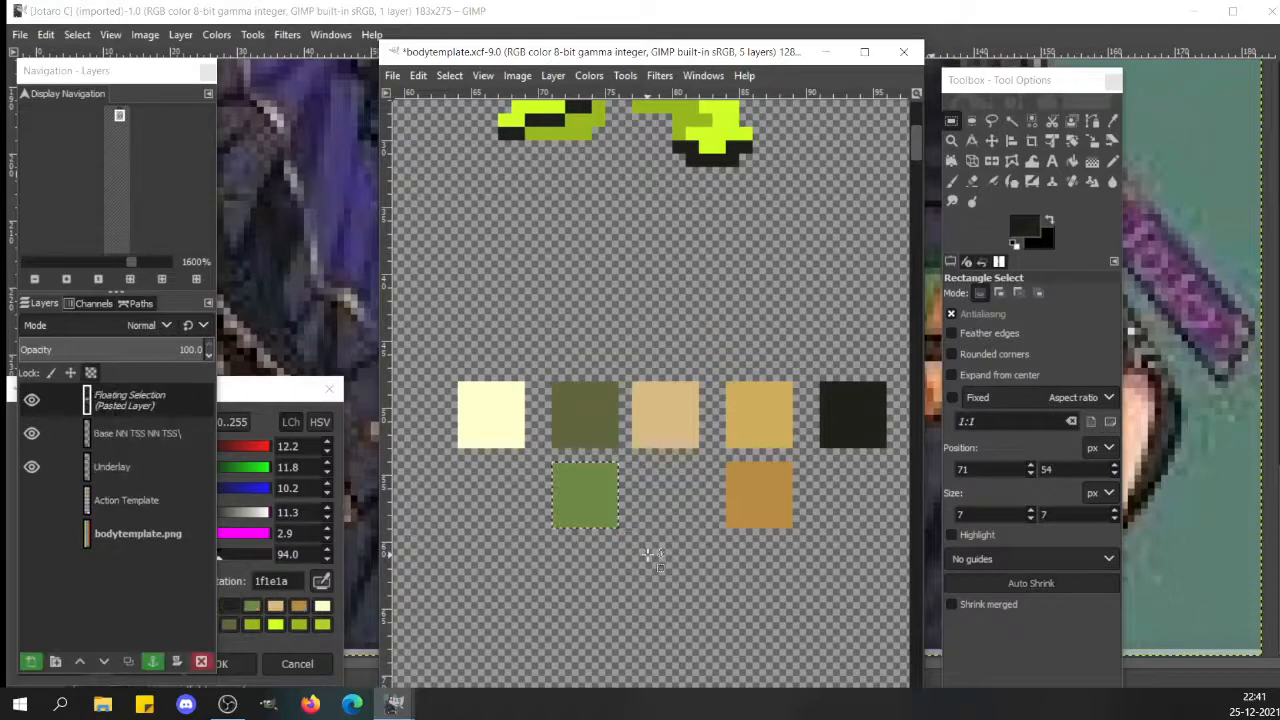
drag(588, 508, 493, 318)
click(672, 330)
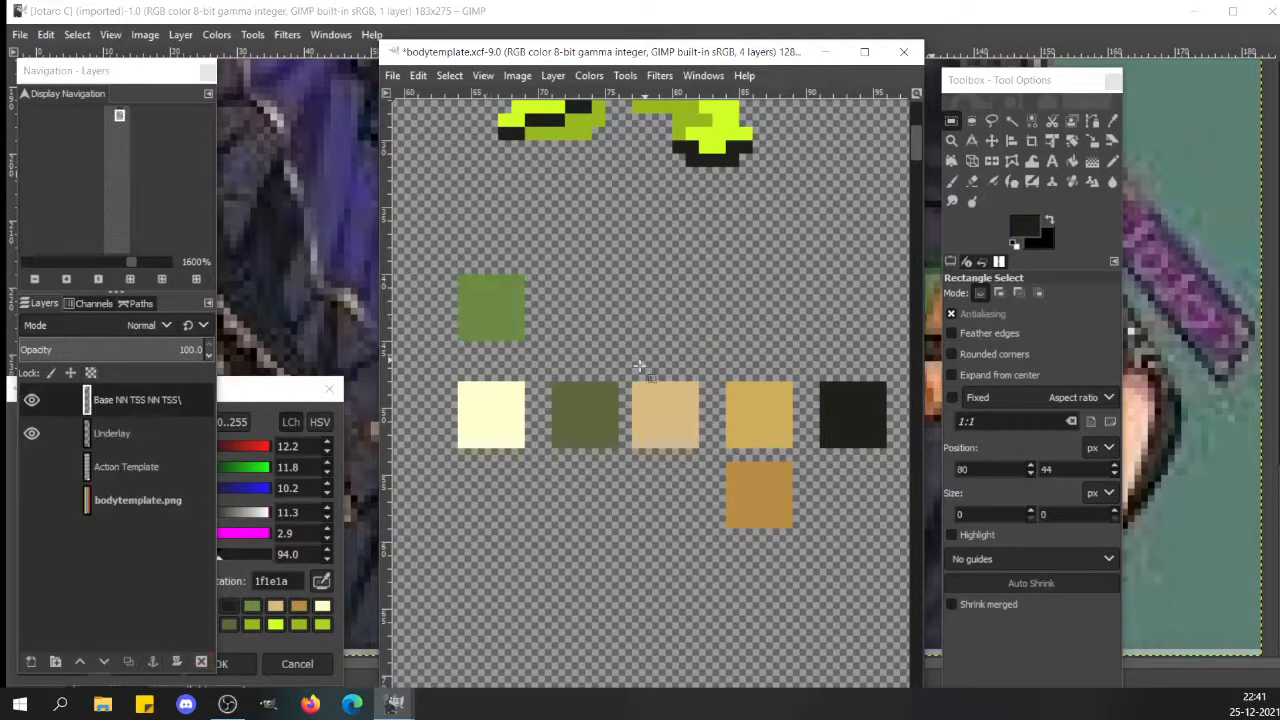
- Move the d9bc84 tan swatch into the new row, directly beside the green swatch
mouse_move(633, 371)
mouse_down()
mouse_move(699, 459)
mouse_move(621, 352)
mouse_move(590, 337)
mouse_up()
key(ctrl+x)
key(ctrl+v)
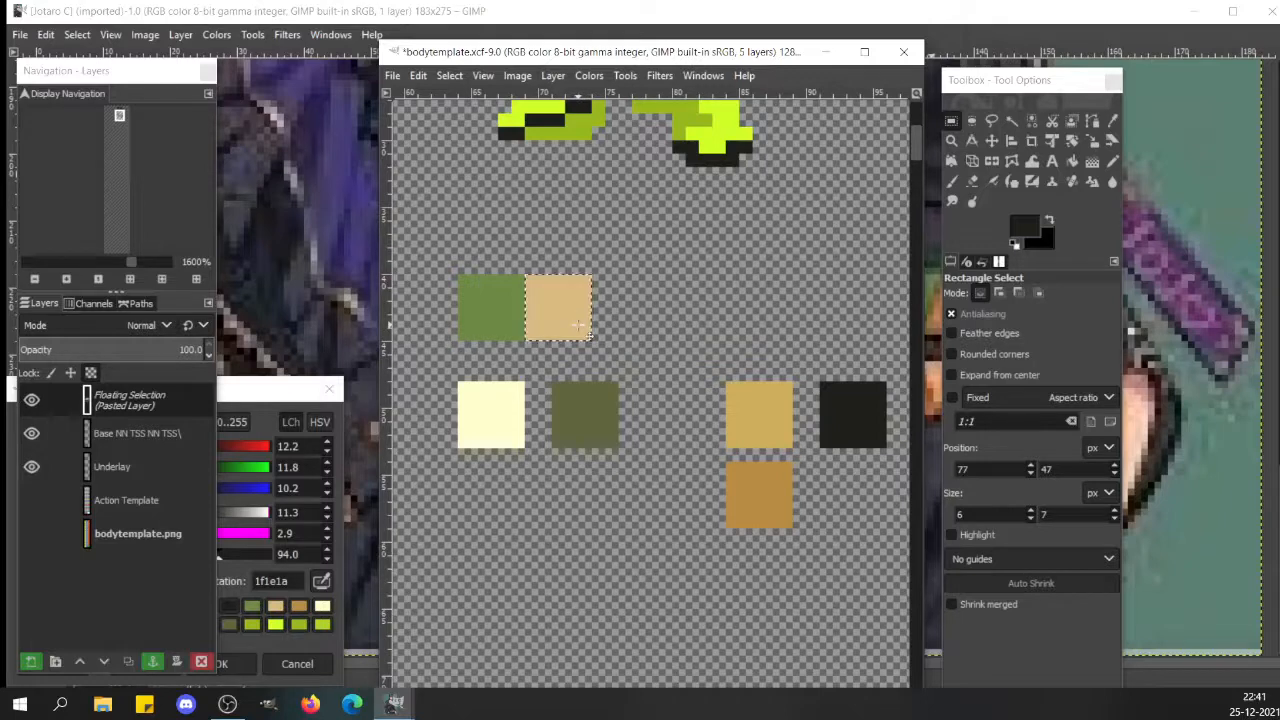
click(688, 368)
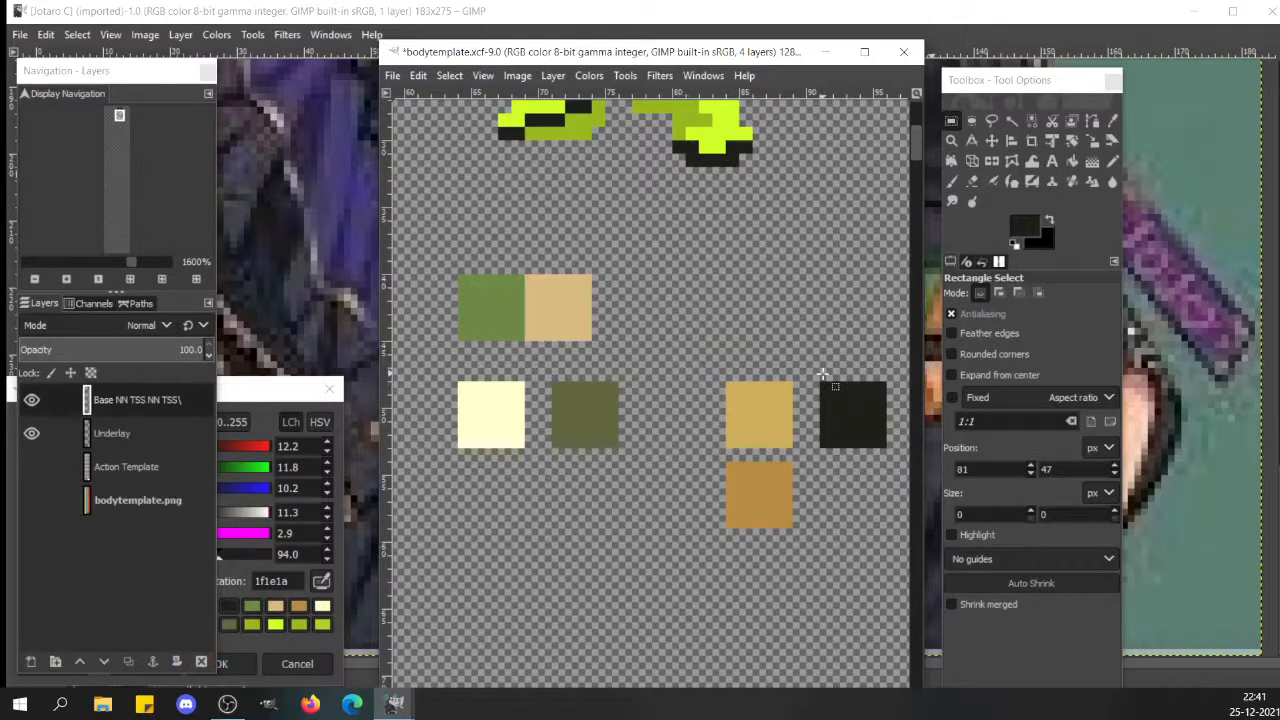
- Move the 1f1e1a dark swatch into the new row, directly beside the tan swatch
drag(820, 370, 634, 318)
key(ctrl+x)
key(ctrl+v)
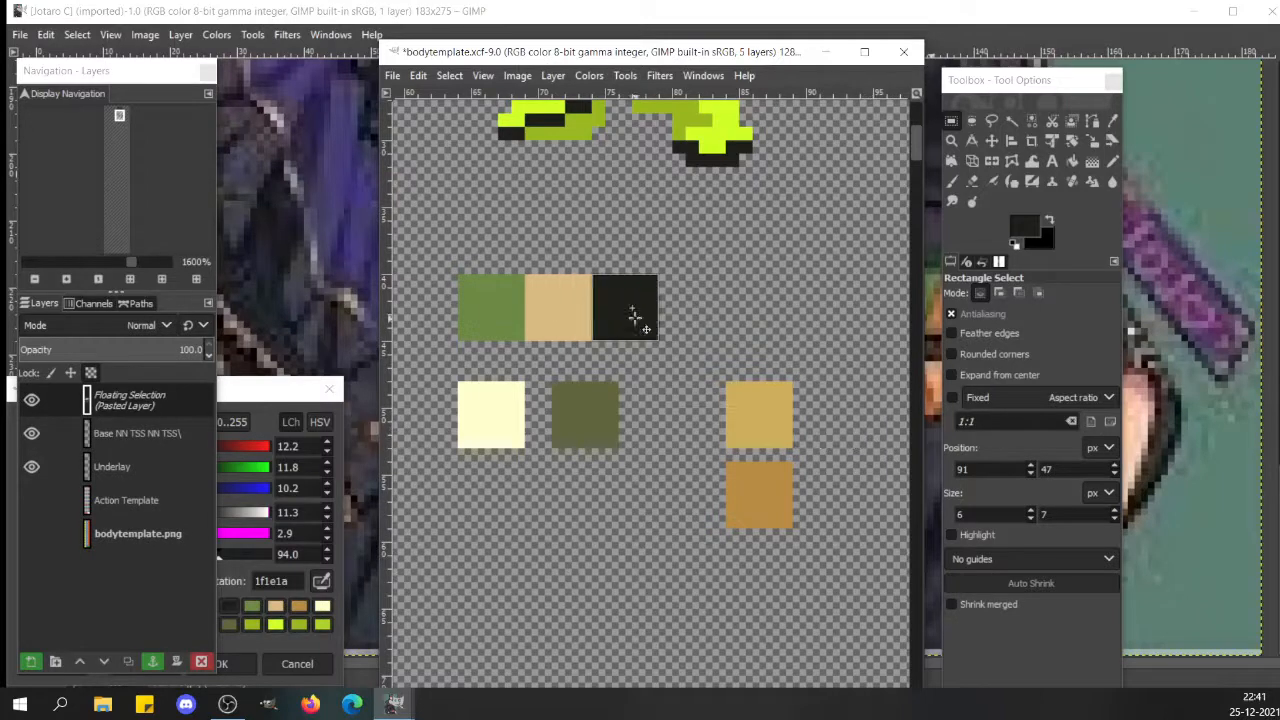
- Move the orange-brown swatch into the new palette row, directly beside the dark swatch
click(669, 371)
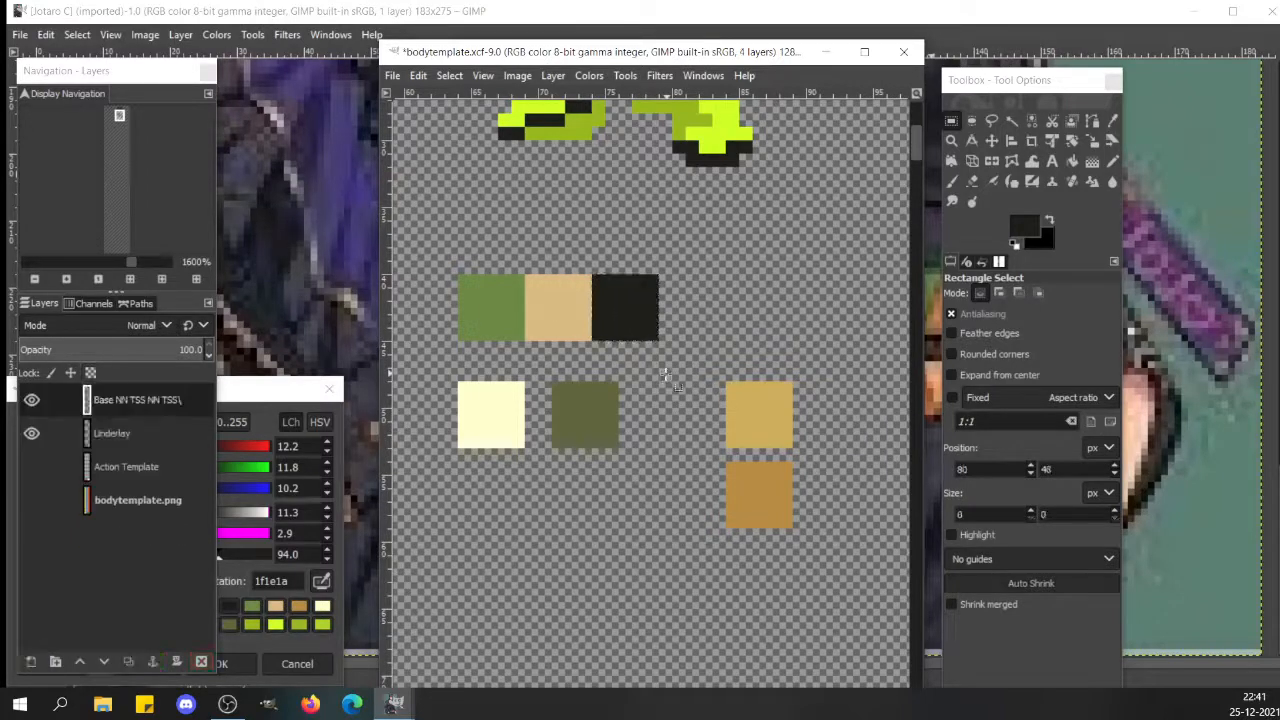
drag(714, 460, 806, 528)
key(ctrl+x)
key(ctrl+v)
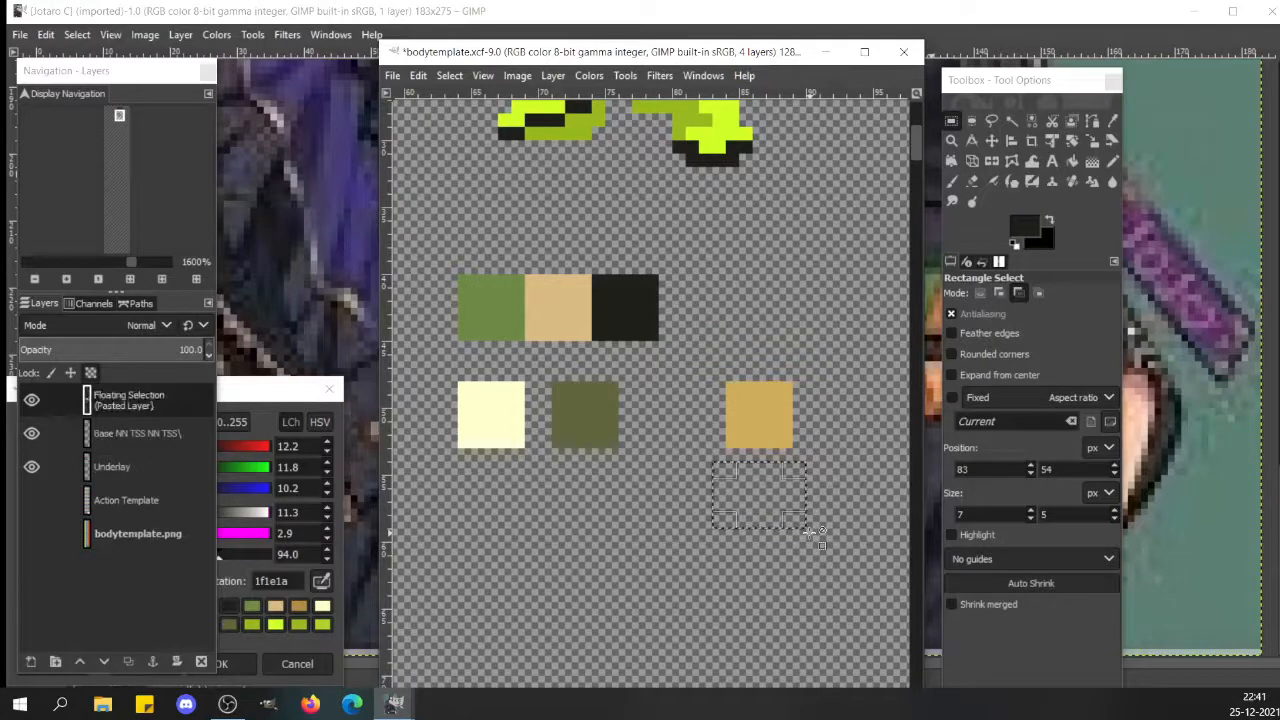
drag(771, 497, 705, 310)
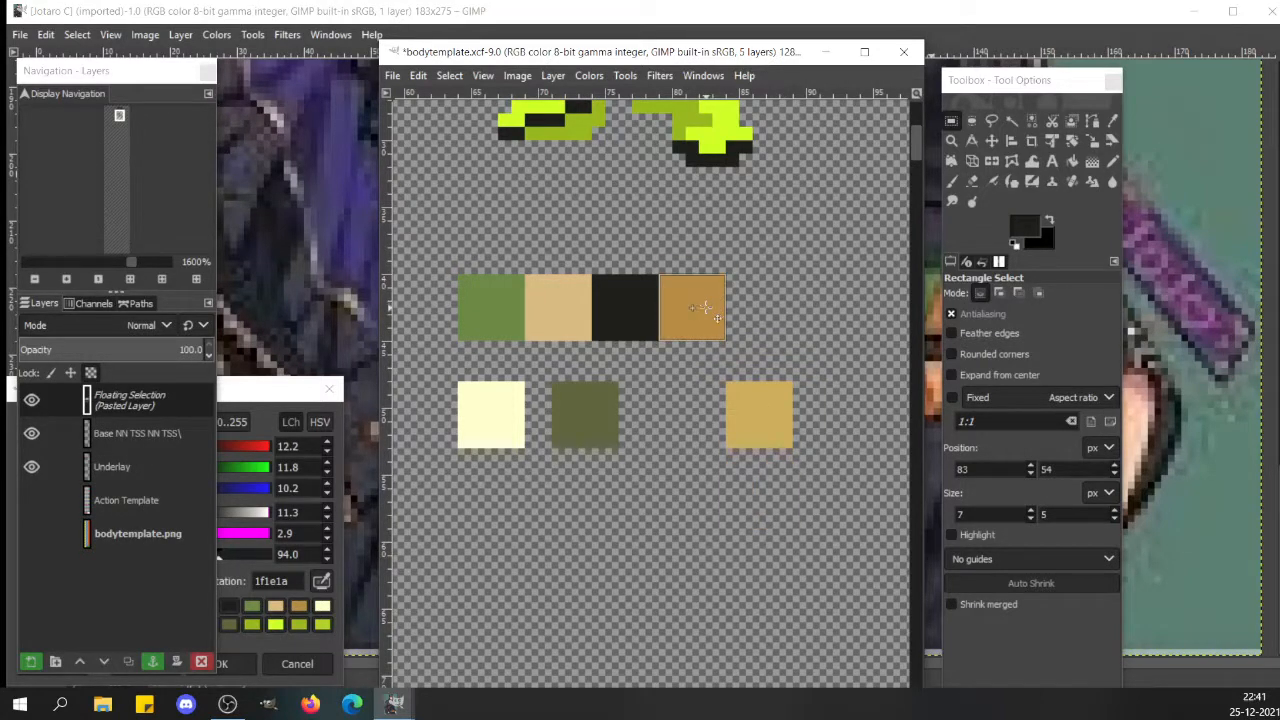
click(697, 400)
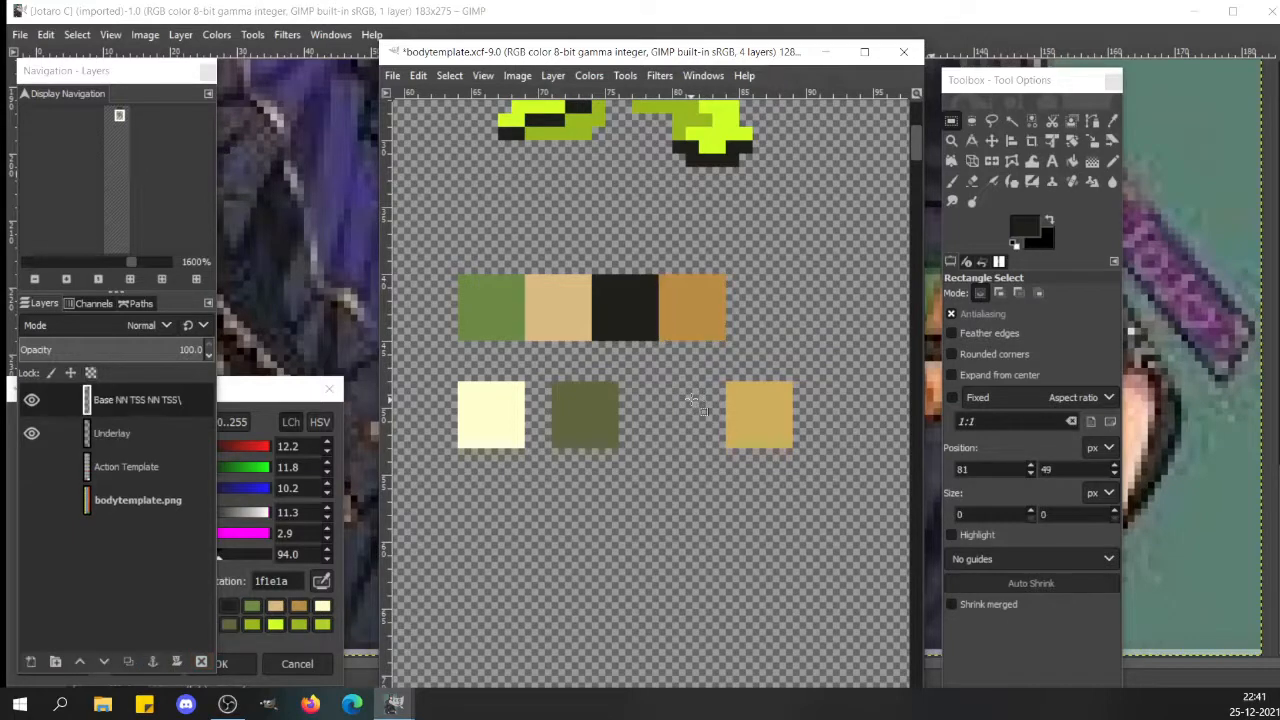
- Mix the lighter grey-brown 4f4b3e and paint it as a square swatch directly above the dark swatch
drag(916, 143, 916, 125)
key(n)
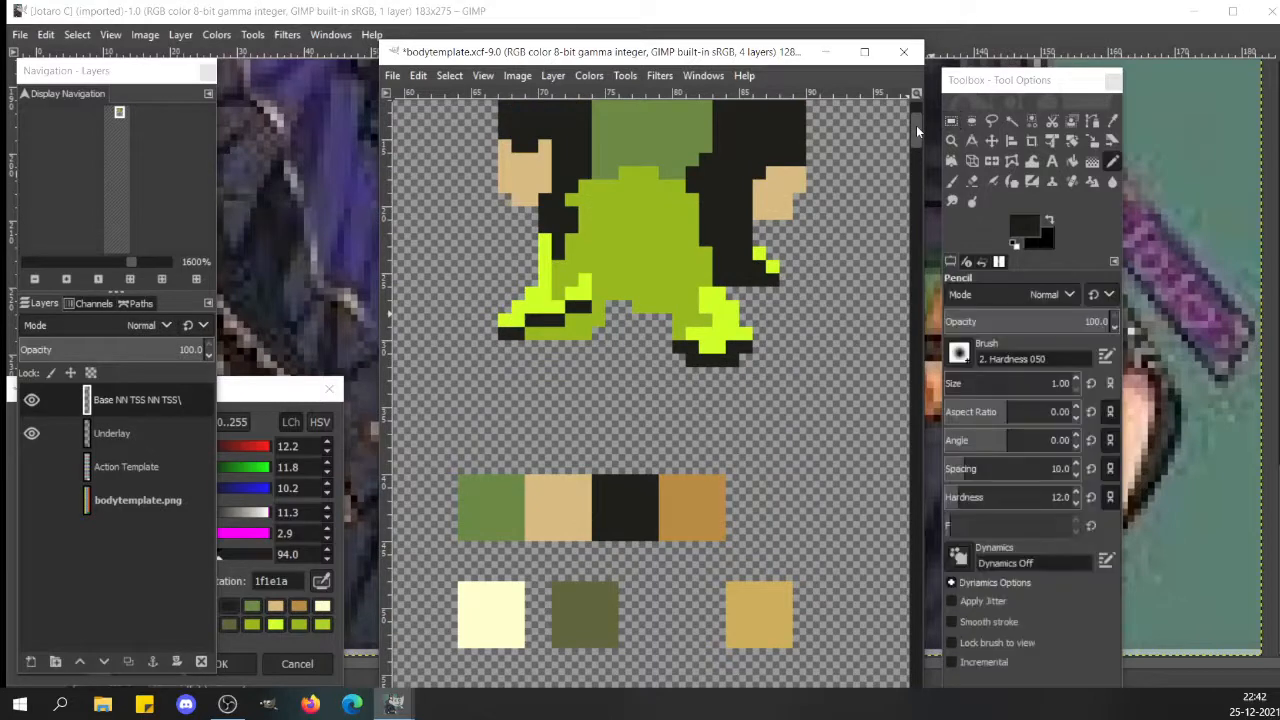
click(261, 392)
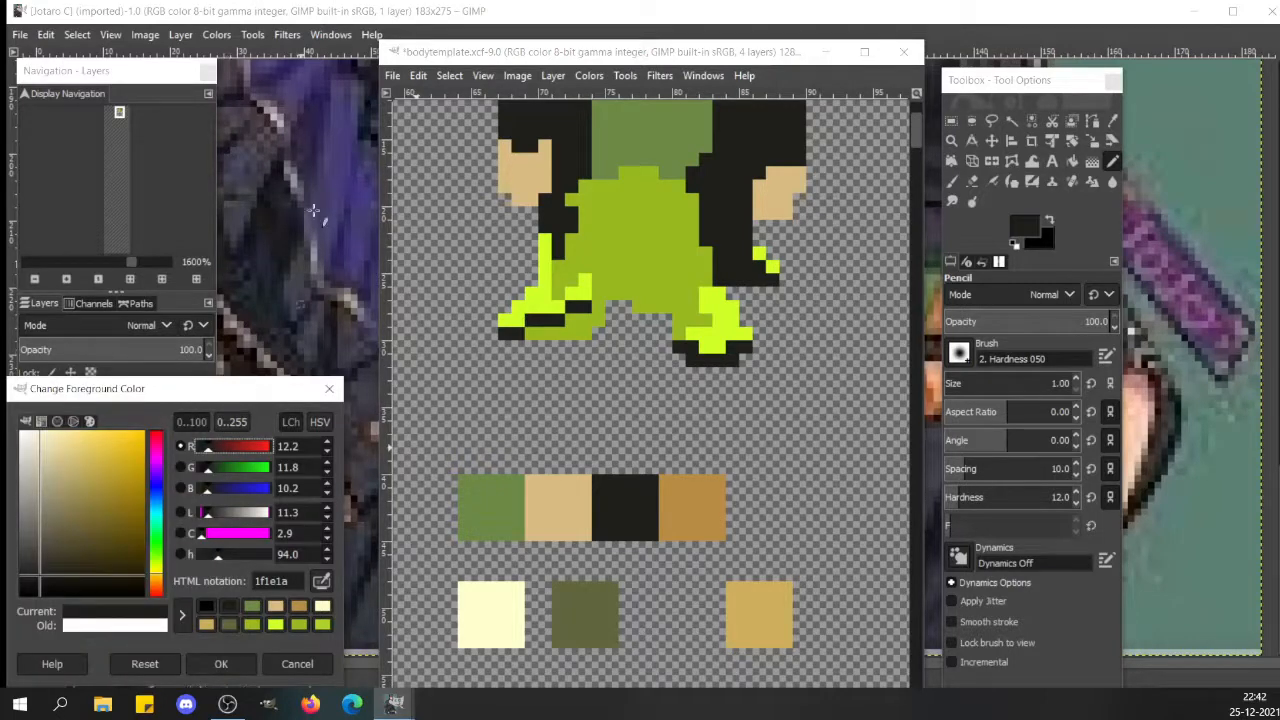
mouse_move(56, 575)
mouse_down()
mouse_move(57, 550)
mouse_move(44, 553)
mouse_up()
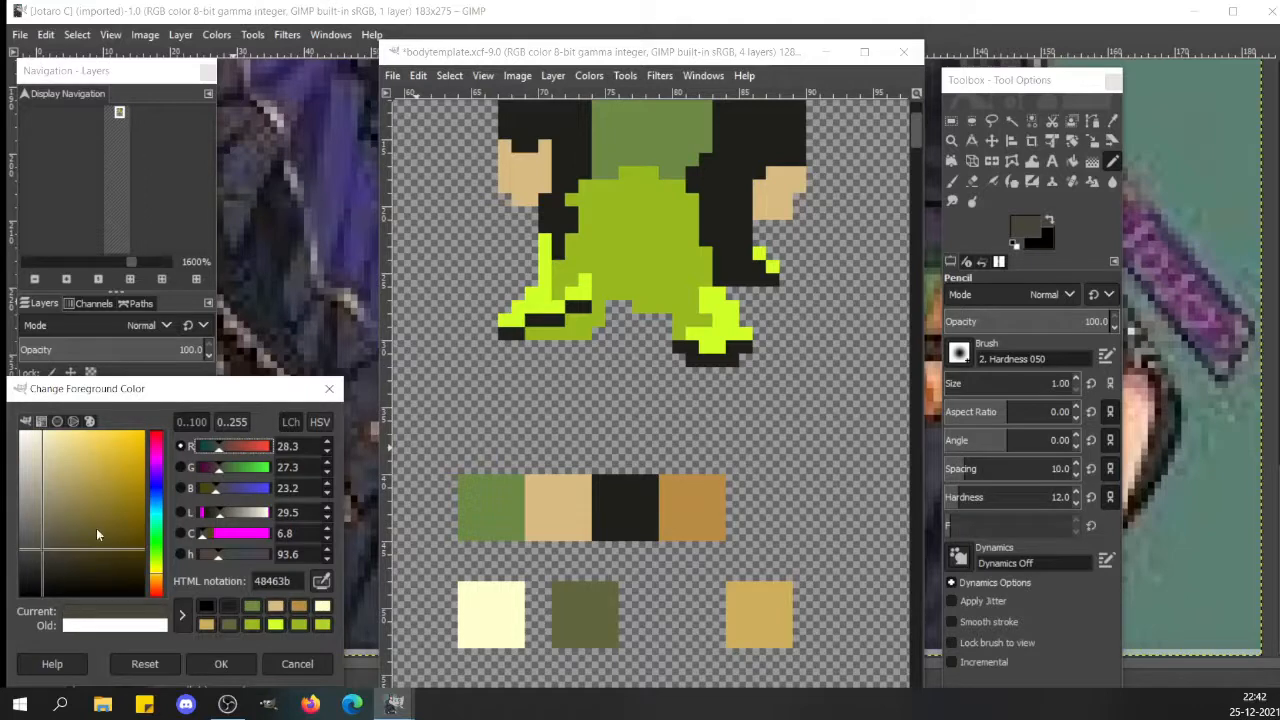
drag(41, 553, 46, 548)
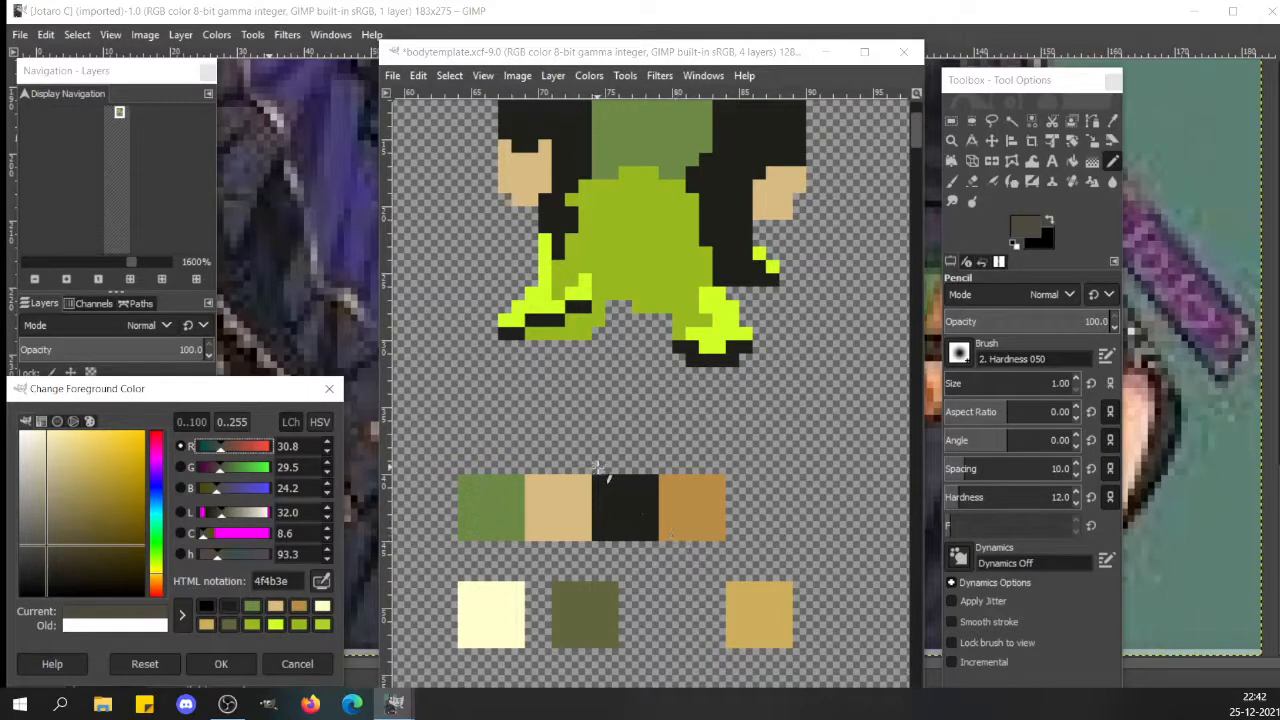
mouse_move(596, 468)
mouse_down()
mouse_move(644, 468)
mouse_move(652, 424)
mouse_move(618, 408)
mouse_move(596, 446)
mouse_move(610, 458)
mouse_move(645, 426)
mouse_move(614, 434)
mouse_move(643, 437)
mouse_move(630, 438)
mouse_up()
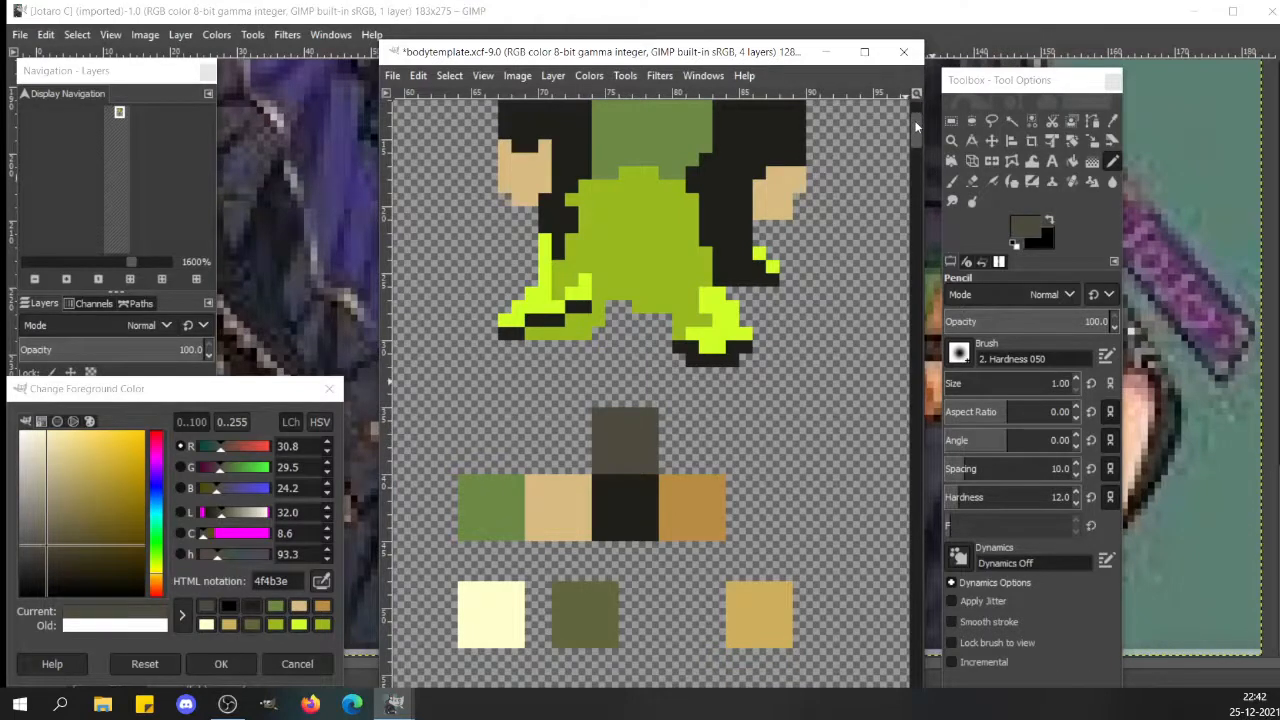
- Highlight the left sleeve's outer edge from shoulder to cuff with the Pencil in 4f4b3e, including the cuff pixels above the hand
scroll(770, 160, up, 4)
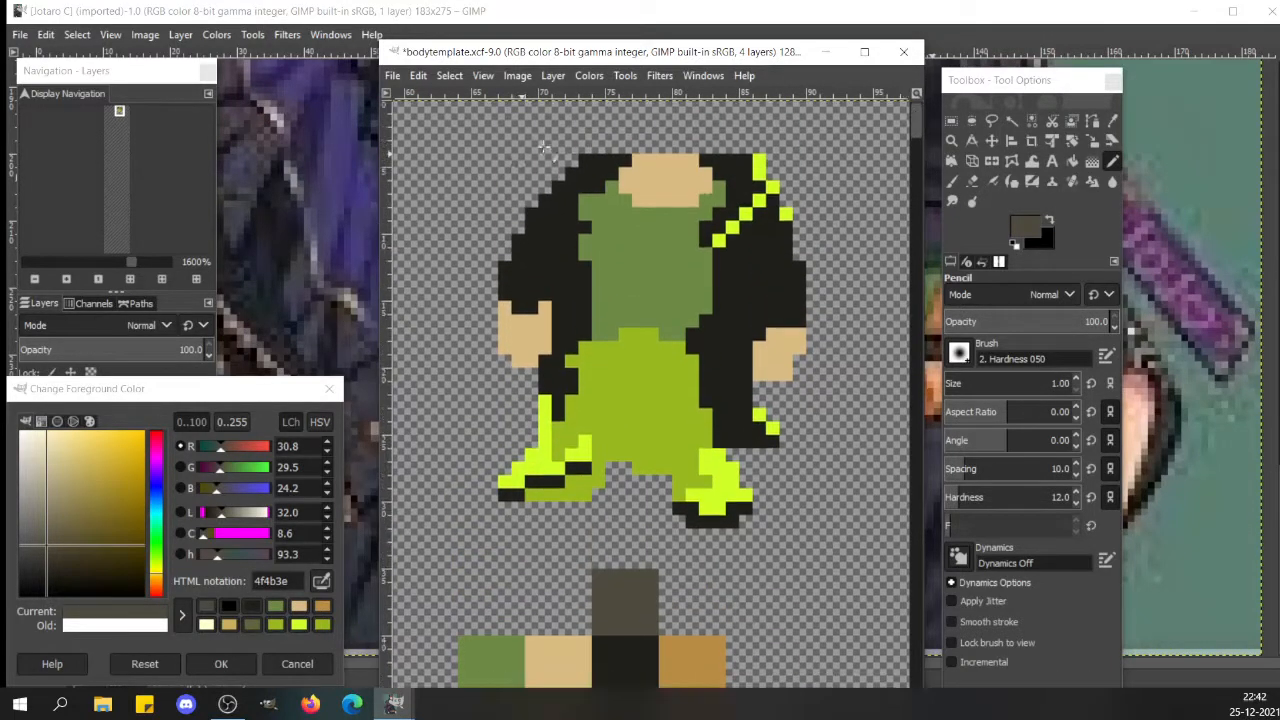
click(584, 161)
shift+click(533, 212)
click(546, 200)
shift+click(572, 176)
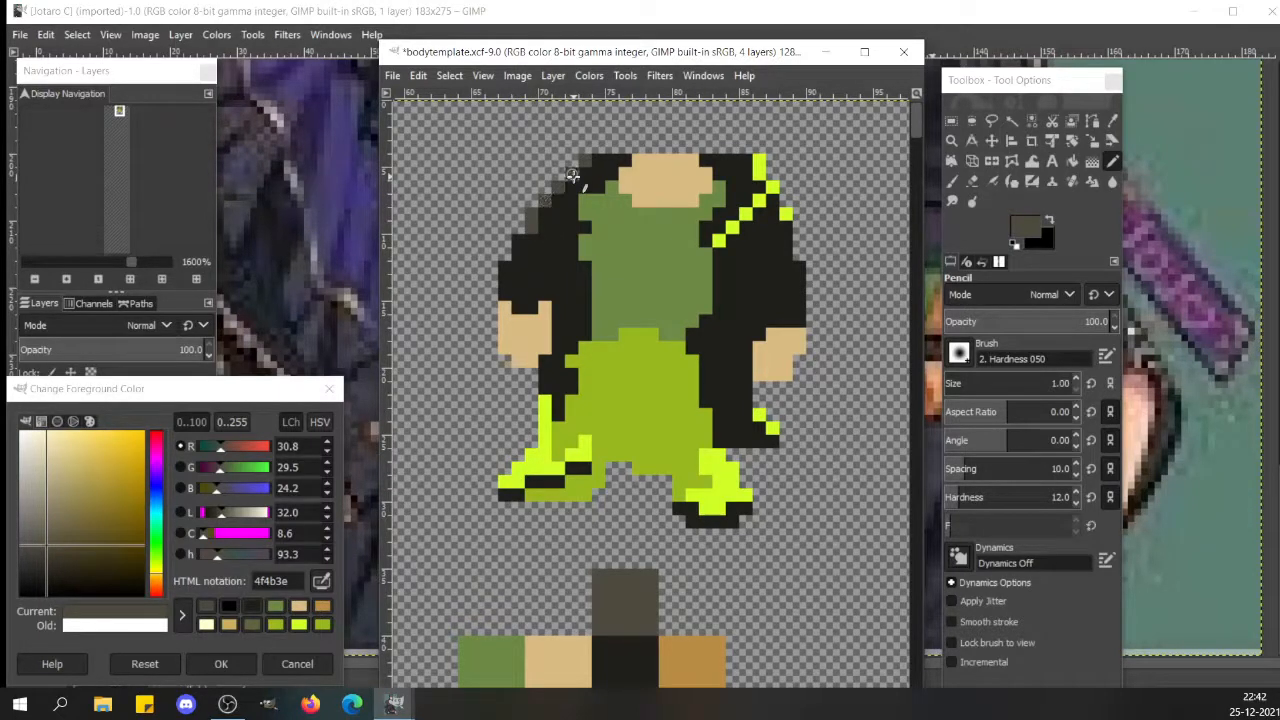
click(522, 243)
click(522, 252)
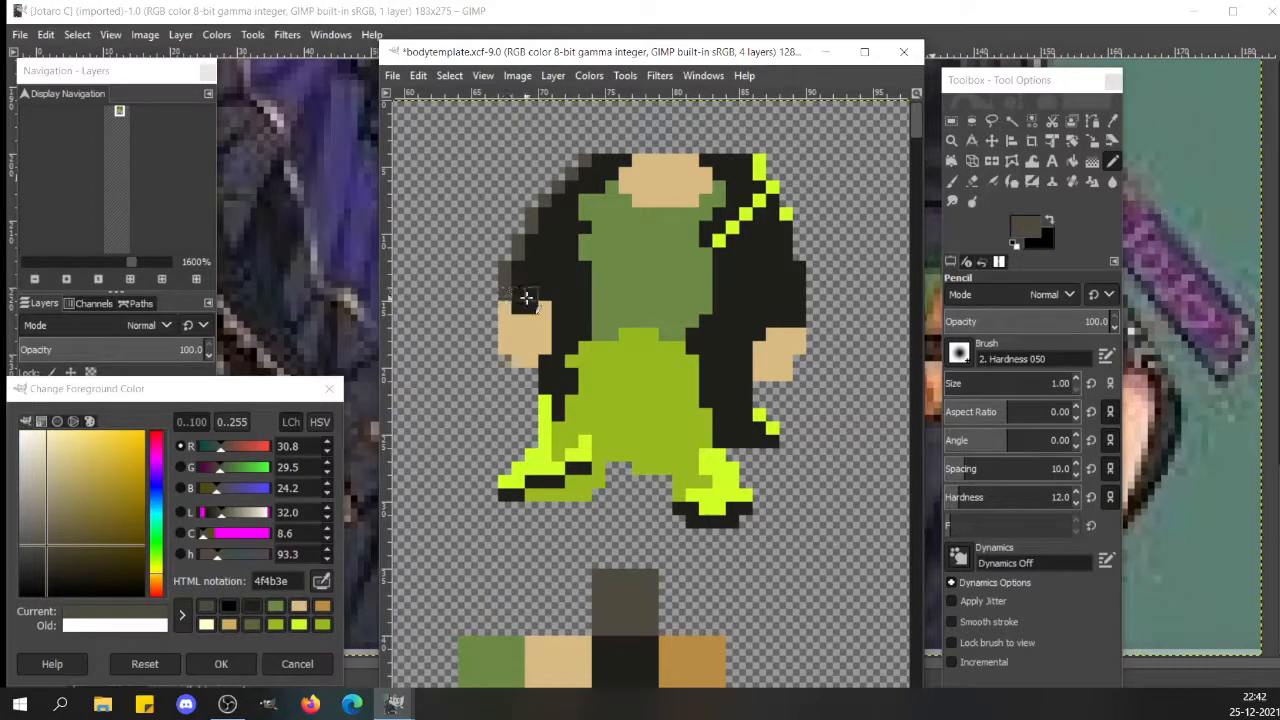
click(527, 297)
click(541, 297)
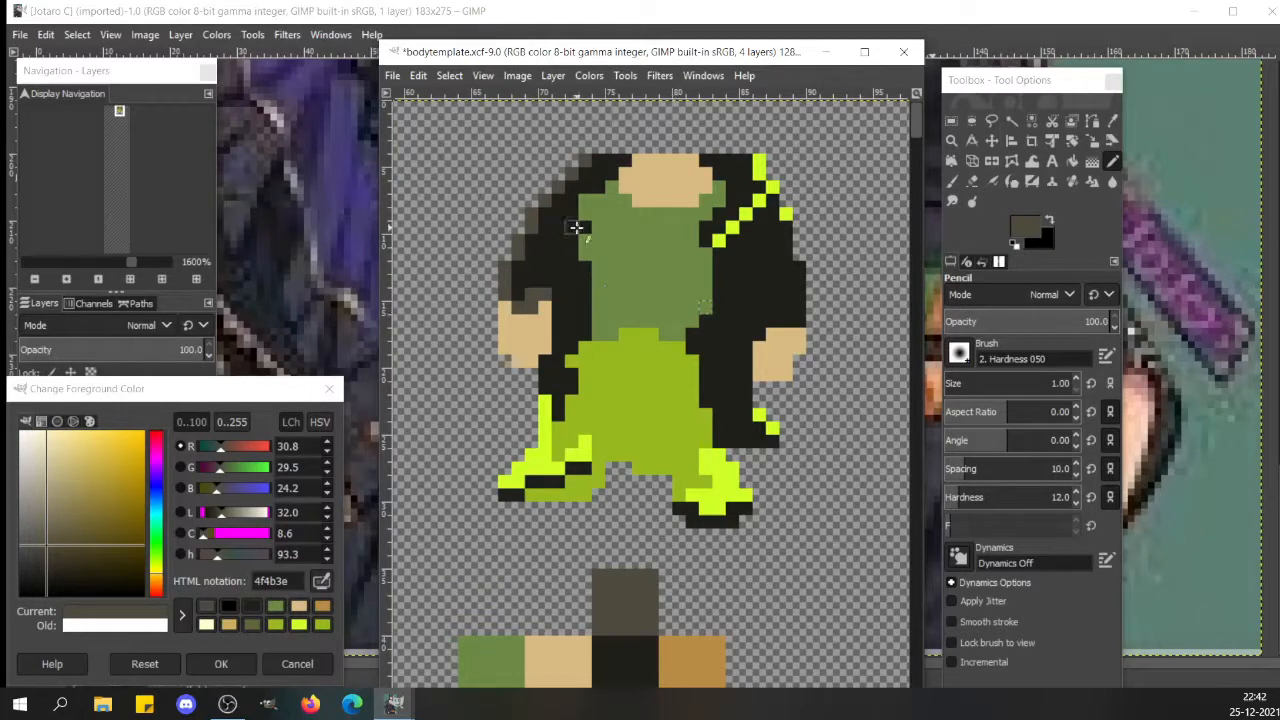
- Paint the left jacket front's inner edge in 4f4b3e, from the collar down to the hem
drag(585, 199, 592, 197)
click(599, 187)
click(612, 174)
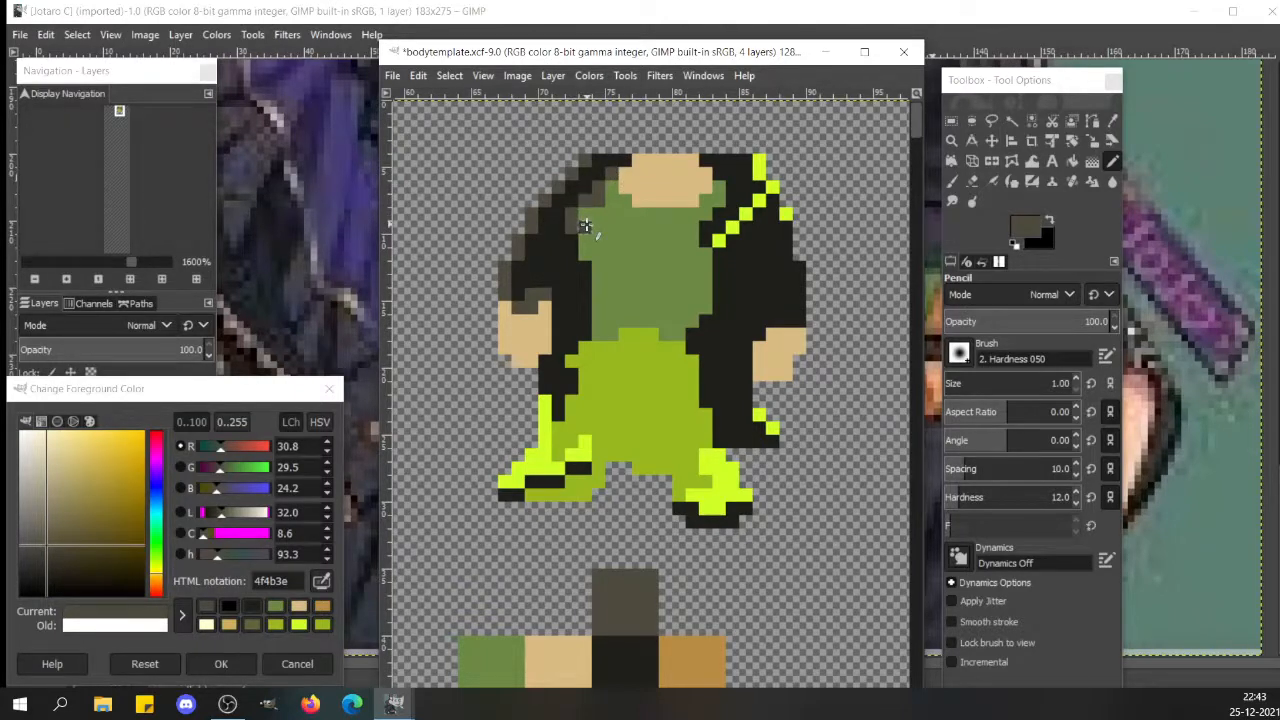
mouse_move(577, 236)
mouse_down()
mouse_move(583, 332)
mouse_move(557, 410)
mouse_up()
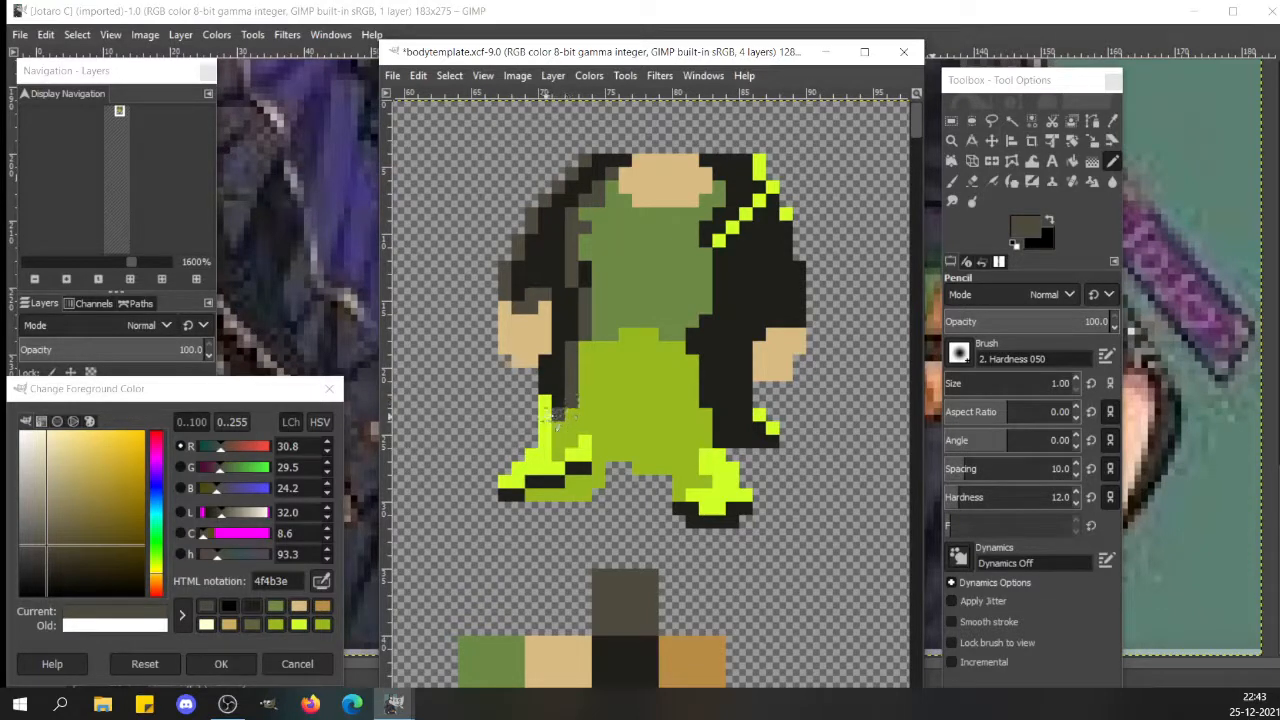
click(546, 414)
- Repaint the bright pixels above the left hem in 1f1e1a and the dark pixel beside the shirt in 6d8a47 green
ctrl+click(552, 380)
drag(548, 390, 549, 399)
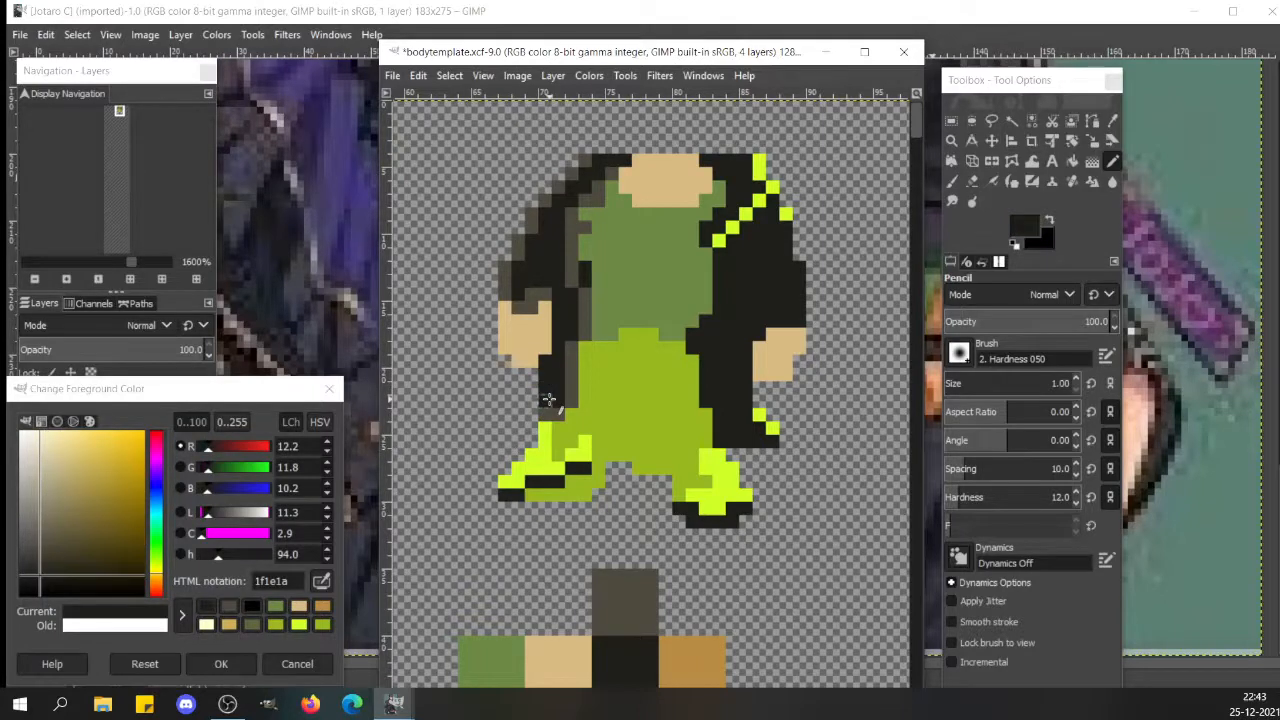
ctrl+click(584, 308)
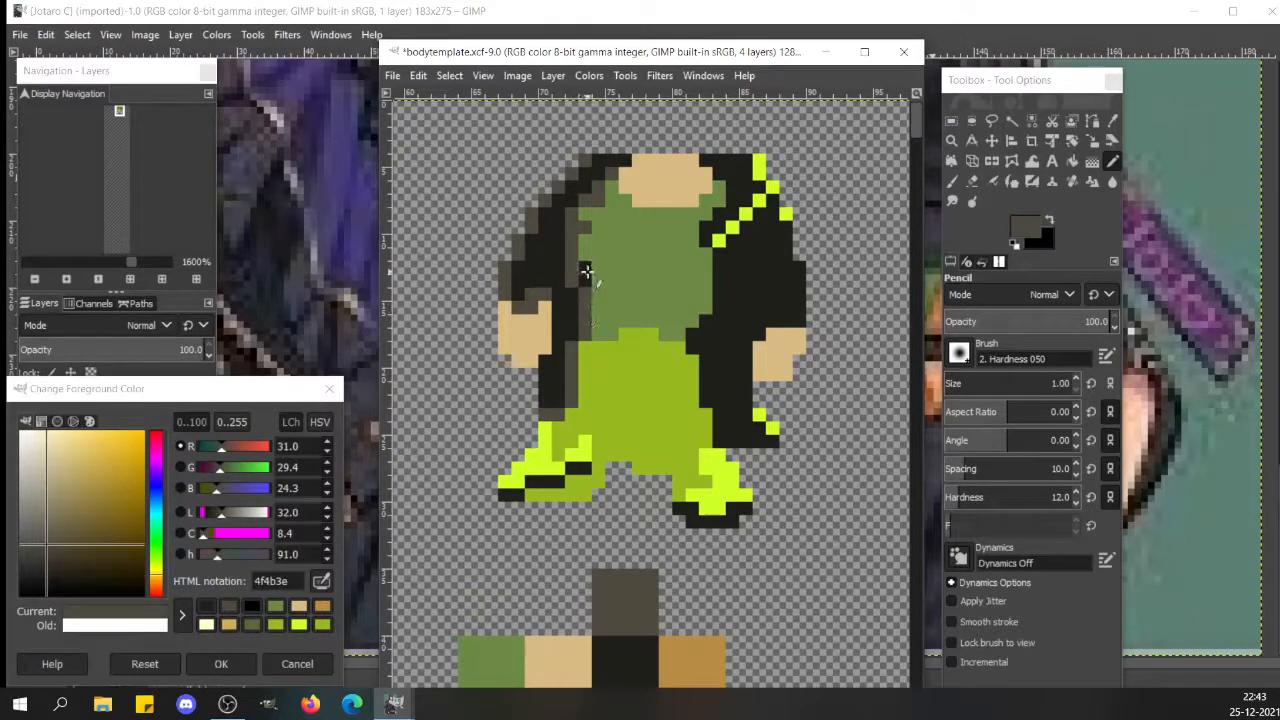
click(586, 270)
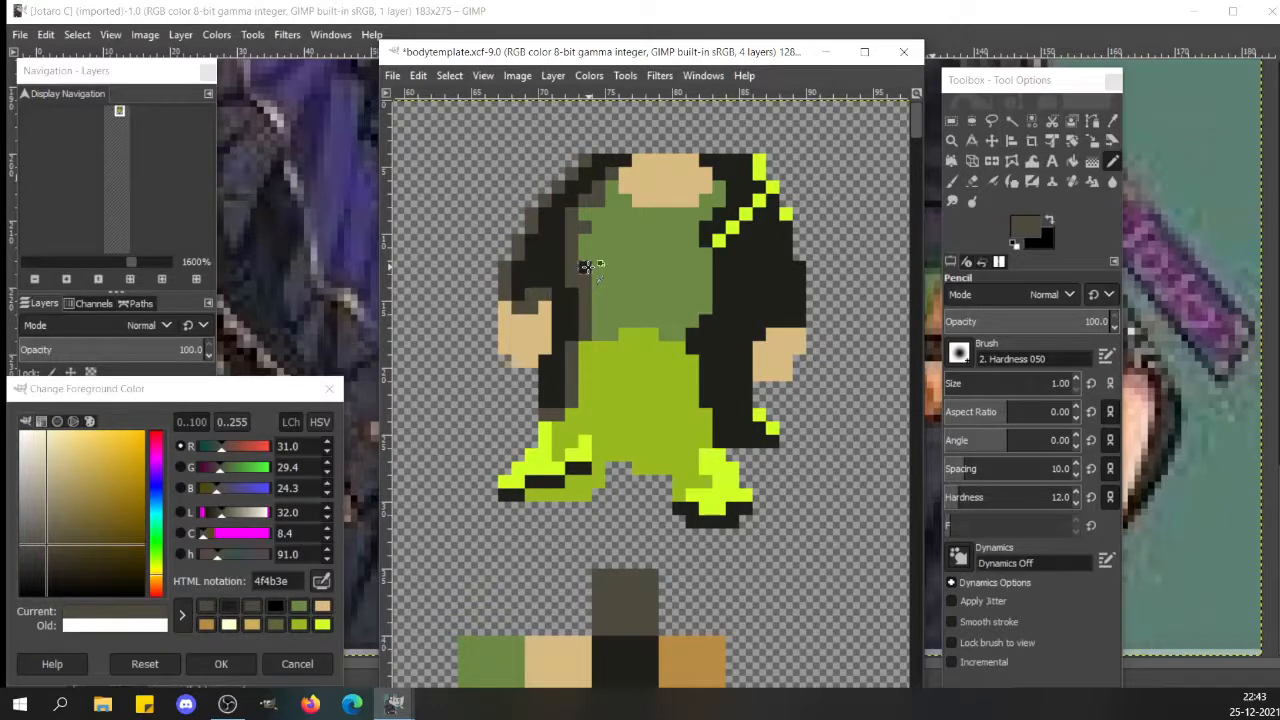
ctrl+click(614, 266)
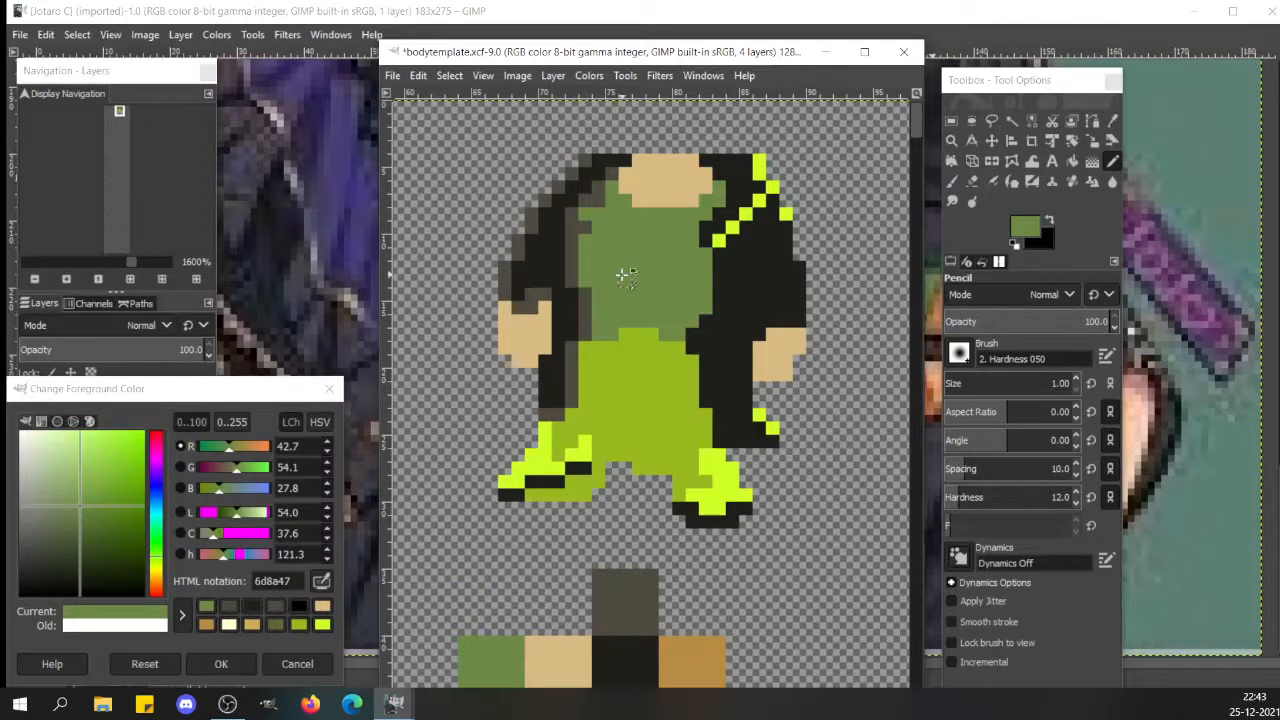
- Recolour the right shoulder's bright diagonal line and the right sleeve's outer edge in 4f4b3e
ctrl+click(580, 227)
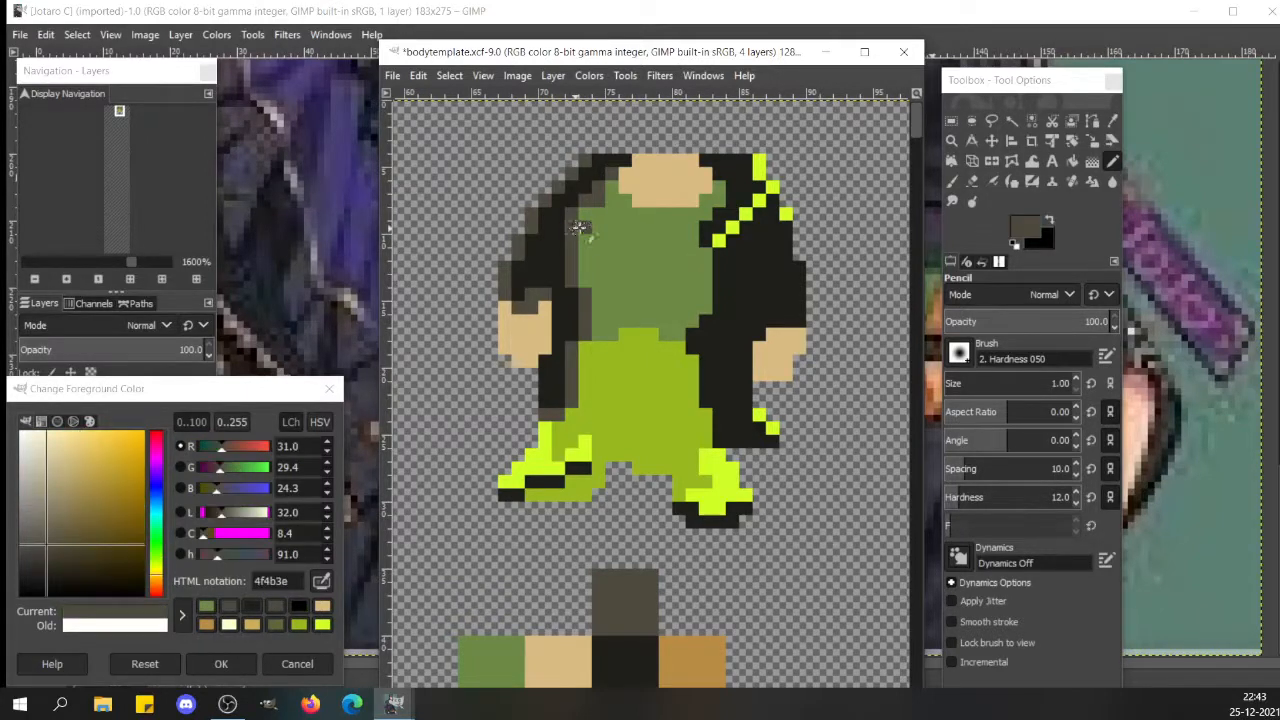
click(718, 242)
shift+click(772, 187)
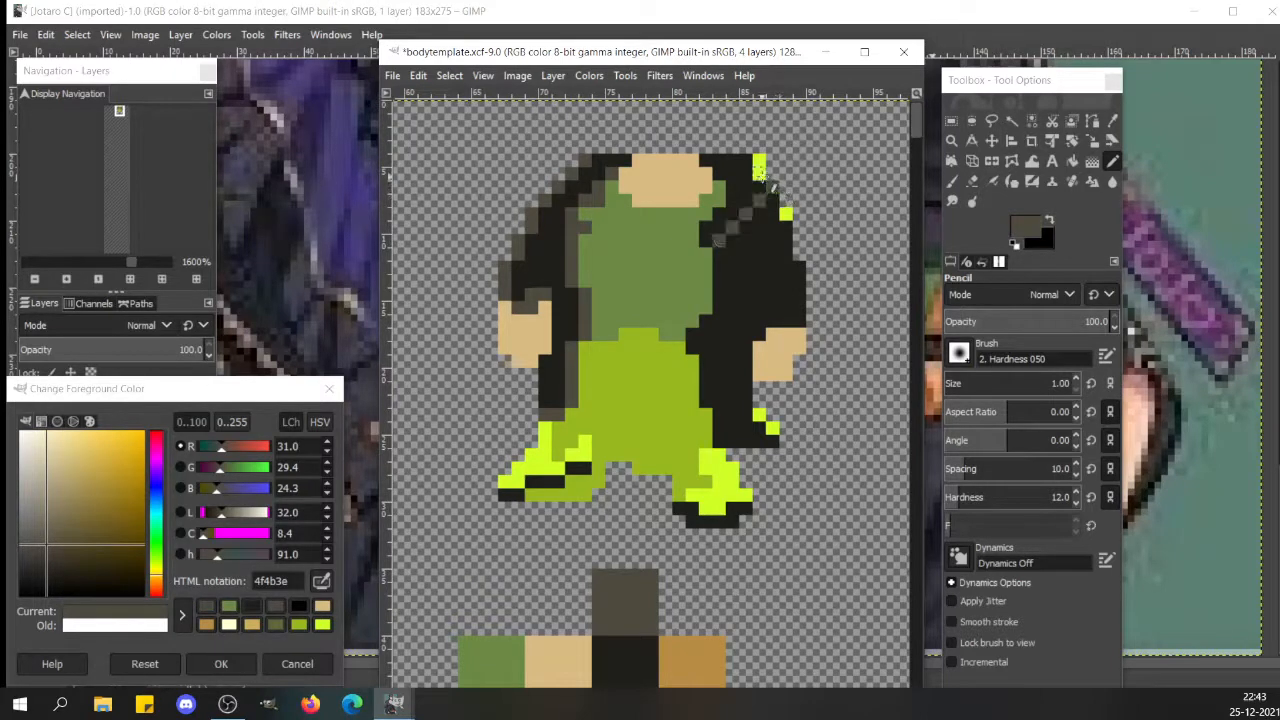
drag(771, 185, 762, 160)
click(787, 215)
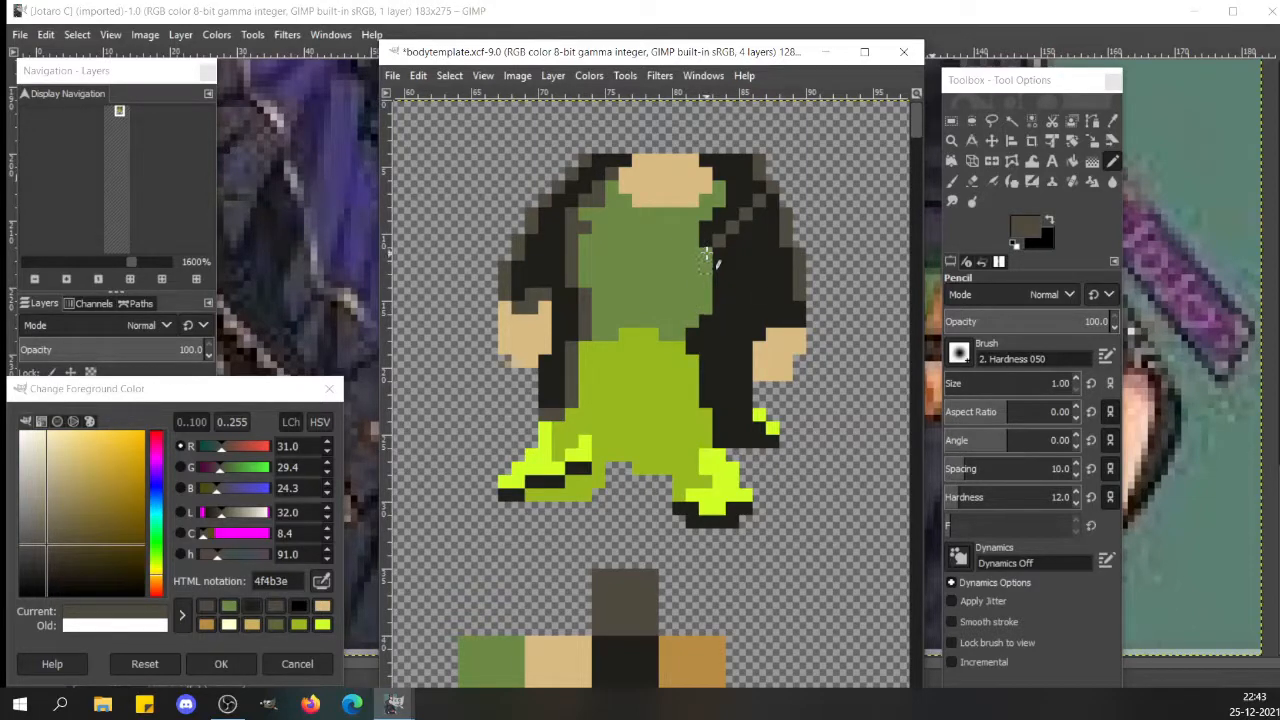
- Paint the right jacket front's inner edge down to the hem and the coat tail's bright pixels in 4f4b3e
shift+click(705, 305)
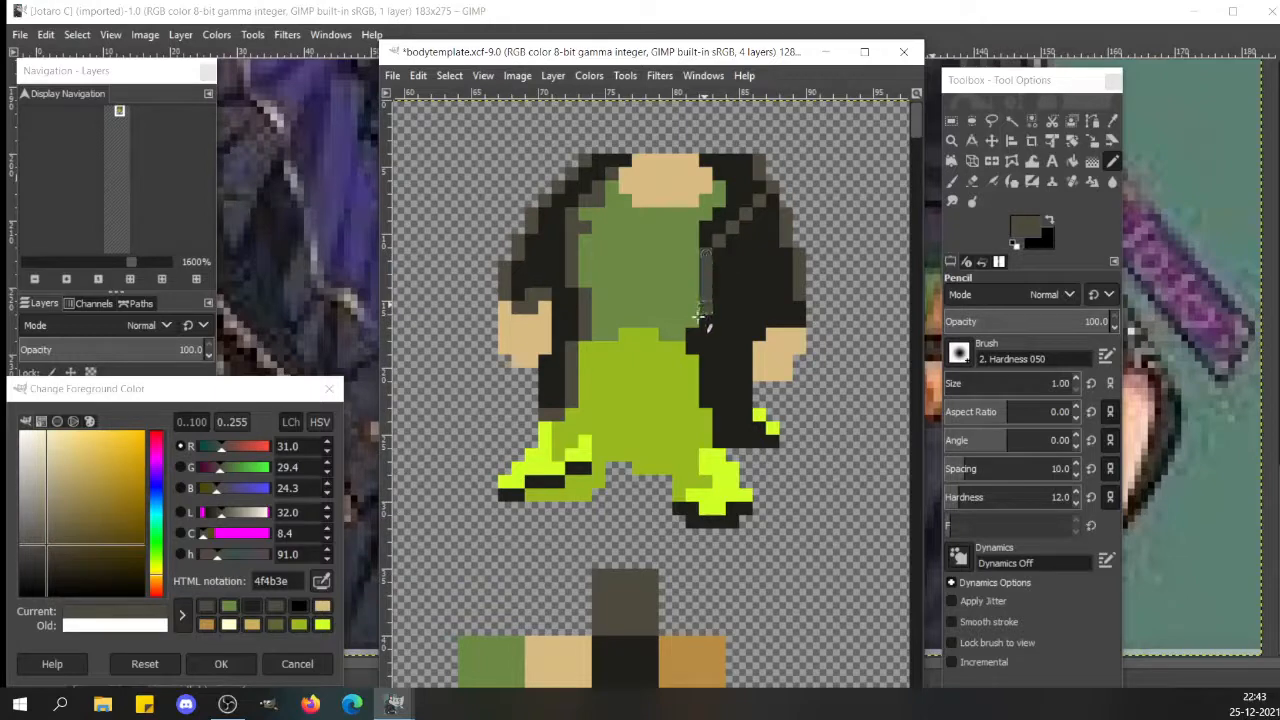
shift+click(692, 322)
shift+click(693, 395)
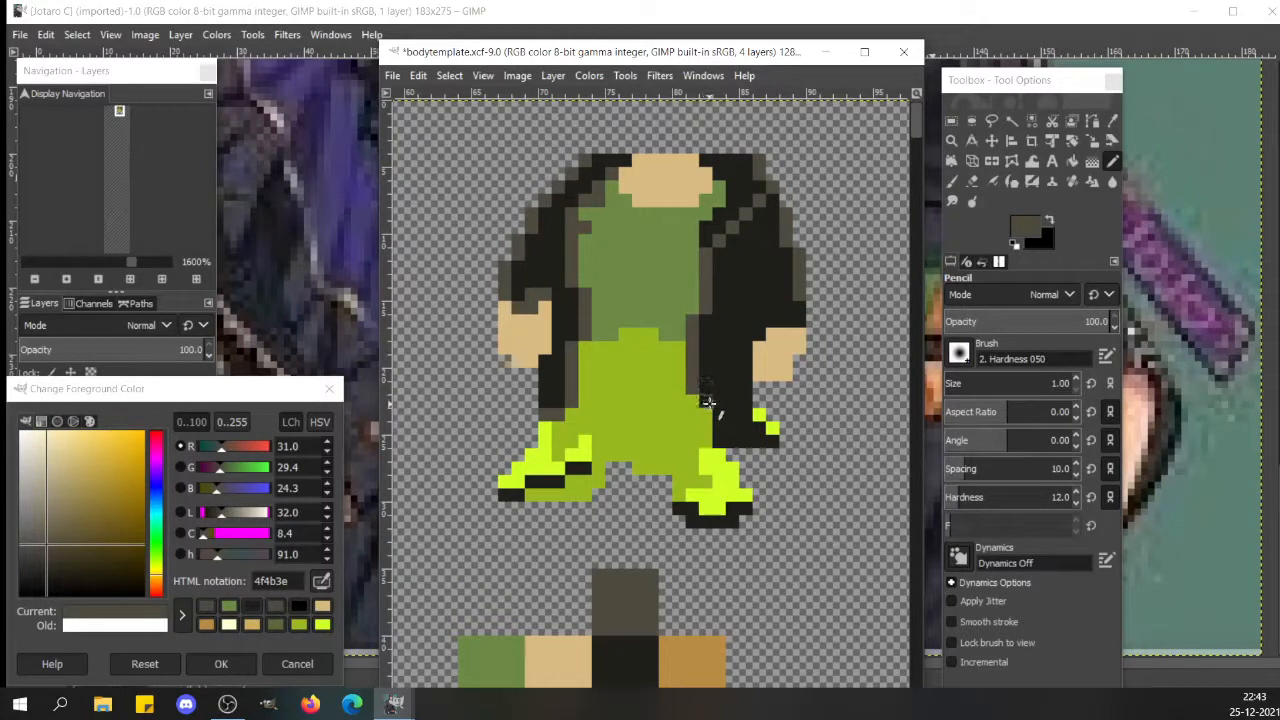
shift+click(714, 414)
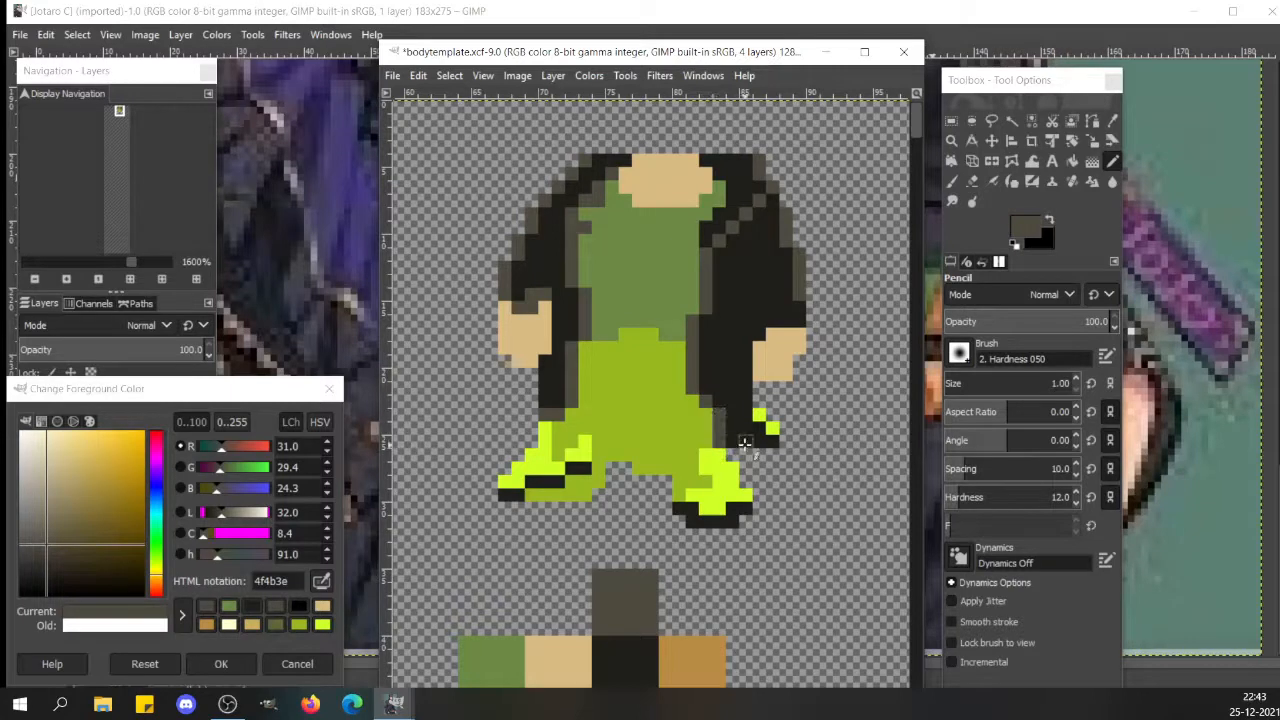
click(760, 416)
click(772, 430)
click(772, 428)
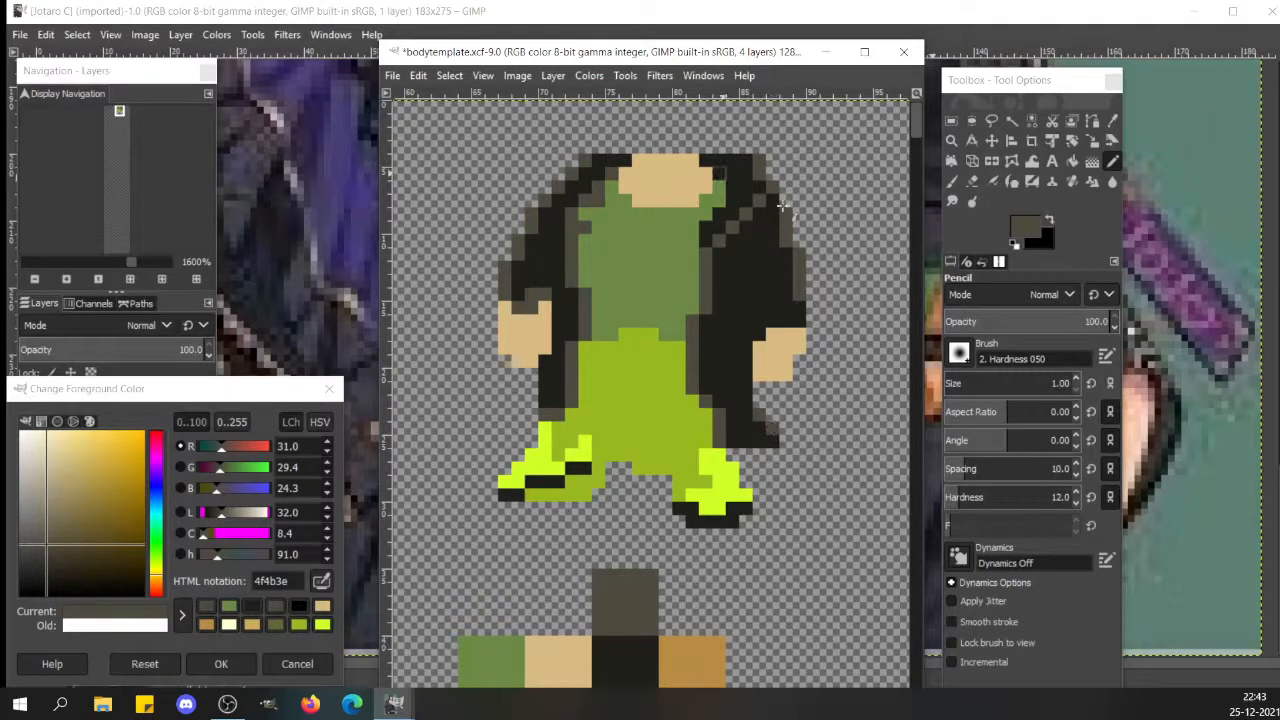
- Compare the shaded jacket and the unfinished trousers and shoes with the palette swatches below the sprite
scroll(916, 118, down, 5)
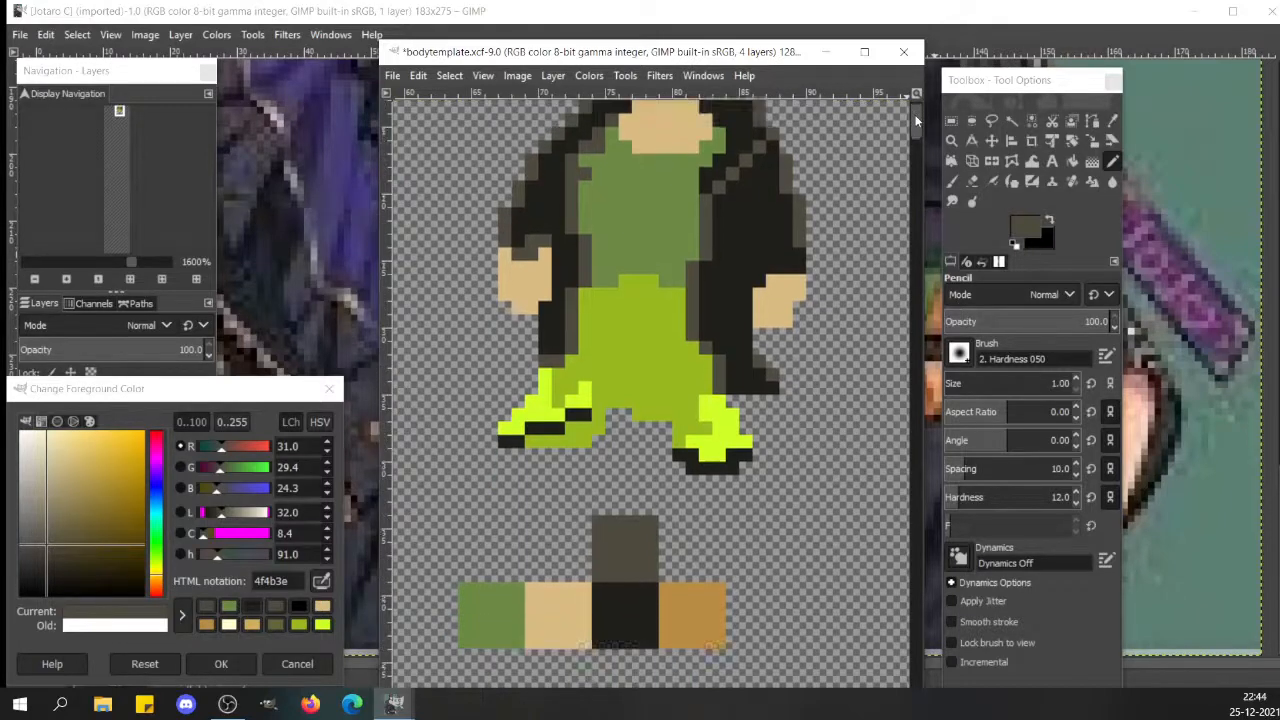
scroll(916, 125, up, 1)
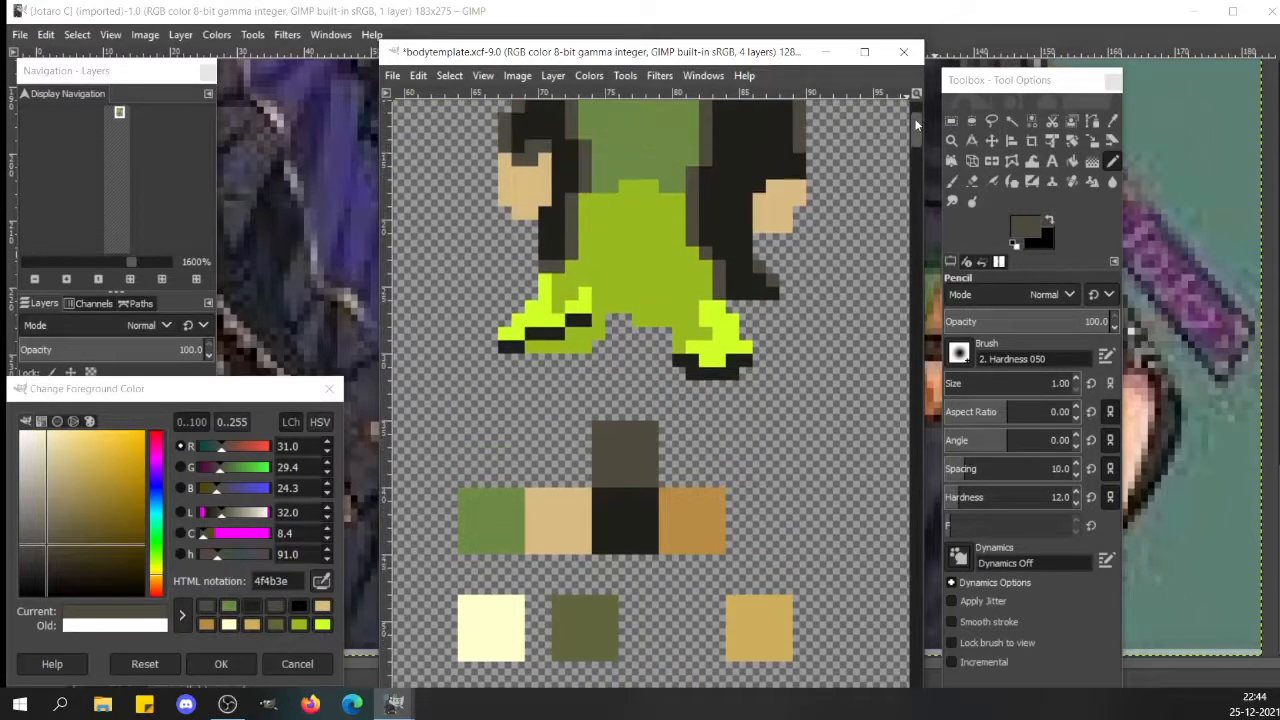
scroll(916, 120, up, 4)
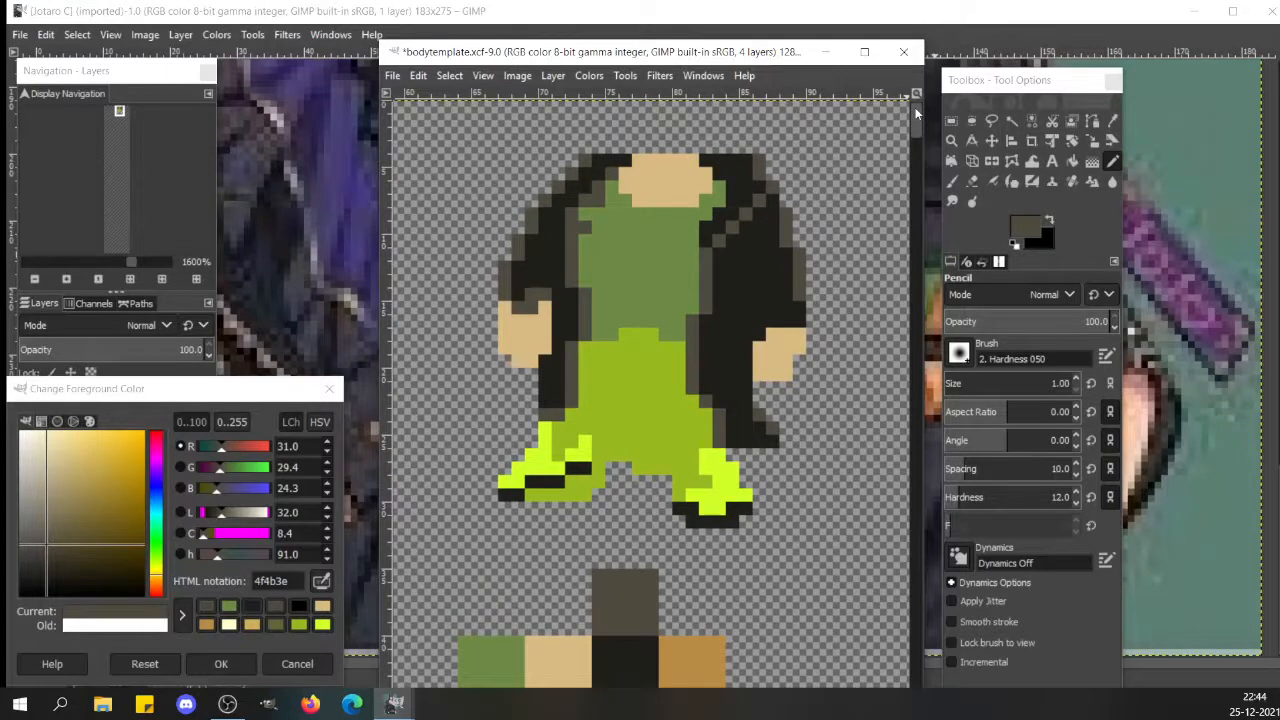
scroll(916, 118, down, 5)
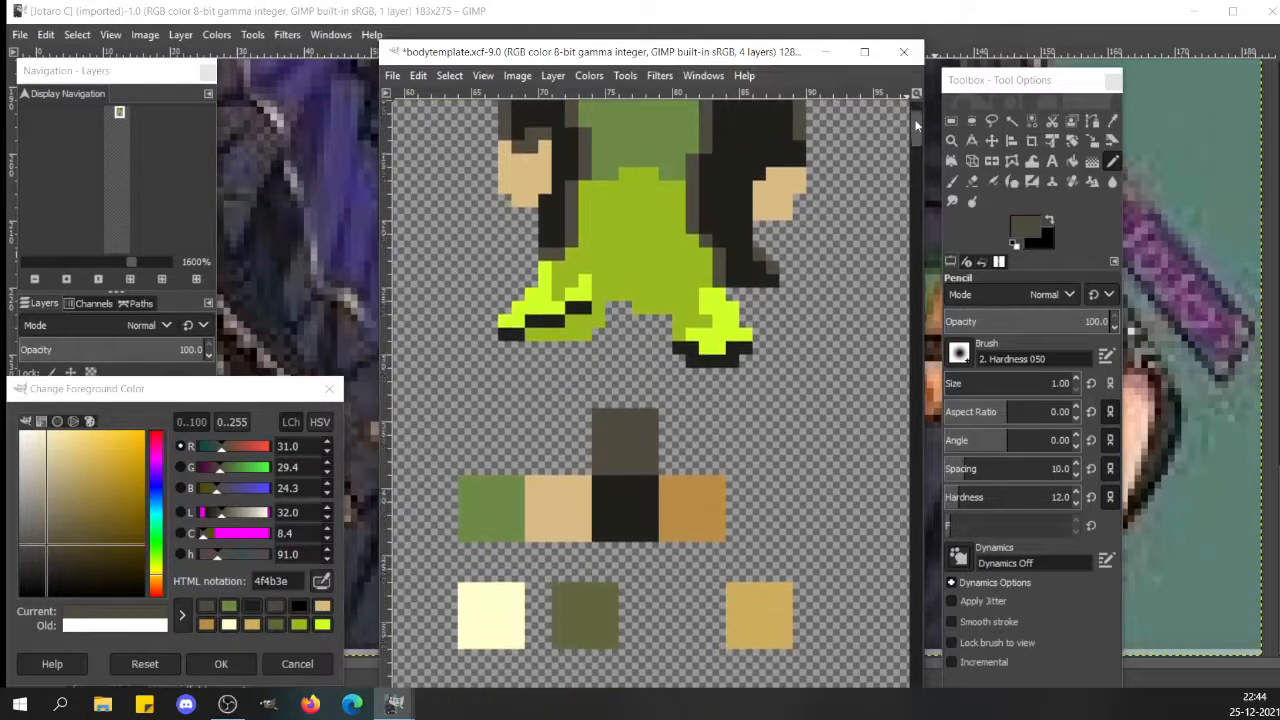
scroll(916, 122, up, 4)
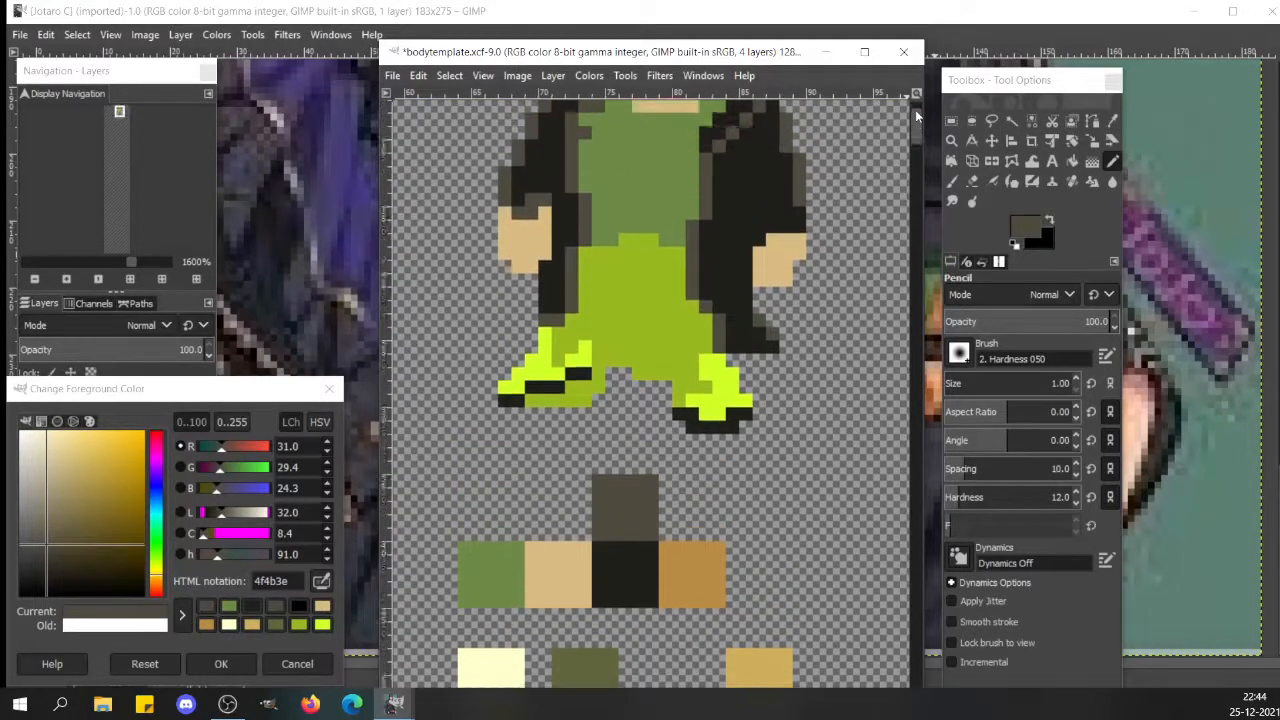
scroll(915, 110, down, 1)
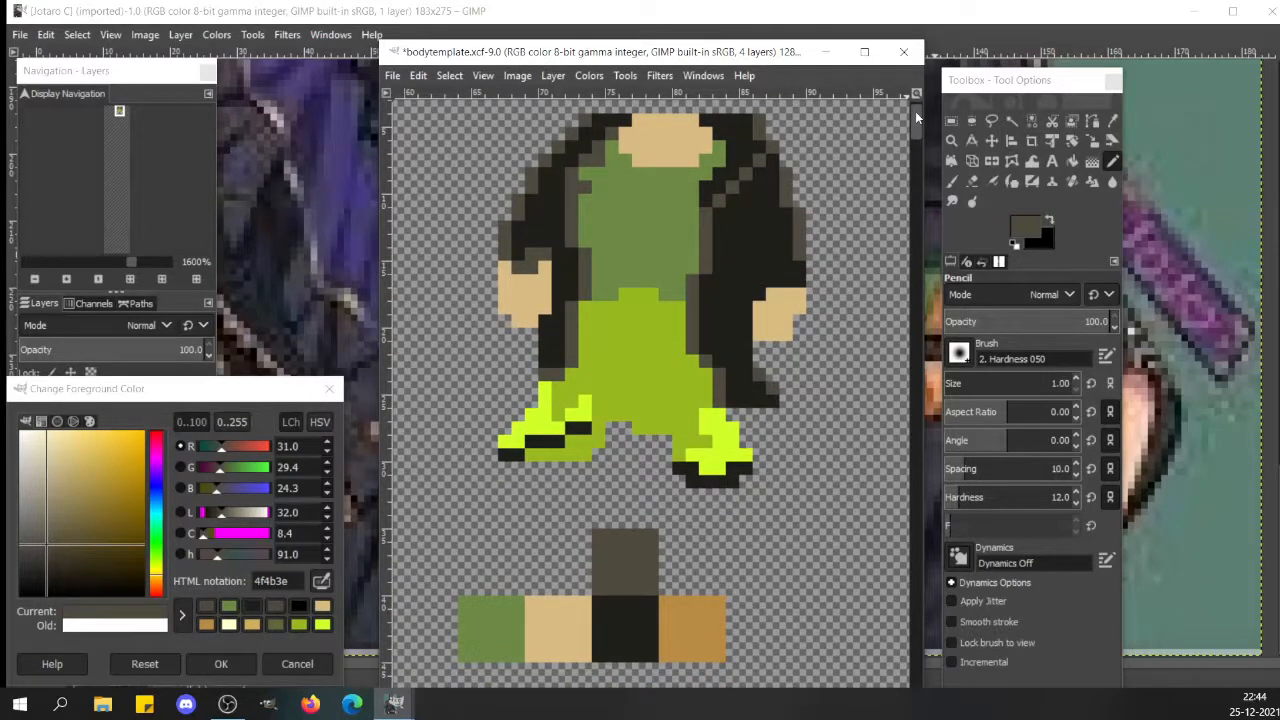
scroll(915, 112, down, 3)
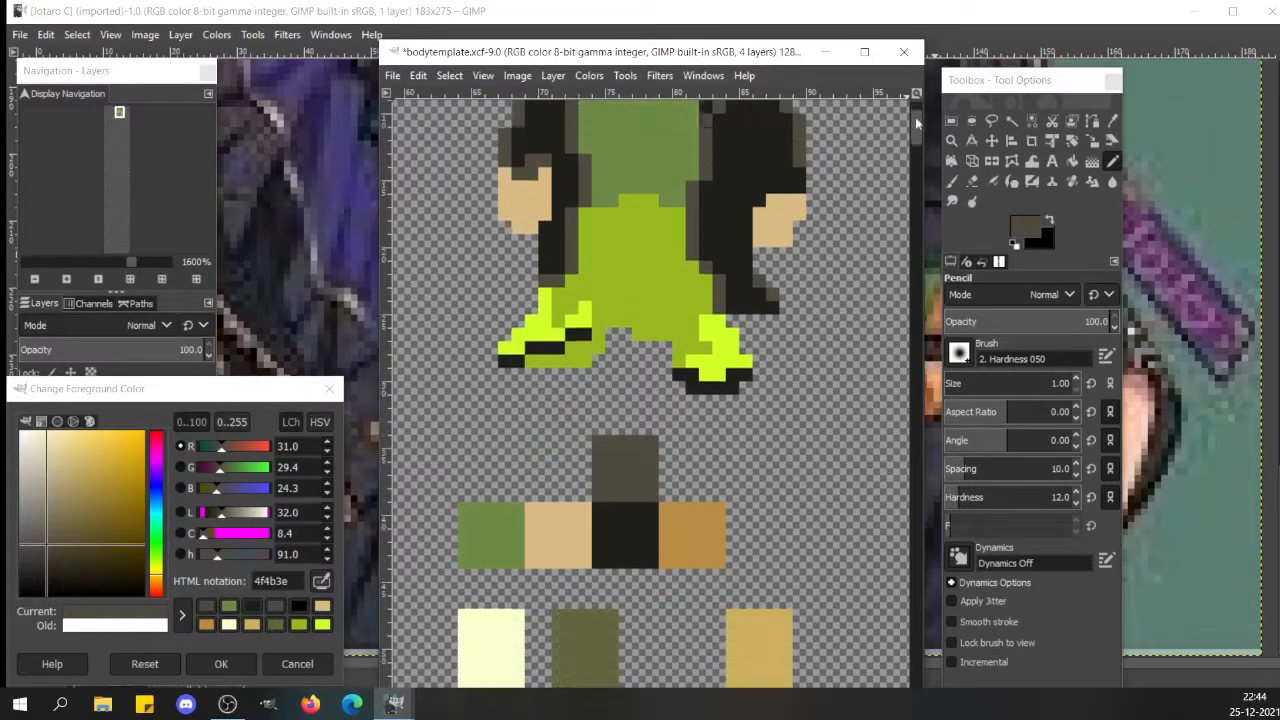
scroll(915, 118, up, 2)
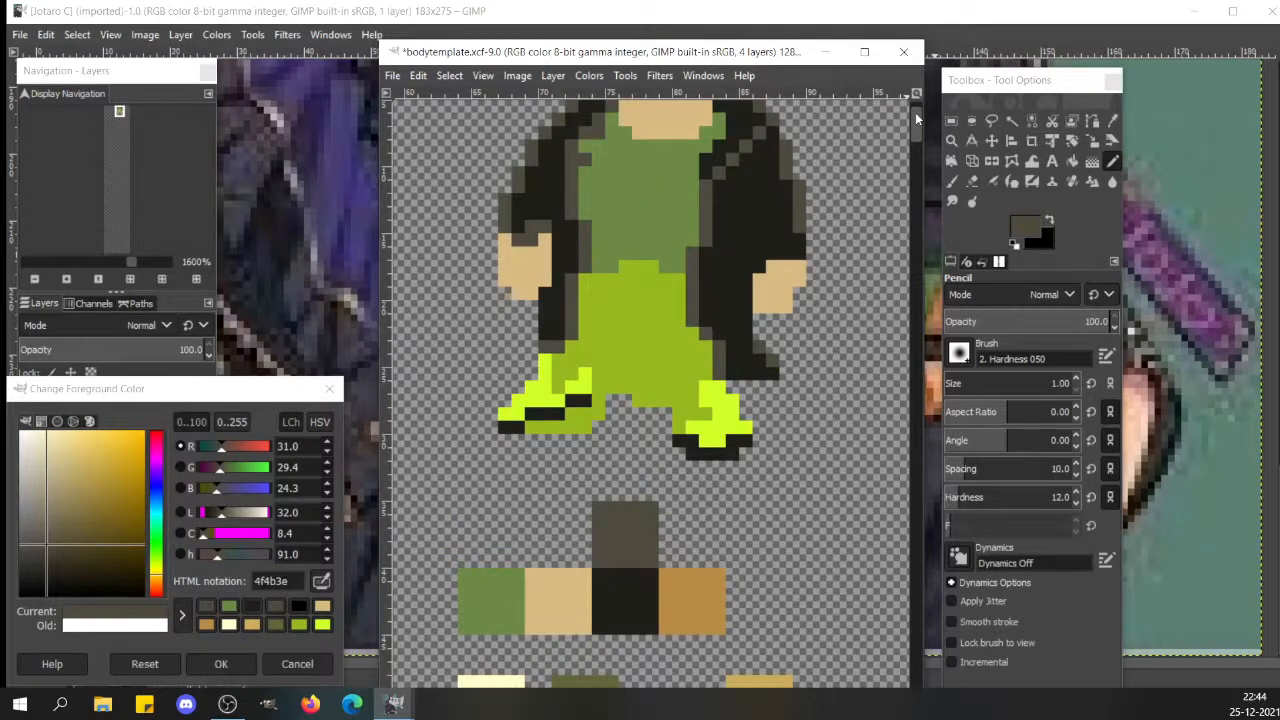
drag(915, 112, 915, 119)
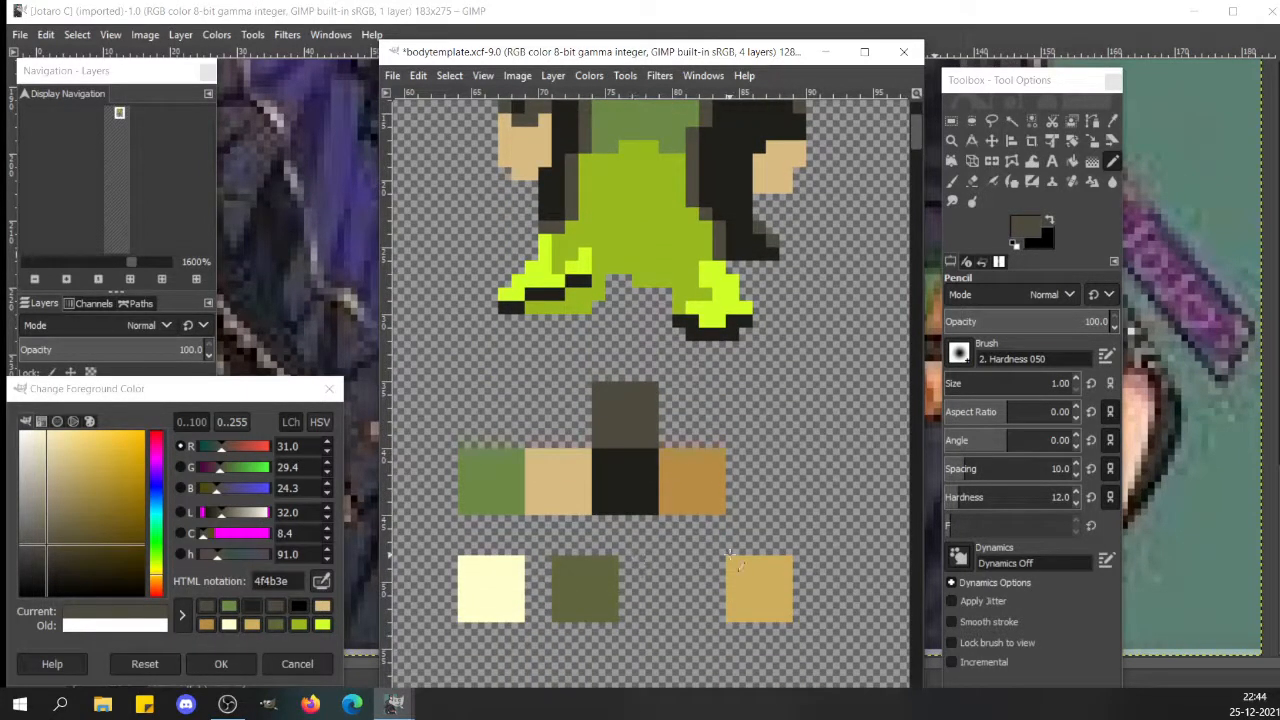
- Sample the b88c45 swatch and paint two stacked pixels at the upper inner edge of the right jacket front
click(707, 484)
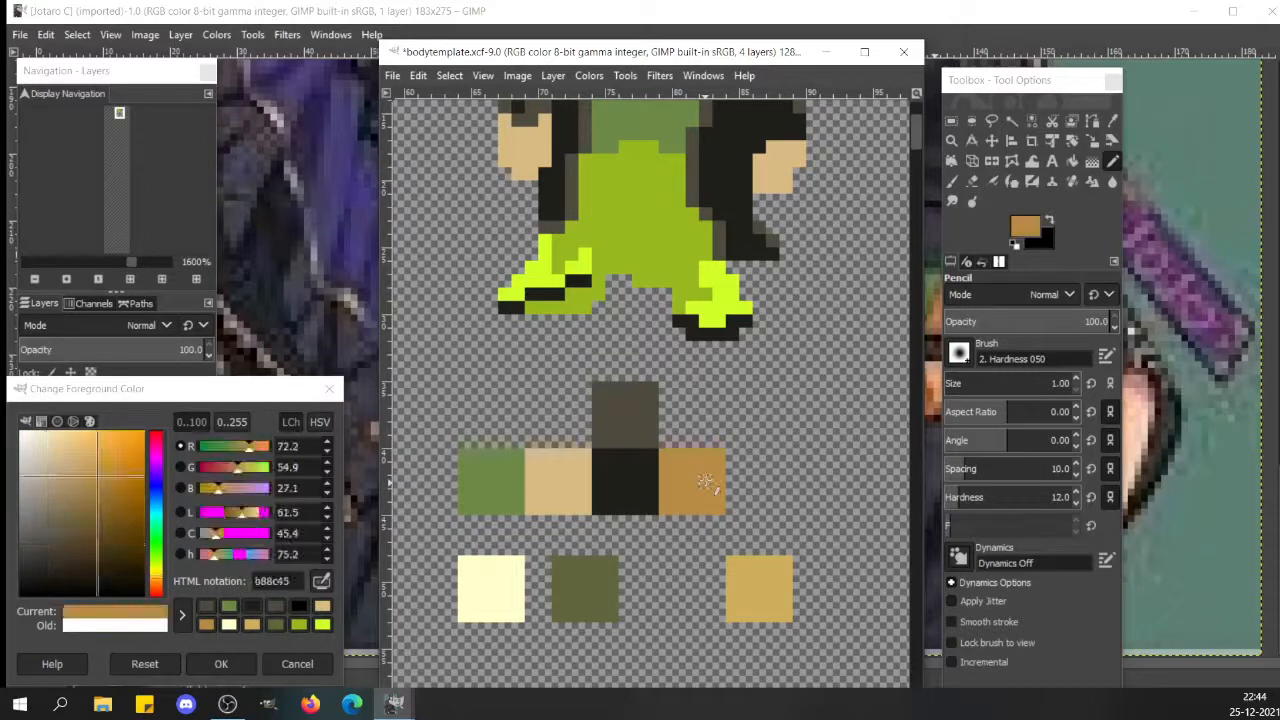
drag(918, 128, 918, 119)
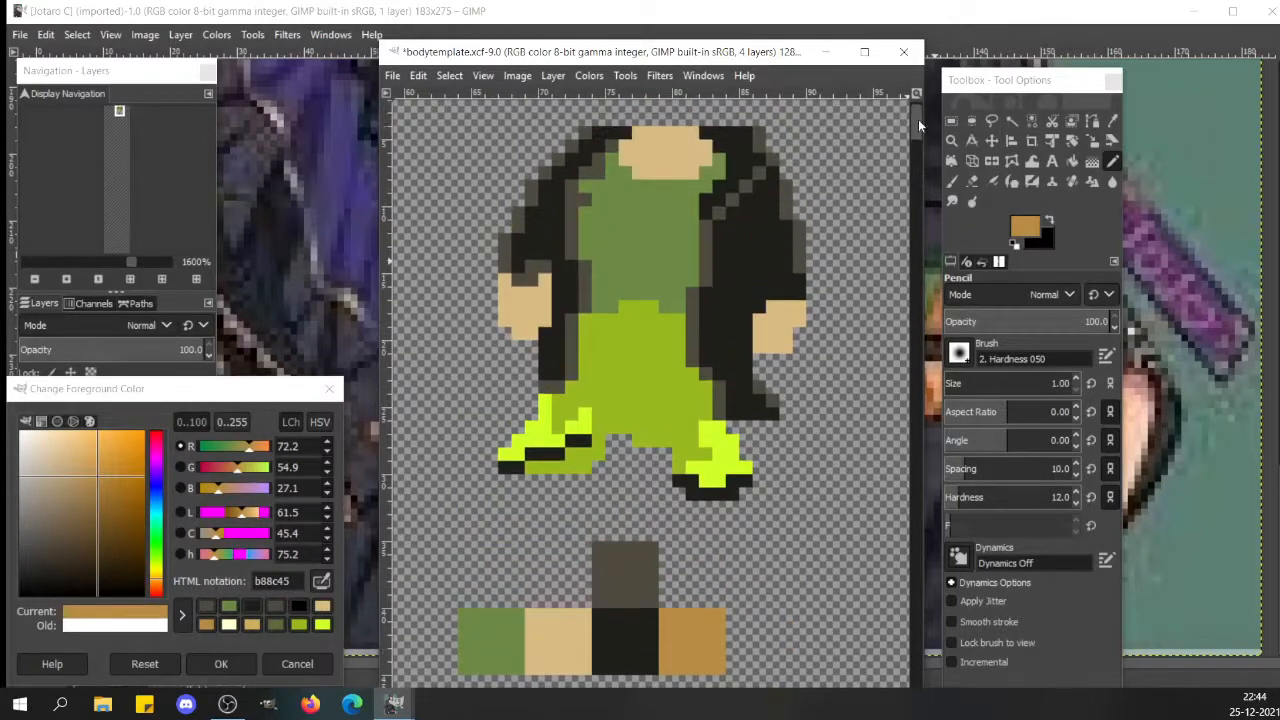
click(723, 200)
click(719, 187)
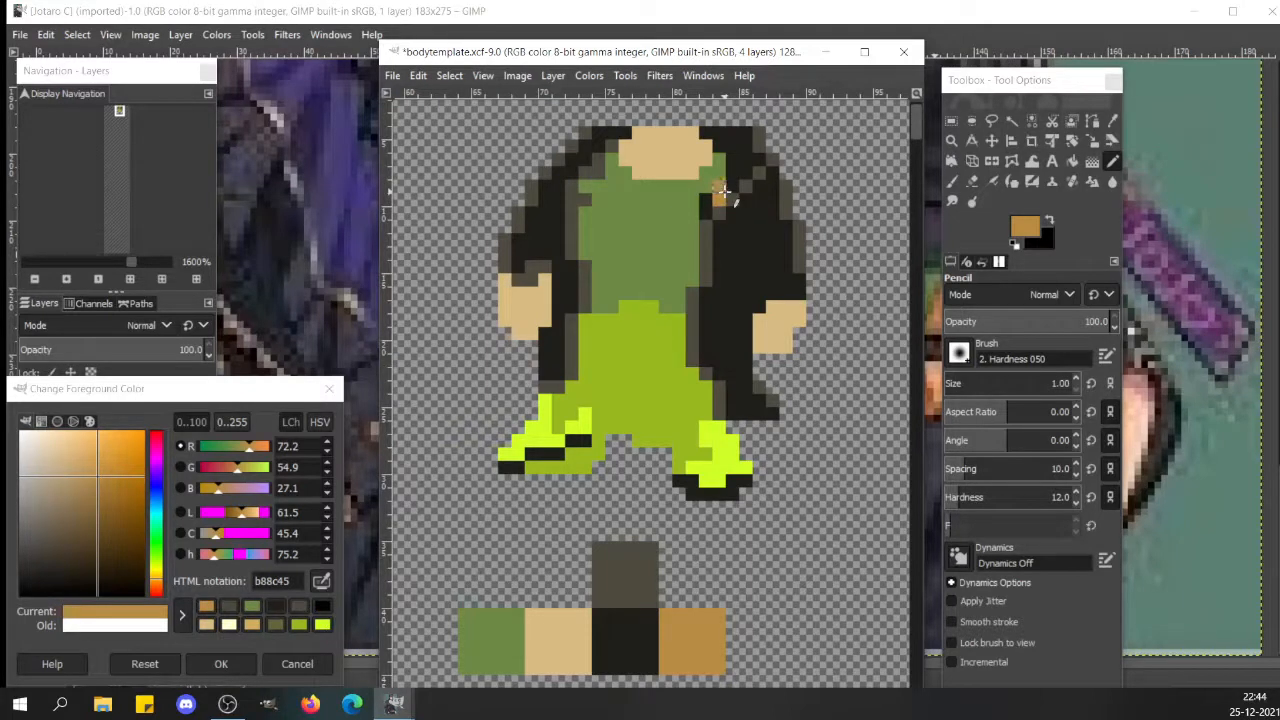
- Try building a chain of linked rings in b88c45 down the right jacket front
click(733, 190)
click(735, 212)
click(743, 203)
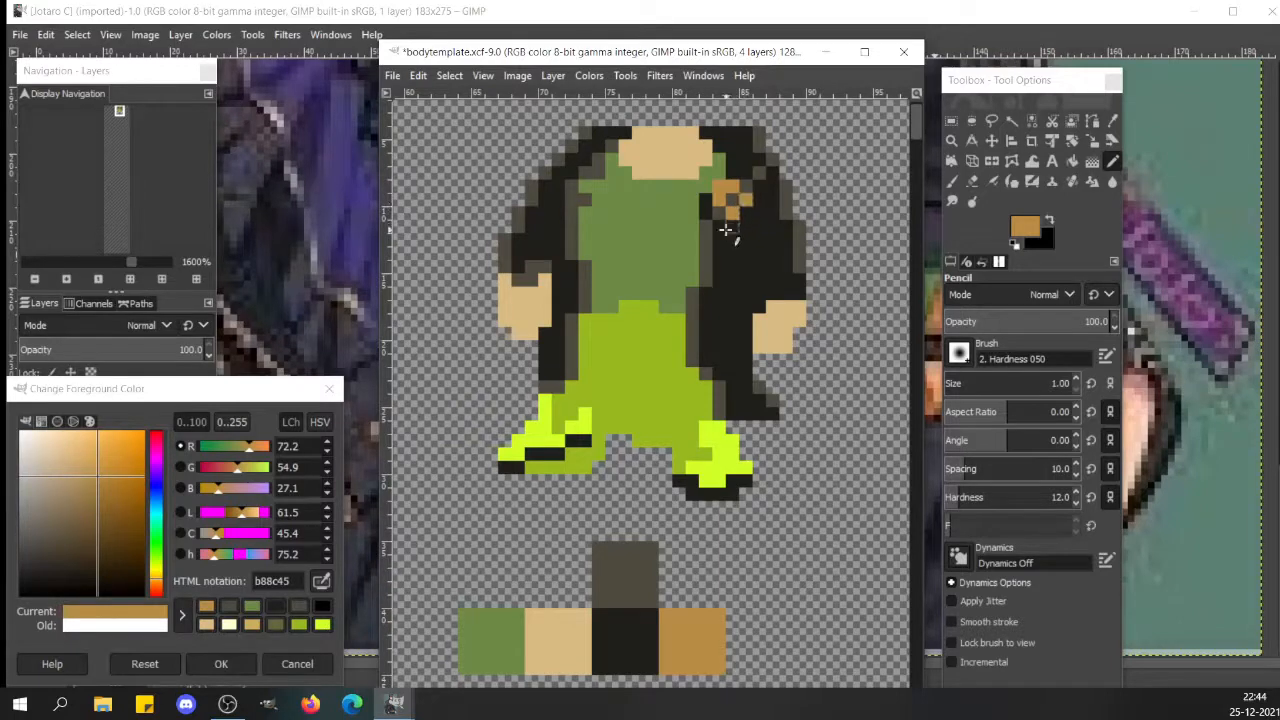
click(726, 224)
click(722, 236)
click(744, 228)
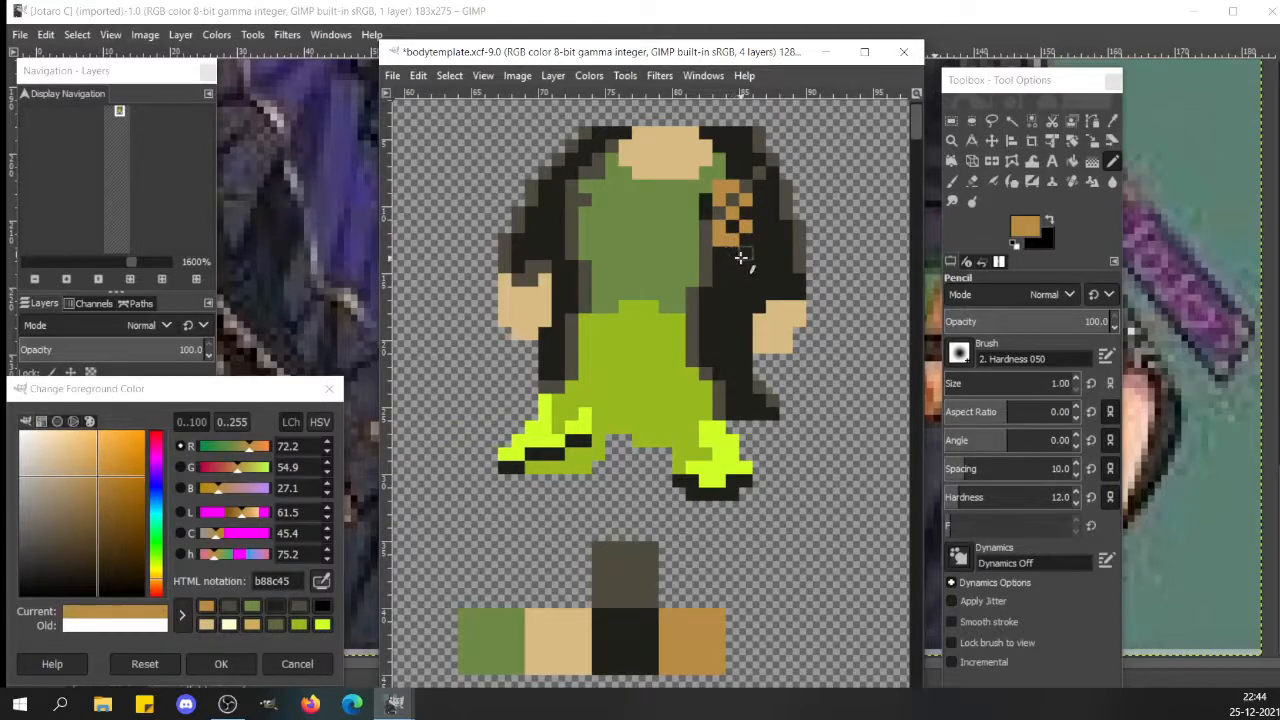
click(741, 257)
click(720, 256)
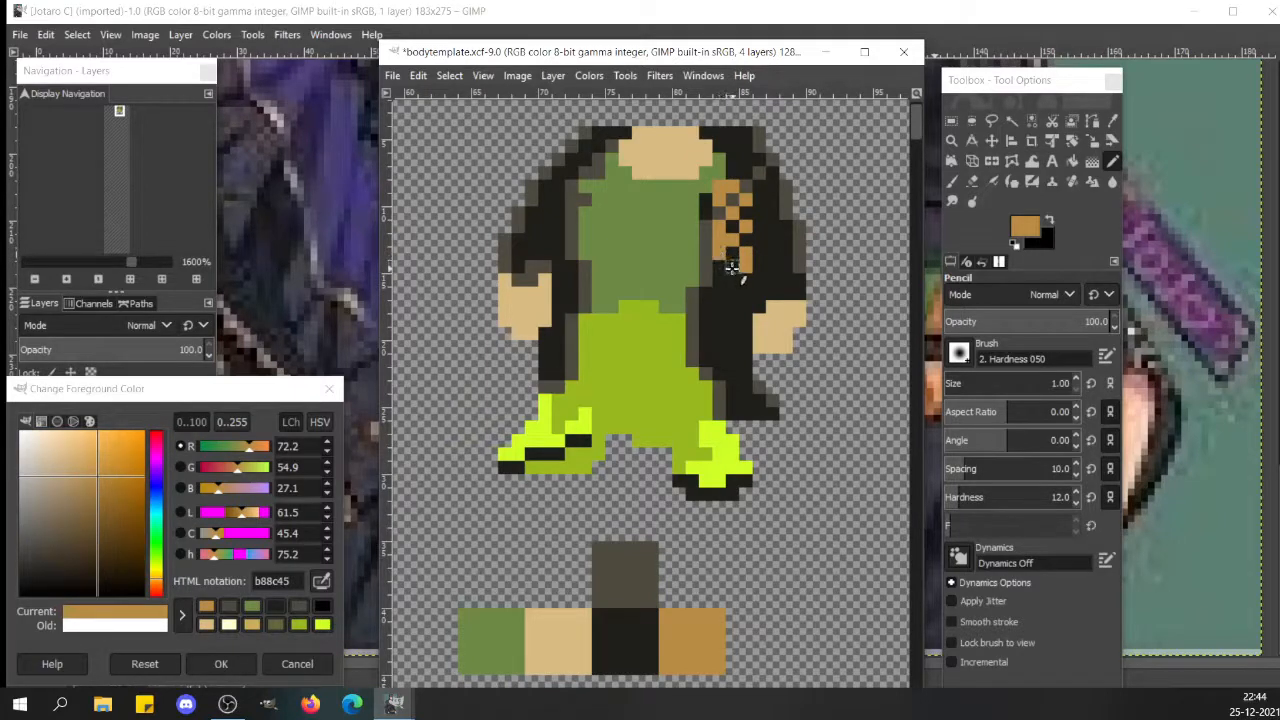
key(ctrl+z)
click(733, 281)
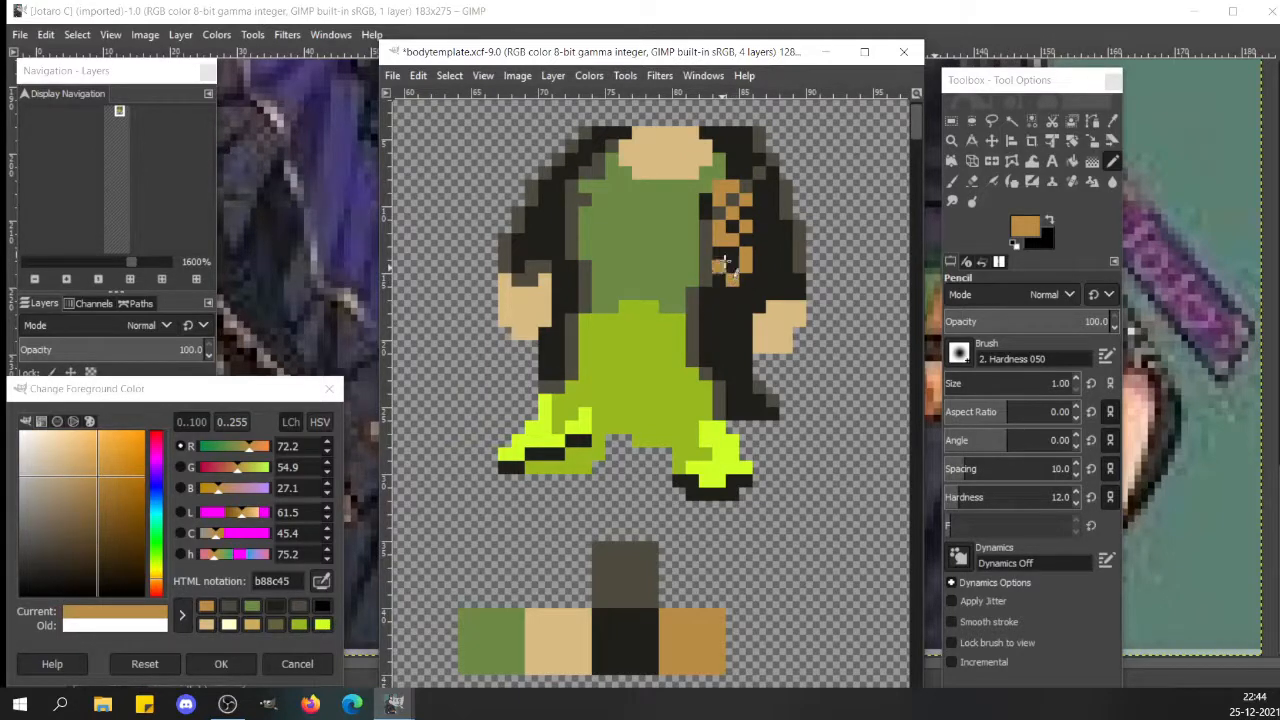
click(729, 258)
- Undo the chain pixels below the first ring on the right jacket front
key(ctrl+z)
key(ctrl+z)
key(ctrl+z)
key(ctrl+z)
key(ctrl+z)
key(ctrl+z)
key(ctrl+z)
key(ctrl+z)
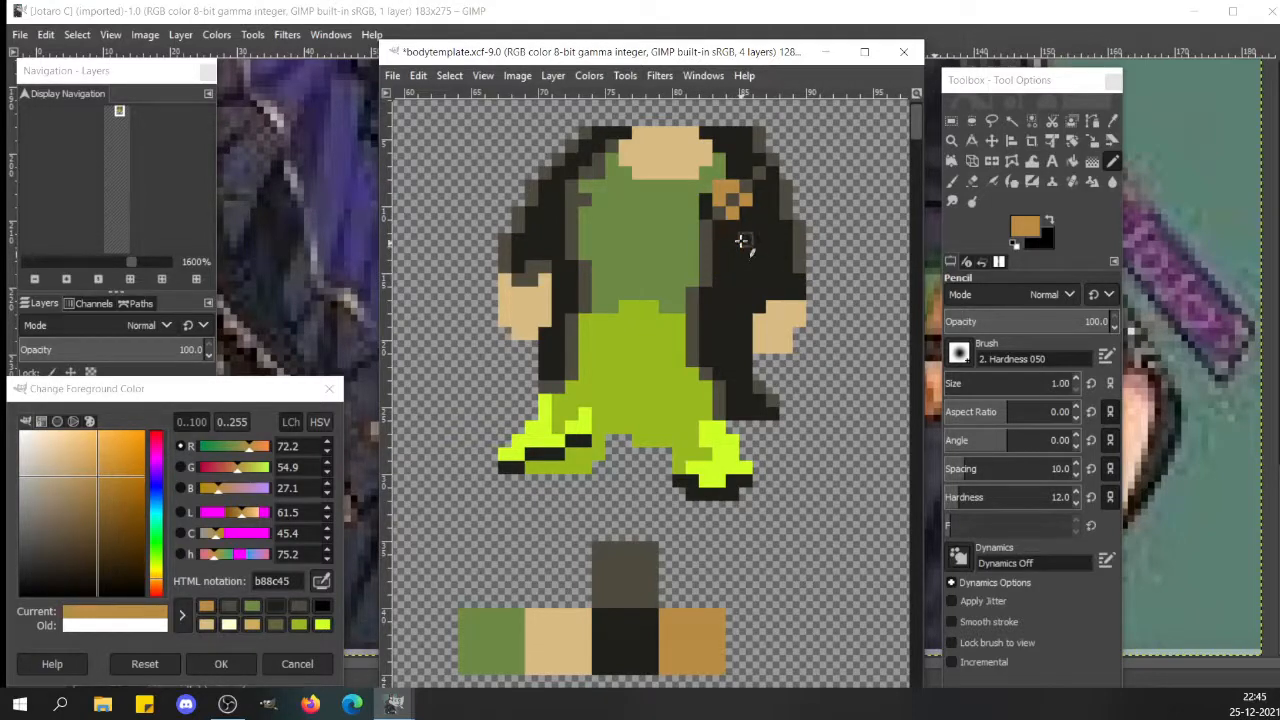
- Try a chain of diamond-shaped links in b88c45 below the first ring, down to the middle of the jacket front
click(745, 225)
click(734, 222)
click(720, 226)
click(733, 242)
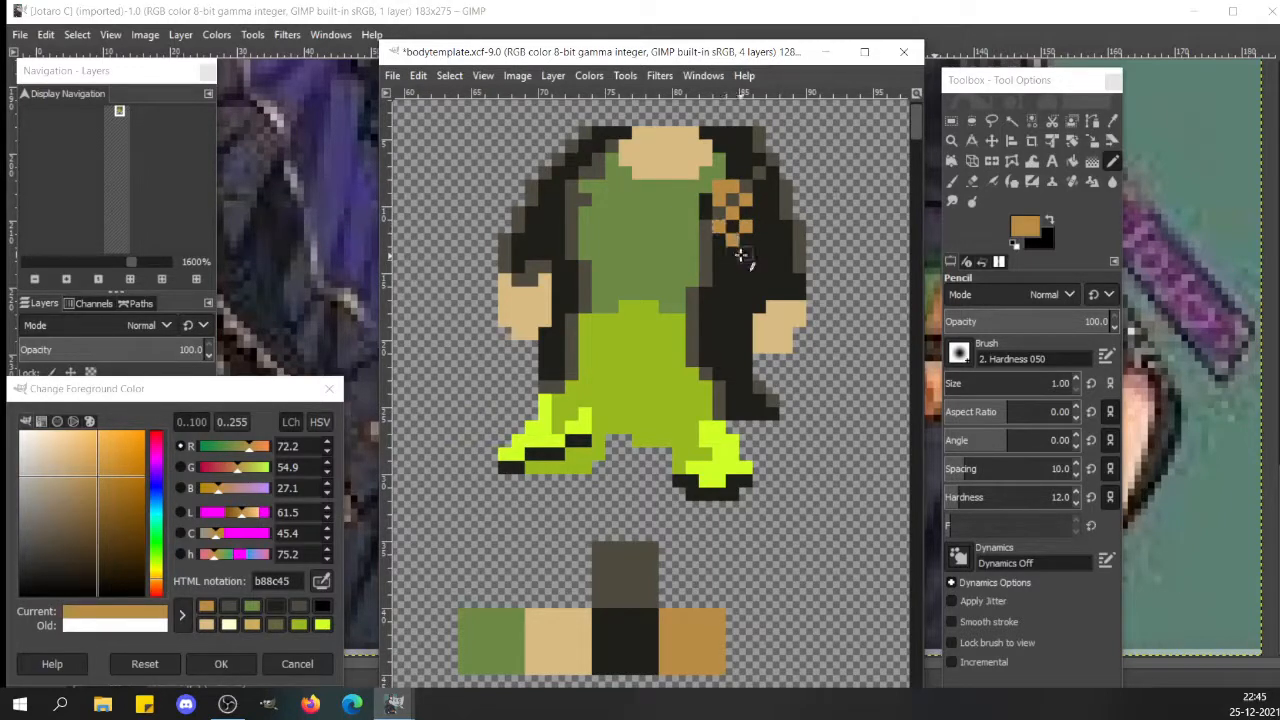
click(746, 253)
click(725, 252)
click(731, 268)
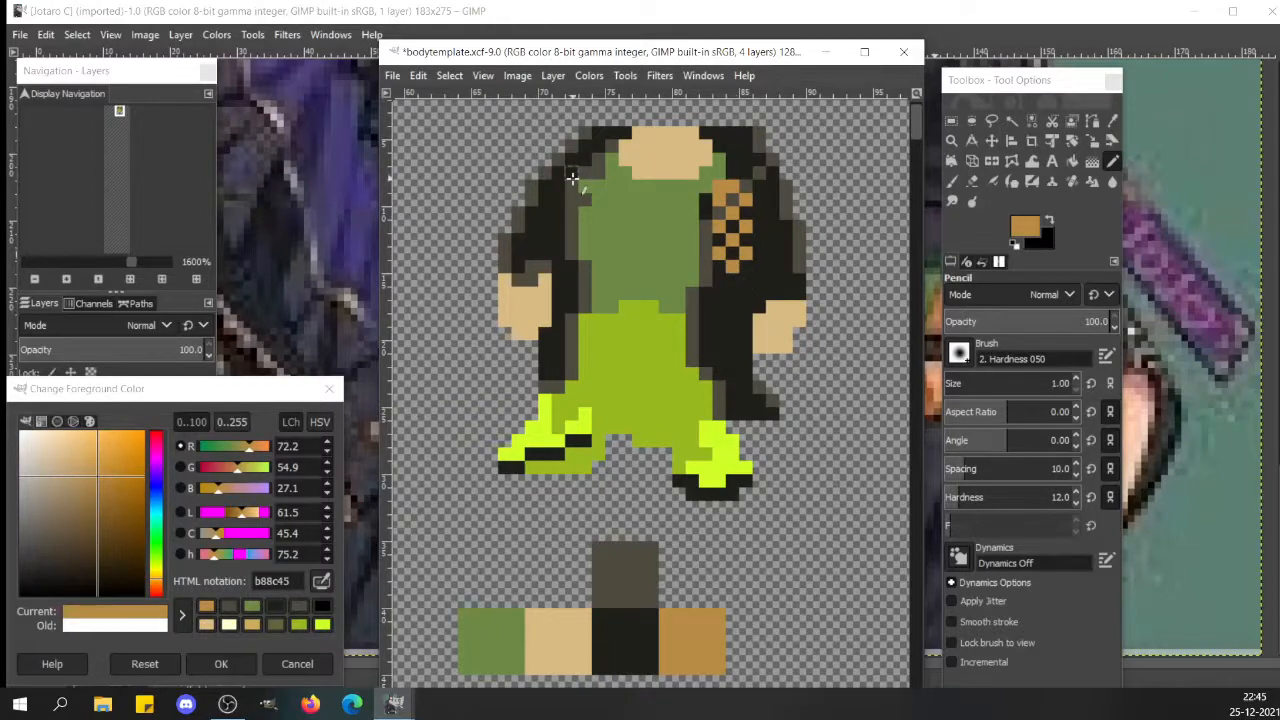
- Examine how the chain reads on the whole sprite at small zoom levels
click(103, 264)
click(103, 264)
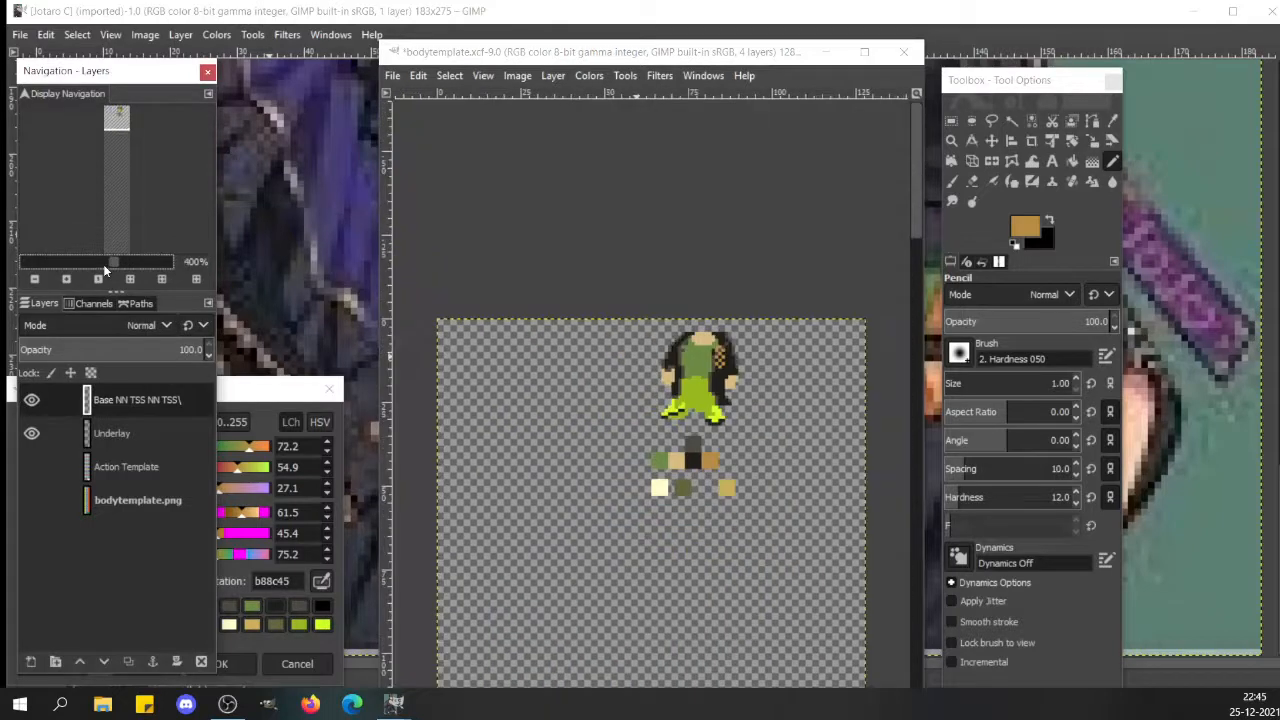
click(103, 264)
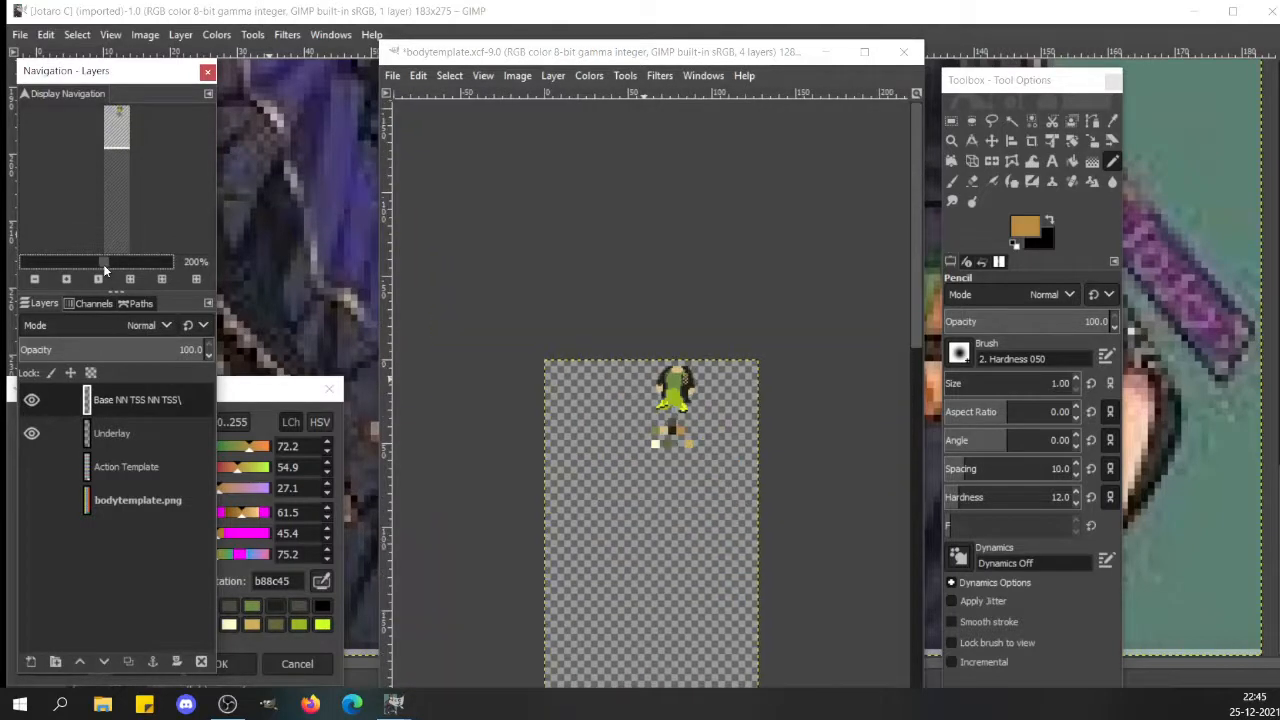
scroll(103, 264, down, 1)
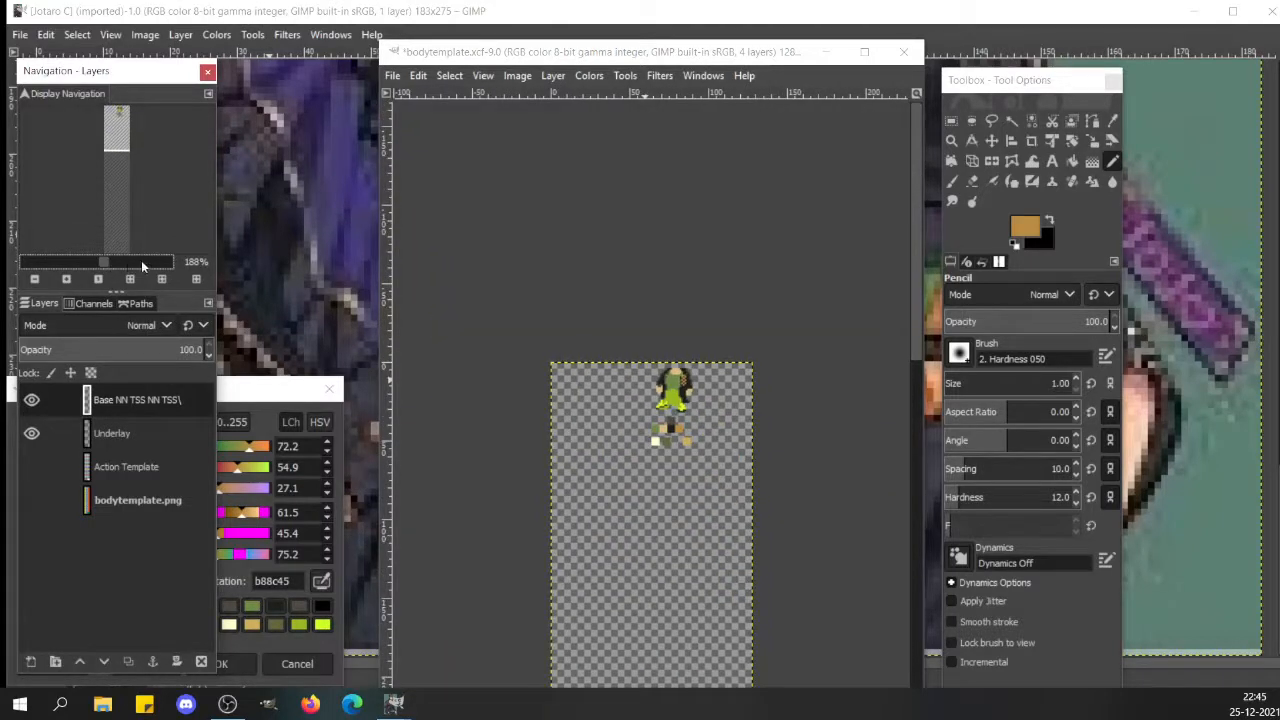
click(88, 265)
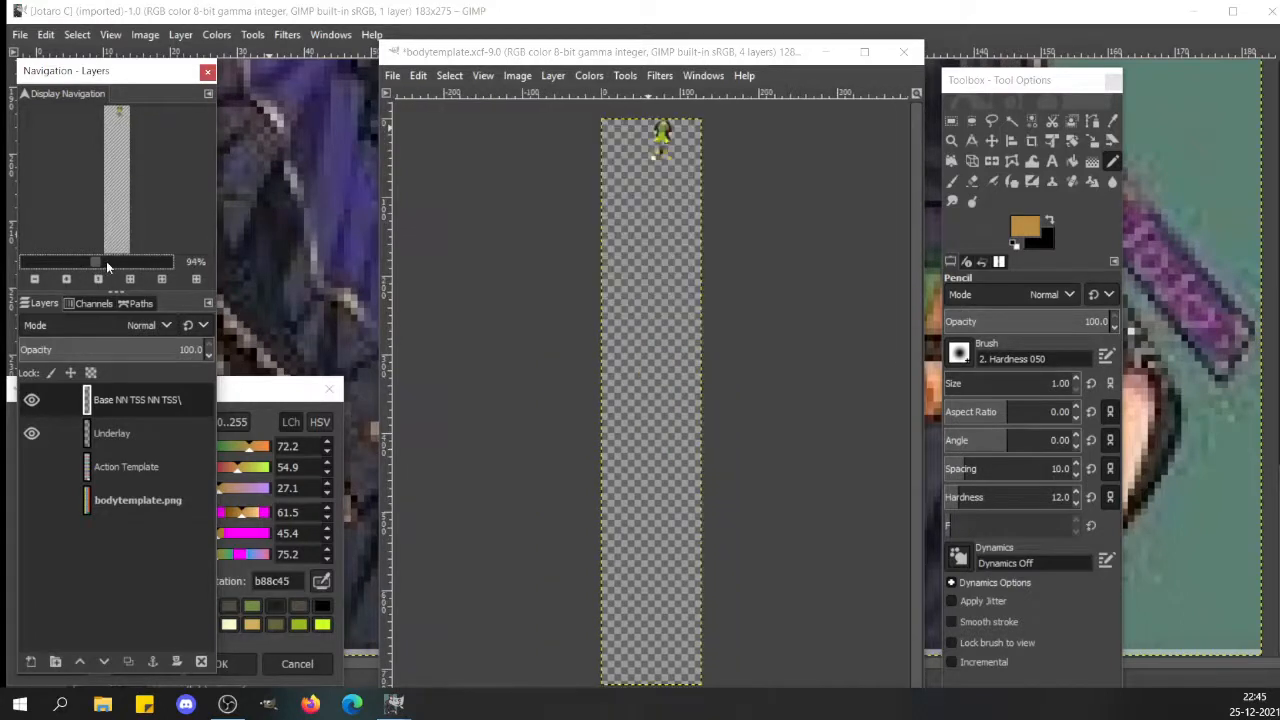
click(106, 261)
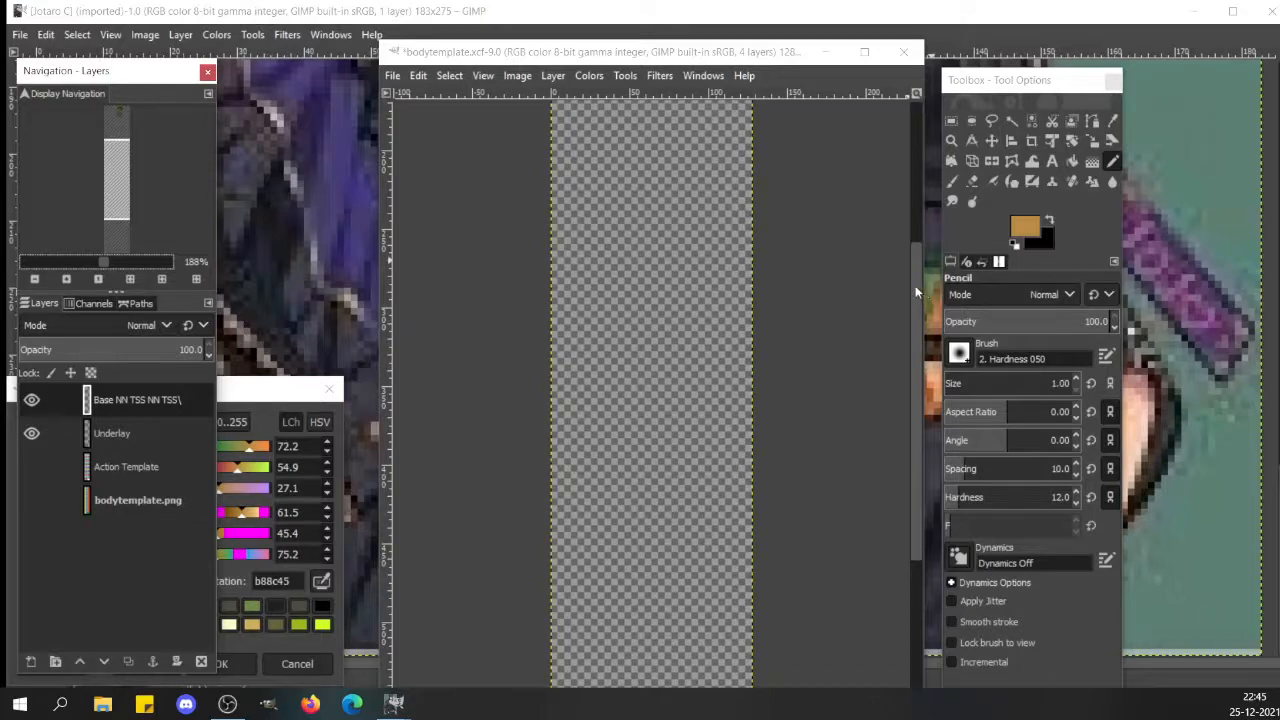
drag(915, 285, 914, 144)
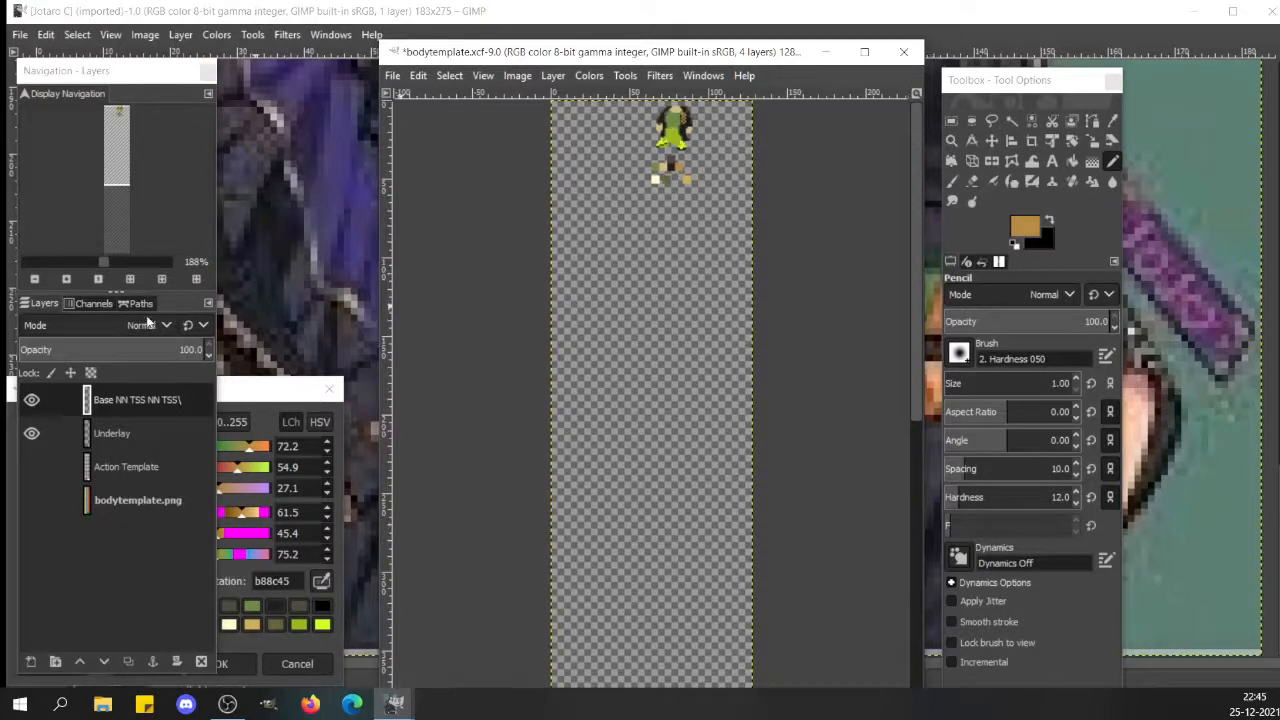
- Extend the two b88c45 pixels into a straight vertical line down the right jacket front
click(120, 261)
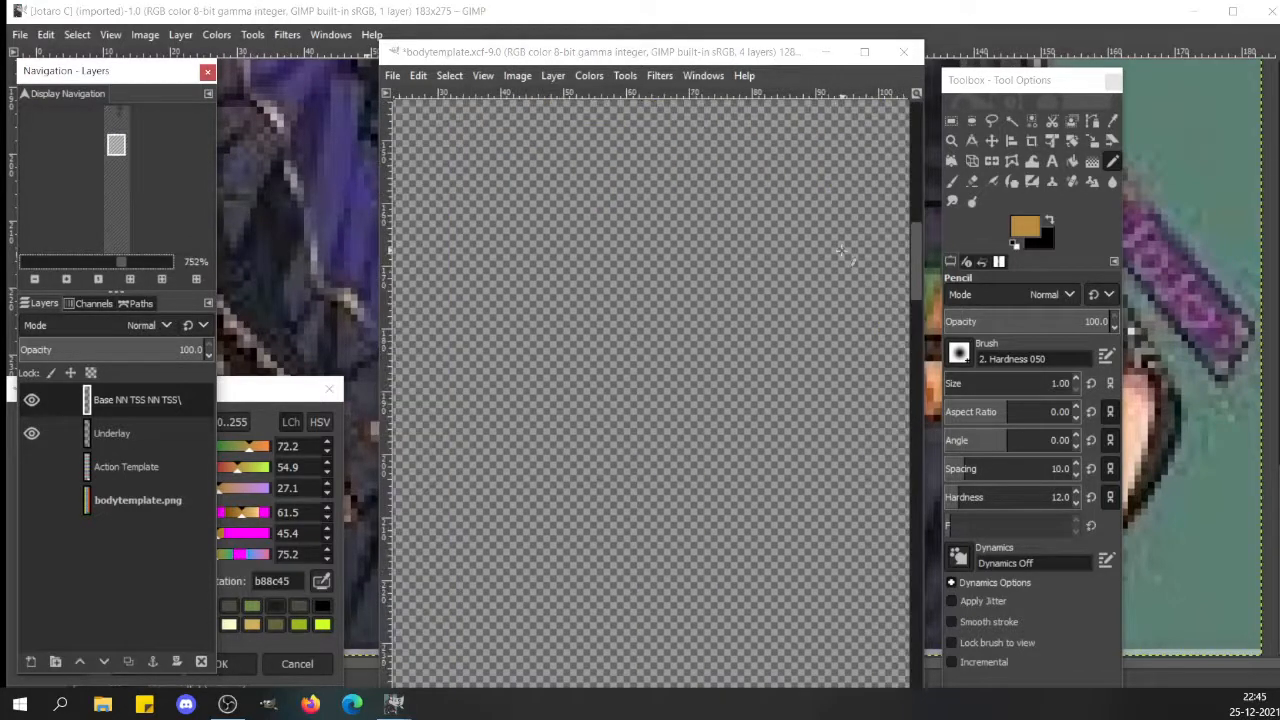
drag(912, 259, 912, 117)
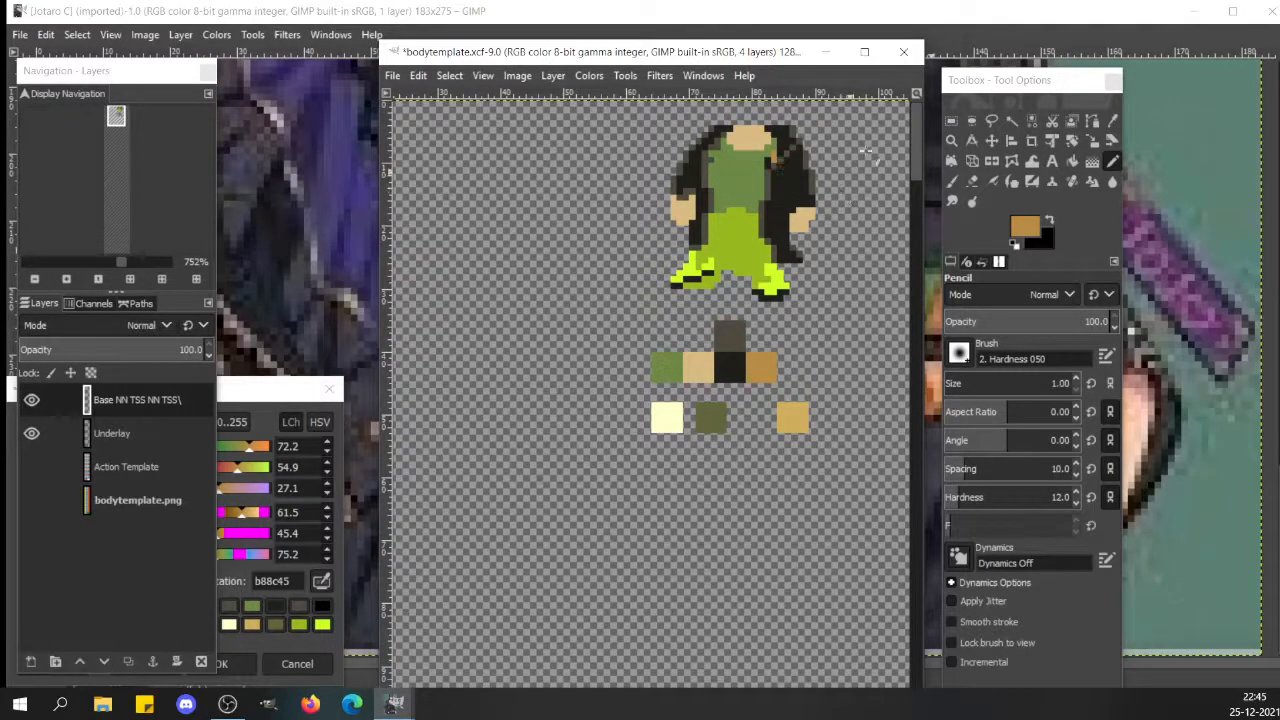
click(130, 261)
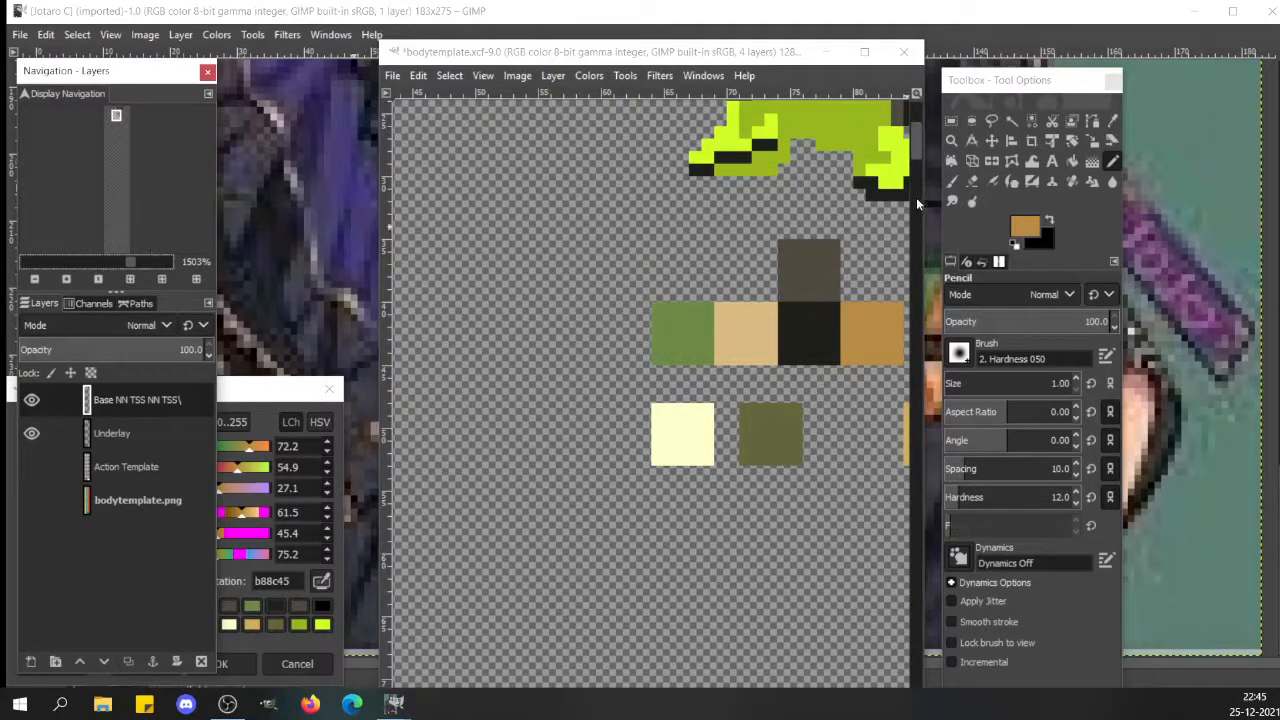
drag(918, 148, 918, 113)
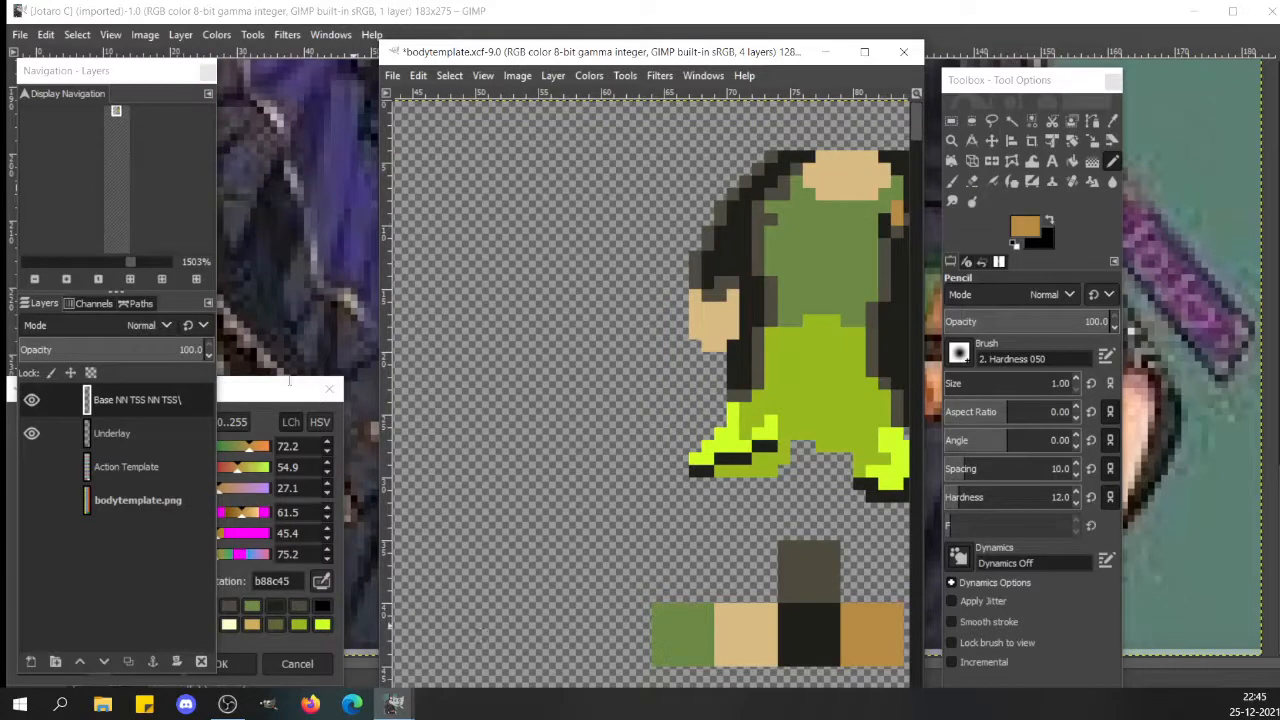
drag(115, 110, 119, 110)
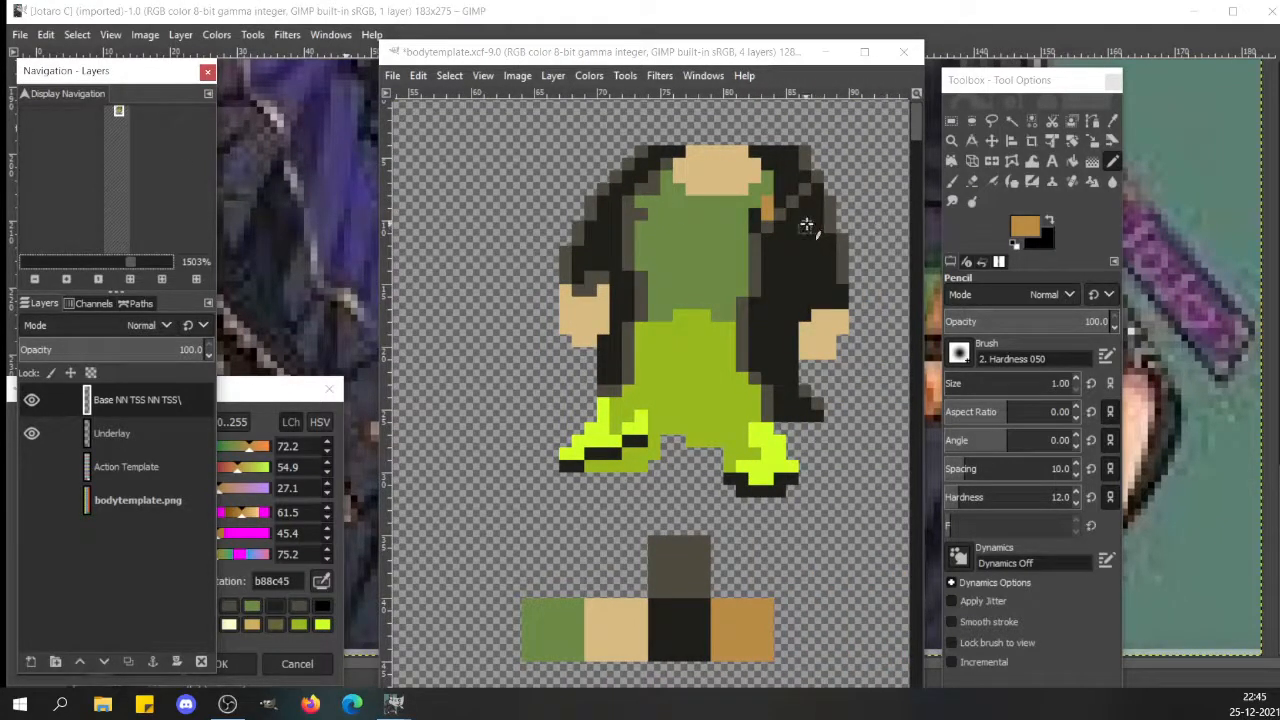
click(770, 225)
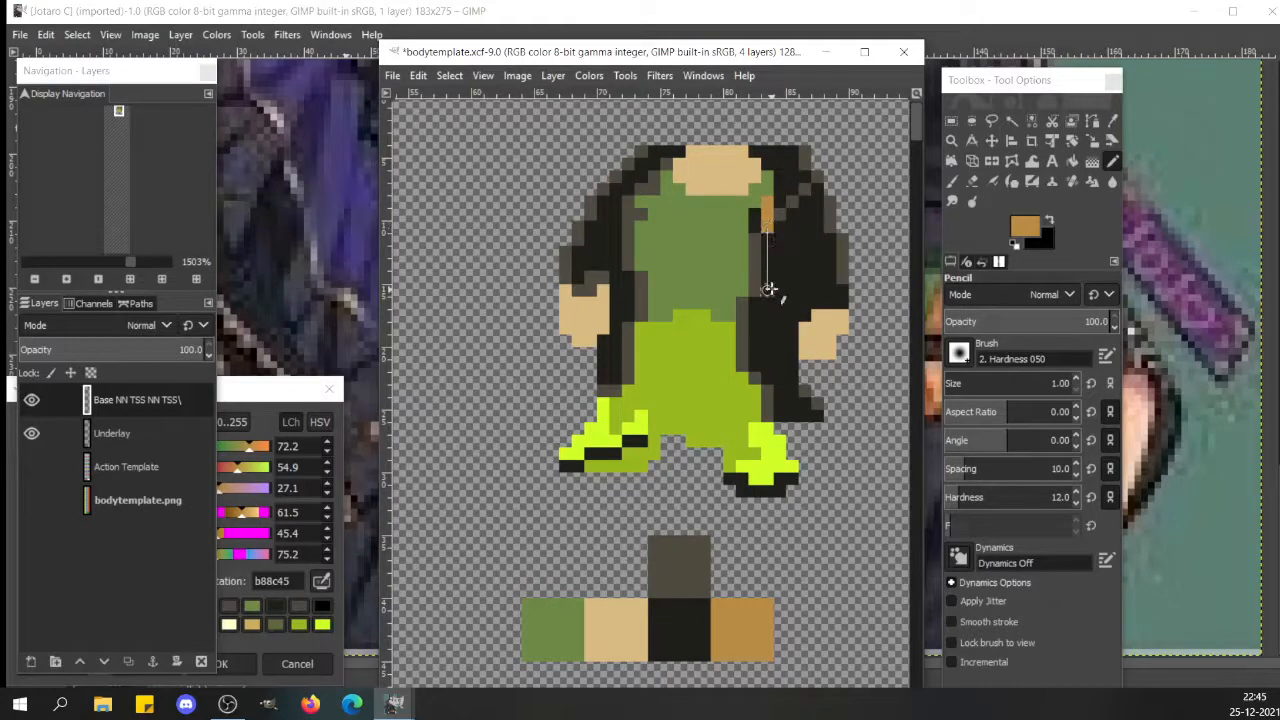
shift+click(767, 270)
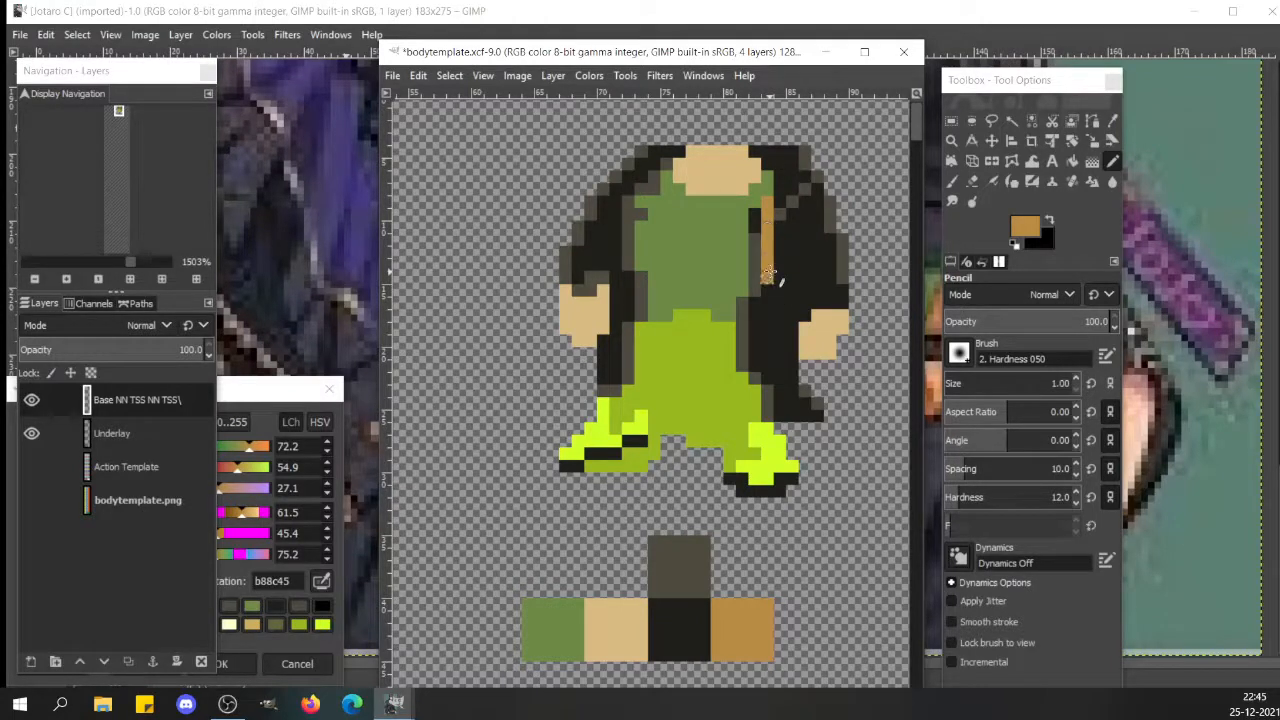
- Examine the jacket and chain in the Jotaro B and Jotaro C reference images, then return to the body template
mouse_move(396, 706)
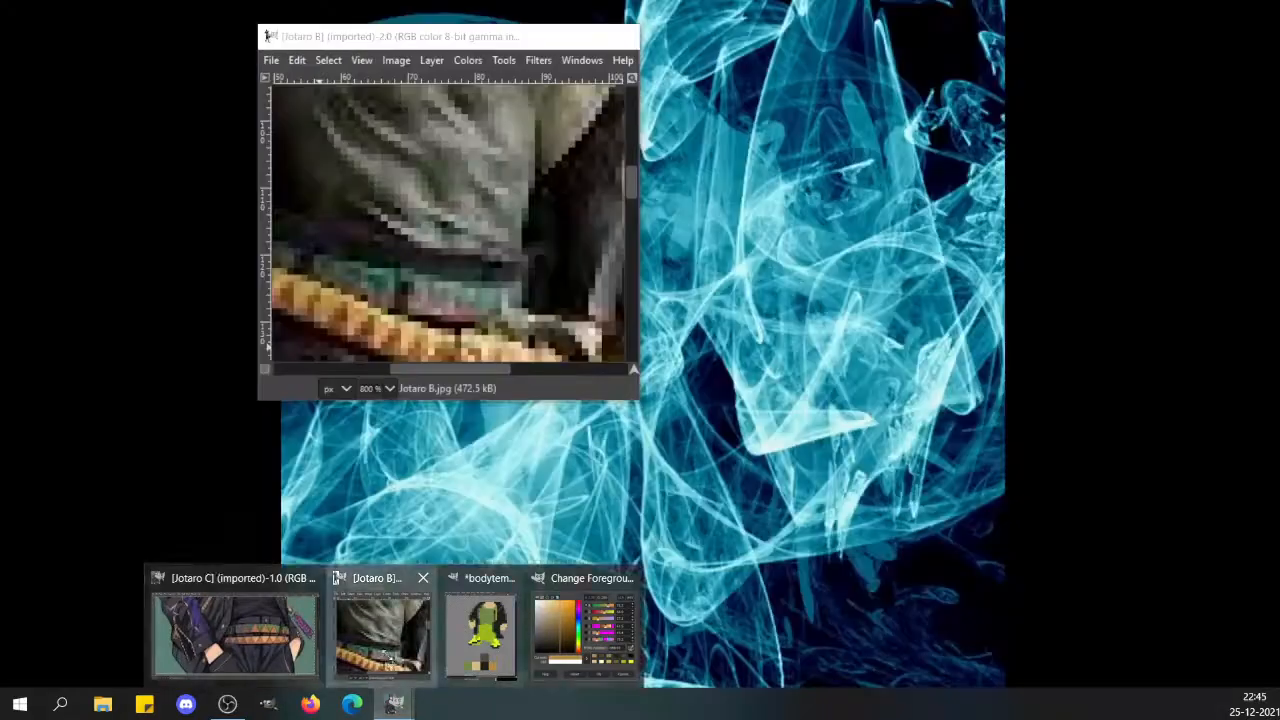
click(386, 625)
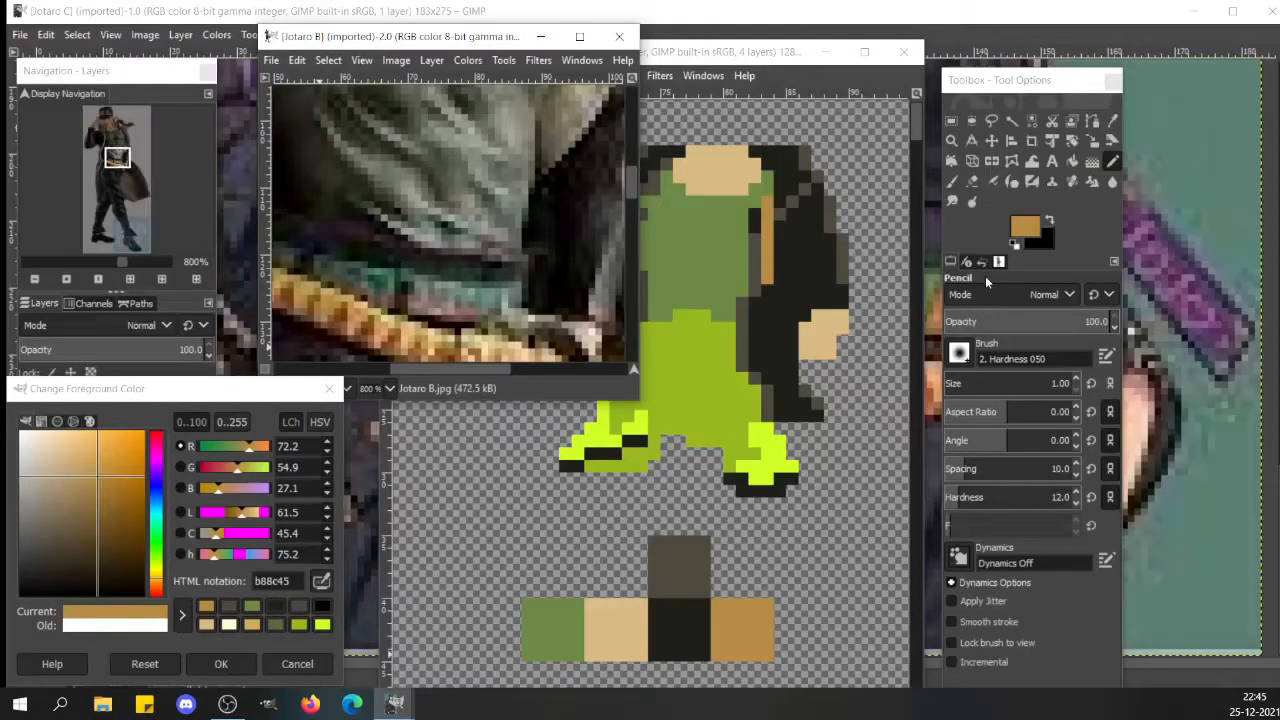
click(579, 37)
drag(118, 179, 120, 132)
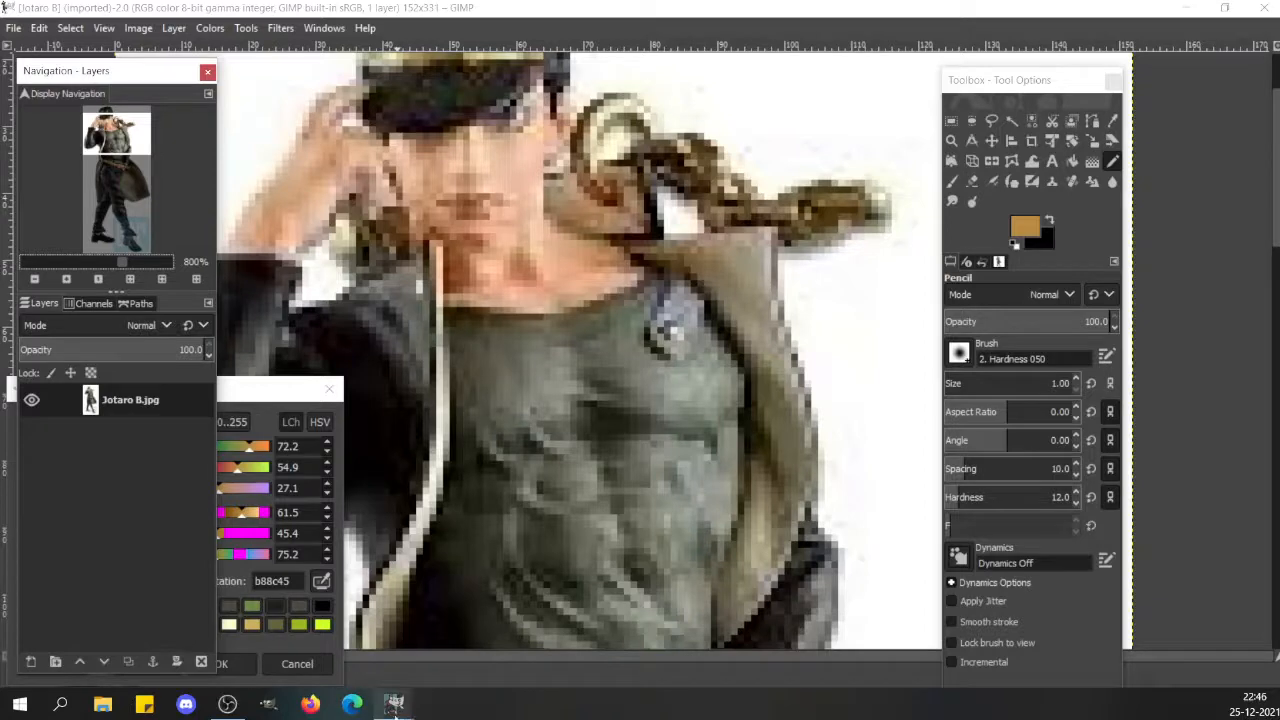
mouse_move(394, 703)
click(200, 630)
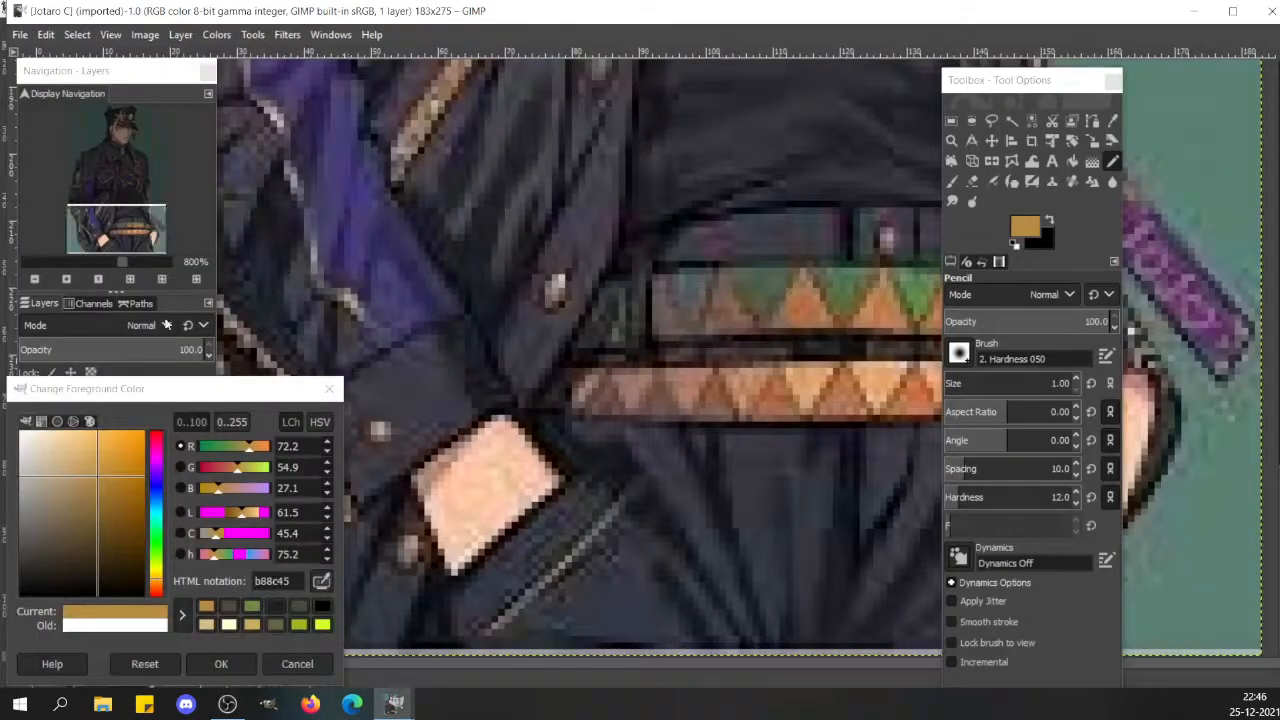
click(76, 259)
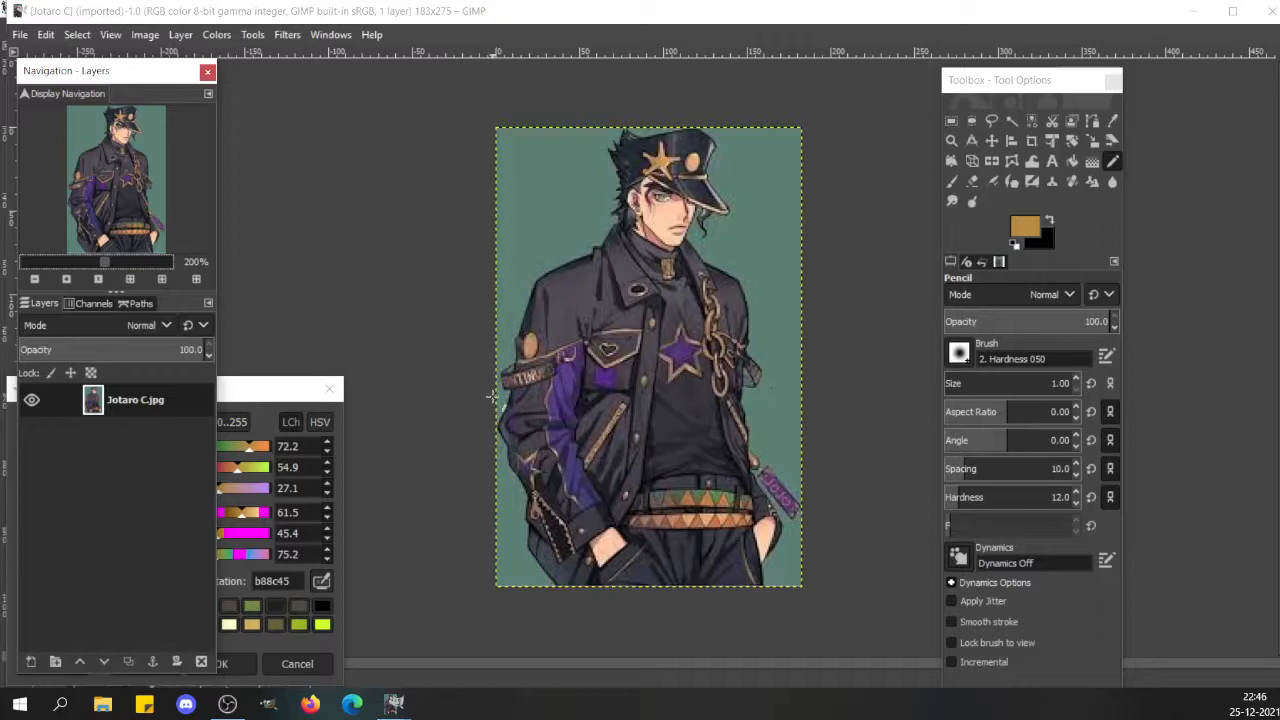
mouse_move(396, 703)
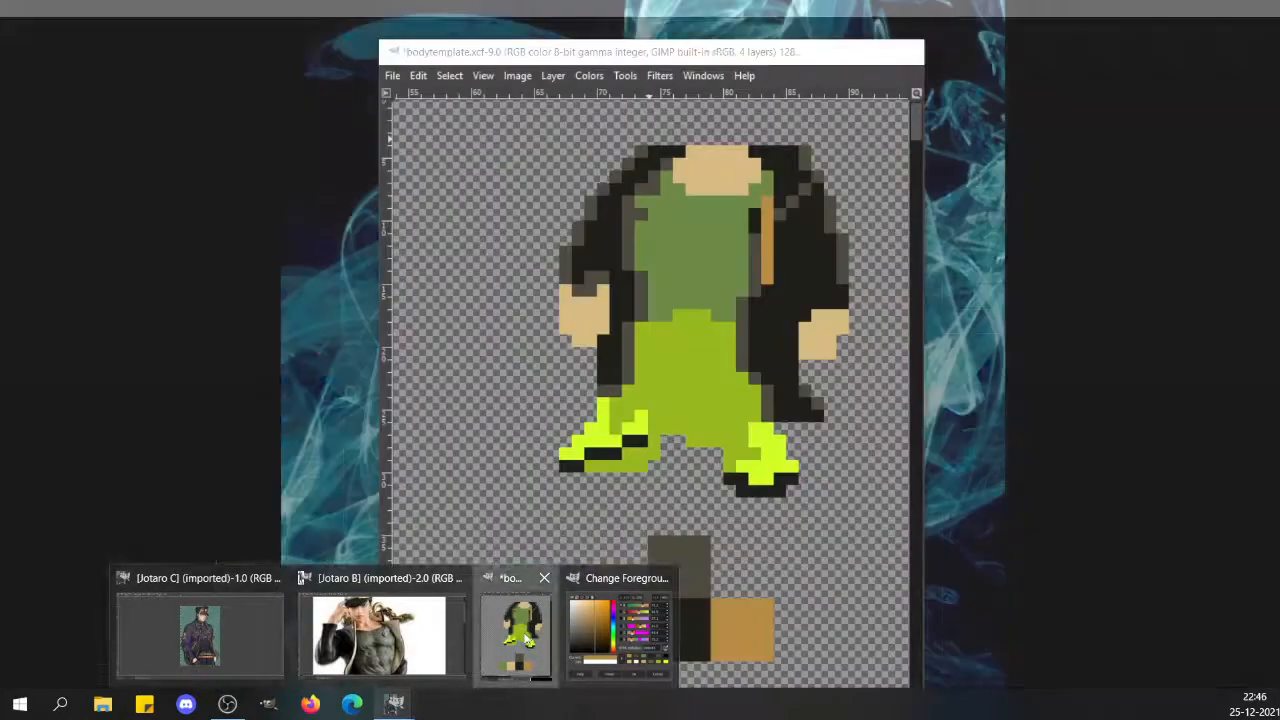
click(526, 640)
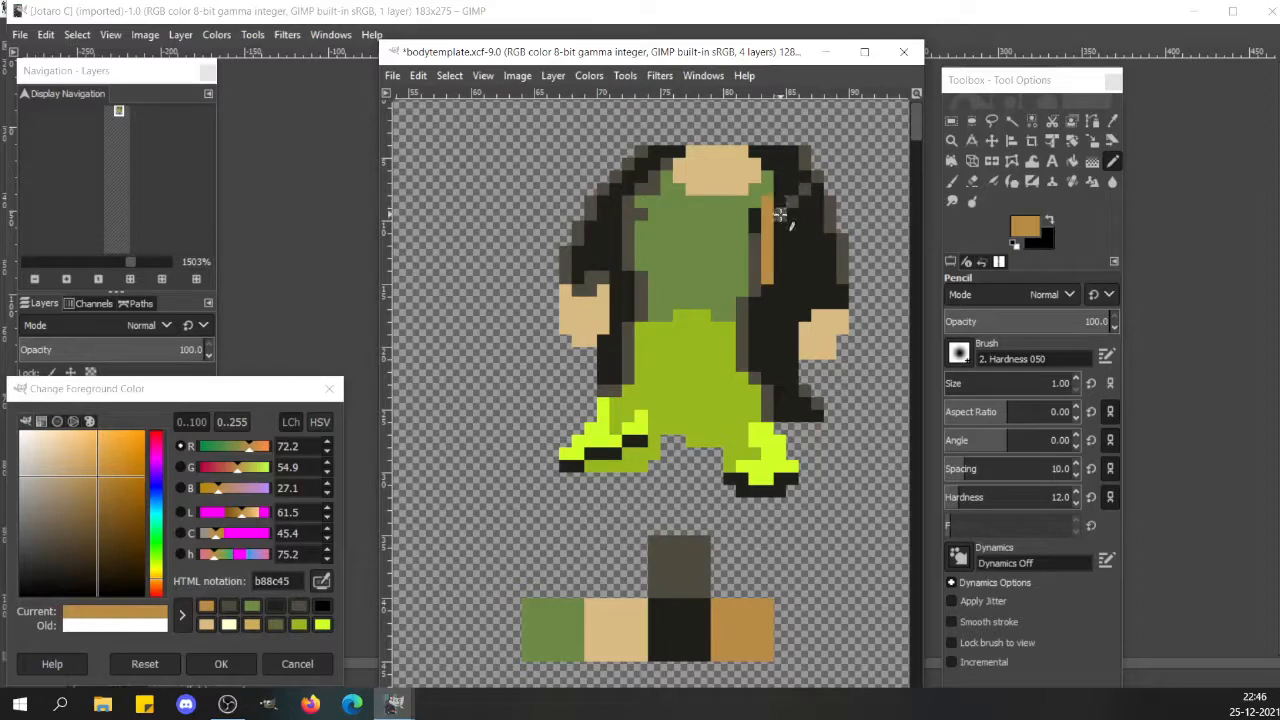
- Paint three evenly spaced b88c45 pixels along the outer side of the vertical chain line
click(780, 214)
click(781, 240)
click(781, 264)
- Sample 4f4b3e from the jacket and paint the collar edge pixels on both sides of the neck
ctrl+click(779, 180)
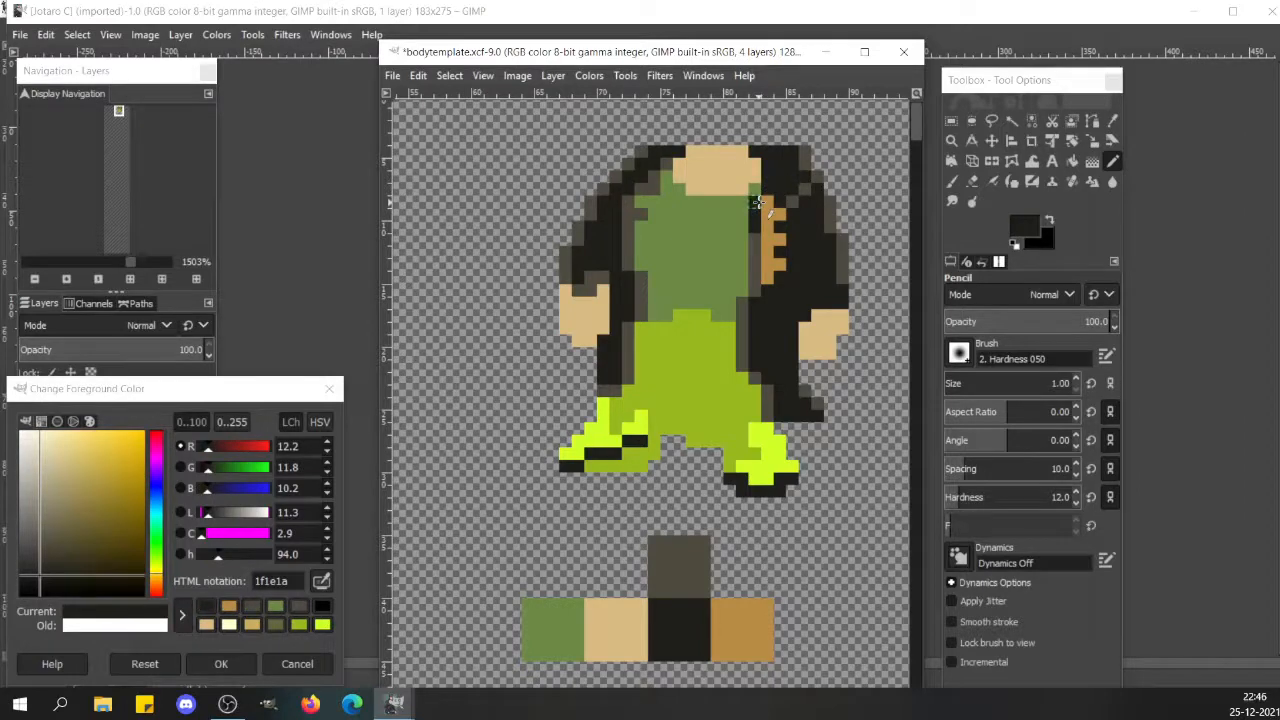
ctrl+click(808, 194)
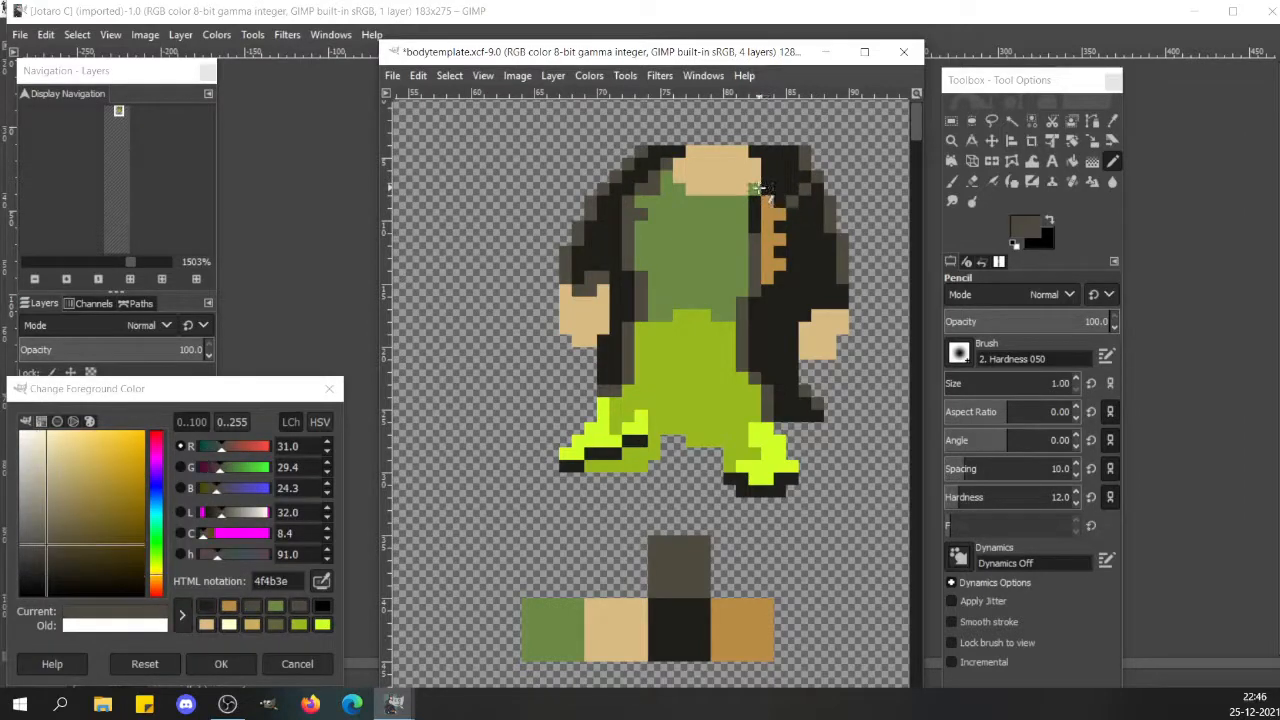
click(756, 188)
click(769, 177)
click(770, 165)
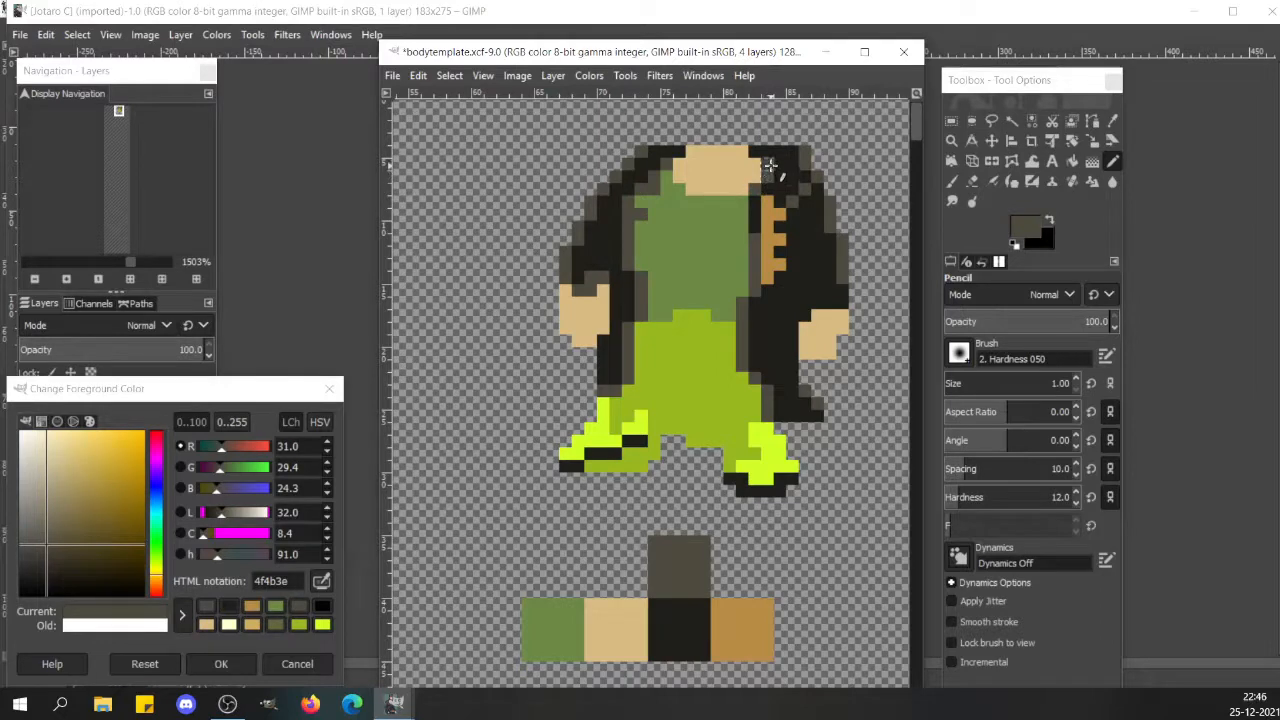
click(757, 152)
click(681, 153)
- Sample b88c45 from the chain and add one more pixel diagonally below its lower end, checking it zoomed out
ctrl+click(770, 276)
click(779, 291)
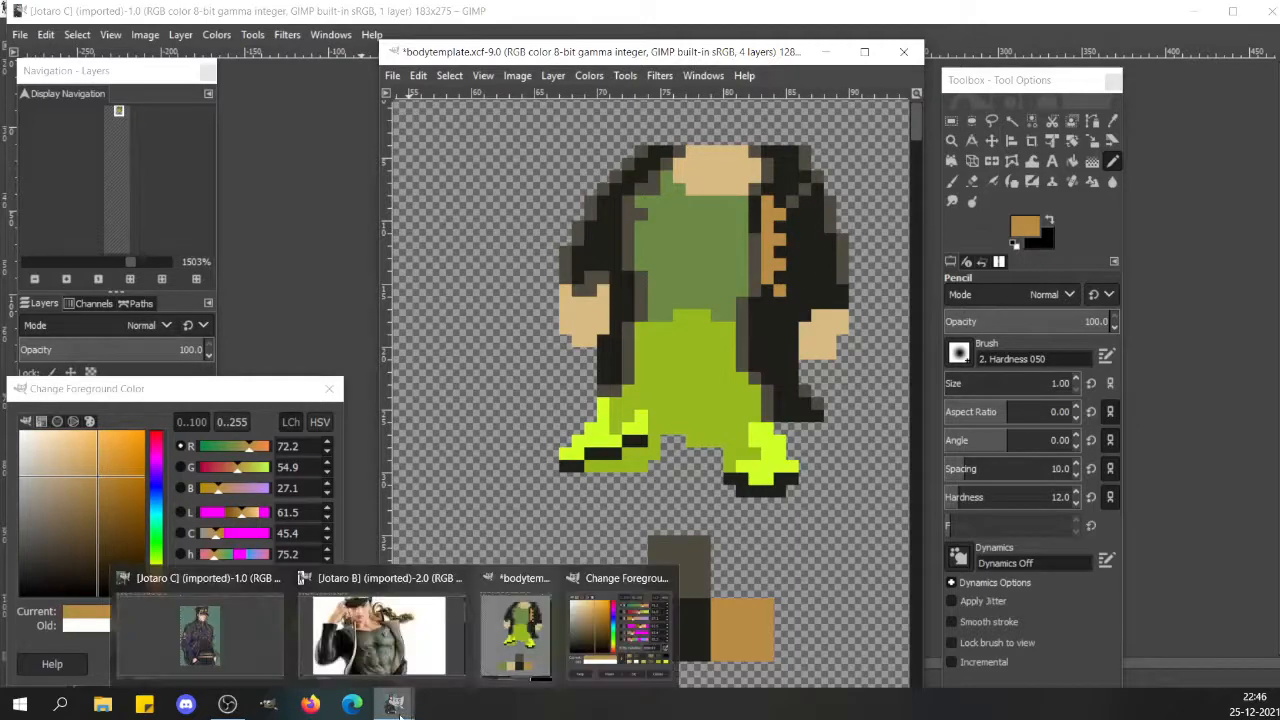
click(70, 262)
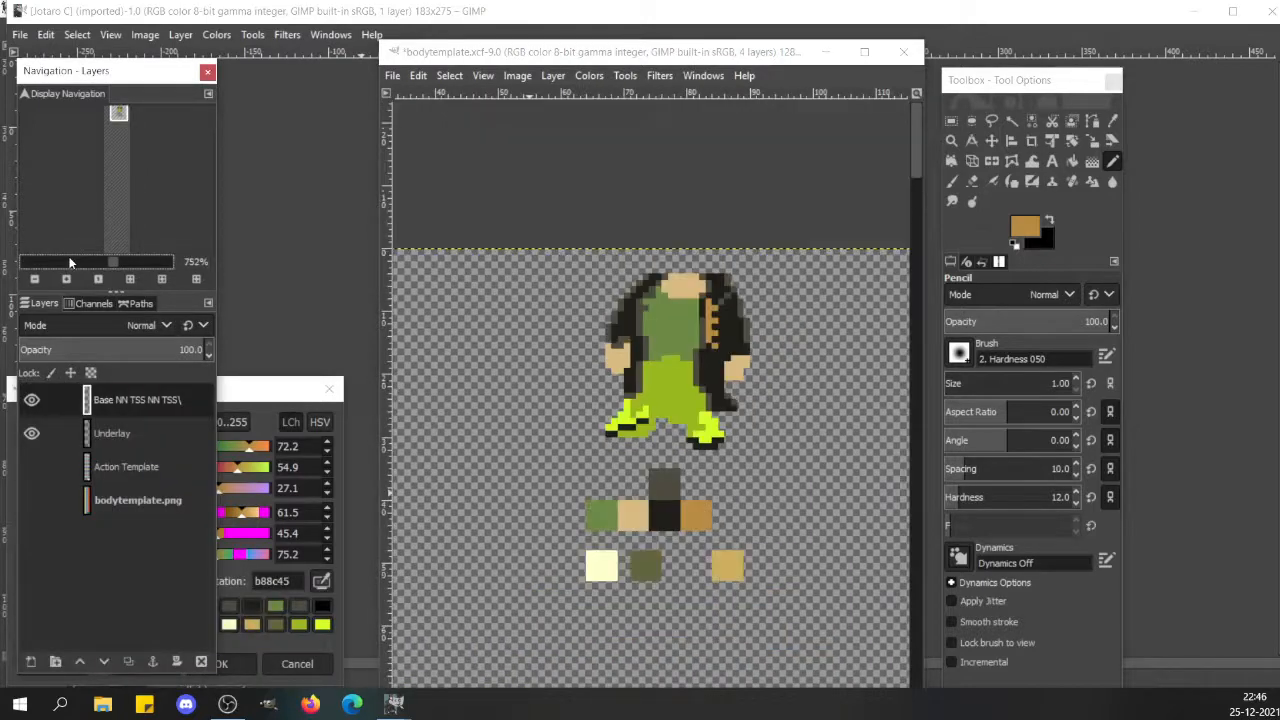
- Paint a further column of spaced b88c45 pixels along the chain's outer side, checking the sprite zoomed out before and after
click(70, 262)
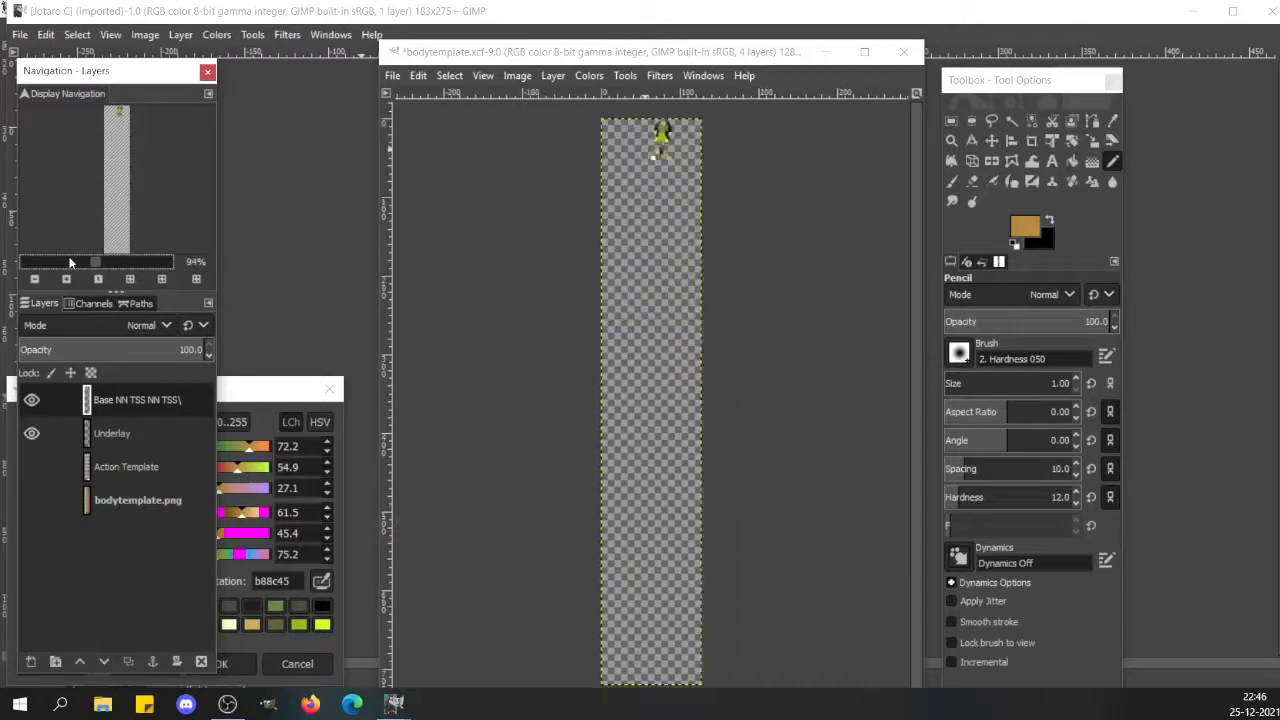
click(114, 262)
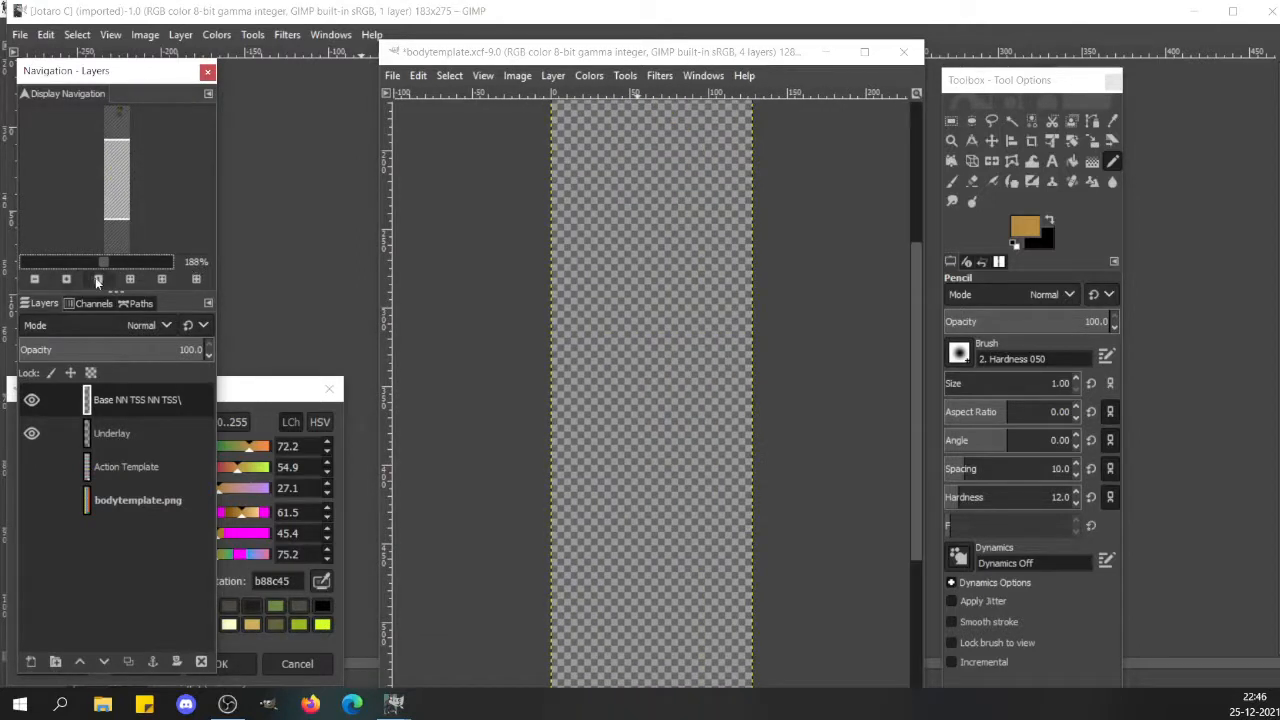
click(97, 279)
click(112, 262)
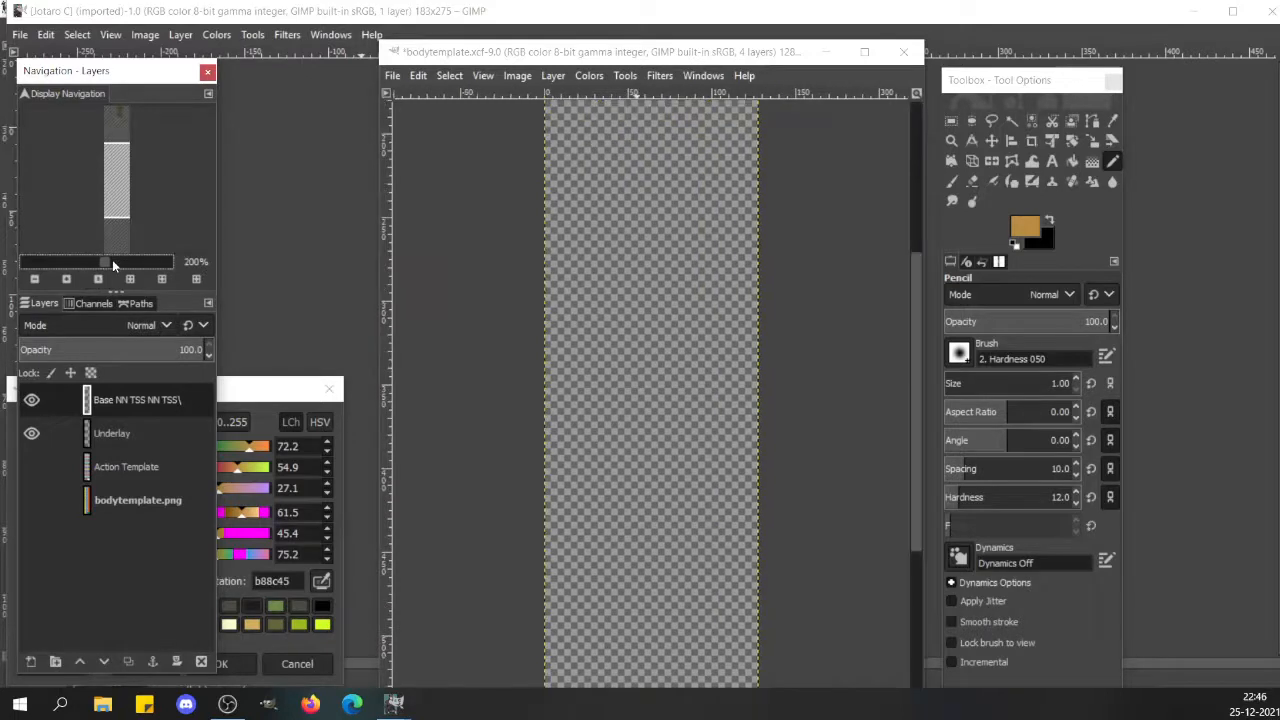
drag(914, 273, 919, 100)
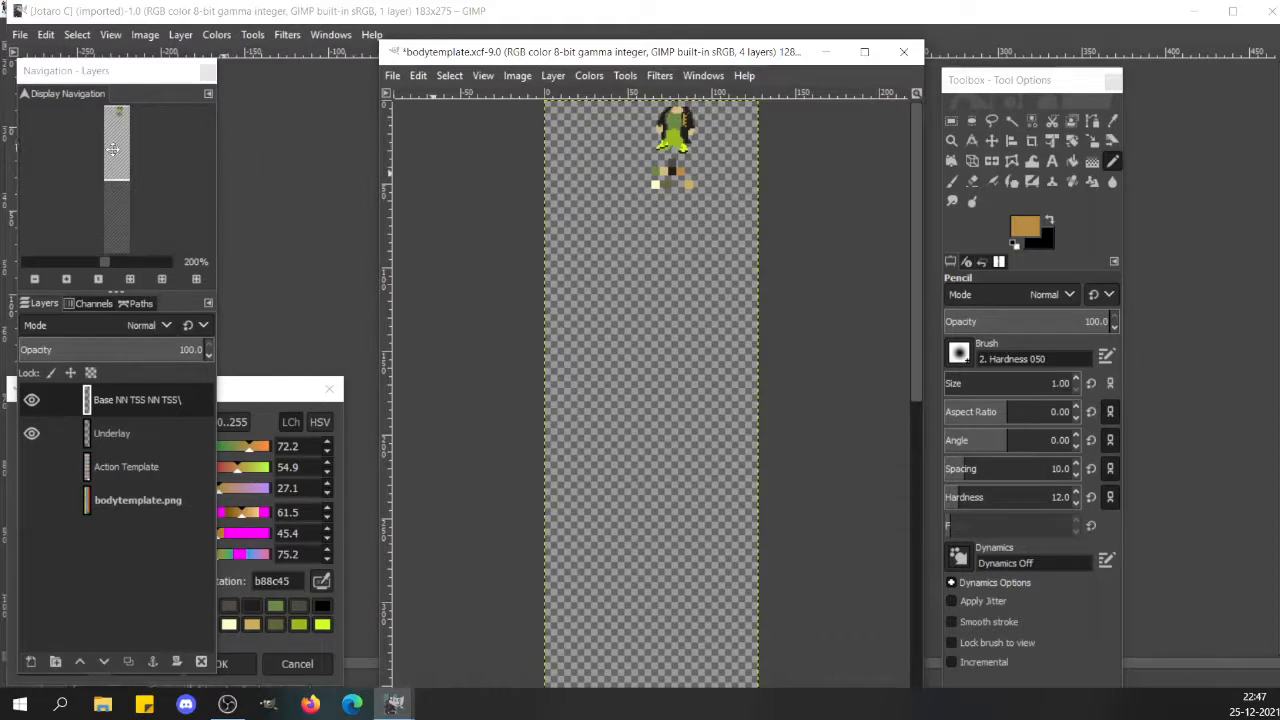
drag(112, 148, 113, 124)
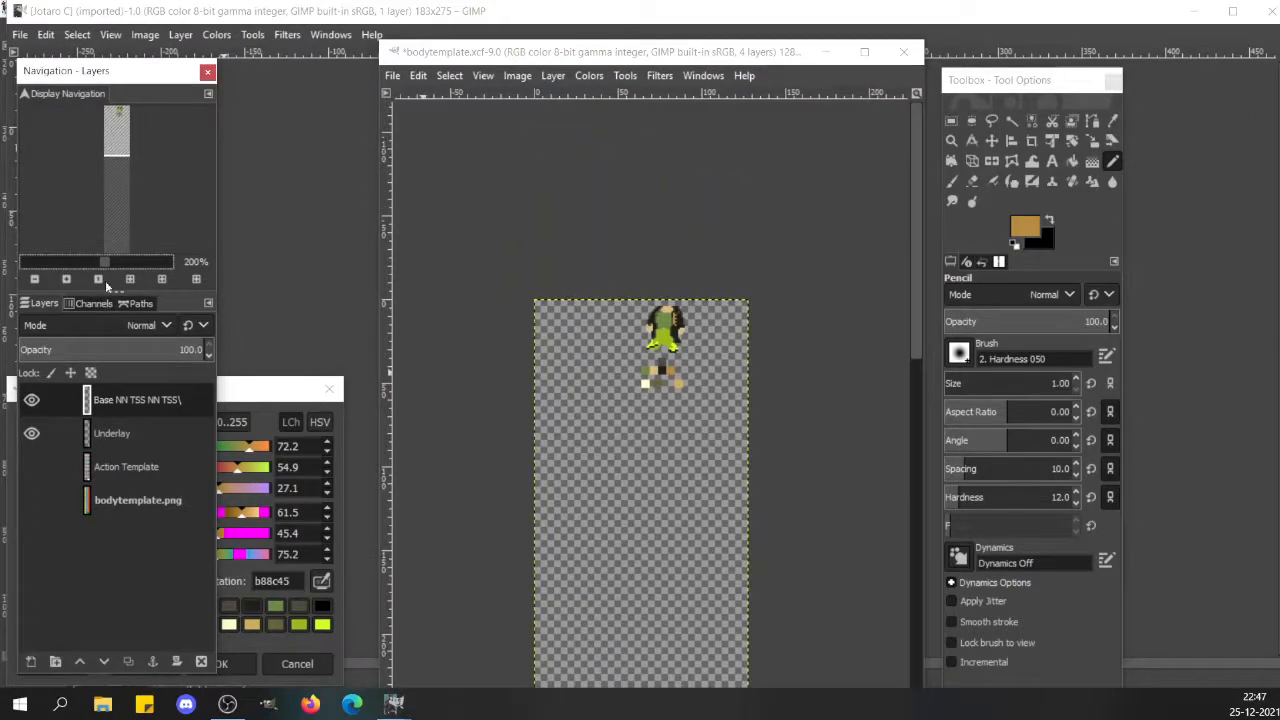
click(144, 264)
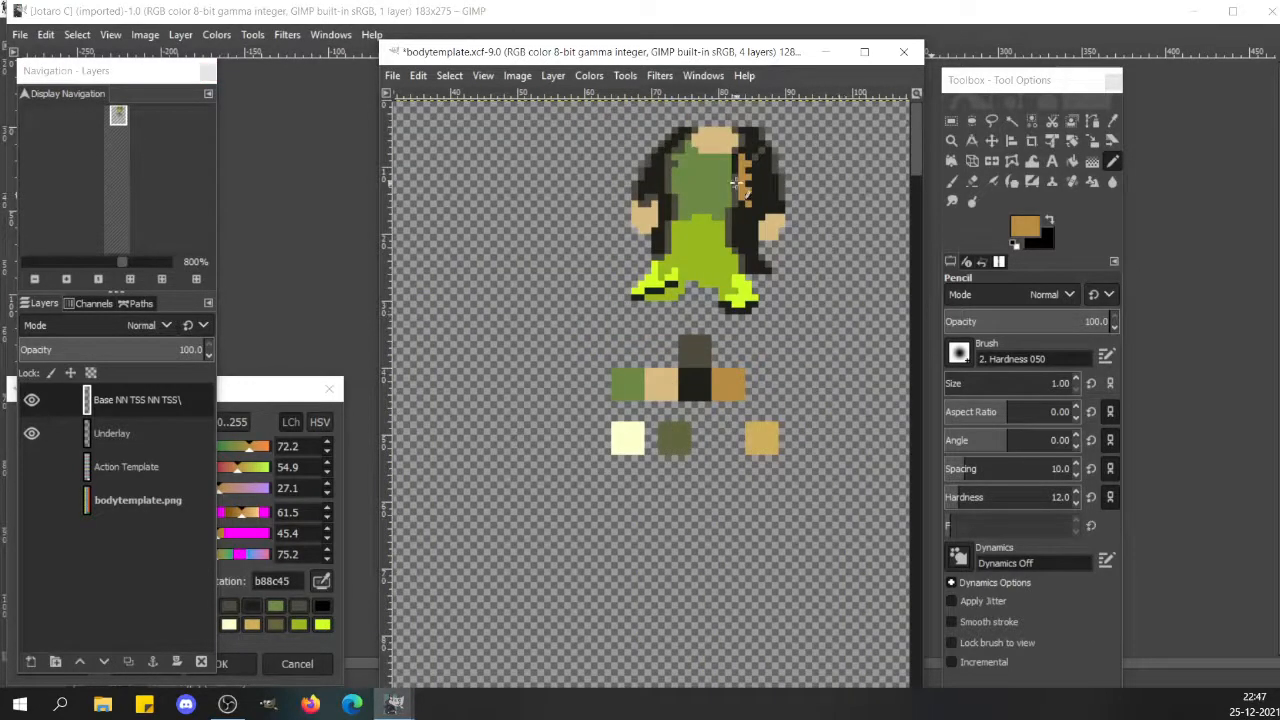
drag(753, 172, 753, 197)
click(75, 262)
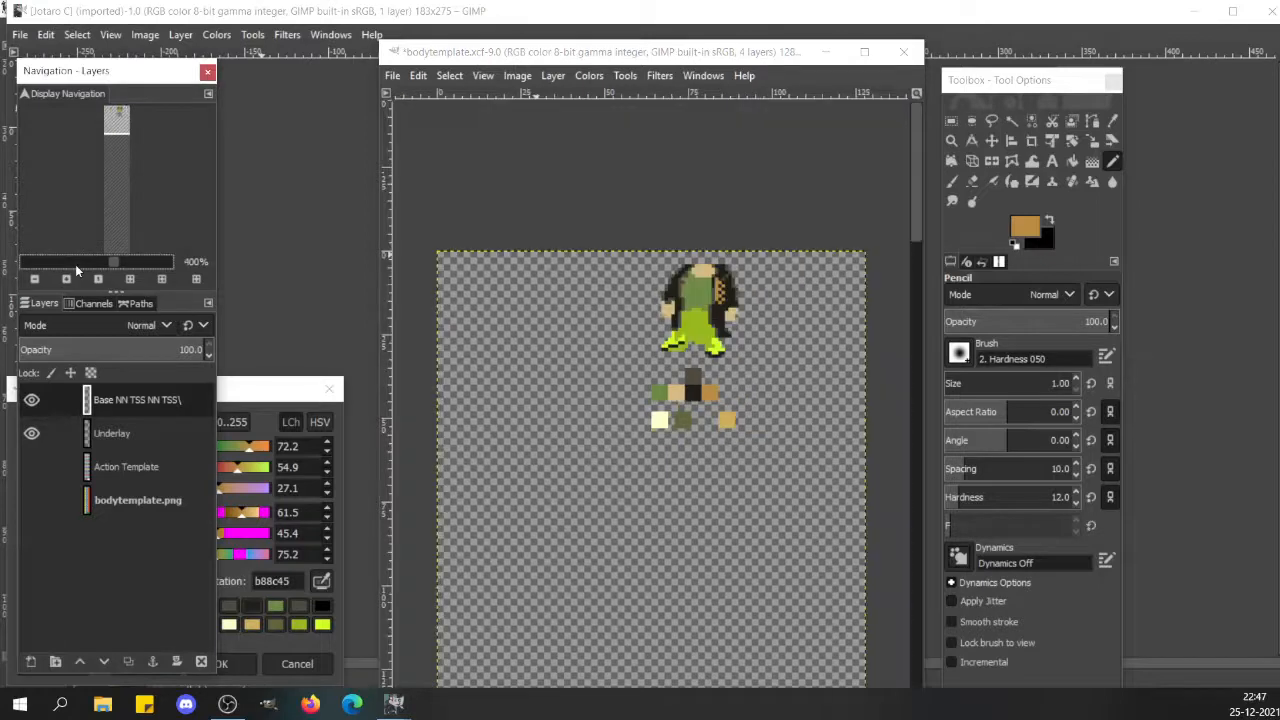
click(75, 262)
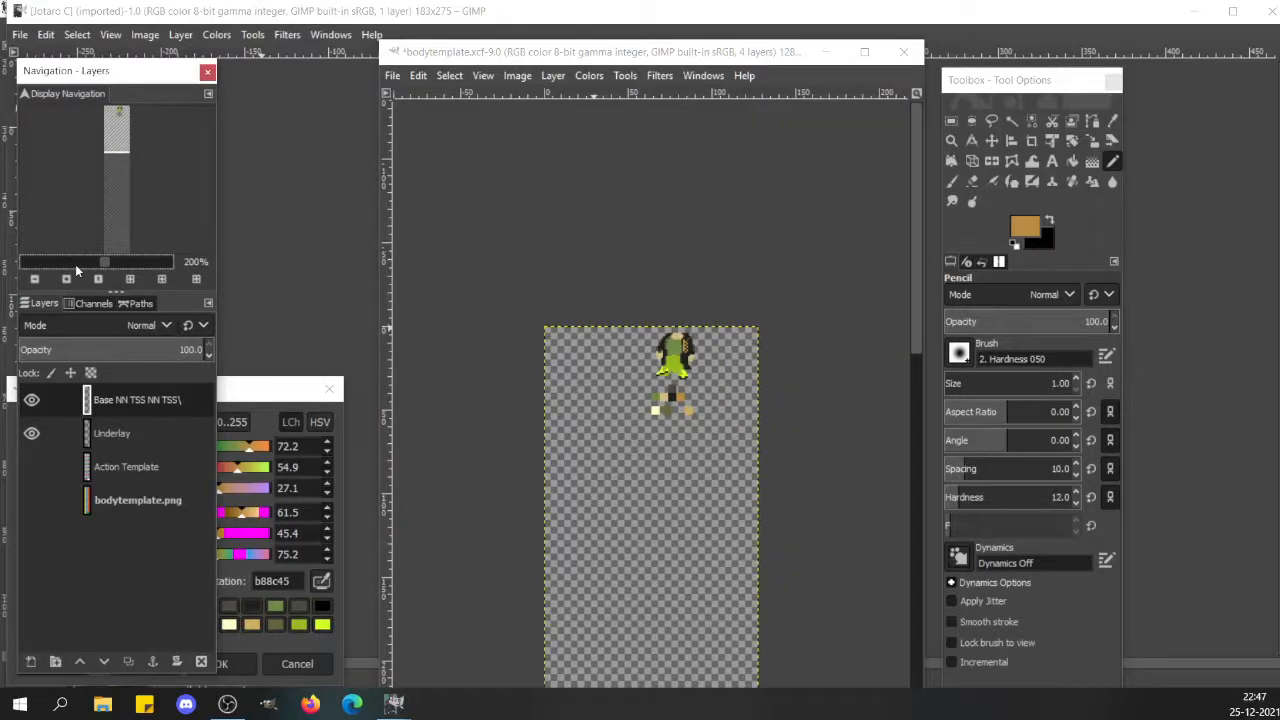
click(140, 258)
click(140, 258)
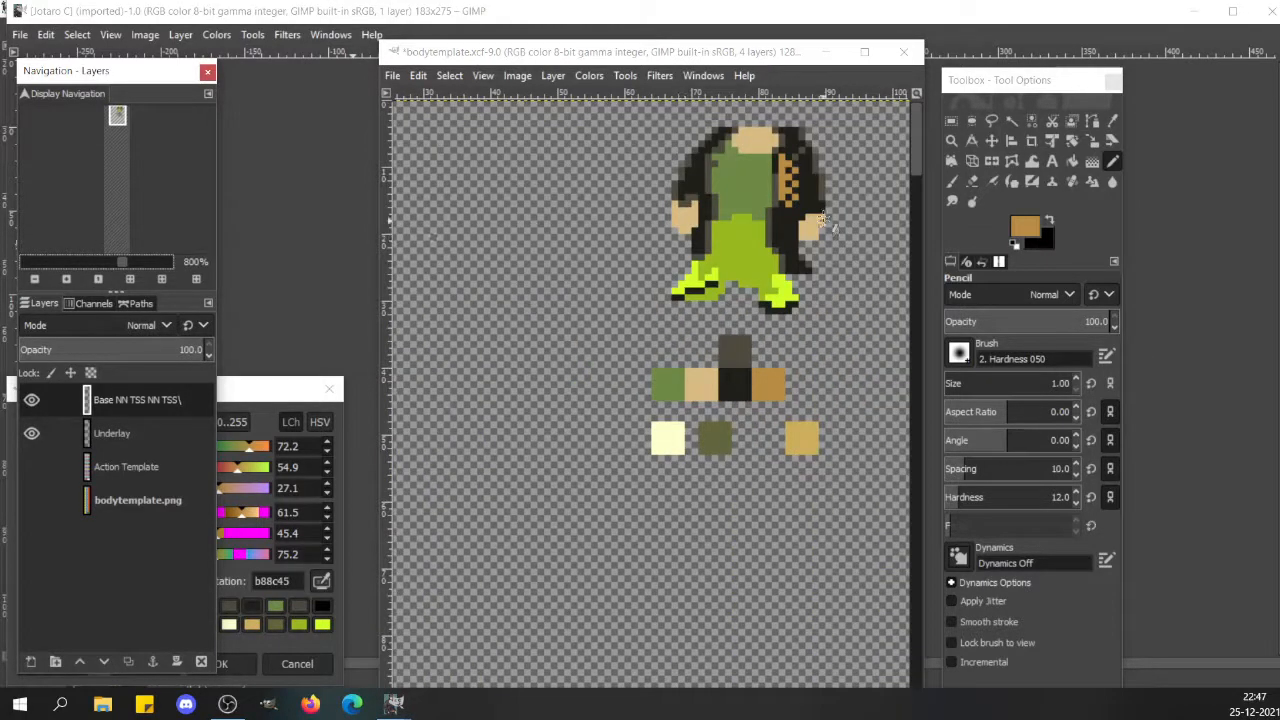
- Sample 1f1e1a from the jacket, paint dark gaps into the gold chain to form a checkered link pattern, and save the file
ctrl+click(815, 182)
drag(811, 182, 790, 180)
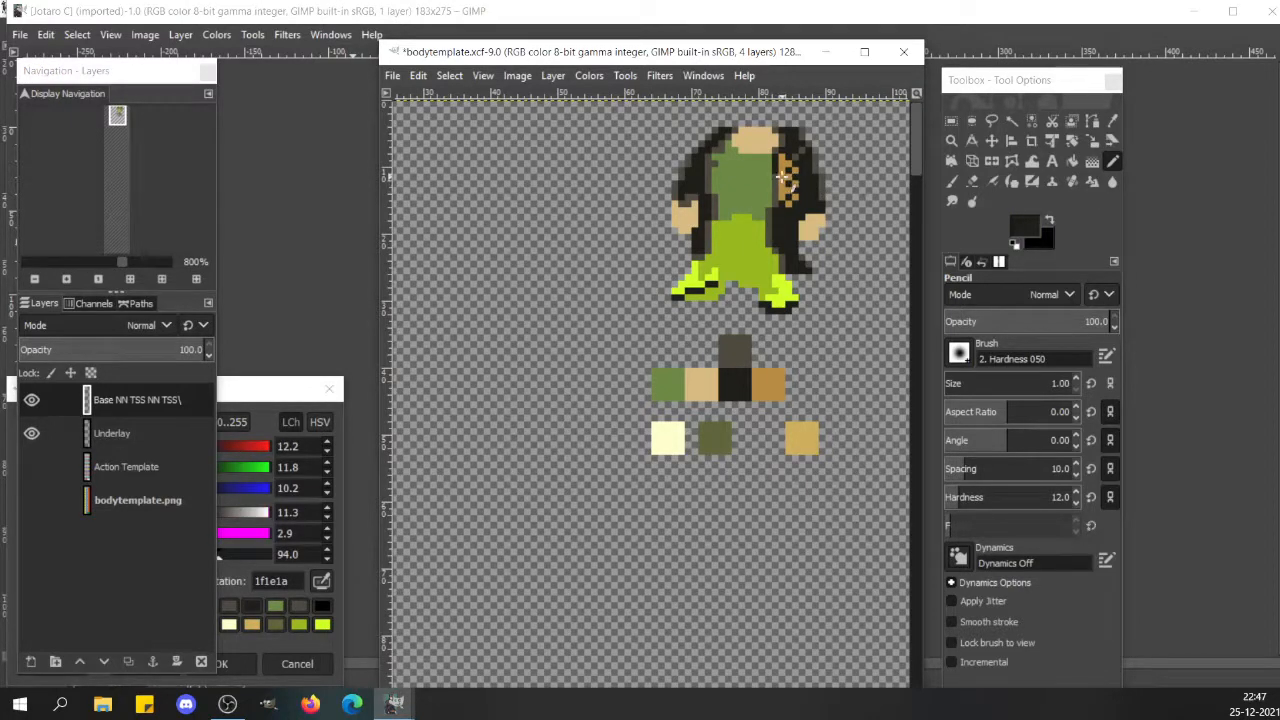
mouse_move(783, 177)
mouse_down()
mouse_move(783, 190)
mouse_move(798, 172)
mouse_move(780, 160)
mouse_up()
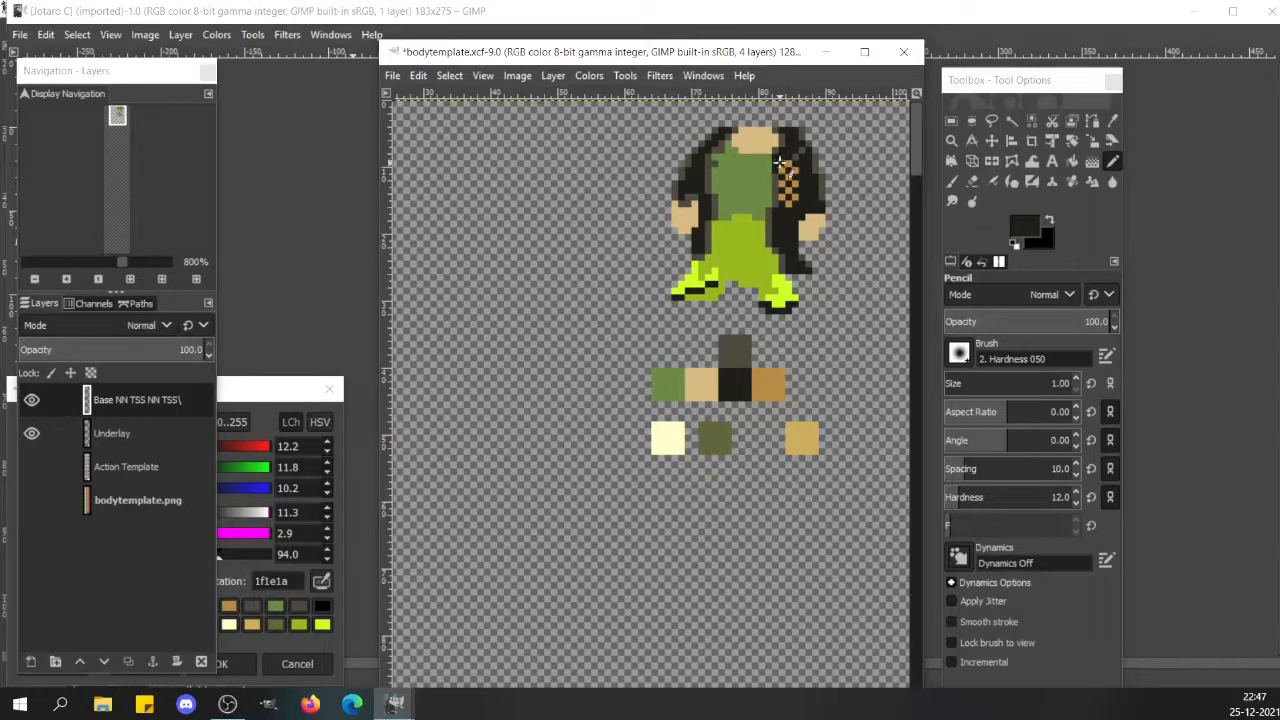
key(ctrl+s)
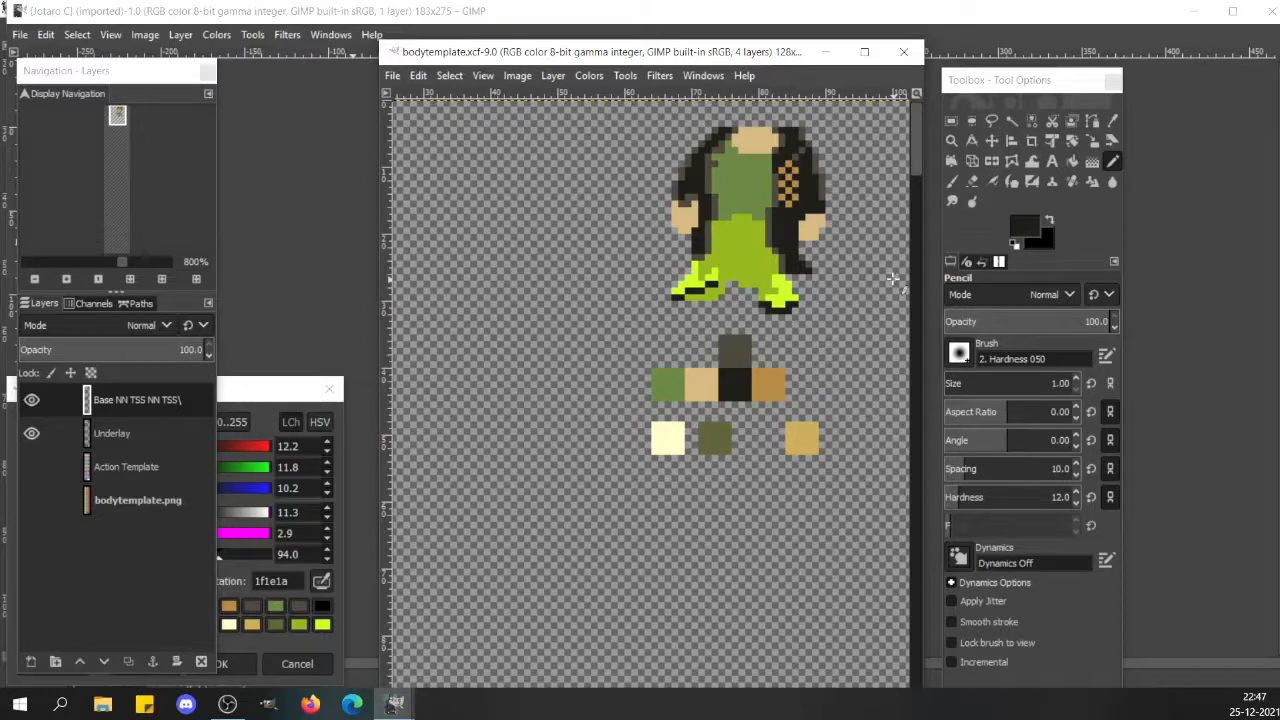
- Fill the lime gap in the sole of the left shoe with 1f1e1a pixels
key(r)
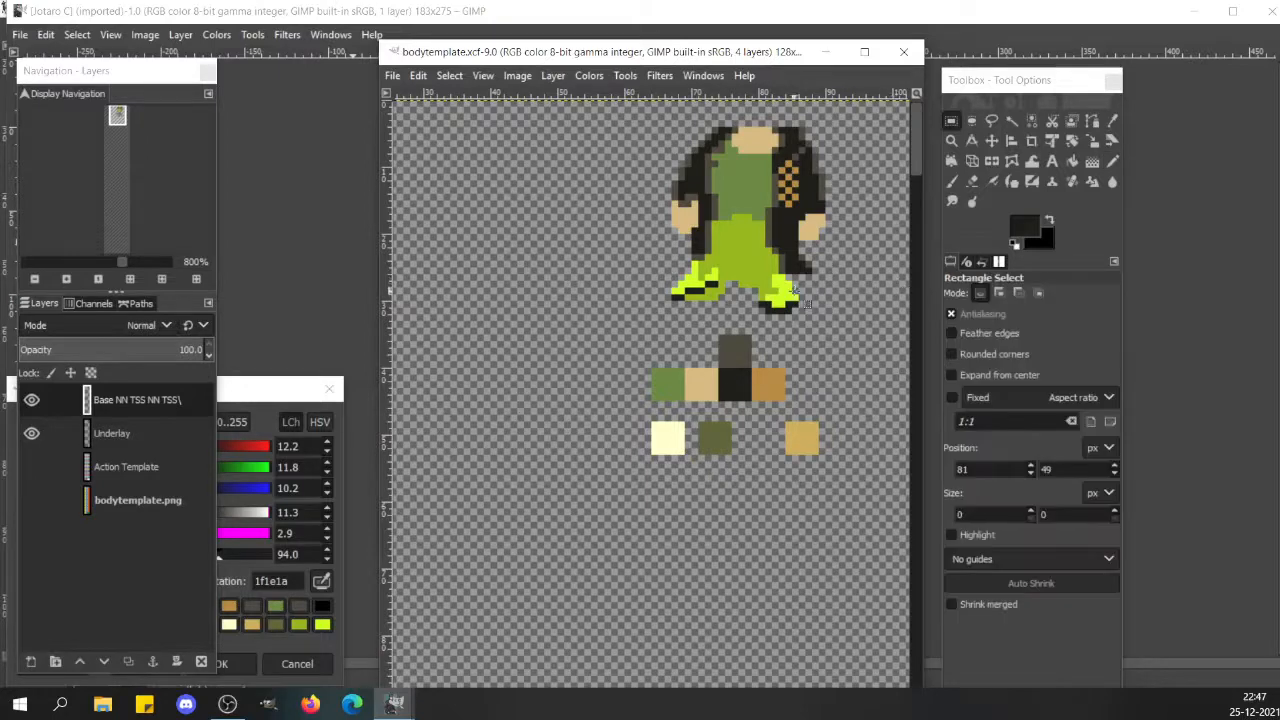
key(n)
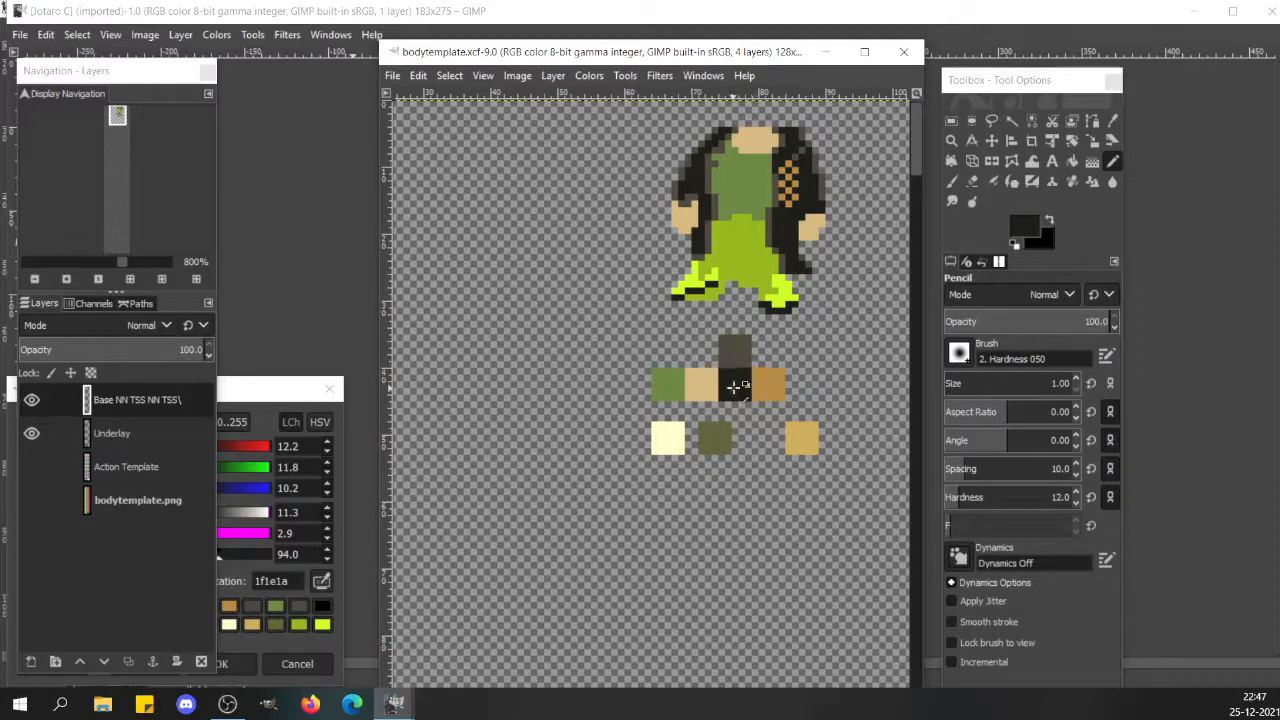
click(712, 289)
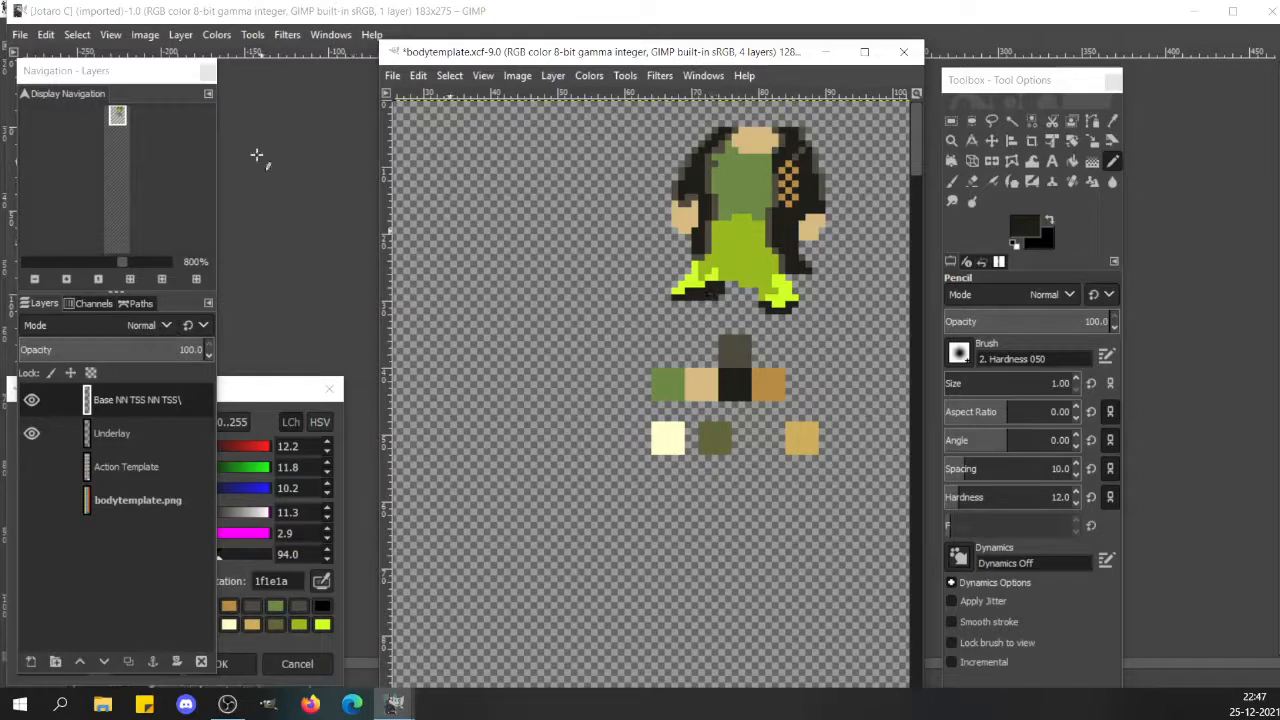
- Repaint the lime upper of the left shoe with the sampled dark grey swatch and add 1f1e1a pixels at the ankle
click(155, 264)
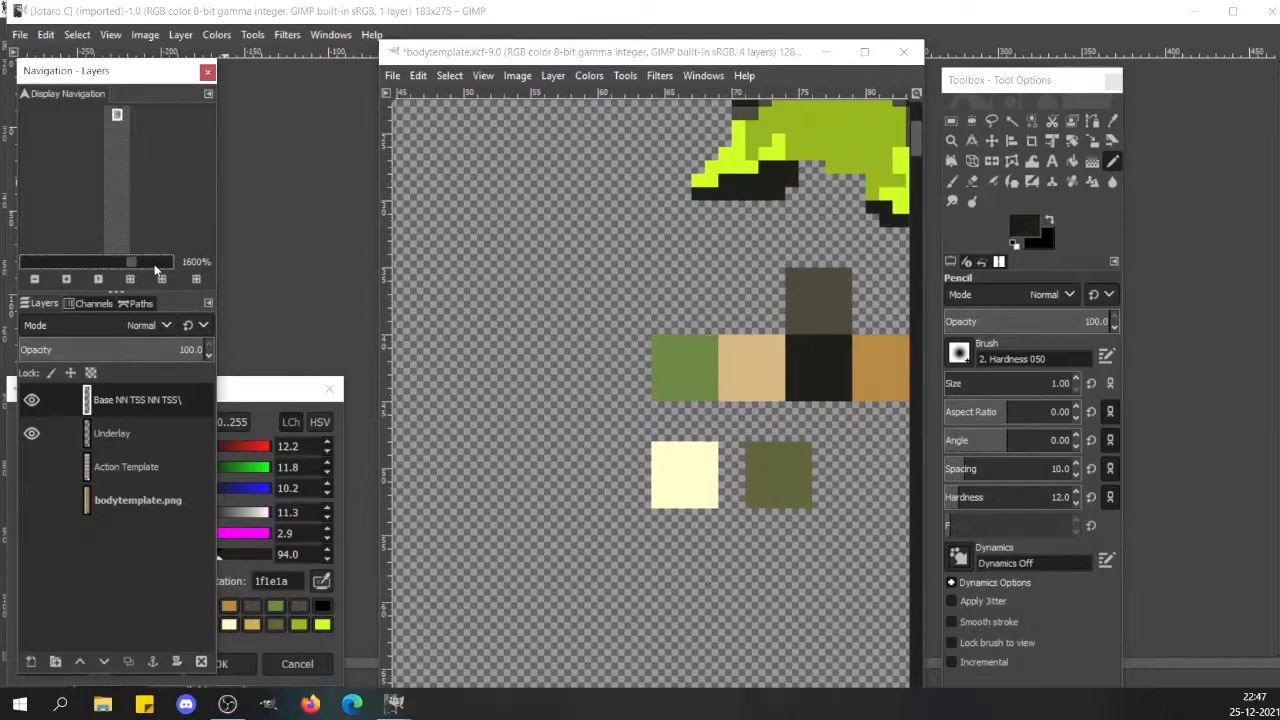
drag(917, 131, 917, 120)
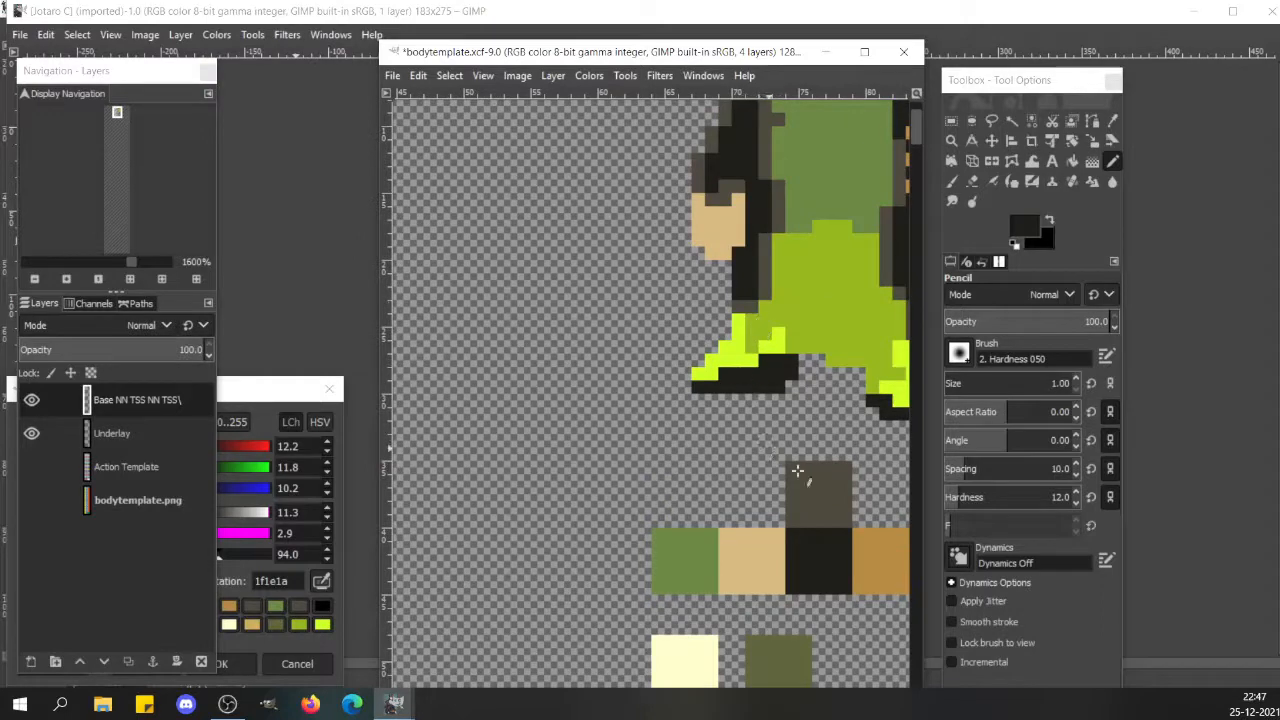
ctrl+click(828, 497)
mouse_move(739, 336)
mouse_down()
mouse_move(704, 376)
mouse_move(754, 343)
mouse_move(739, 354)
mouse_move(776, 347)
mouse_move(777, 333)
mouse_move(803, 342)
mouse_move(774, 374)
mouse_move(763, 333)
mouse_up()
ctrl+click(775, 373)
click(763, 333)
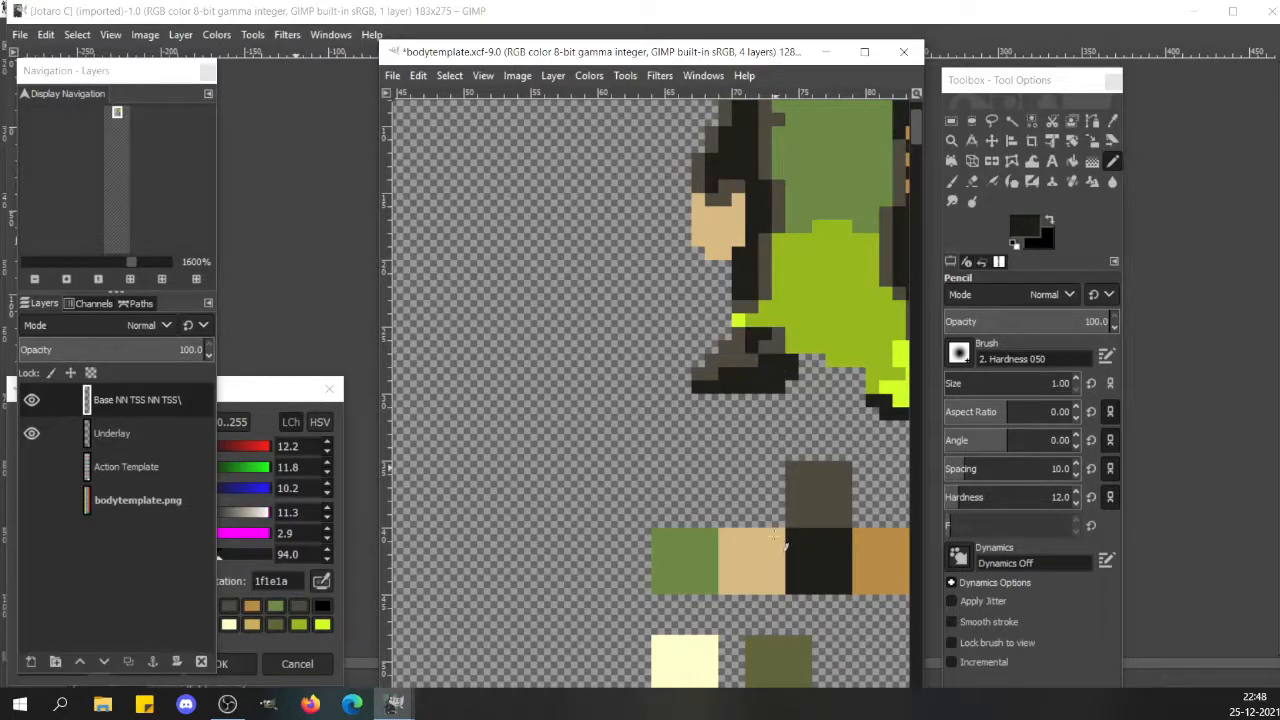
- Select the lower row of cream, olive and tan swatches, delete it and clear the selection
click(79, 262)
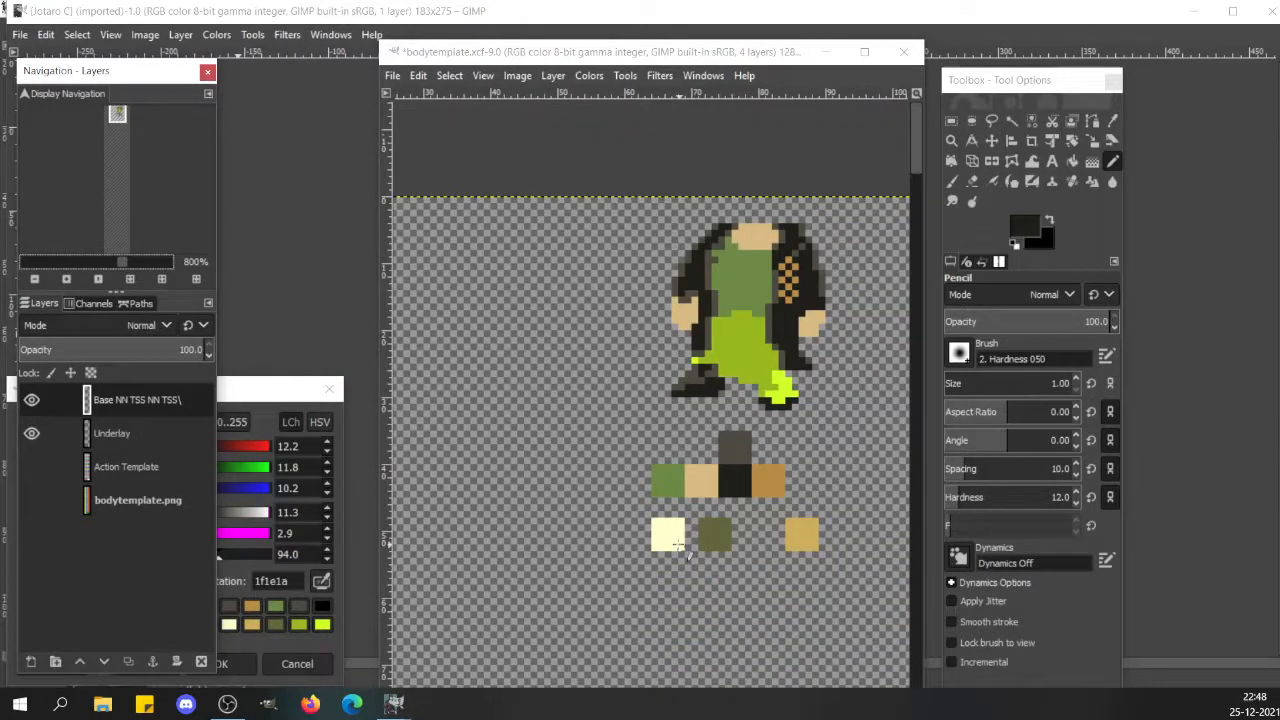
key(r)
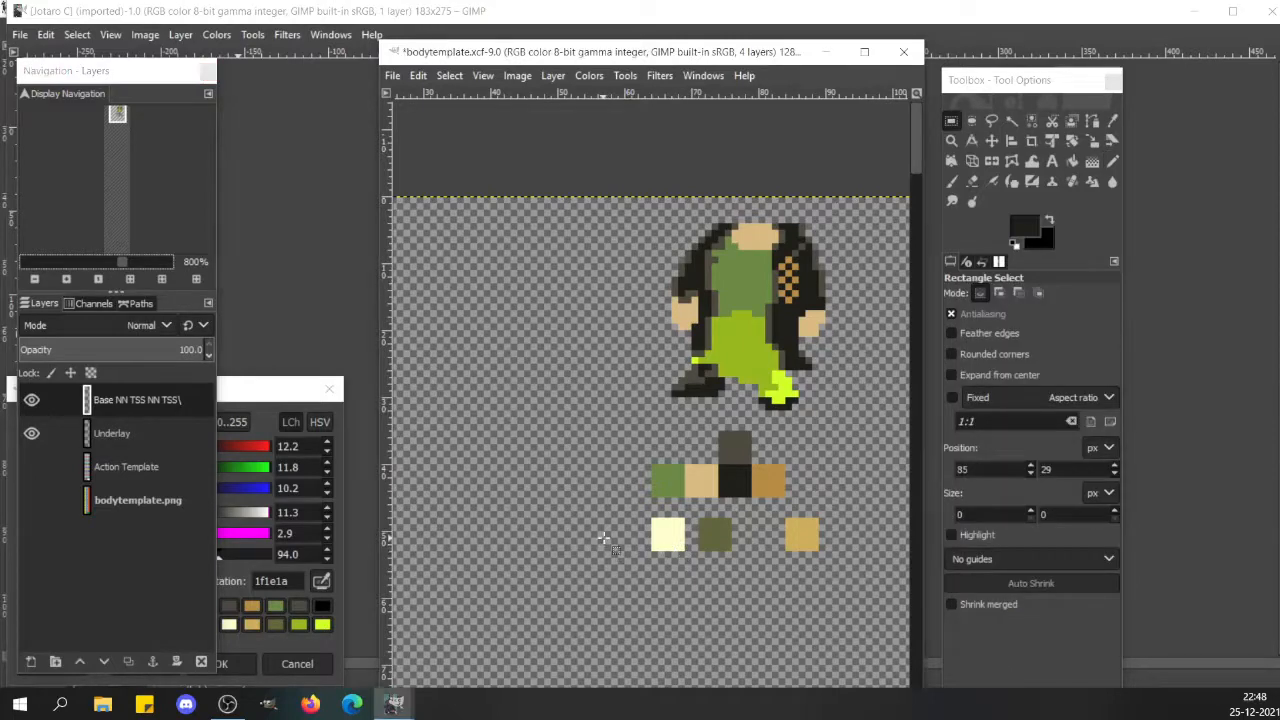
drag(651, 524, 697, 568)
click(745, 566)
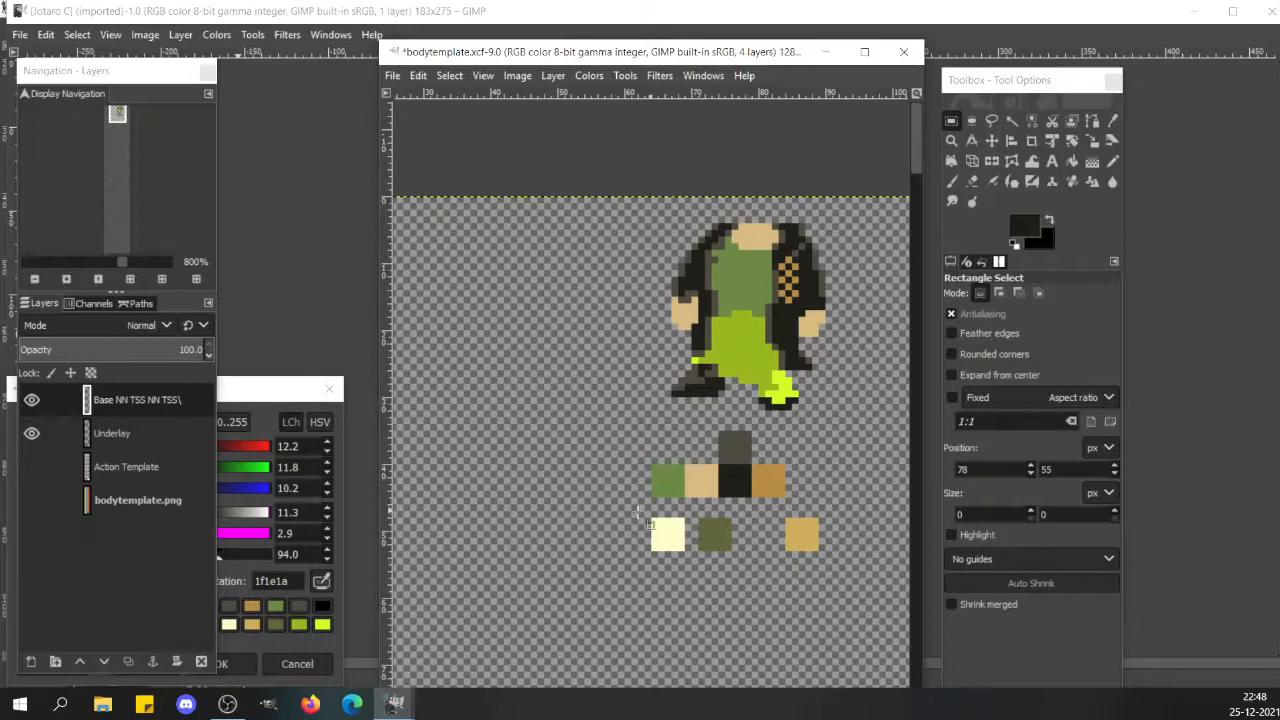
drag(632, 516, 848, 566)
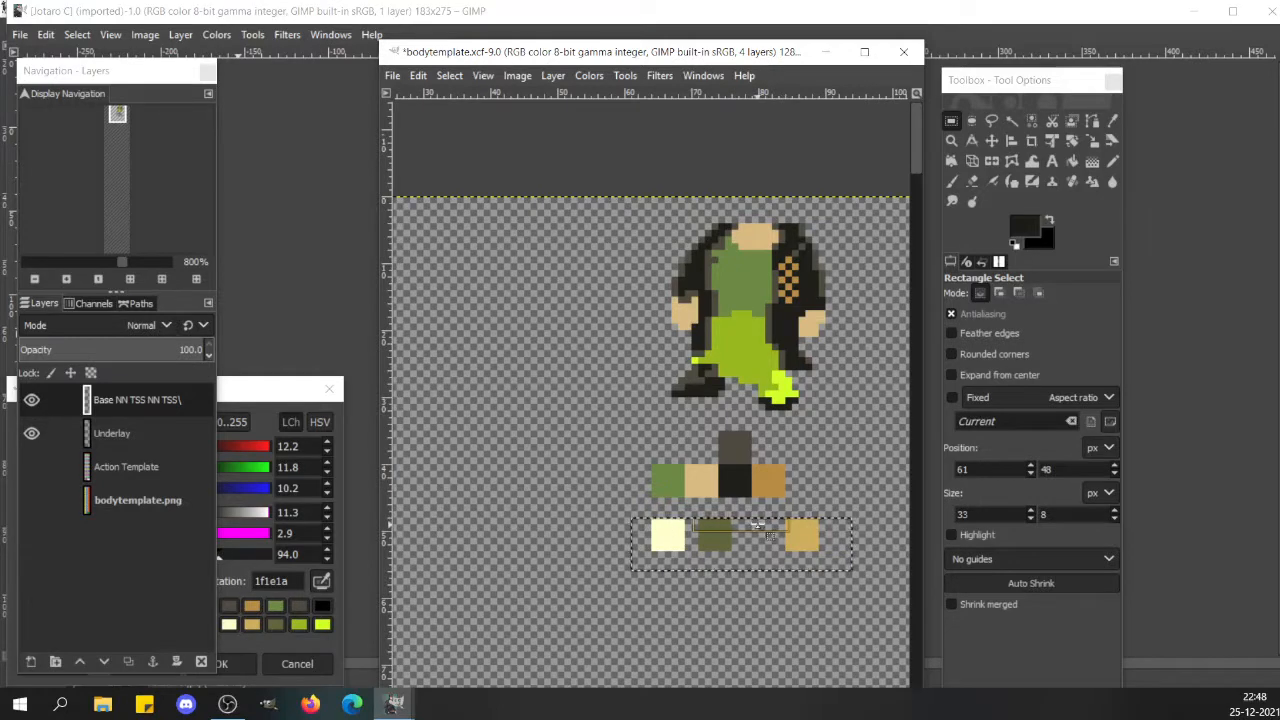
drag(760, 524, 758, 519)
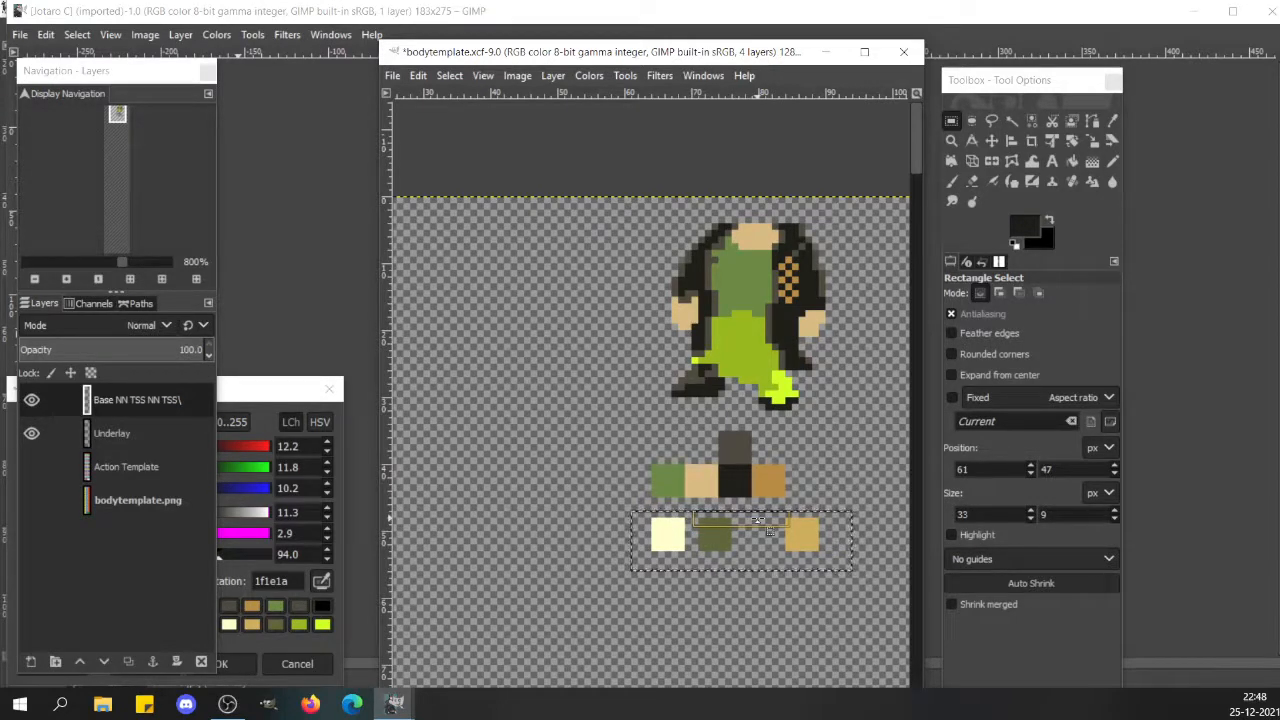
key(Delete)
click(576, 490)
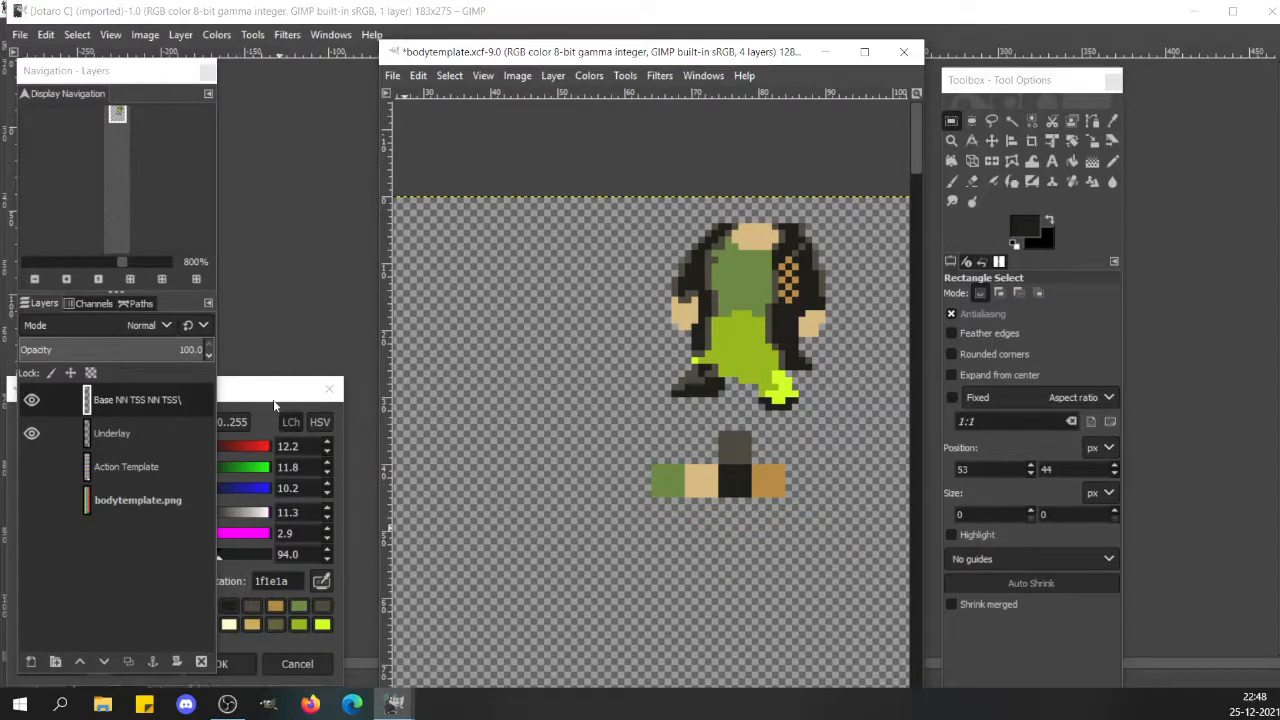
- Set the foreground colour to light violet-blue 9090d8 and paint it over the green trouser legs, starting at the left cuff
click(275, 401)
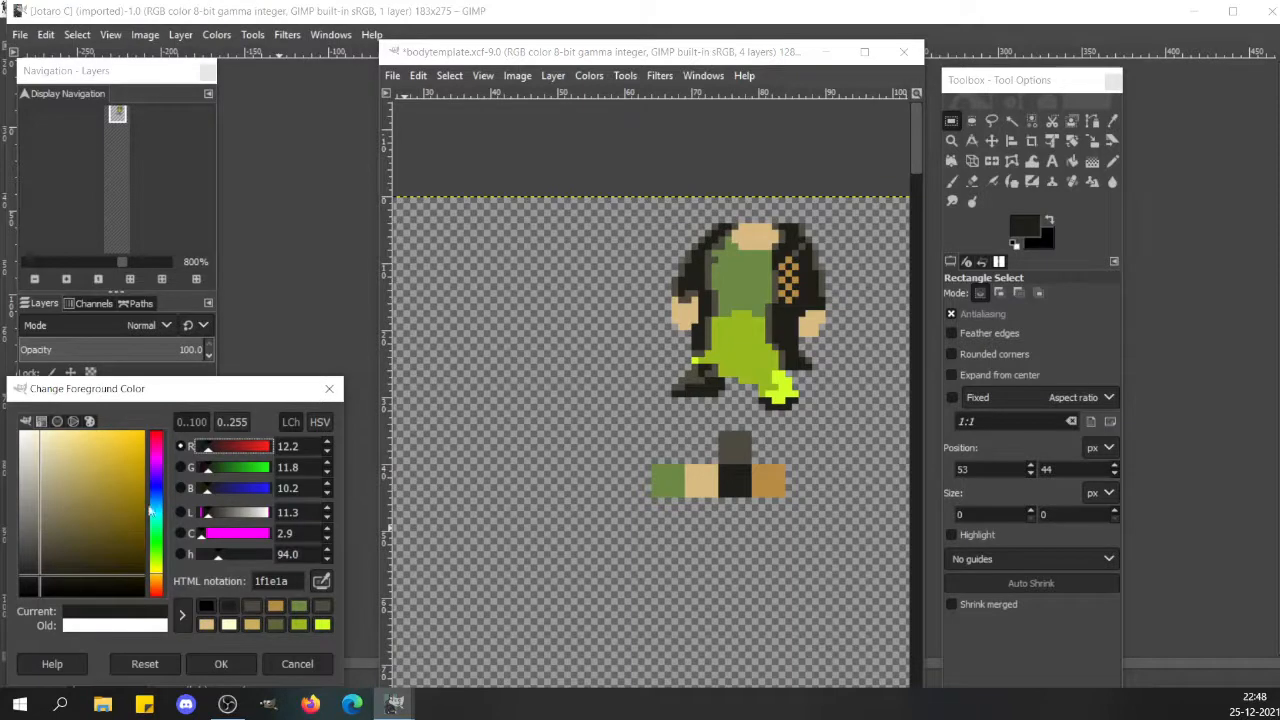
click(234, 490)
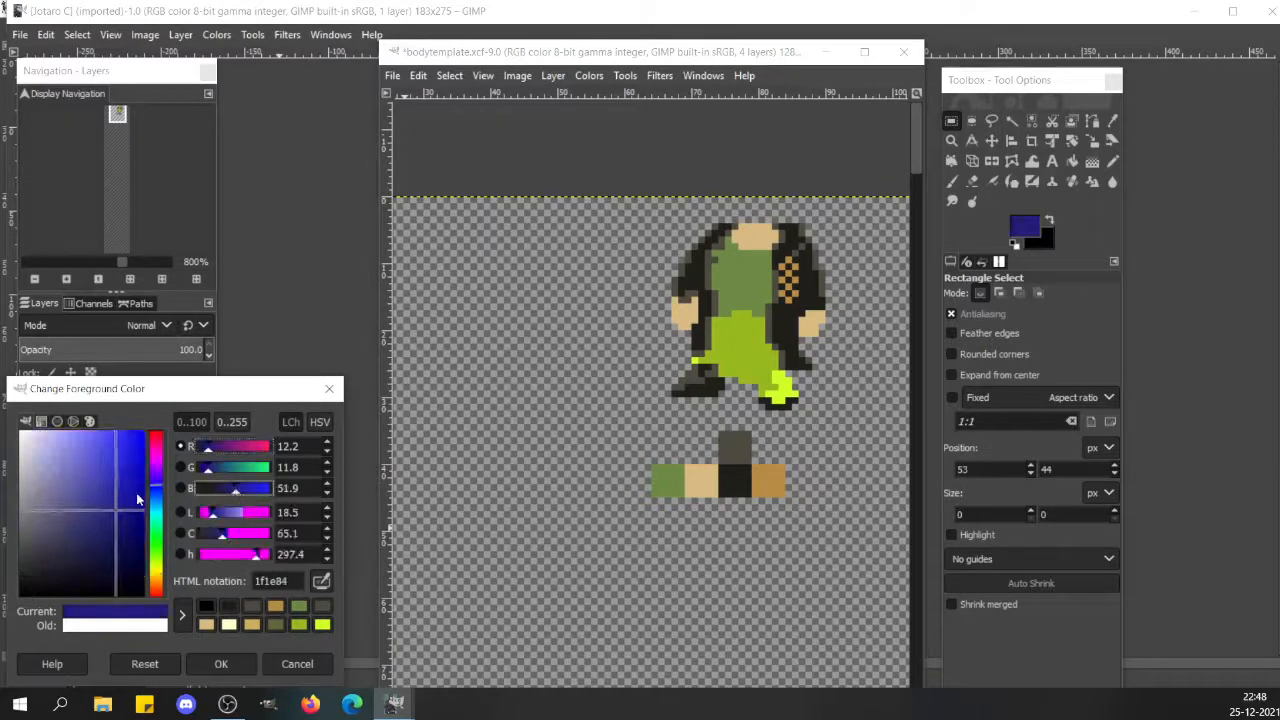
drag(138, 497, 61, 458)
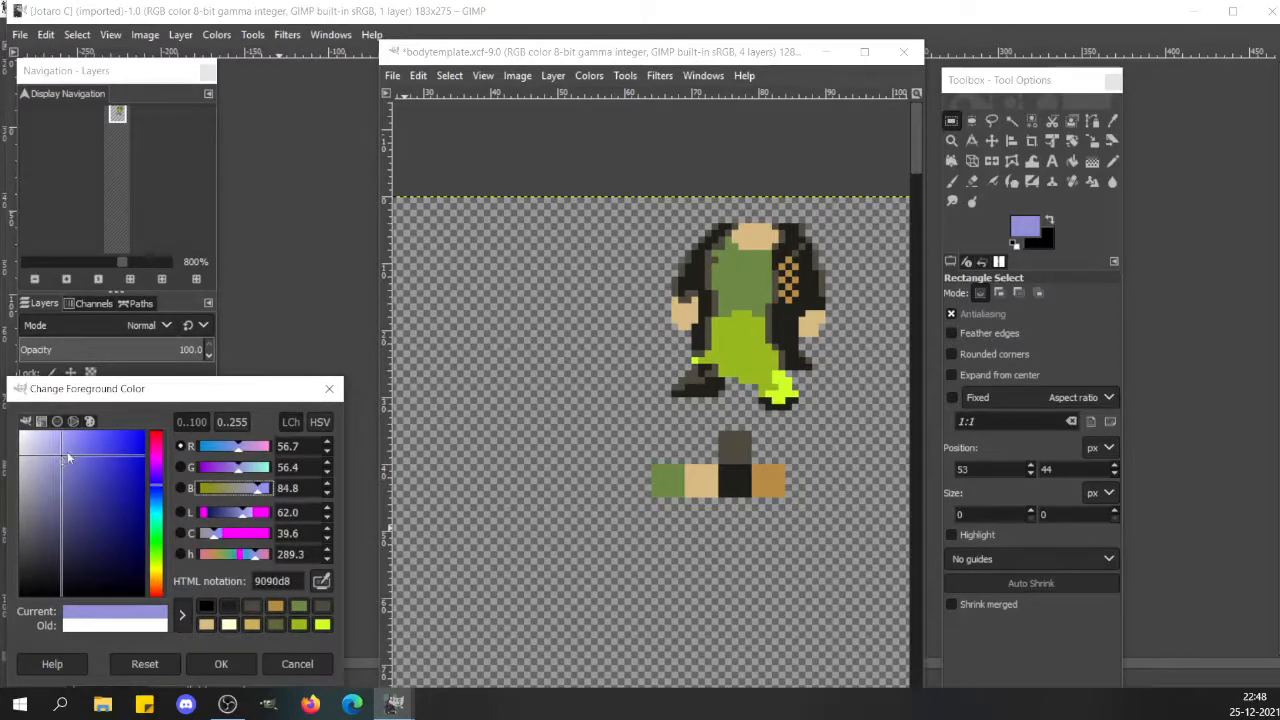
click(726, 350)
key(n)
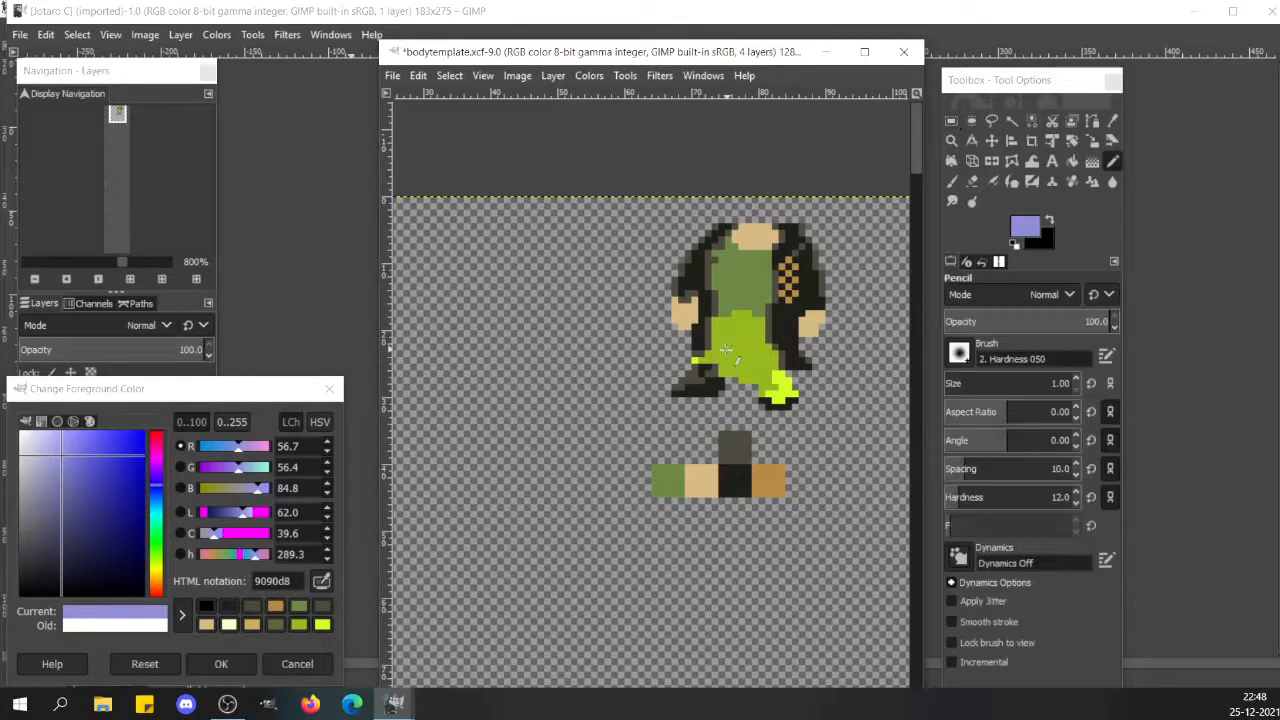
click(706, 360)
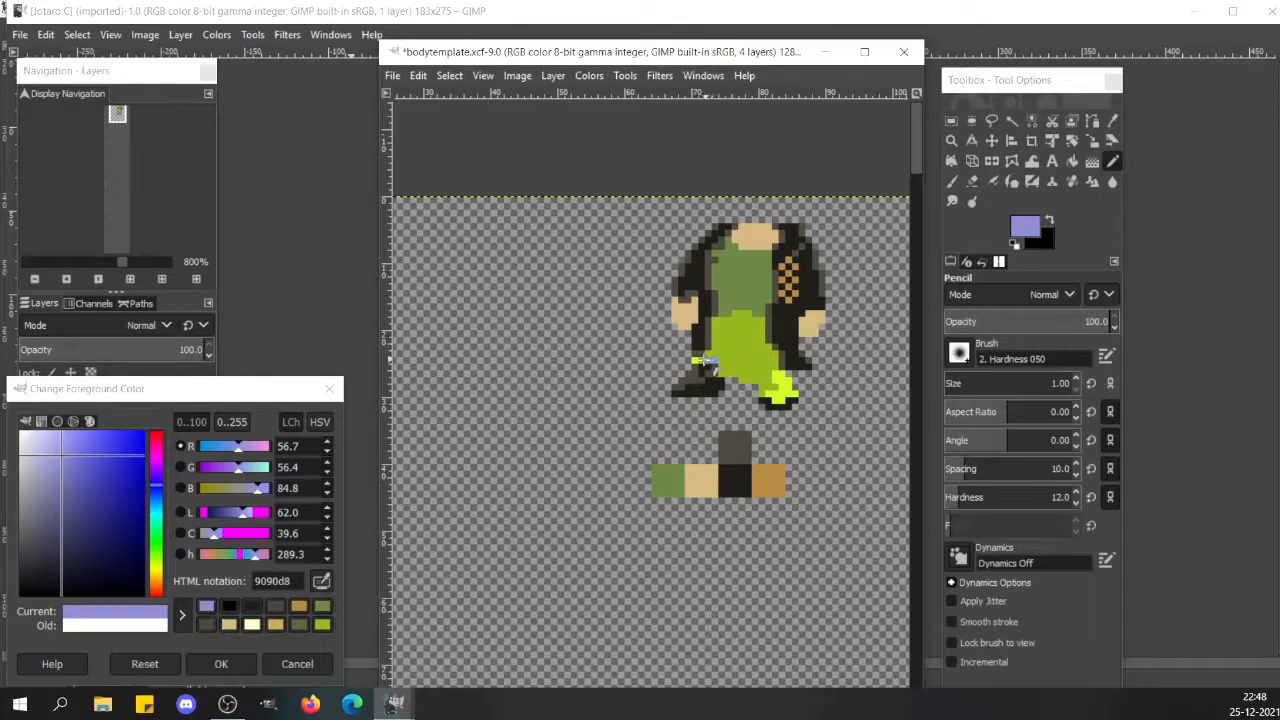
mouse_move(702, 361)
mouse_down()
mouse_move(717, 330)
mouse_move(725, 373)
mouse_move(728, 351)
mouse_move(757, 354)
mouse_move(770, 373)
mouse_move(775, 359)
mouse_move(762, 358)
mouse_move(768, 378)
mouse_move(761, 340)
mouse_move(732, 351)
mouse_move(718, 330)
mouse_move(753, 335)
mouse_up()
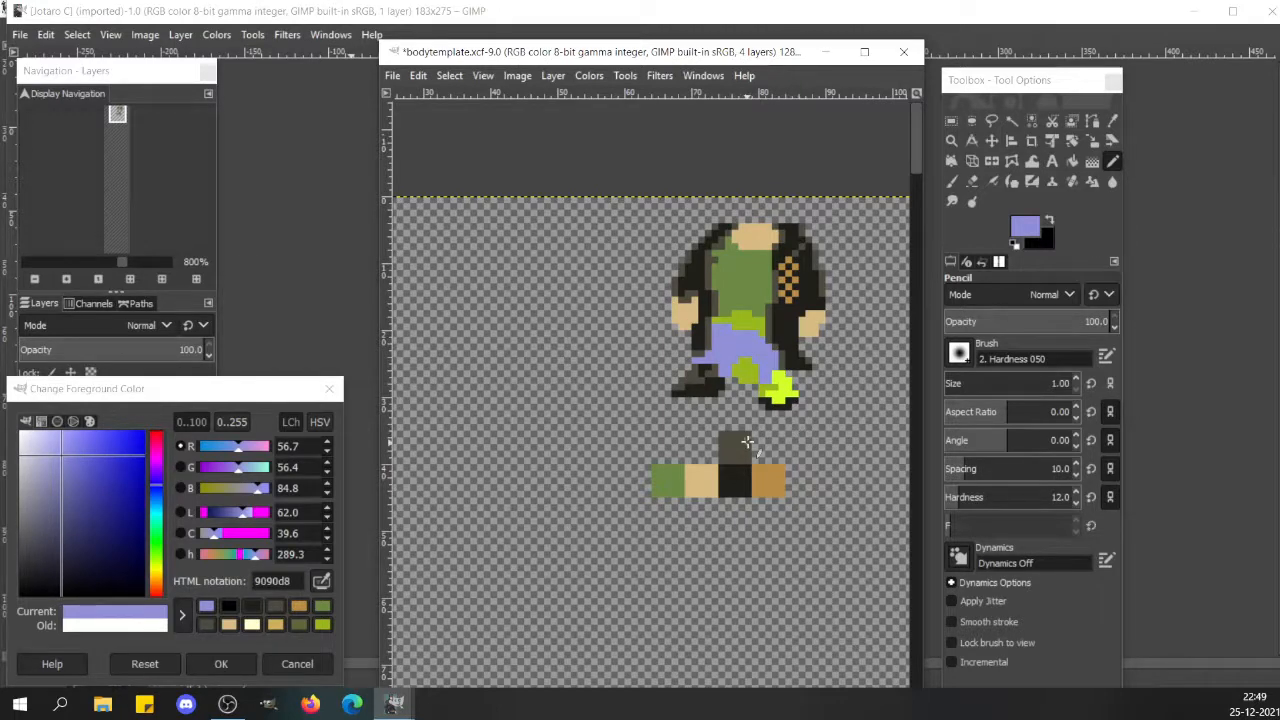
- Paint a square 9090d8 swatch beside the orange one, trim its excess above the row, and return to the Pencil
mouse_move(786, 468)
mouse_down()
mouse_move(803, 498)
mouse_move(818, 497)
mouse_move(818, 468)
mouse_move(800, 470)
mouse_move(811, 479)
mouse_move(800, 487)
mouse_up()
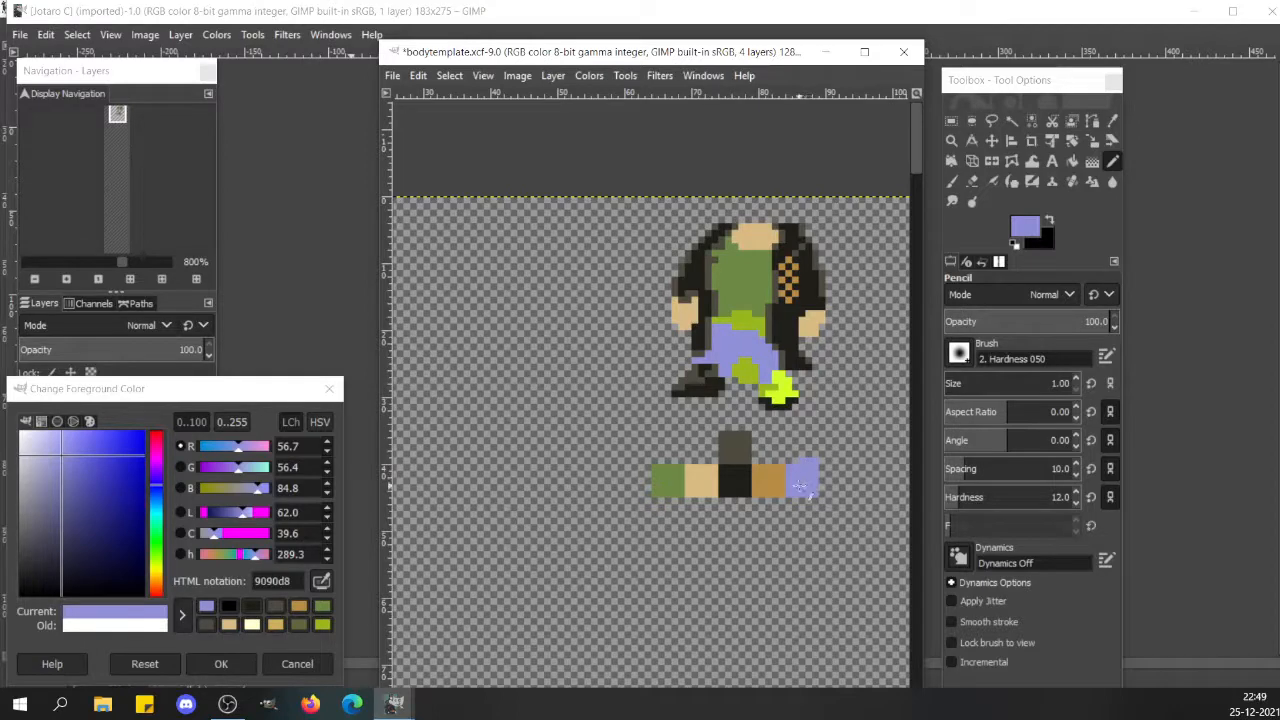
key(r)
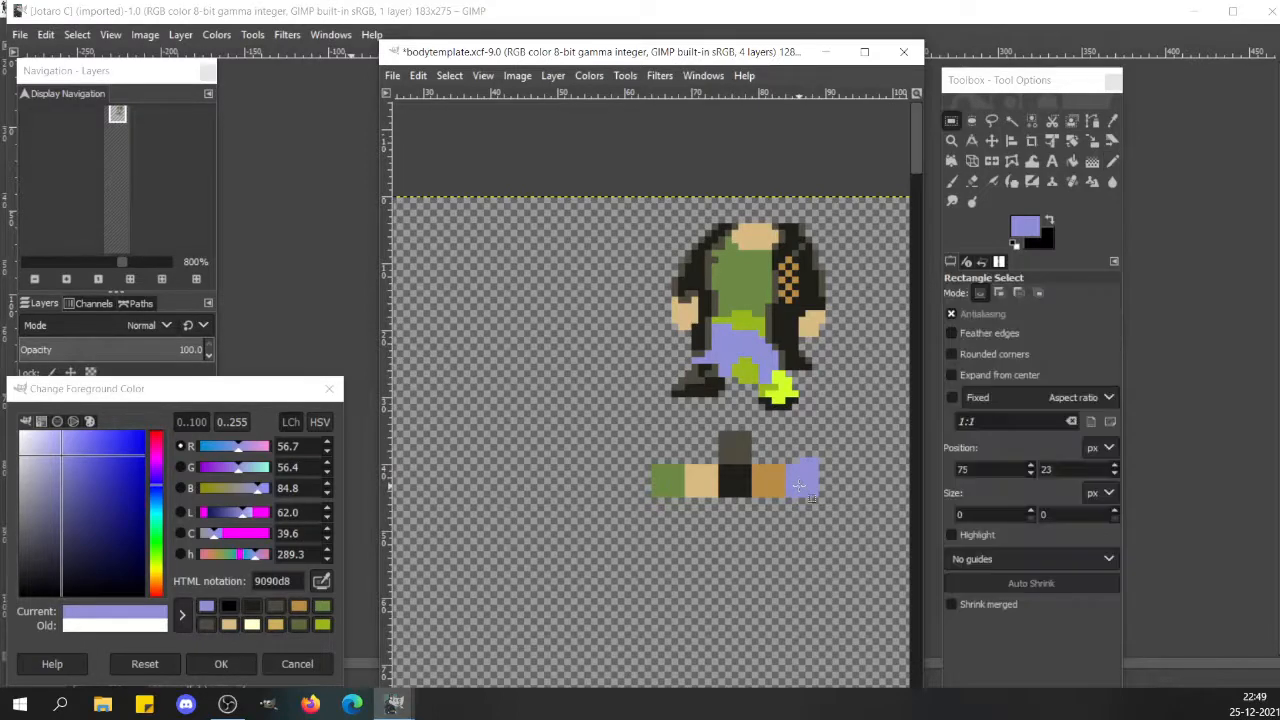
drag(786, 437, 834, 470)
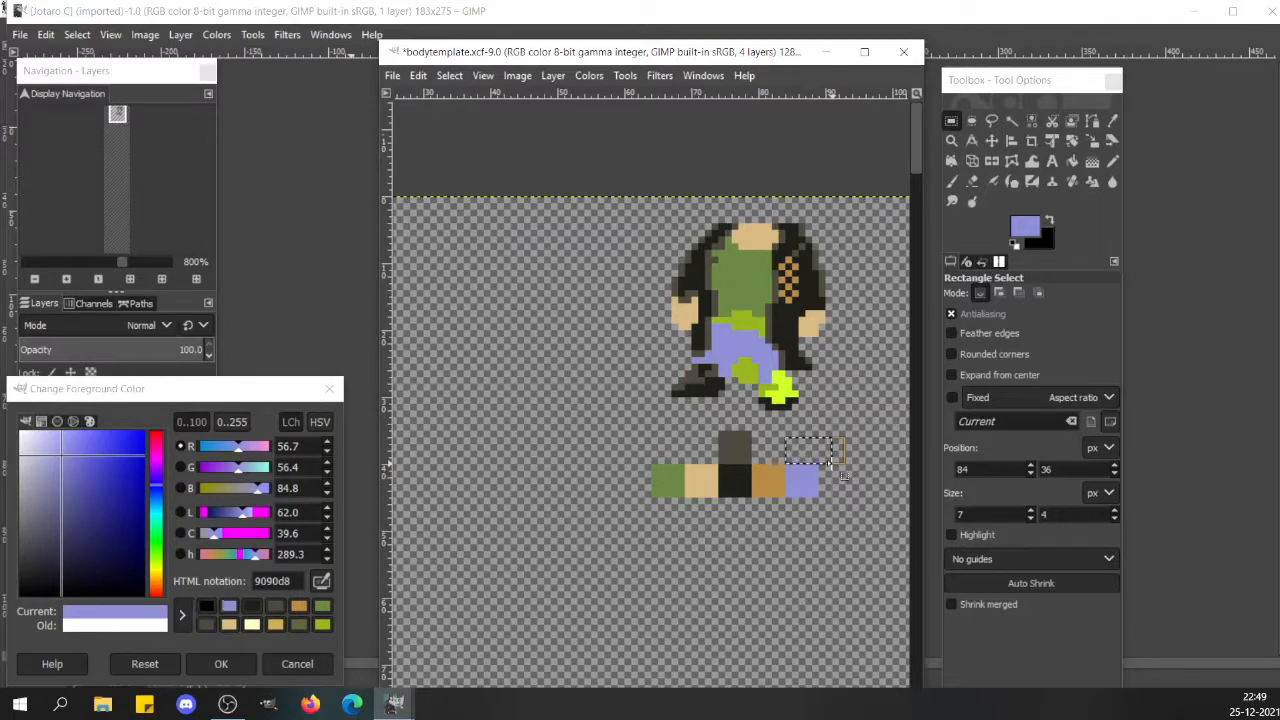
click(620, 372)
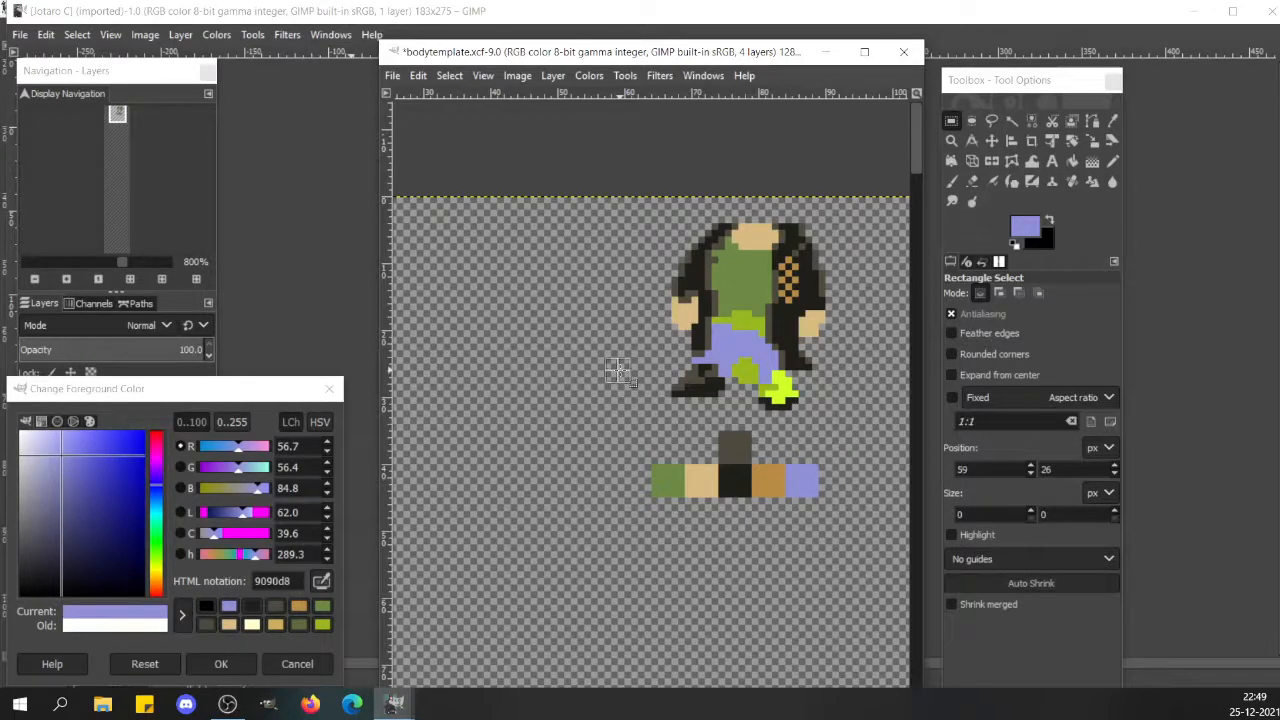
key(n)
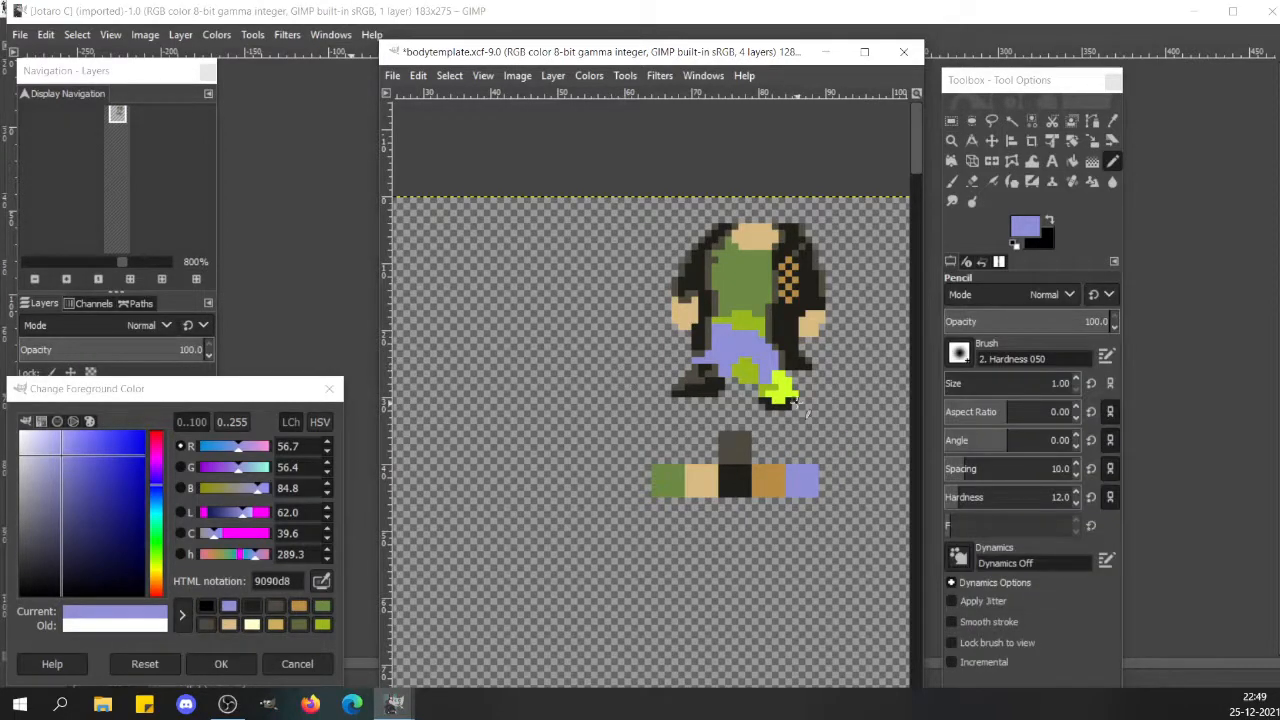
- Replace the lime band at the waist with shirt green 6d8a47 and reshape the waistline with trouser colour 9090d8
ctrl+click(752, 284)
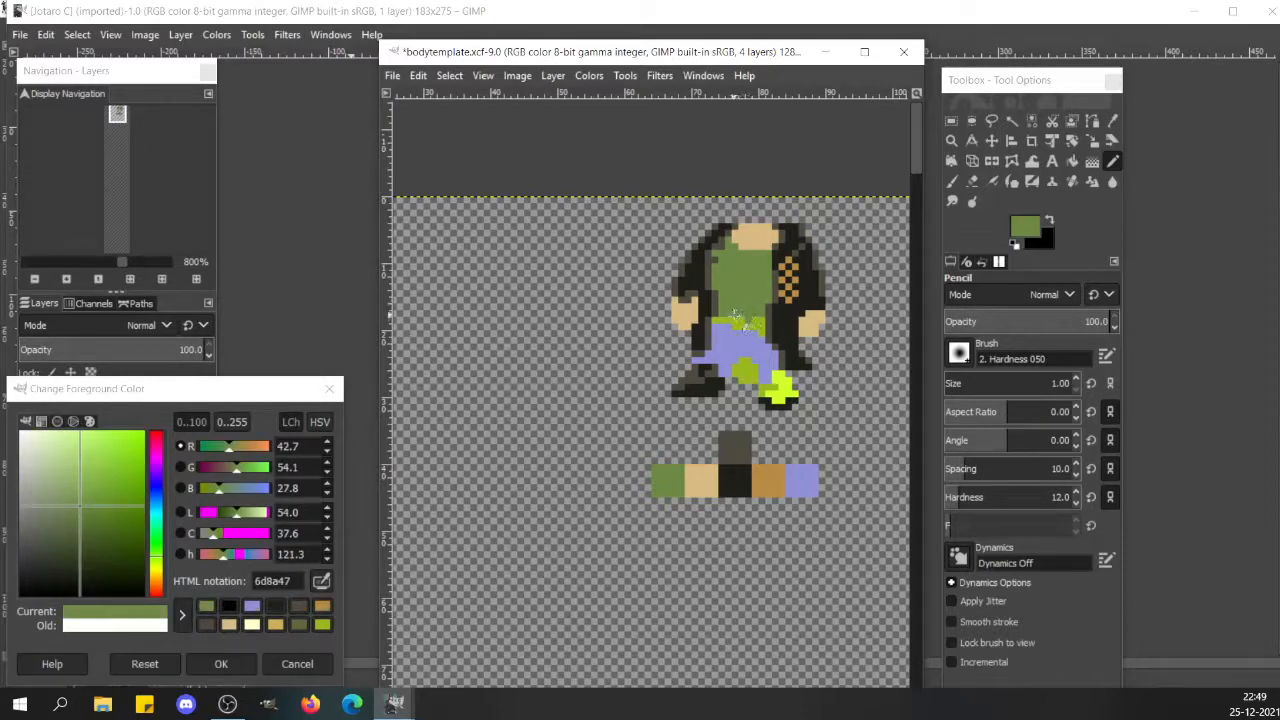
mouse_move(722, 317)
mouse_down()
mouse_move(757, 326)
mouse_move(738, 319)
mouse_up()
ctrl+click(745, 345)
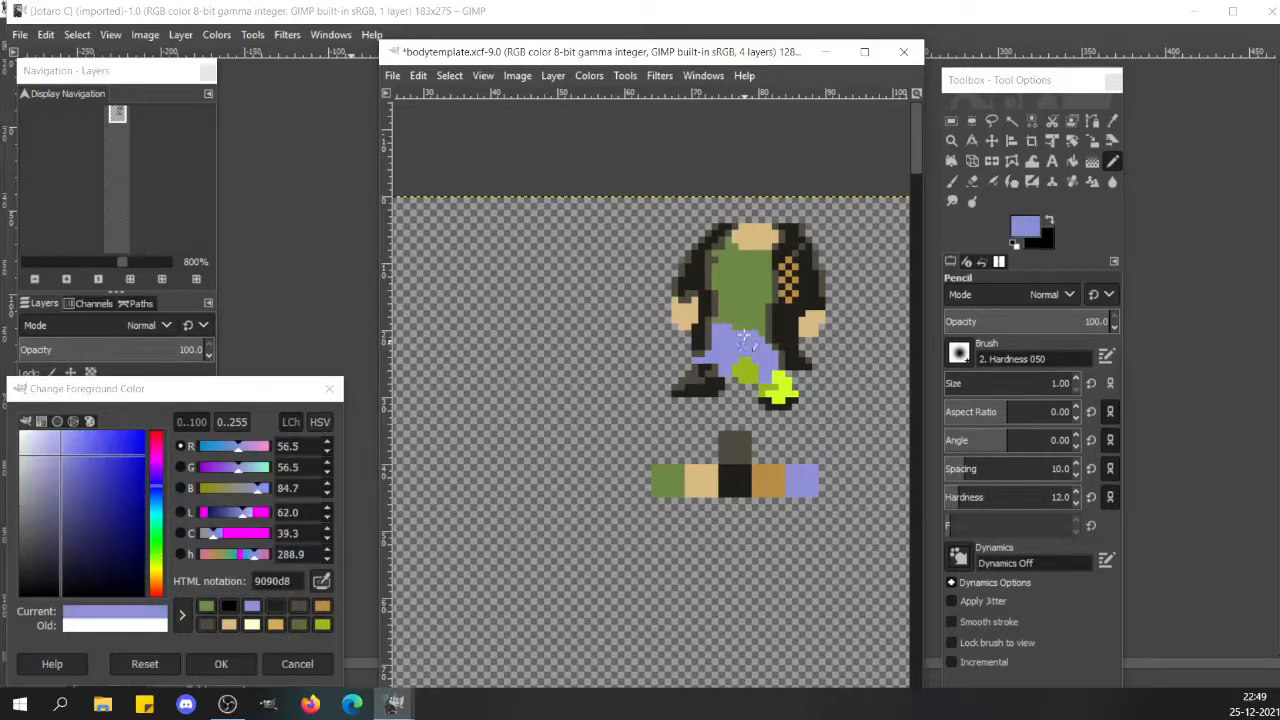
drag(714, 320, 746, 326)
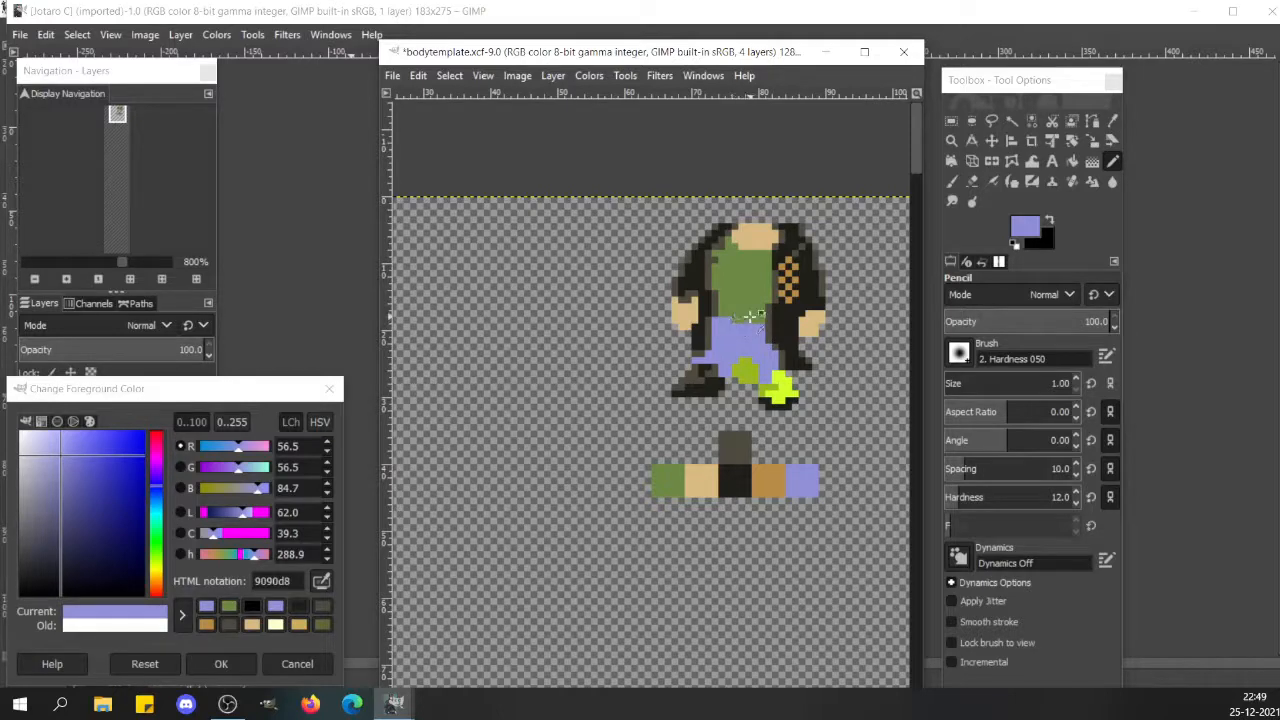
ctrl+click(749, 316)
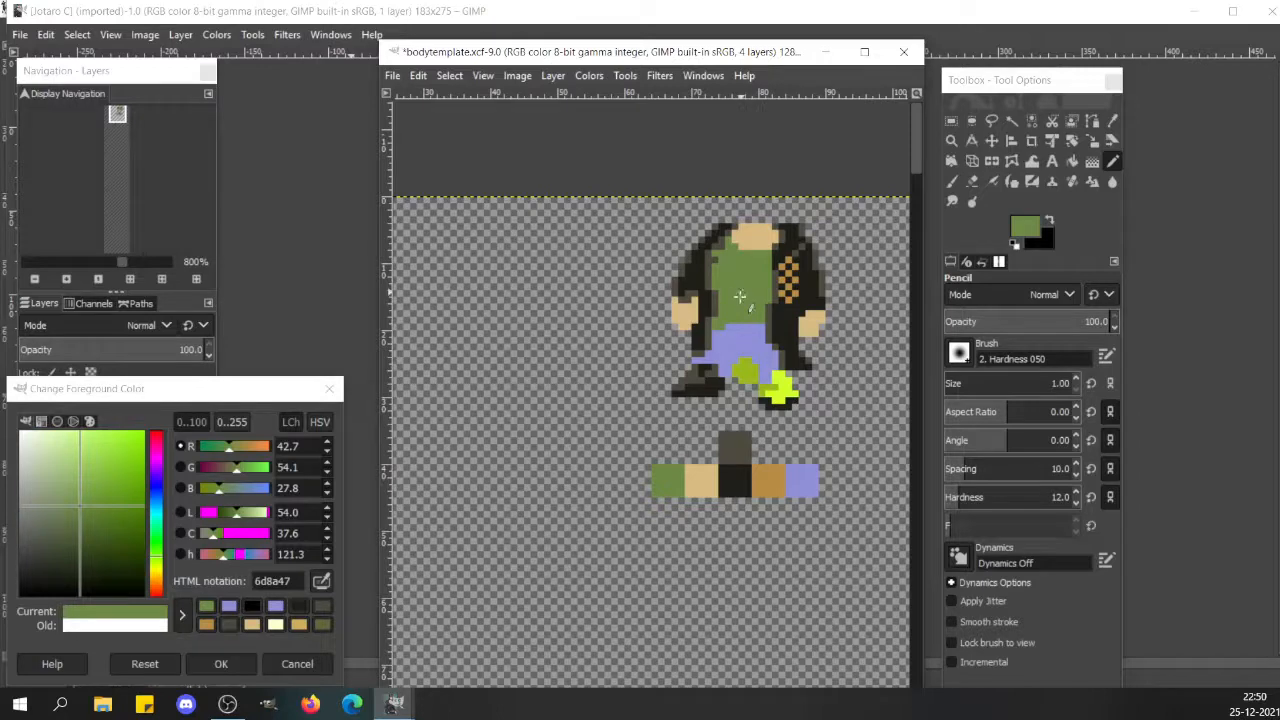
- Fill the lime gap between the legs with dark grey 4f4b3e and extend the right coat tail with 1f1e1a and 4f4b3e
ctrl+click(692, 380)
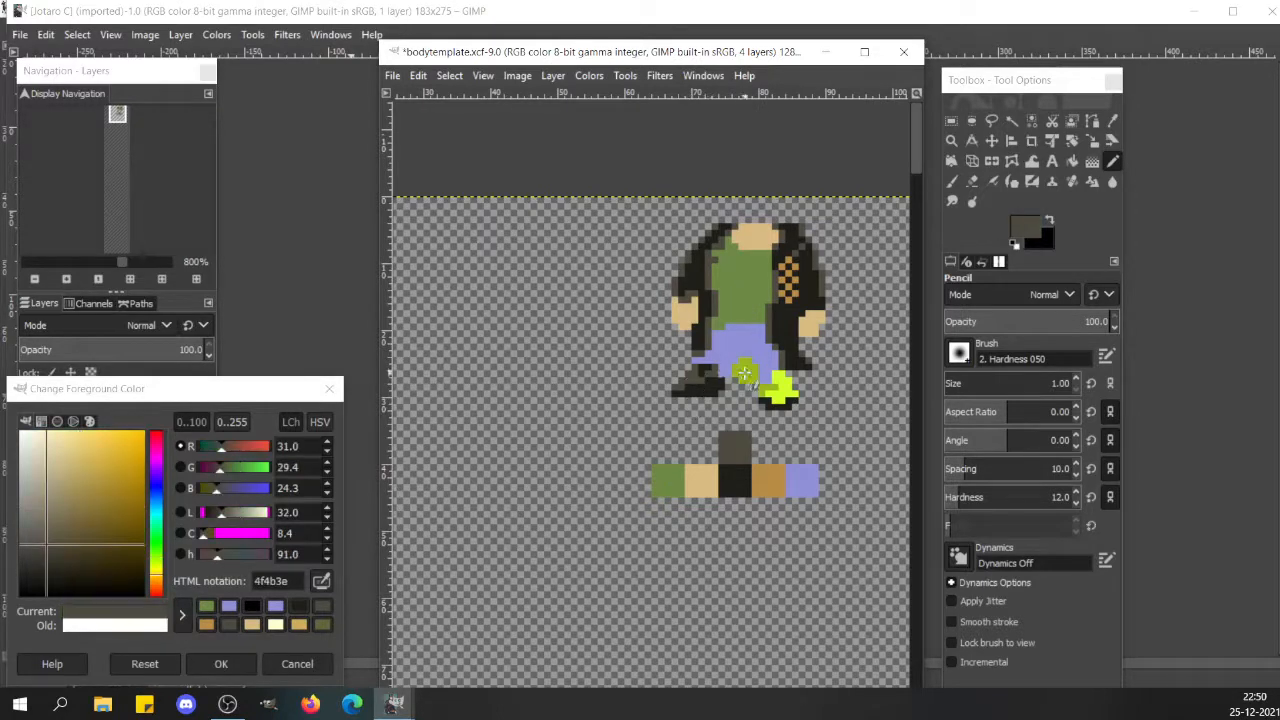
mouse_move(736, 370)
mouse_down()
mouse_move(752, 378)
mouse_move(745, 362)
mouse_up()
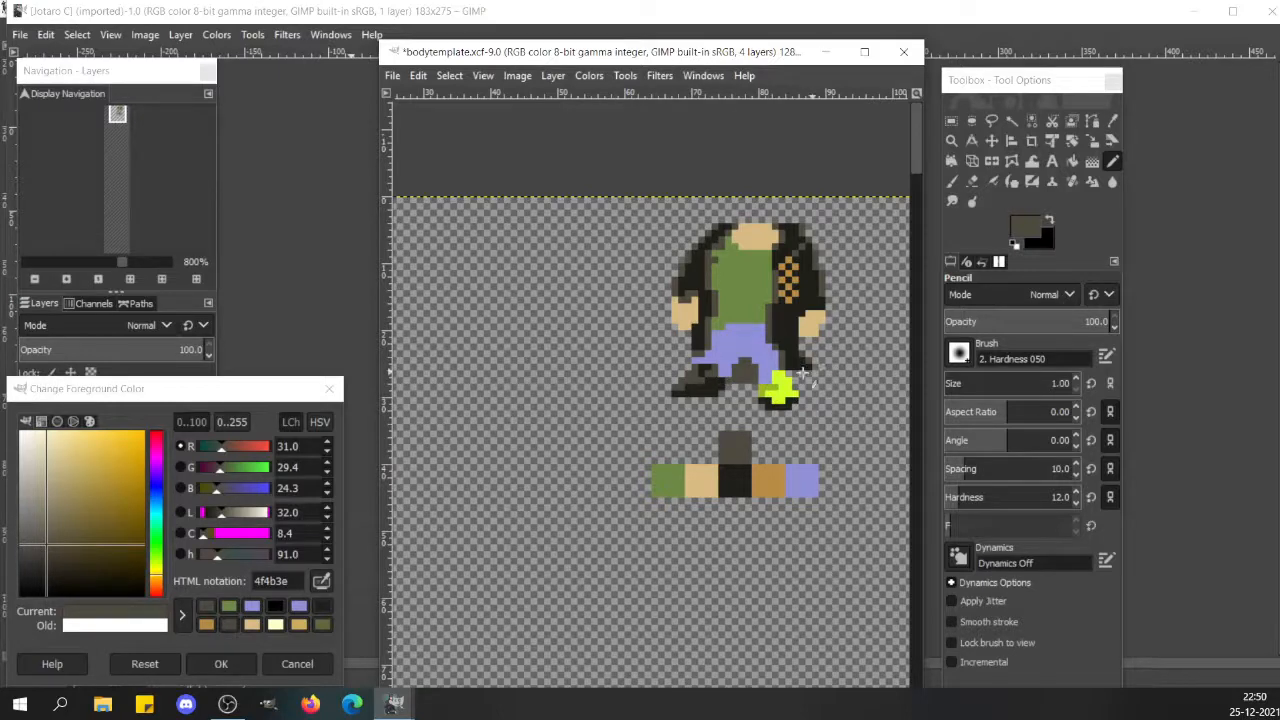
ctrl+click(793, 360)
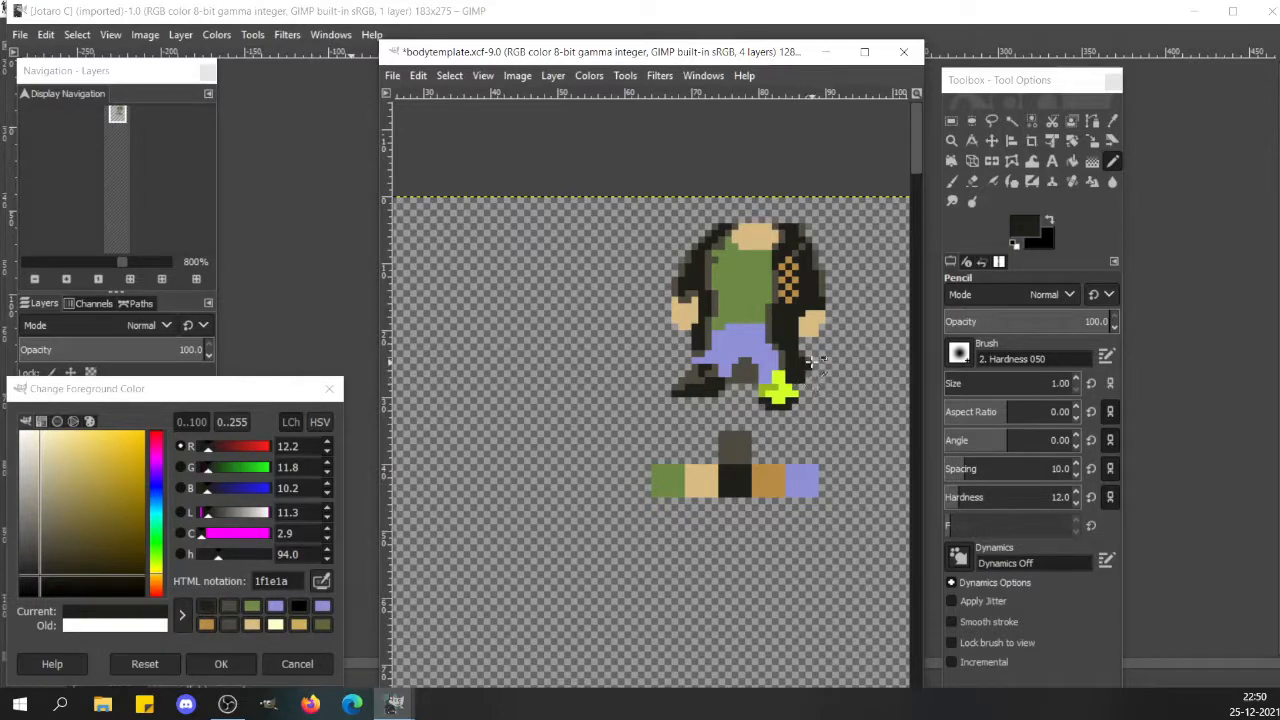
ctrl+click(807, 362)
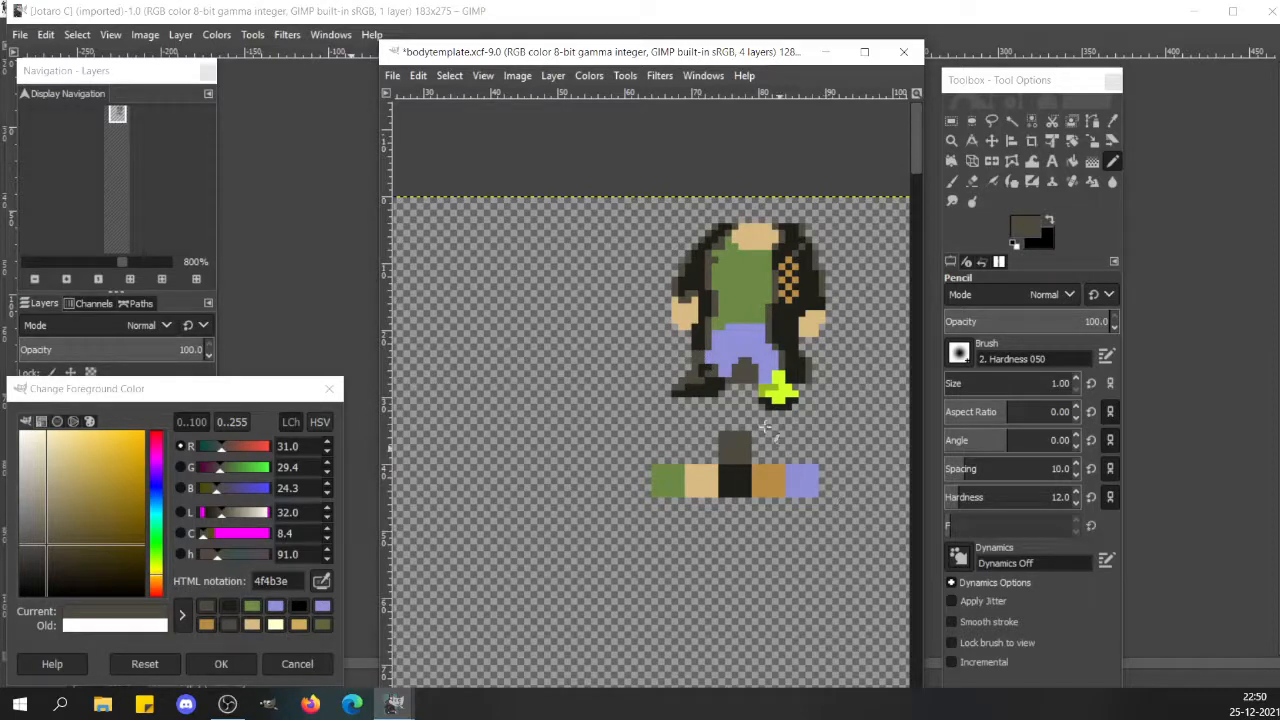
- Extend the left trouser cuff outward with 9090d8 pixels and erase the coat pixels beside it
click(155, 275)
click(155, 275)
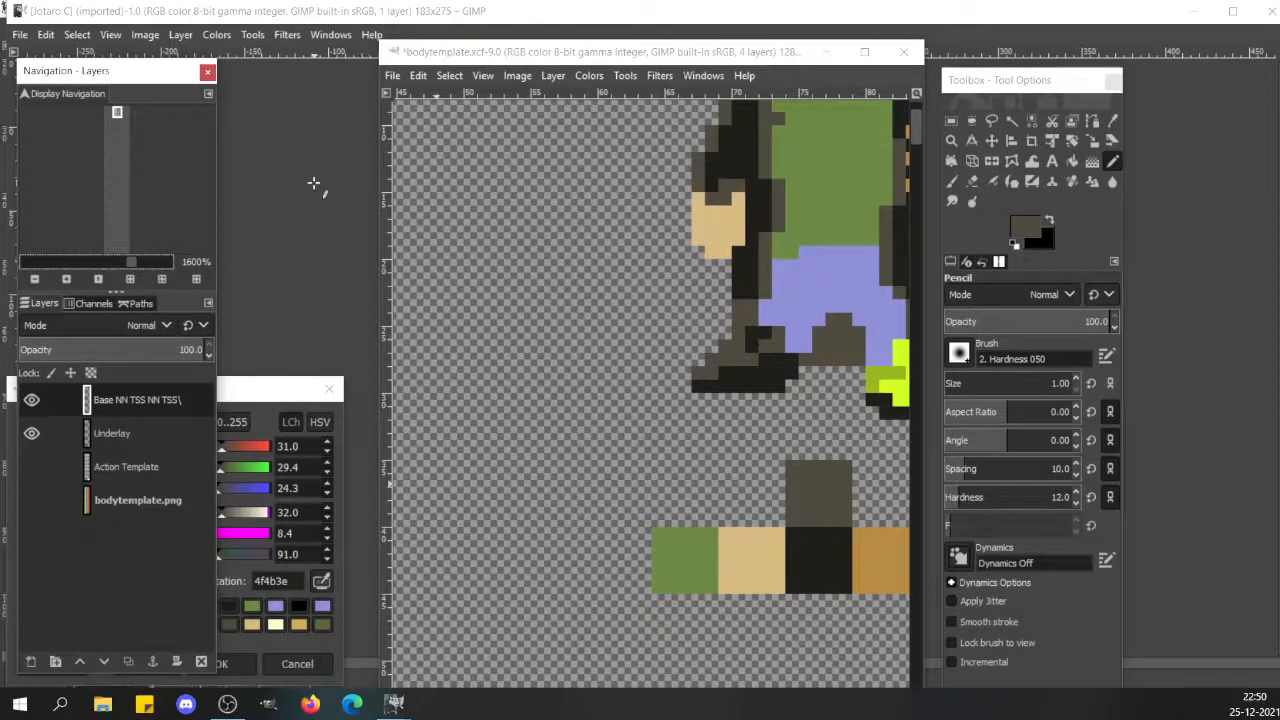
drag(116, 113, 117, 113)
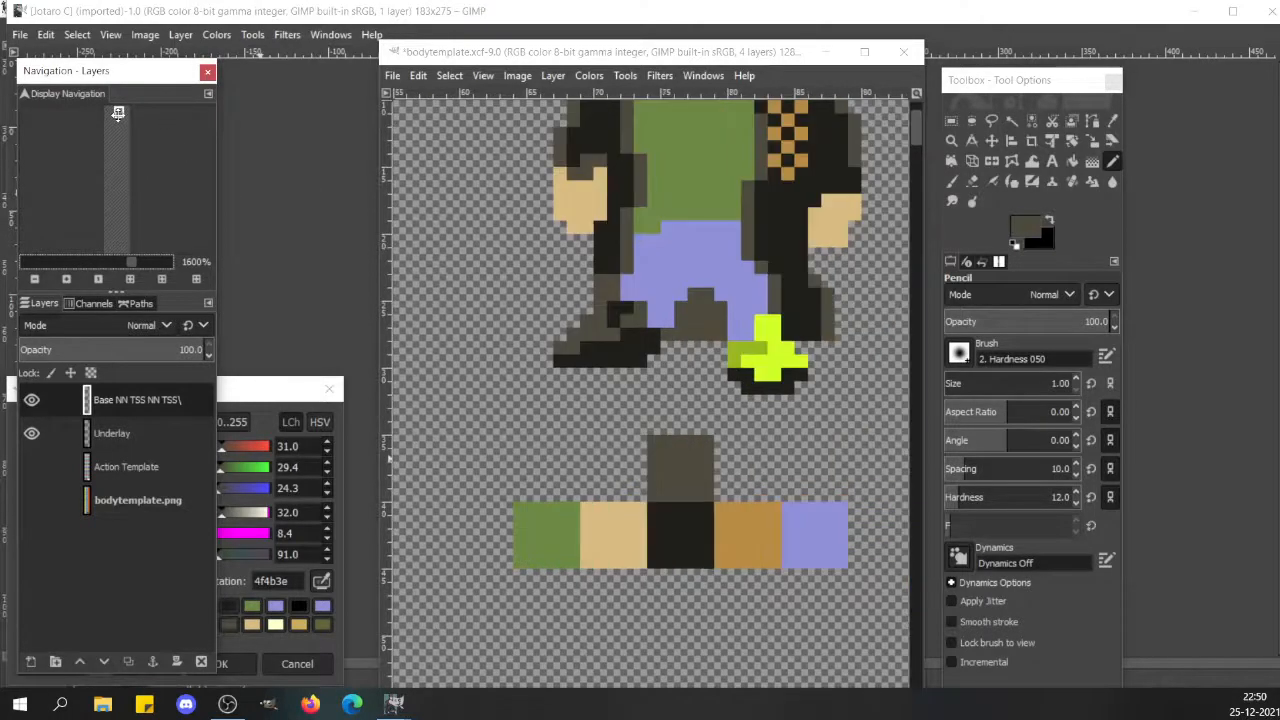
ctrl+click(755, 312)
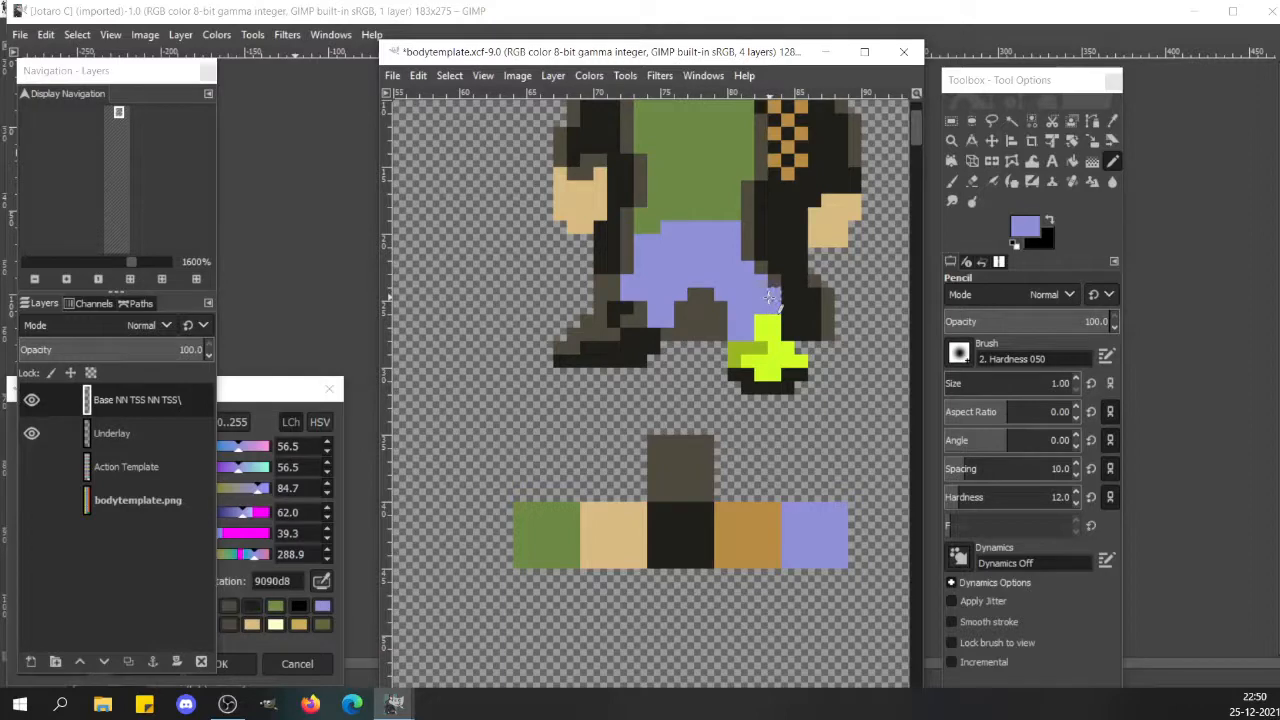
click(626, 284)
click(612, 284)
click(600, 288)
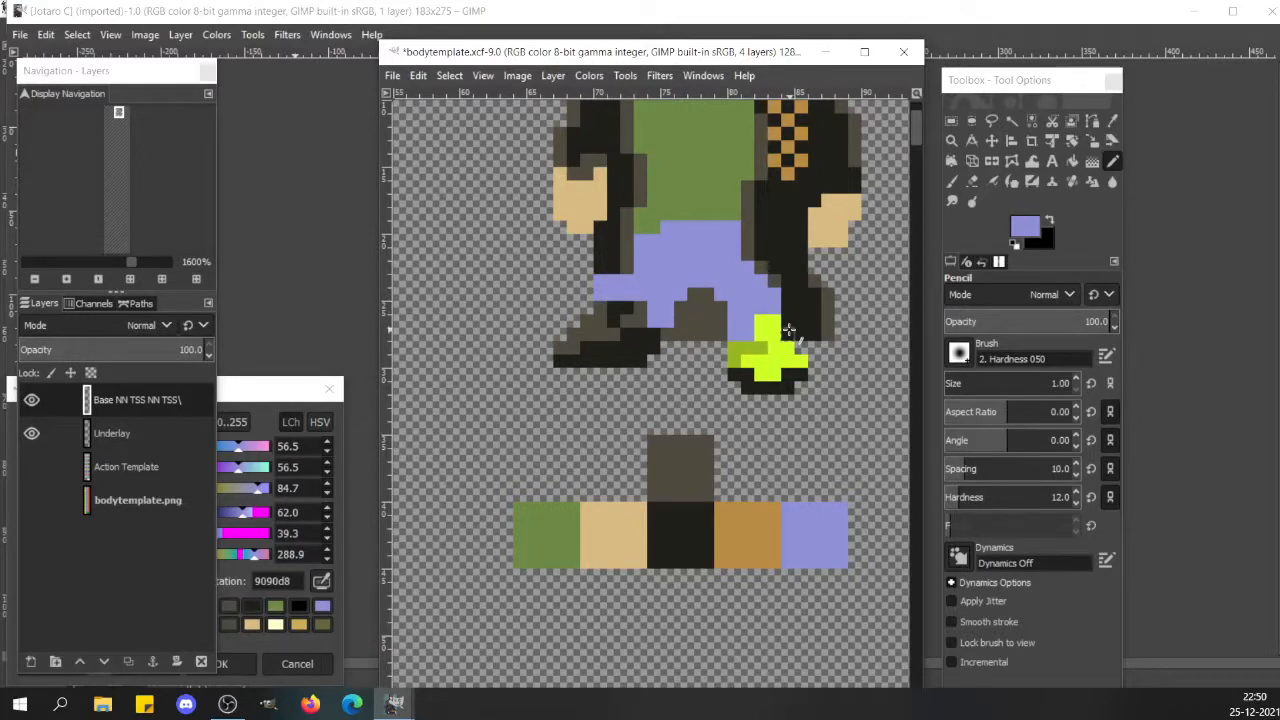
key(ctrl+z)
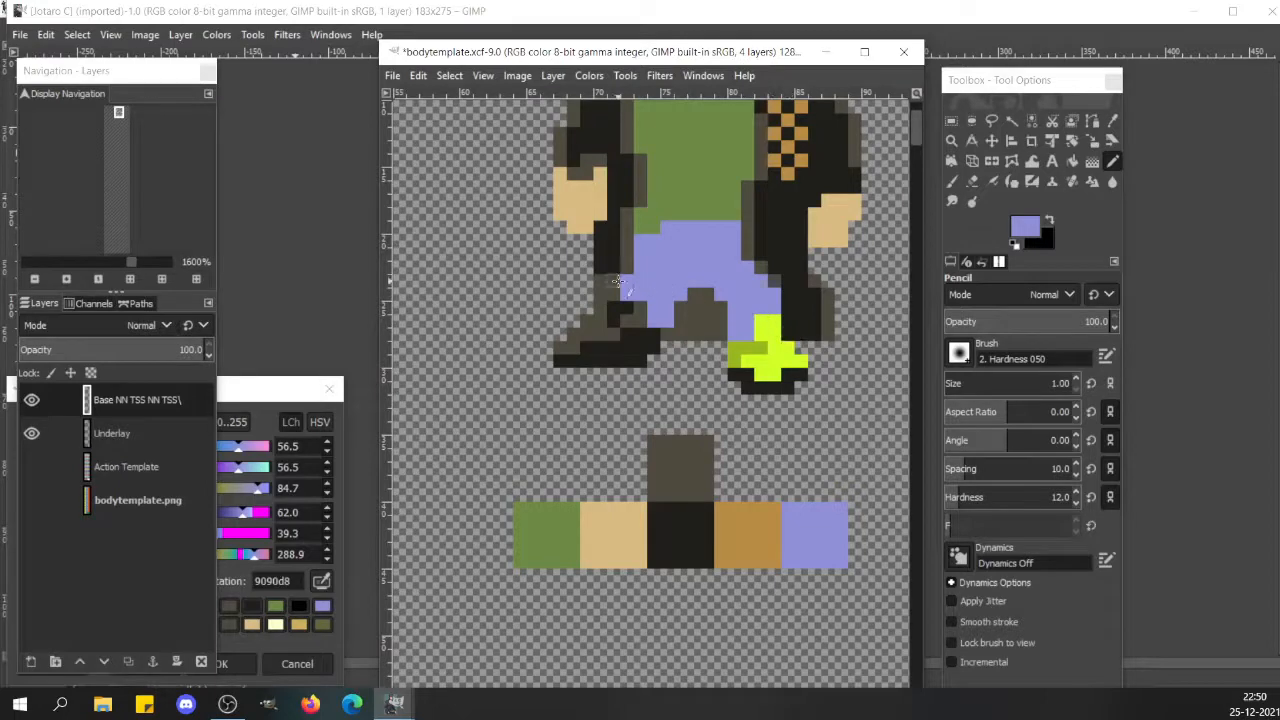
drag(617, 282, 617, 290)
key(shift+e)
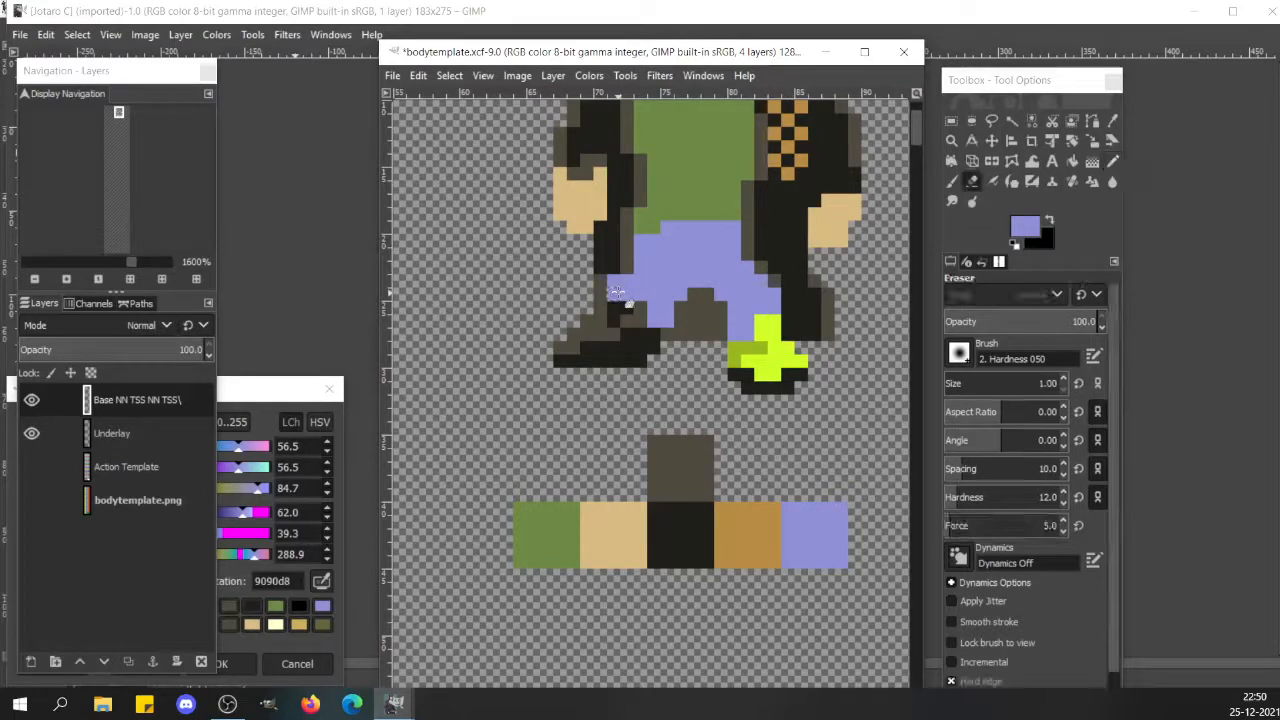
click(600, 288)
key(n)
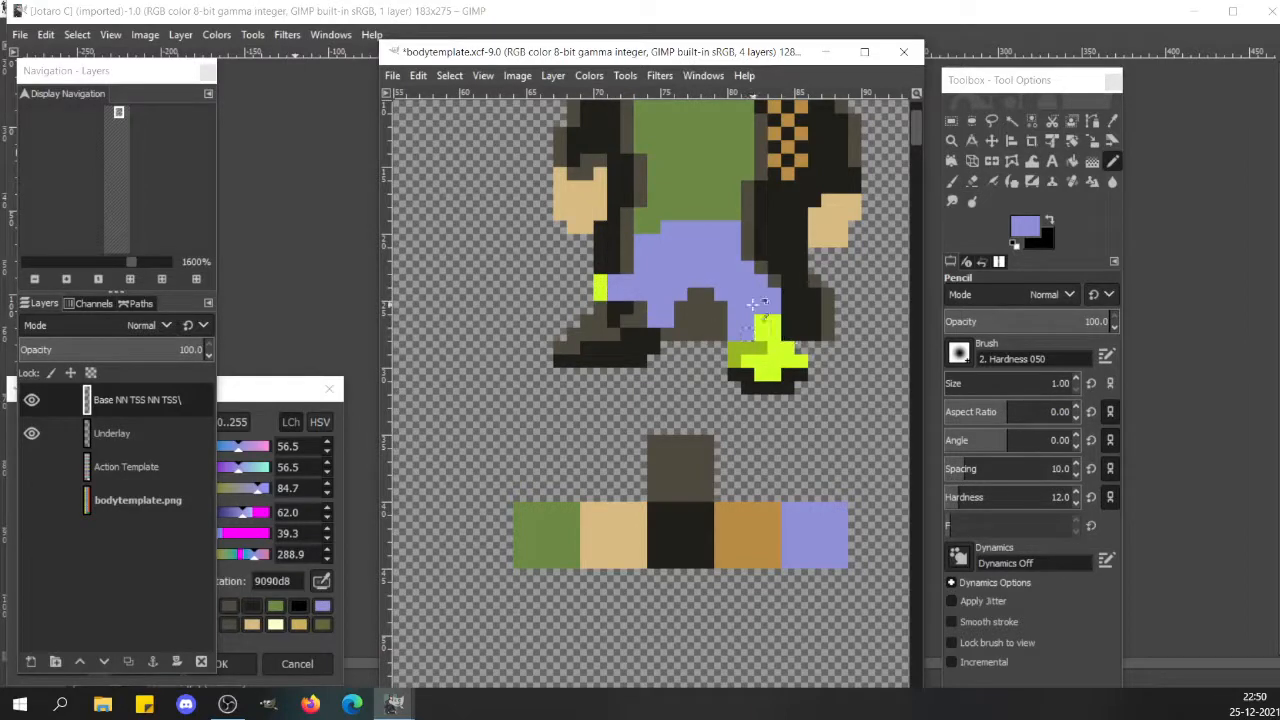
- Recolour the lime right shoe with 4f4b3e and 1f1e1a, and cover the lime cuff pixels above it with 9090d8
ctrl+click(628, 318)
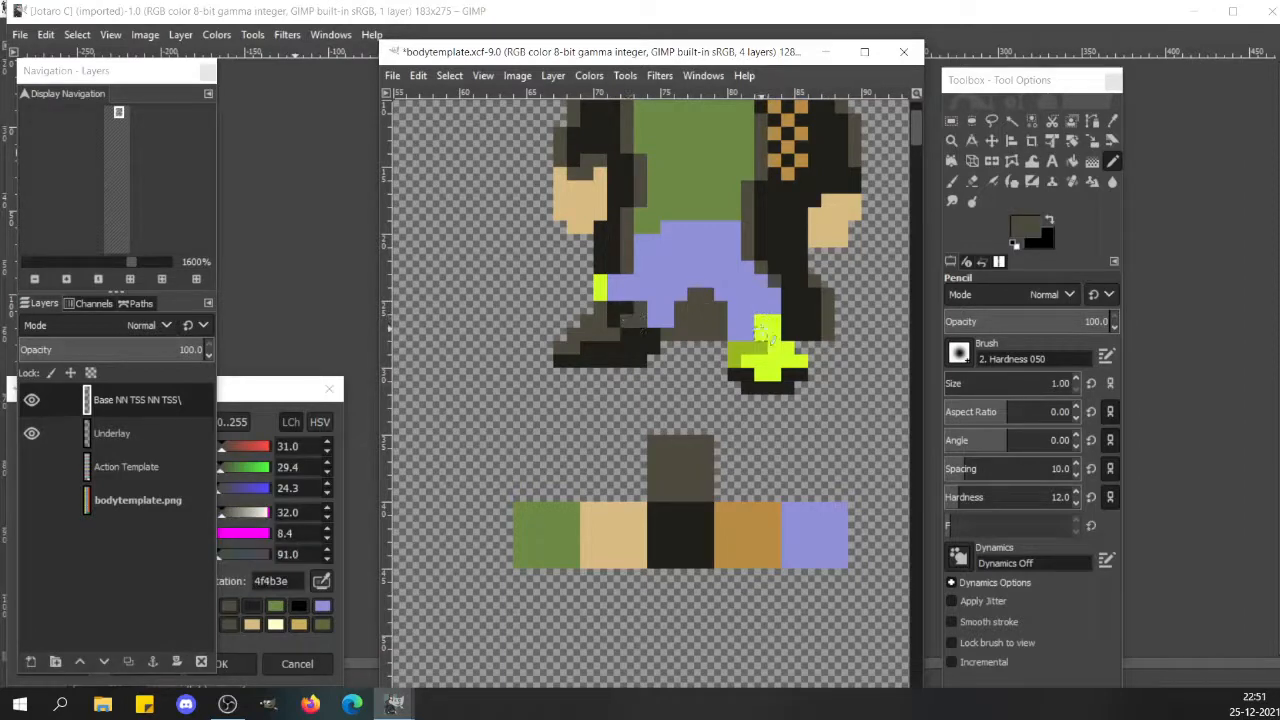
mouse_move(758, 330)
mouse_down()
mouse_move(780, 336)
mouse_move(798, 368)
mouse_move(758, 362)
mouse_move(771, 374)
mouse_move(750, 385)
mouse_move(735, 362)
mouse_move(742, 350)
mouse_move(763, 362)
mouse_up()
ctrl+click(743, 373)
ctrl+click(763, 362)
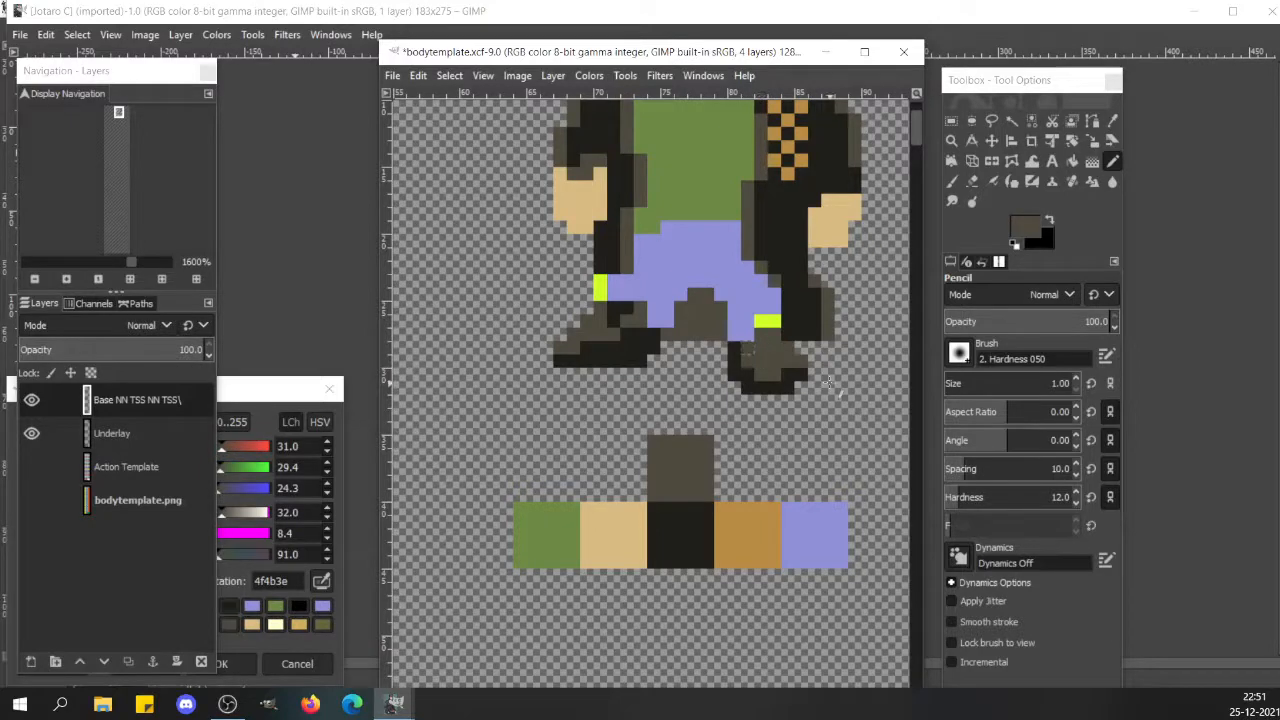
ctrl+click(770, 388)
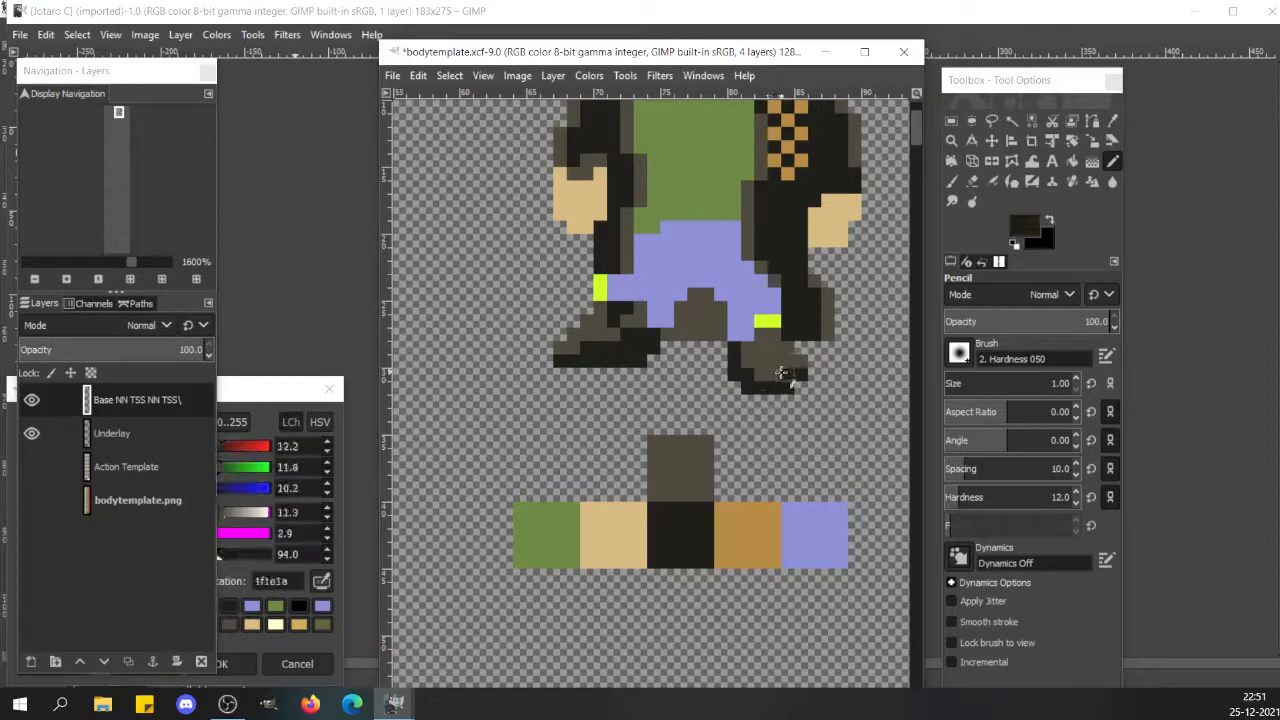
mouse_move(795, 366)
mouse_down()
mouse_move(806, 376)
mouse_move(788, 346)
mouse_up()
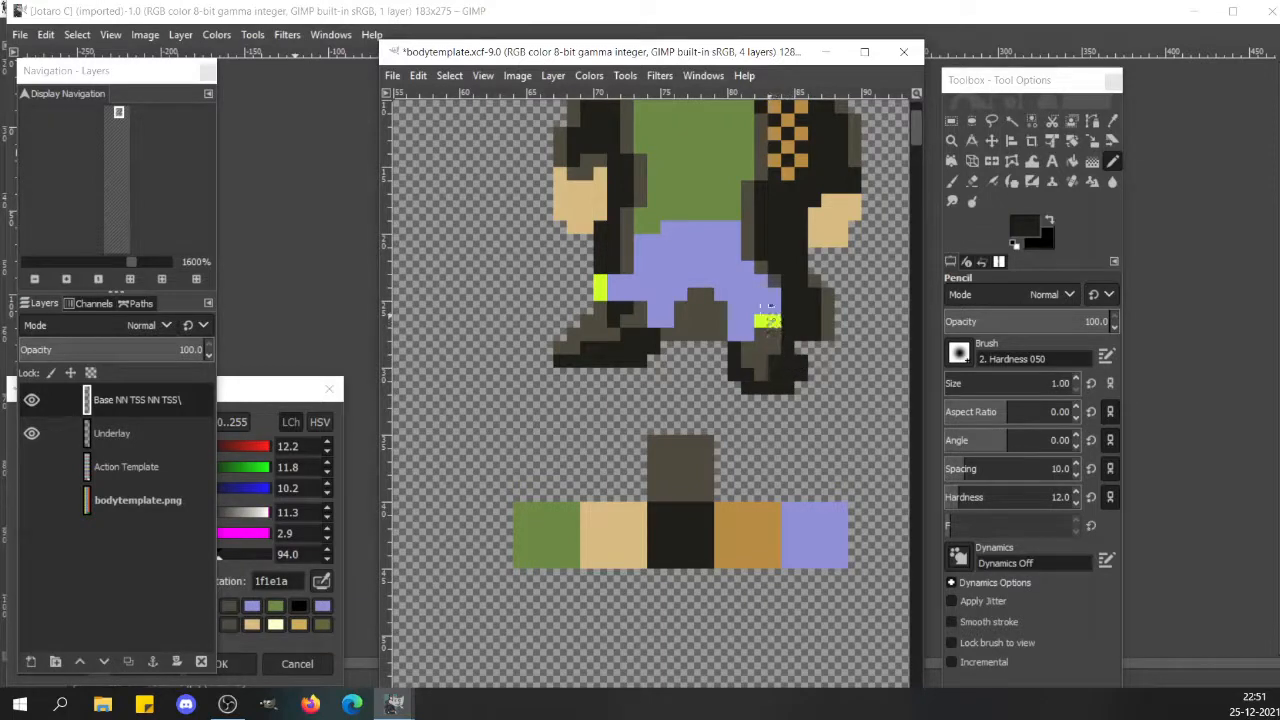
ctrl+click(755, 302)
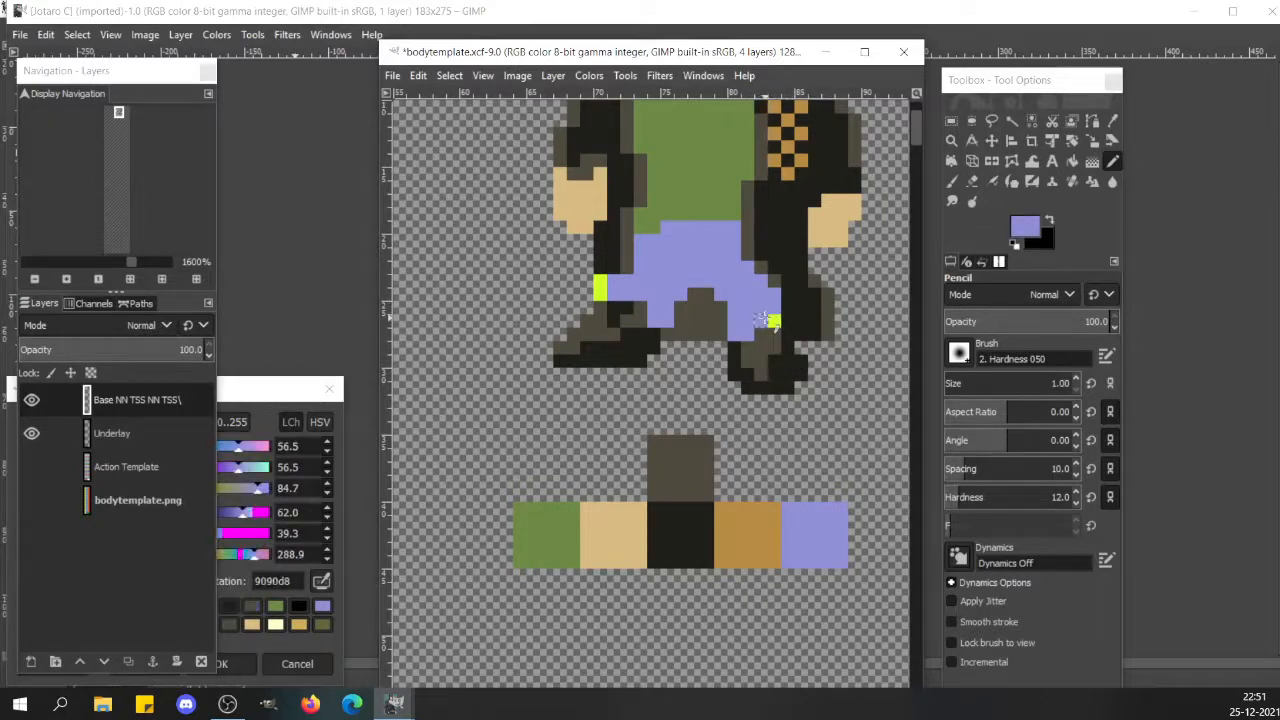
drag(760, 318, 773, 327)
- Widen the right shoe's upper with dark grey 4f4b3e pixels and save the file
ctrl+click(767, 345)
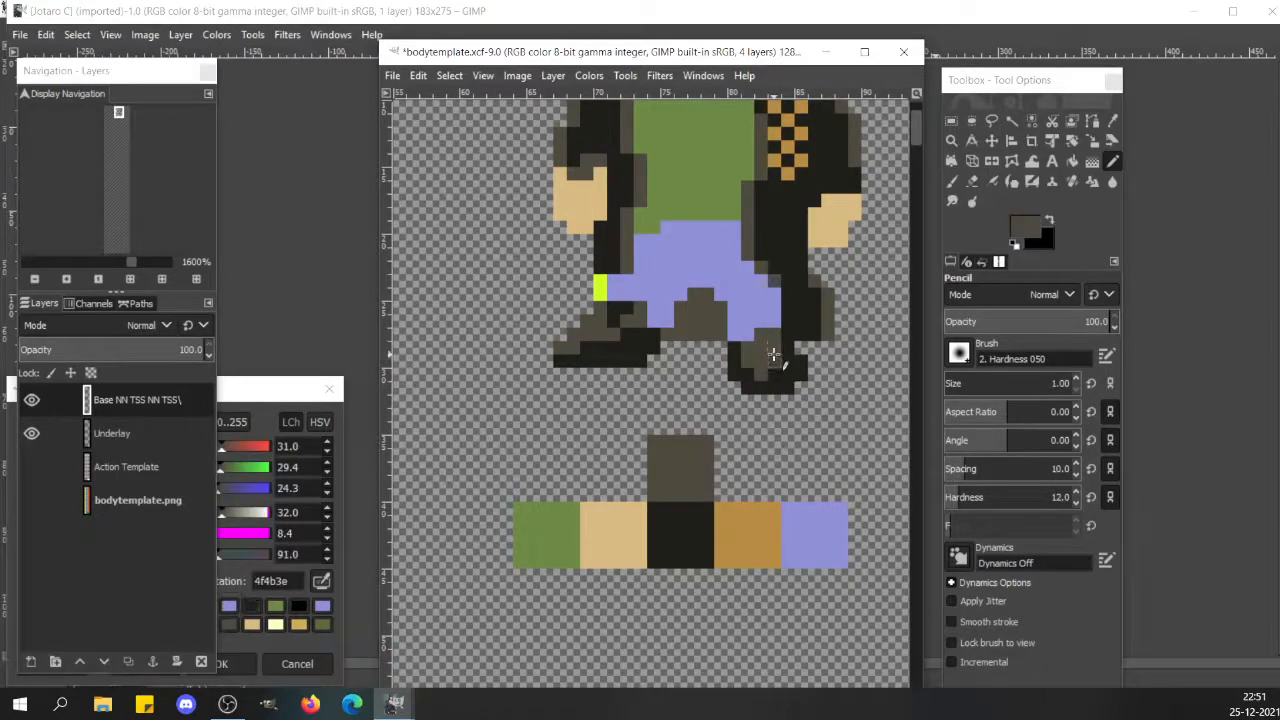
drag(780, 352, 793, 343)
click(776, 376)
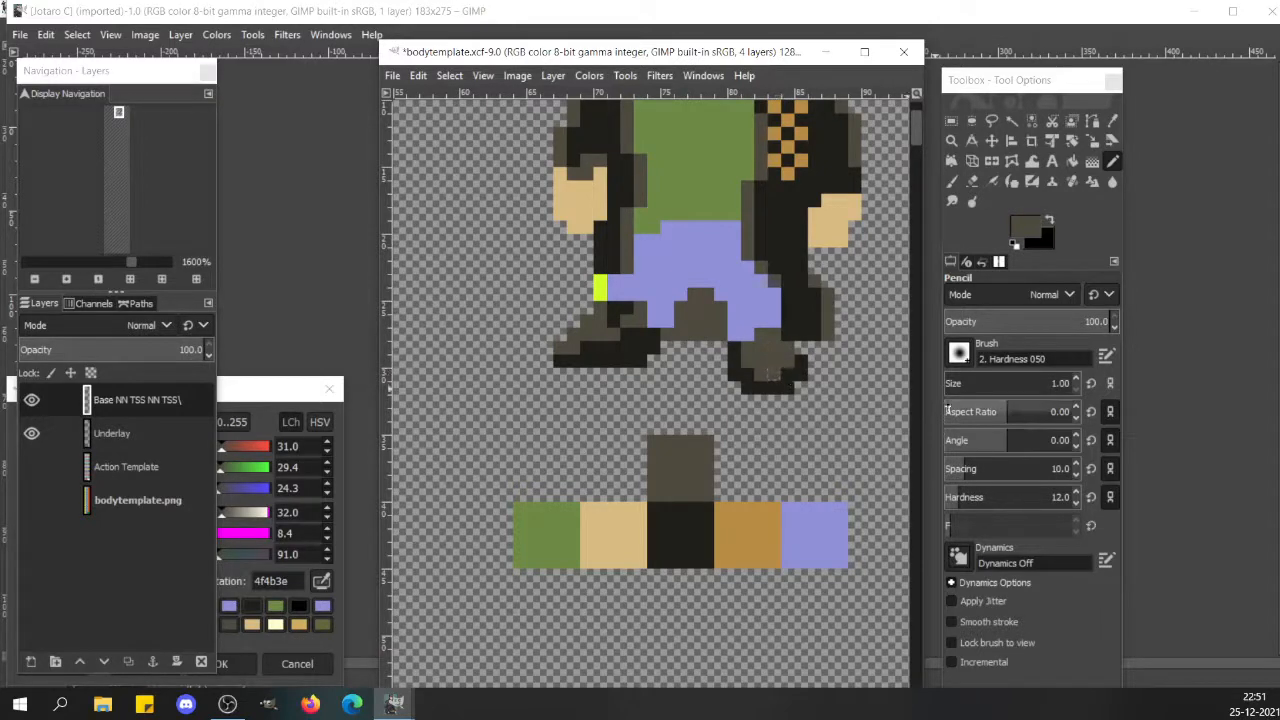
key(ctrl+s)
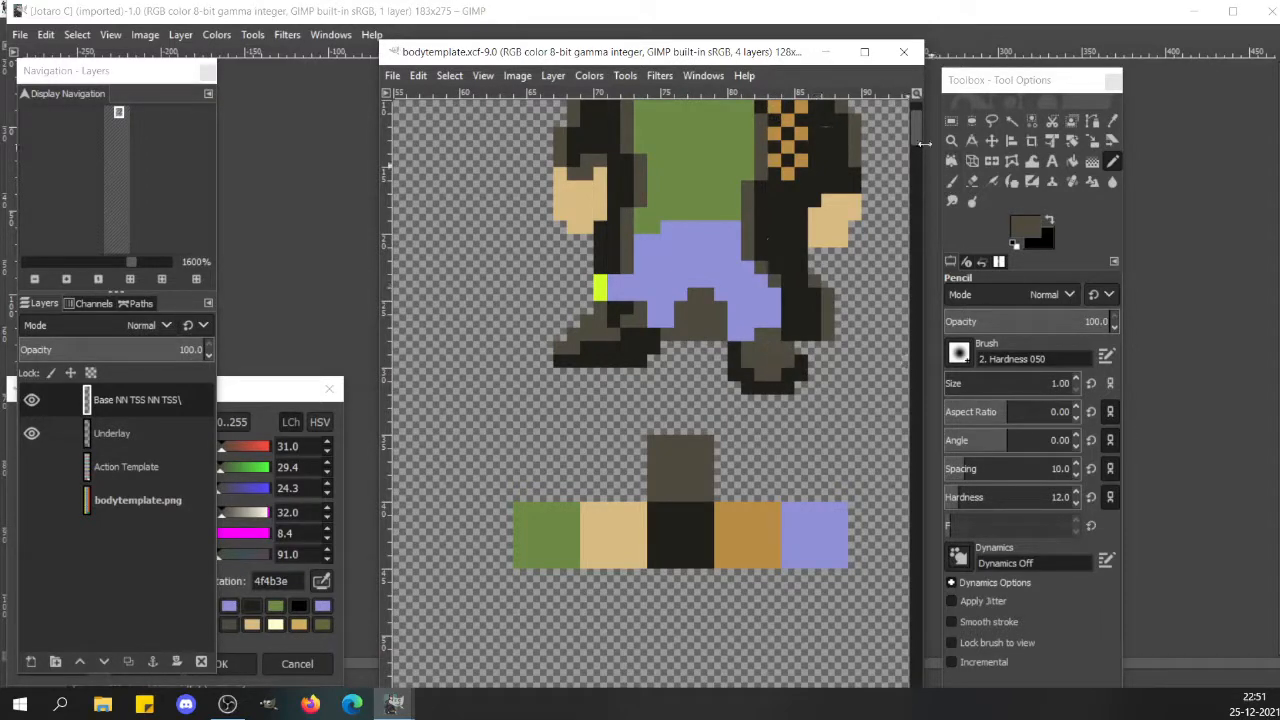
- Select the 26 by 14 px lower-body area, paste a copy of it one pixel higher and anchor it
scroll(920, 145, up, 3)
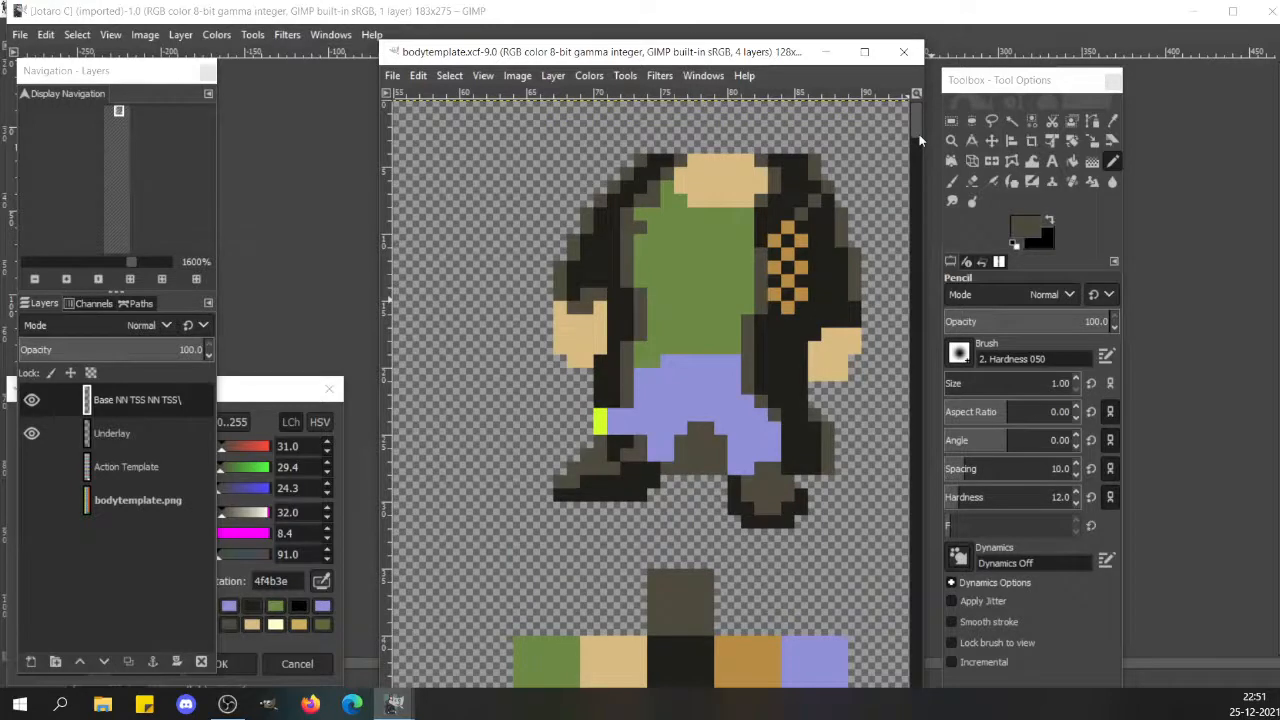
key(r)
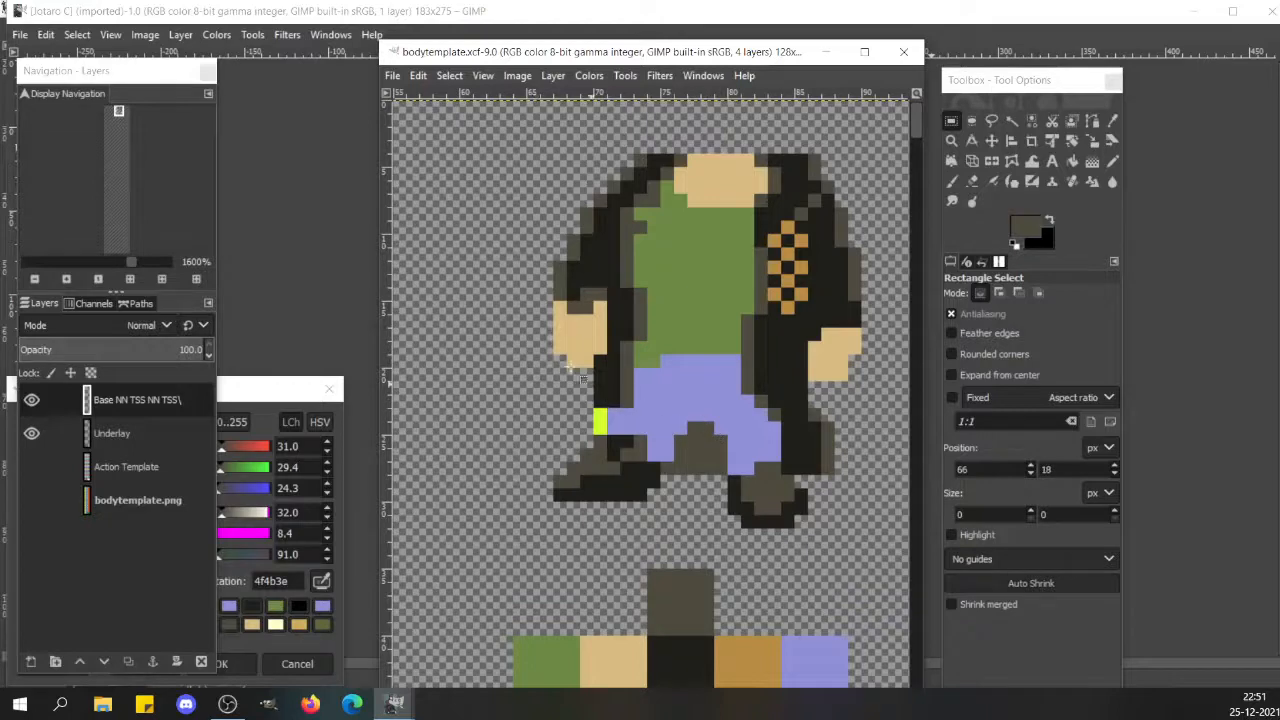
drag(528, 344, 885, 541)
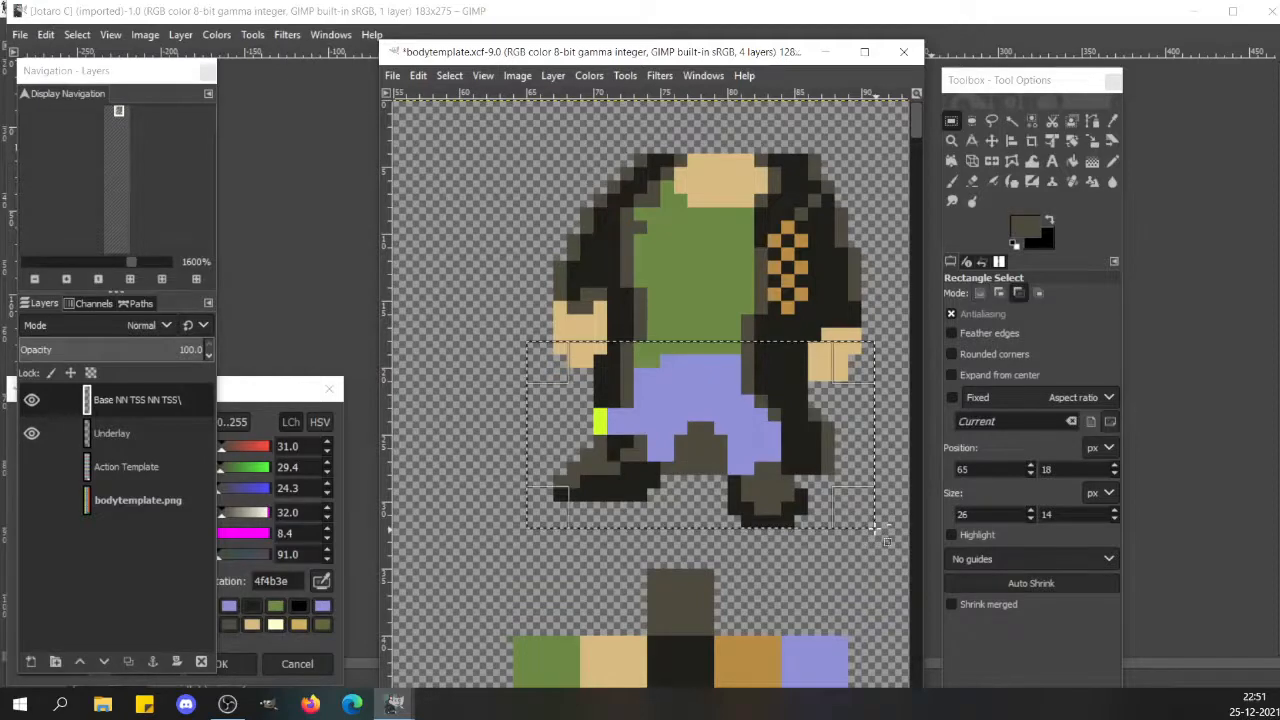
key(ctrl+c)
key(ctrl+v)
key(Up)
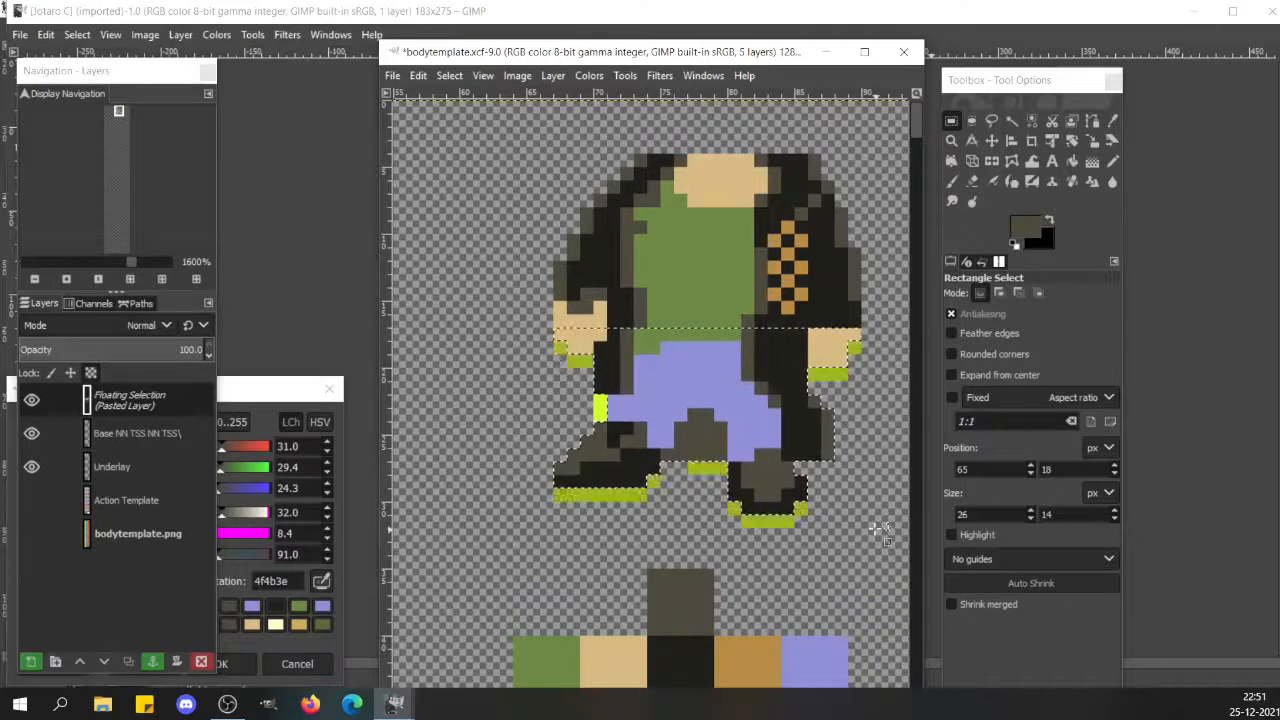
click(495, 378)
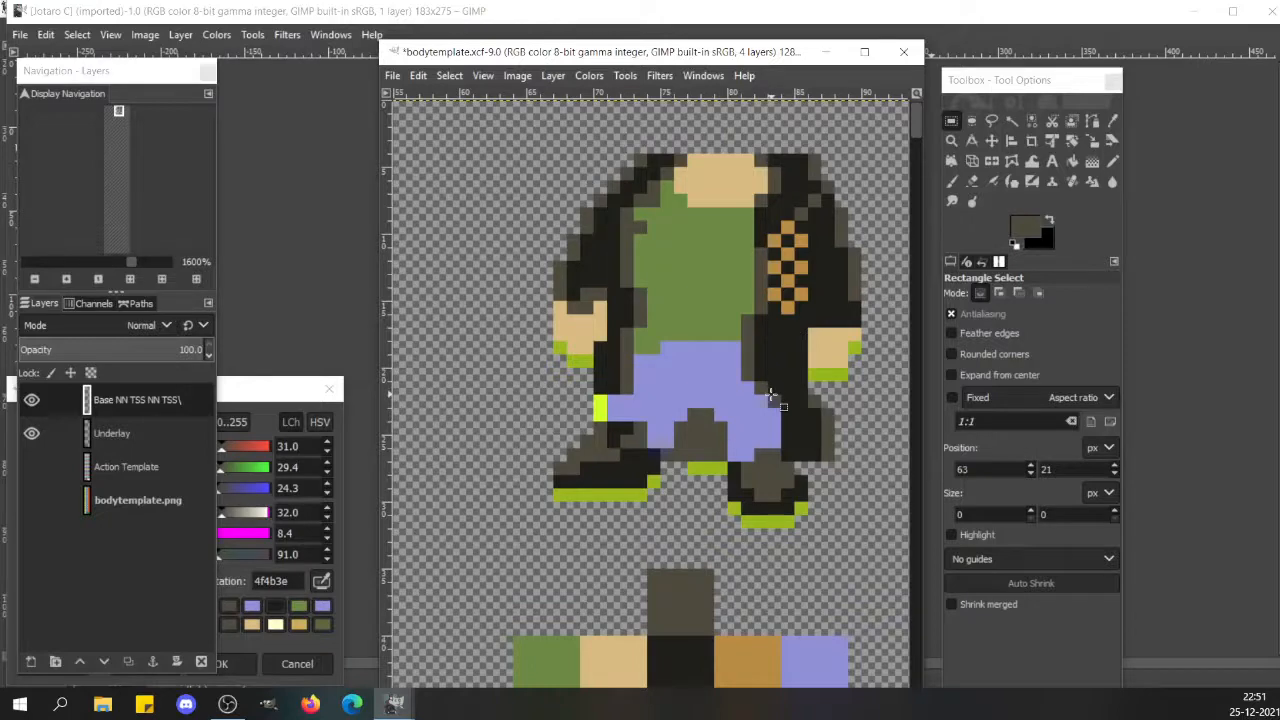
- Smooth the left jacket lapel at the chest with 4f4b3e edge pixels and 1f1e1a fill pixels
key(n)
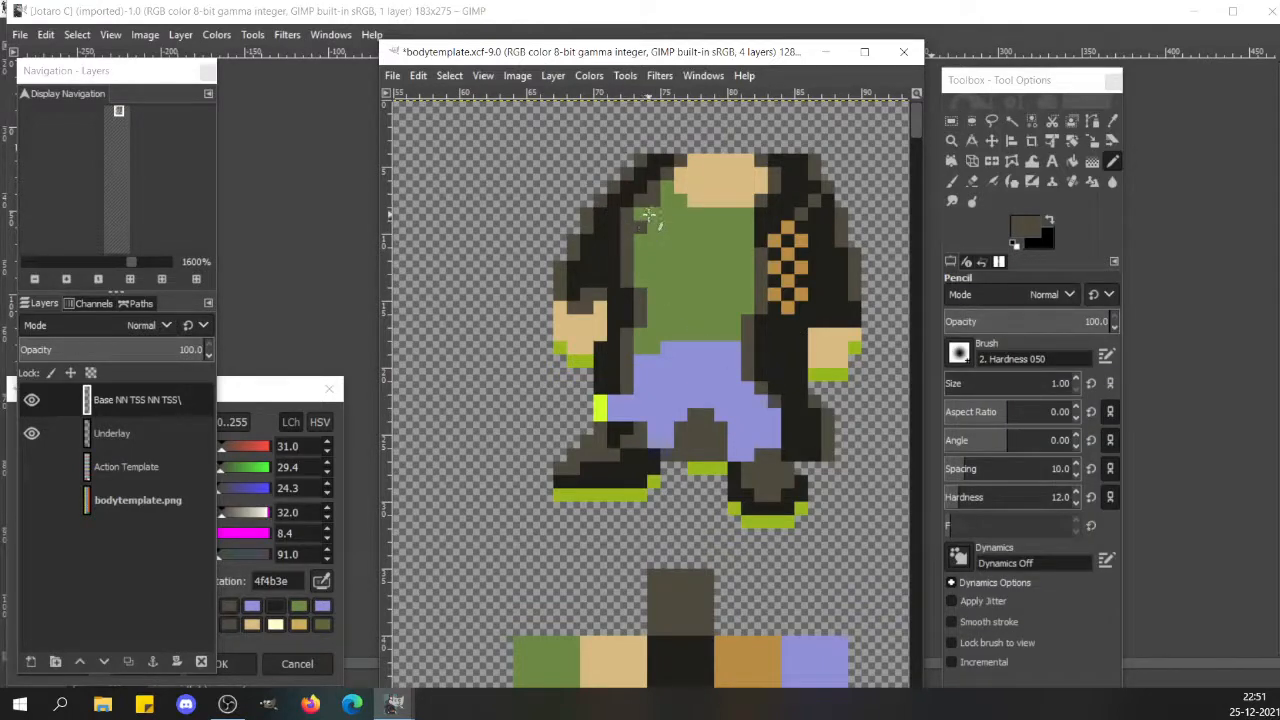
drag(650, 215, 628, 204)
ctrl+click(622, 202)
click(640, 211)
click(627, 215)
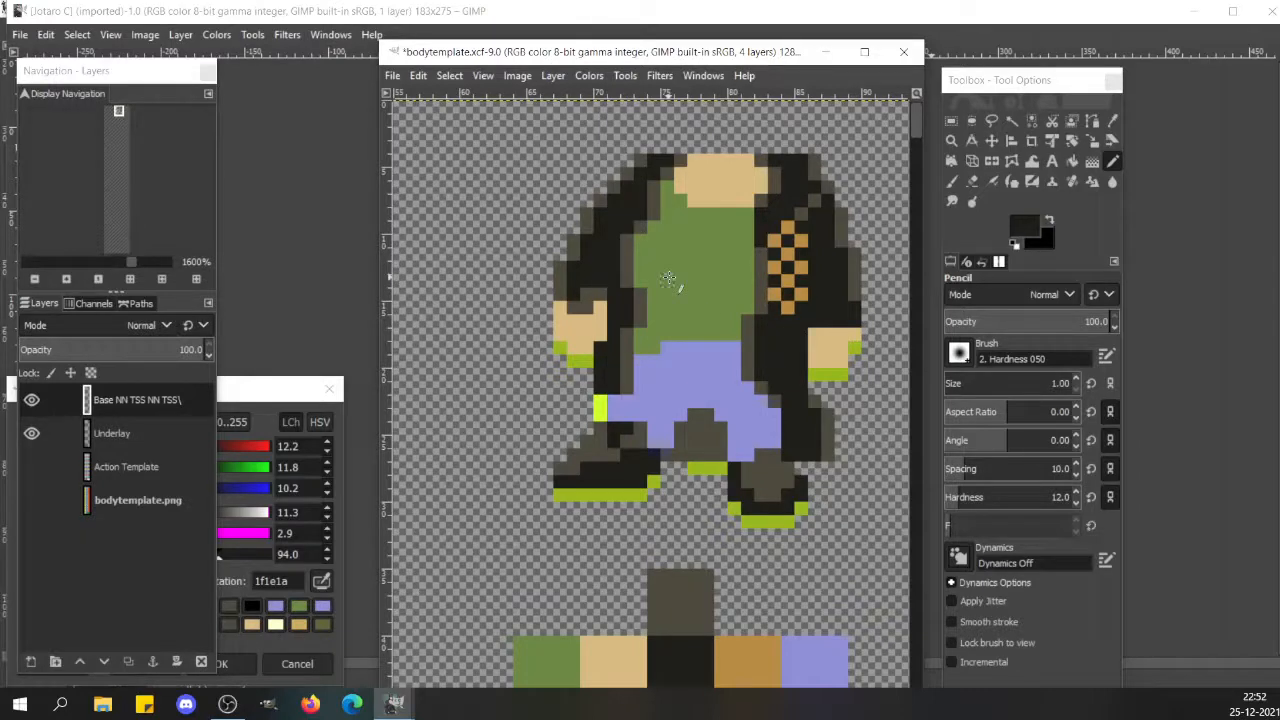
- Hide the Underlay layer and repaint the right edge of the neck with green 6d8a47 and dark grey 4f4b3e pixels
click(33, 434)
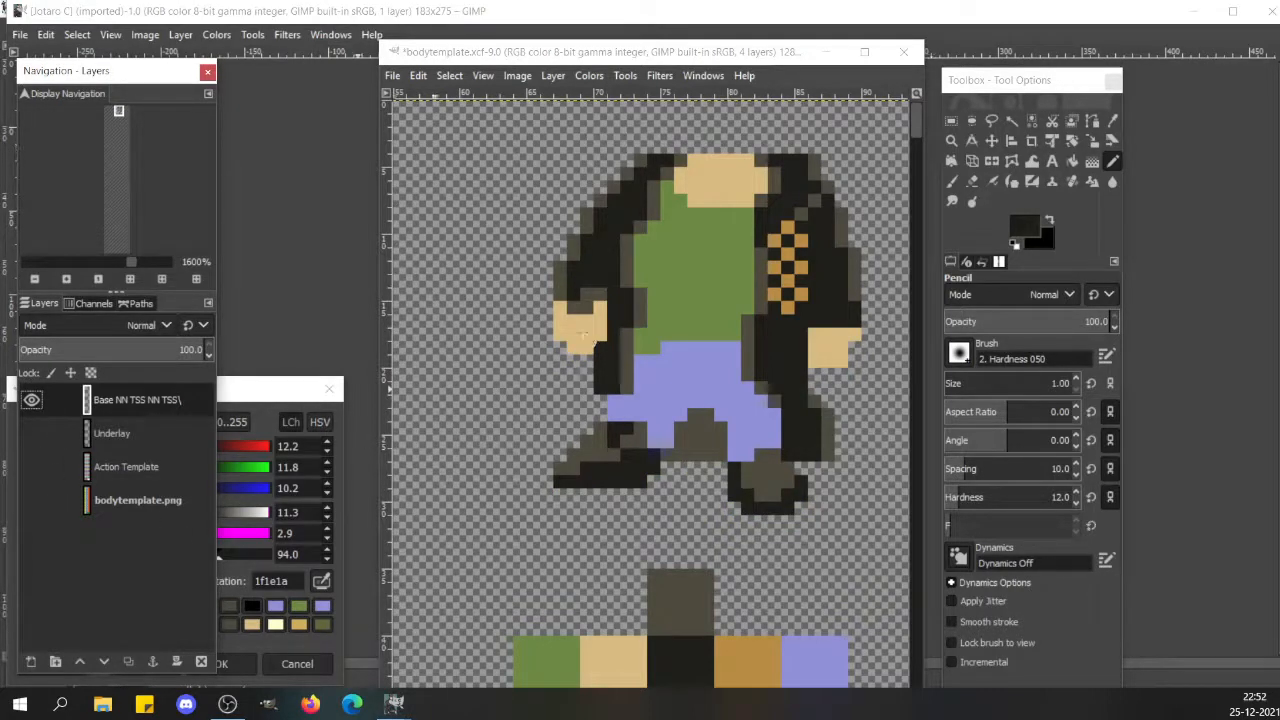
ctrl+click(722, 265)
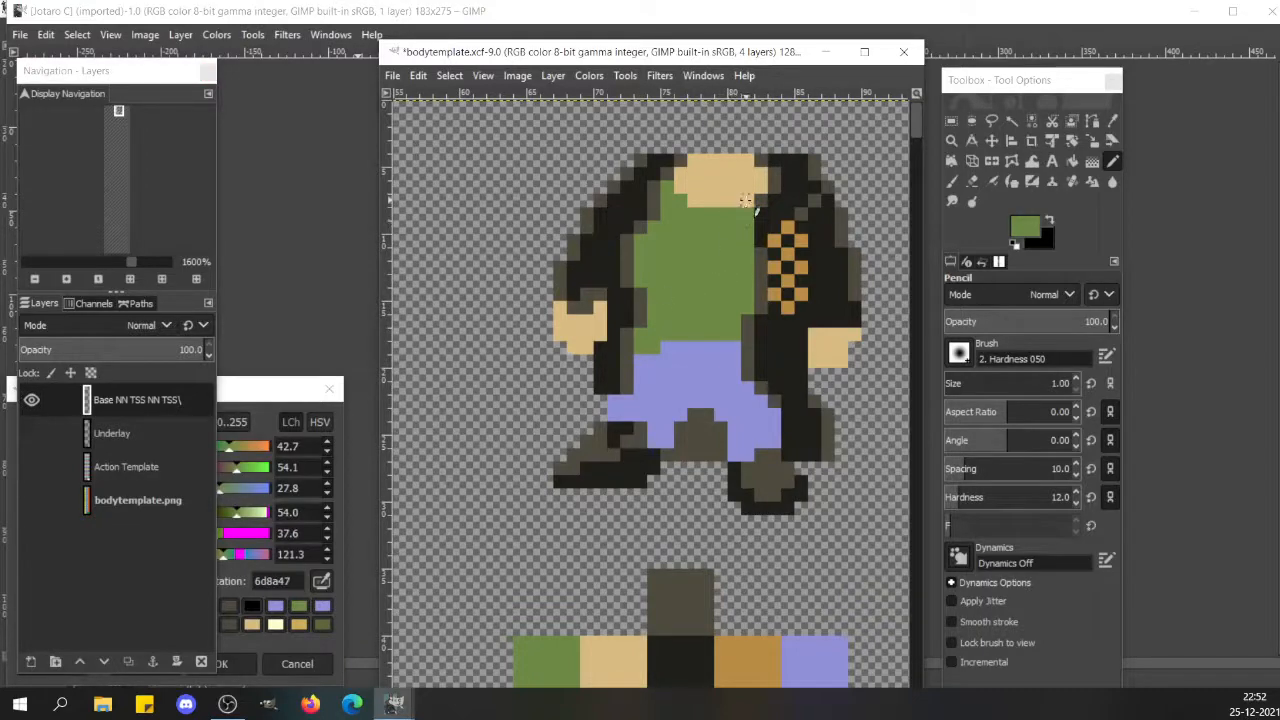
click(759, 186)
click(759, 176)
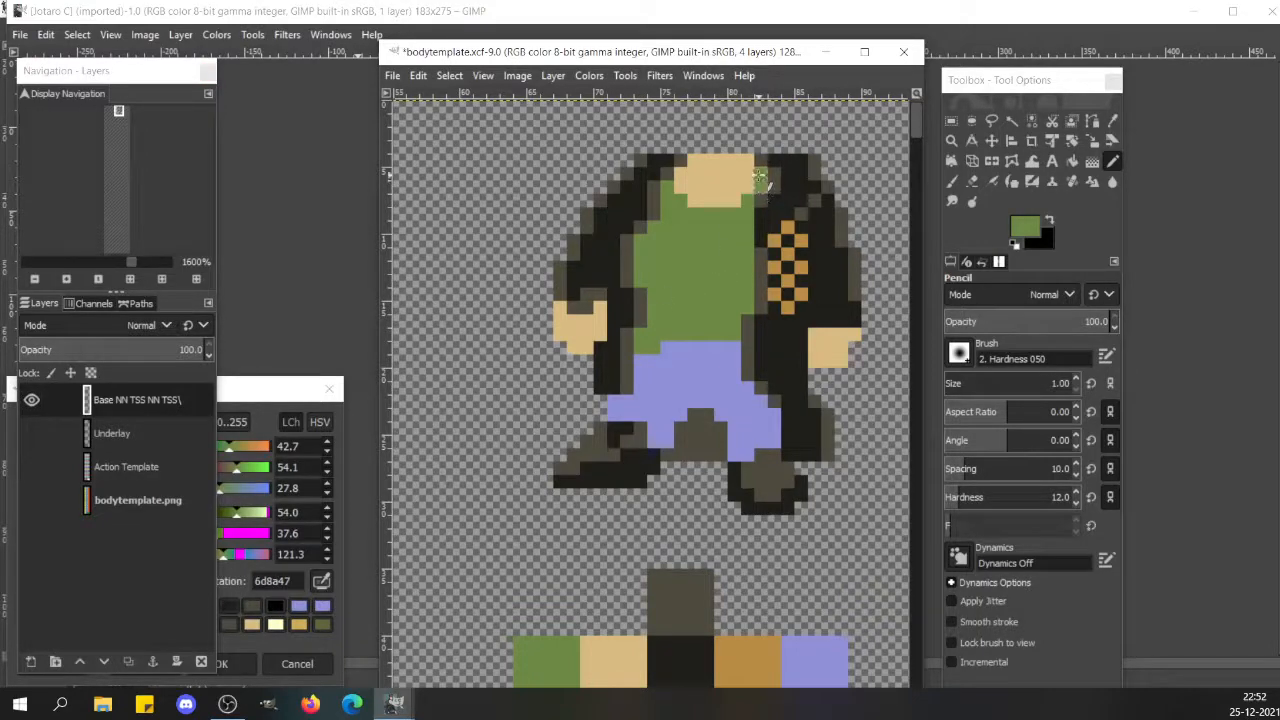
ctrl+click(760, 176)
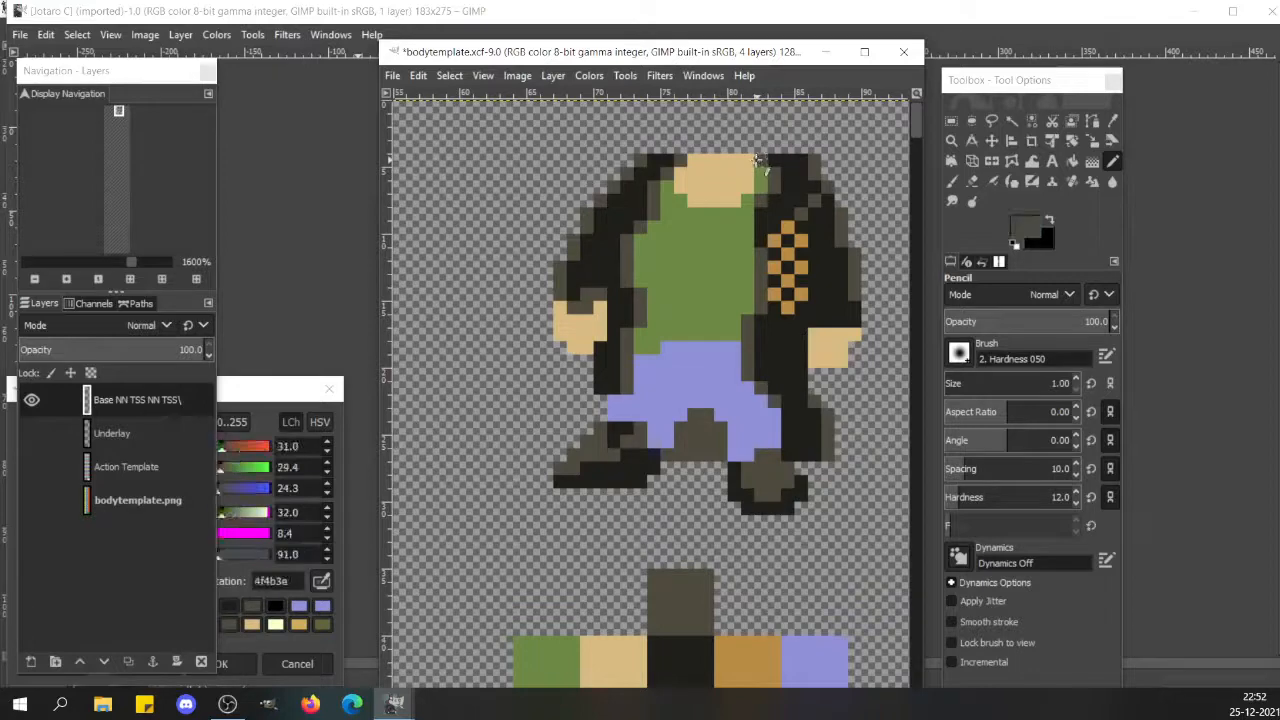
click(748, 161)
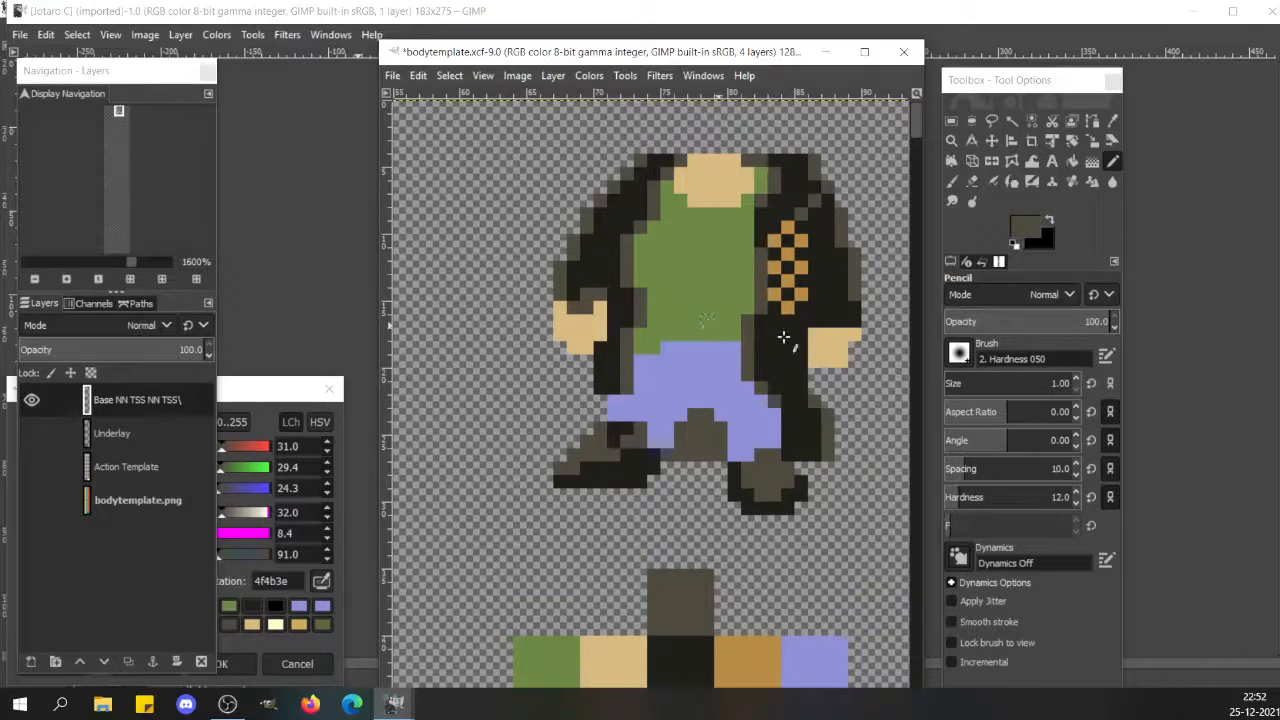
- Erase the outer column of skin-coloured pixels from both hands, leaving the Pencil active with skin colour d9bc84
ctrl+click(848, 350)
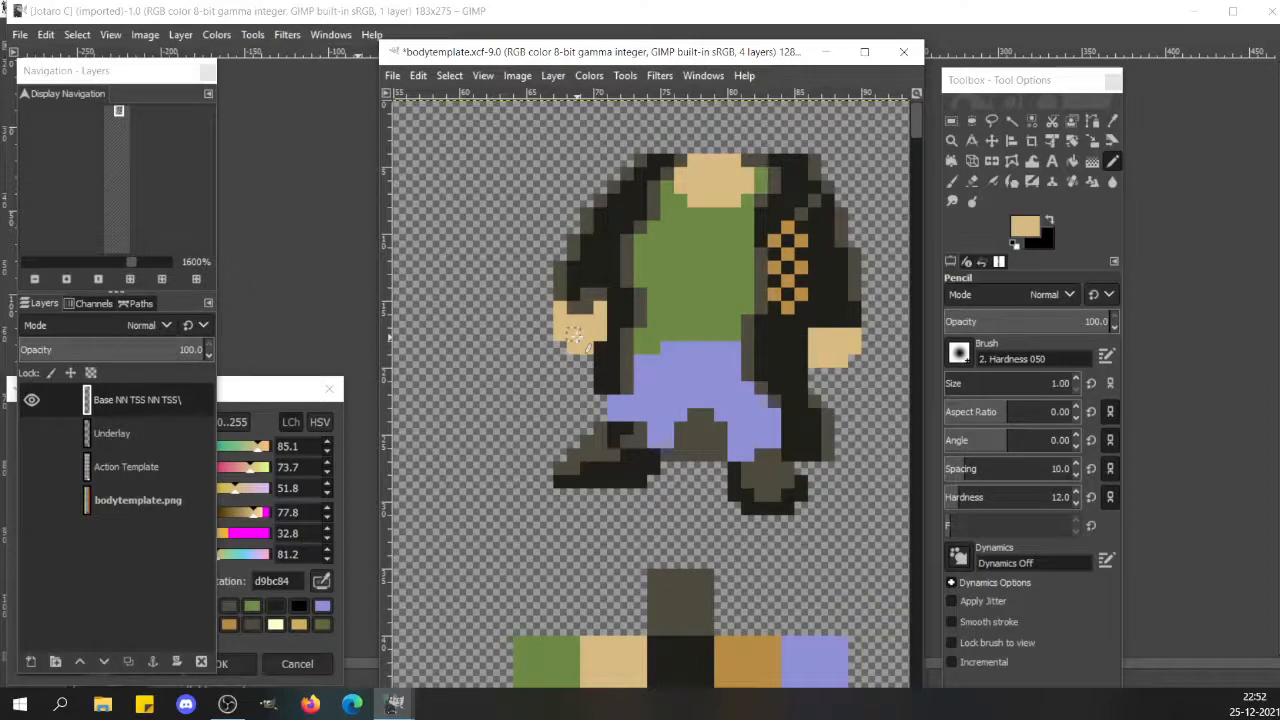
key(shift+e)
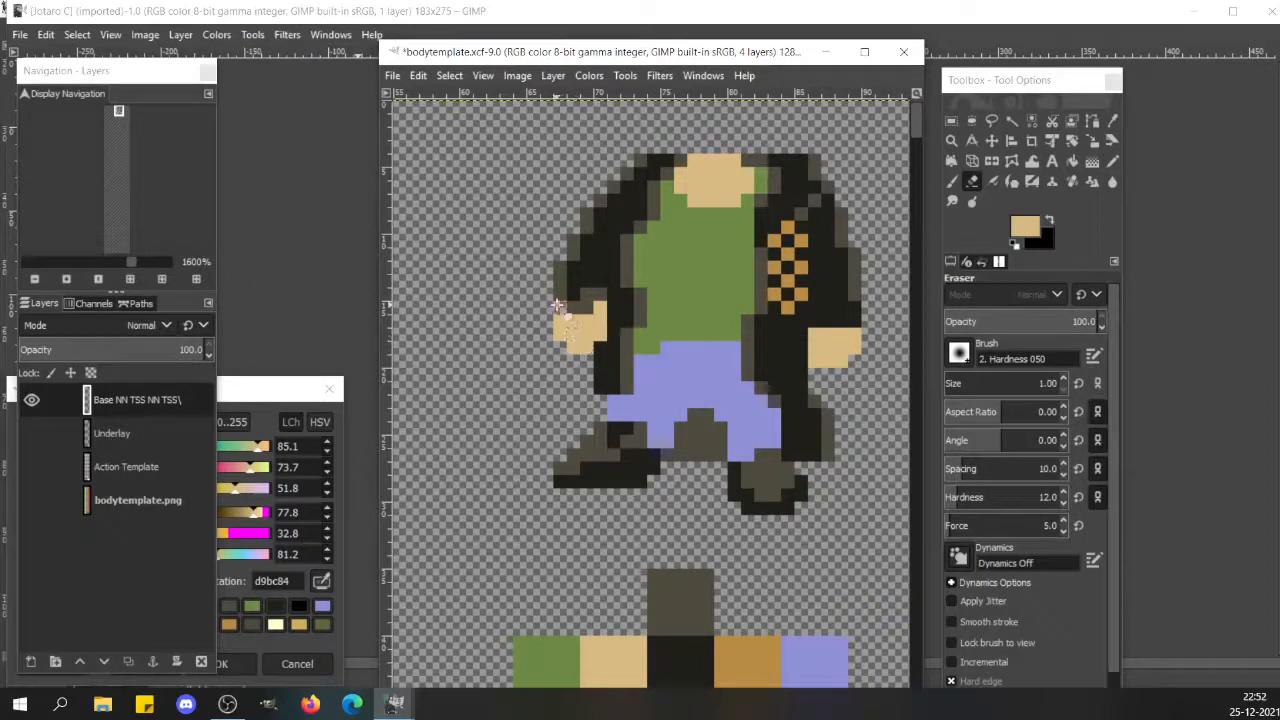
drag(557, 305, 559, 352)
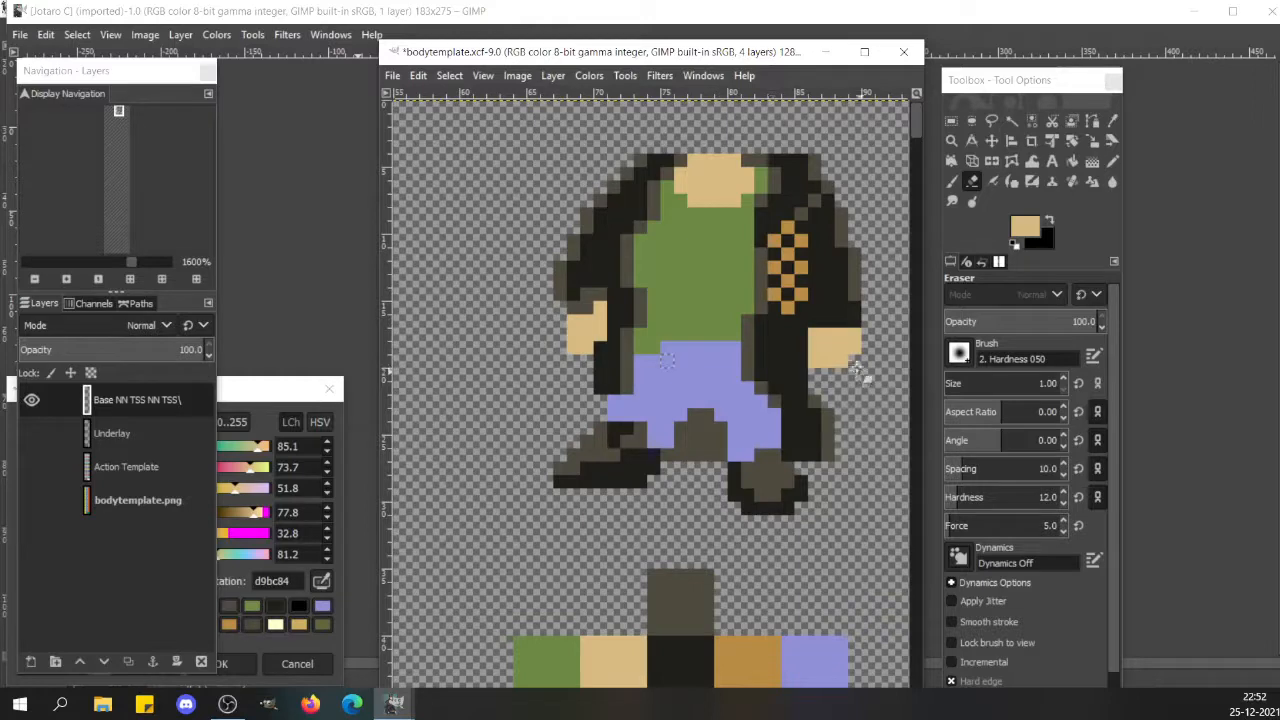
mouse_move(843, 360)
mouse_down()
mouse_move(860, 368)
mouse_move(852, 336)
mouse_up()
key(n)
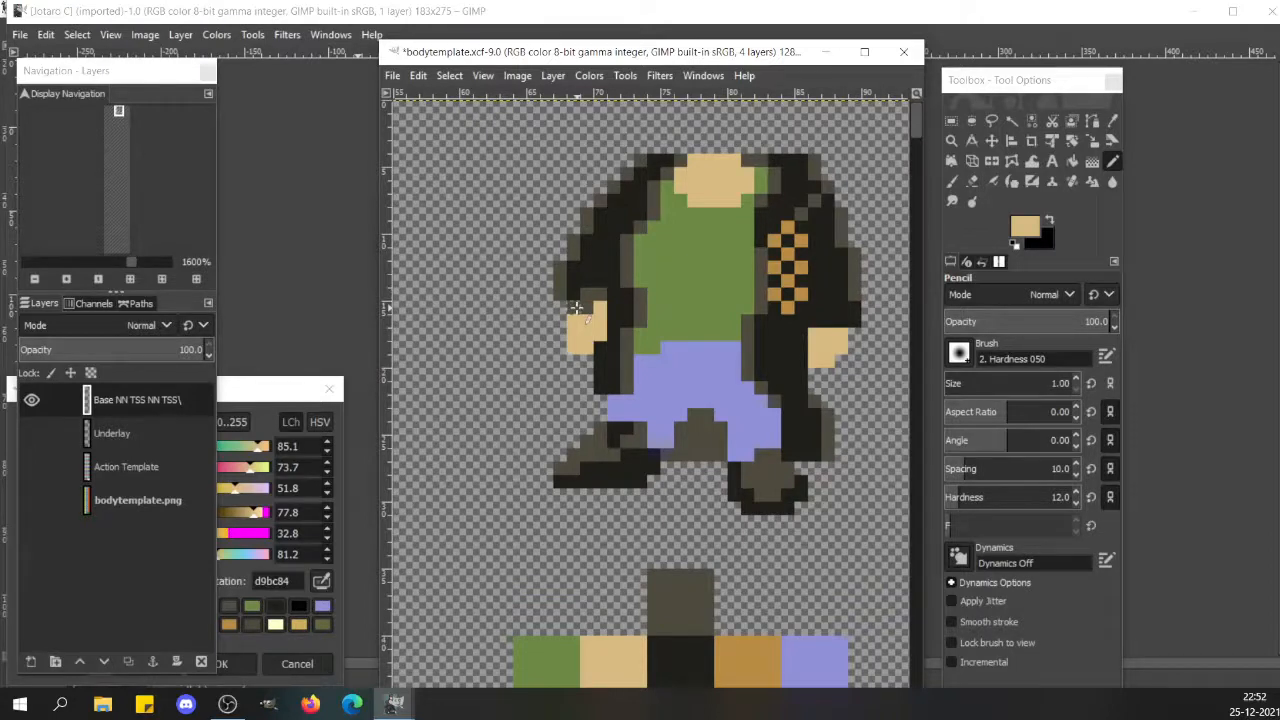
- Compare the sprite with the Action Template and bodytemplate.png layers by showing and hiding each in turn
click(73, 267)
click(73, 266)
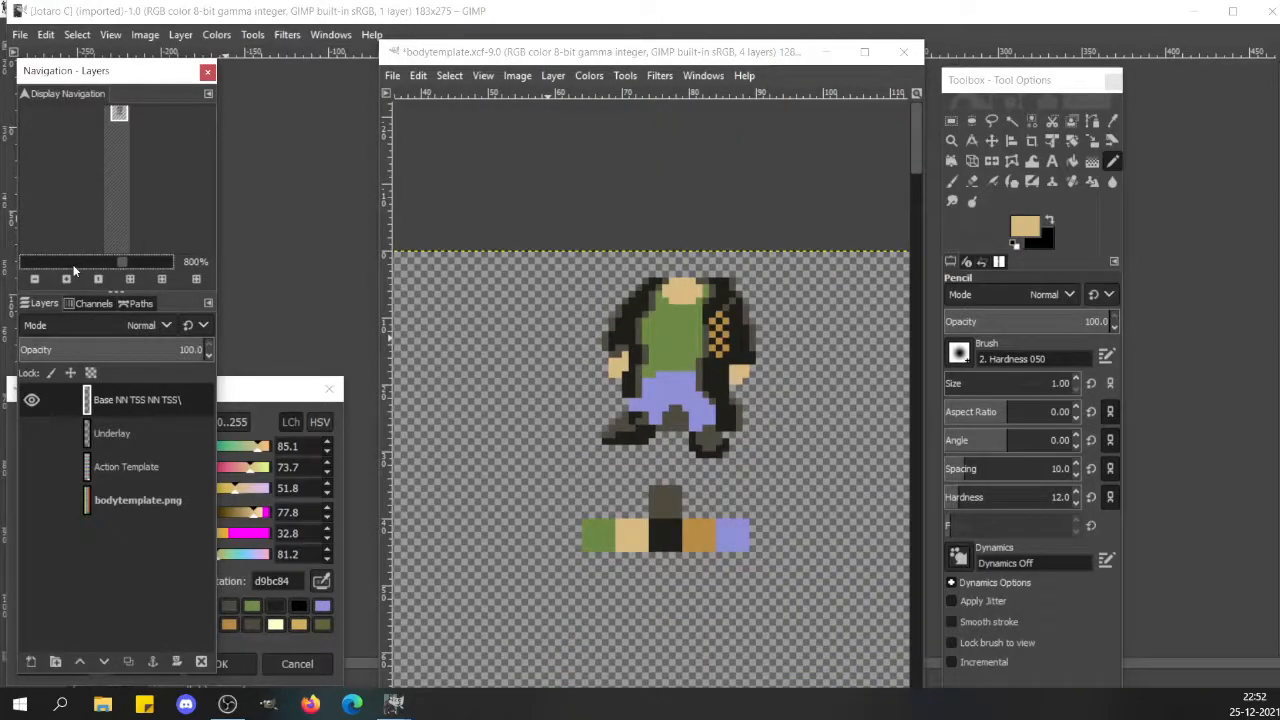
ctrl+click(630, 330)
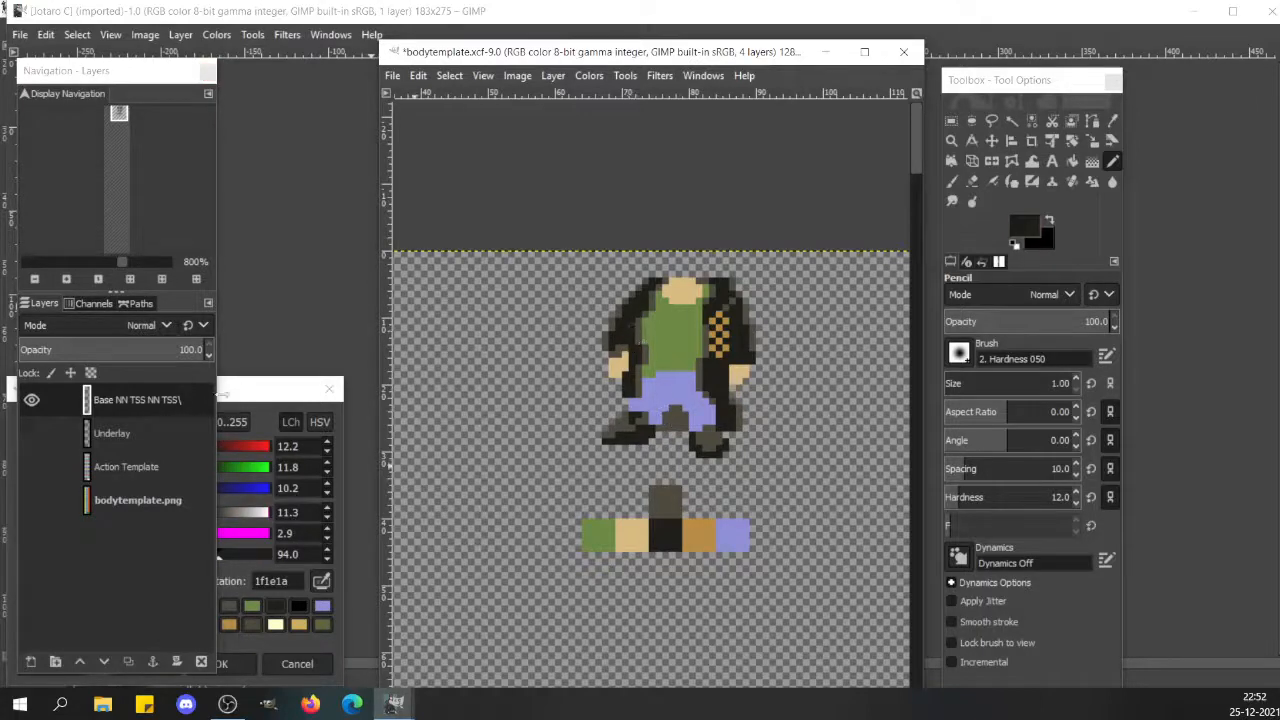
click(34, 466)
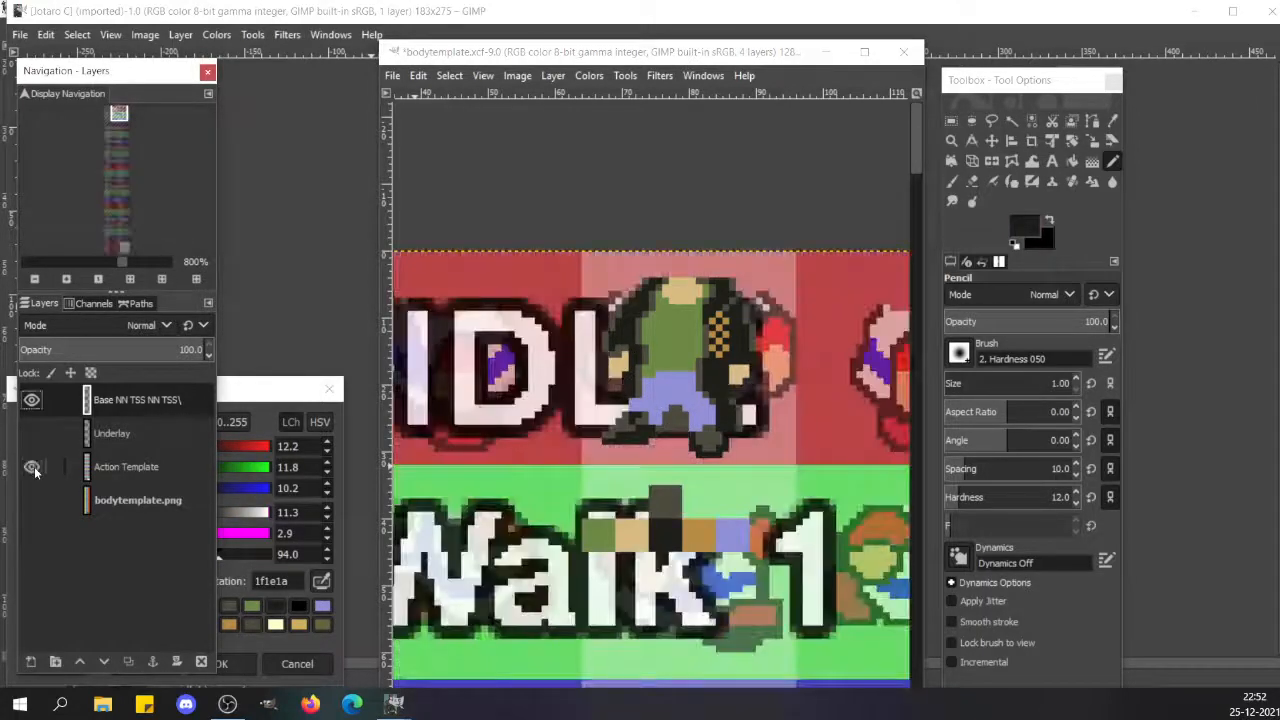
click(34, 466)
click(33, 499)
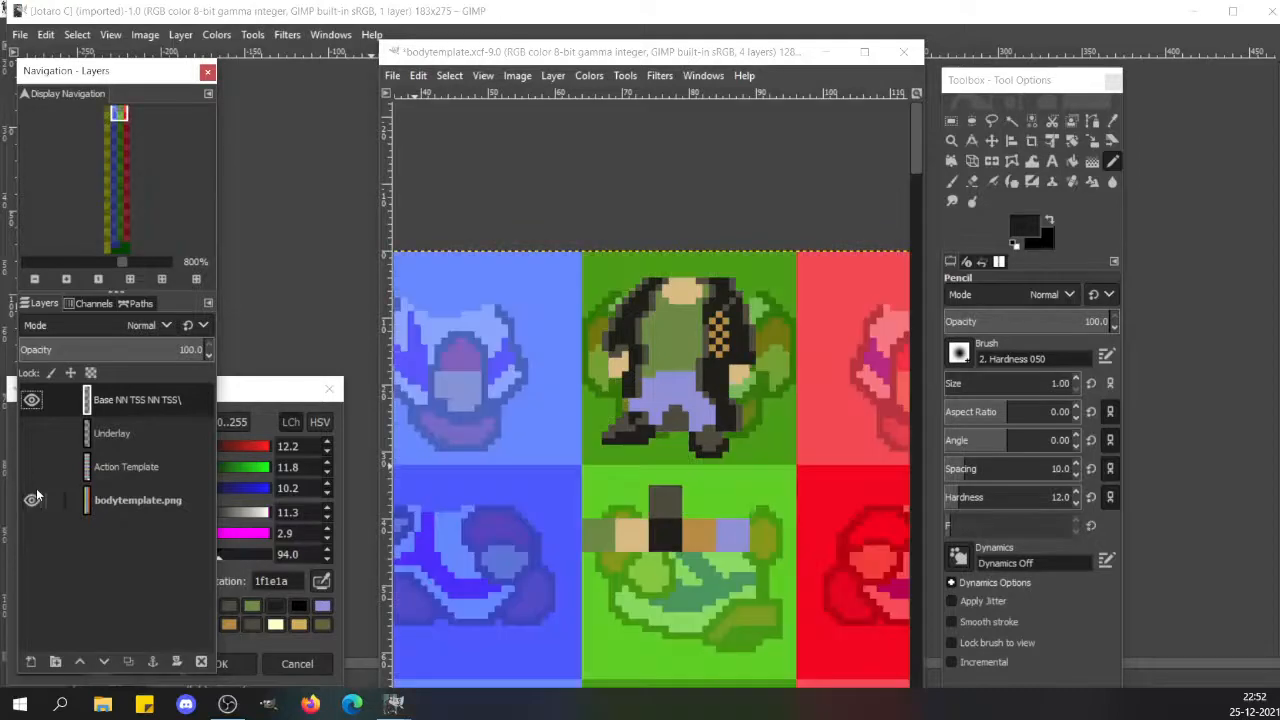
click(33, 499)
click(33, 499)
click(33, 499)
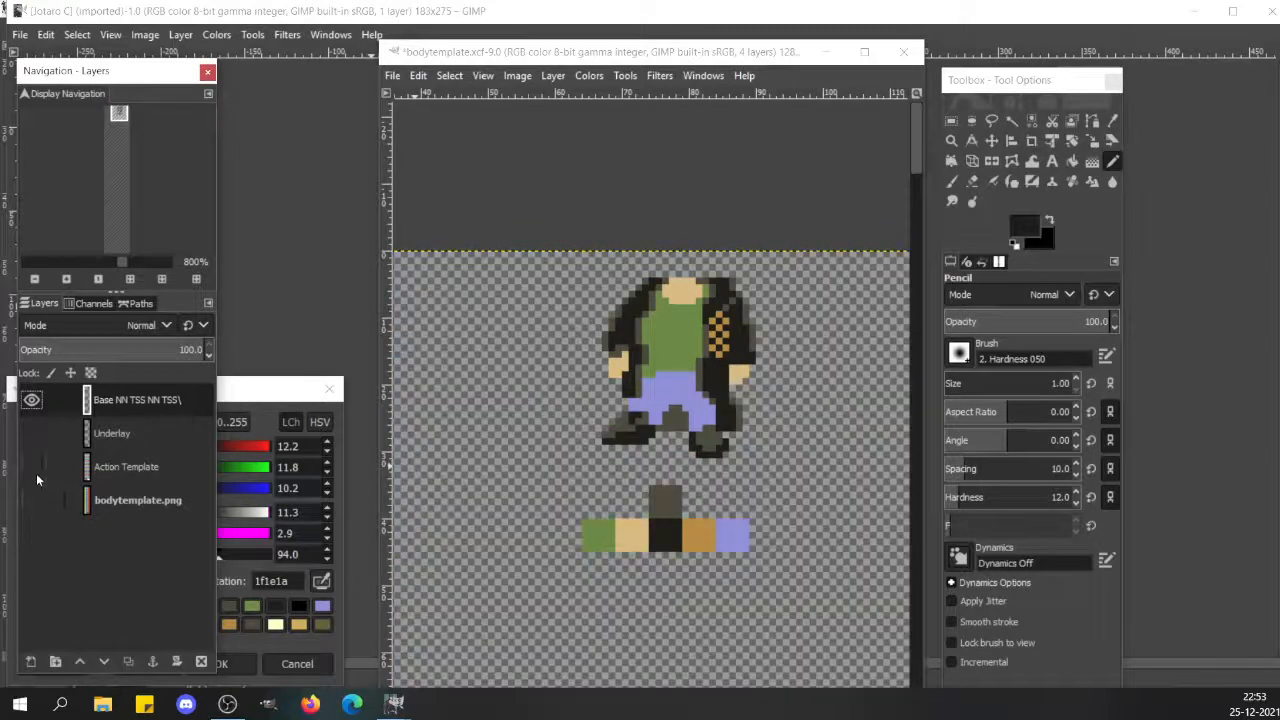
click(36, 470)
click(36, 470)
- Darken the coat's lower edge between the legs with 1f1e1a pixels and pick 4f4b3e from the jacket edge
click(665, 428)
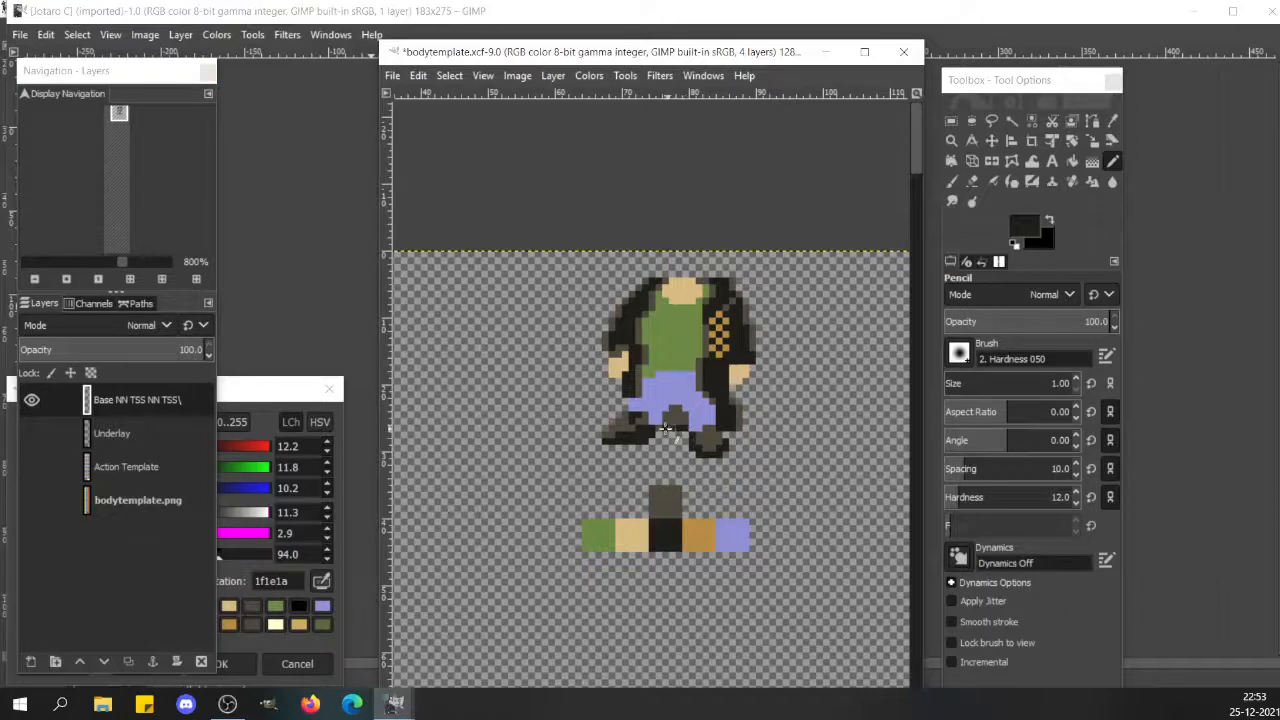
click(660, 430)
ctrl+click(706, 338)
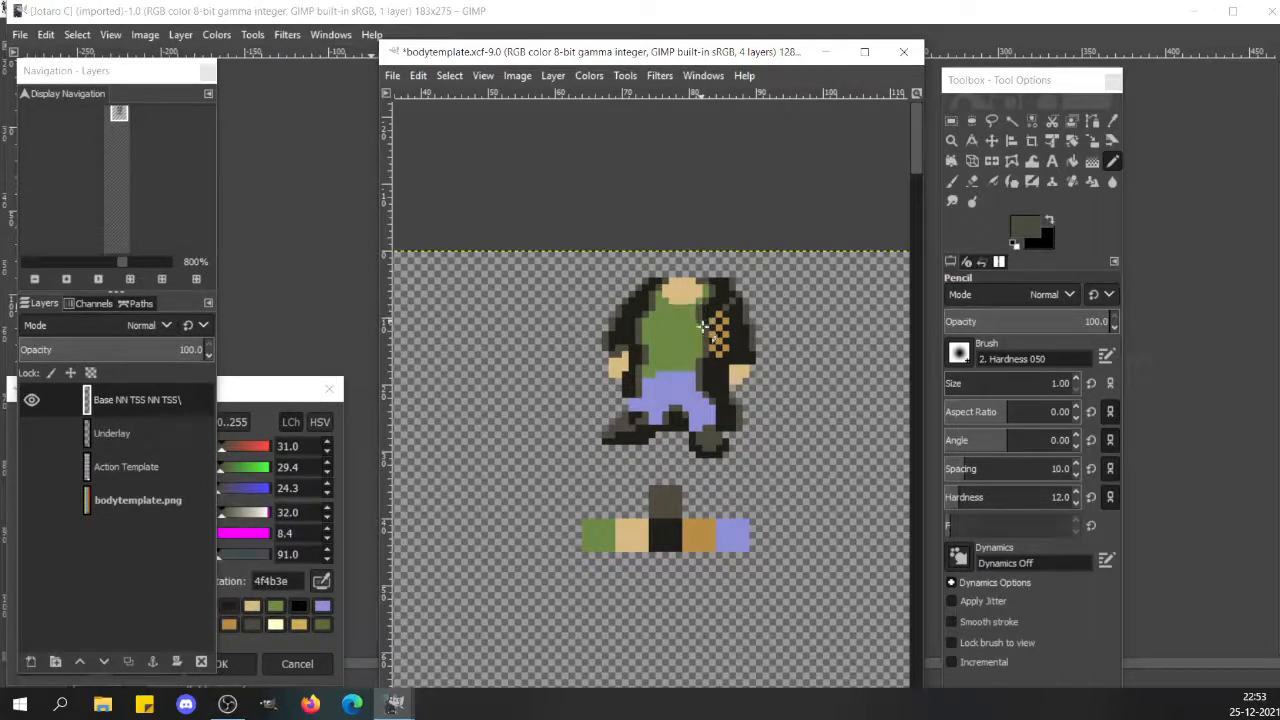
click(224, 700)
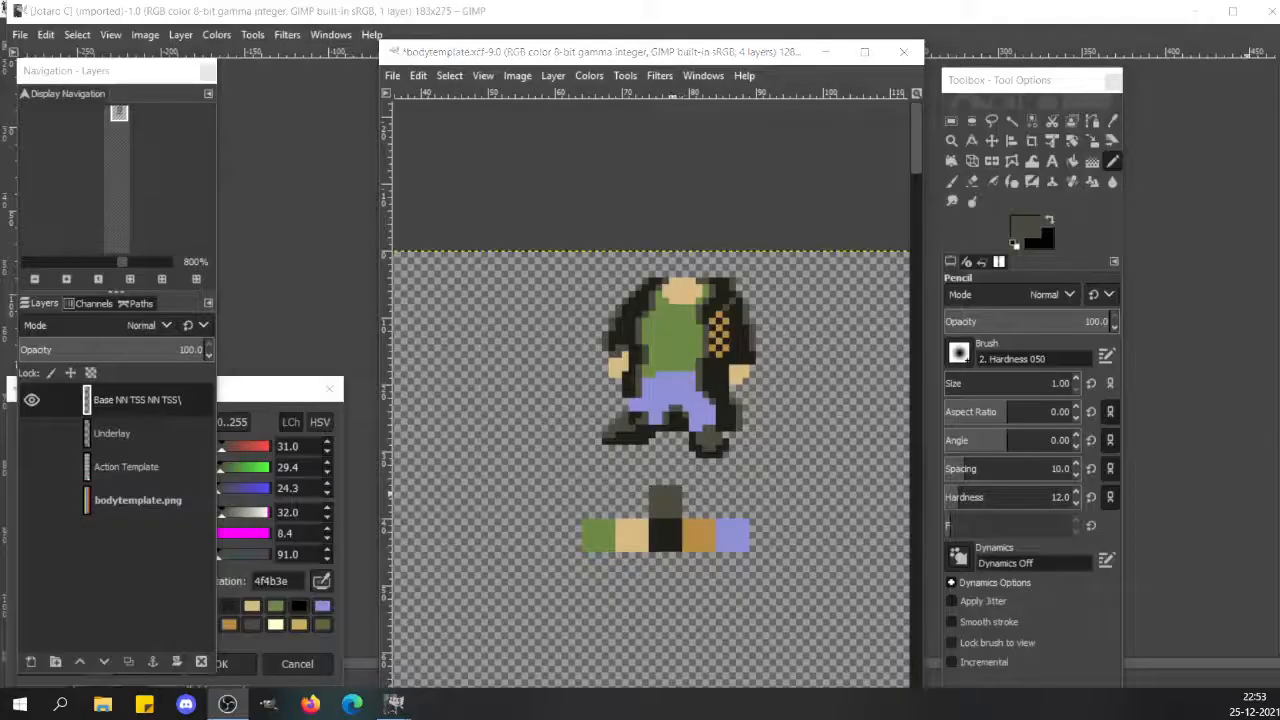